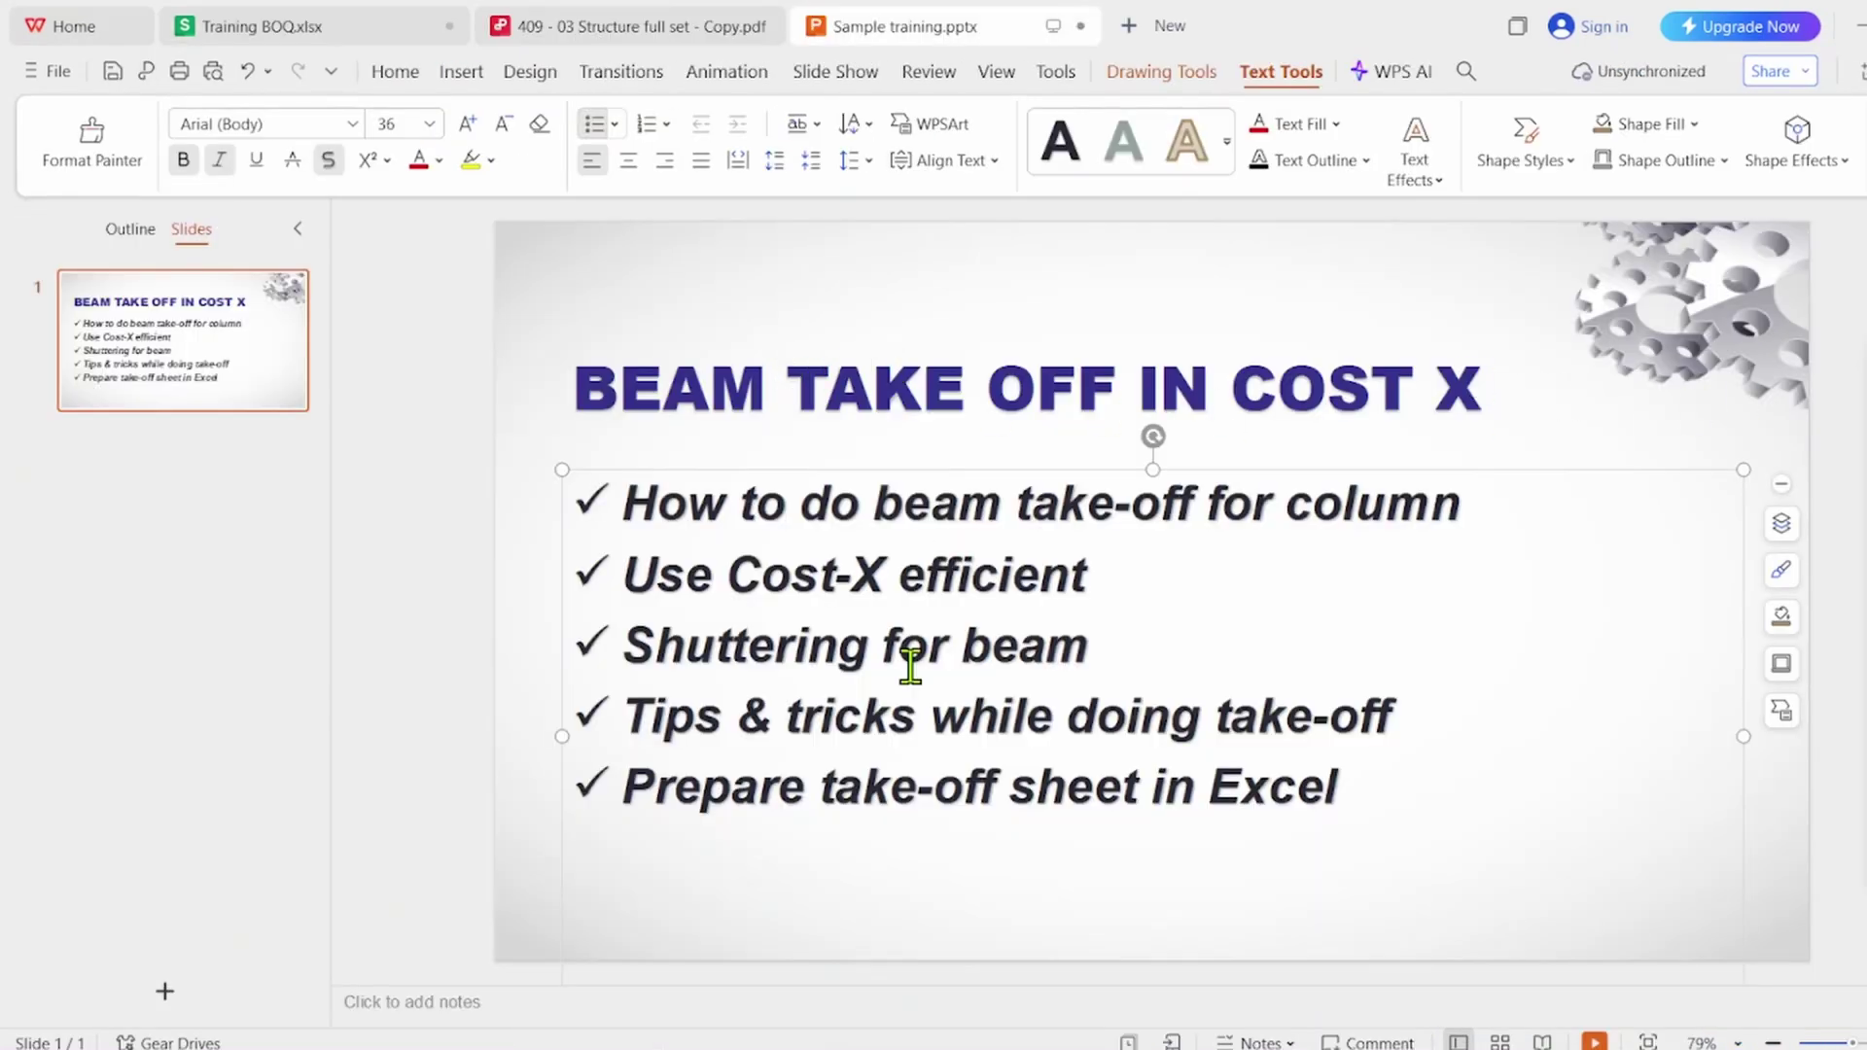
Highlight the list of beam take-off topics on the slide
drag(1093, 661, 628, 653)
click(1133, 566)
drag(1375, 821, 563, 487)
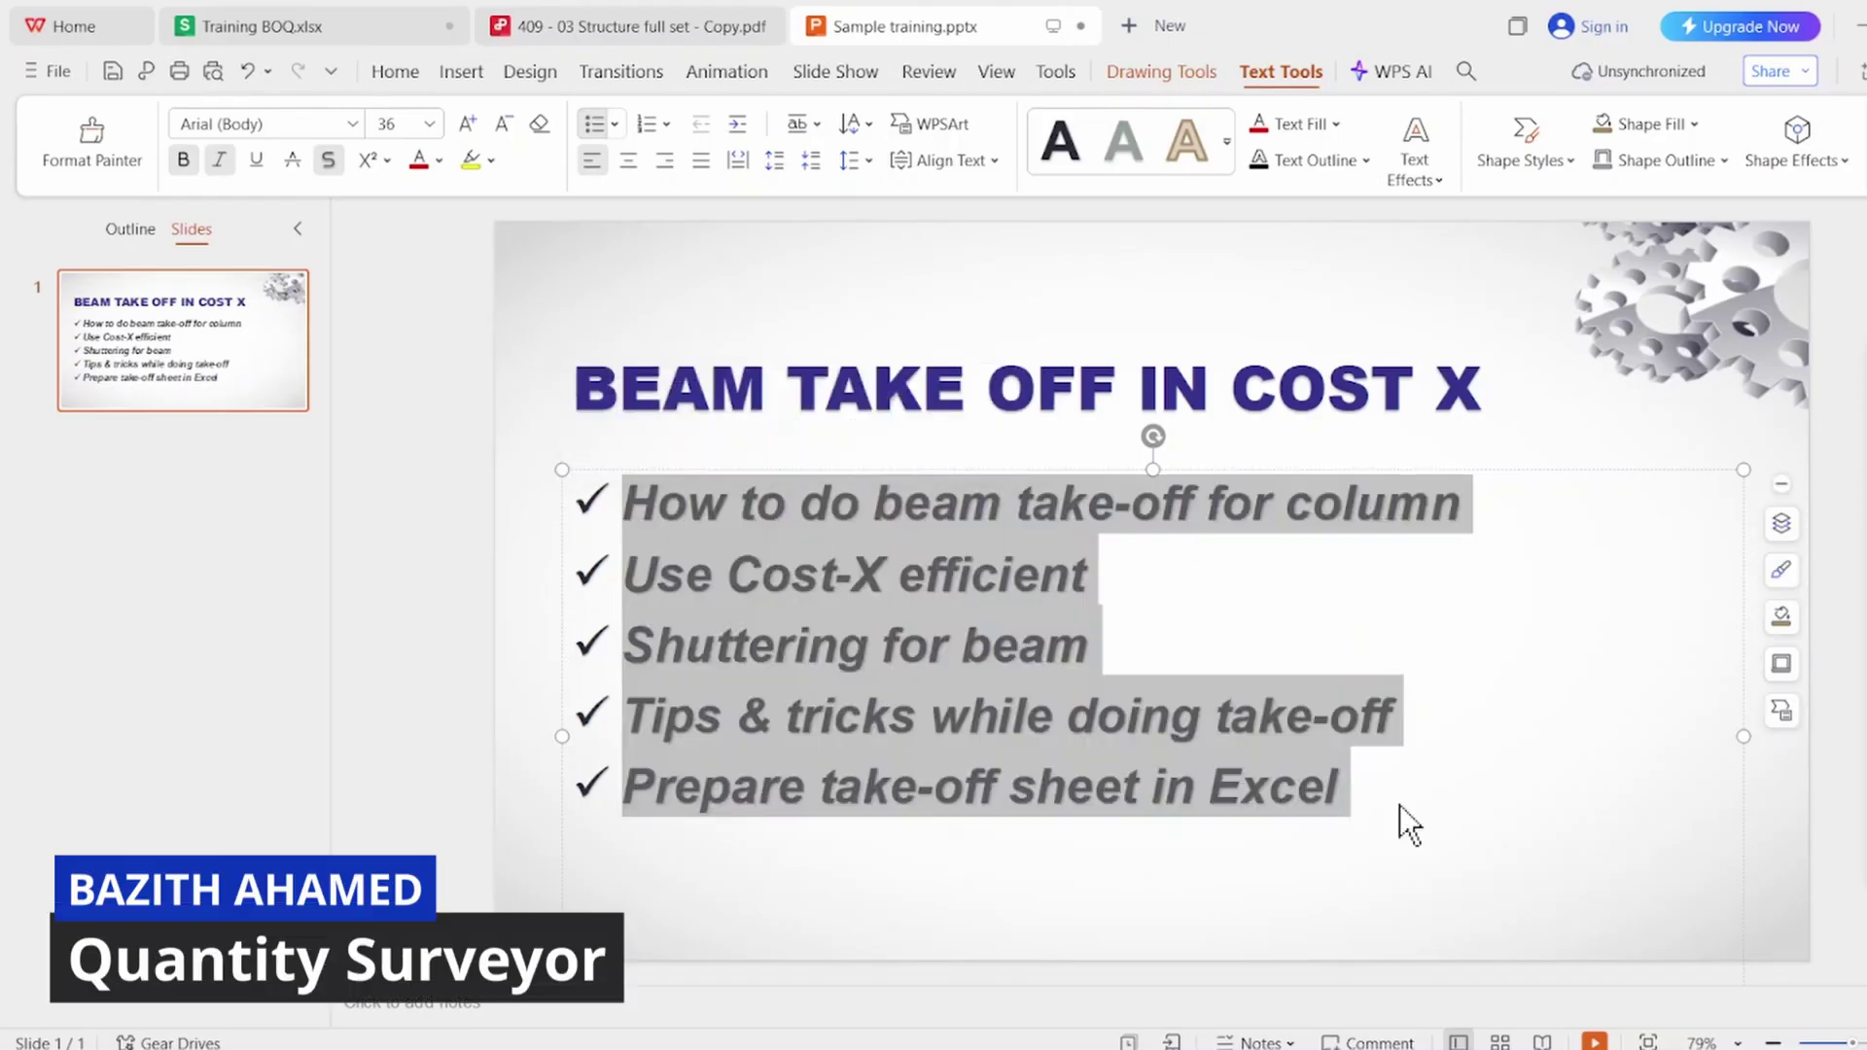
drag(1343, 804, 625, 574)
Switch to RIB CostX and examine the beams and overall layout of the Slab P1 drawing
mouse_move(1263, 1048)
click(1264, 982)
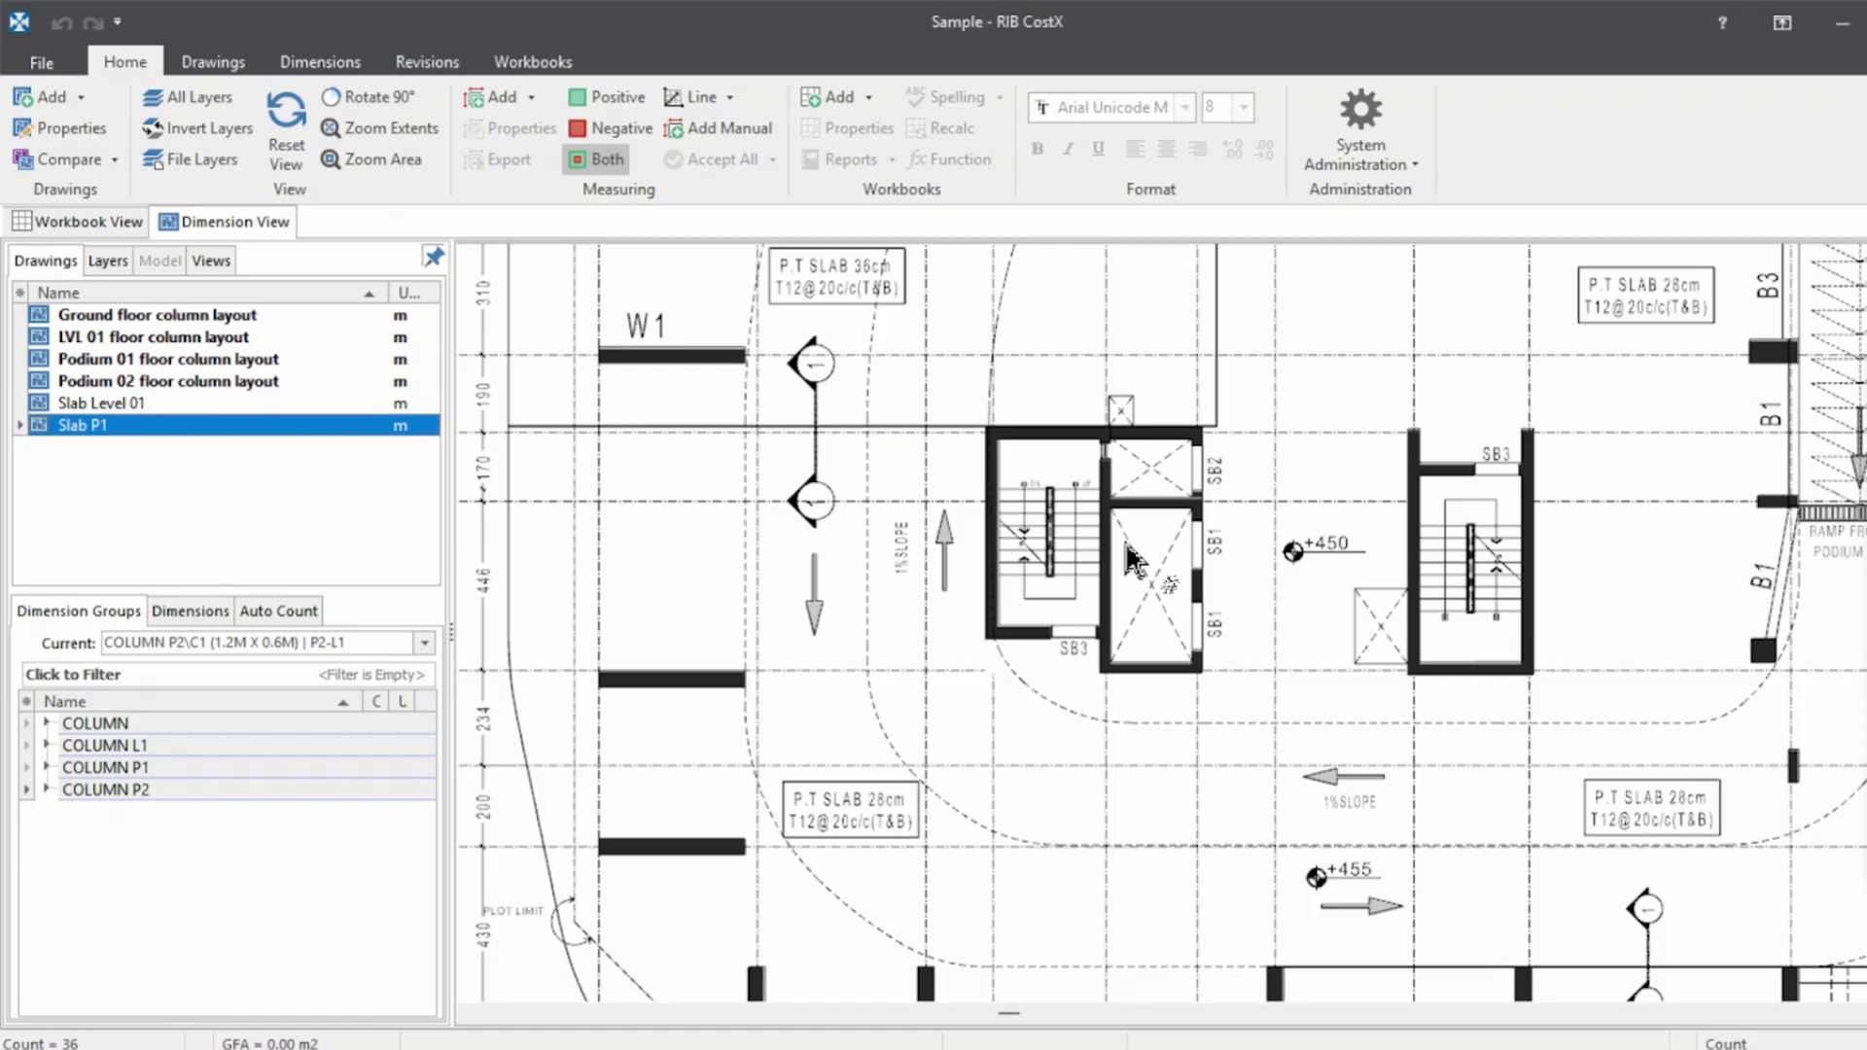
scroll(927, 566, down, 3)
scroll(1144, 908, up, 3)
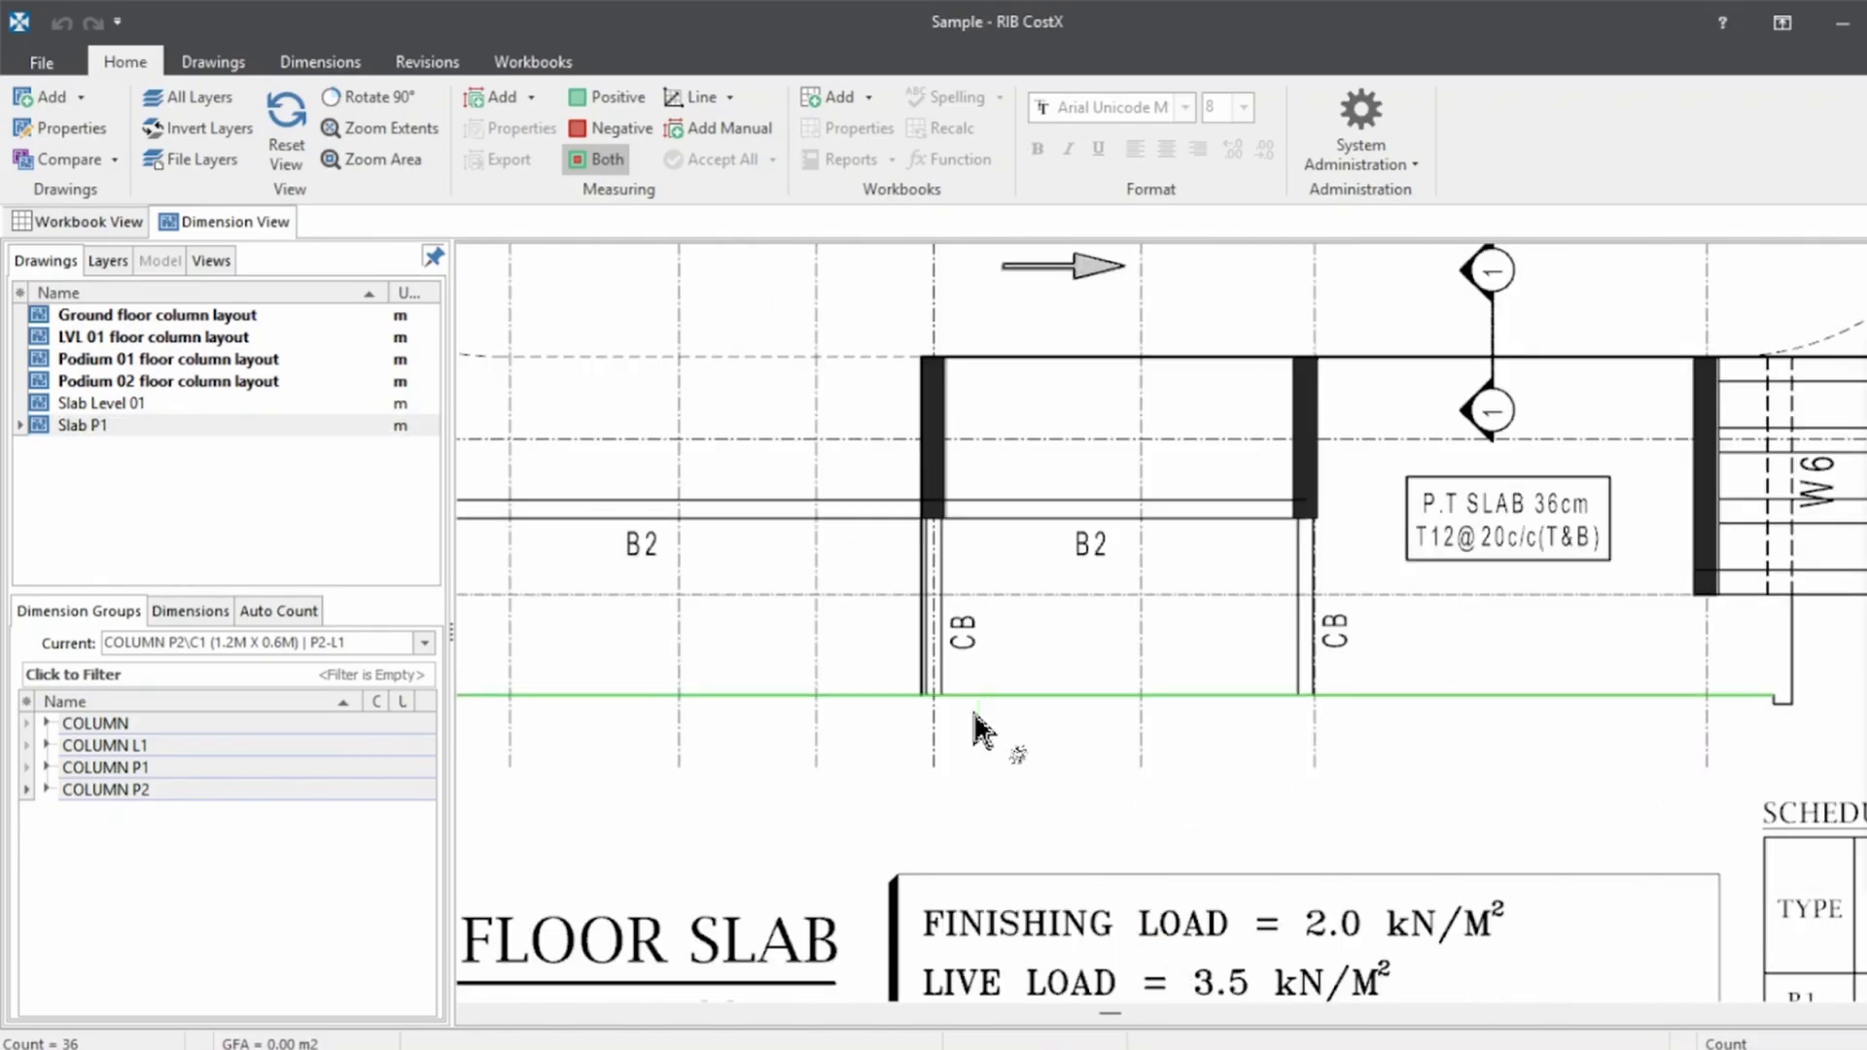
scroll(877, 695, down, 4)
scroll(928, 457, up, 3)
scroll(932, 474, down, 5)
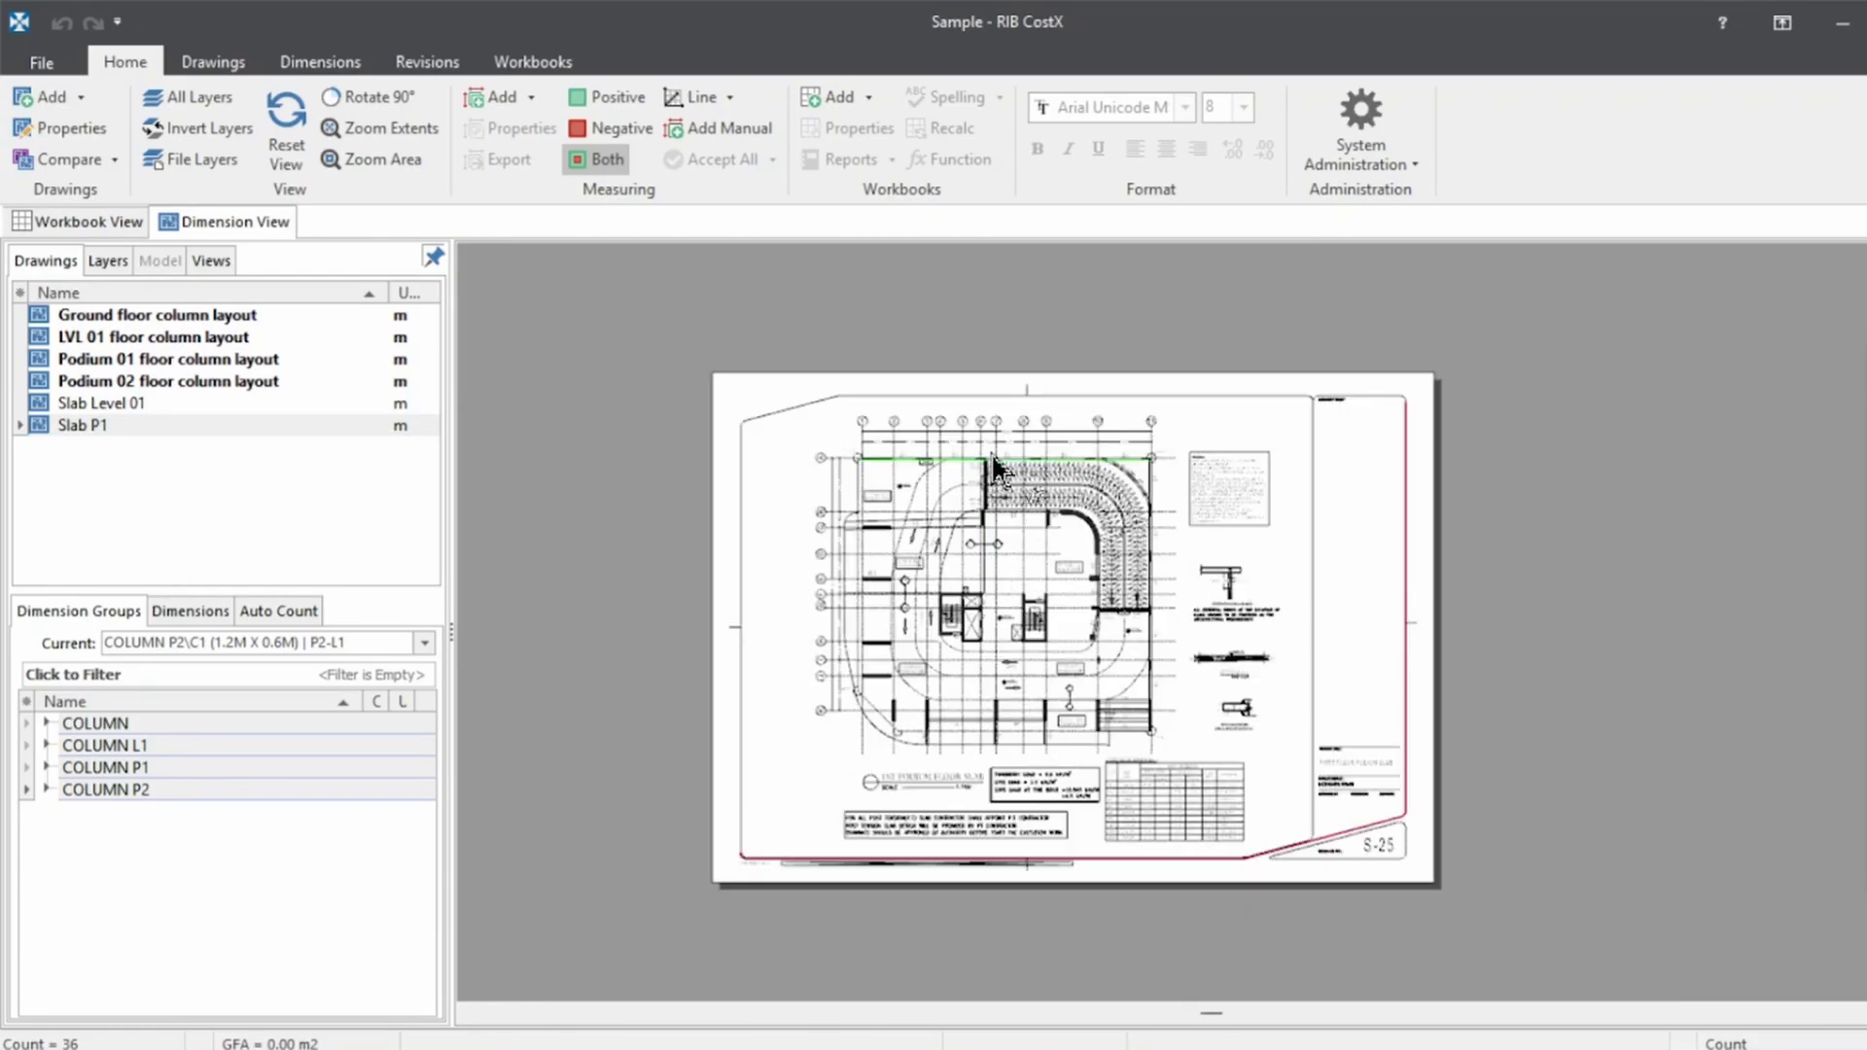
scroll(925, 471, up, 6)
scroll(884, 458, down, 4)
scroll(1033, 642, down, 3)
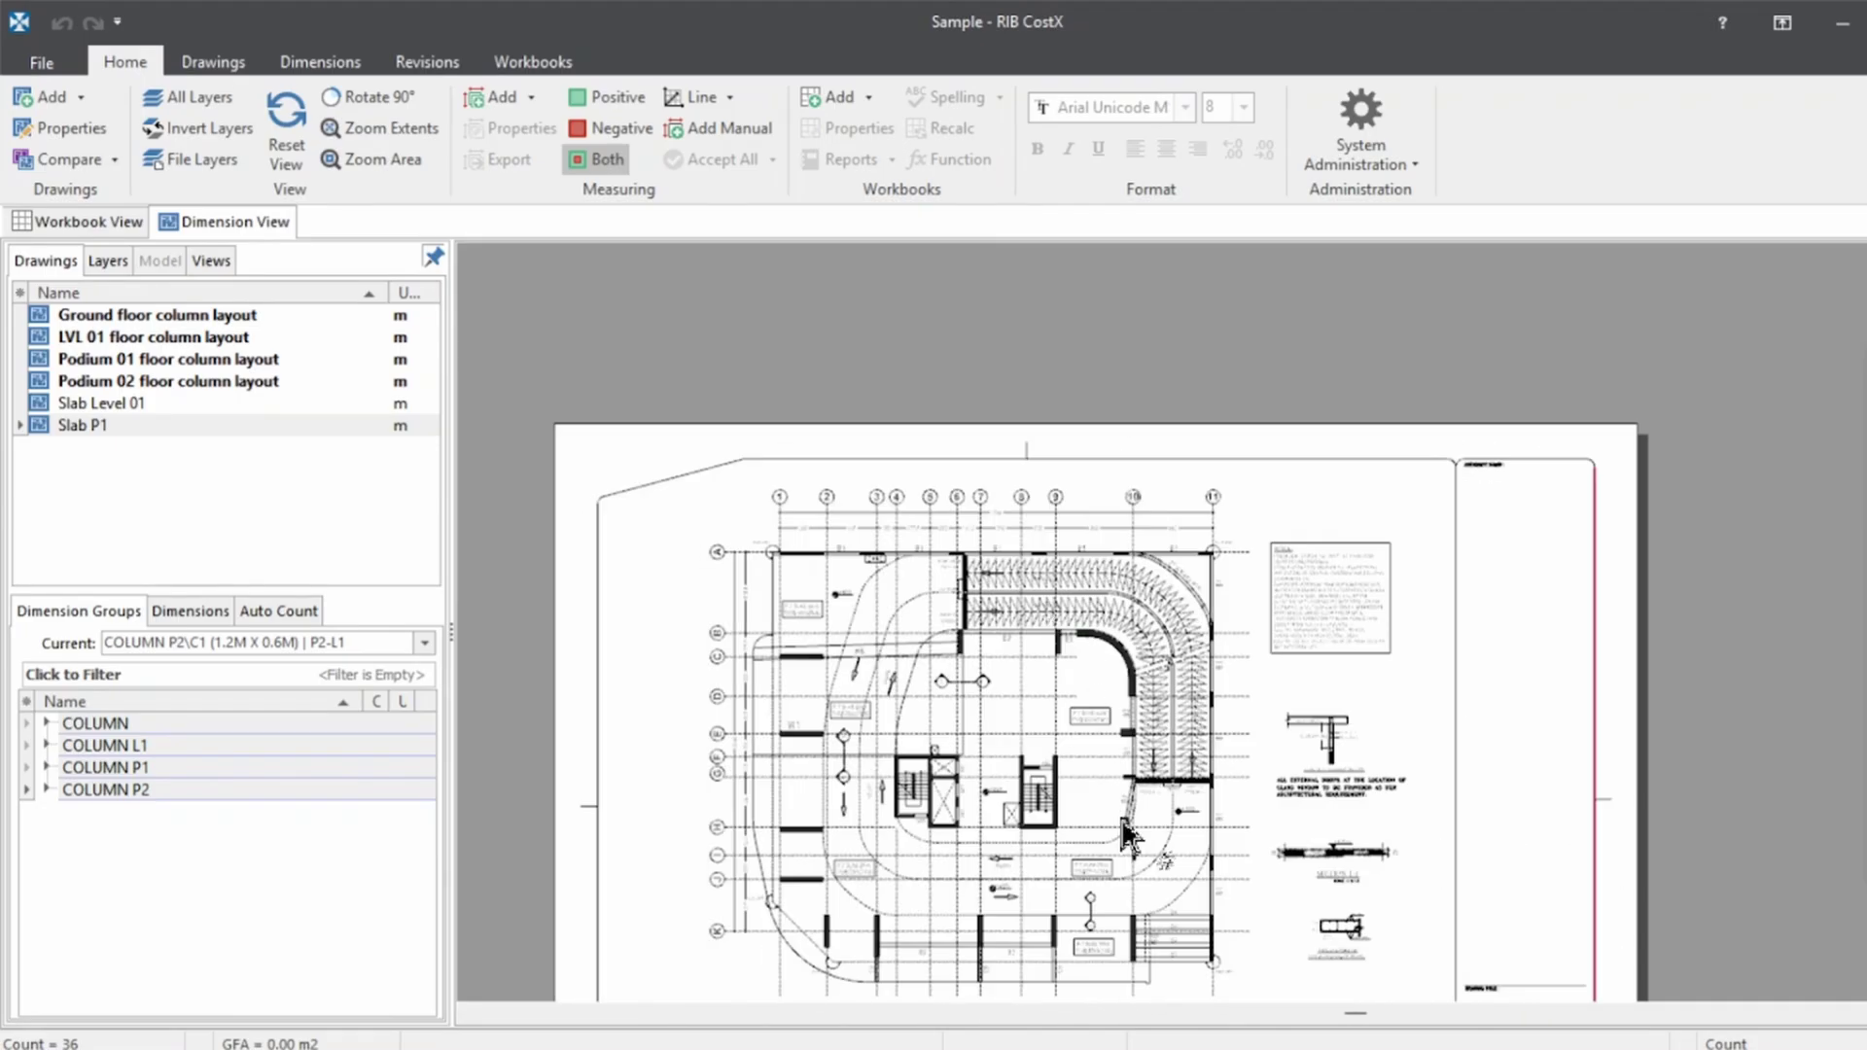
Switch to the structural drawing PDF in WPS and examine the First Floor Slab sheet S-29
click(1211, 1048)
click(679, 19)
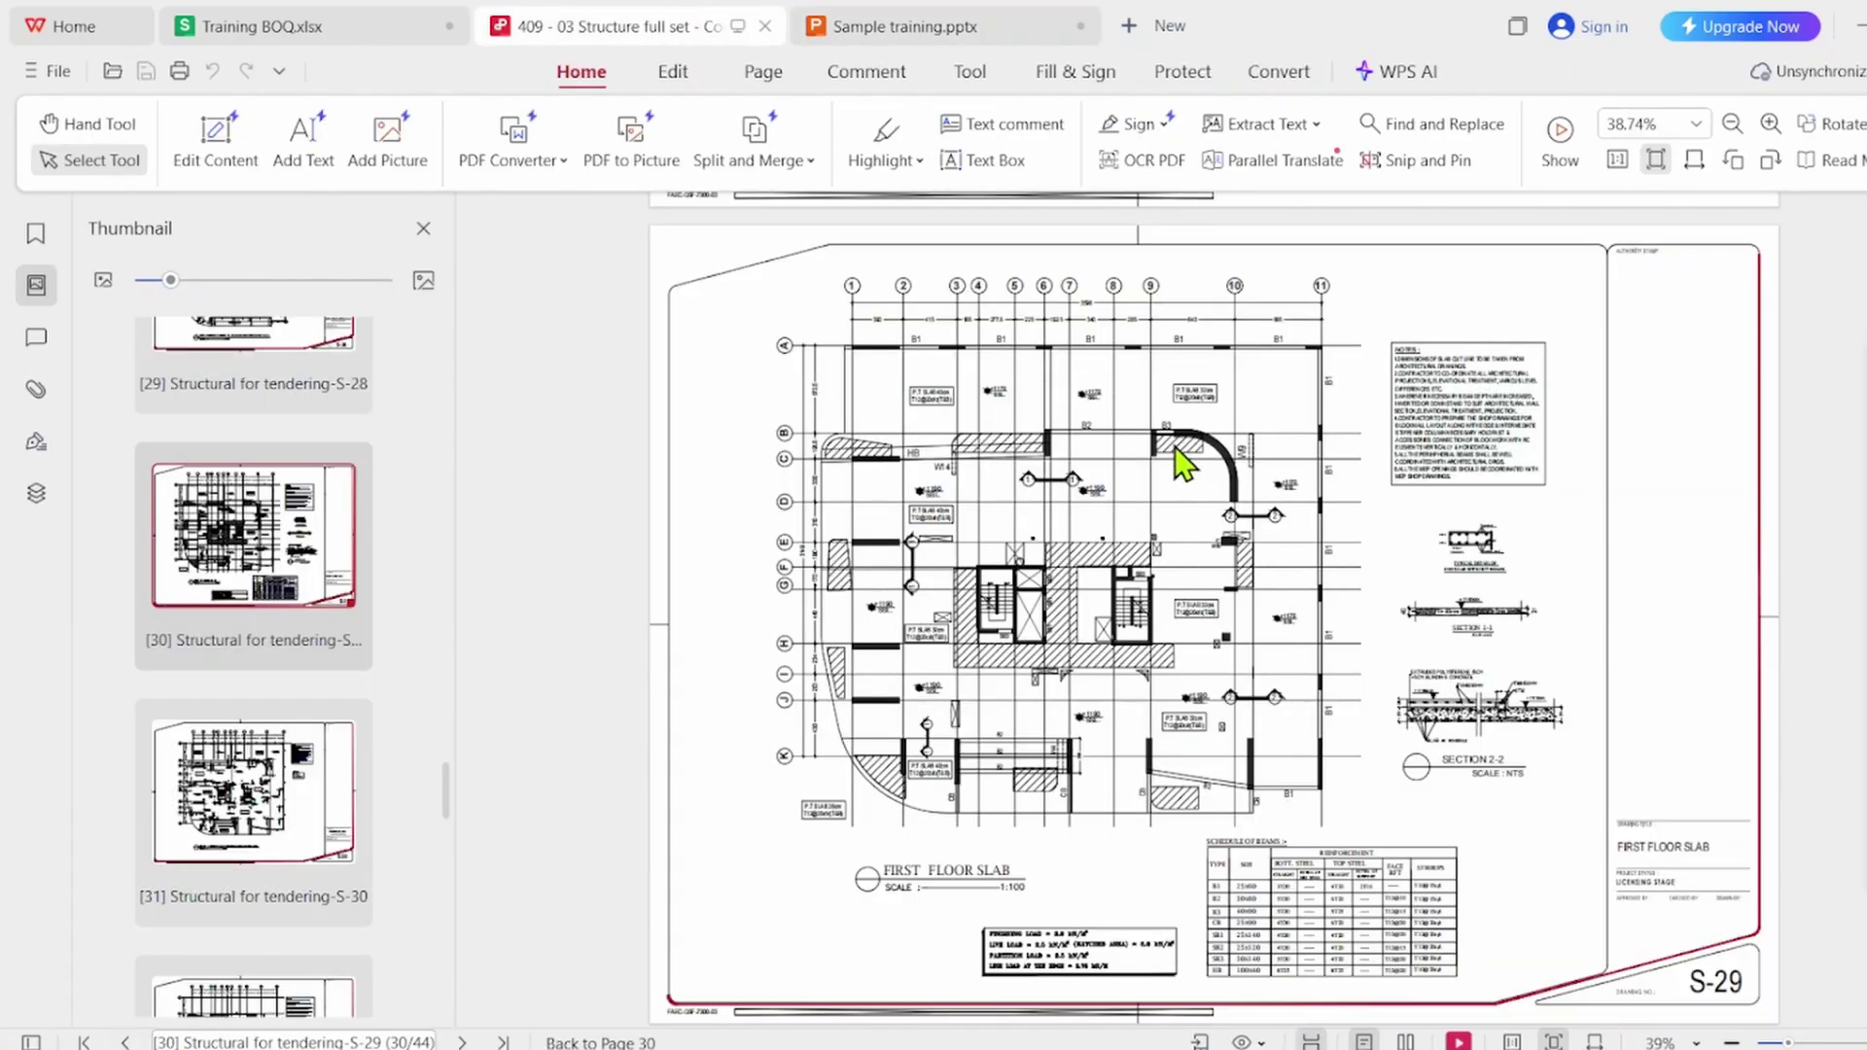
scroll(1175, 452, down, 6)
scroll(1163, 504, up, 5)
scroll(1164, 506, up, 2)
ctrl+scroll(943, 352, up, 3)
ctrl+scroll(850, 391, down, 5)
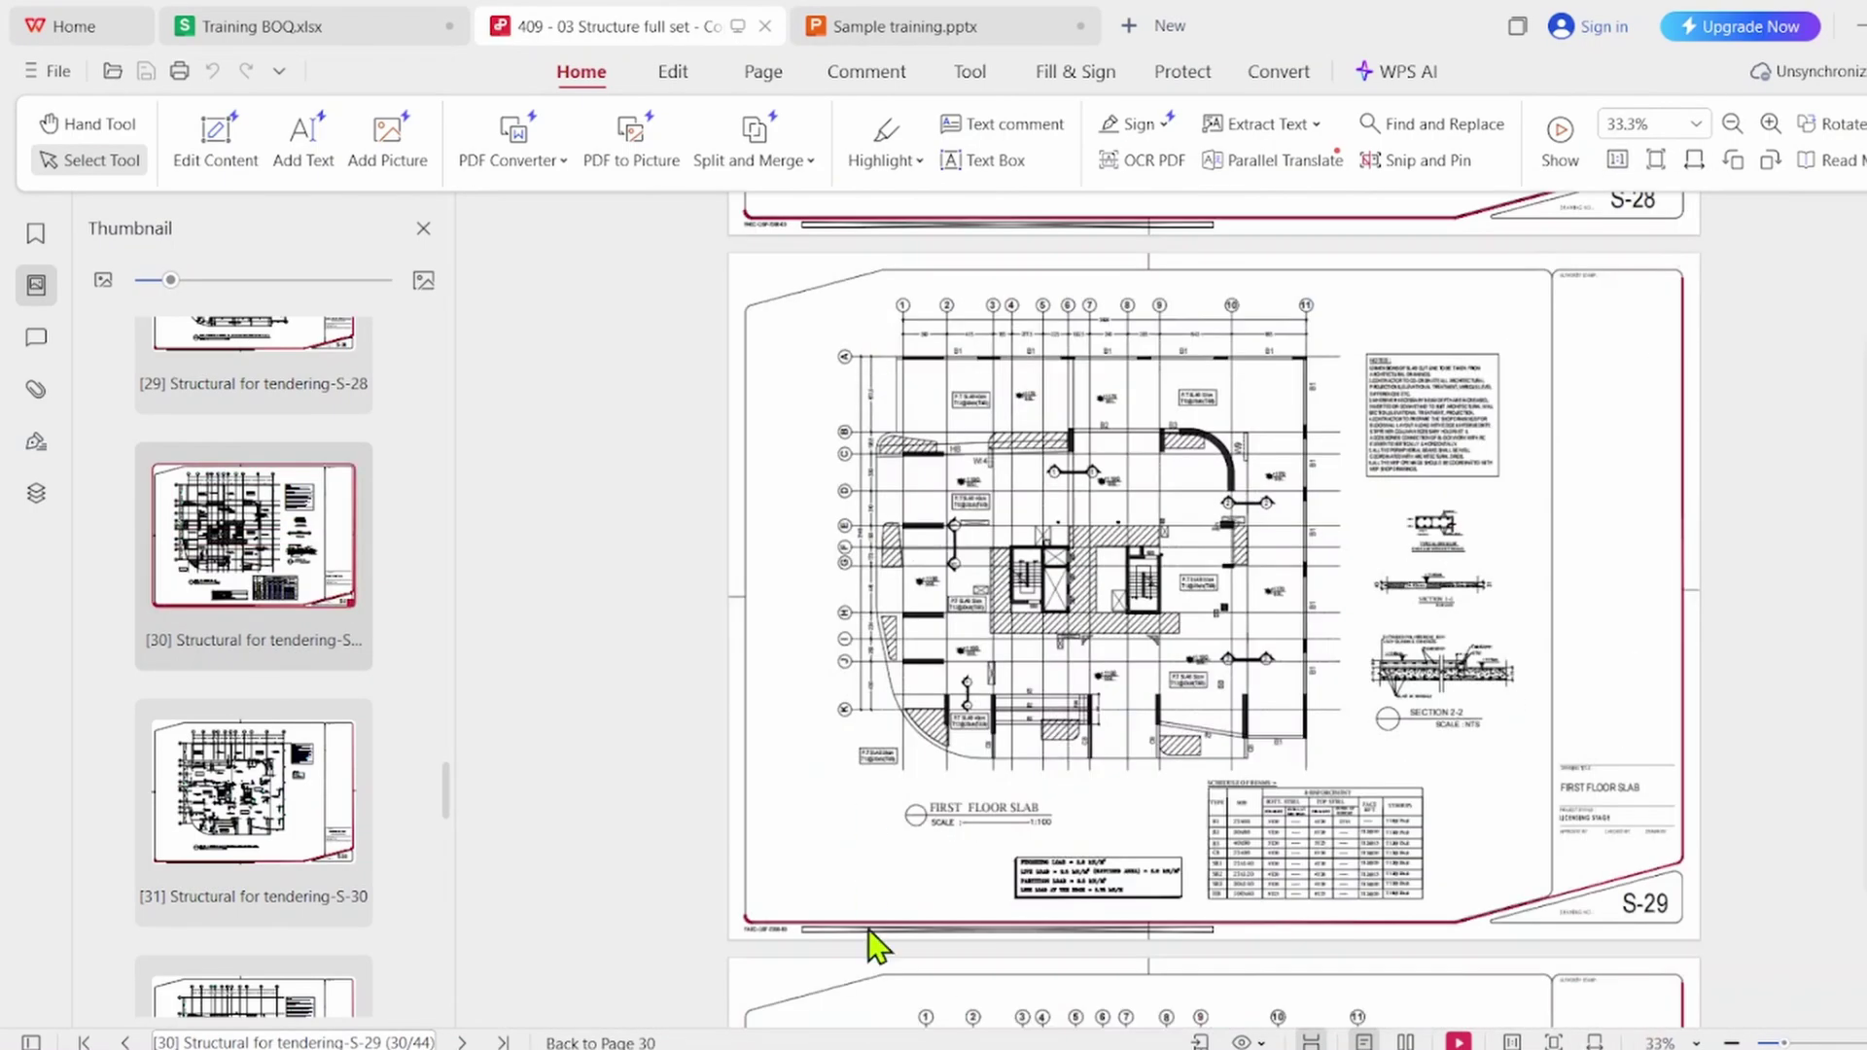
ctrl+scroll(1090, 849, up, 5)
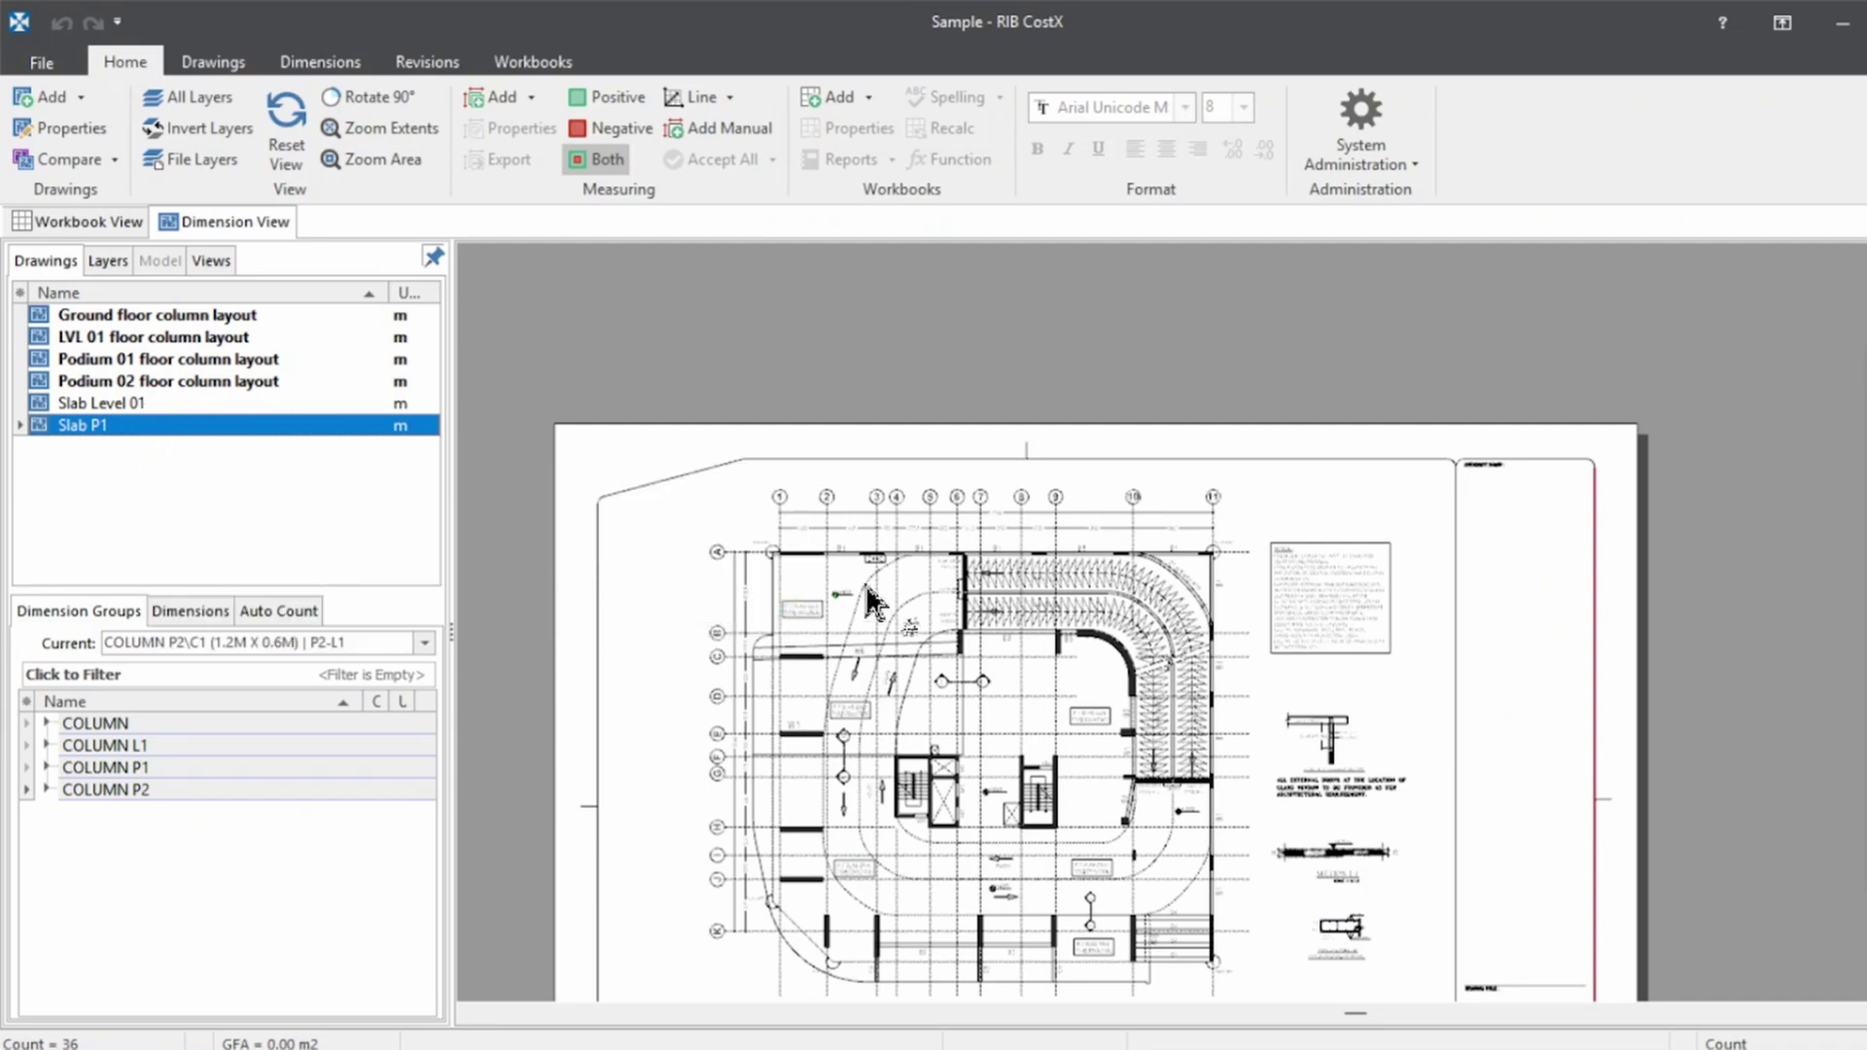
Switch back to CostX, open the Slab Level 01 drawing and examine its notes and schedule of beams
scroll(882, 596, down, 2)
scroll(718, 456, up, 6)
click(320, 403)
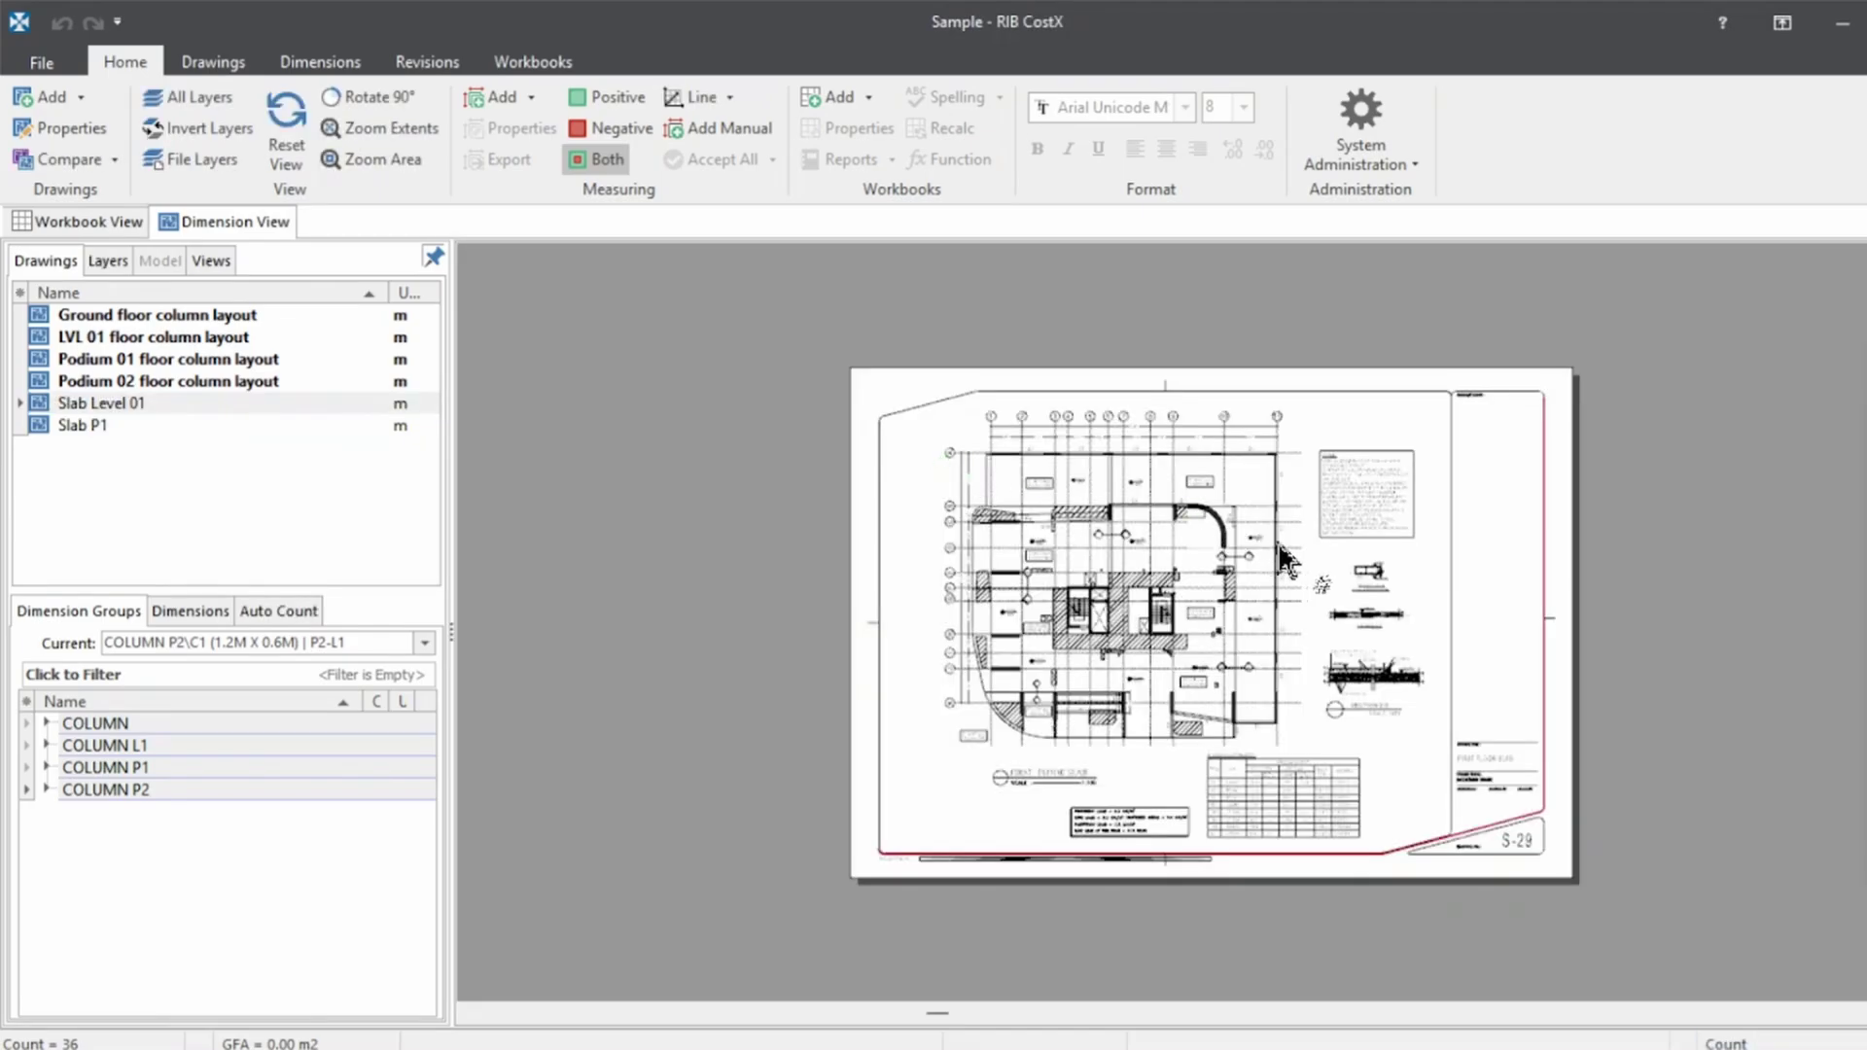
scroll(1292, 541, up, 2)
scroll(1401, 486, up, 1)
scroll(1622, 751, up, 1)
scroll(1020, 597, down, 3)
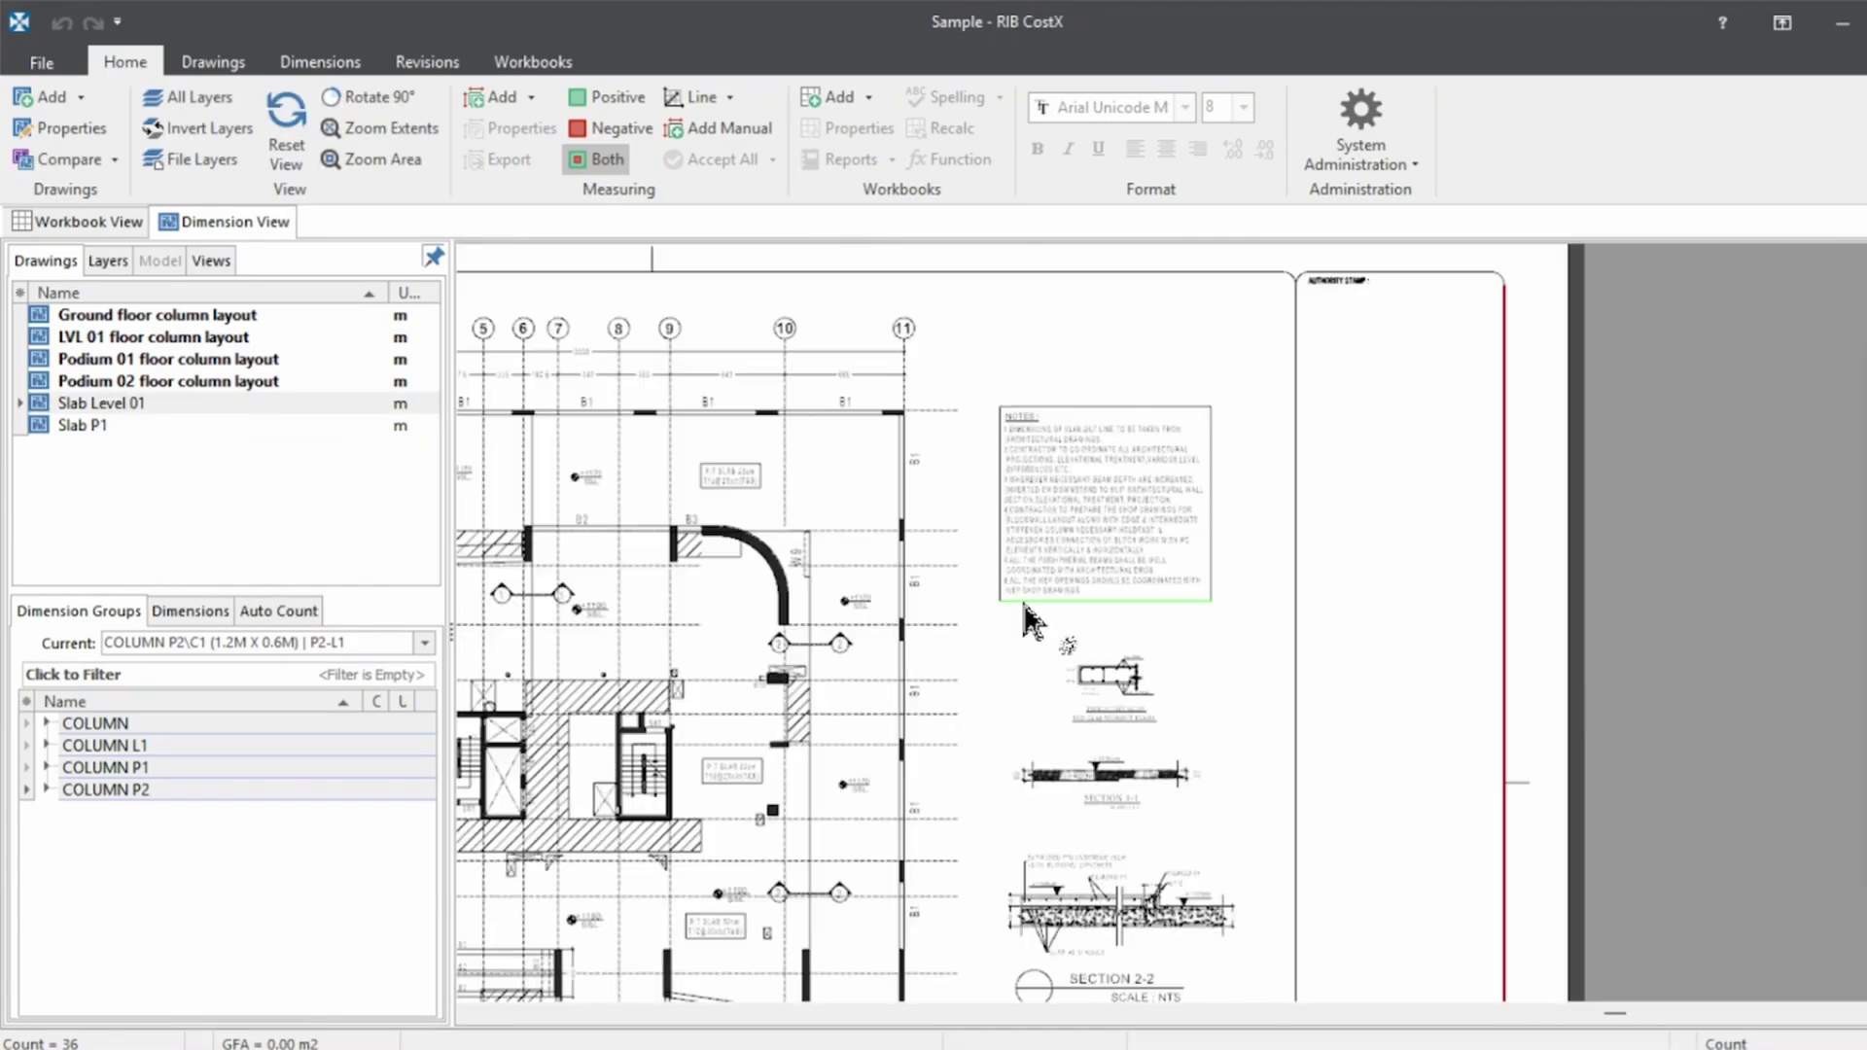
scroll(848, 428, up, 2)
scroll(973, 409, up, 2)
scroll(1075, 396, down, 3)
scroll(988, 554, up, 3)
scroll(817, 693, down, 3)
scroll(1653, 661, up, 3)
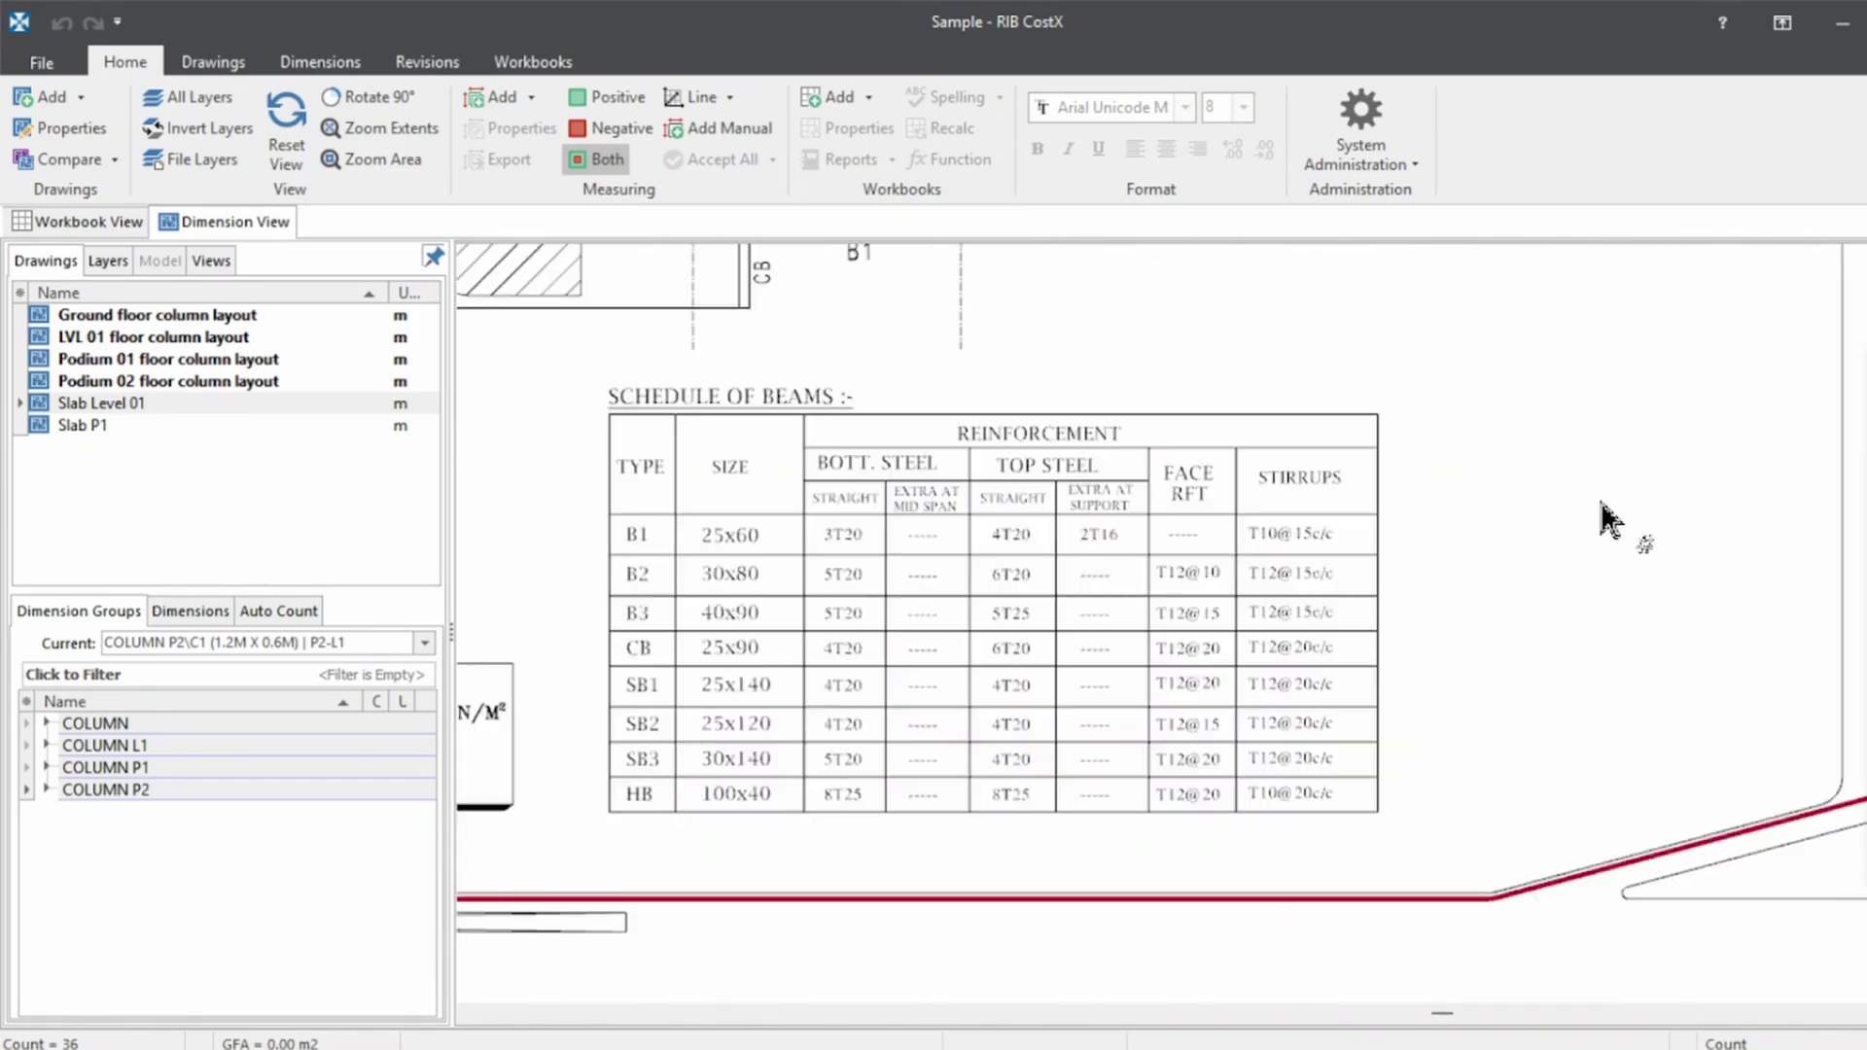
Examine the first floor slab plan, its section details and the drawing title with scale
scroll(1255, 505, down, 3)
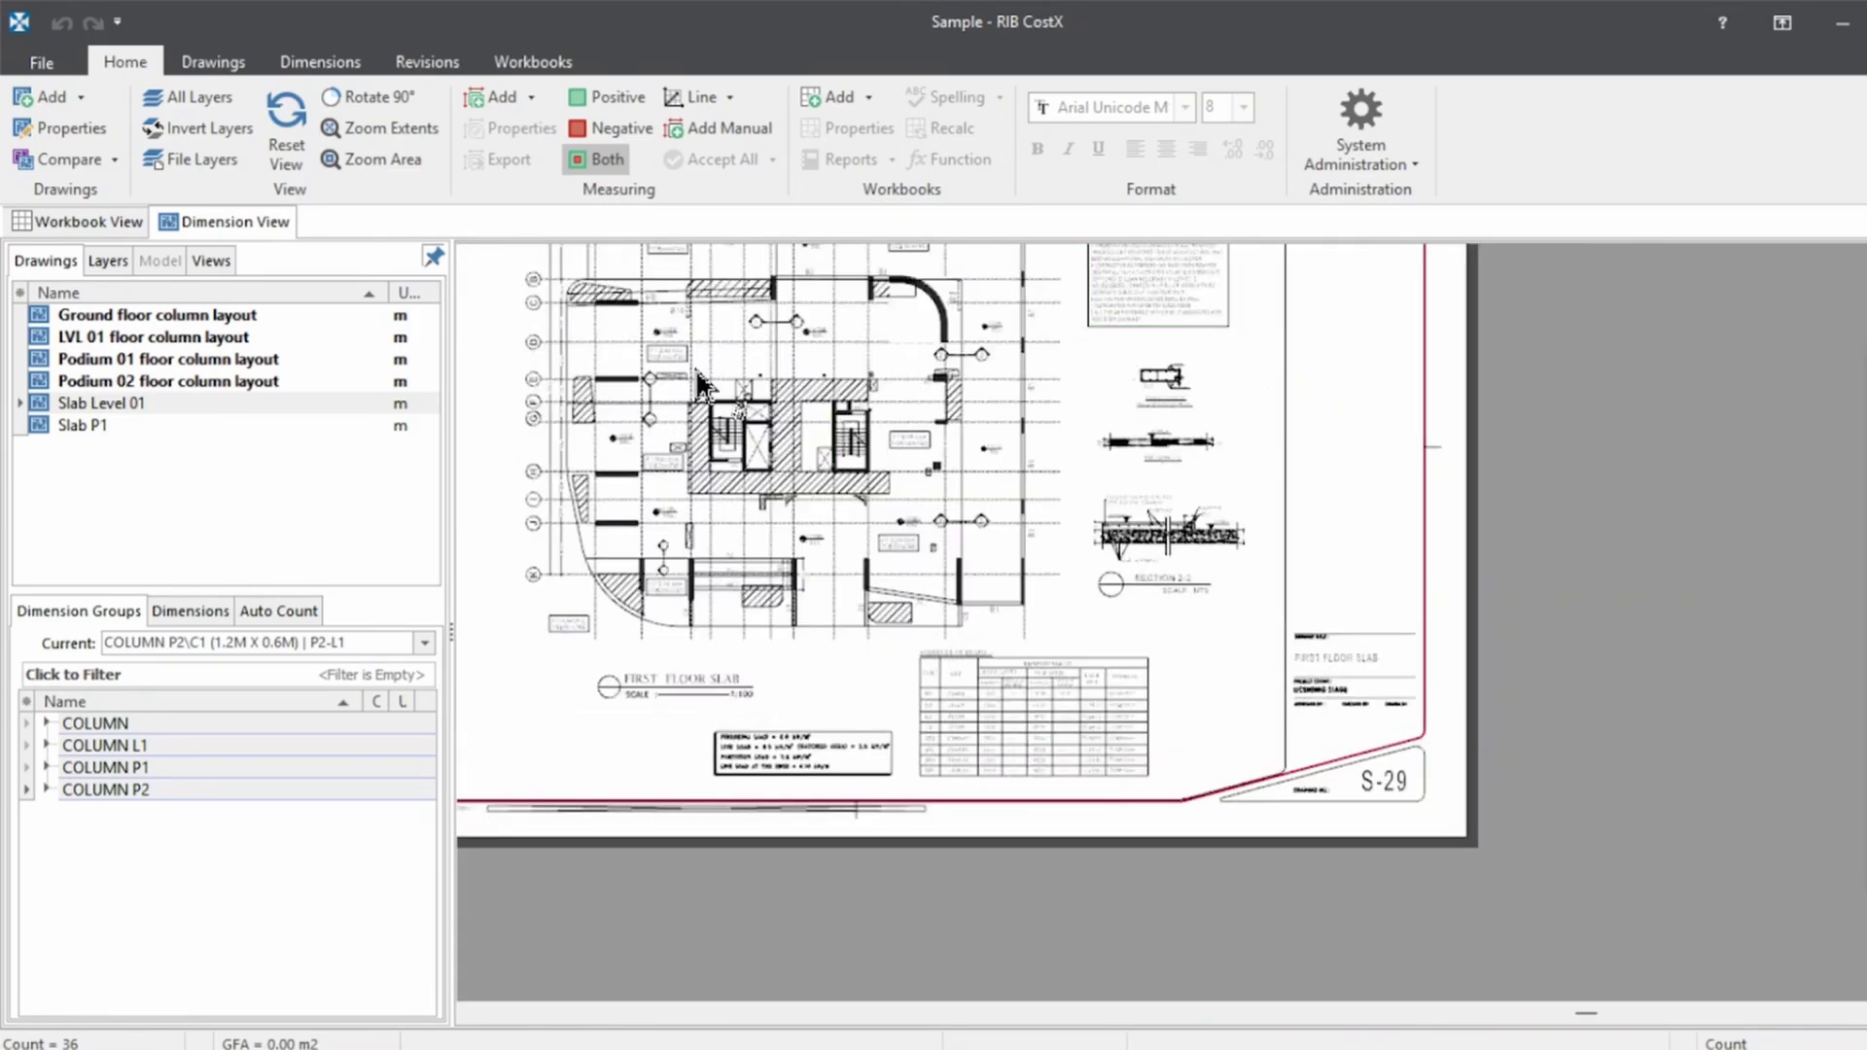
scroll(705, 379, up, 3)
scroll(1154, 407, up, 3)
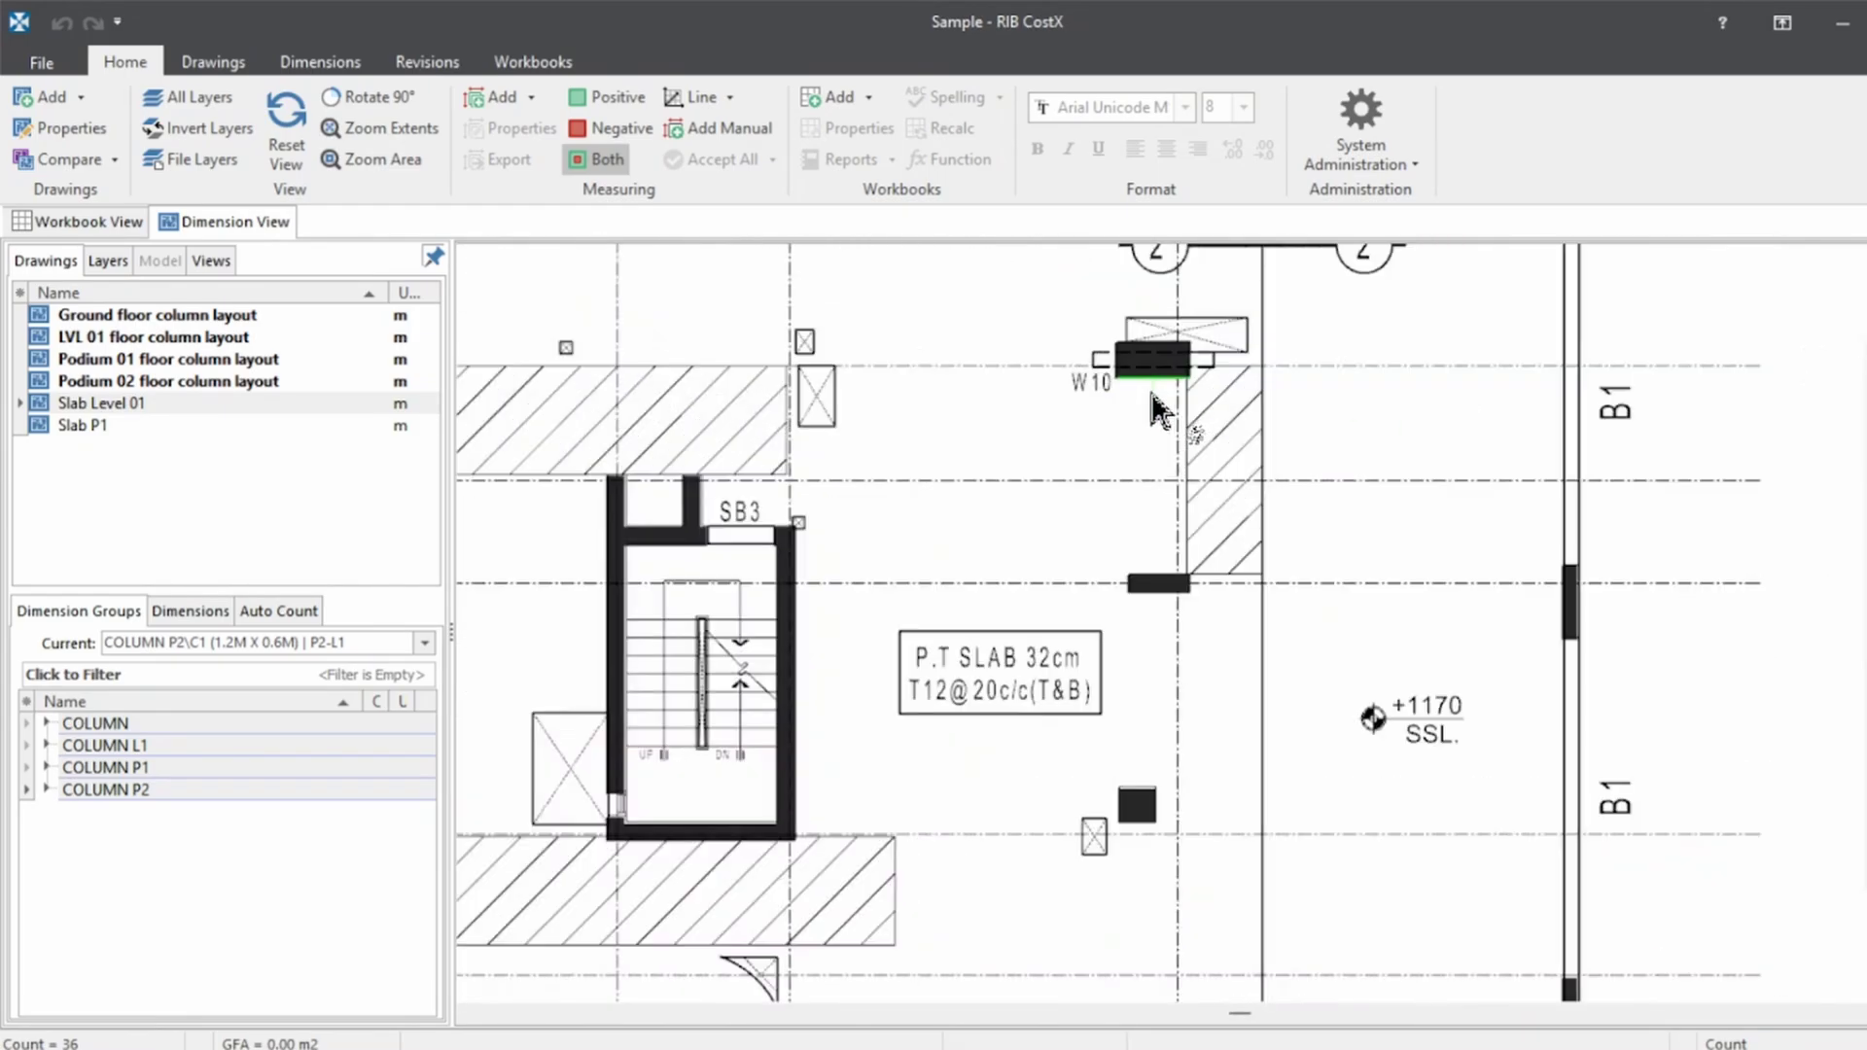
scroll(1155, 407, down, 3)
scroll(1293, 491, up, 3)
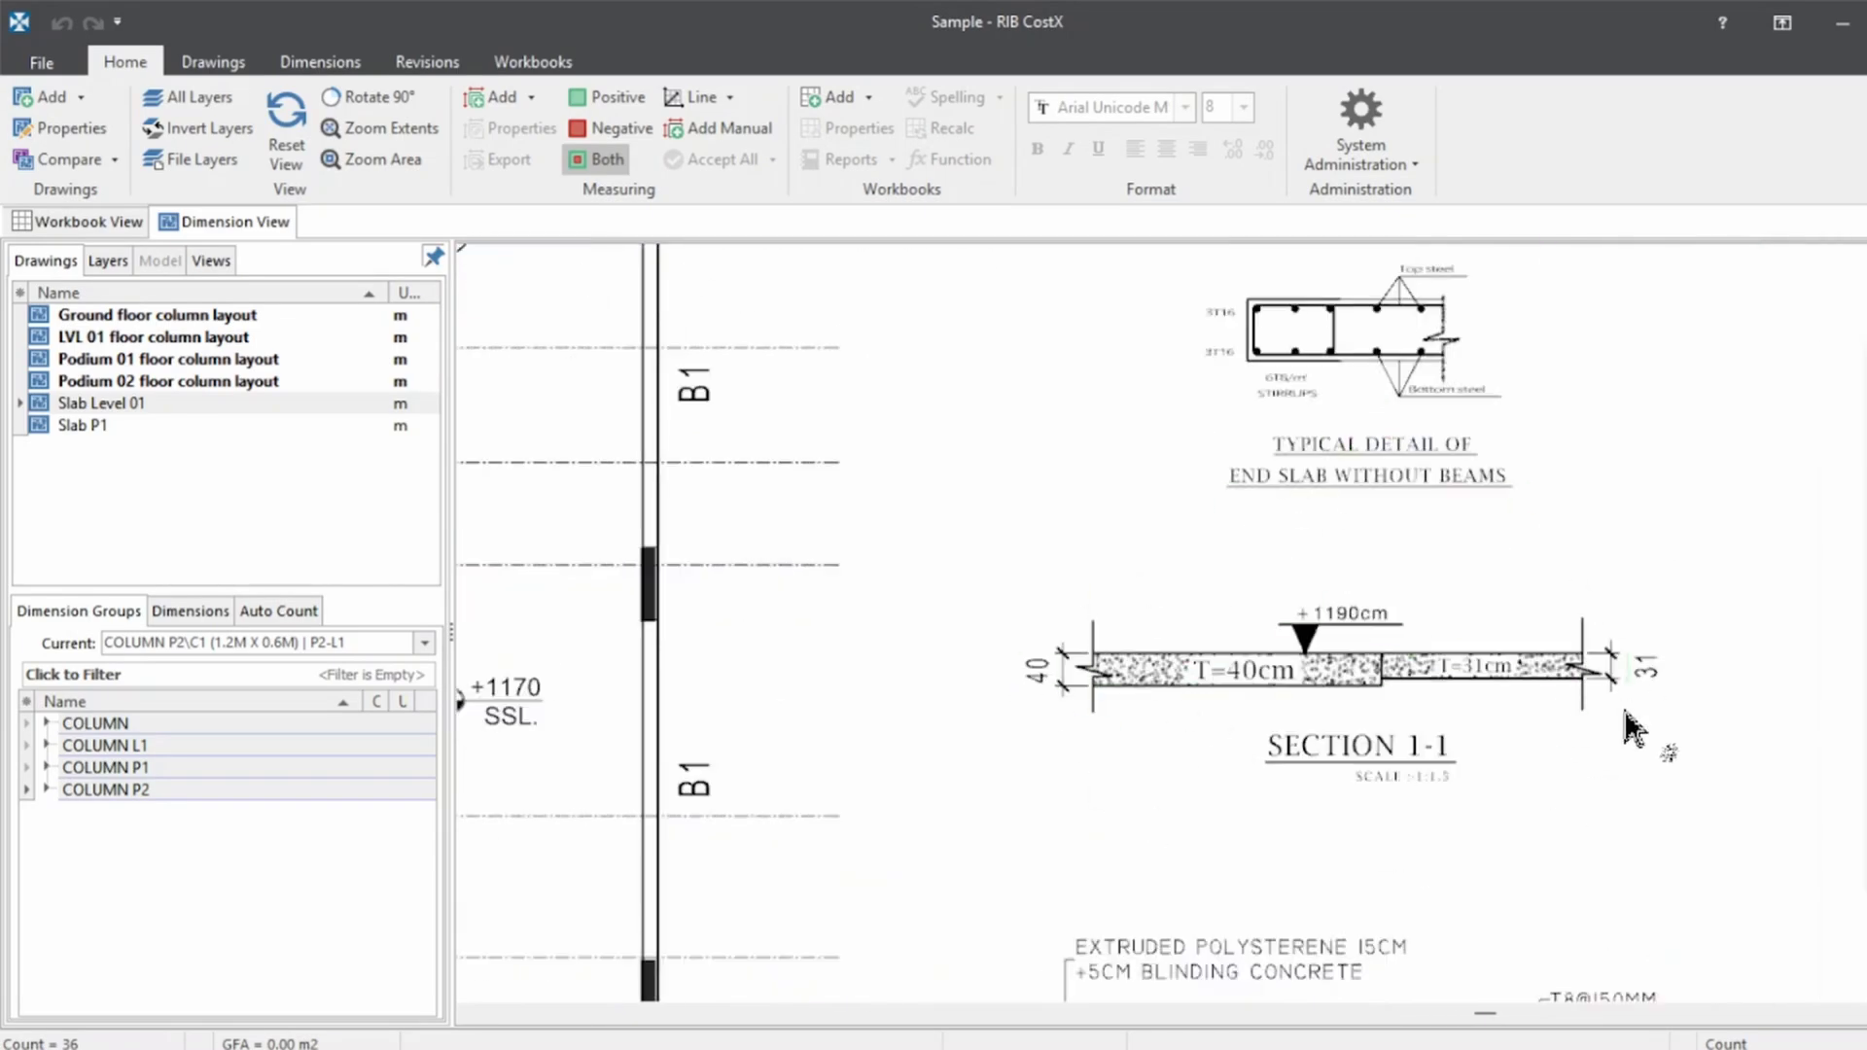
scroll(1600, 753, down, 3)
scroll(545, 572, up, 2)
scroll(947, 603, down, 1)
scroll(702, 598, up, 3)
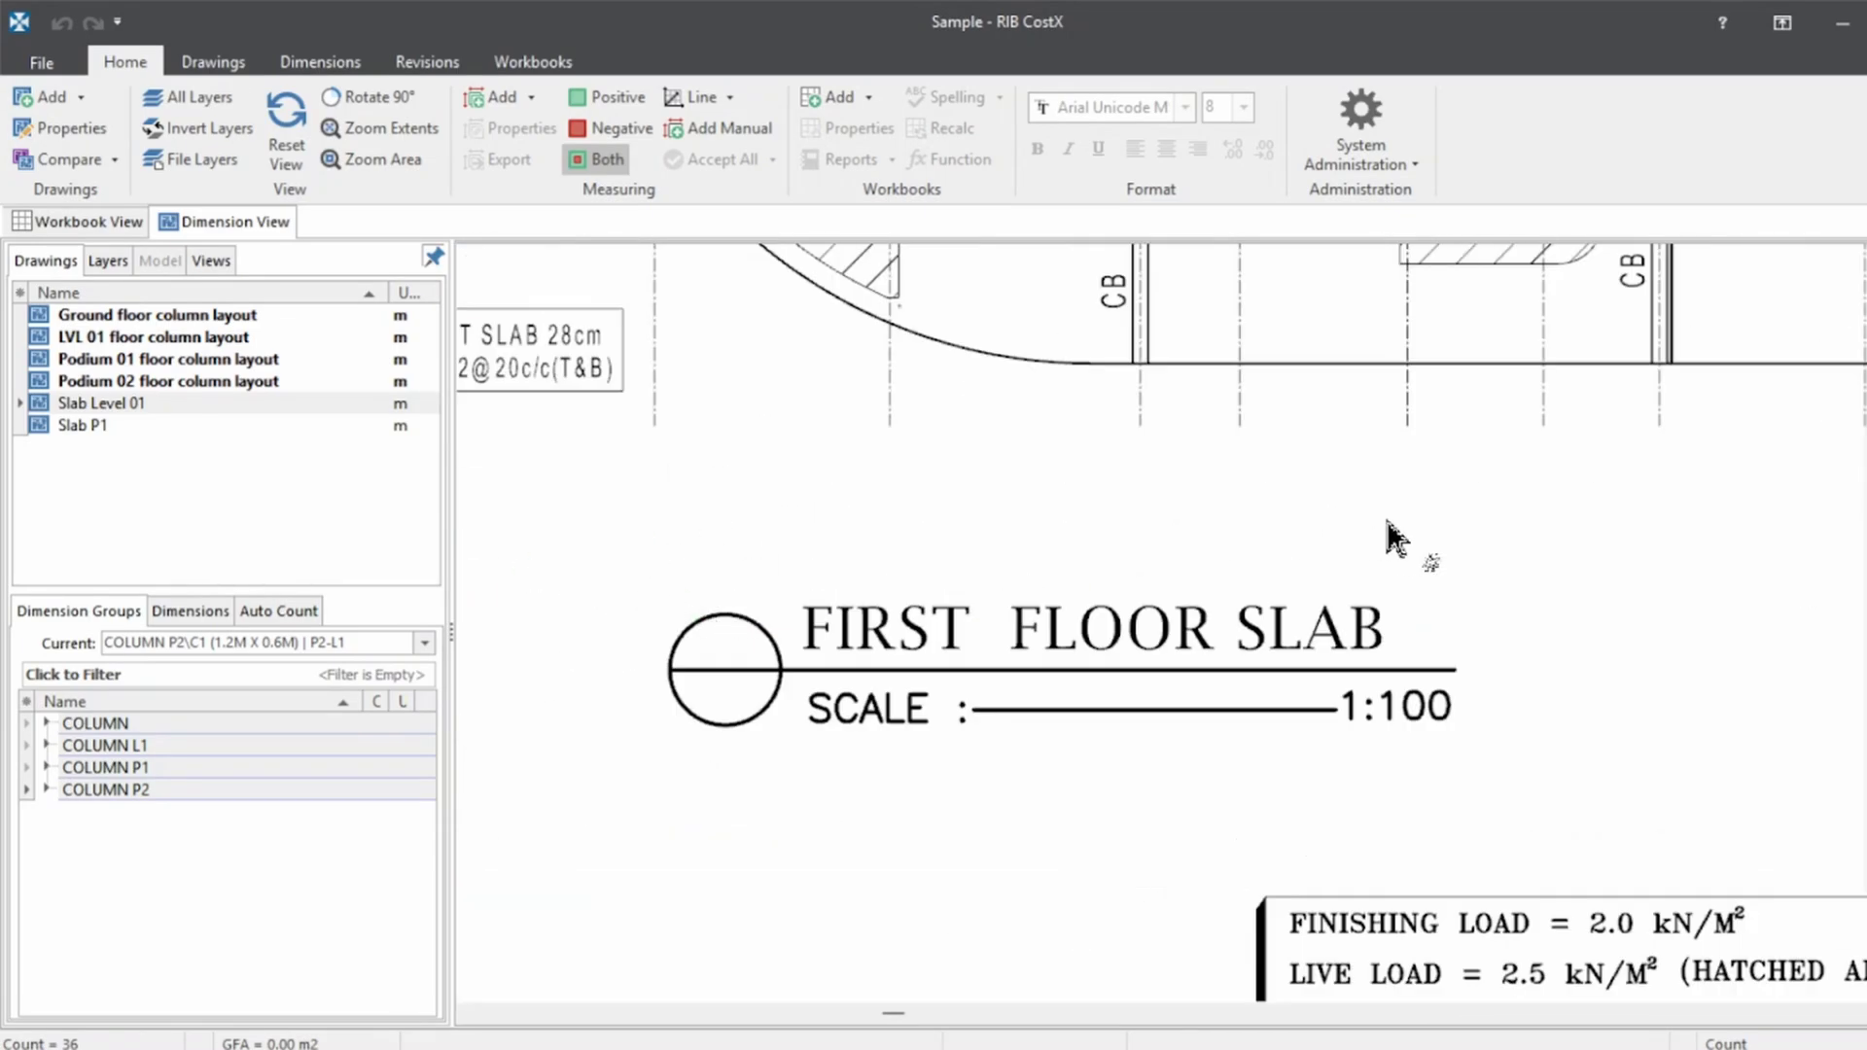
scroll(796, 807, down, 4)
scroll(1092, 742, up, 4)
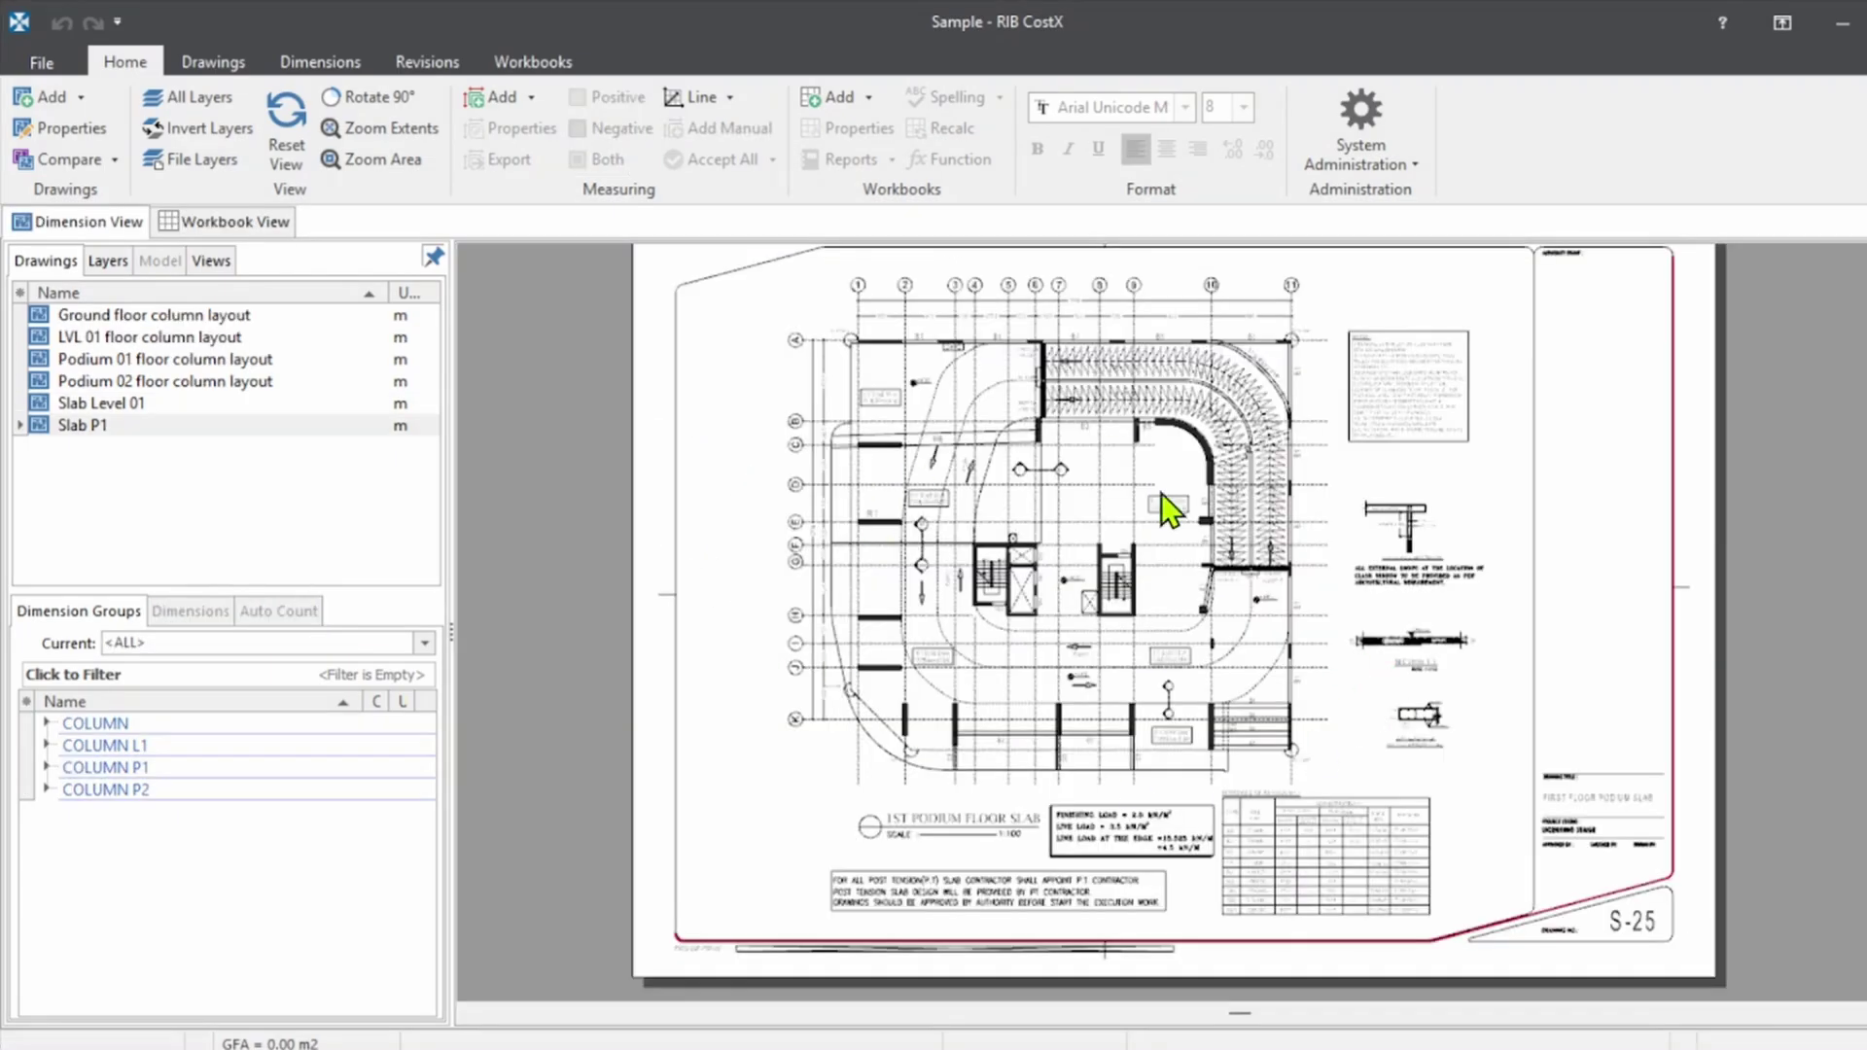
Examine the beam marks across the Slab P1 plan, including the ramp, edge and core areas
scroll(1221, 433, up, 3)
scroll(1118, 515, up, 3)
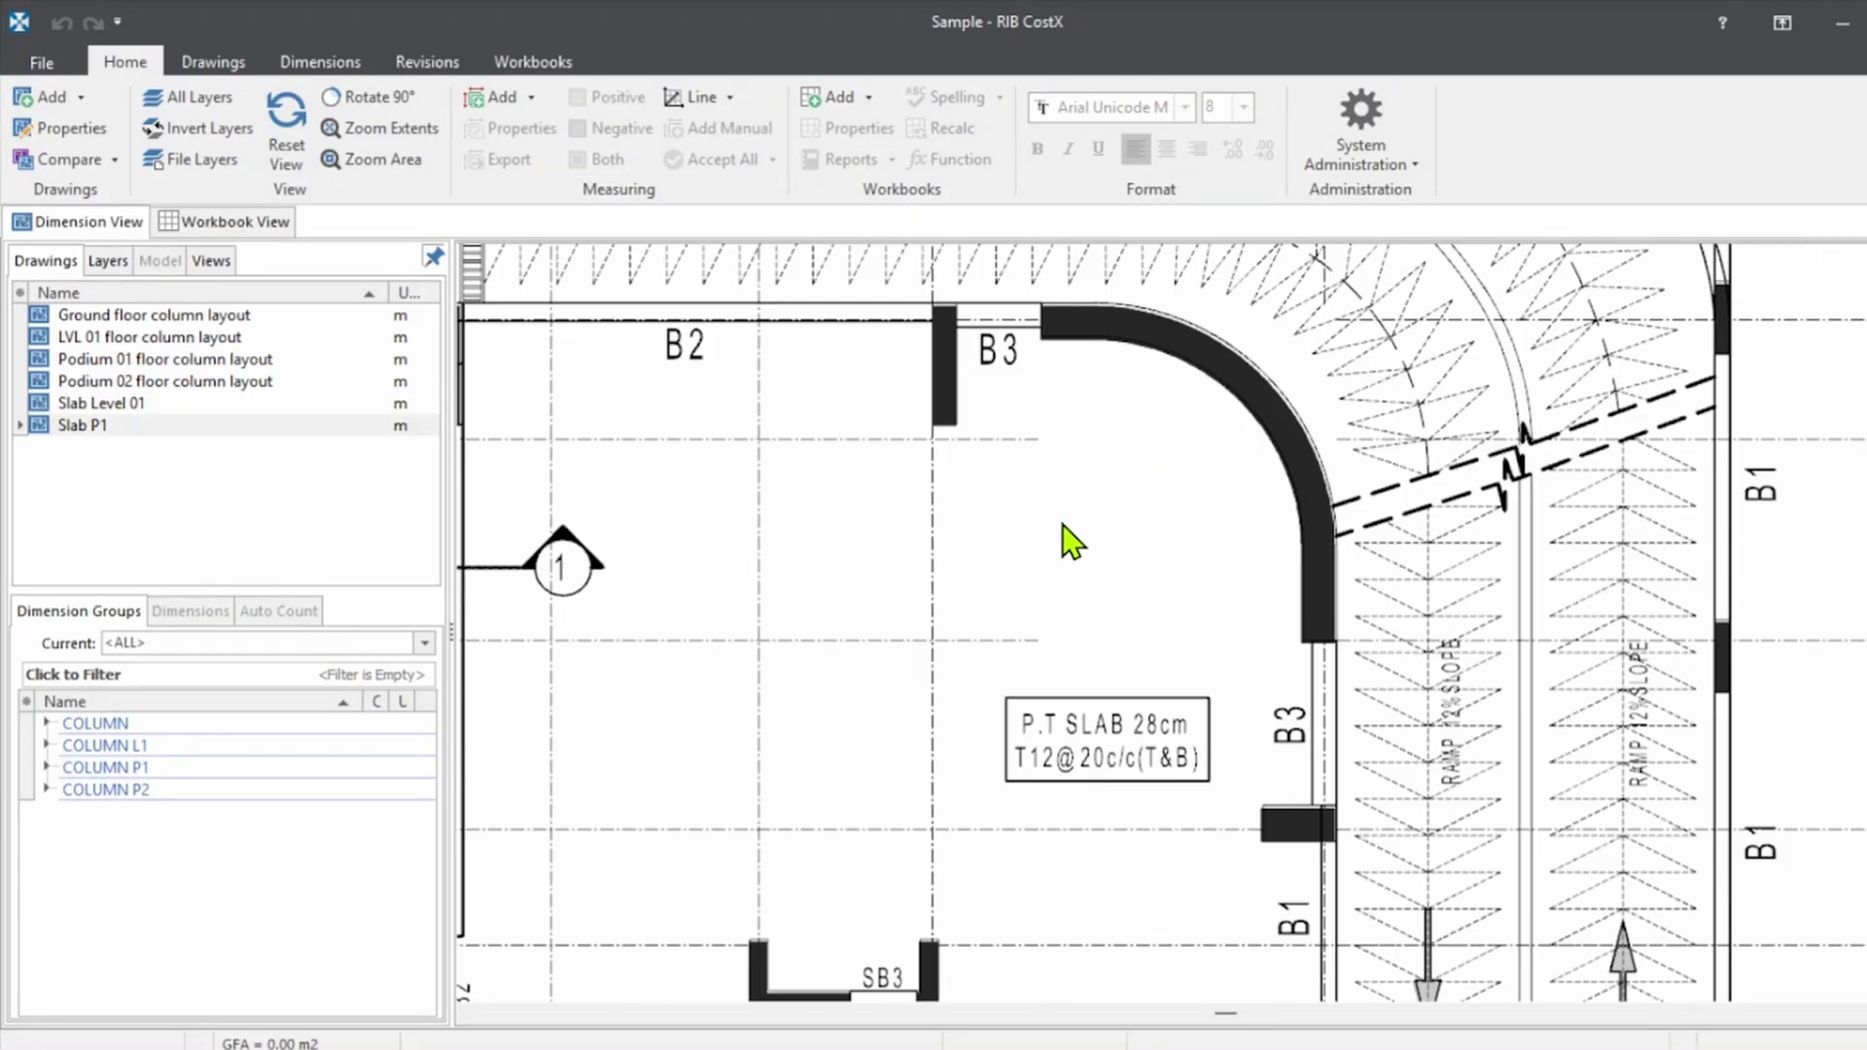
scroll(1206, 662, down, 5)
scroll(804, 521, up, 6)
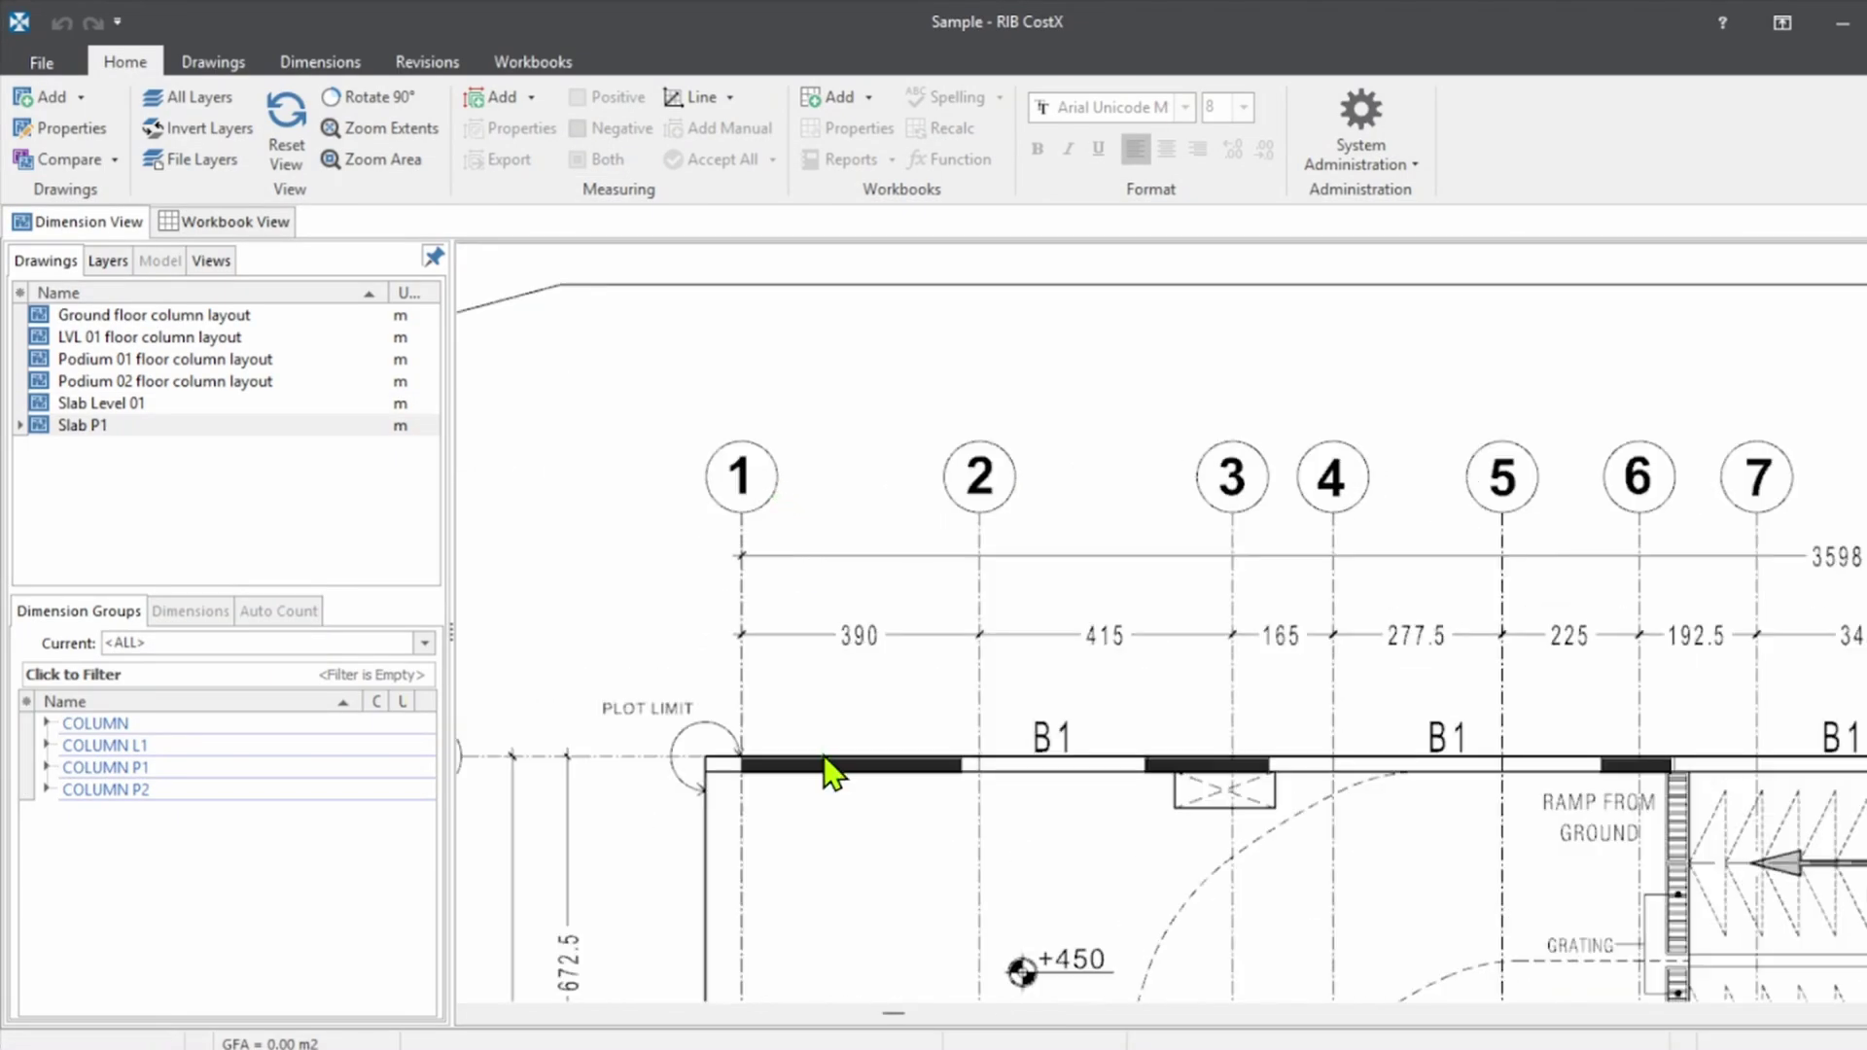
scroll(1048, 486, down, 3)
scroll(1125, 466, down, 3)
scroll(967, 492, up, 3)
scroll(1167, 617, down, 5)
scroll(992, 778, up, 4)
scroll(1079, 528, up, 3)
scroll(924, 467, down, 4)
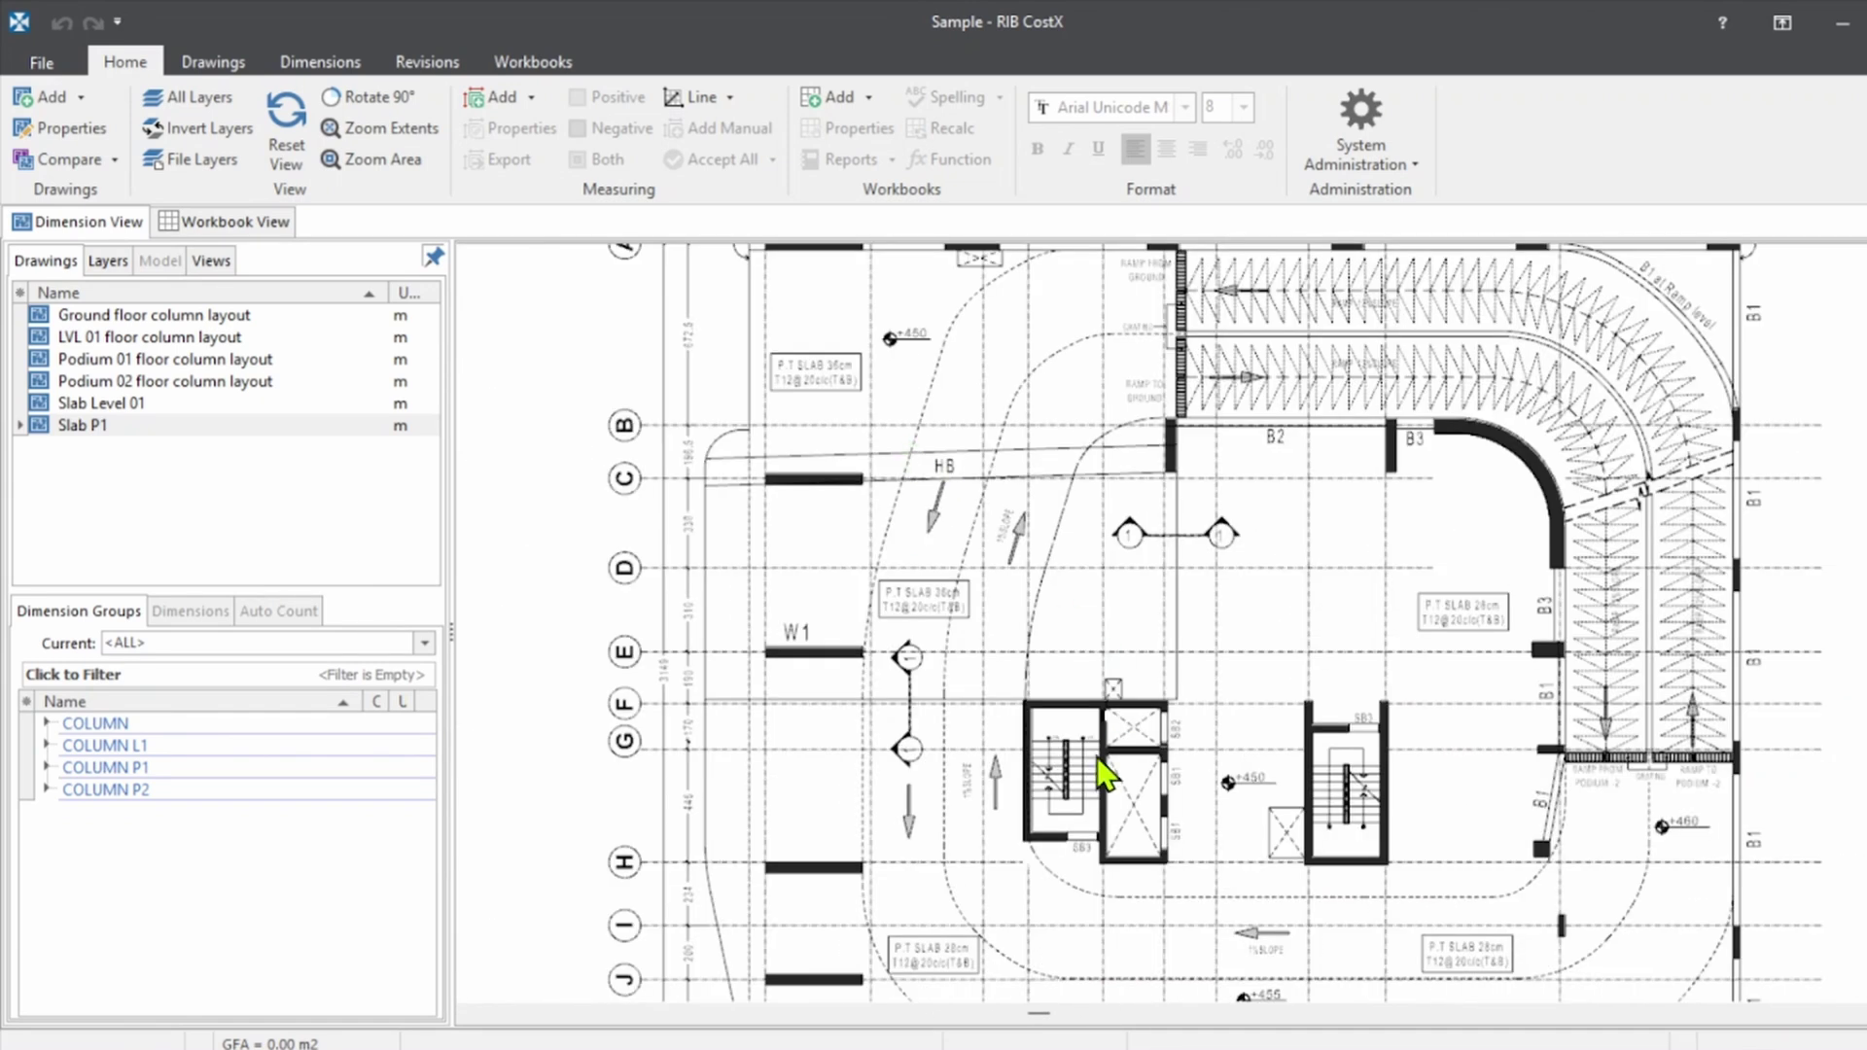
scroll(972, 759, down, 3)
scroll(1101, 960, up, 5)
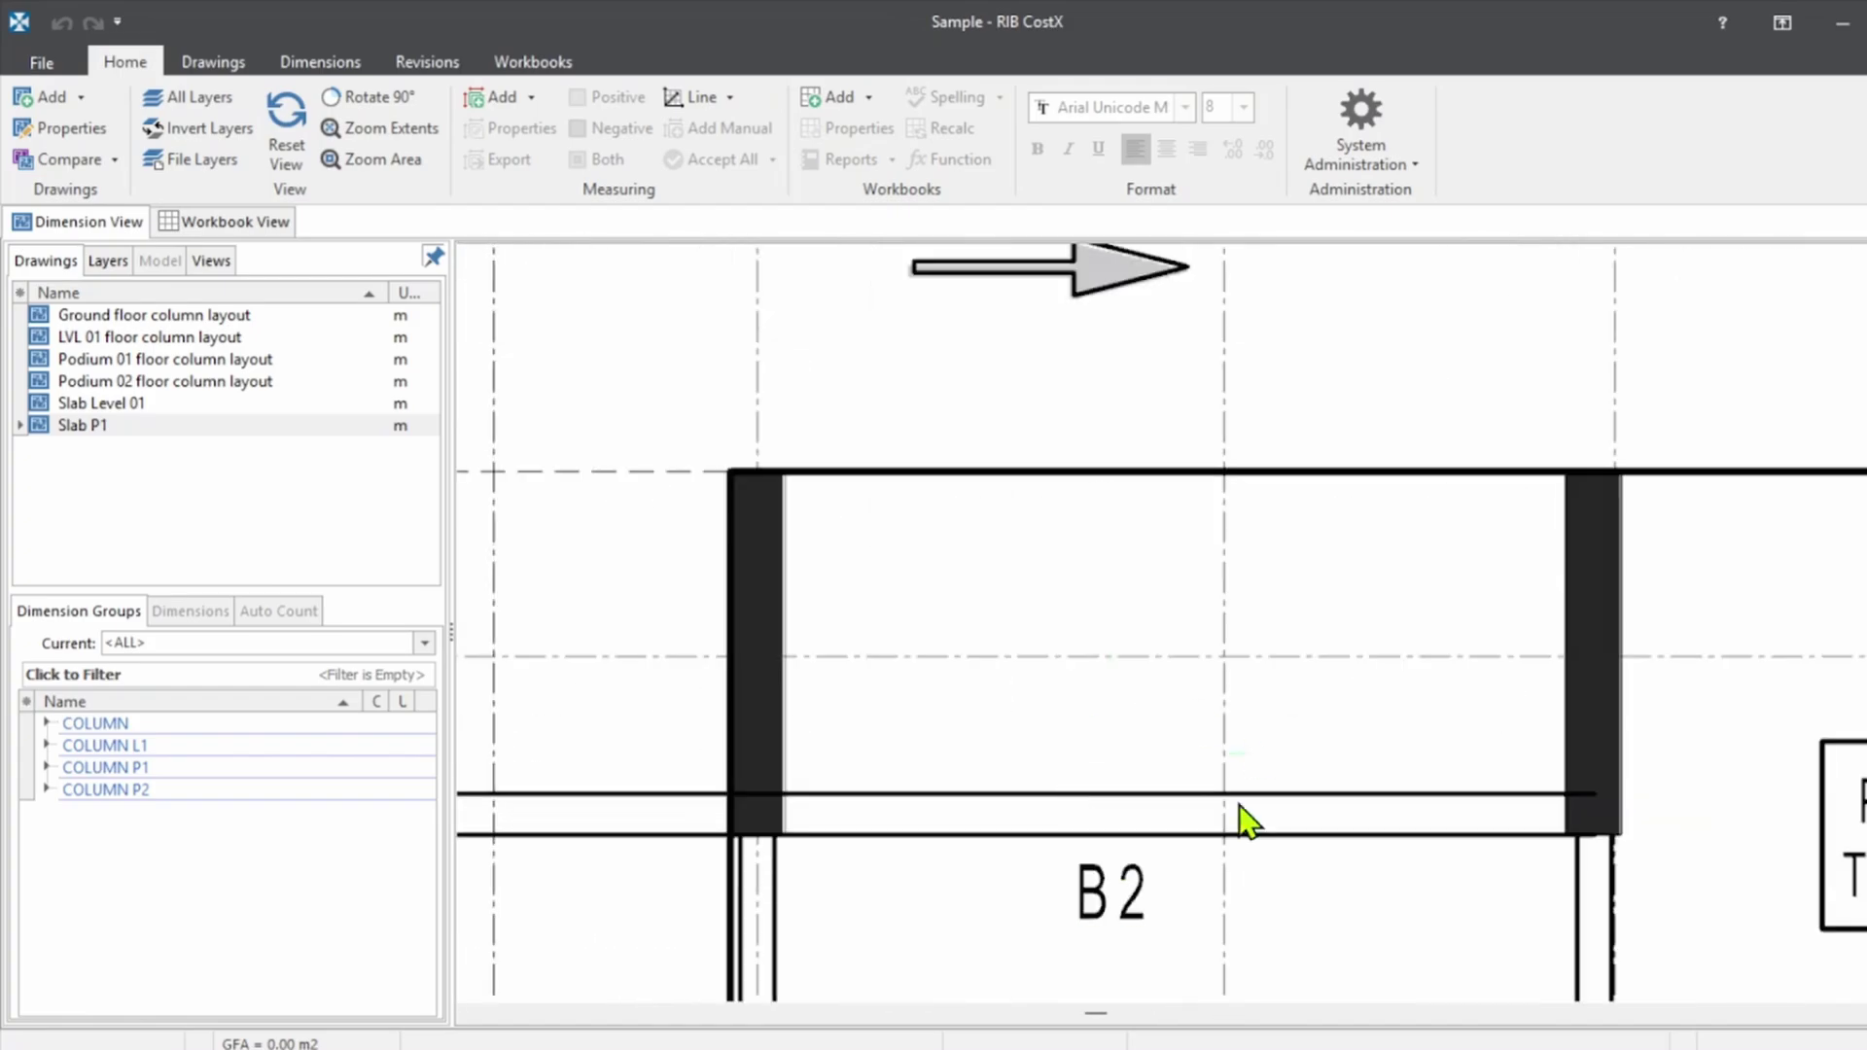
scroll(1171, 854, down, 4)
scroll(1187, 609, up, 2)
scroll(1186, 657, down, 3)
Examine the schedule of beams on the Slab P1 drawing for beam types and sizes
scroll(854, 450, up, 4)
scroll(792, 545, up, 3)
scroll(1182, 589, down, 3)
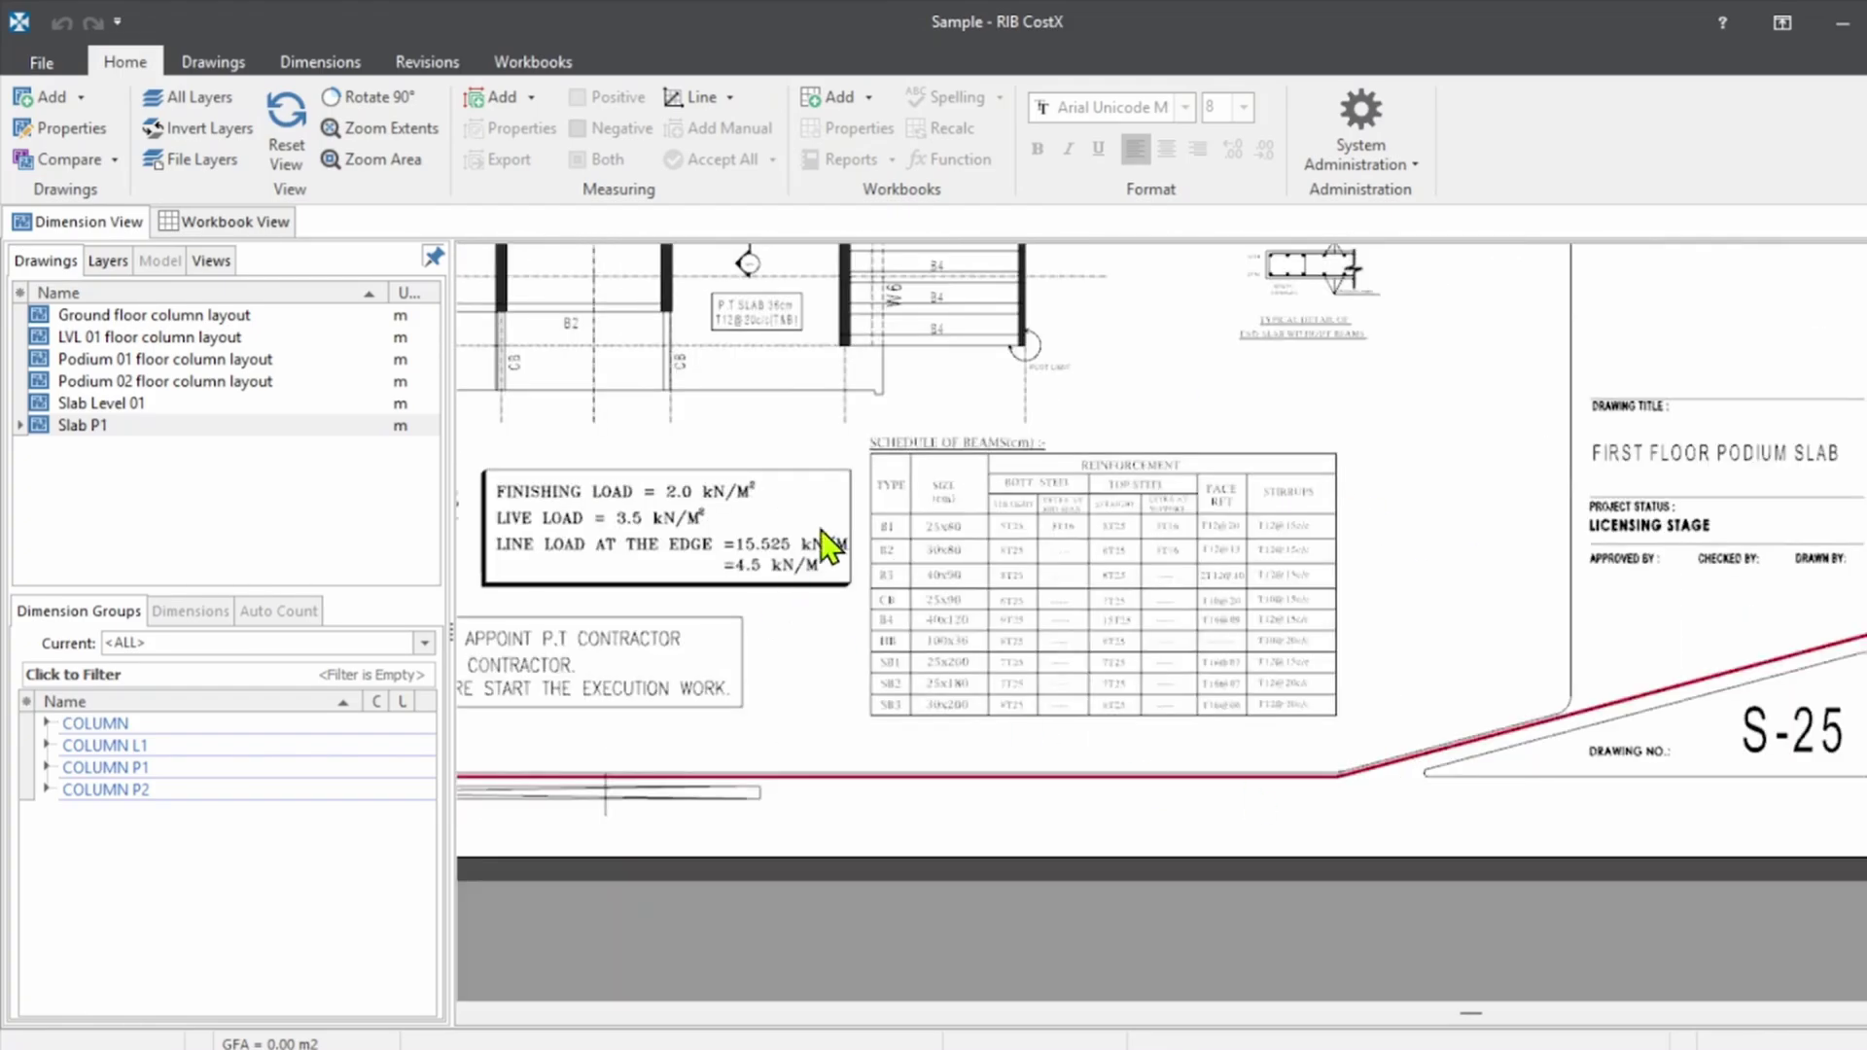
scroll(870, 527, up, 3)
scroll(1093, 576, up, 2)
scroll(1070, 534, up, 2)
scroll(826, 491, down, 1)
scroll(1140, 424, down, 1)
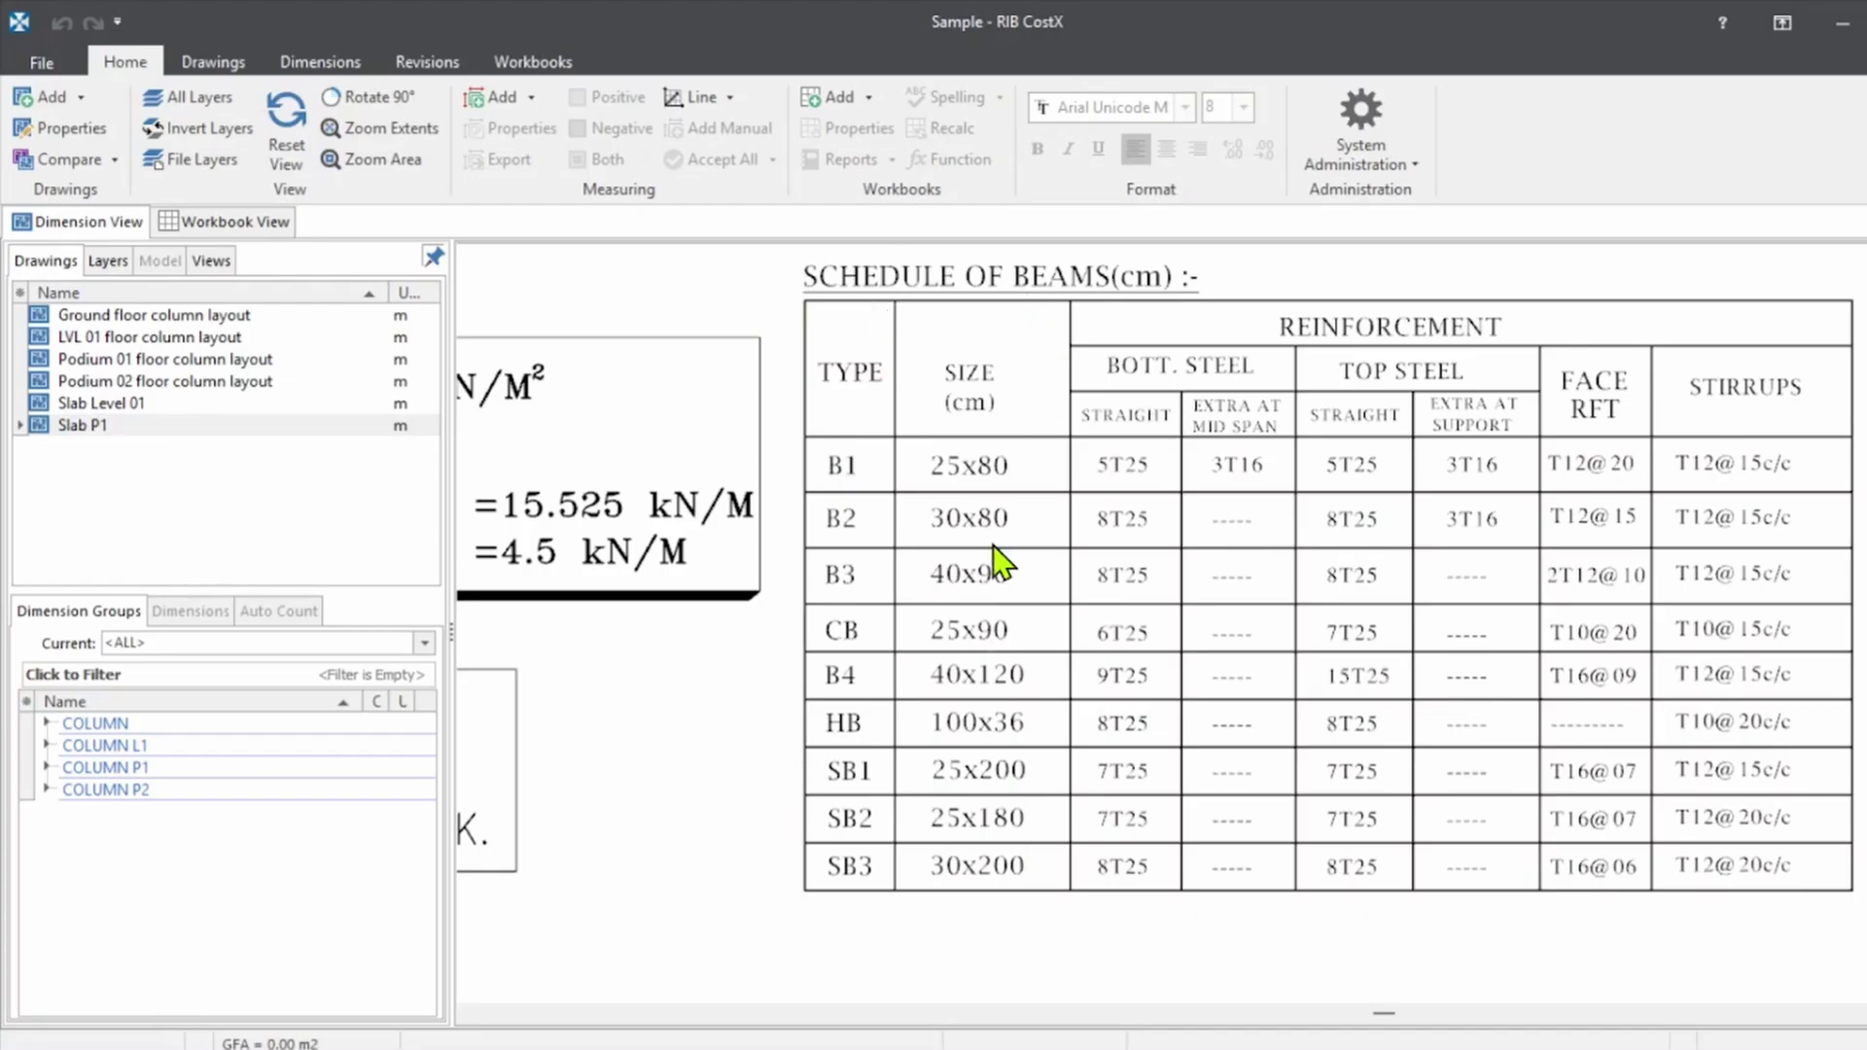
Trace the X-axis calibration line along the 390 dimension between grids 1 and 2 on Slab P1
scroll(1006, 459, down, 6)
scroll(1426, 596, up, 2)
scroll(1205, 613, up, 5)
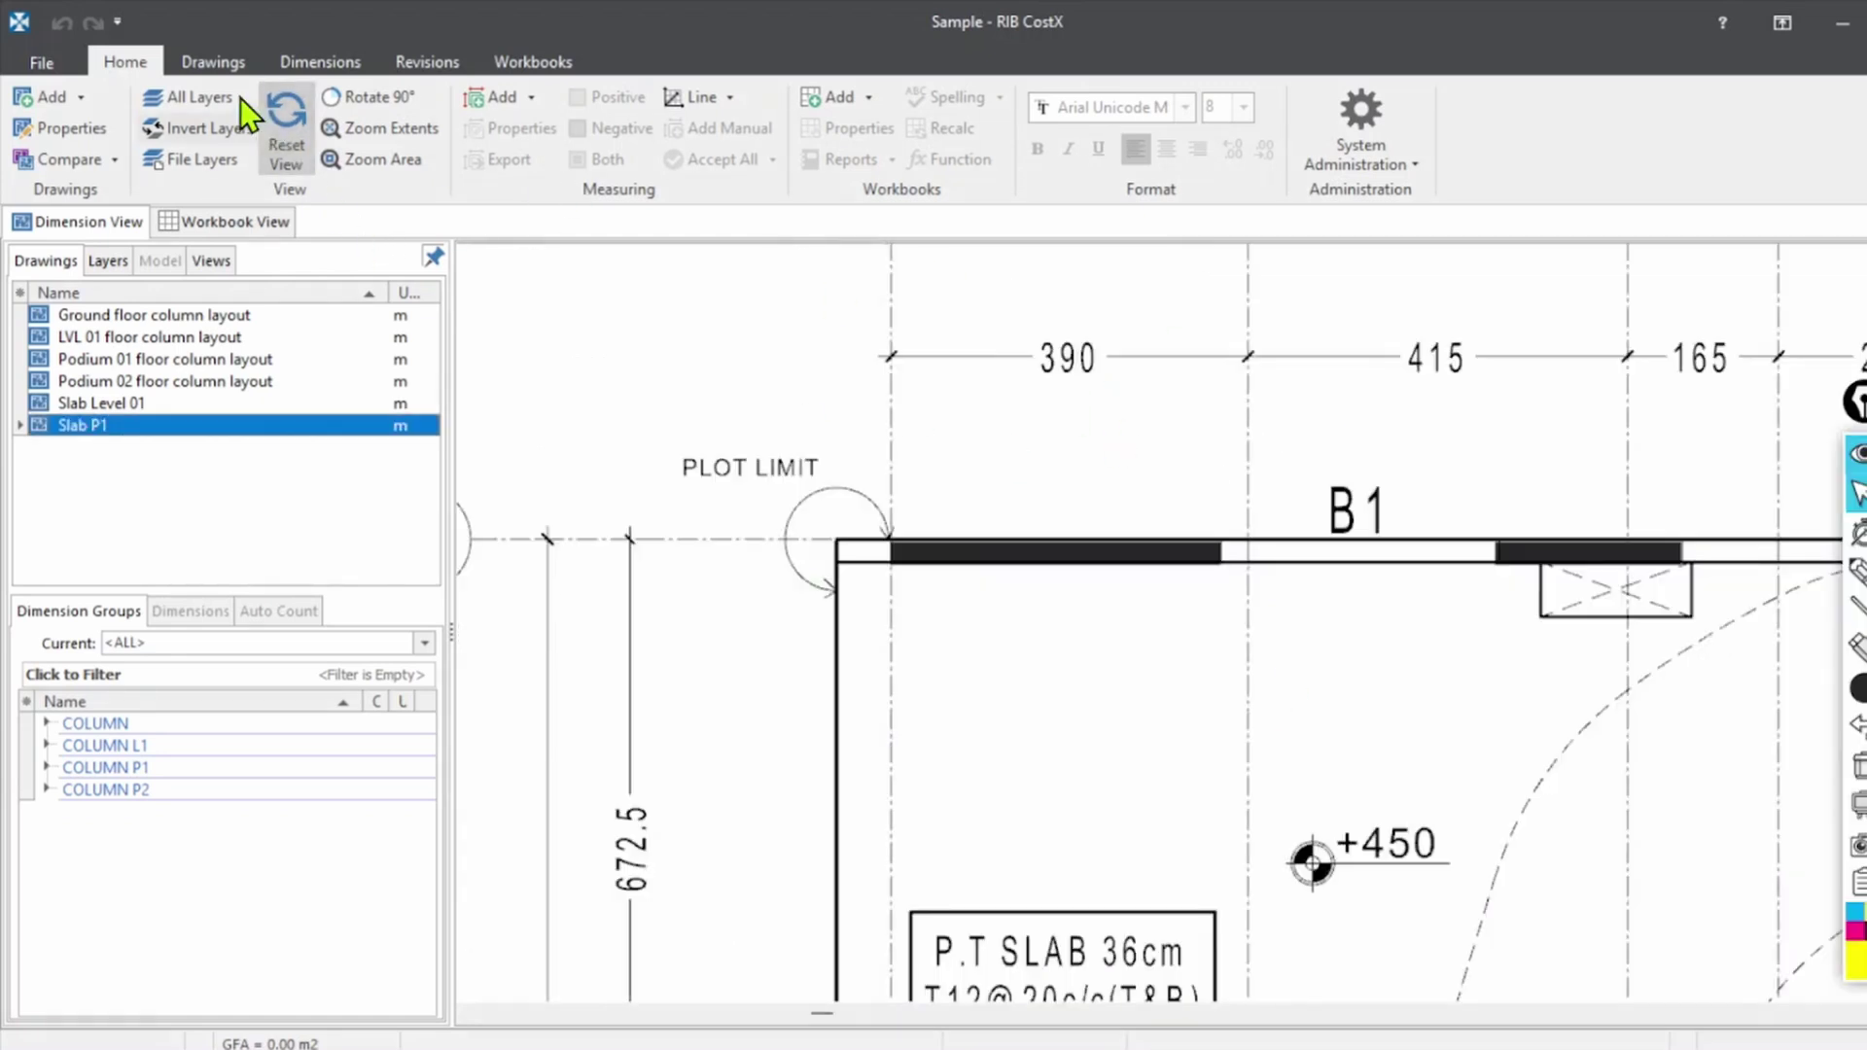
click(214, 66)
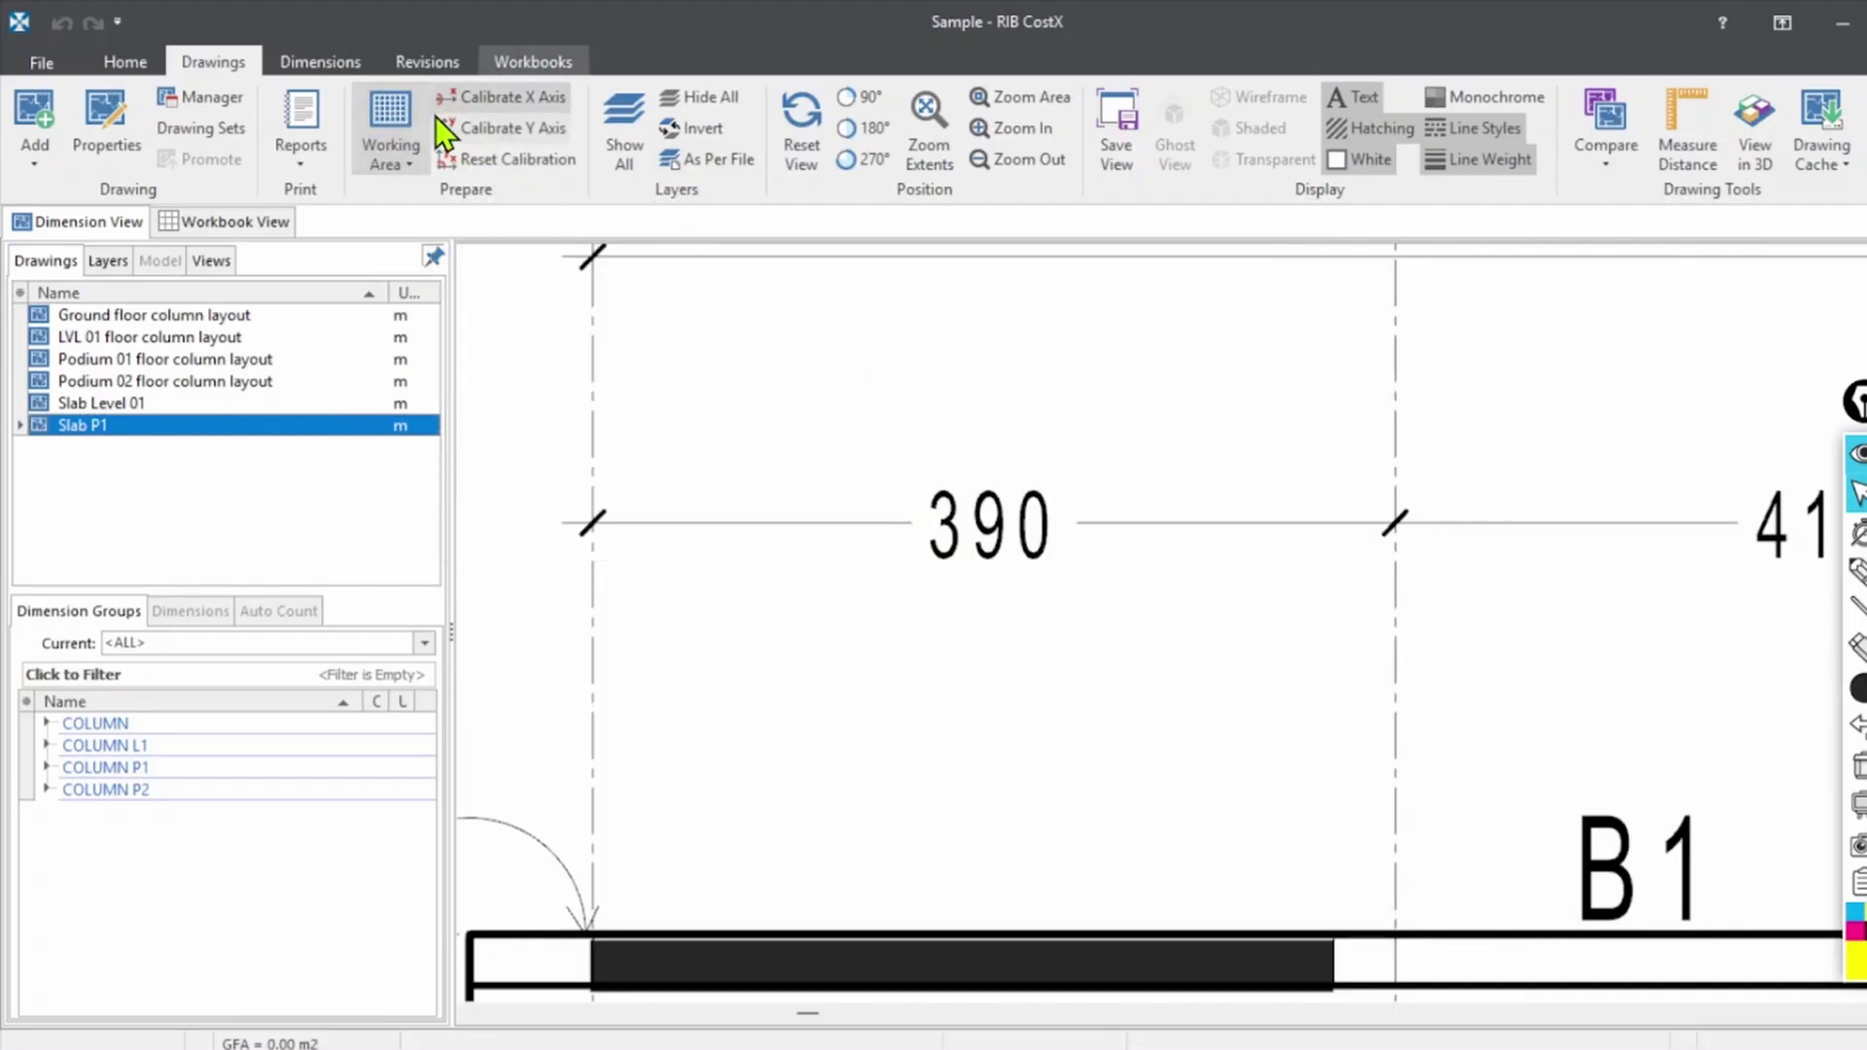
click(482, 97)
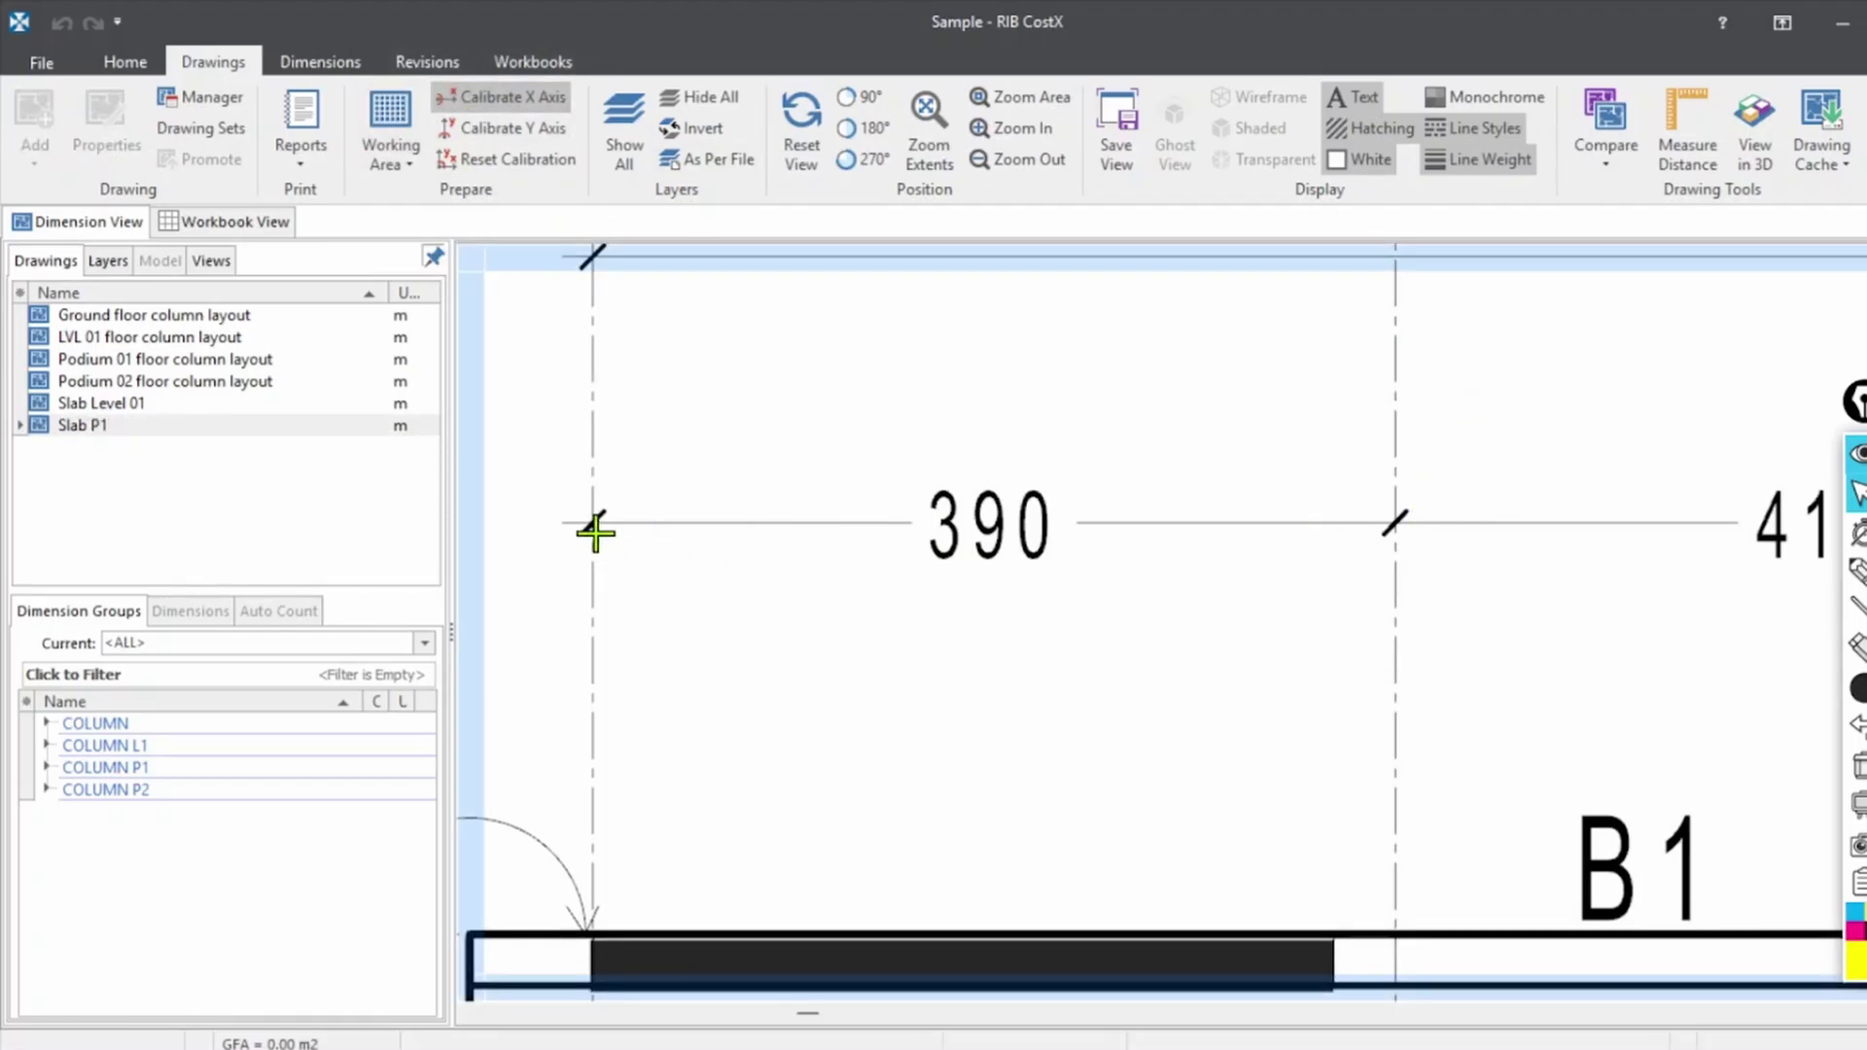
scroll(594, 523, up, 5)
click(616, 503)
scroll(612, 502, down, 5)
scroll(1147, 500, up, 5)
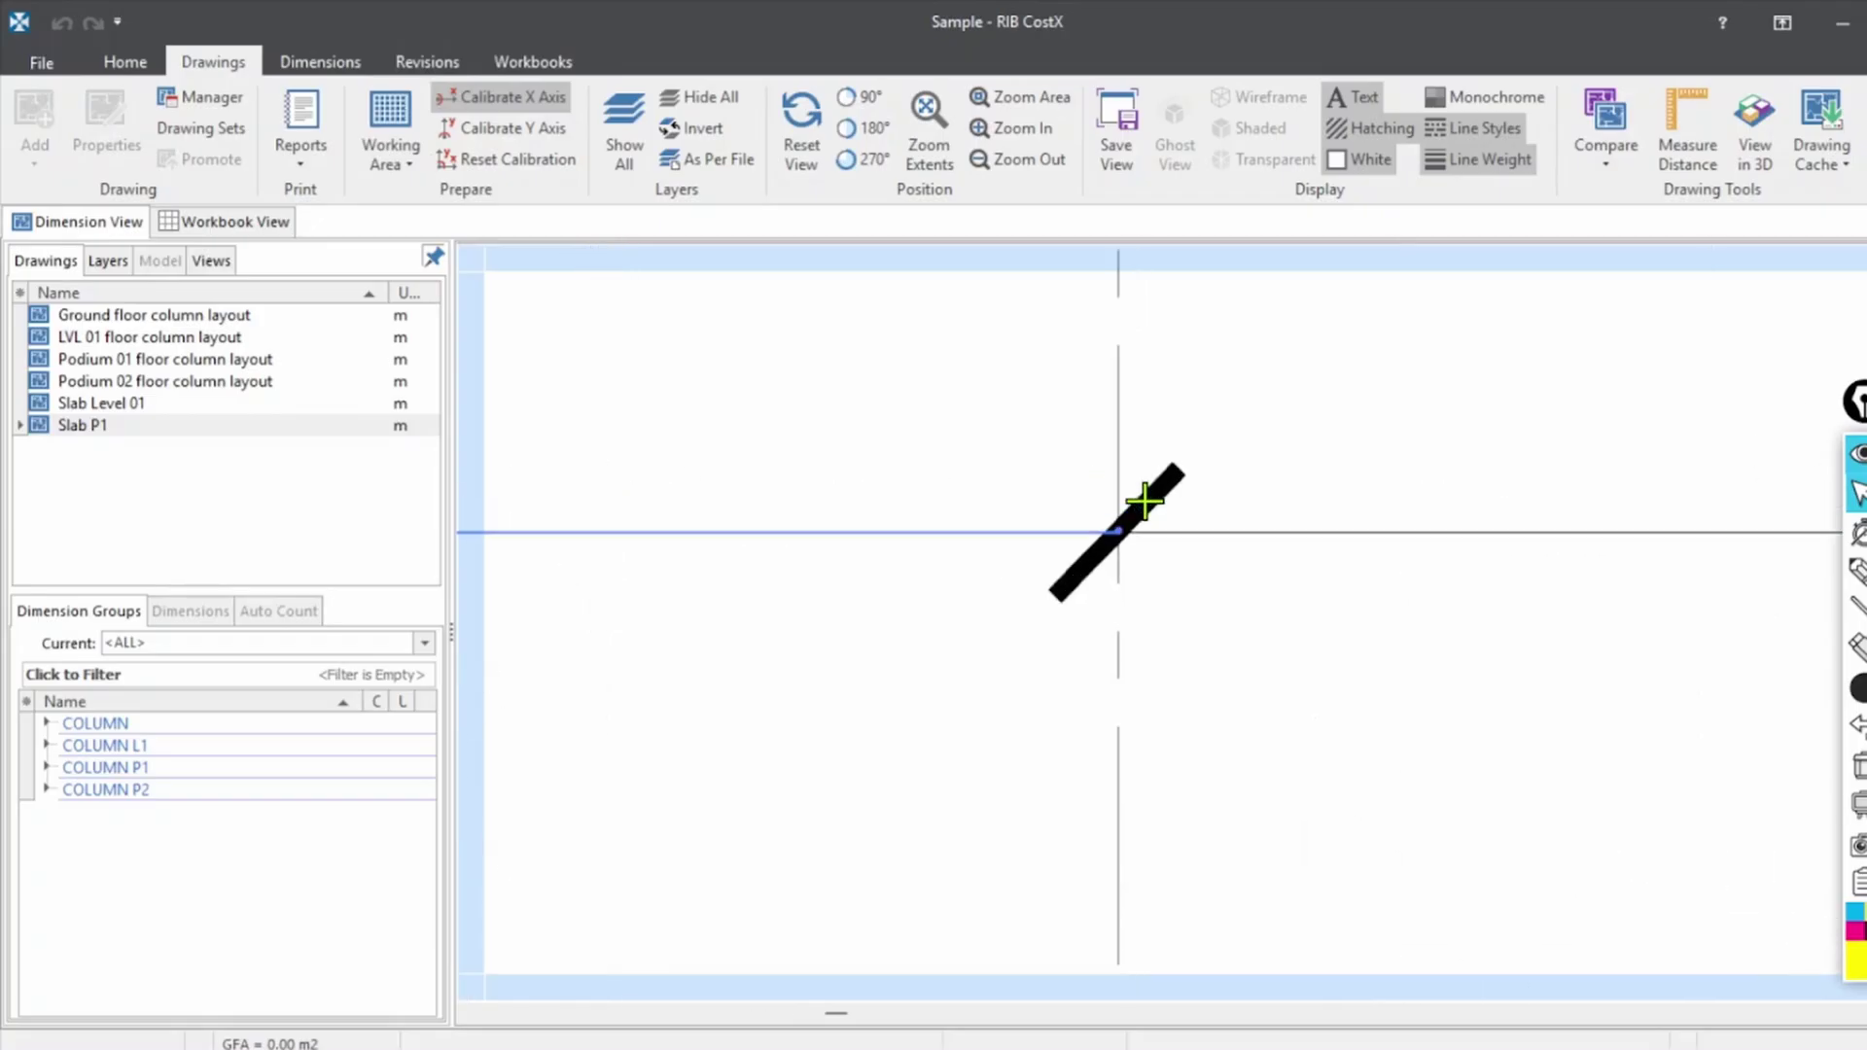
click(1242, 488)
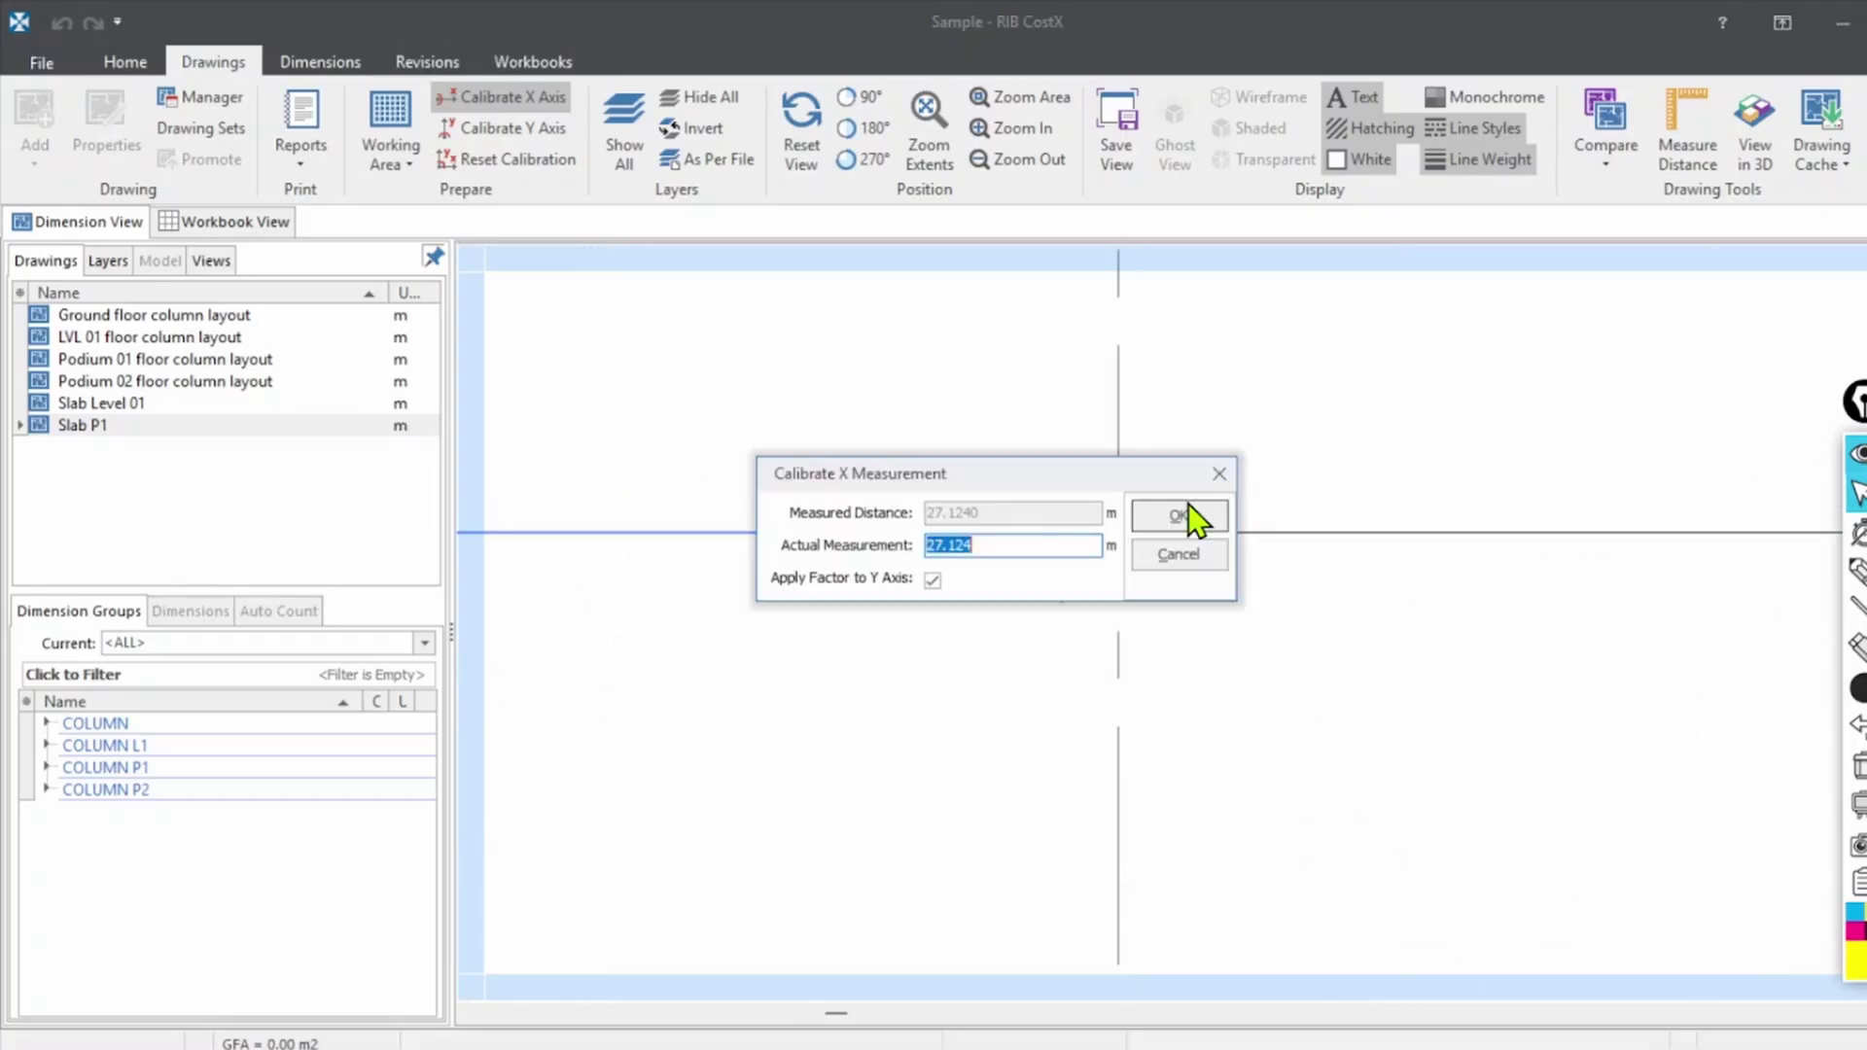
Set the actual X measurement to 3.9 m without applying the factor to the Y axis
click(933, 581)
drag(989, 549, 775, 561)
text(3.9)
click(1179, 516)
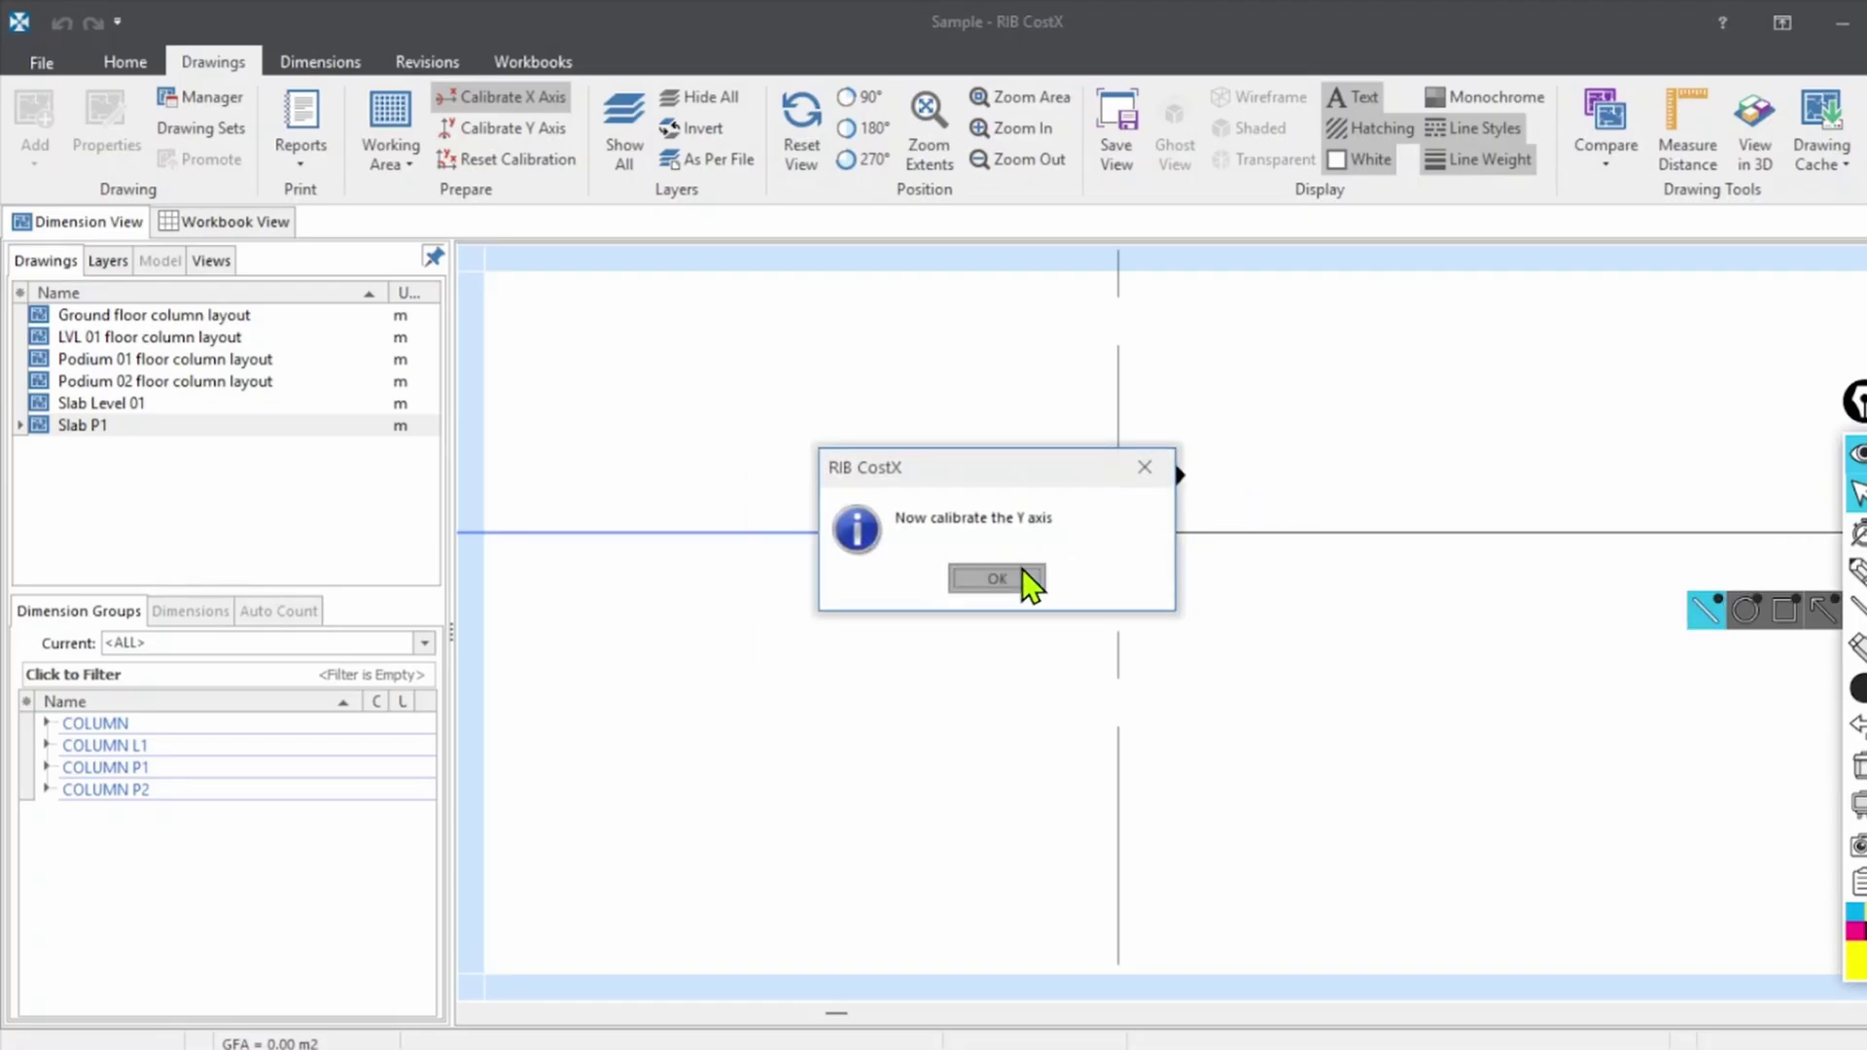
Proceed to the Y-axis calibration and trace its line along the 330 dimension between grids C and D
click(998, 578)
scroll(1113, 421, down, 5)
scroll(994, 669, up, 8)
scroll(994, 669, up, 5)
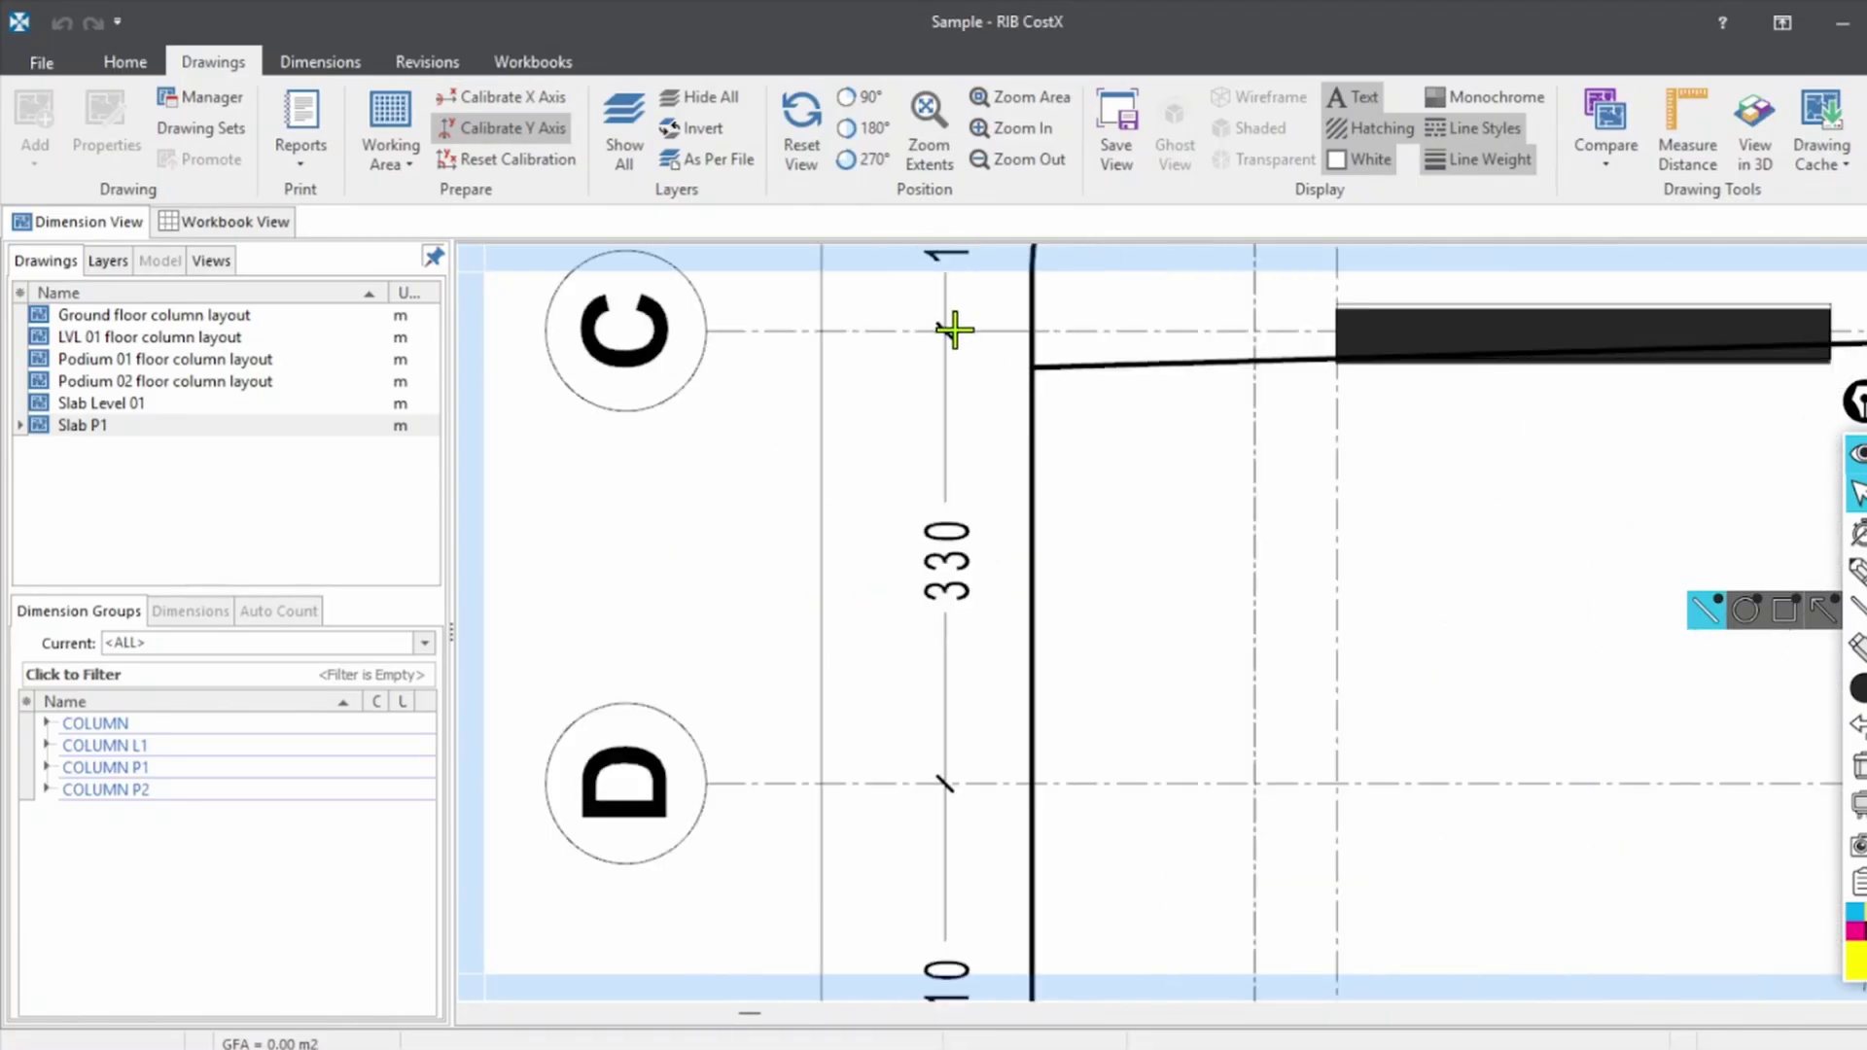
click(935, 765)
mouse_move(918, 465)
mouse_down()
mouse_move(992, 505)
mouse_move(1391, 443)
mouse_up()
Circle the 330 dimension between grids C and D with the yellow pen and clear the markup
click(1858, 572)
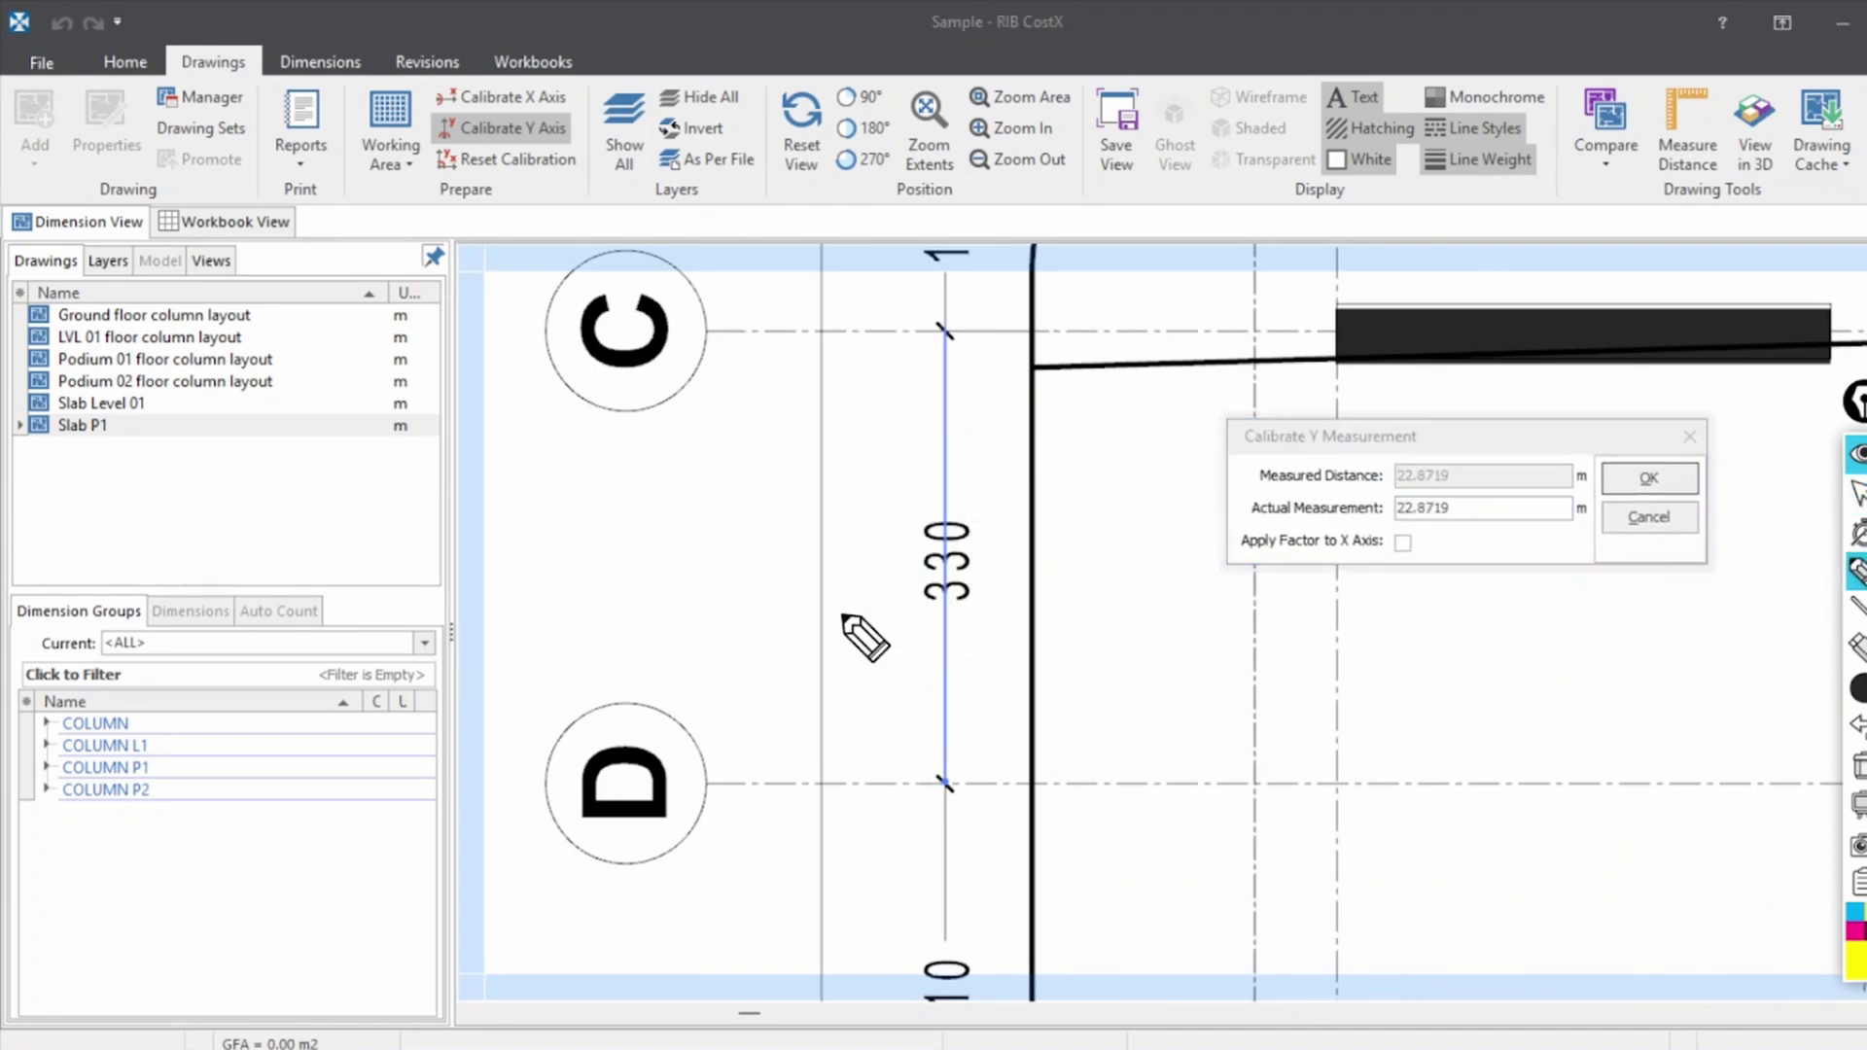
mouse_move(907, 456)
mouse_down()
mouse_move(843, 547)
mouse_move(1067, 475)
mouse_move(850, 513)
mouse_up()
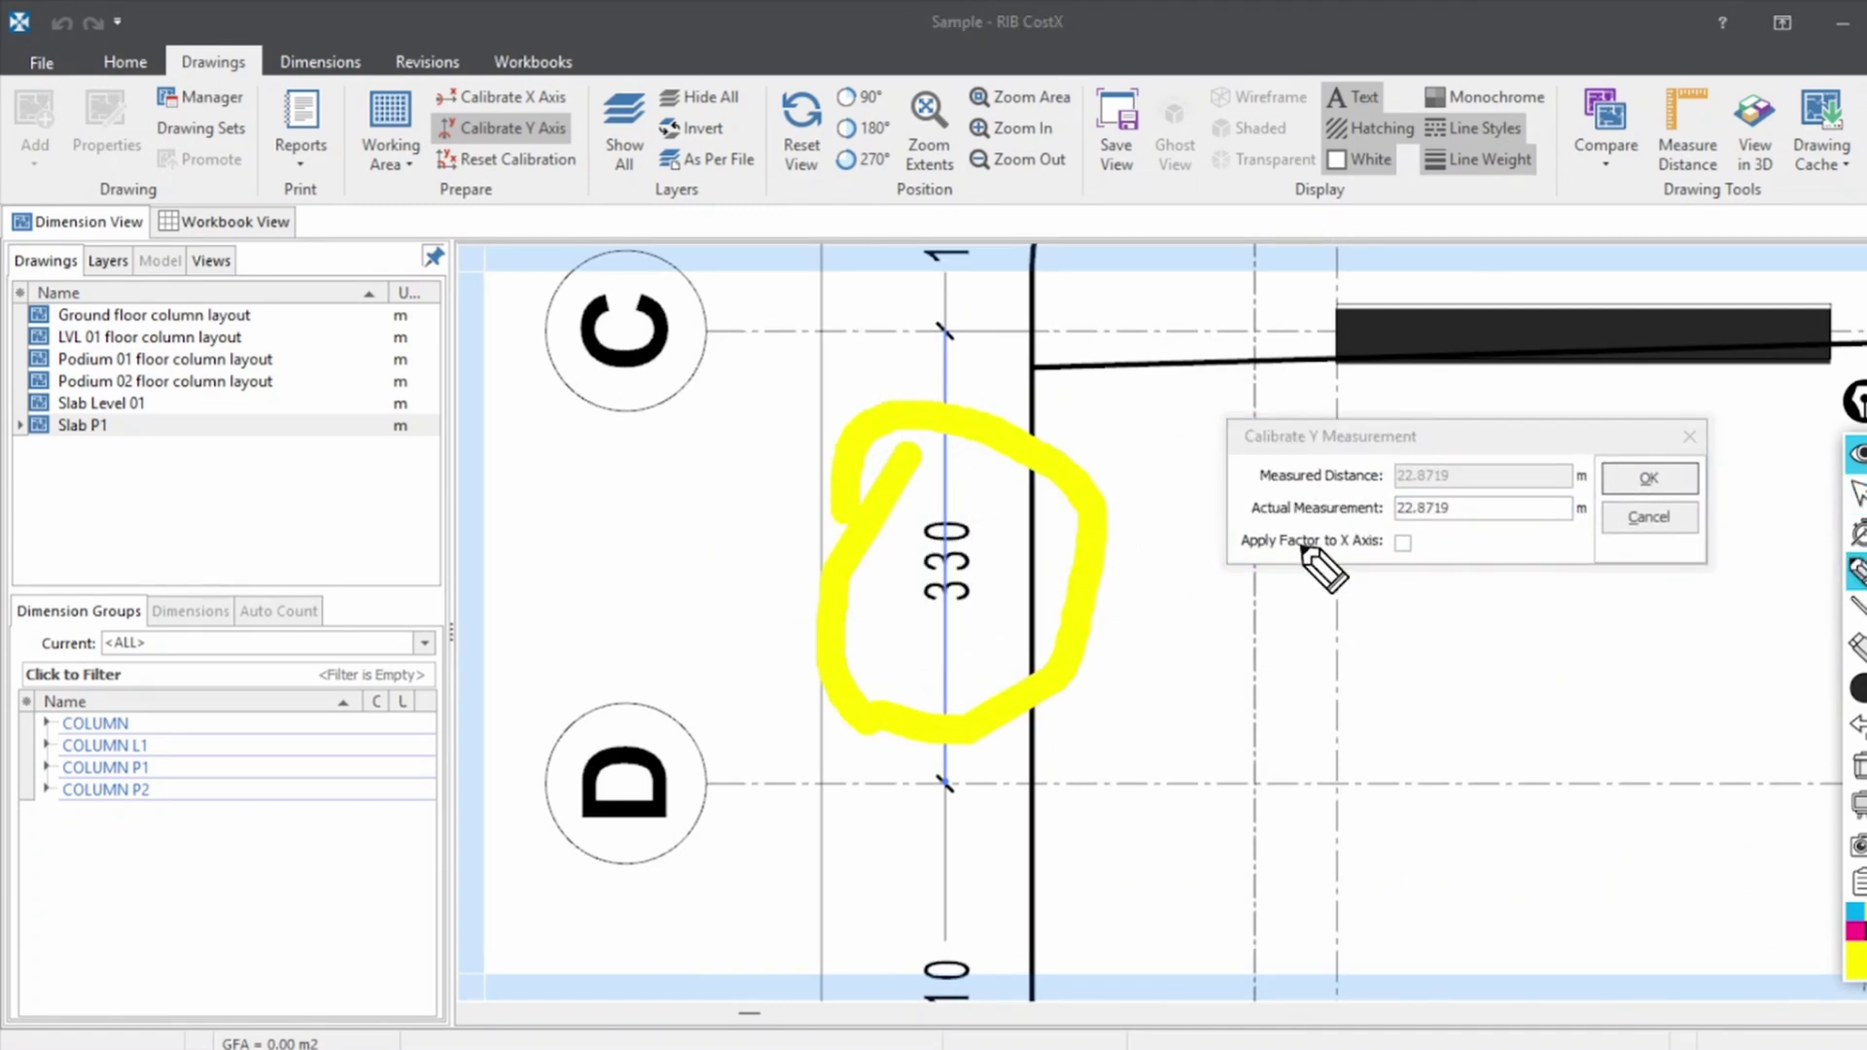
mouse_move(647, 563)
mouse_down()
mouse_move(630, 675)
mouse_move(680, 665)
mouse_up()
mouse_move(700, 530)
mouse_down()
mouse_move(784, 575)
mouse_move(878, 590)
mouse_up()
drag(1293, 783, 1041, 563)
drag(1600, 768, 1592, 542)
mouse_move(1502, 618)
mouse_down()
mouse_move(1575, 534)
mouse_move(1610, 574)
mouse_up()
click(1857, 765)
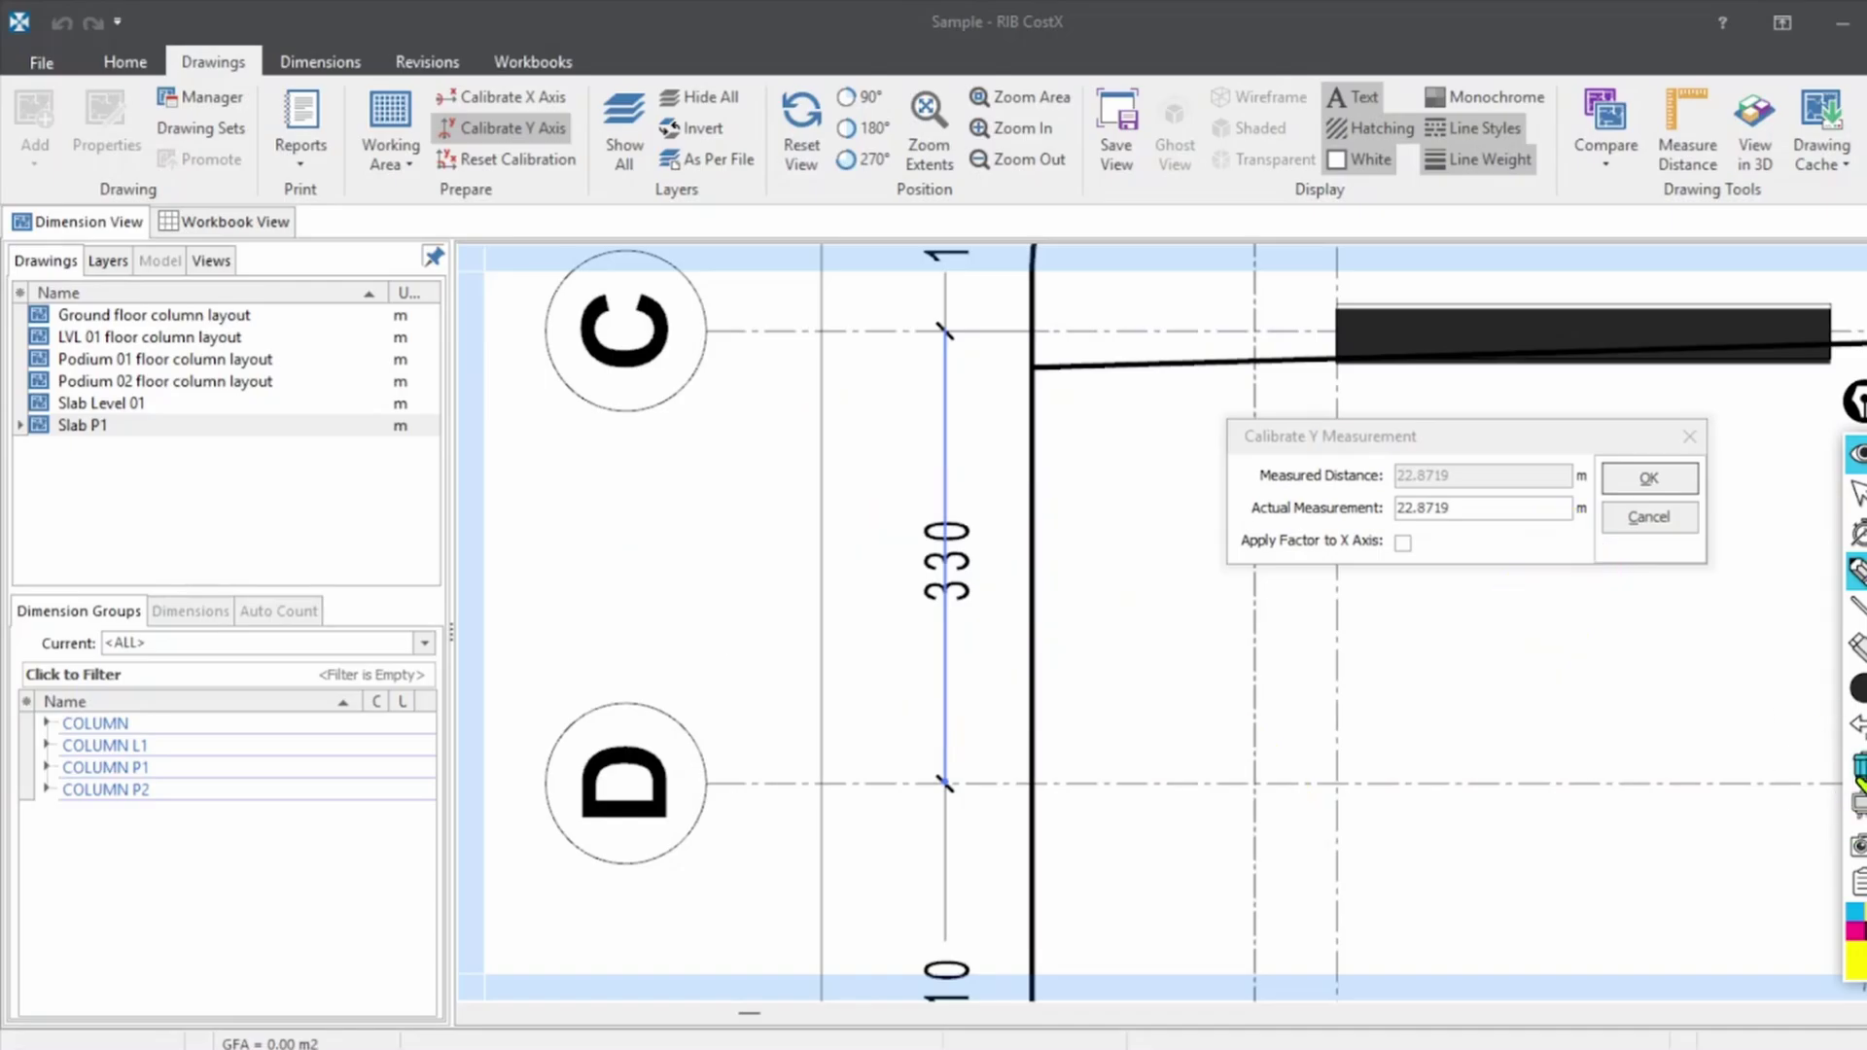
Set the actual Y measurement to 3.3 m and apply the calibration
click(1475, 507)
text(3.3)
click(1647, 482)
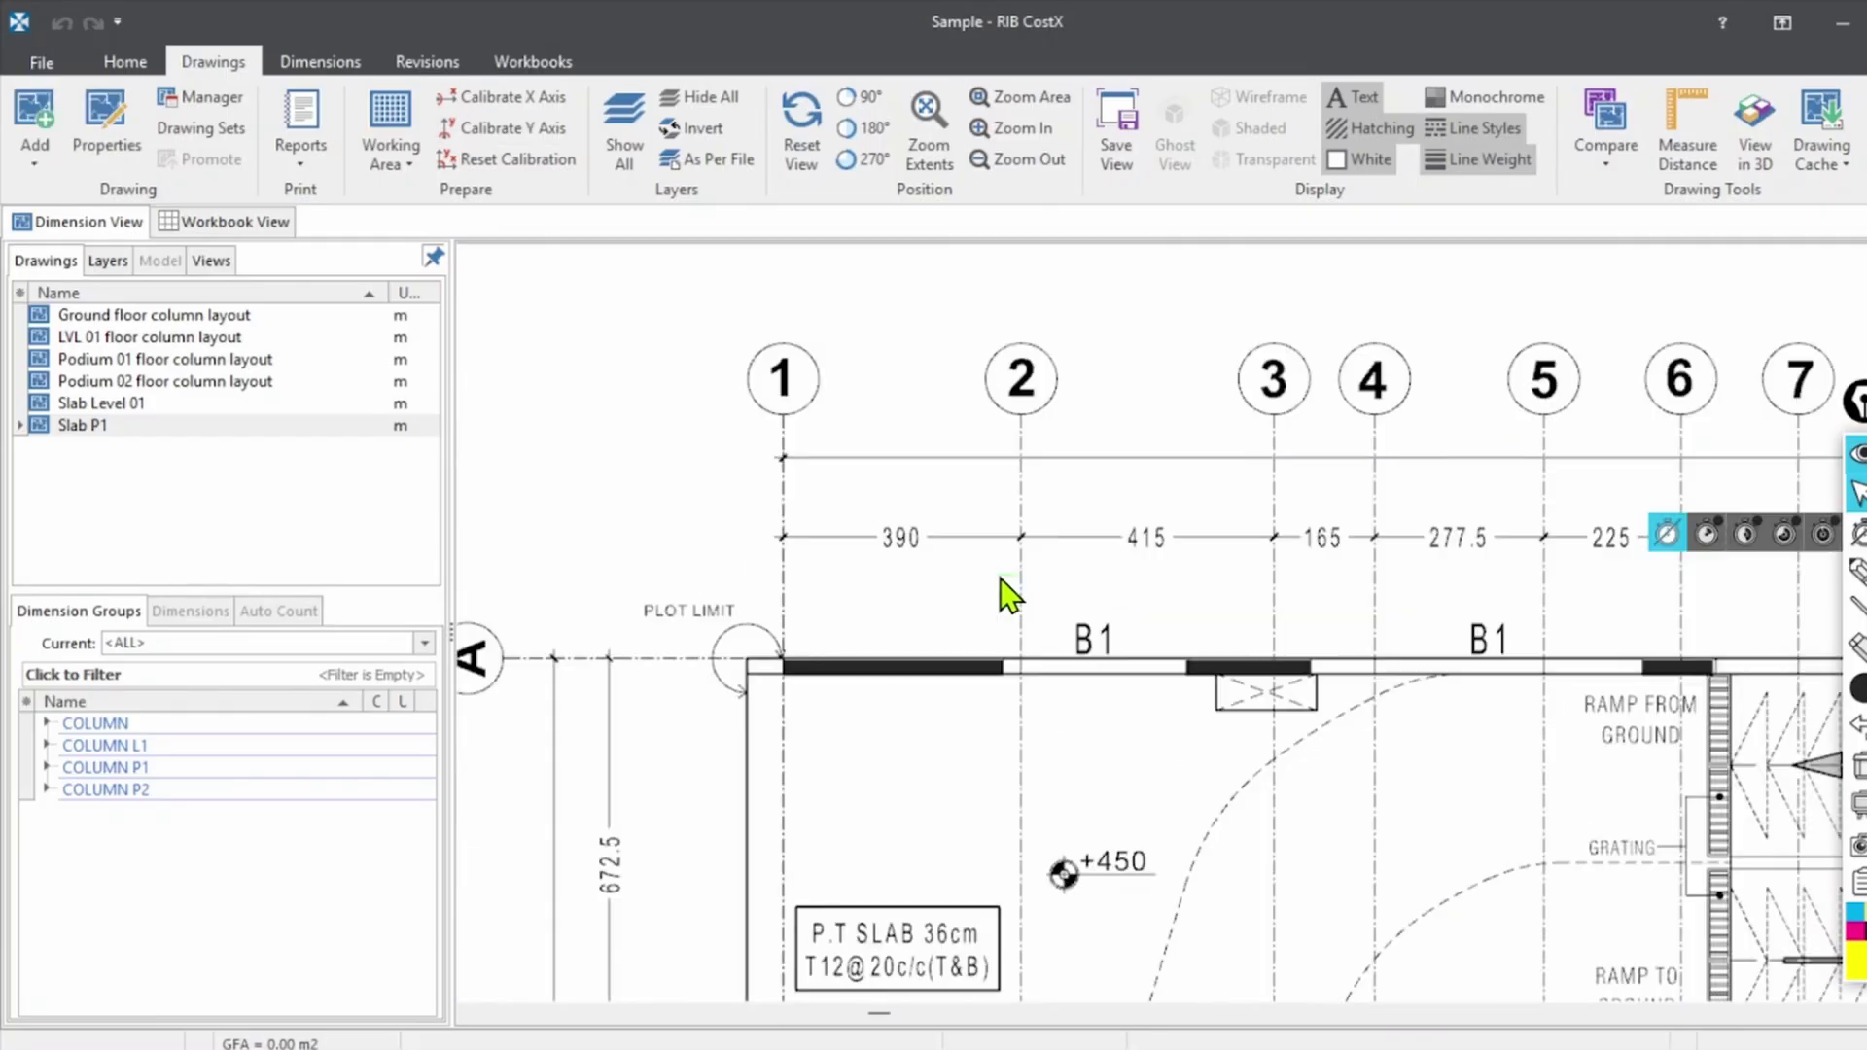
Measure the distance between grids 1 and 2 to check the calibration
scroll(860, 568, up, 2)
scroll(860, 568, up, 1)
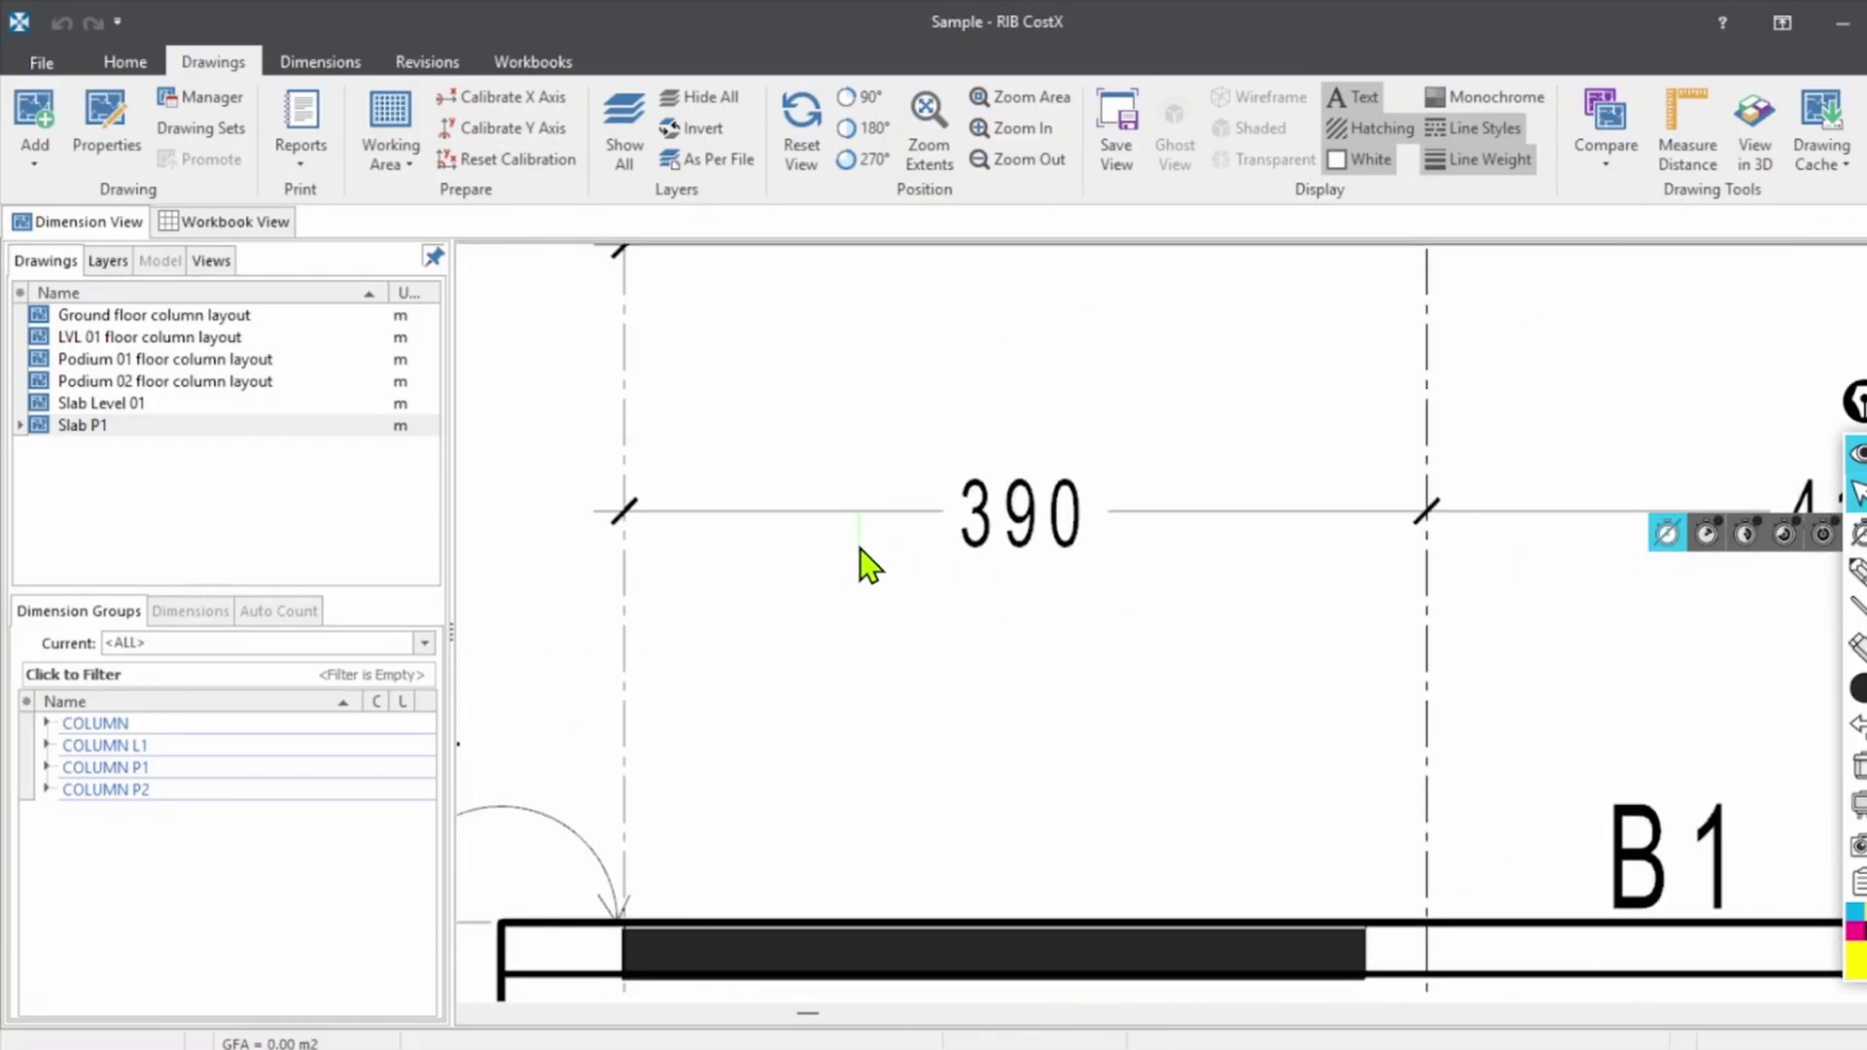
key(m)
click(625, 647)
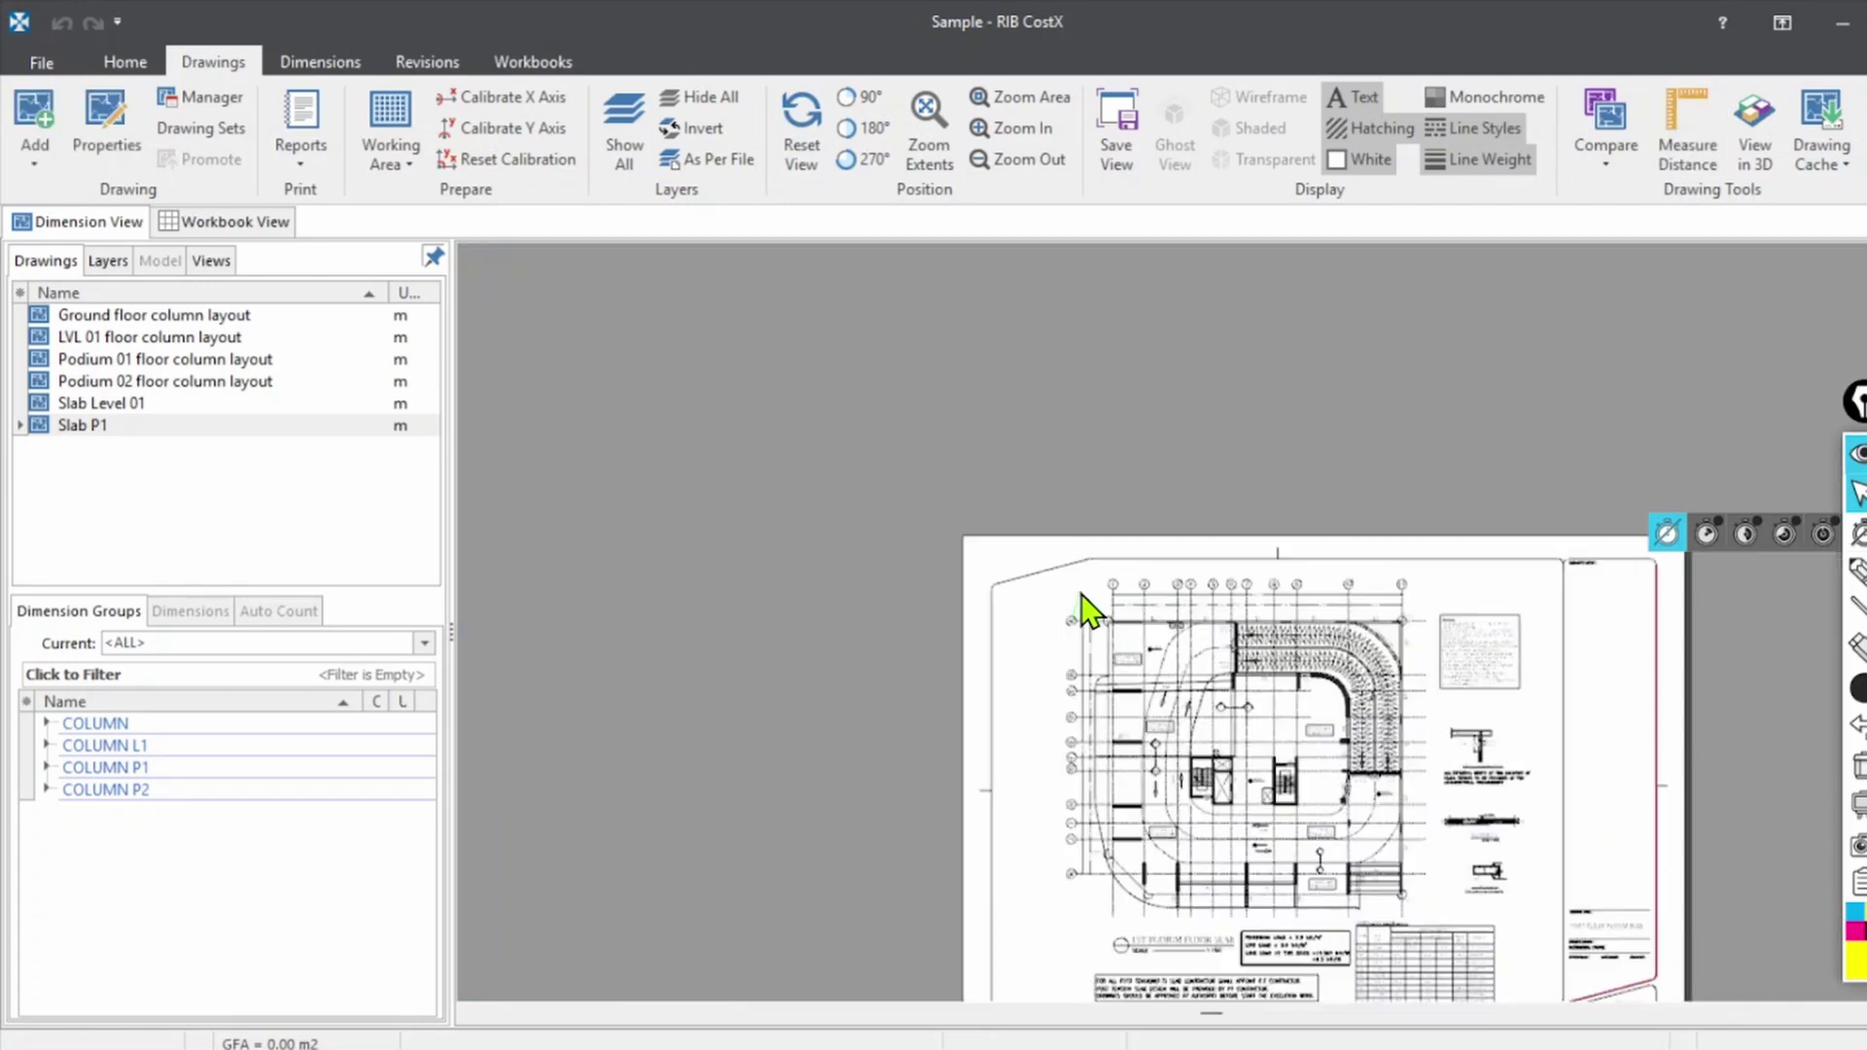
Bring up the dimension tools and look over the beam layout on Slab P1 from grid 1 to grid 11
scroll(1259, 638, up, 8)
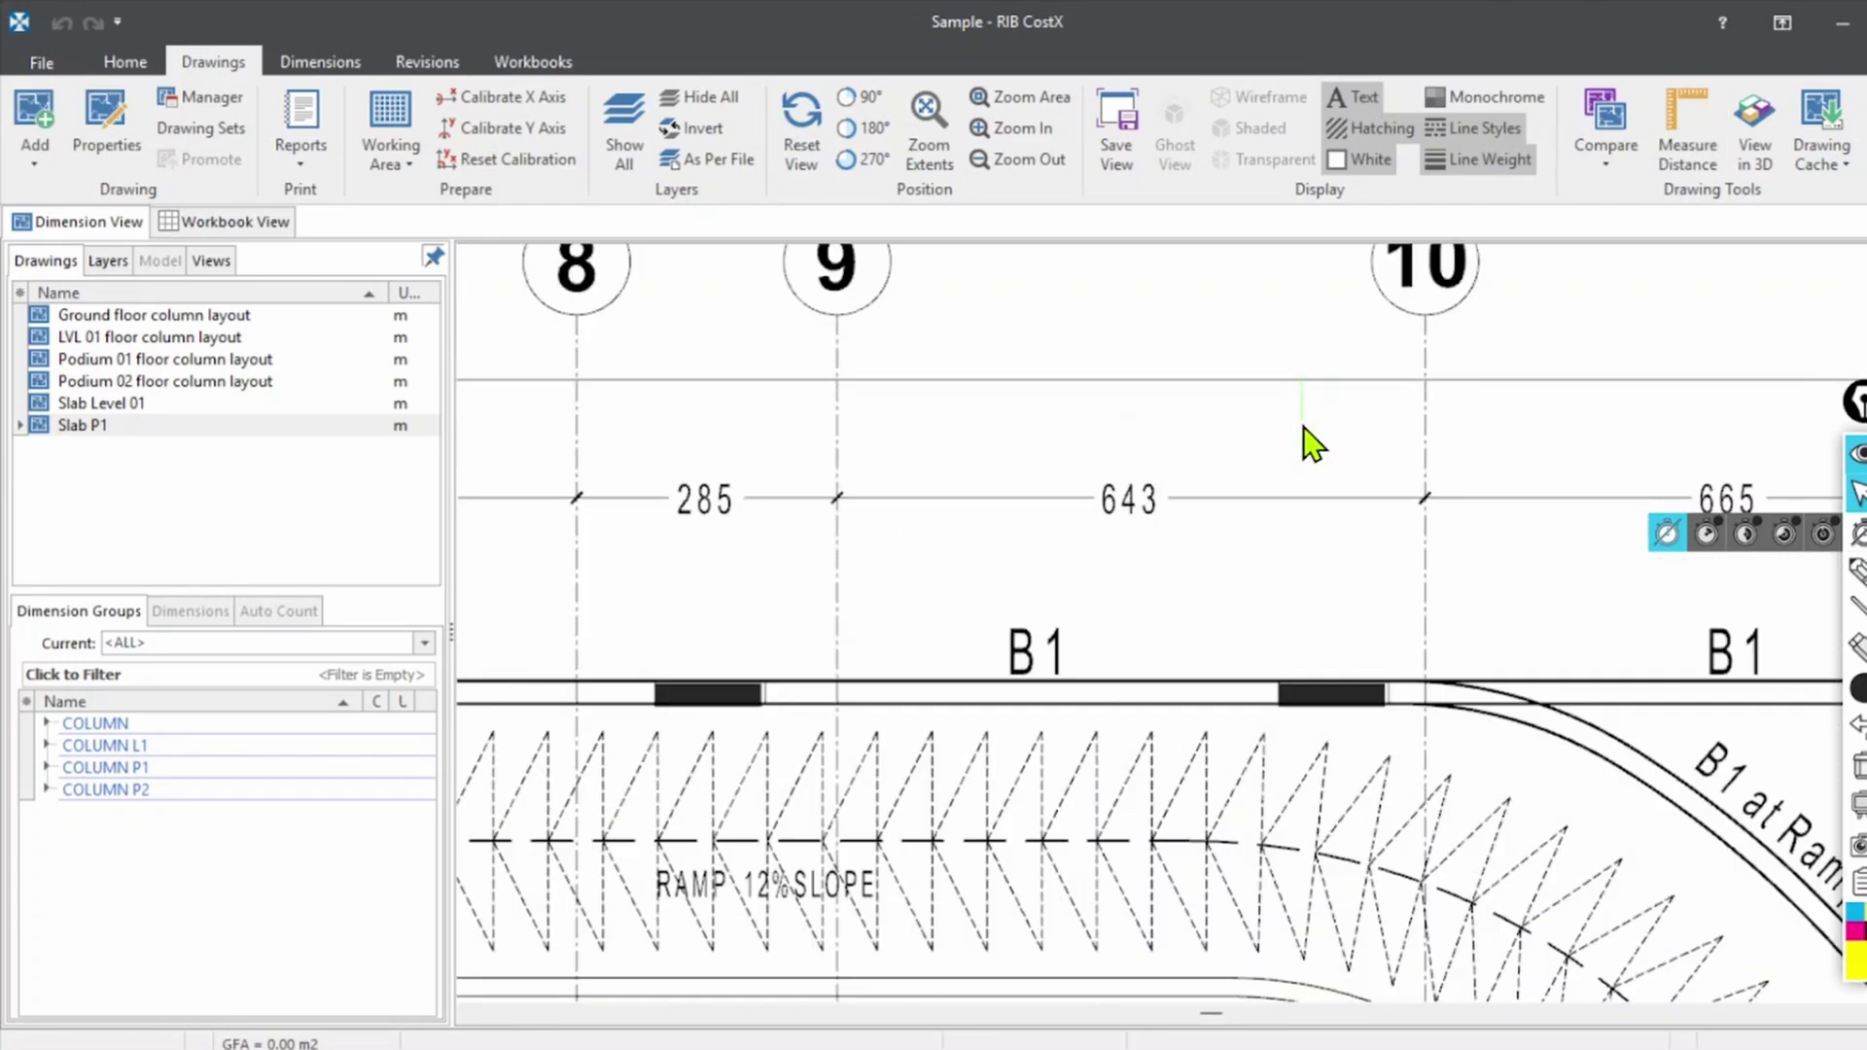
scroll(1294, 433, down, 8)
scroll(1041, 471, up, 4)
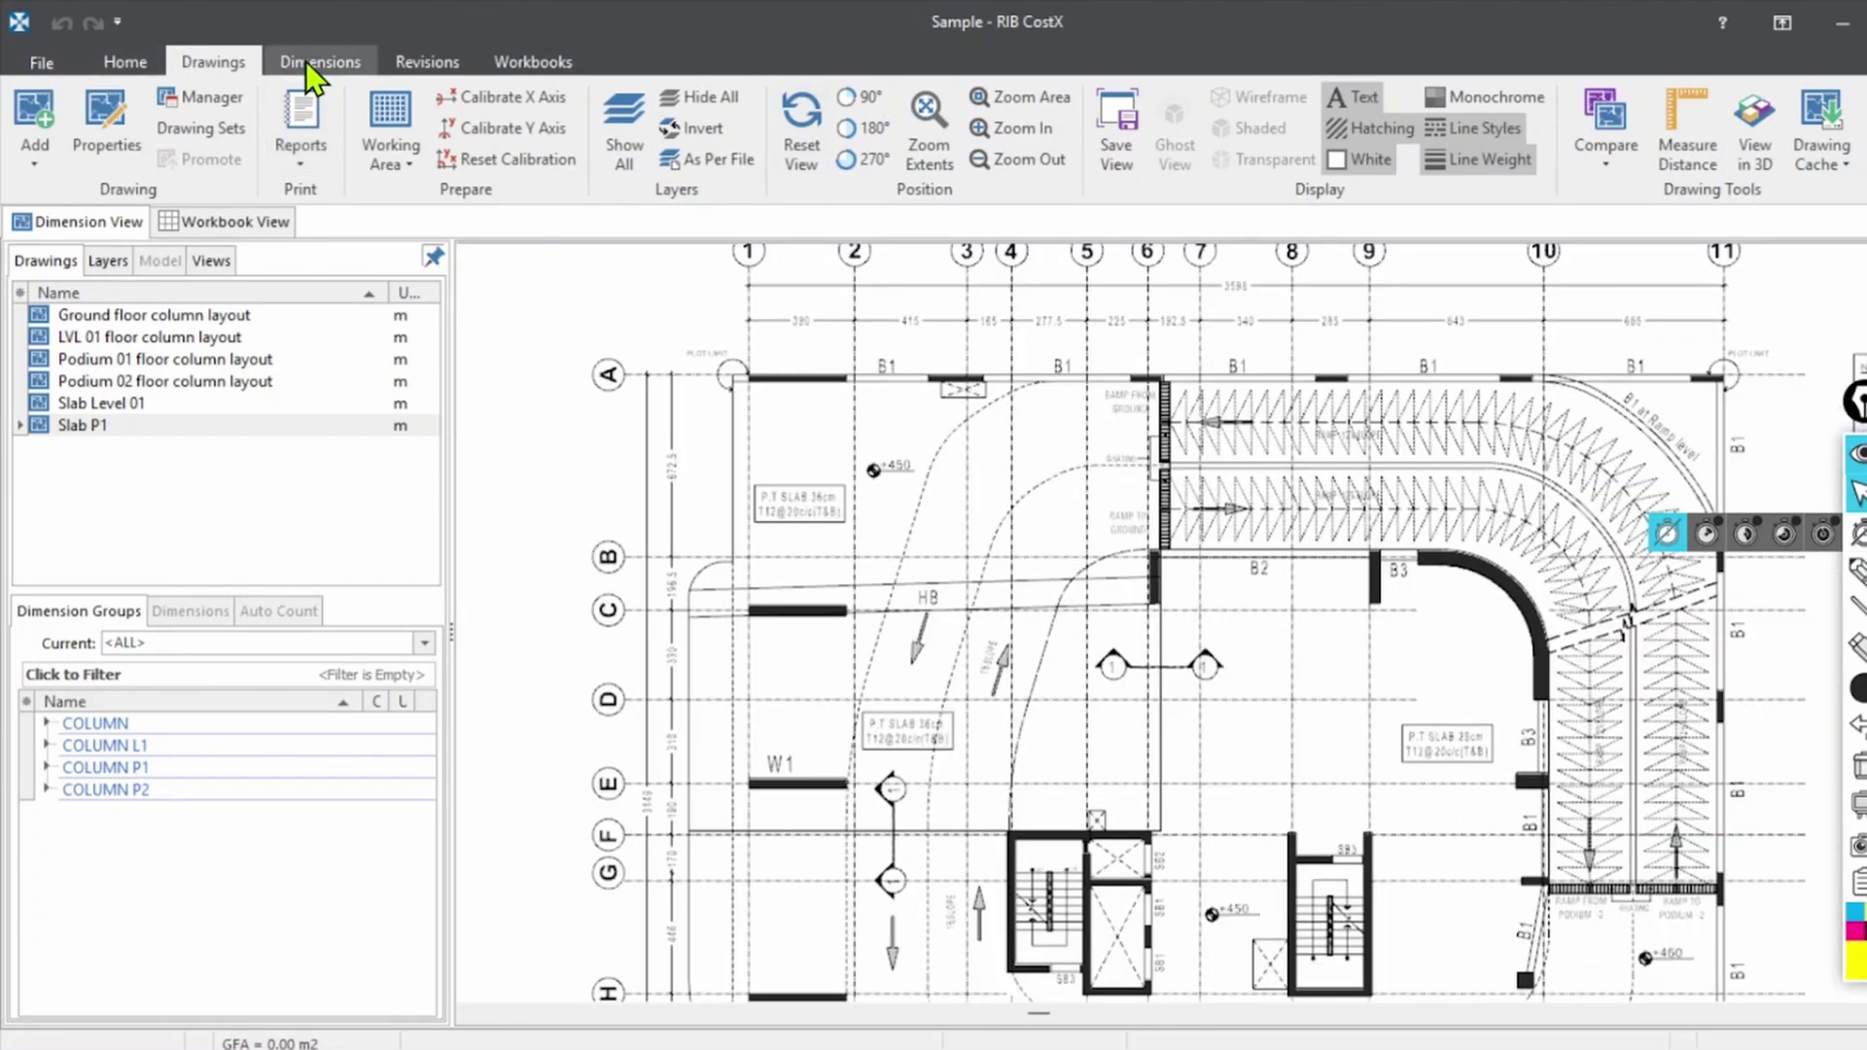
click(306, 60)
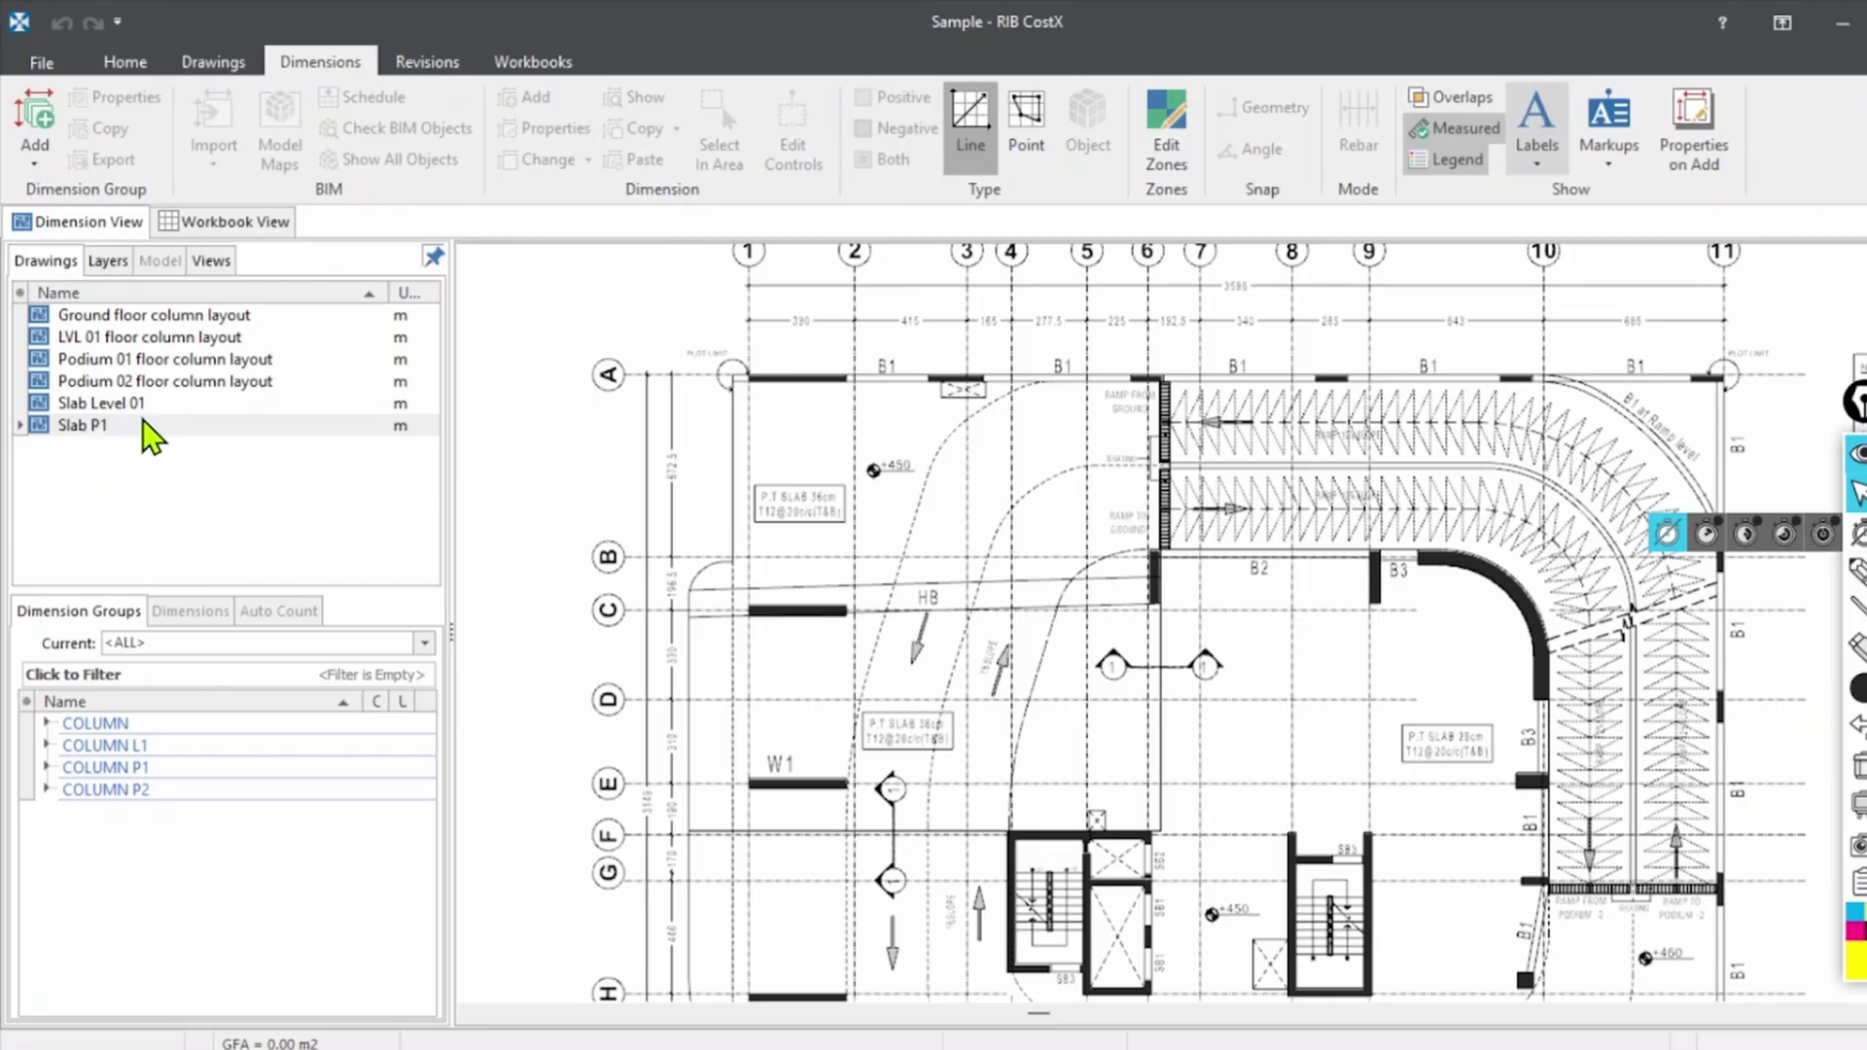
scroll(808, 291, up, 4)
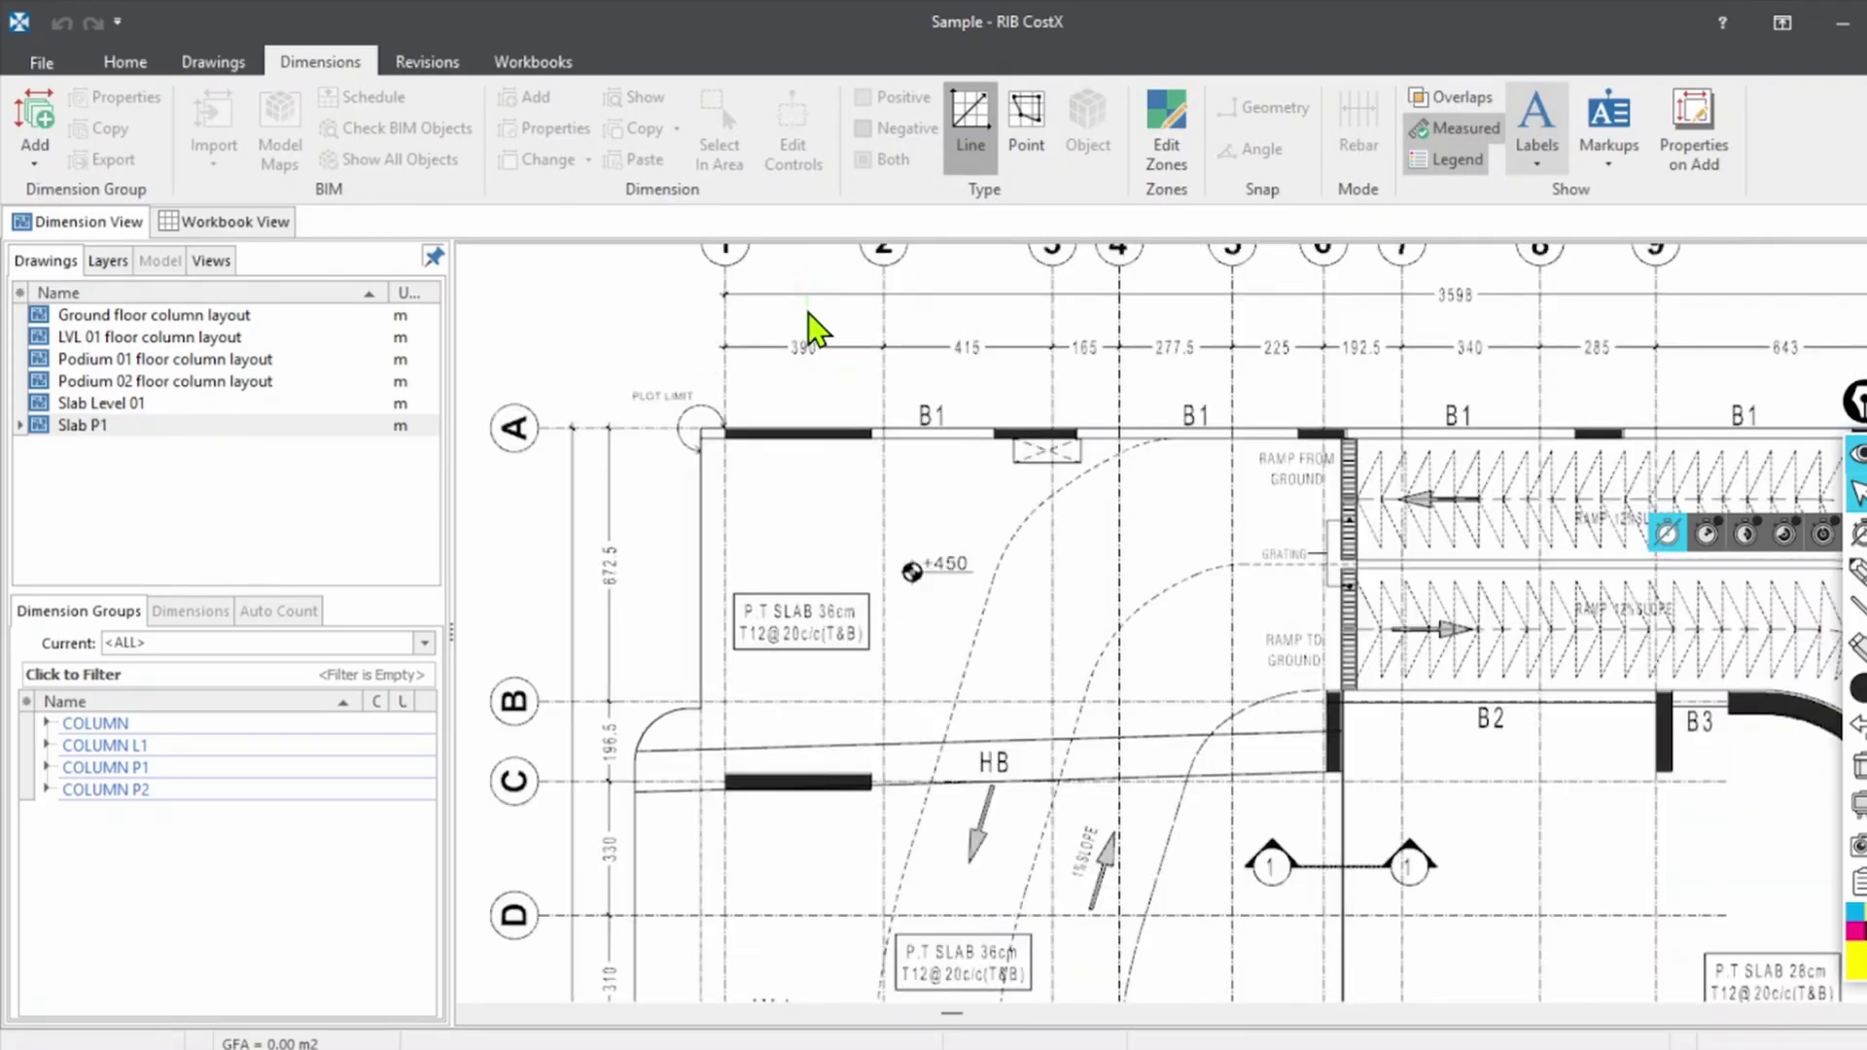
scroll(739, 417, down, 5)
scroll(1394, 367, up, 3)
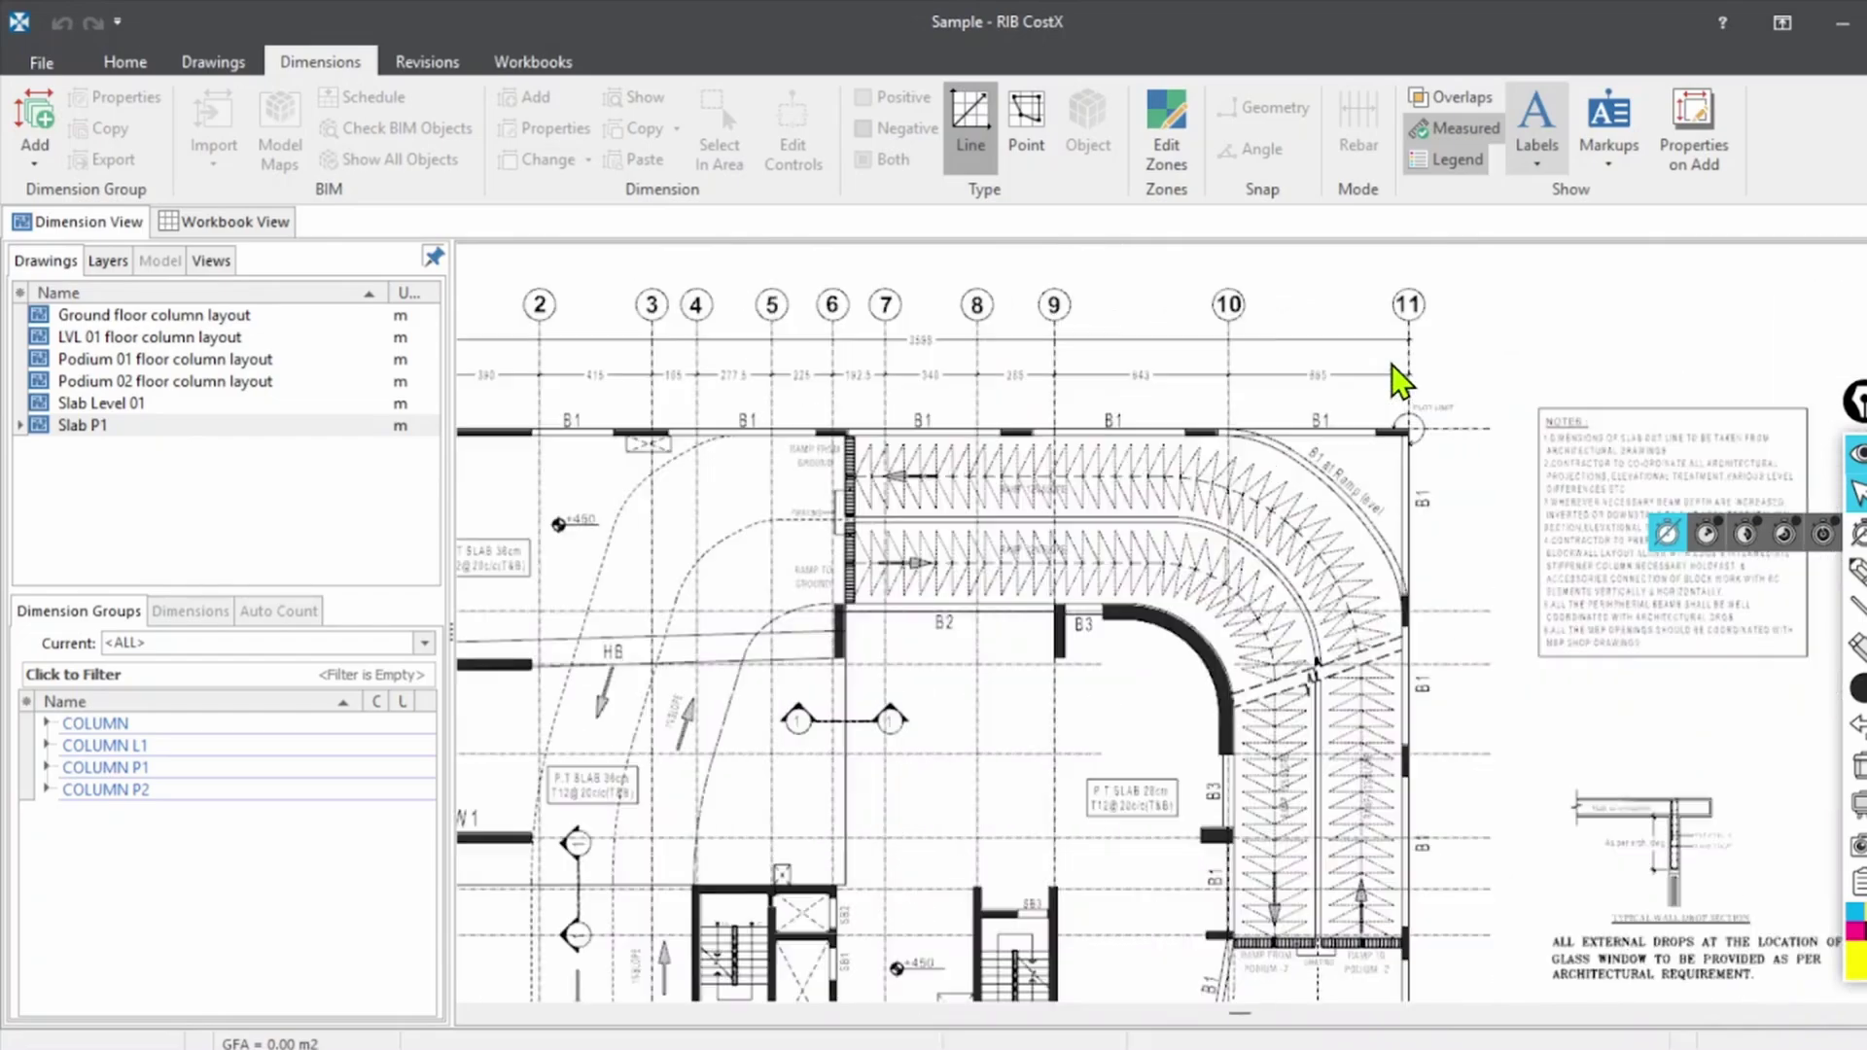
scroll(1394, 365, down, 5)
scroll(1042, 292, up, 1)
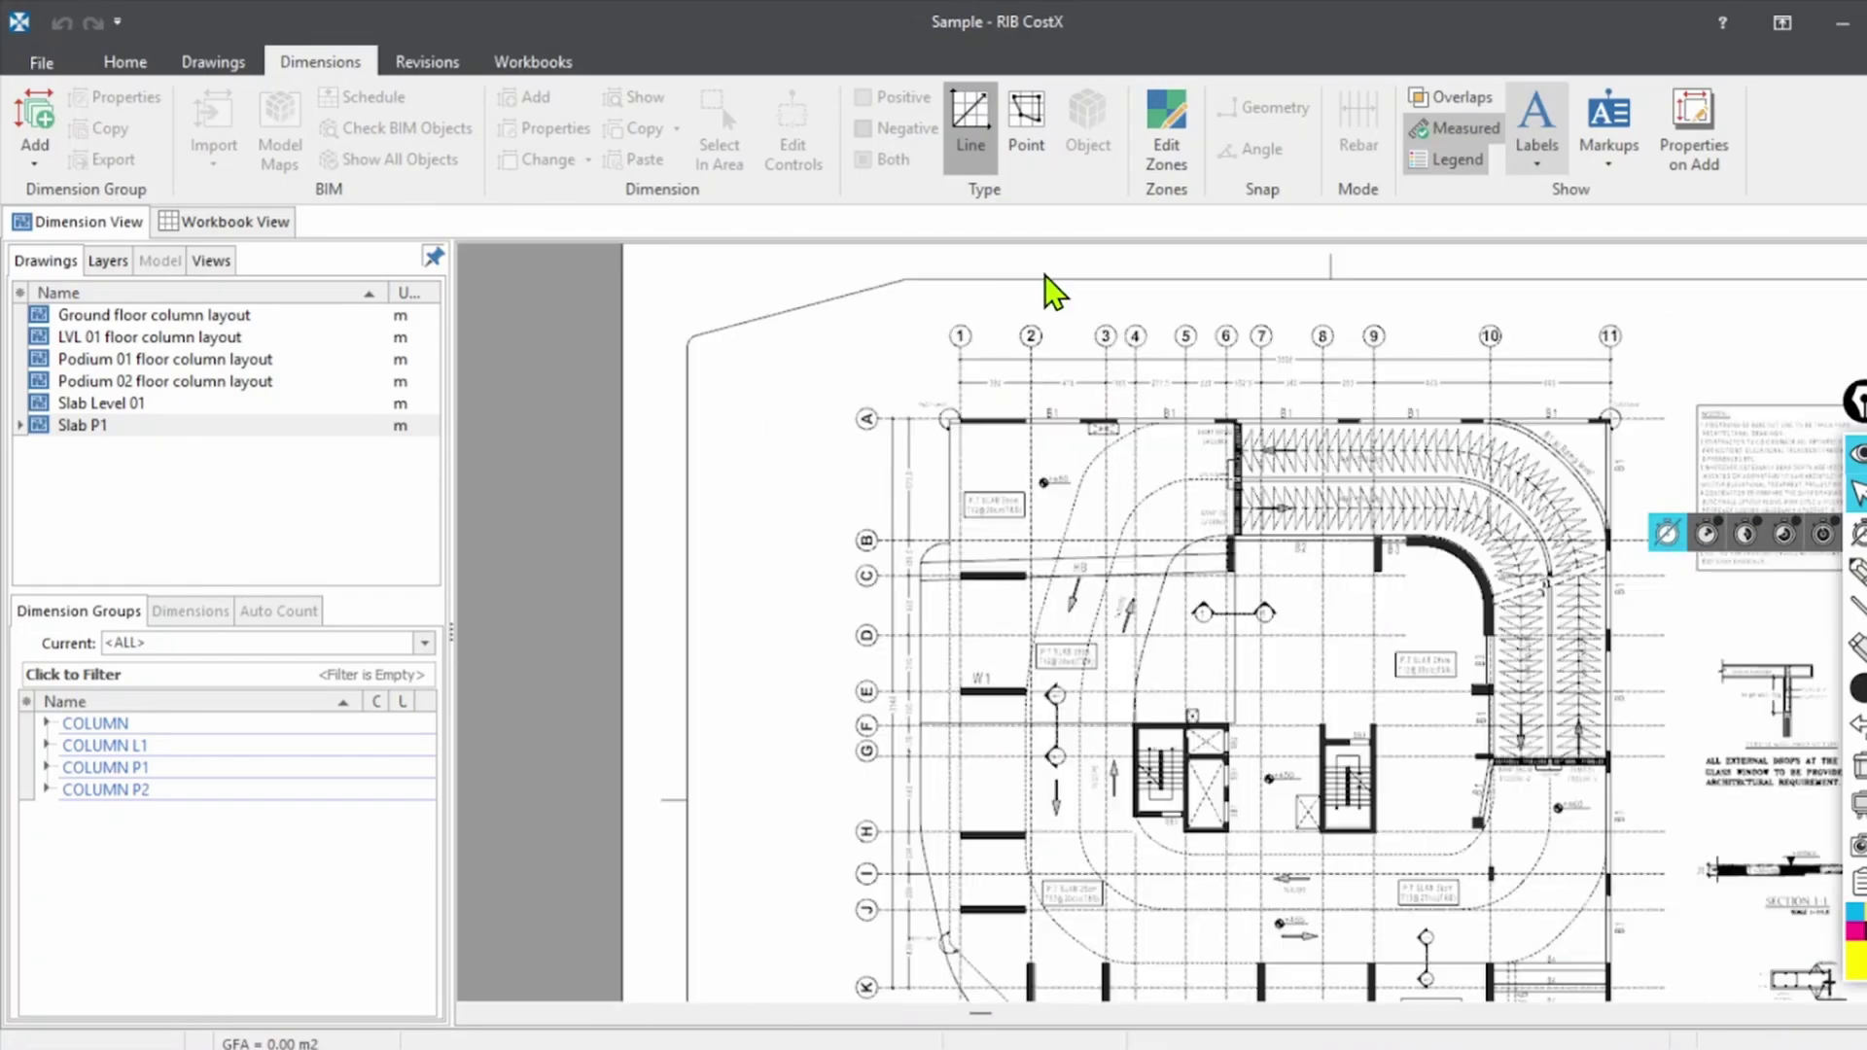
Examine the B1 beams along grid A, especially the span between grids 2 and 3 and where it meets the columns
scroll(1004, 408, up, 4)
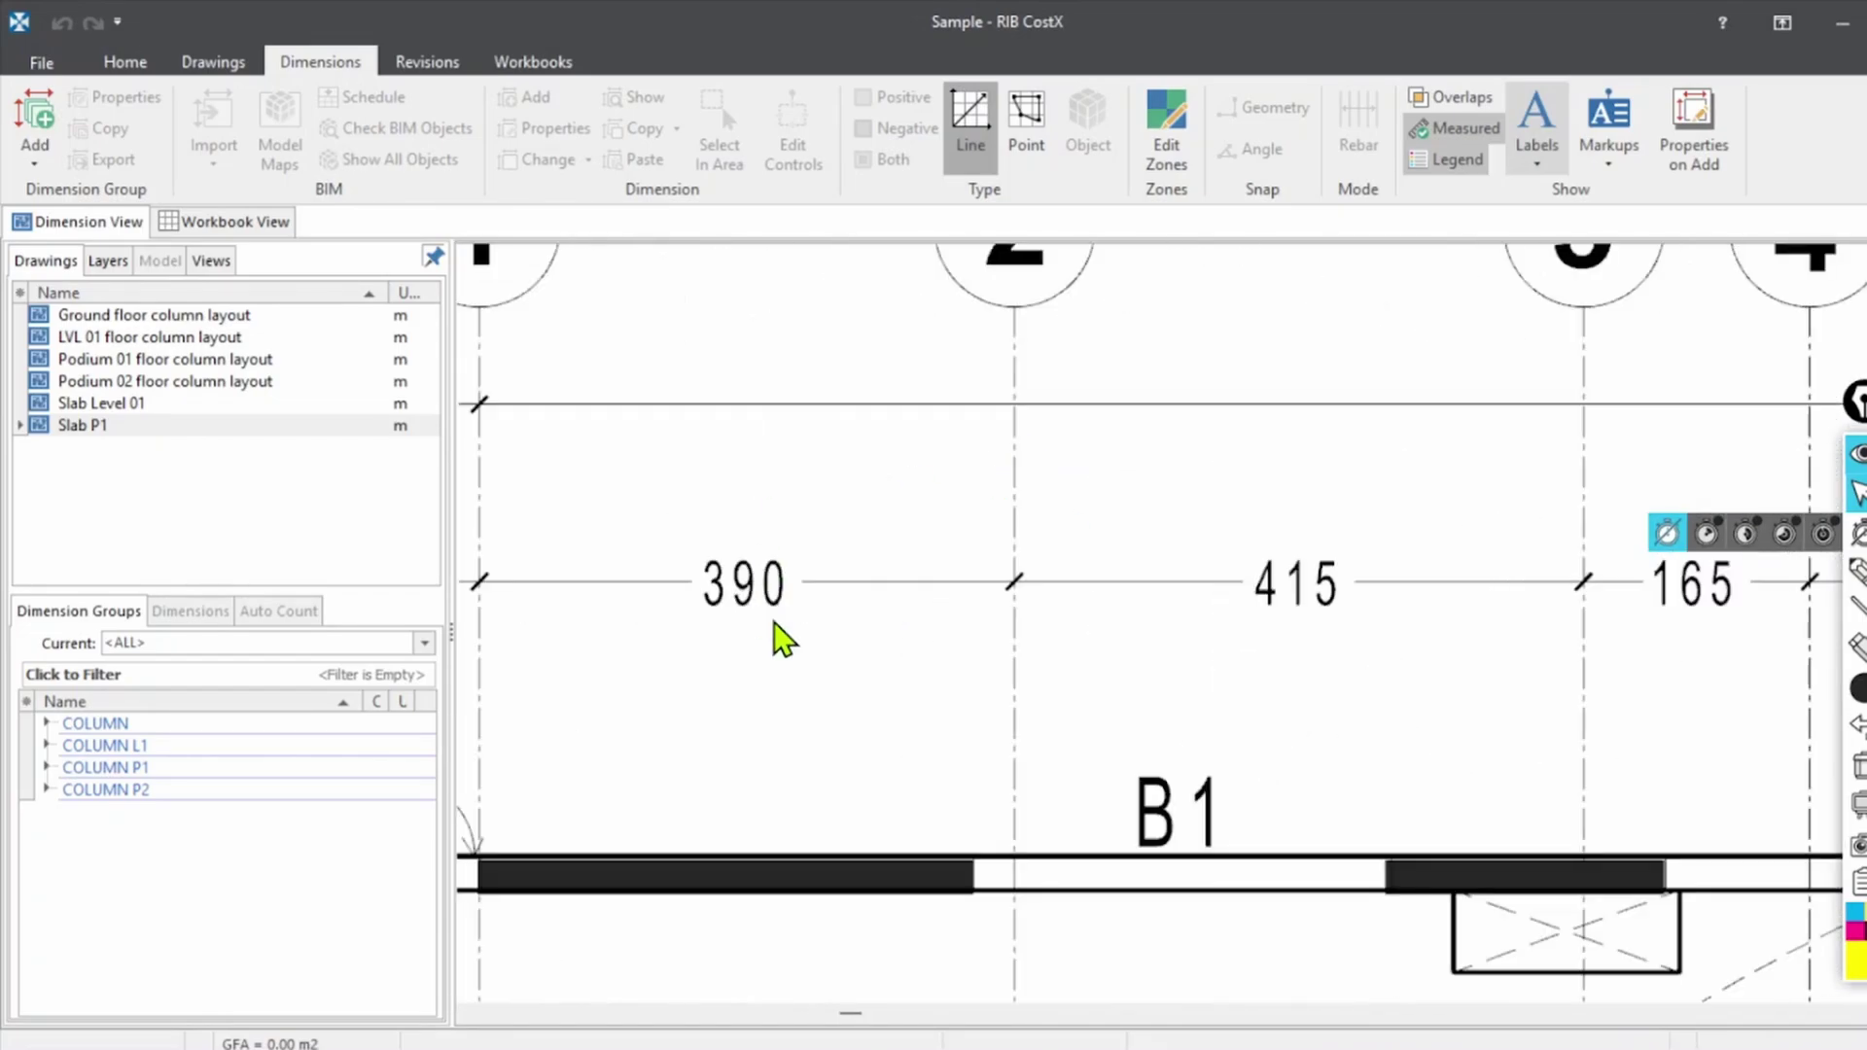
scroll(775, 642, up, 2)
scroll(779, 520, down, 5)
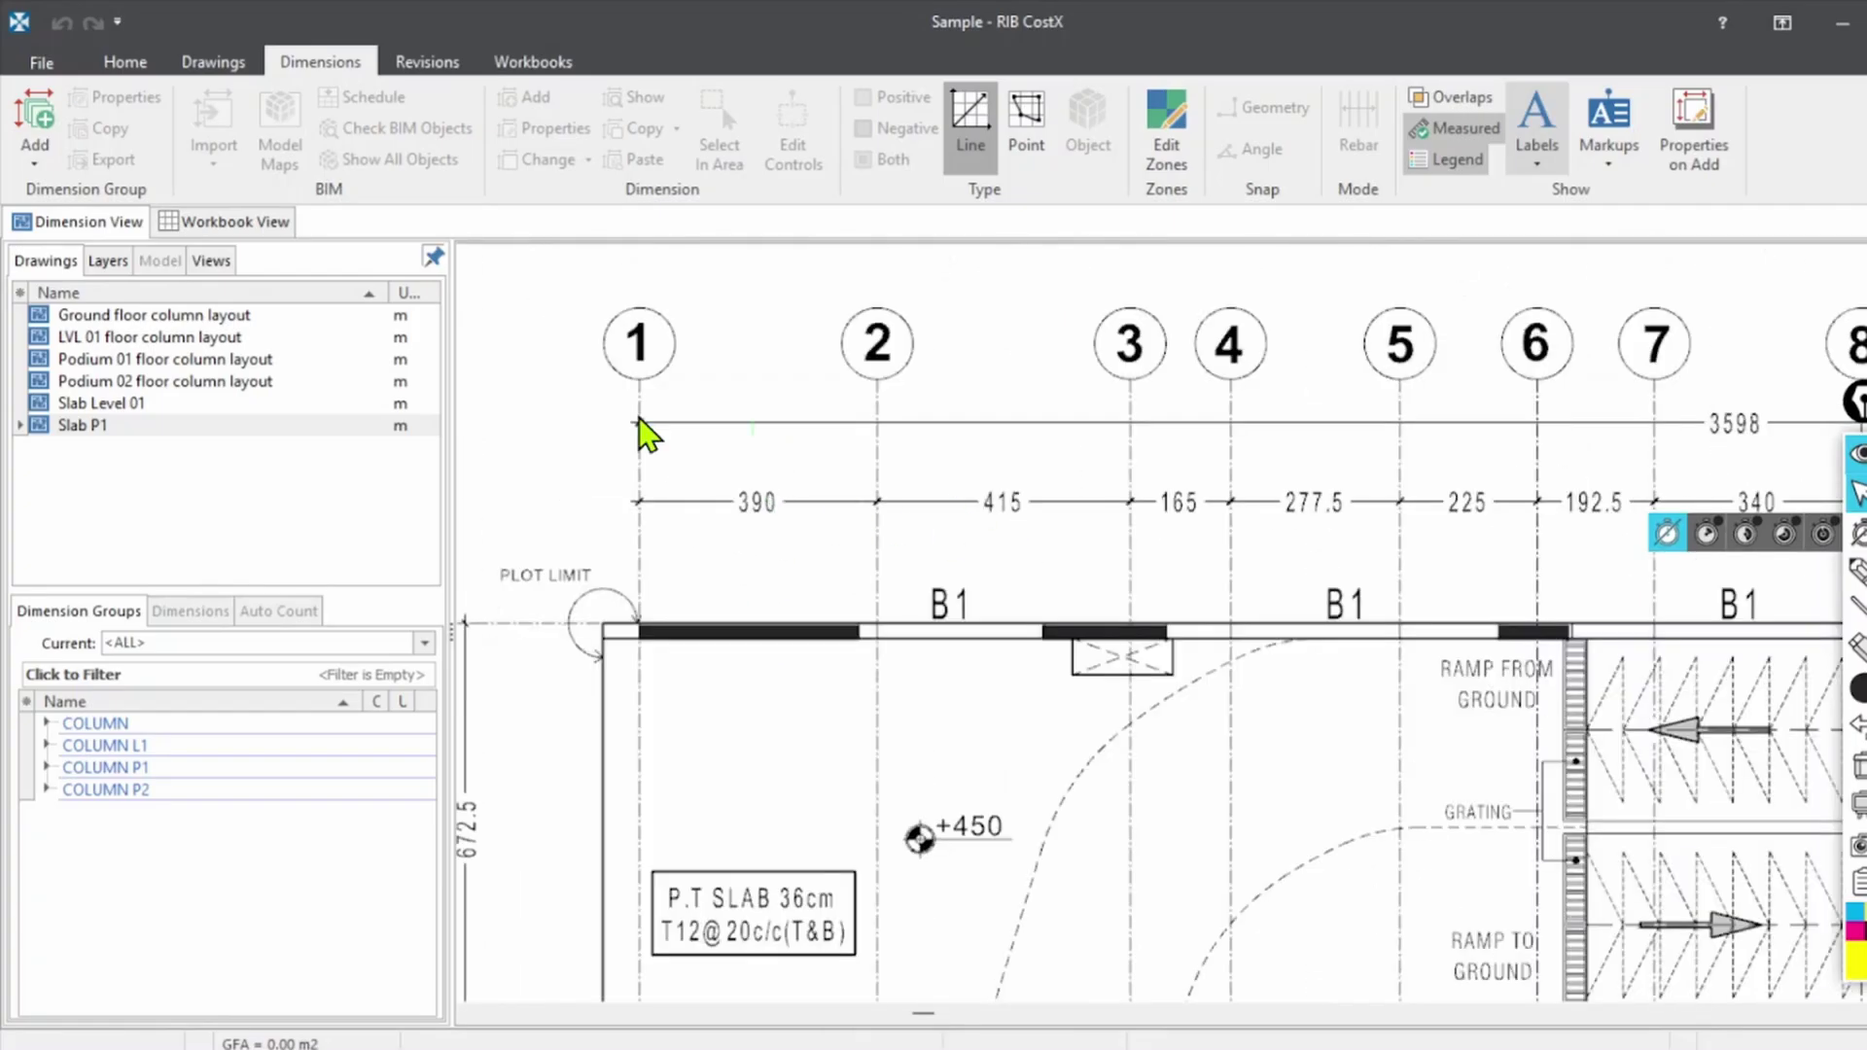
scroll(600, 421, down, 4)
scroll(717, 504, up, 7)
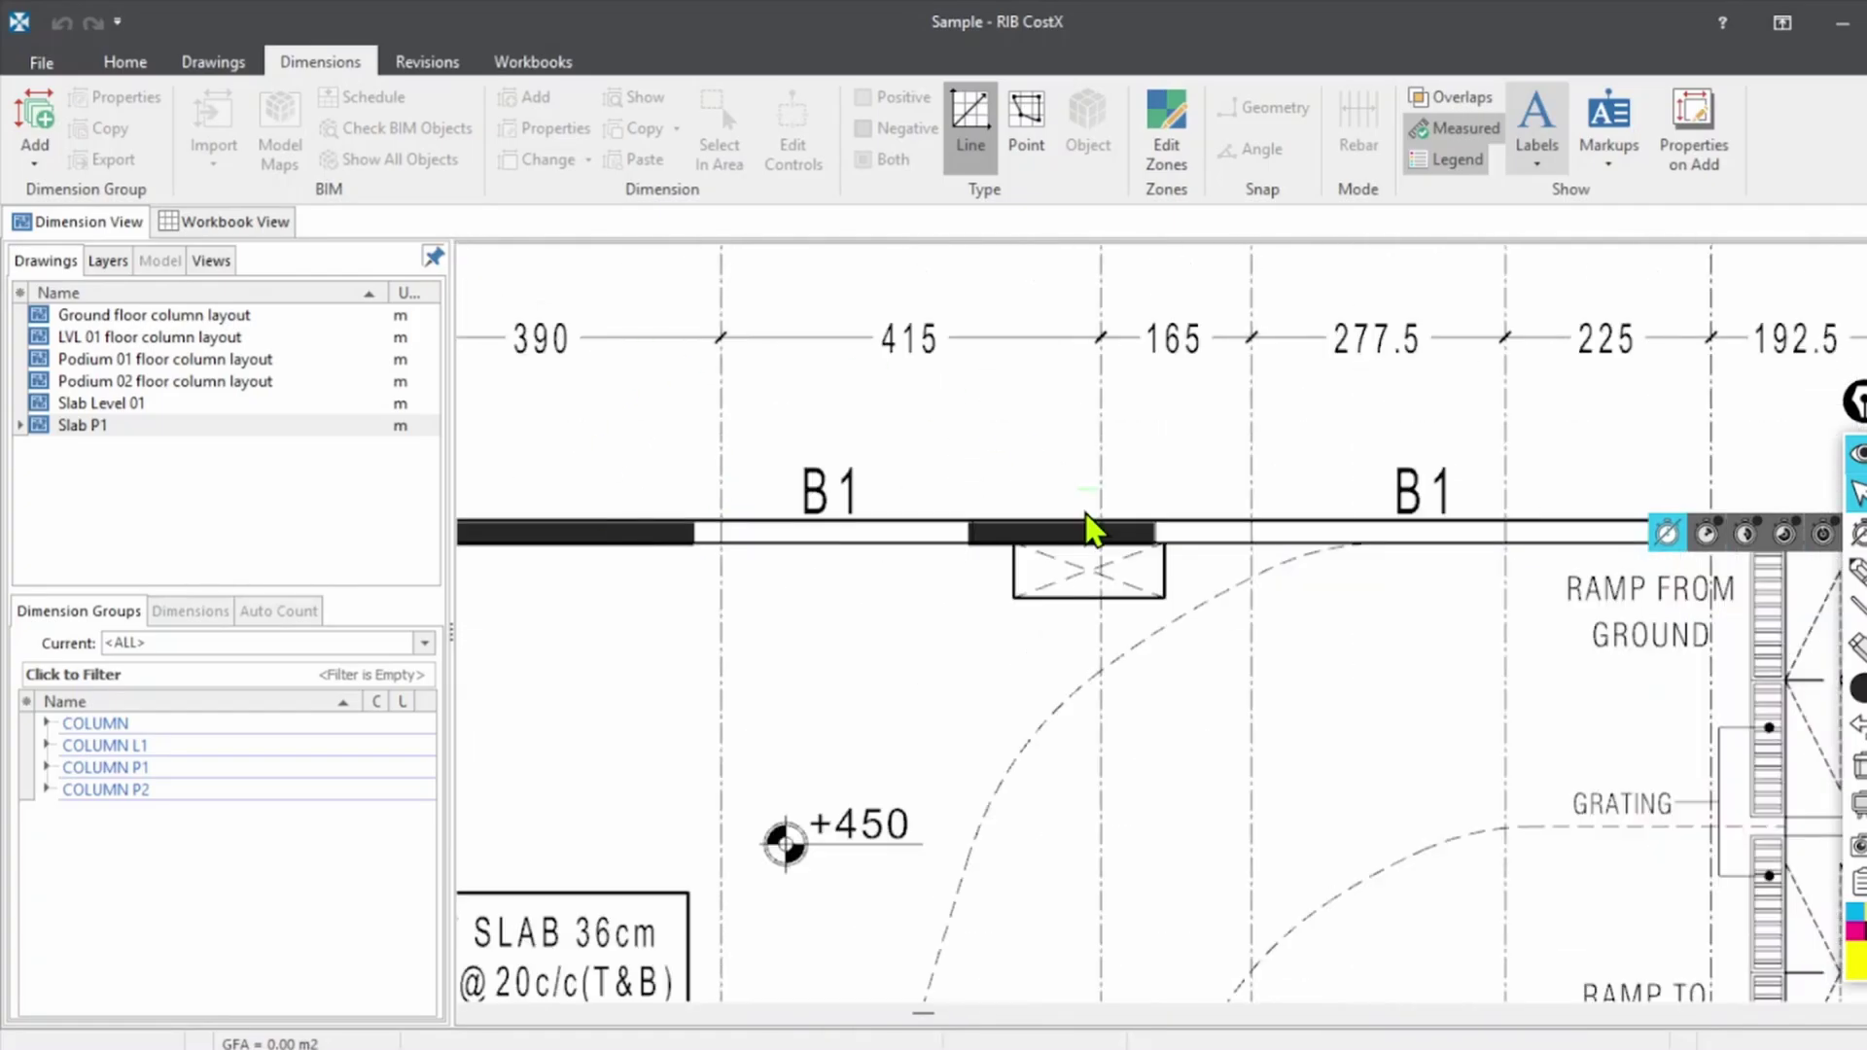
scroll(607, 449, up, 3)
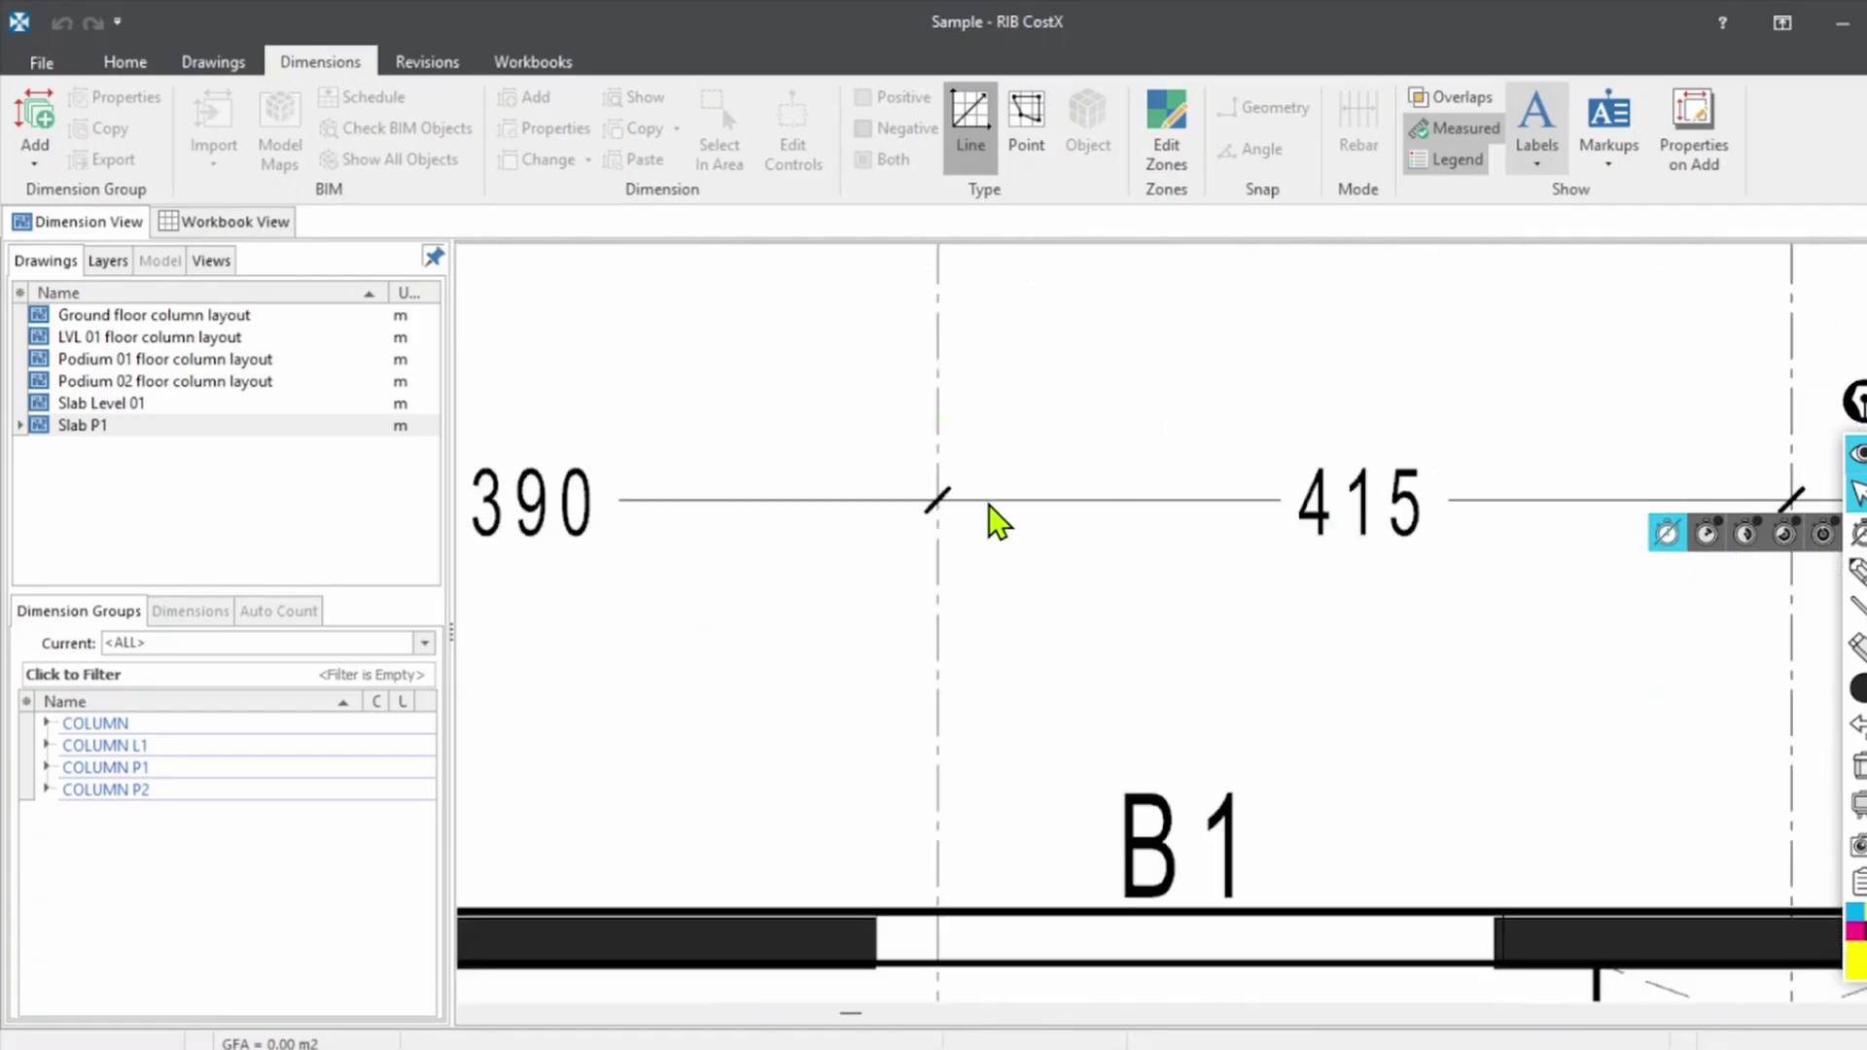
scroll(805, 459, down, 3)
scroll(924, 513, up, 4)
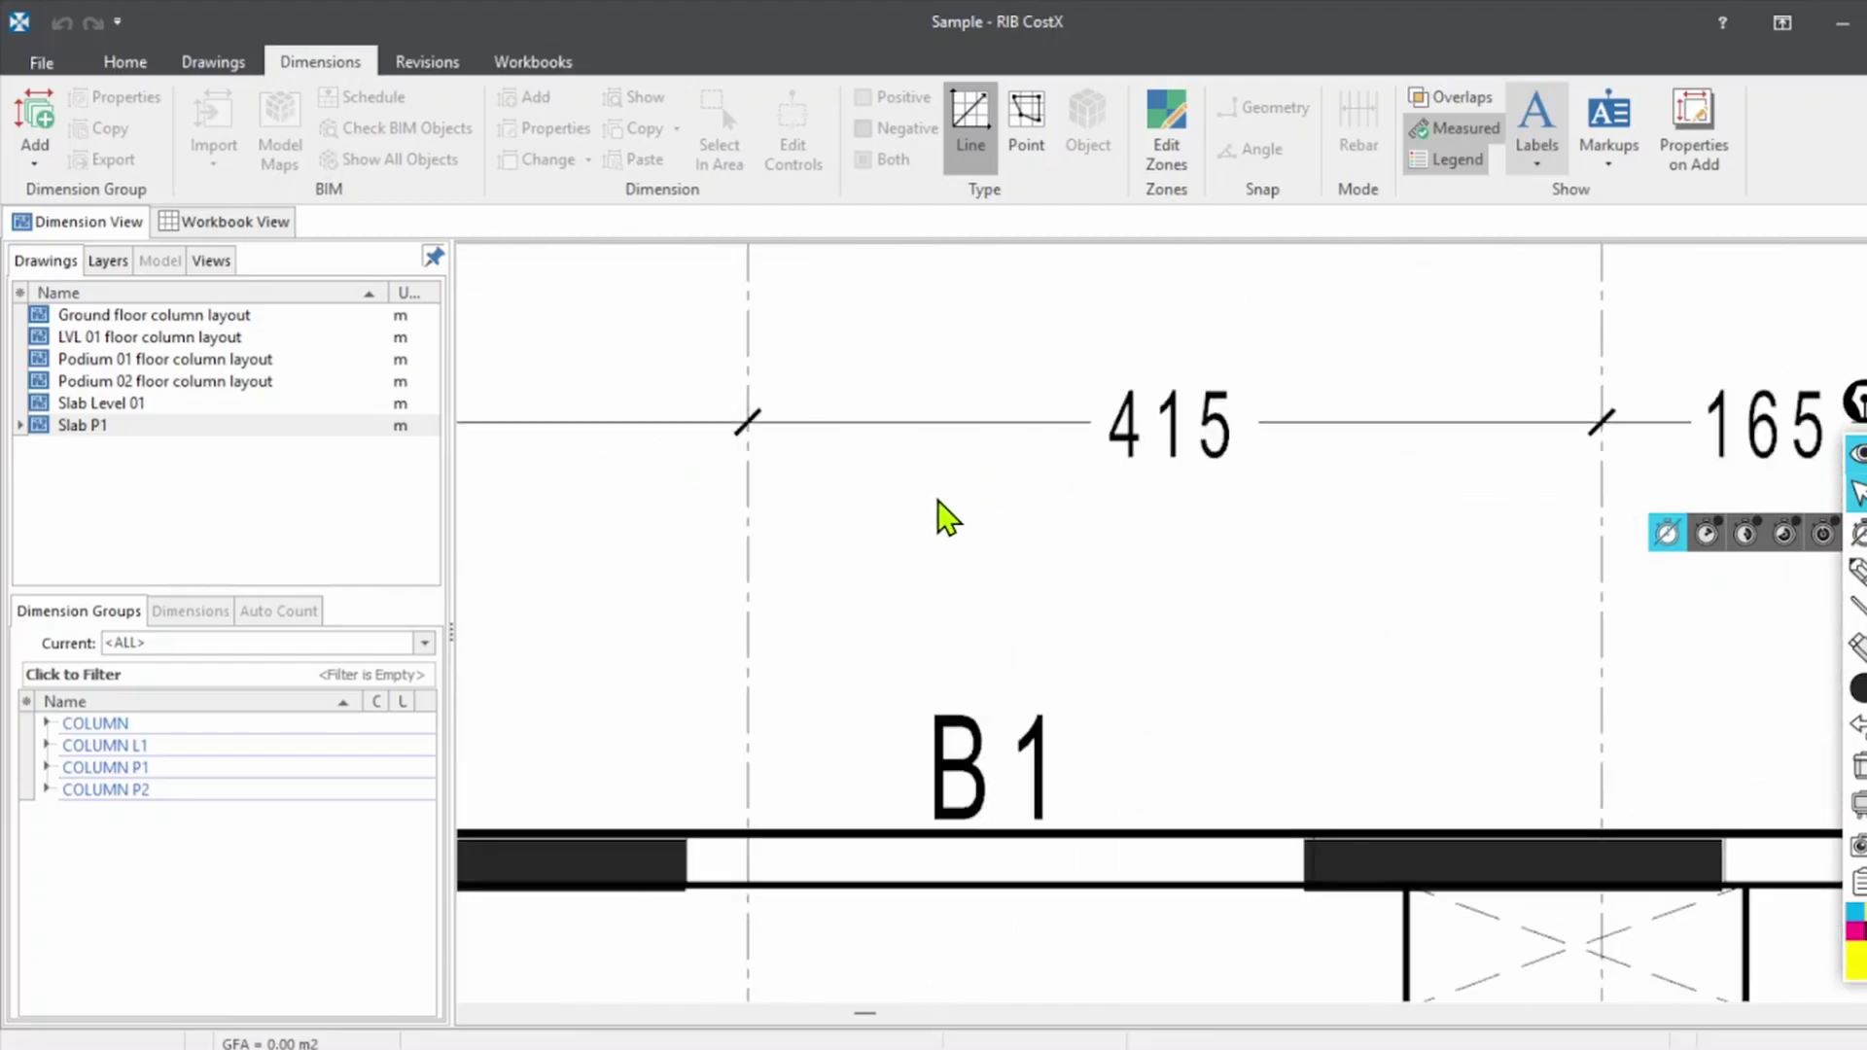
scroll(702, 464, down, 4)
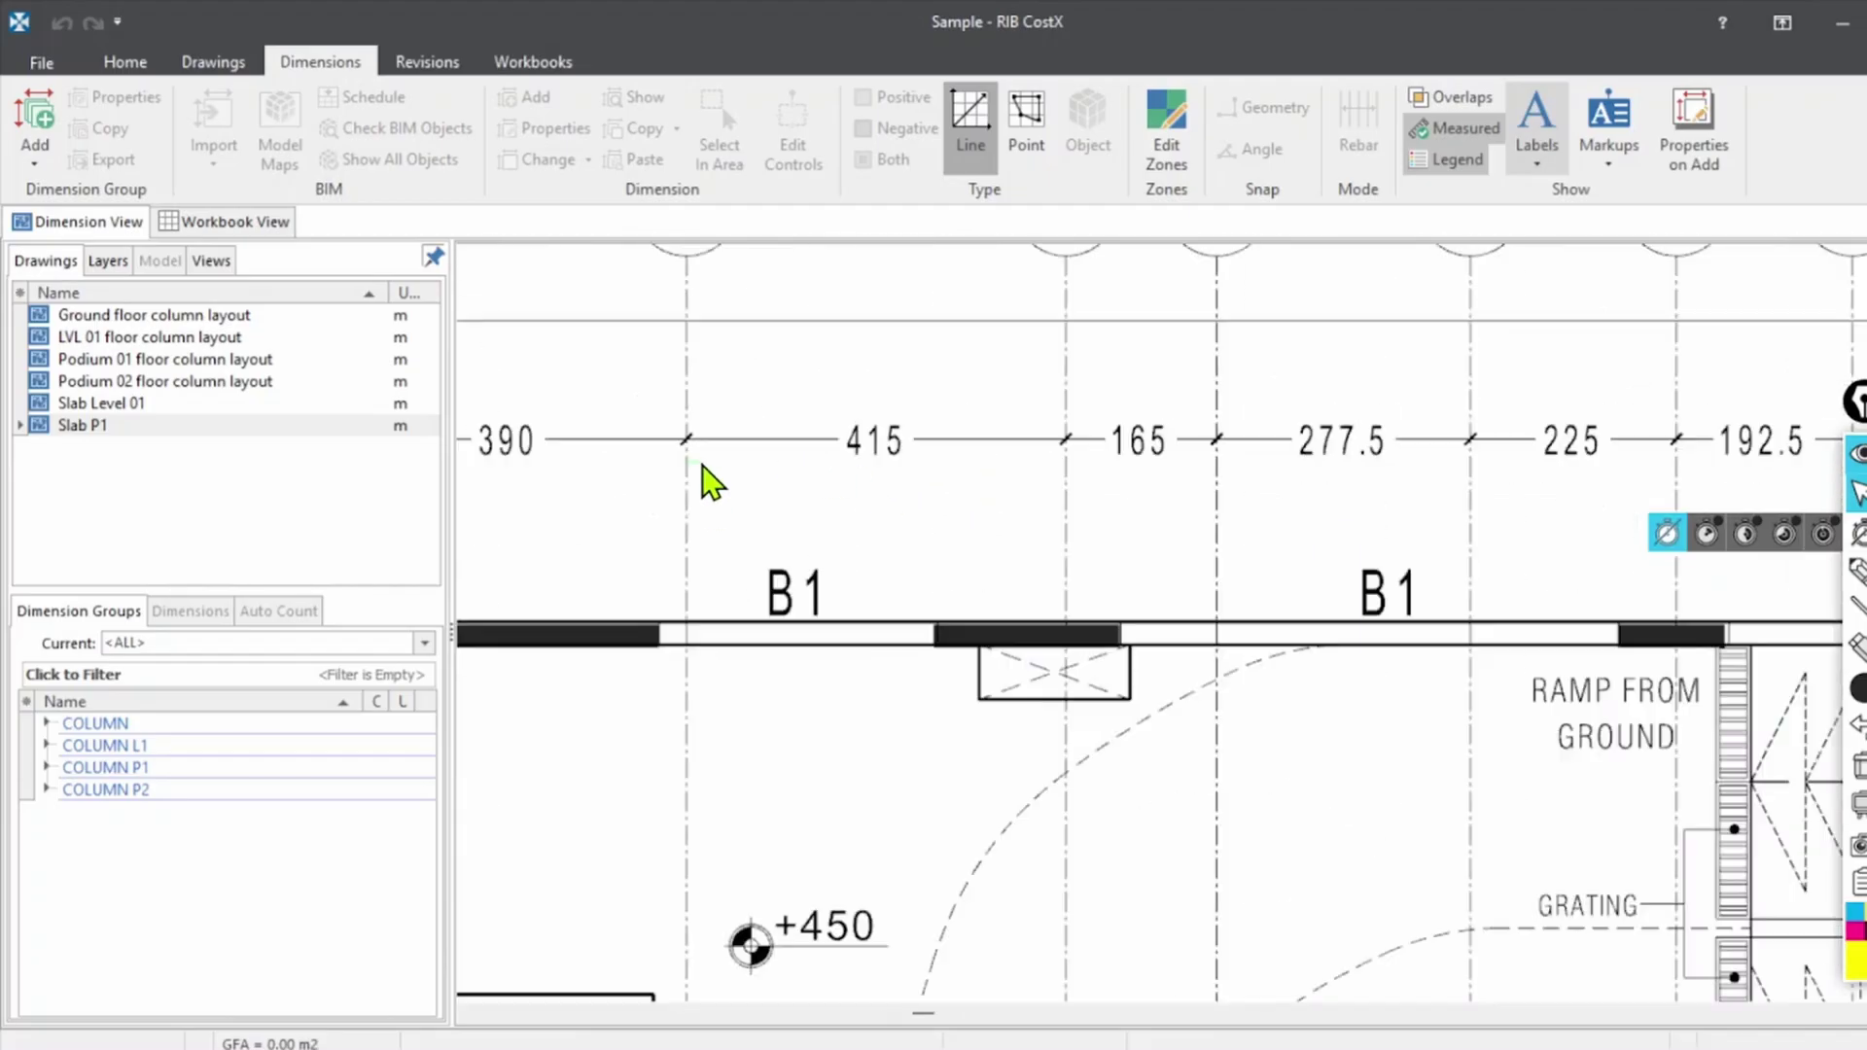
scroll(866, 512, down, 1)
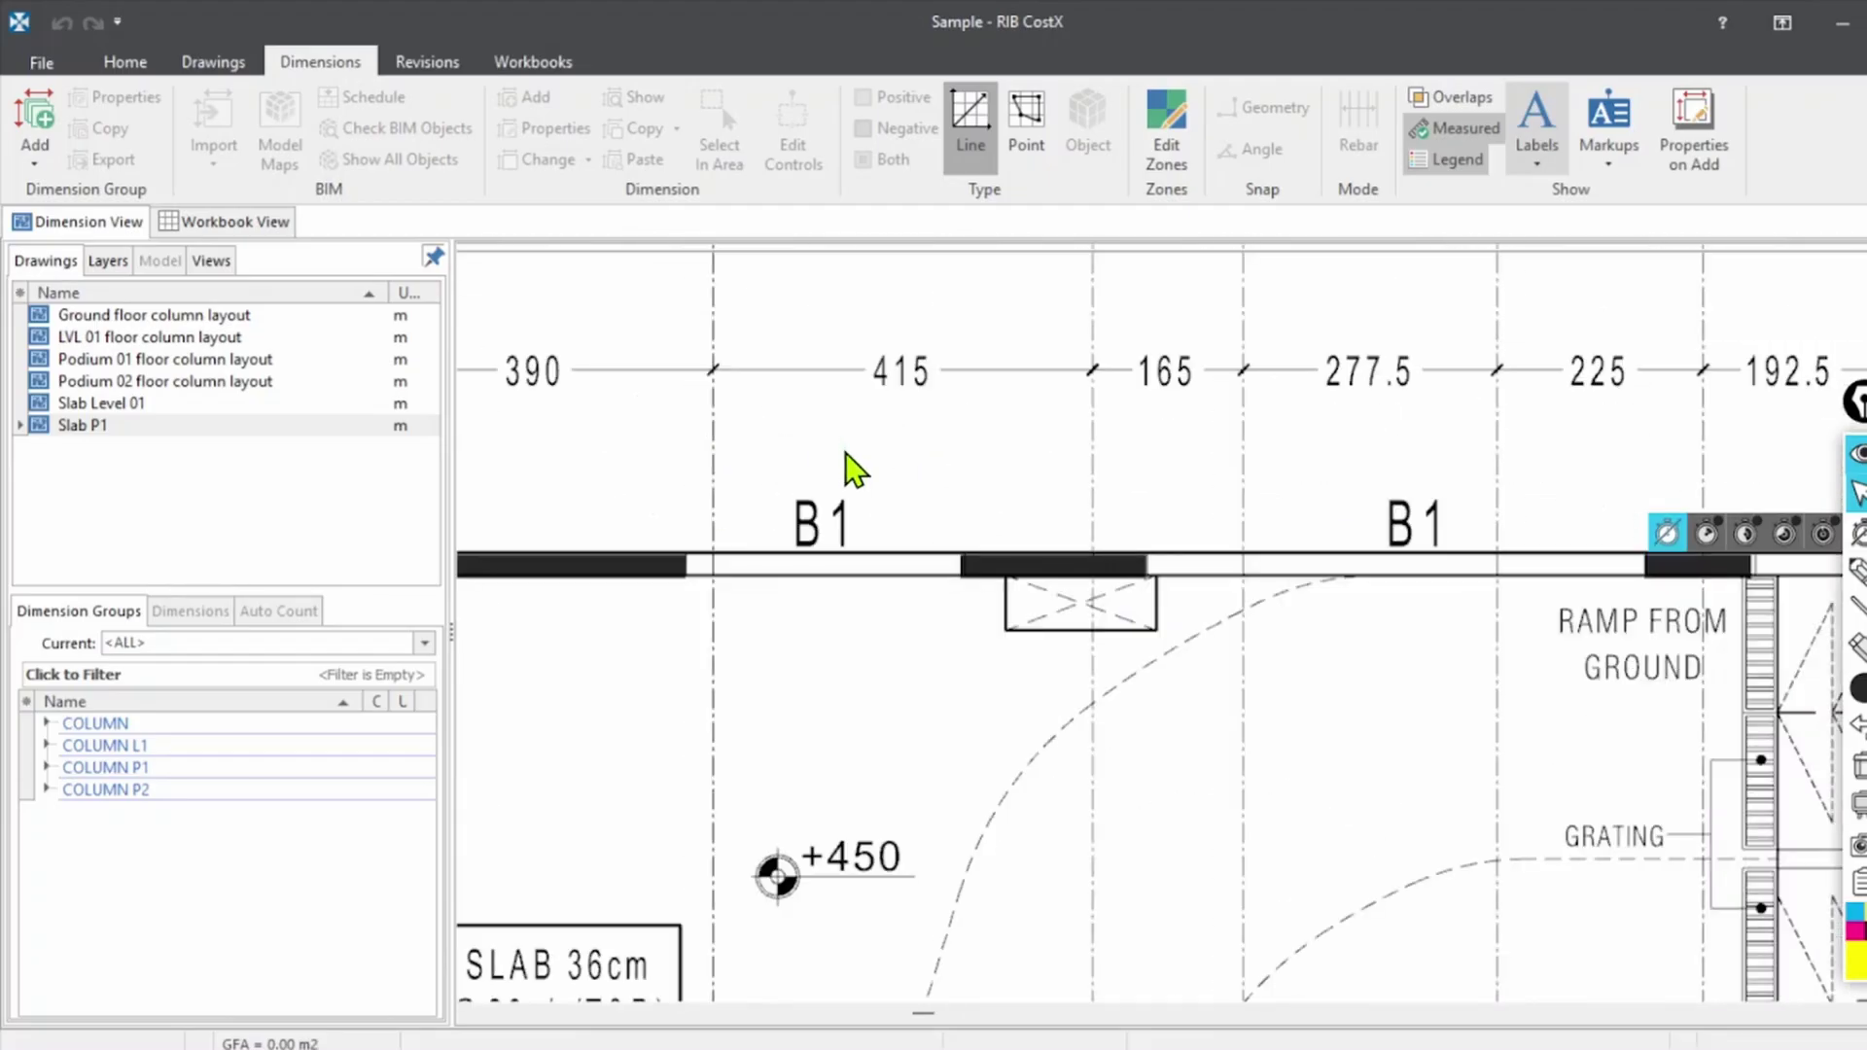
scroll(774, 556, up, 4)
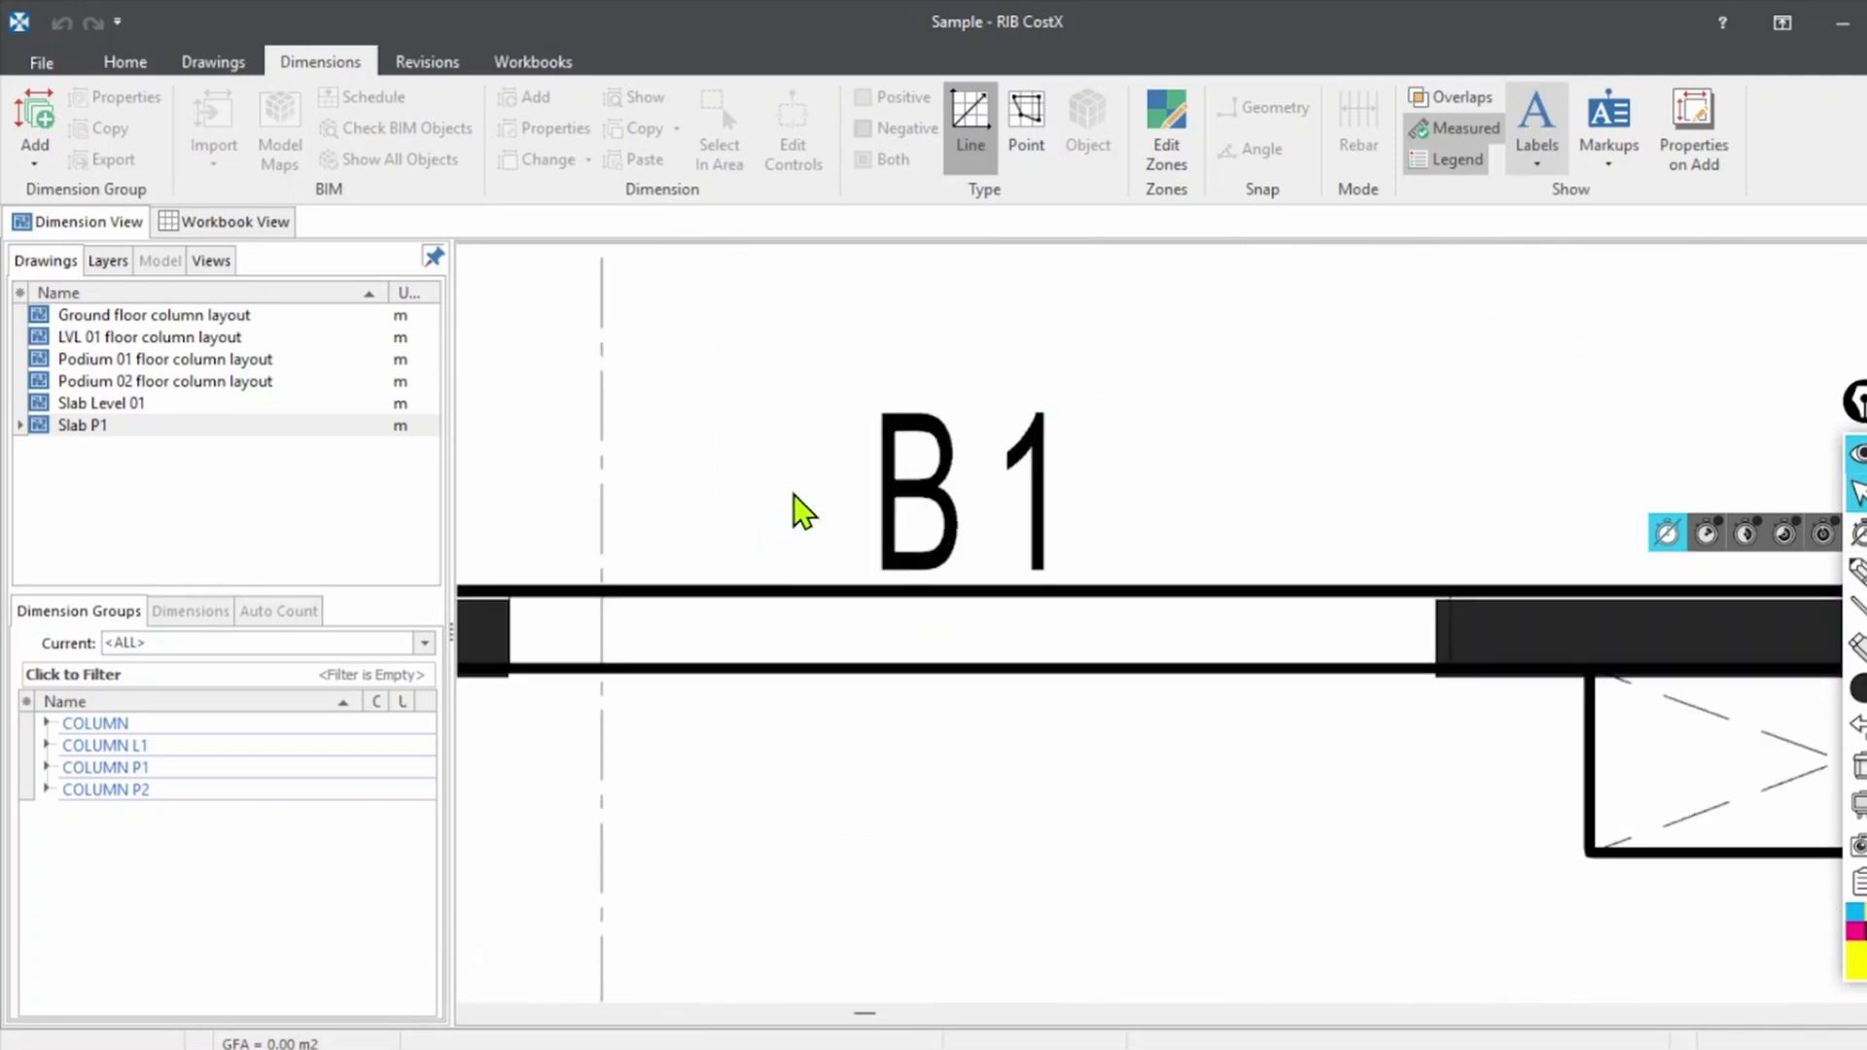
scroll(793, 496, down, 3)
scroll(715, 560, up, 3)
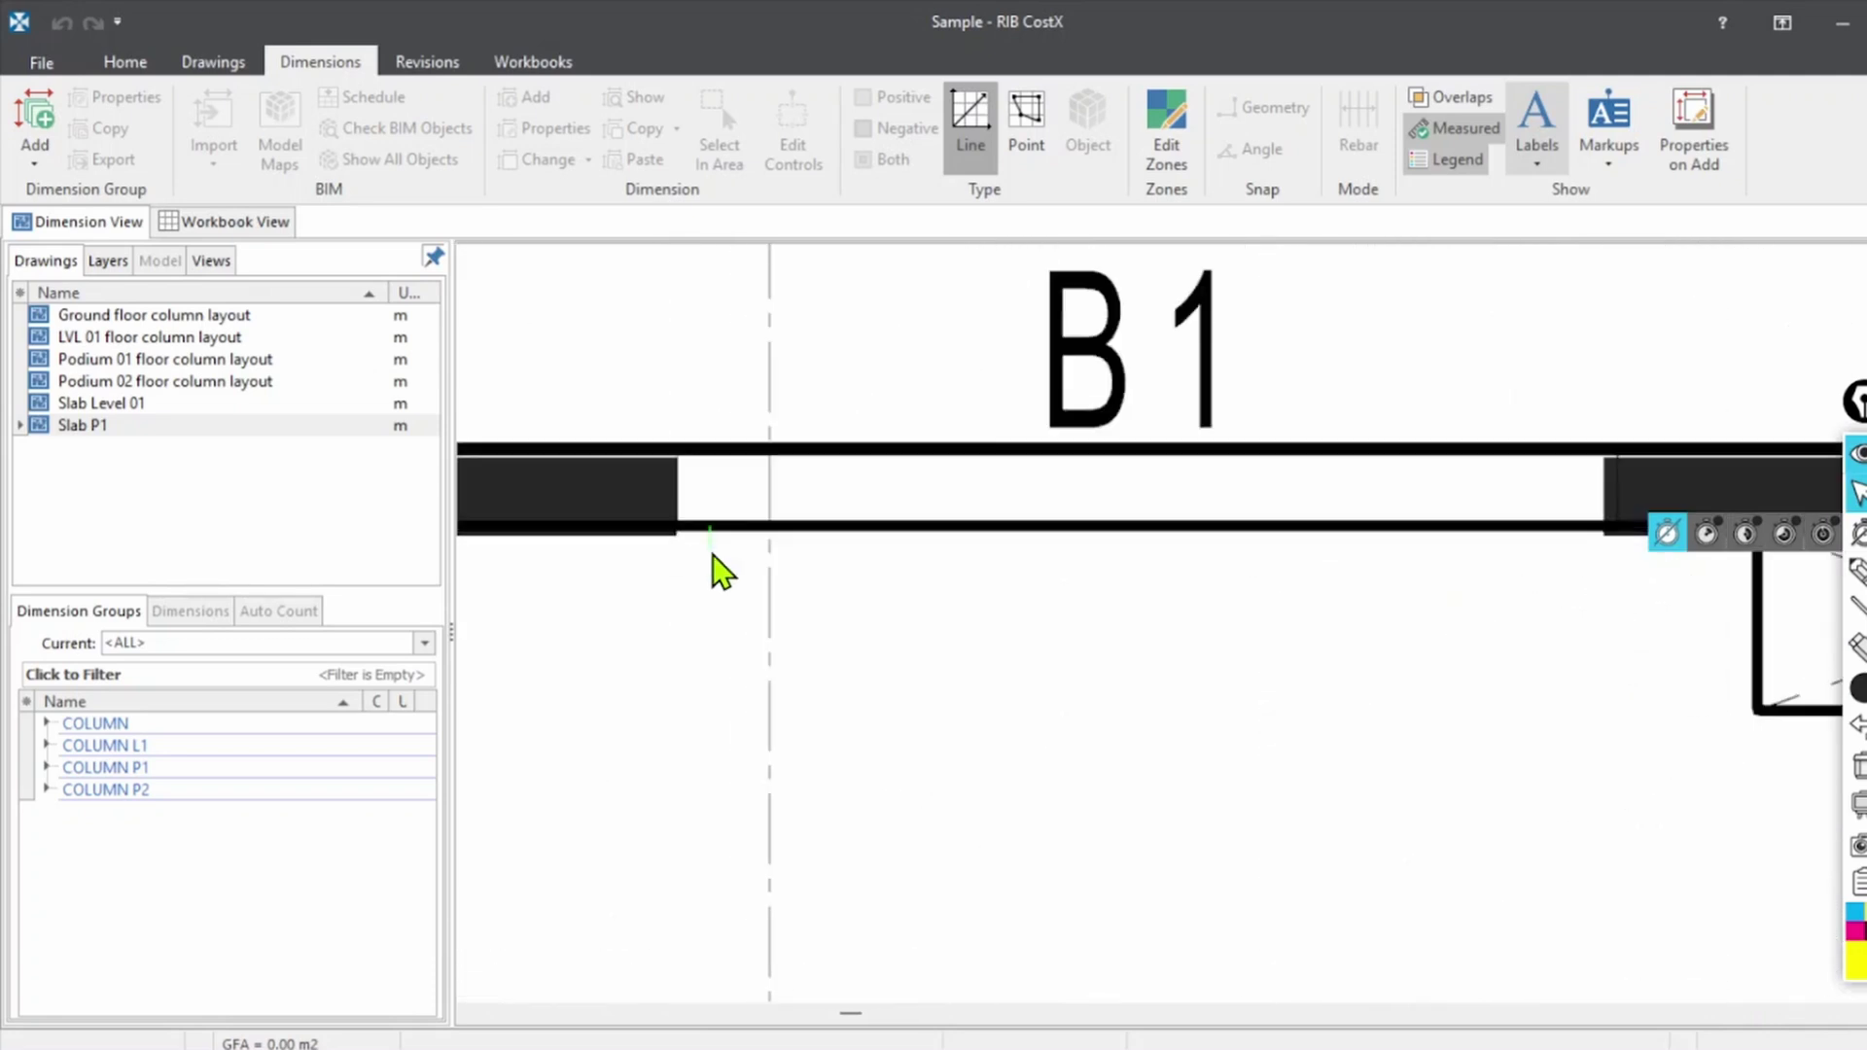
scroll(713, 530, down, 5)
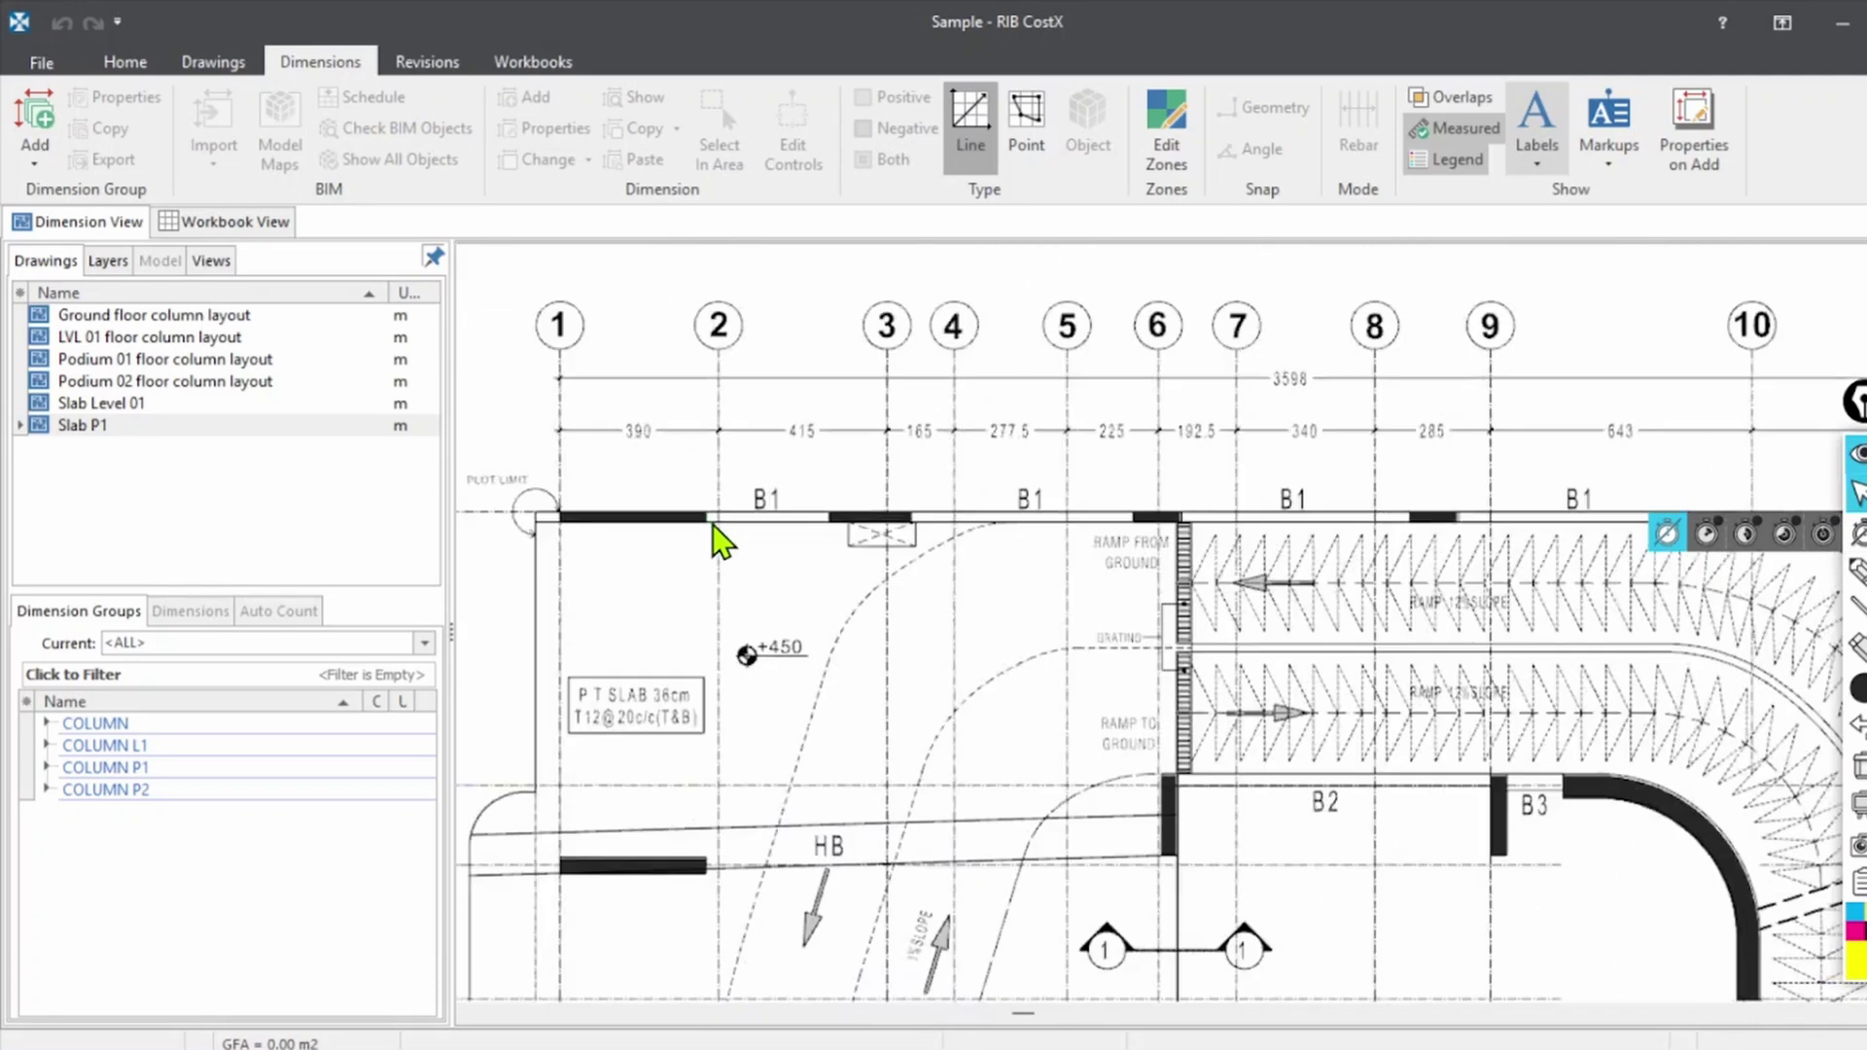
scroll(735, 482, up, 3)
scroll(713, 512, up, 1)
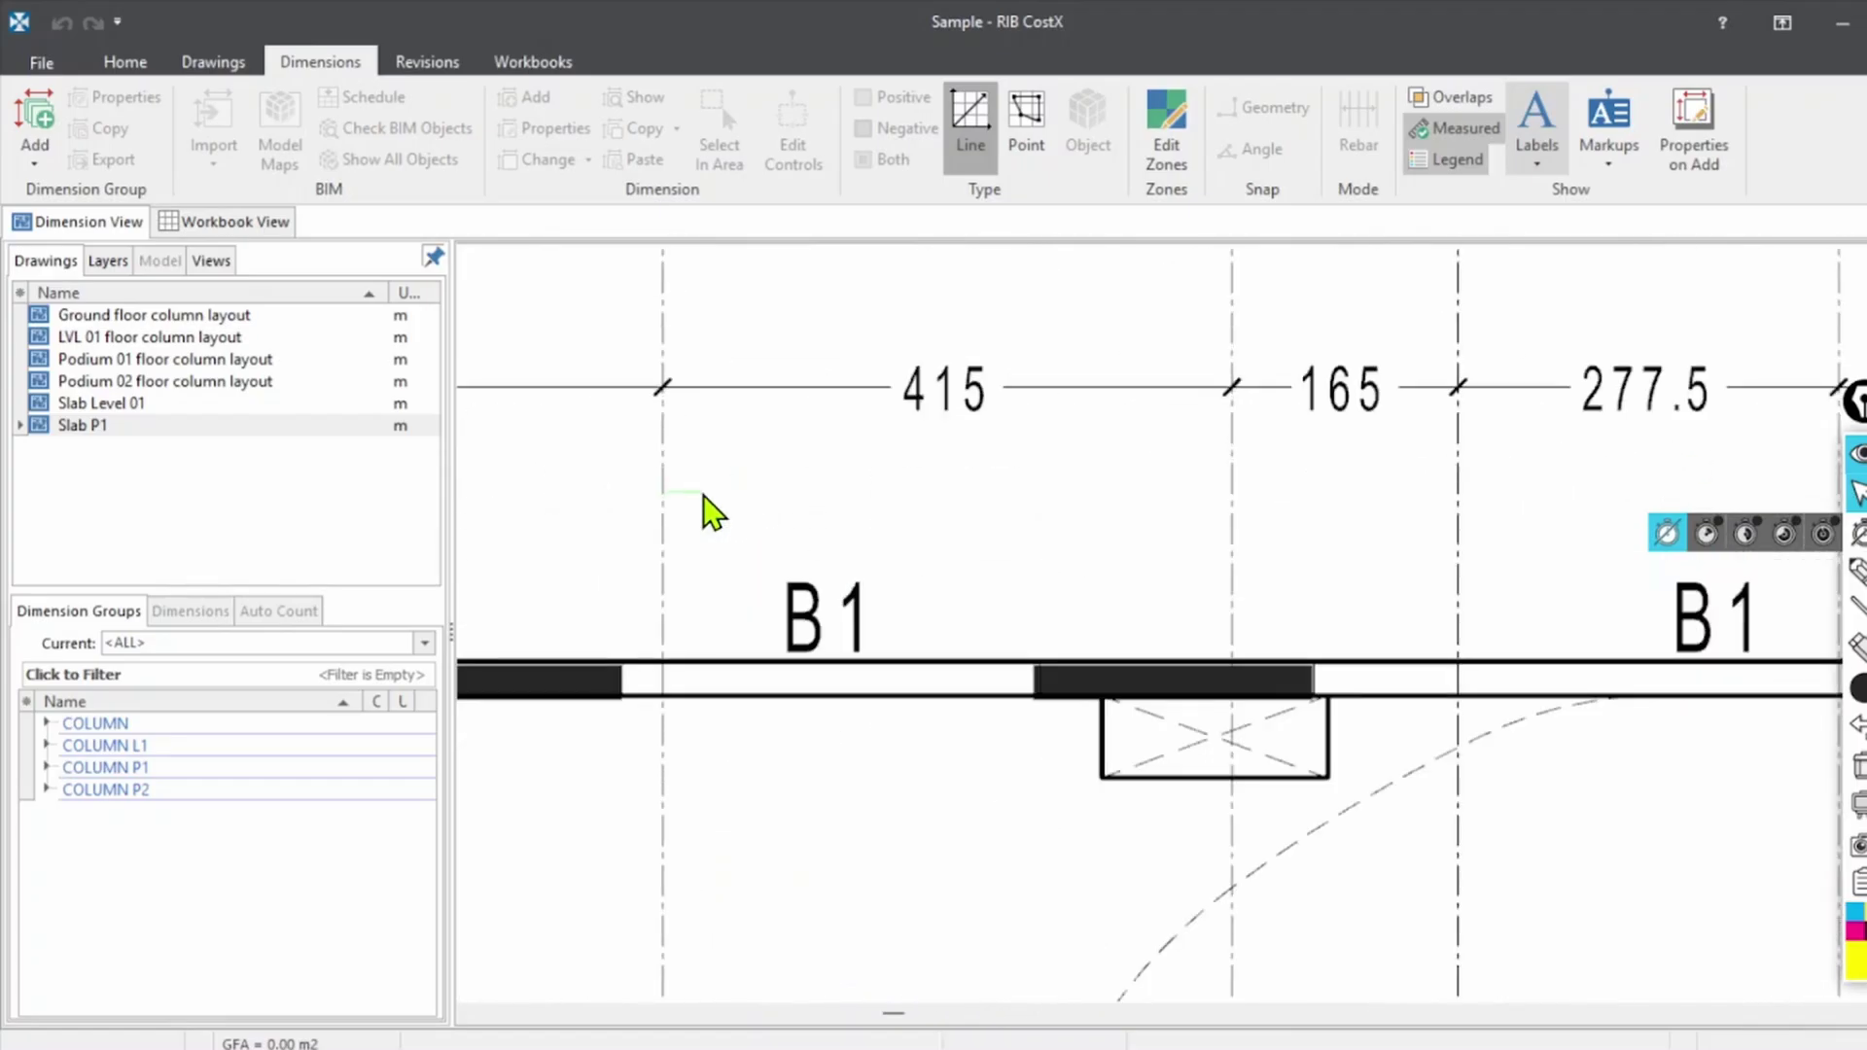
scroll(1242, 446, down, 4)
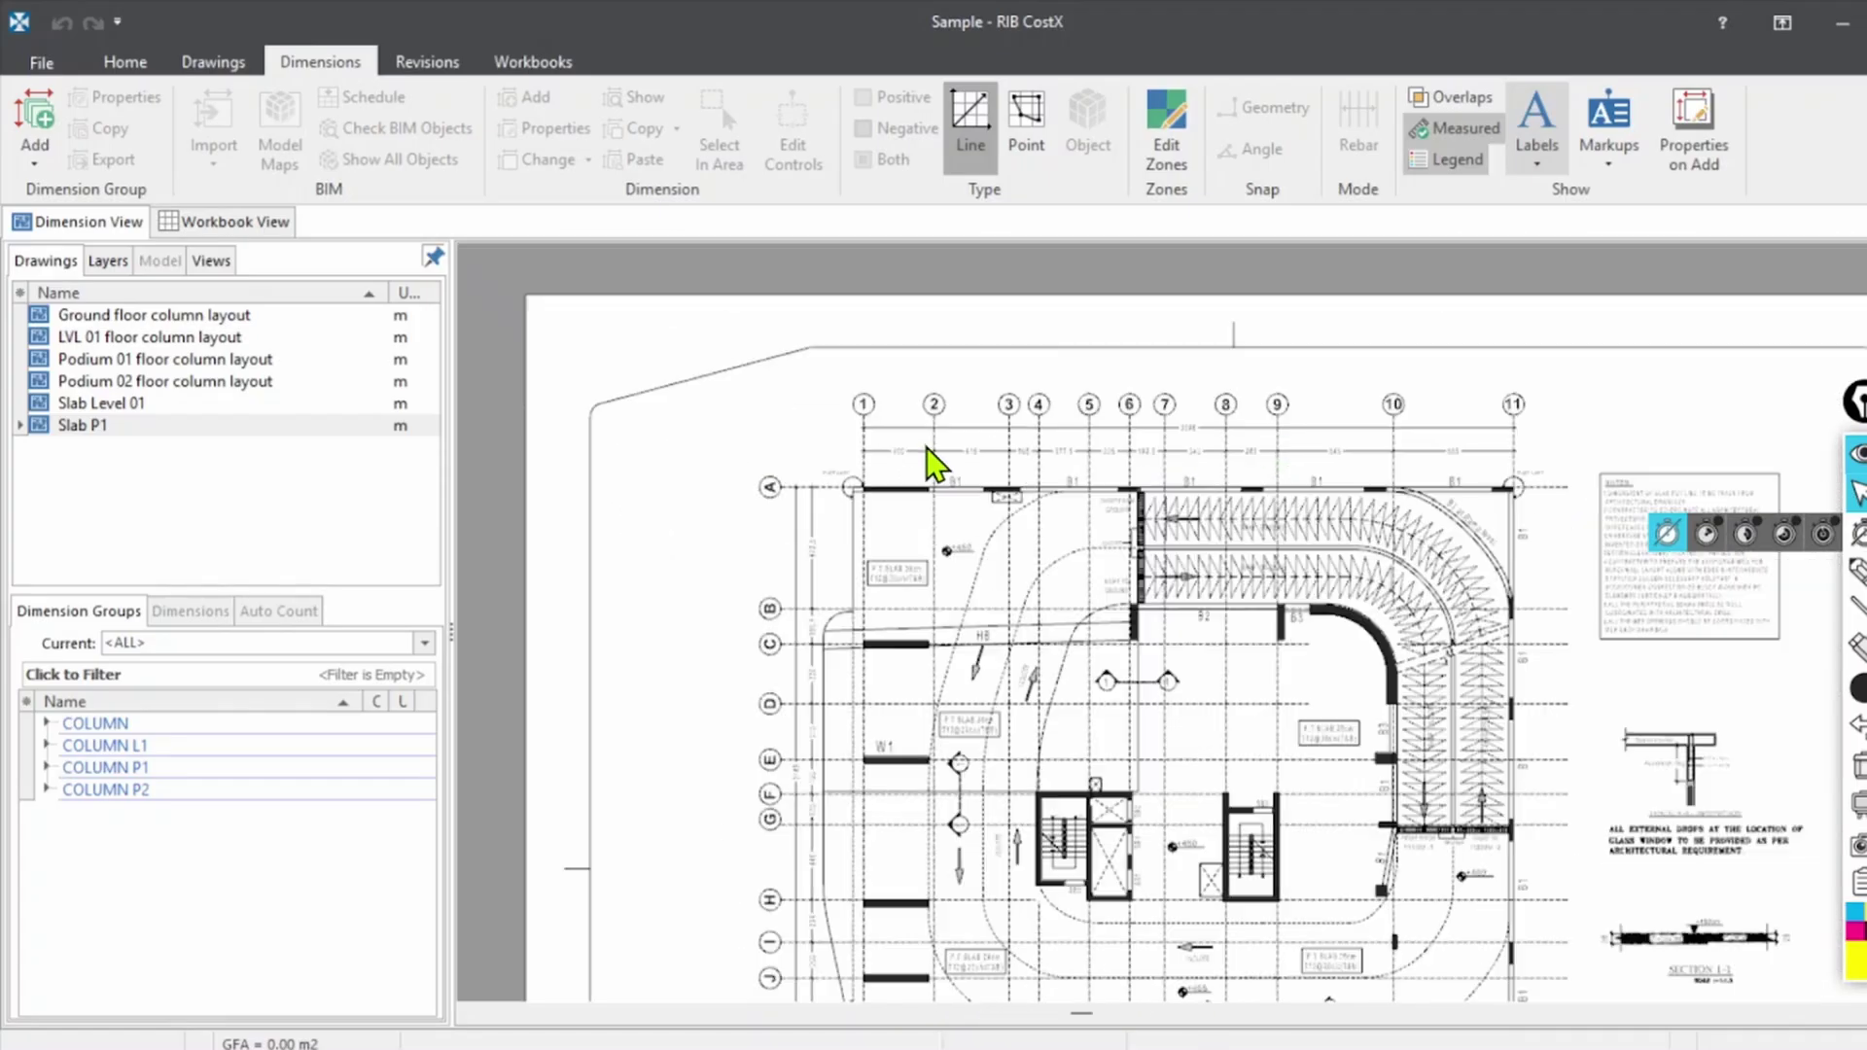
scroll(908, 405, up, 4)
scroll(1110, 384, down, 1)
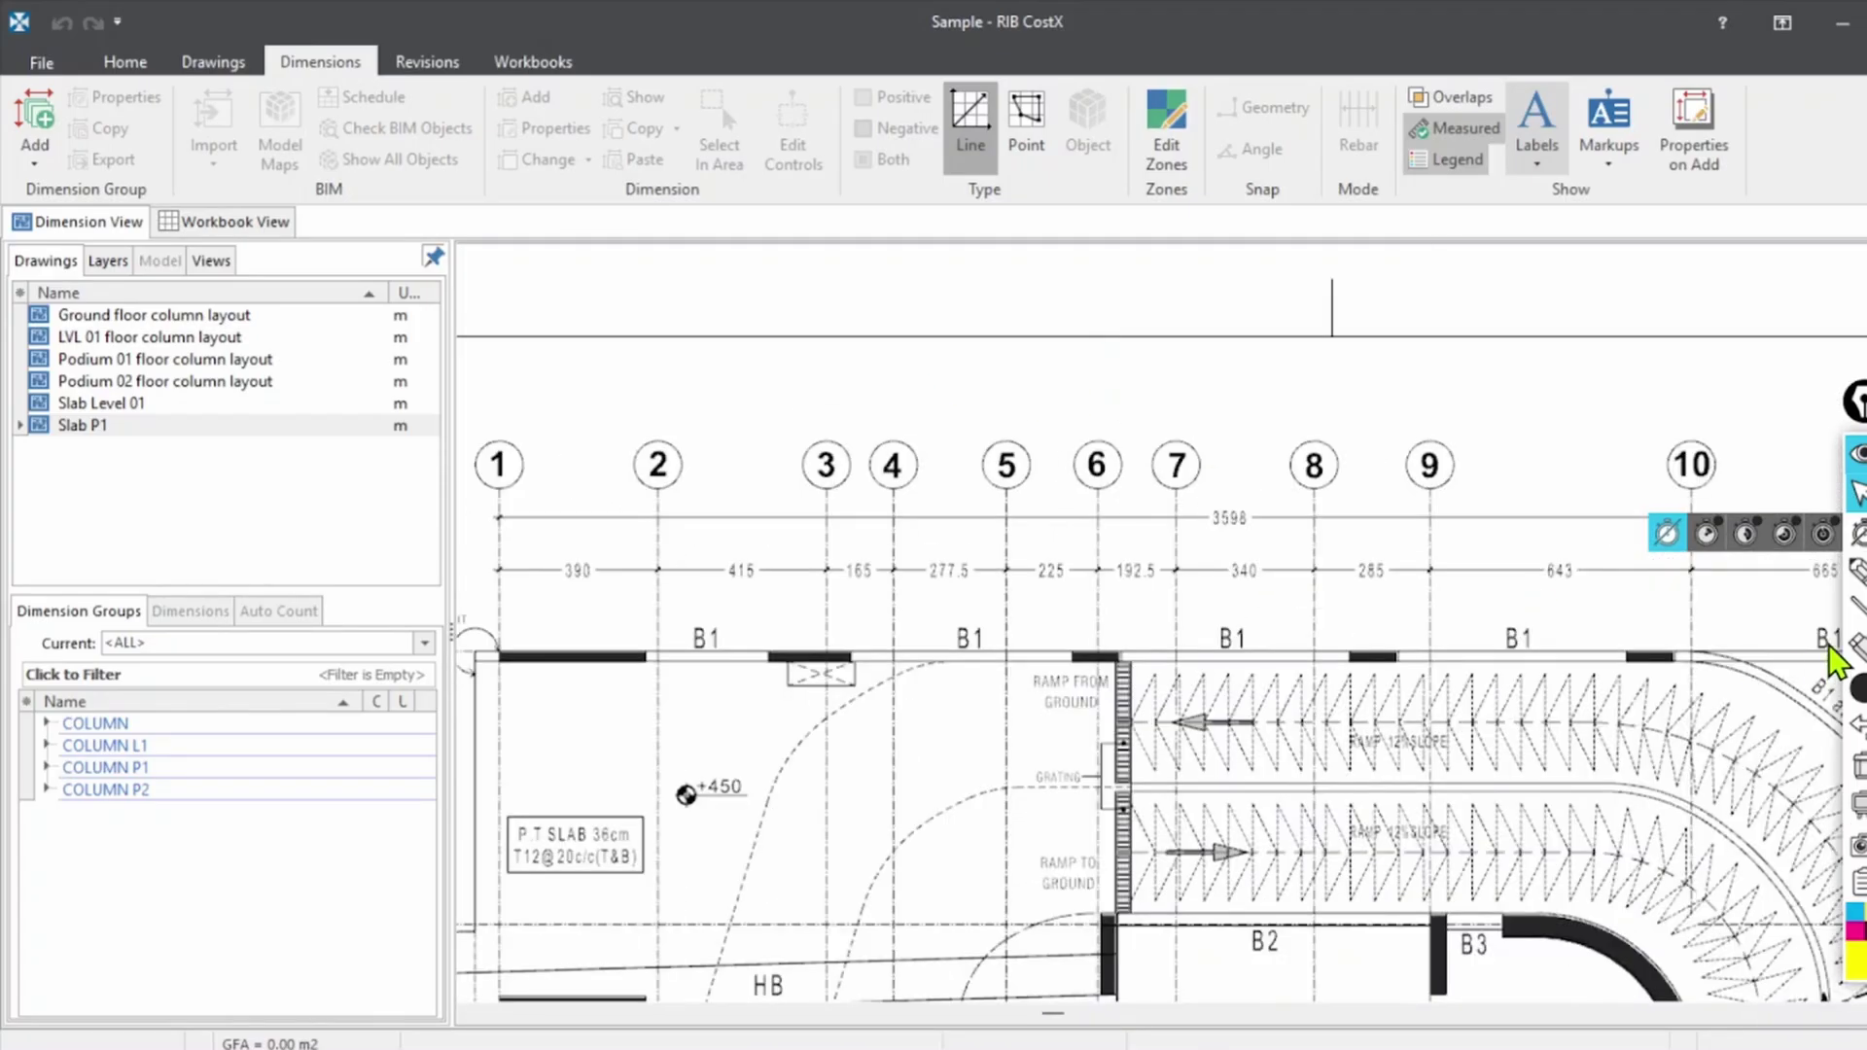
Sketch the naming pattern "B1( – ) |" in yellow pen above the plan, with an arrow pointing to the B1 beam on grid A
mouse_move(748, 379)
mouse_down()
mouse_move(746, 459)
mouse_move(702, 463)
mouse_up()
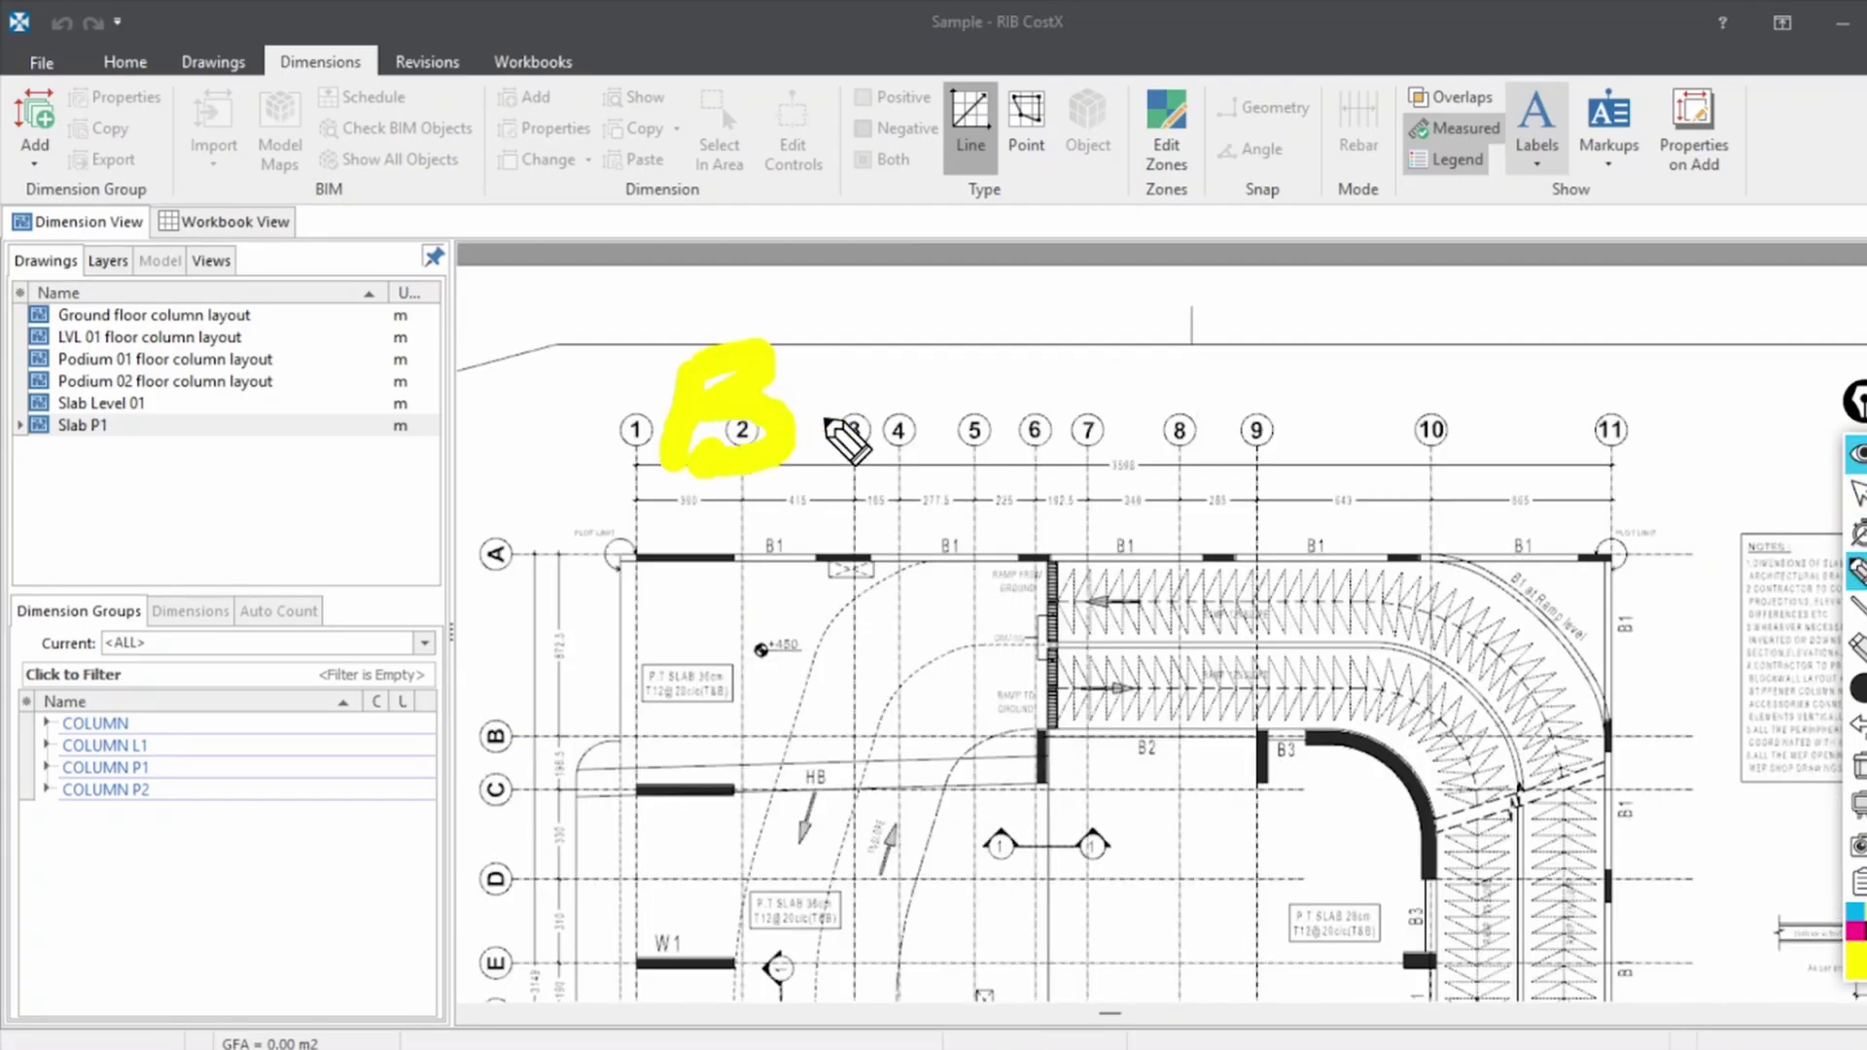
drag(830, 326, 808, 472)
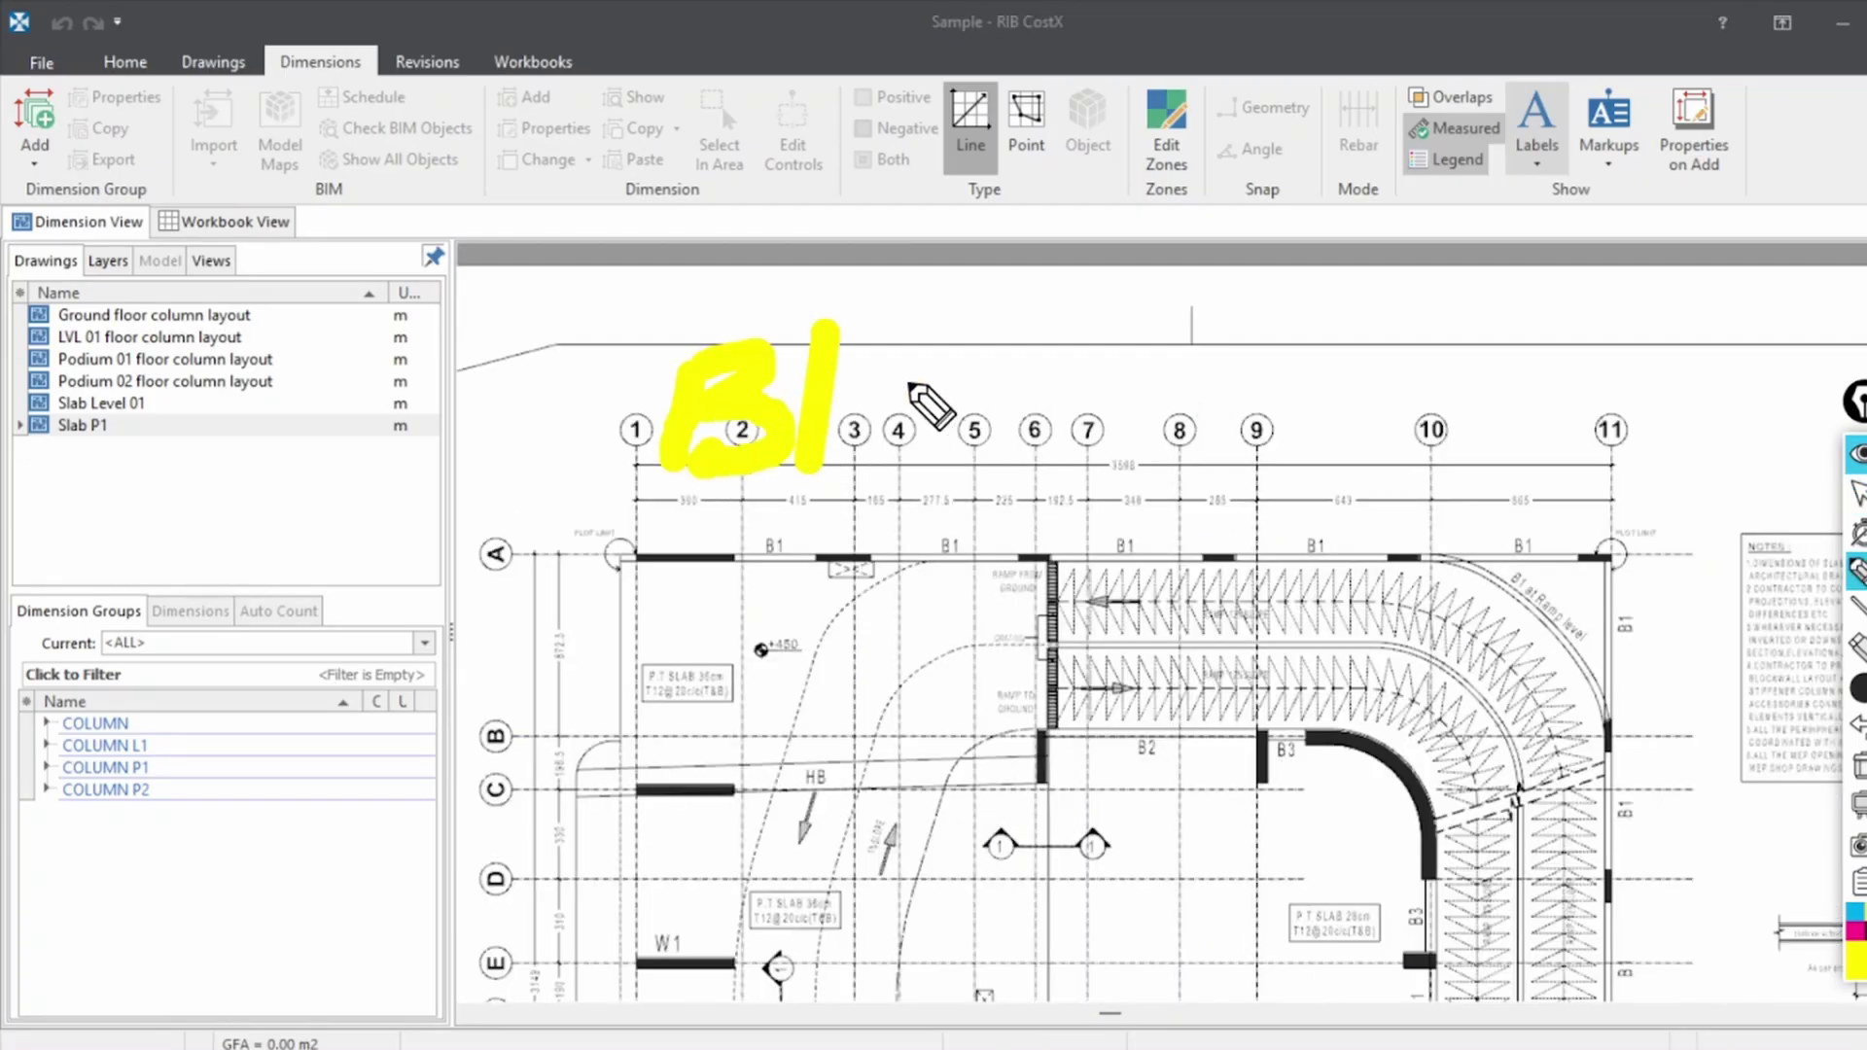
drag(910, 323, 887, 474)
drag(1202, 316, 1133, 508)
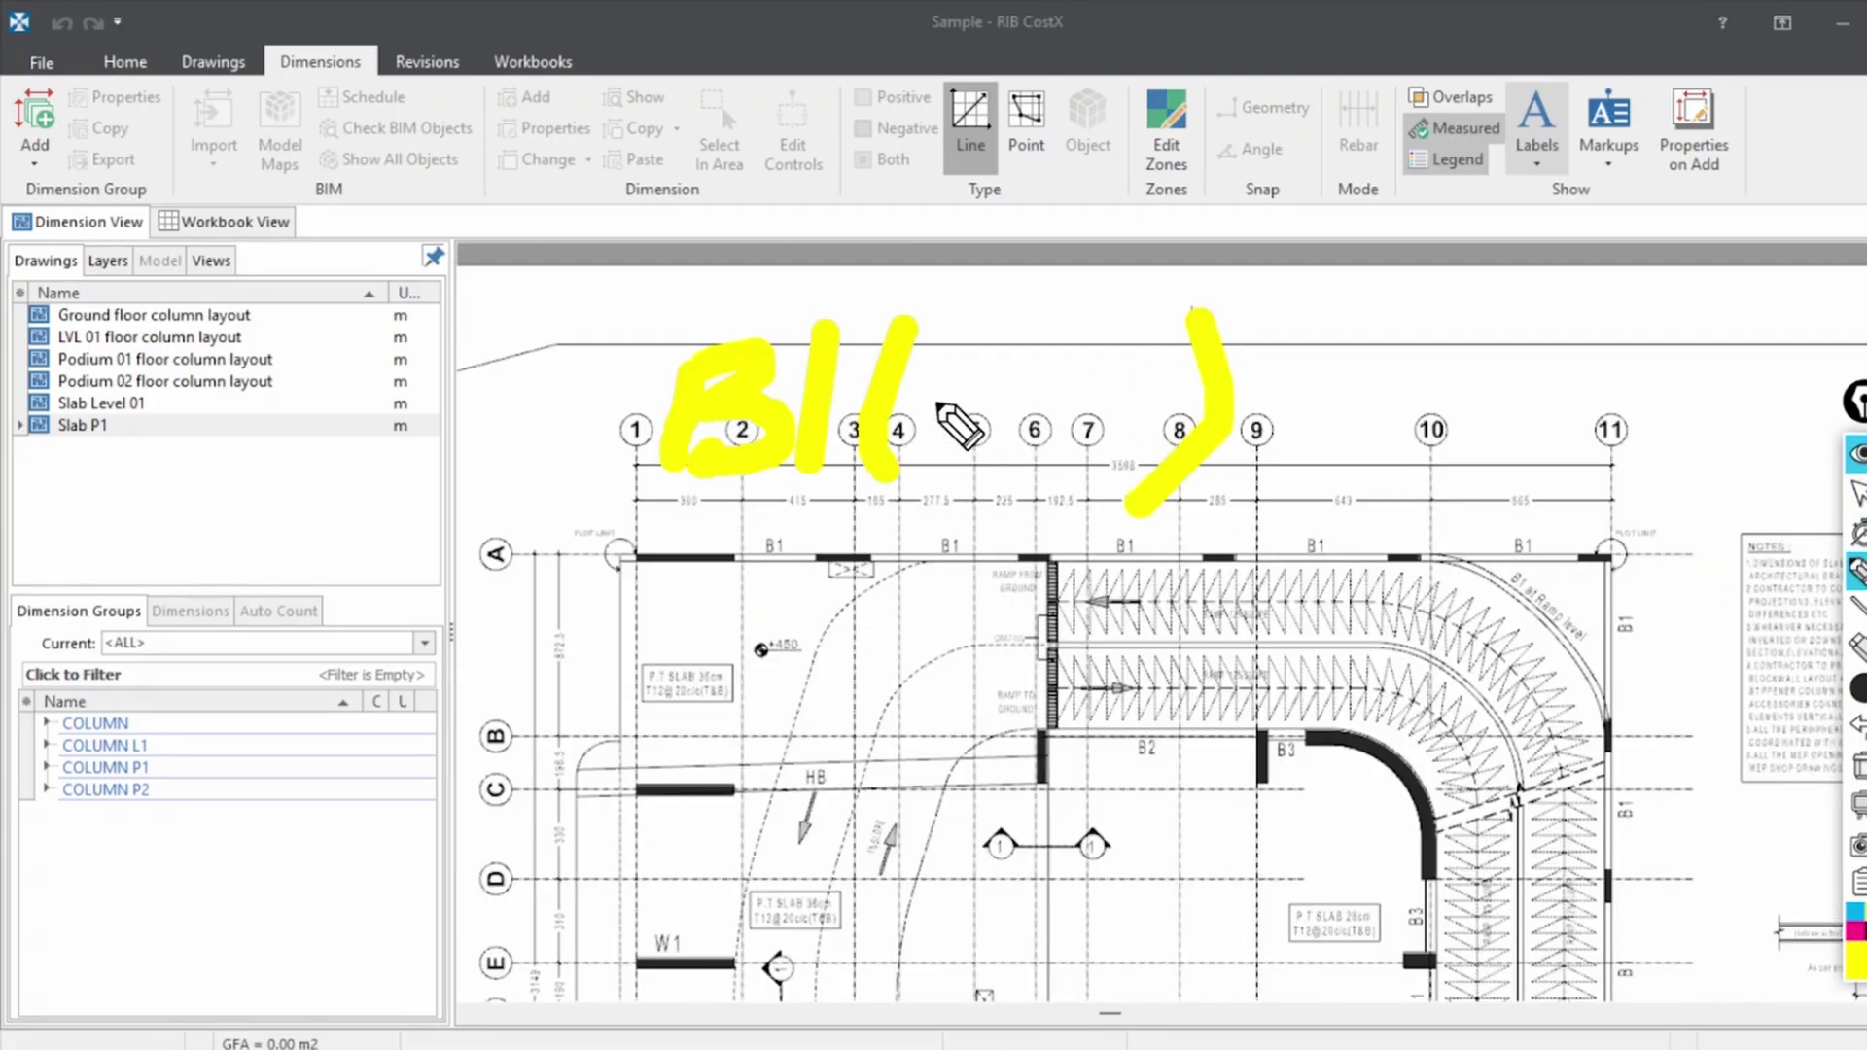
drag(924, 404, 1105, 371)
drag(1265, 267, 1270, 540)
drag(972, 861, 977, 566)
drag(924, 646, 1119, 632)
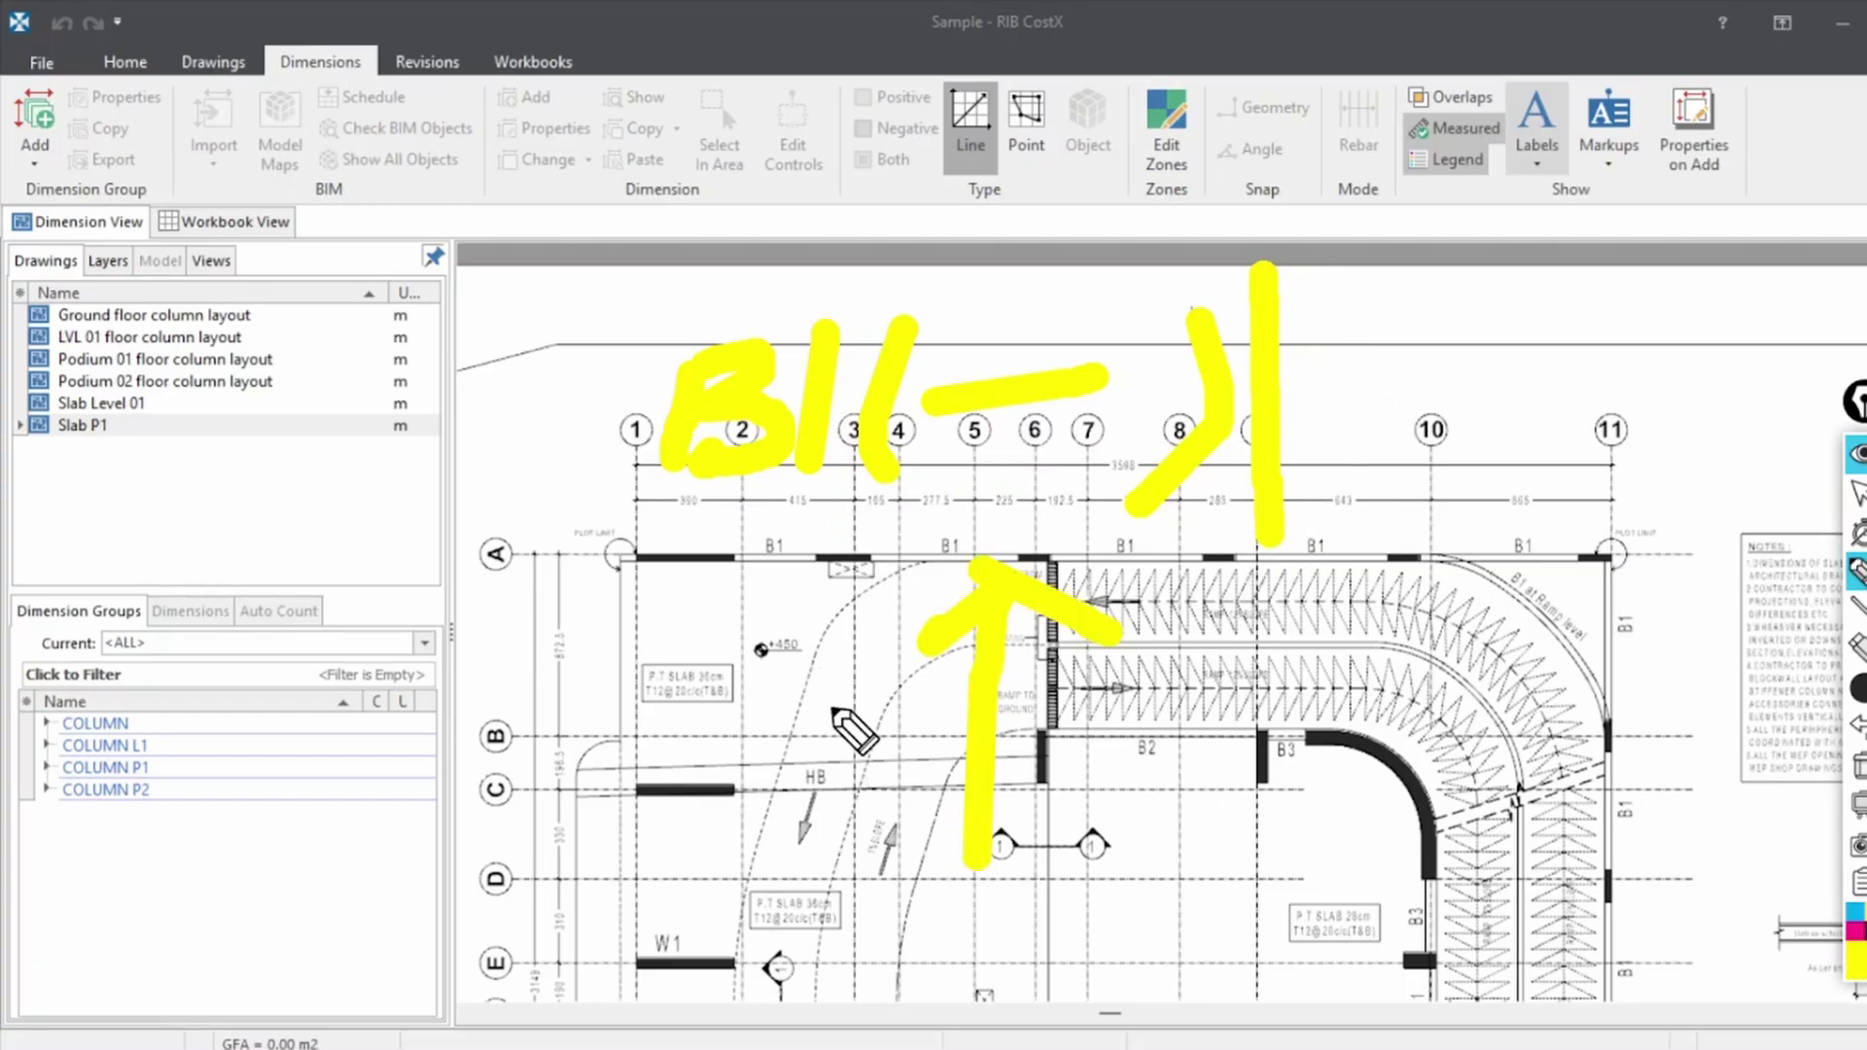
scroll(831, 559, up, 1)
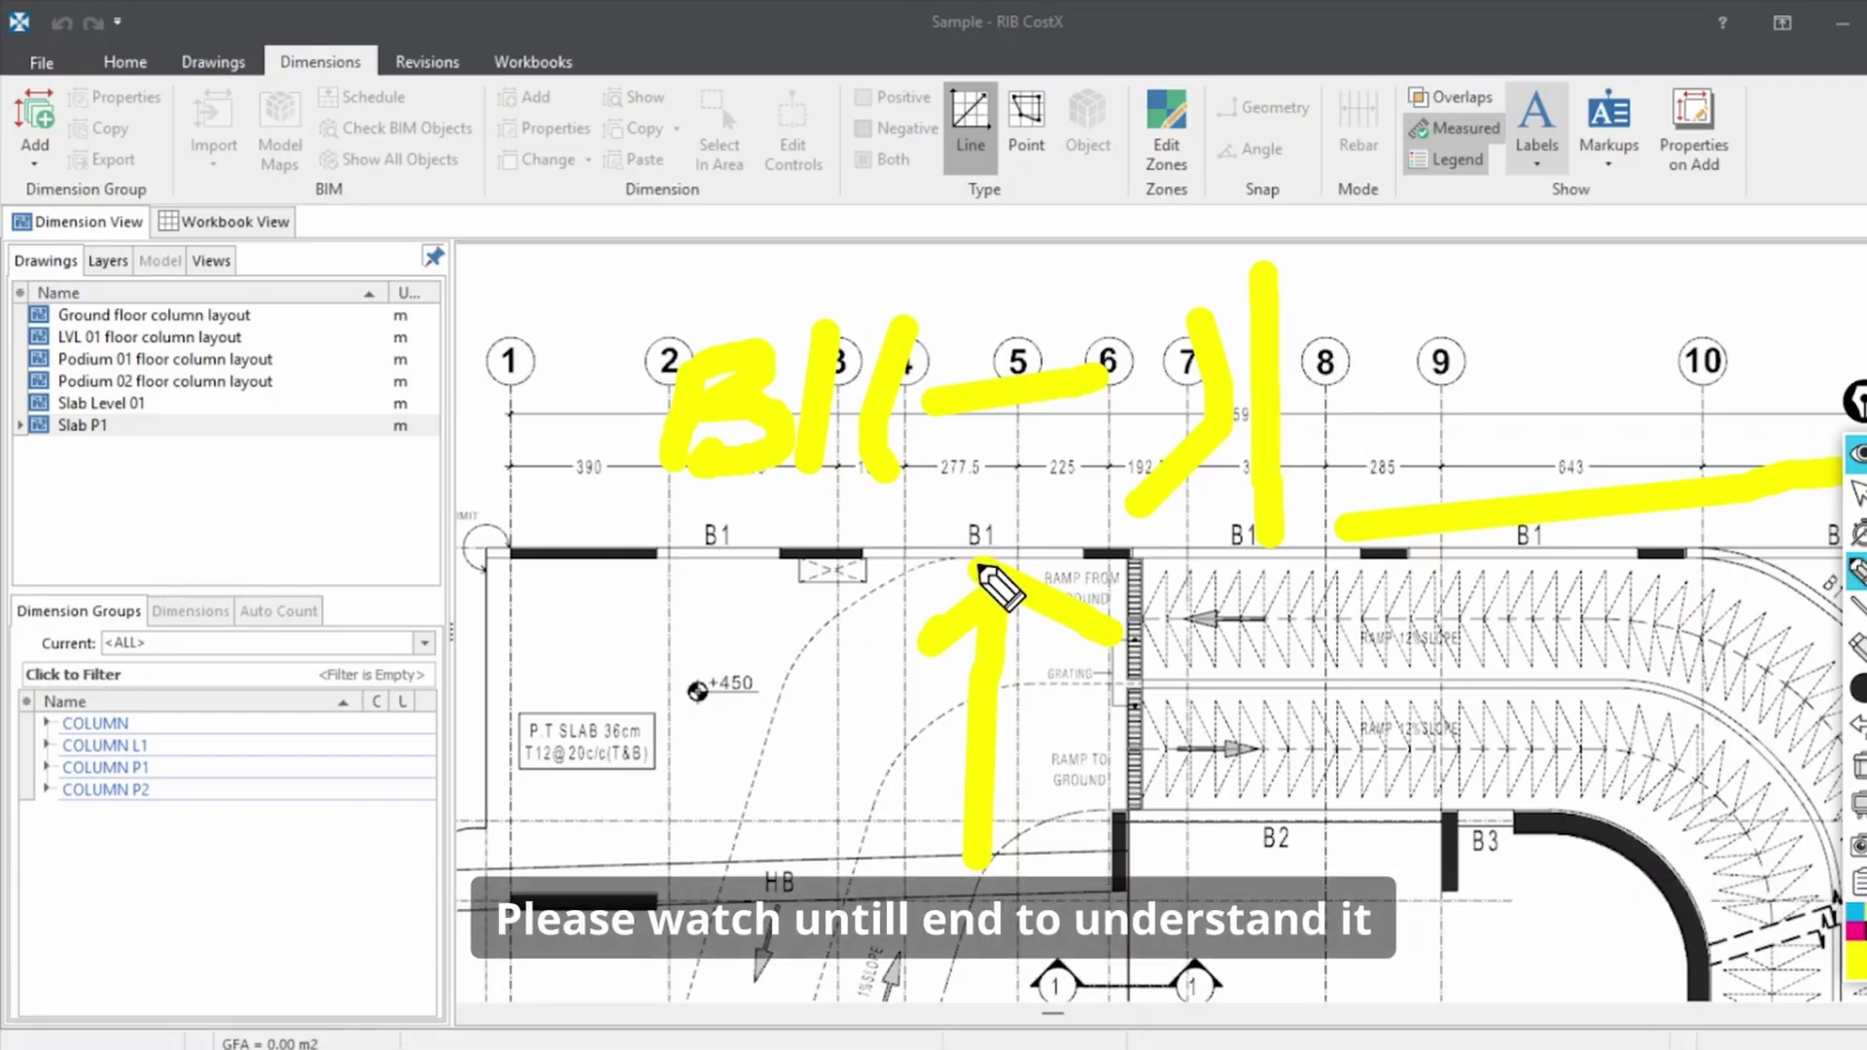
Circle the P.T SLAB 36cm note with the yellow pen and write "0.36 –" after the B1 name pattern
mouse_move(678, 768)
mouse_down()
mouse_move(622, 832)
mouse_move(500, 771)
mouse_move(604, 679)
mouse_move(683, 757)
mouse_up()
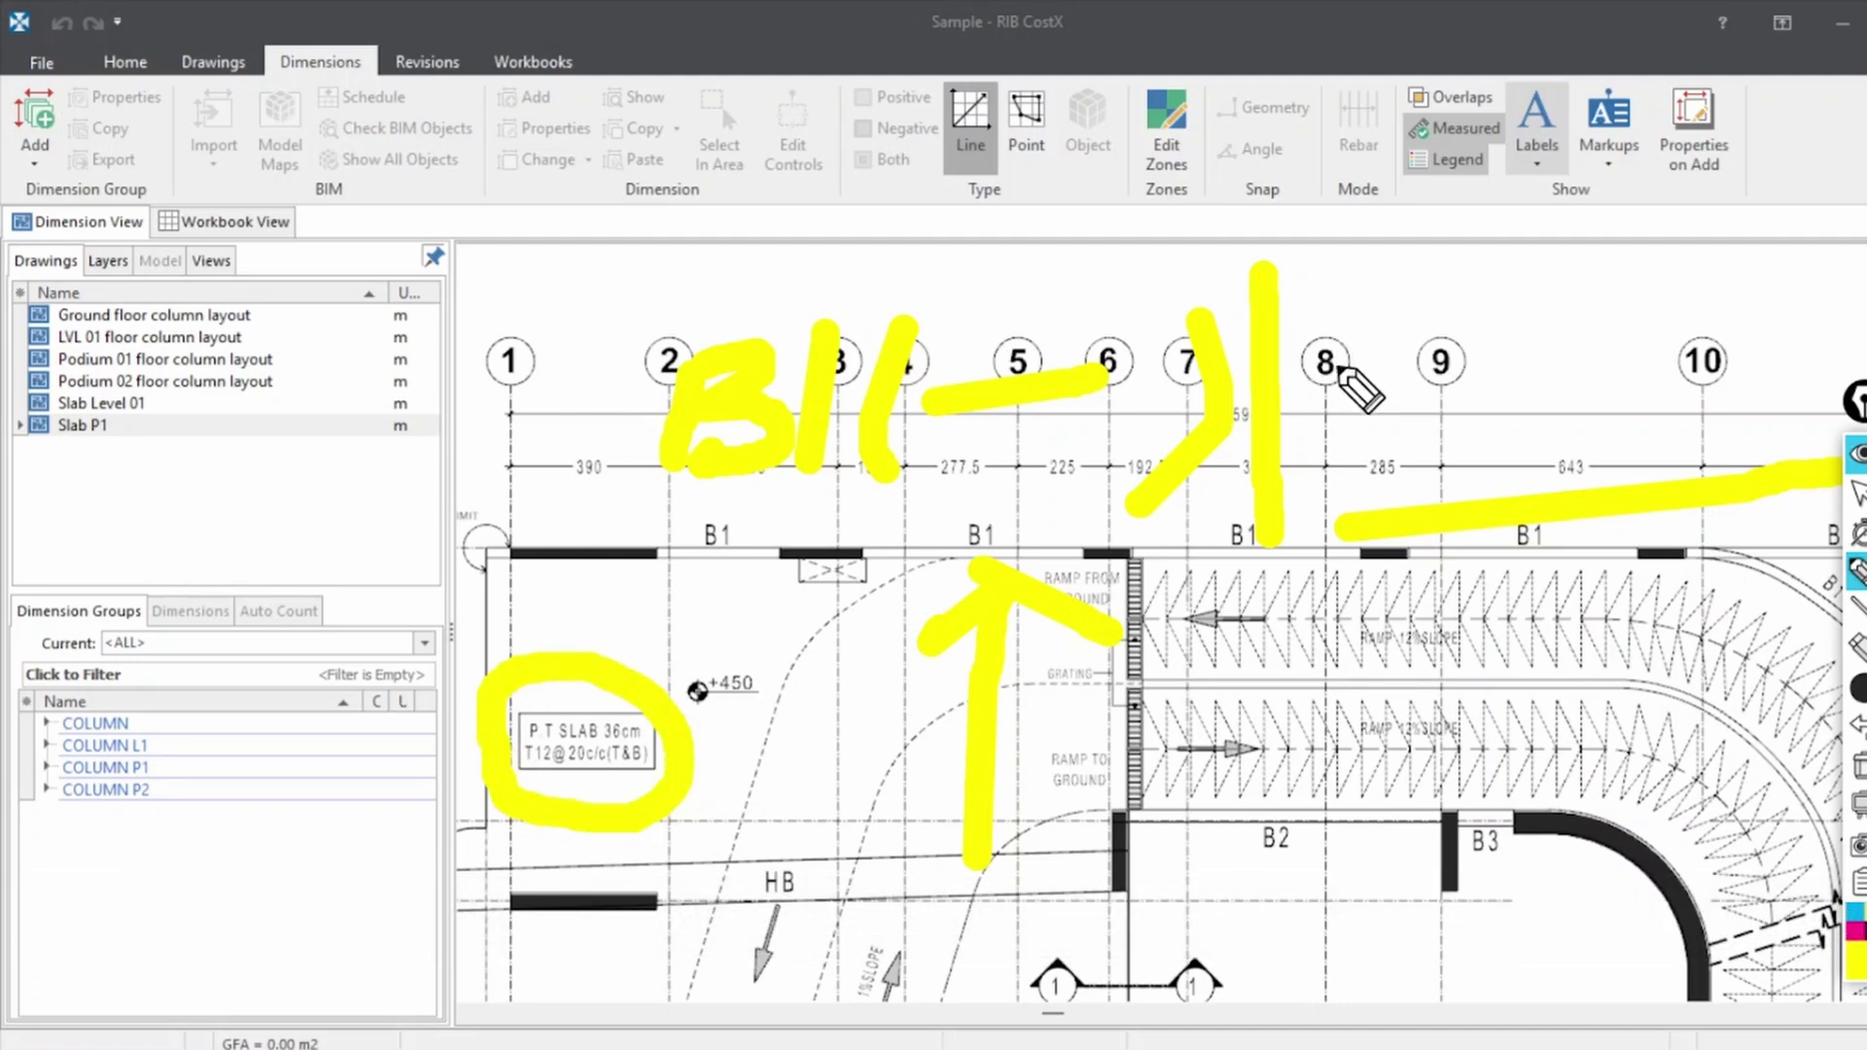
drag(1354, 328, 1517, 447)
click(1446, 474)
mouse_move(1595, 287)
mouse_down()
mouse_move(1572, 421)
mouse_move(1746, 402)
mouse_up()
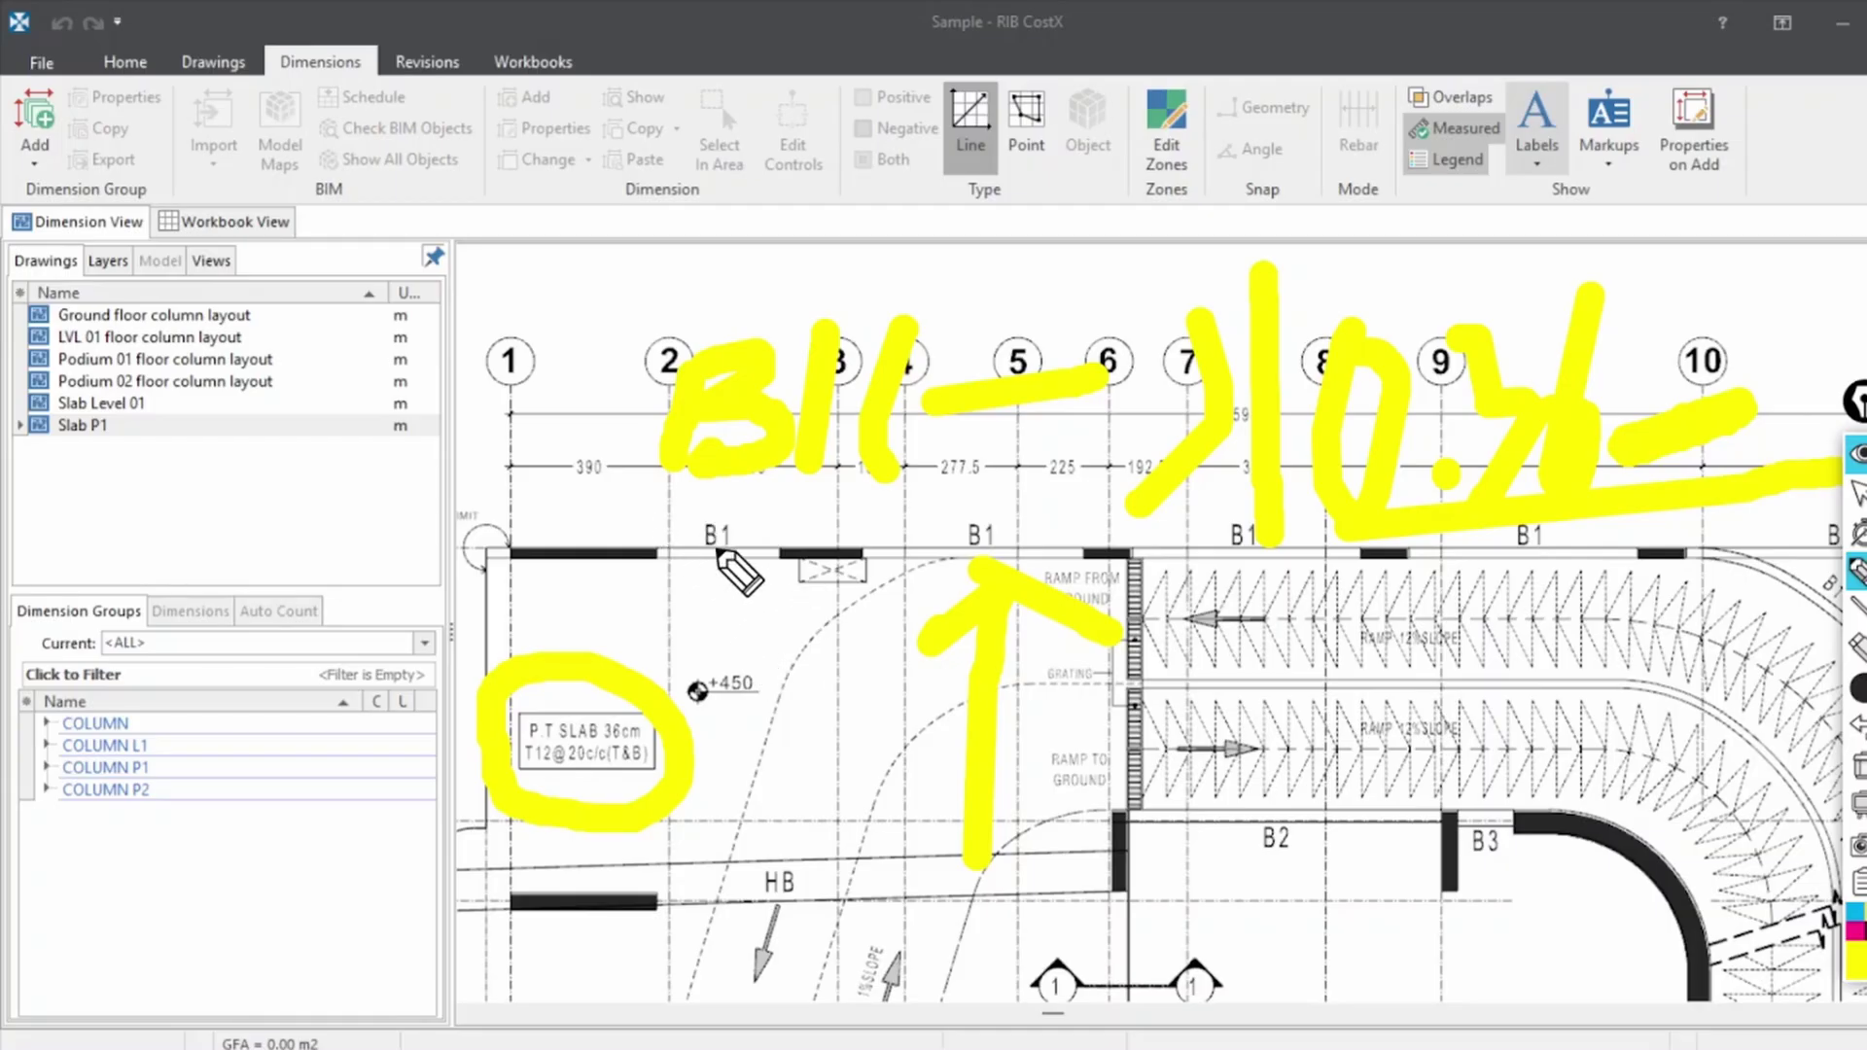
Underline the B1 part of the name pattern, loop the area after 0.36, and clear all pen markup
drag(577, 503, 994, 504)
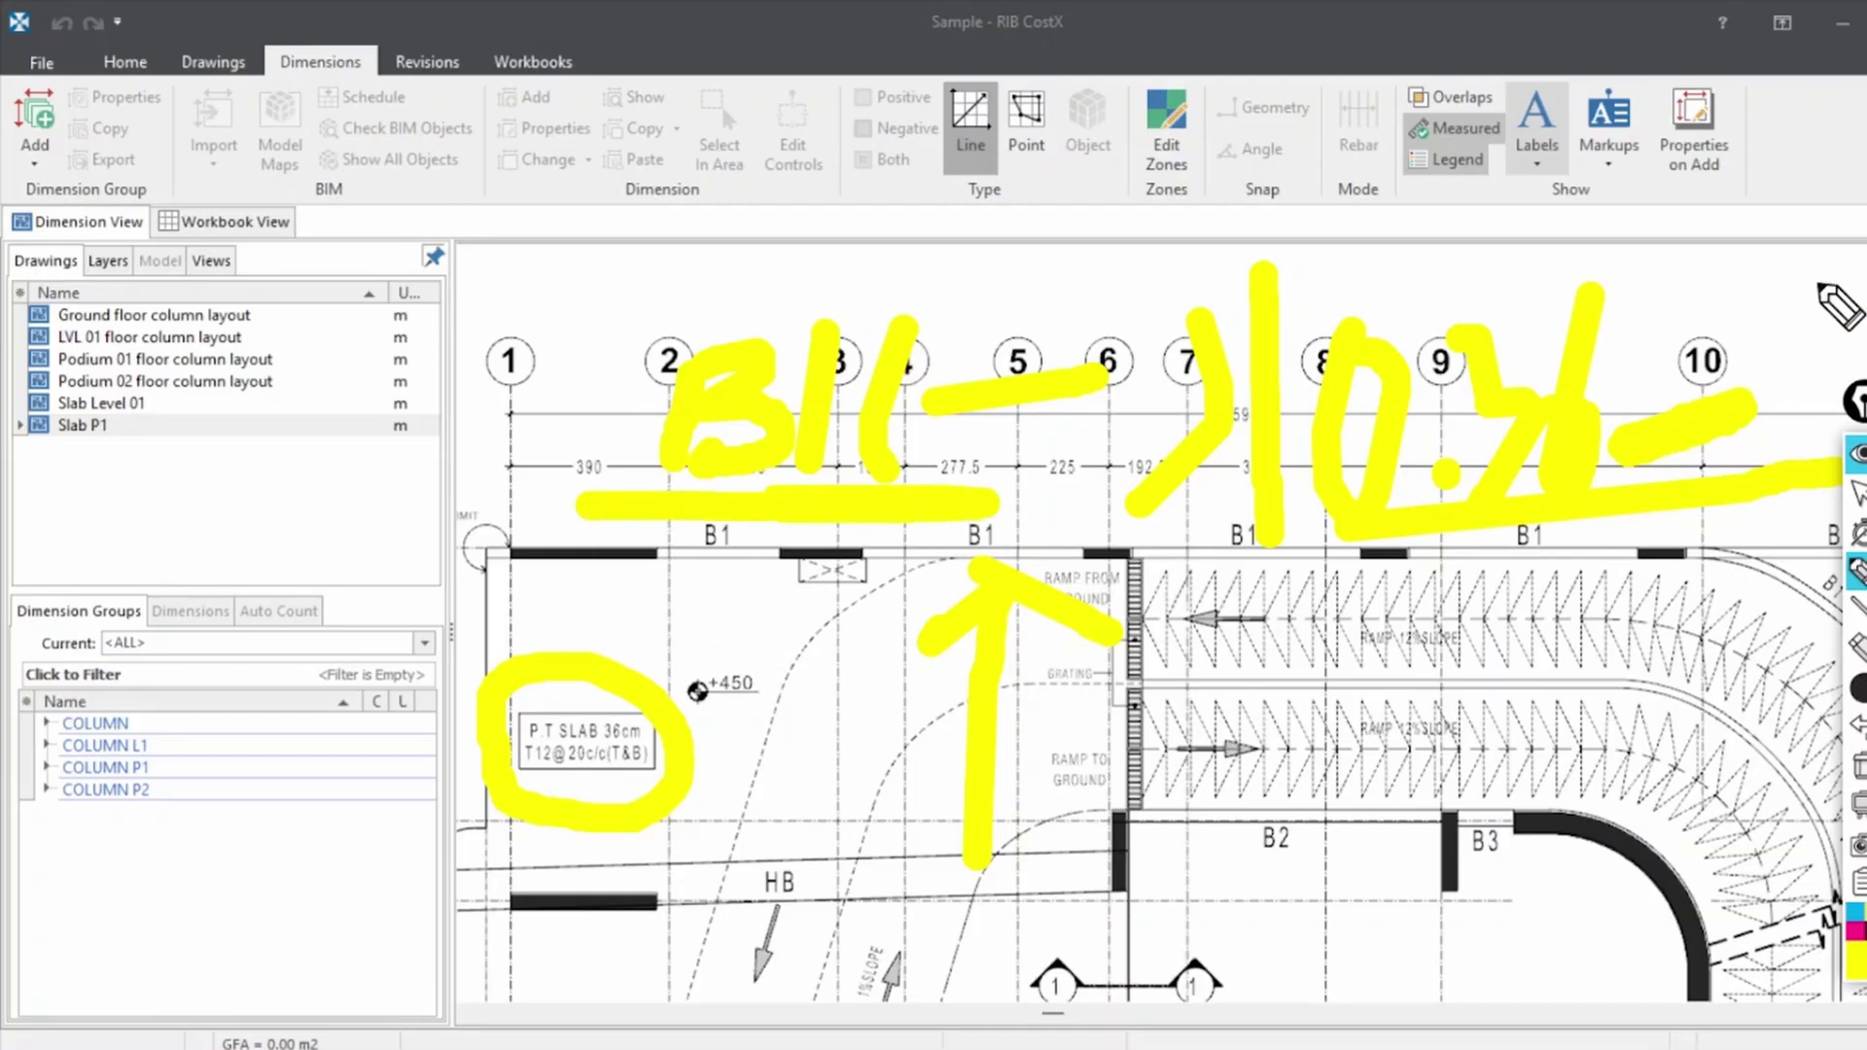
mouse_move(1821, 284)
mouse_down()
mouse_move(1833, 399)
mouse_move(1815, 289)
mouse_up()
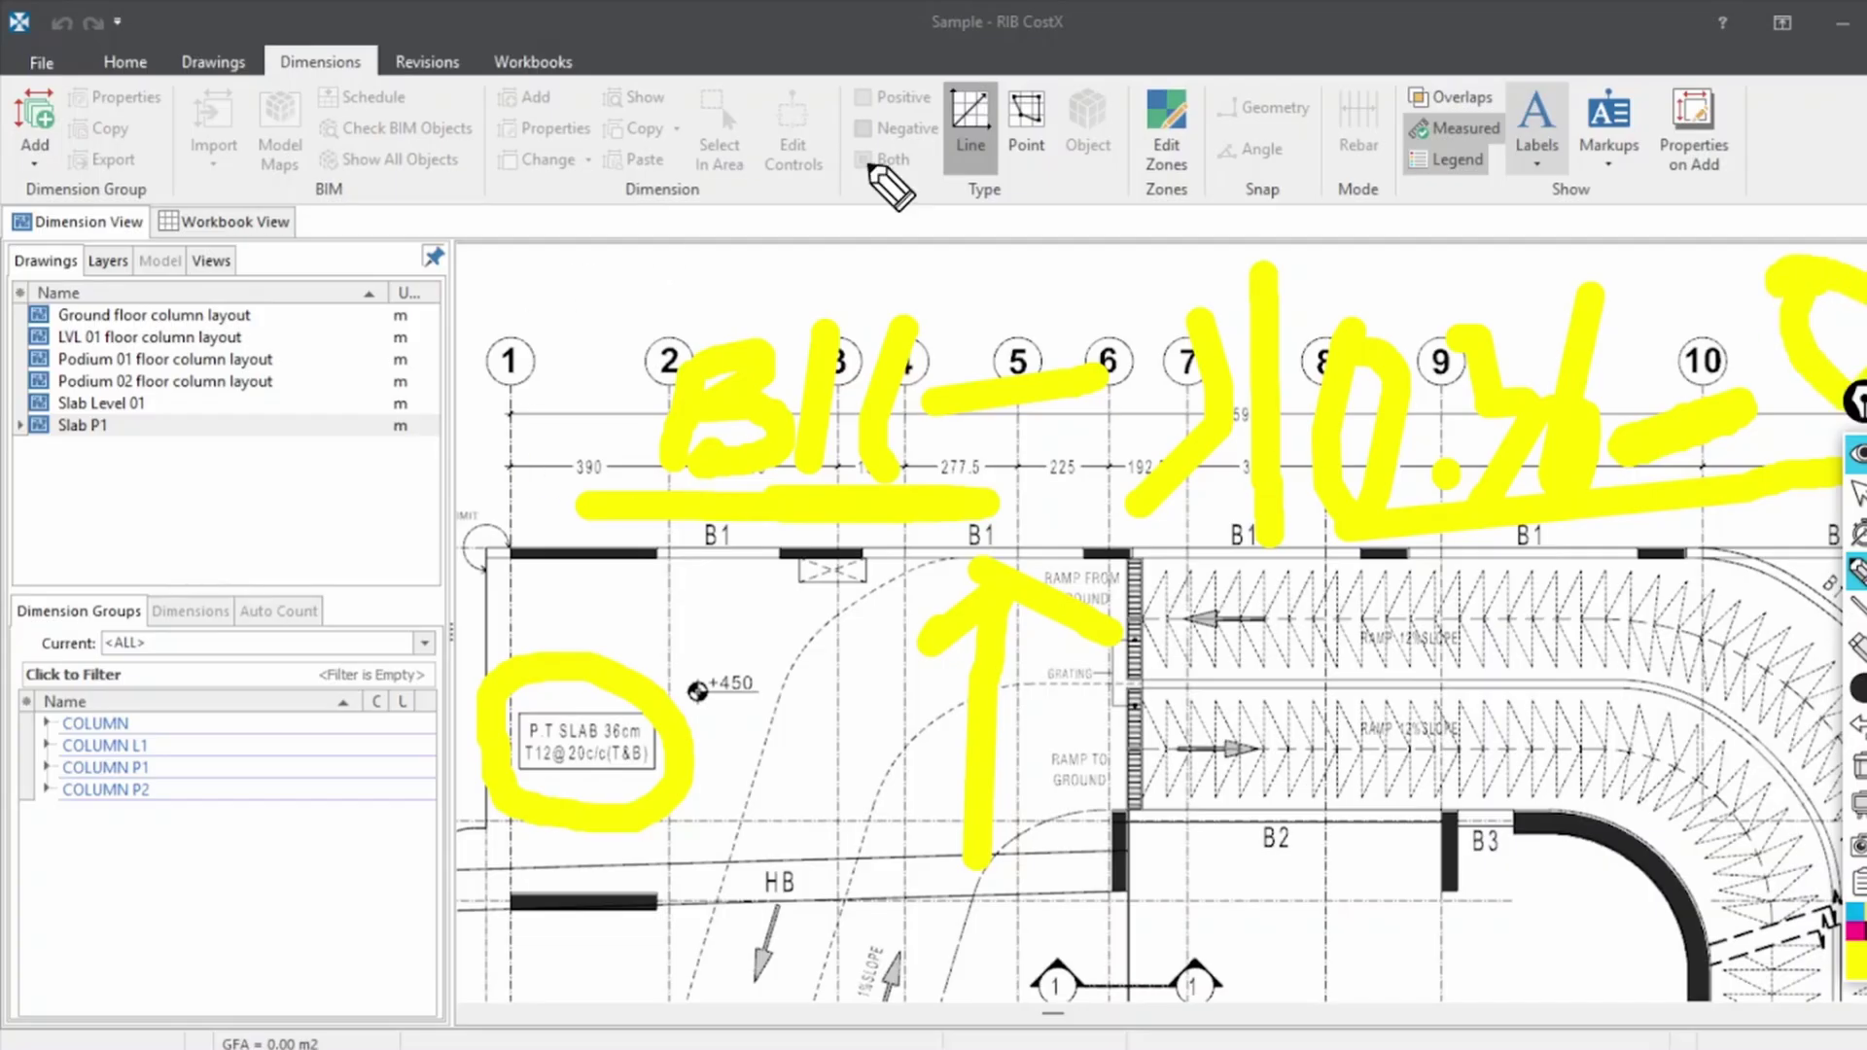
click(1859, 766)
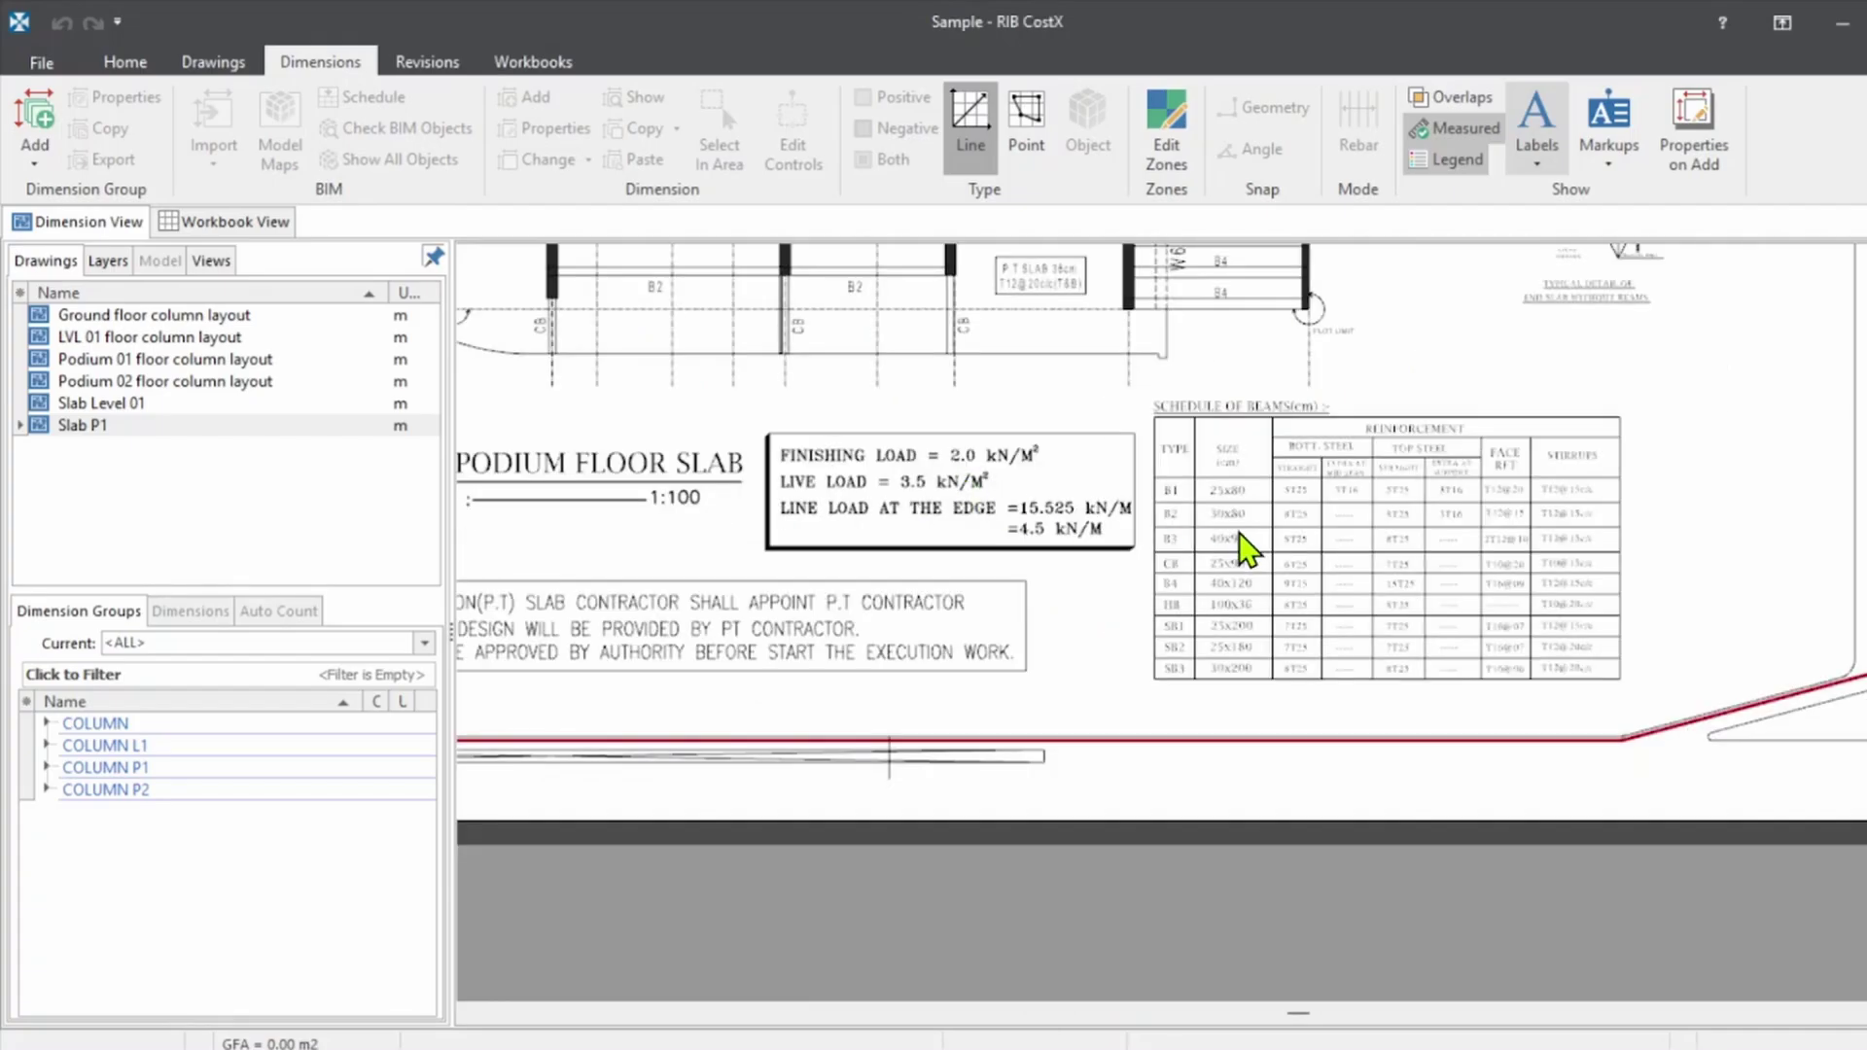
Check beam B1 in the beam schedule and start a new dimension group named "B1(0.25X0.8) | 0.36_0"
scroll(1248, 552, up, 2)
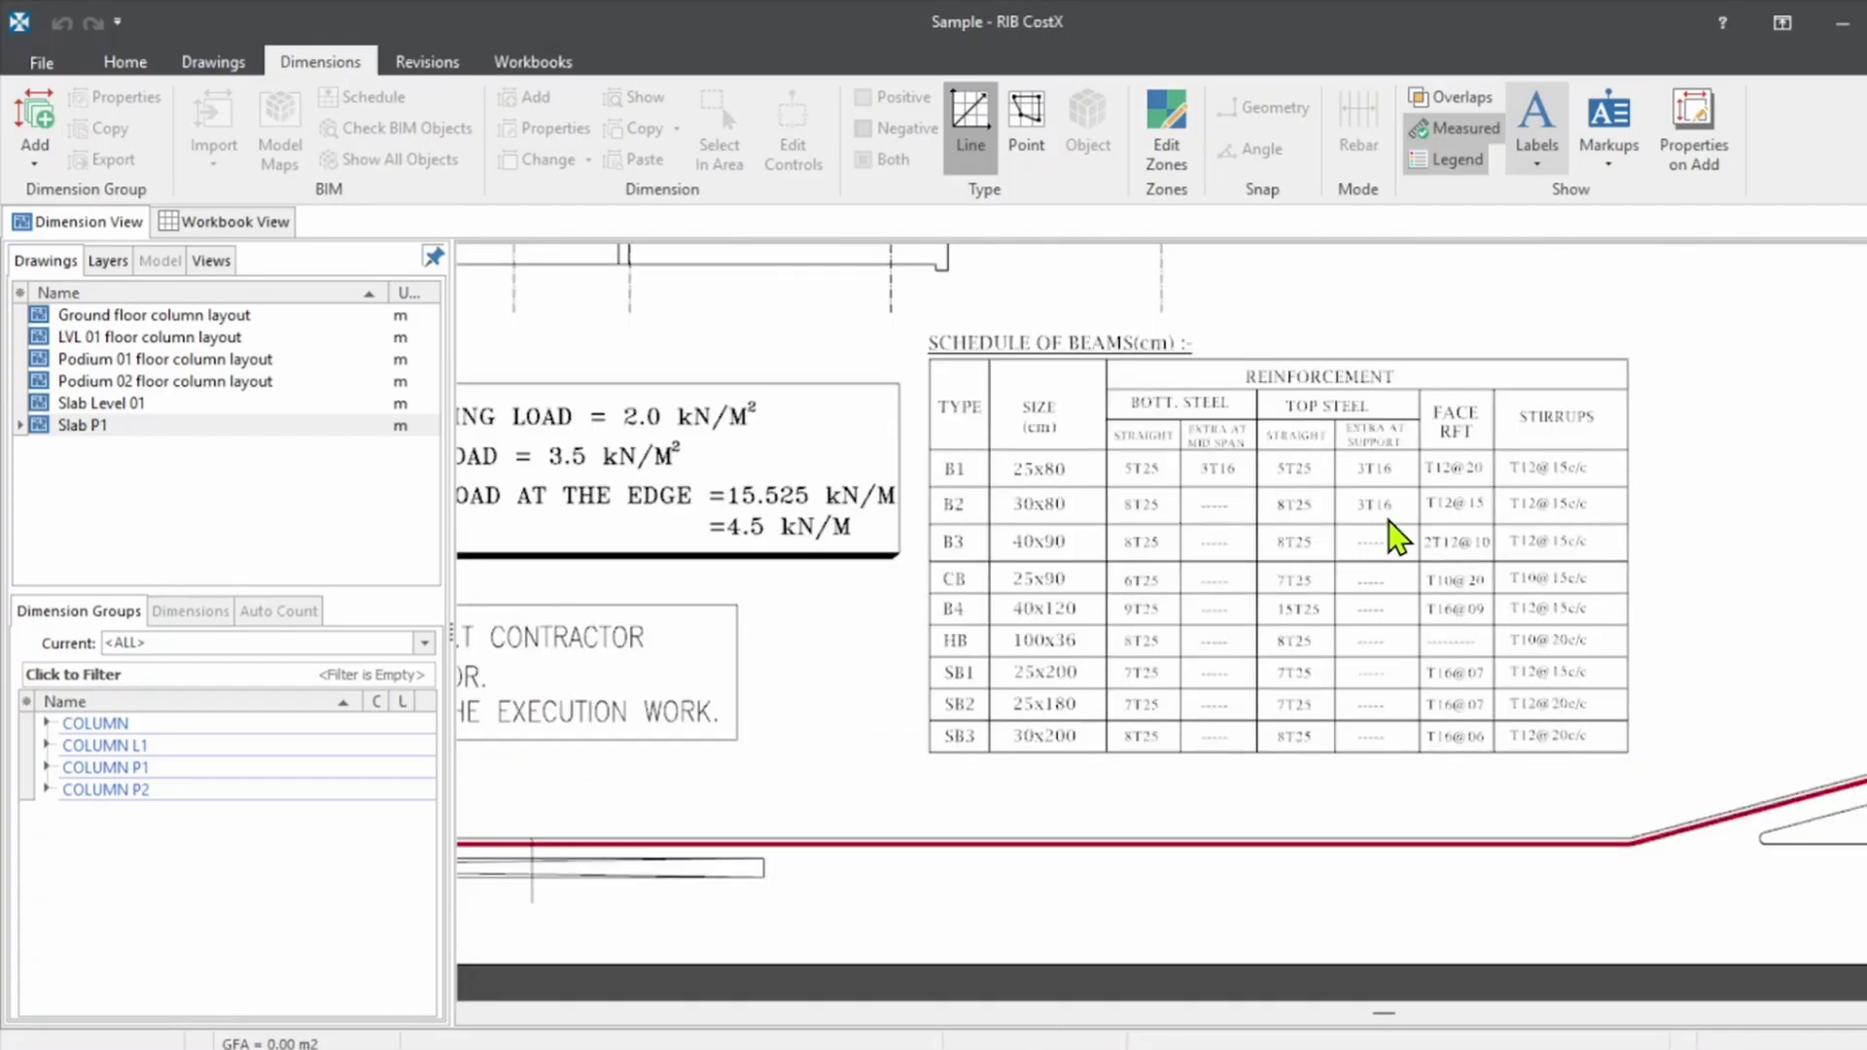
scroll(1443, 438, up, 1)
scroll(1464, 543, down, 1)
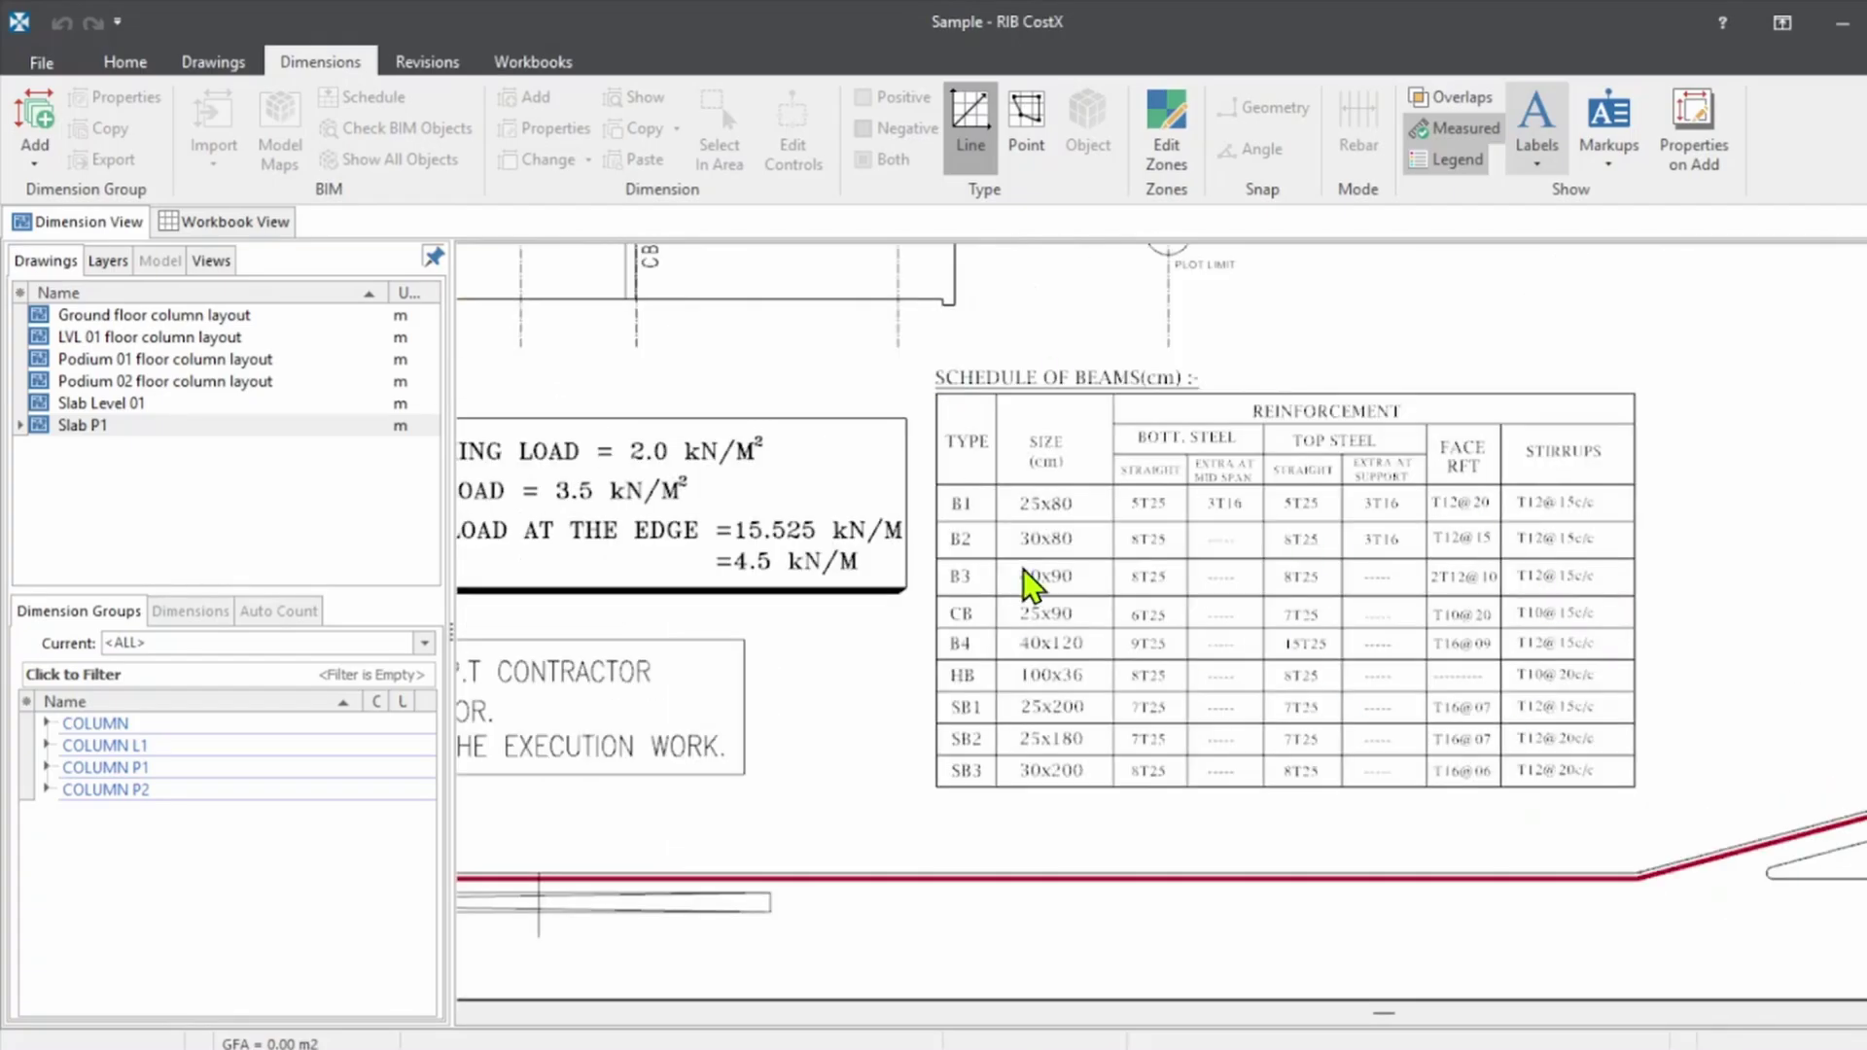
click(34, 116)
drag(972, 162, 439, 277)
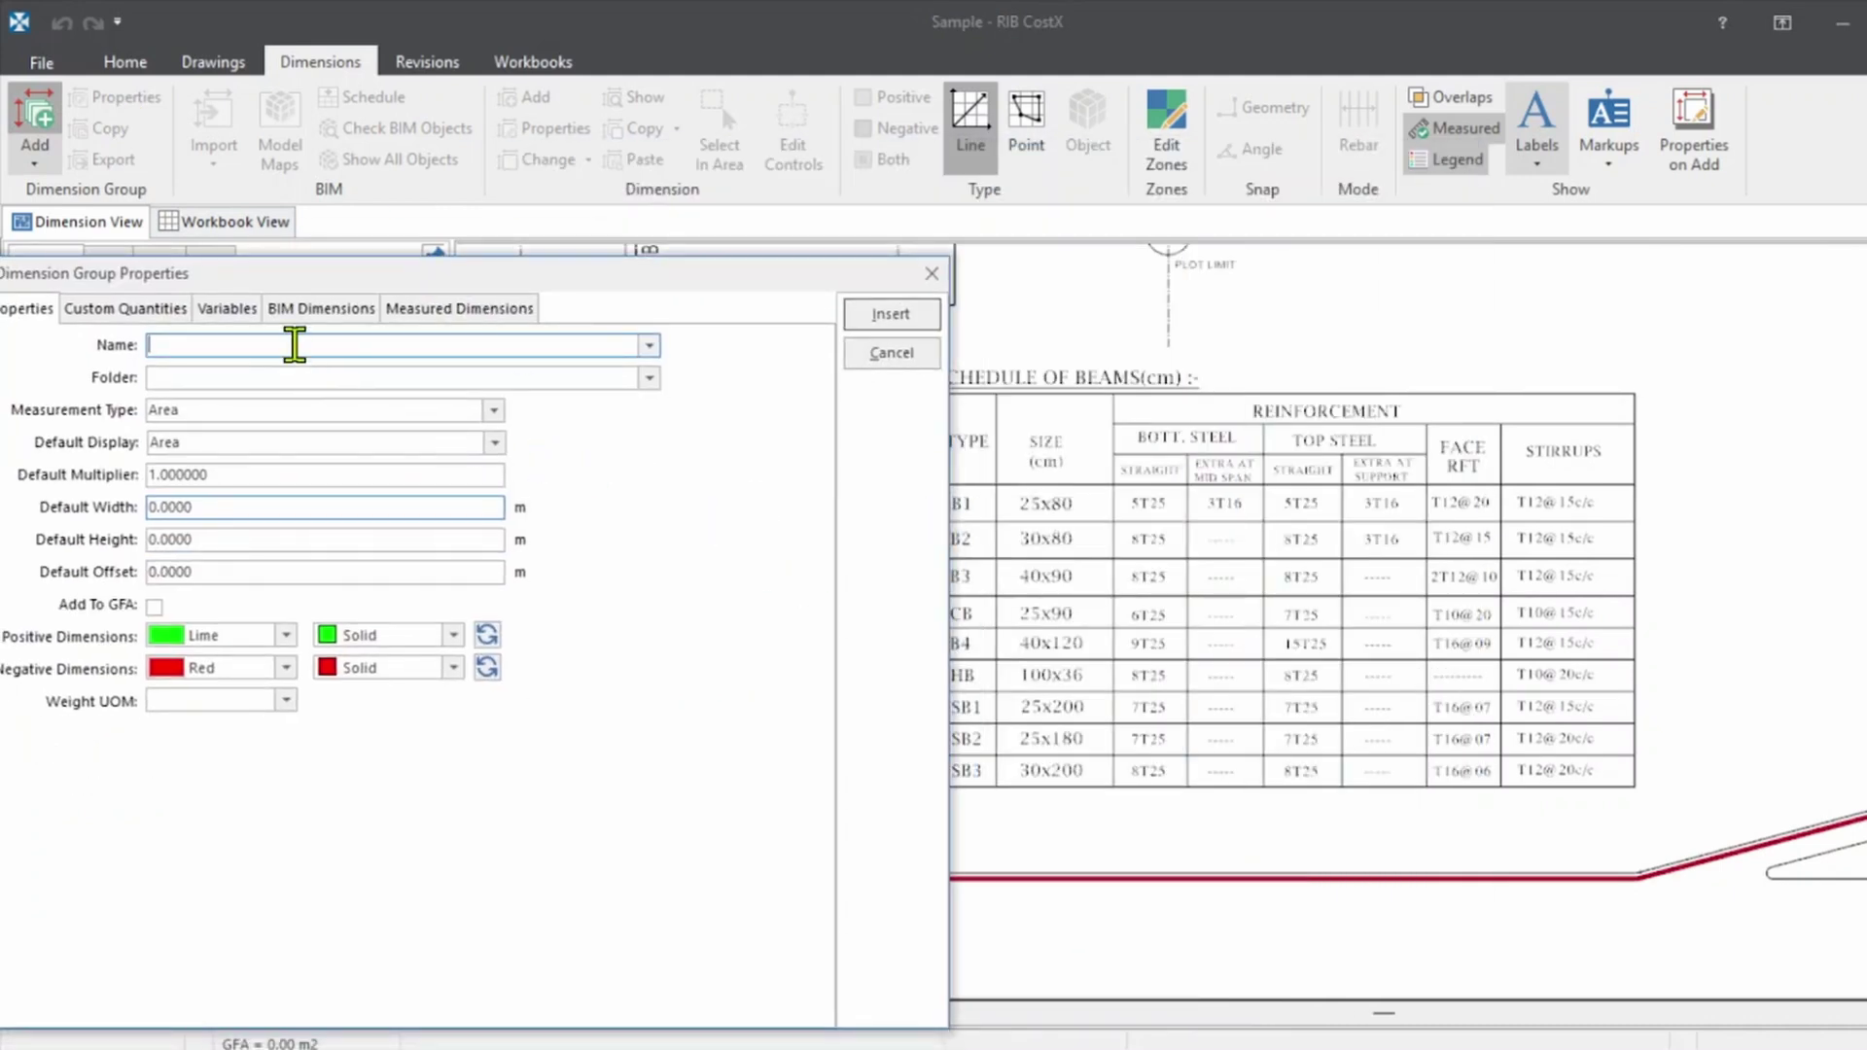
text(B1(0.25X0.8) 0.36_0)
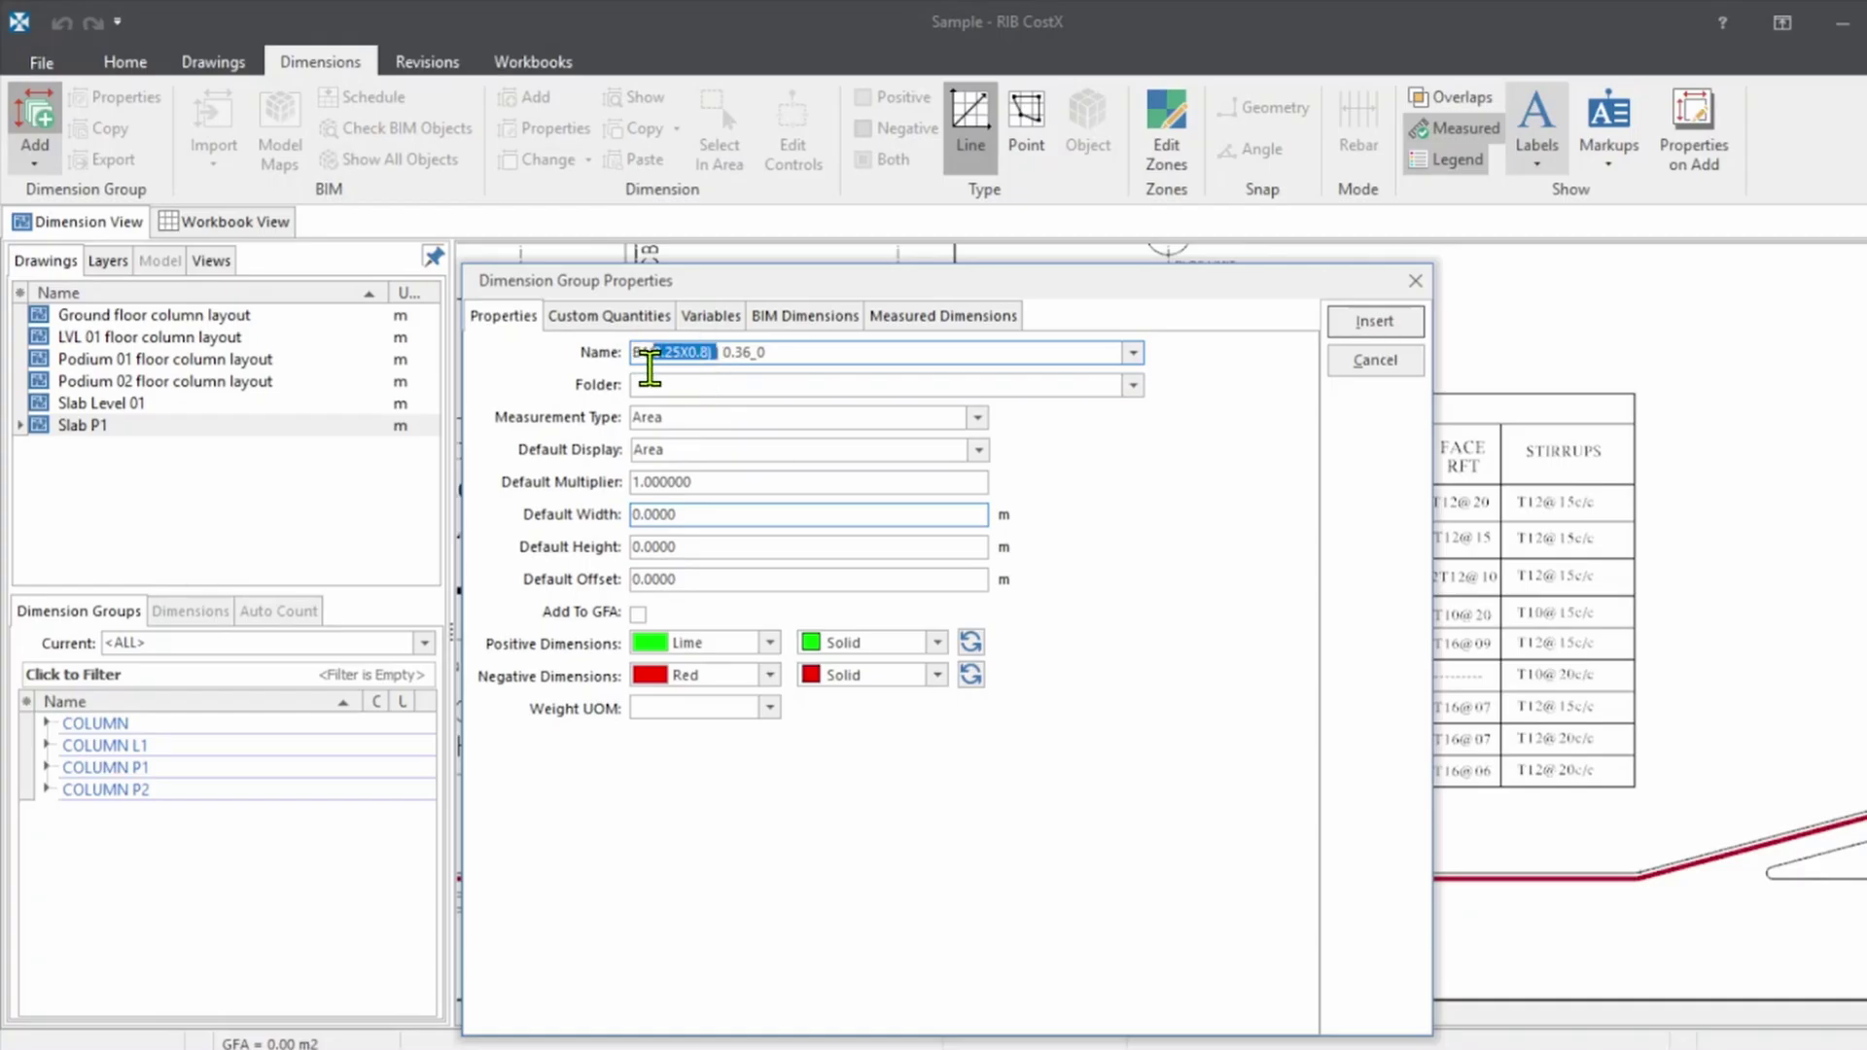
drag(769, 353, 720, 355)
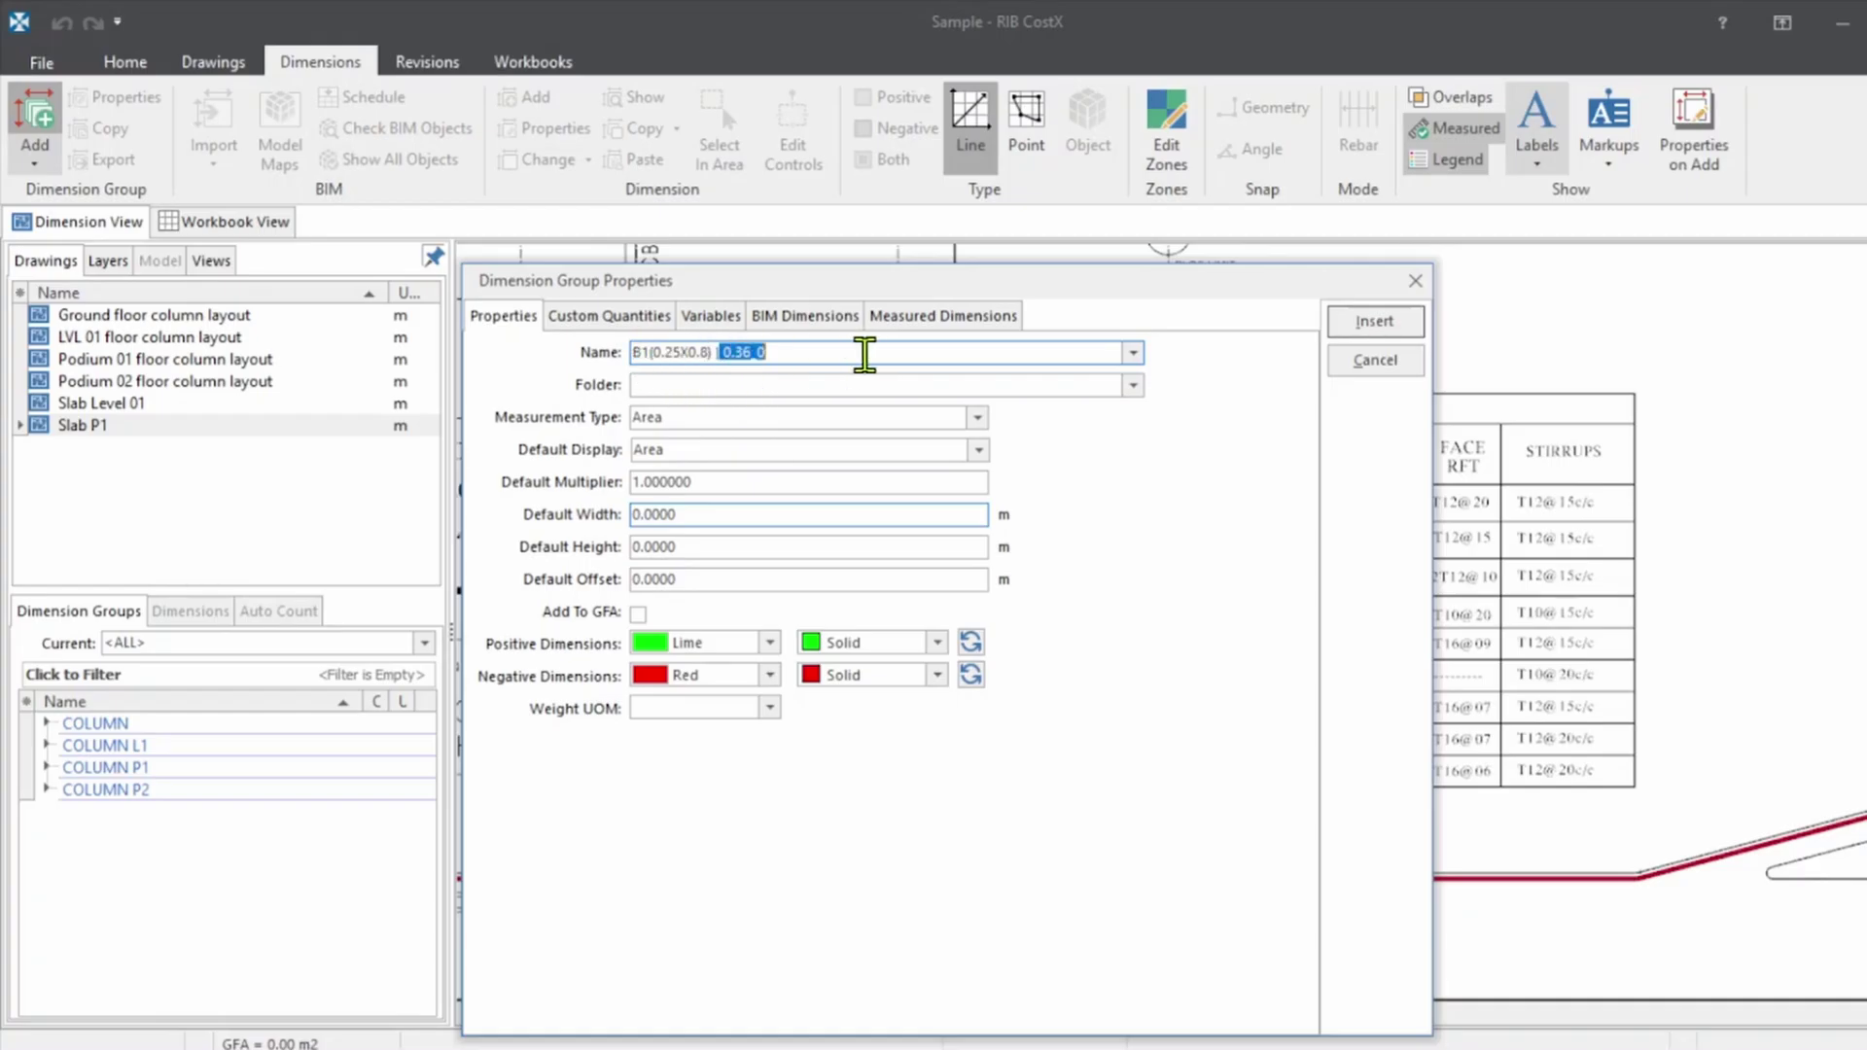
key(Tab)
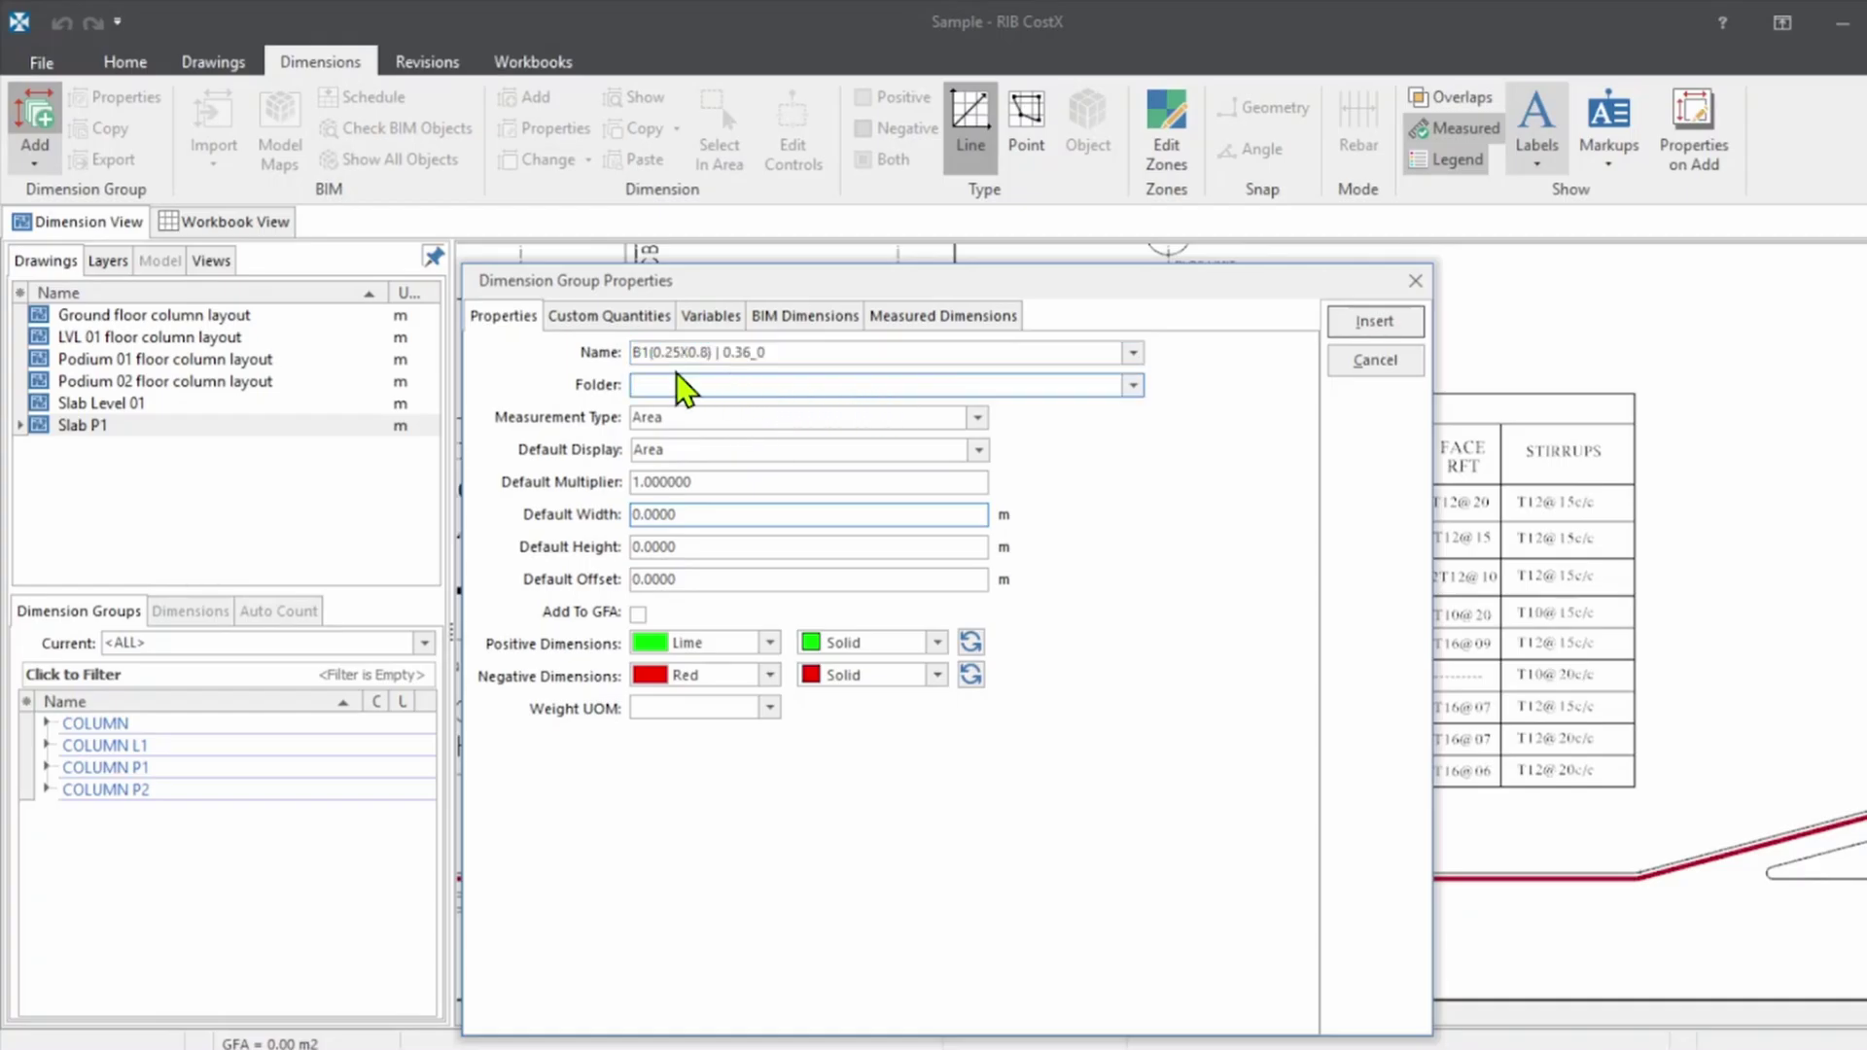
Assign the new B1 dimension group to a BEAM P1 folder and set its measurement type to Length
text(BEAM)
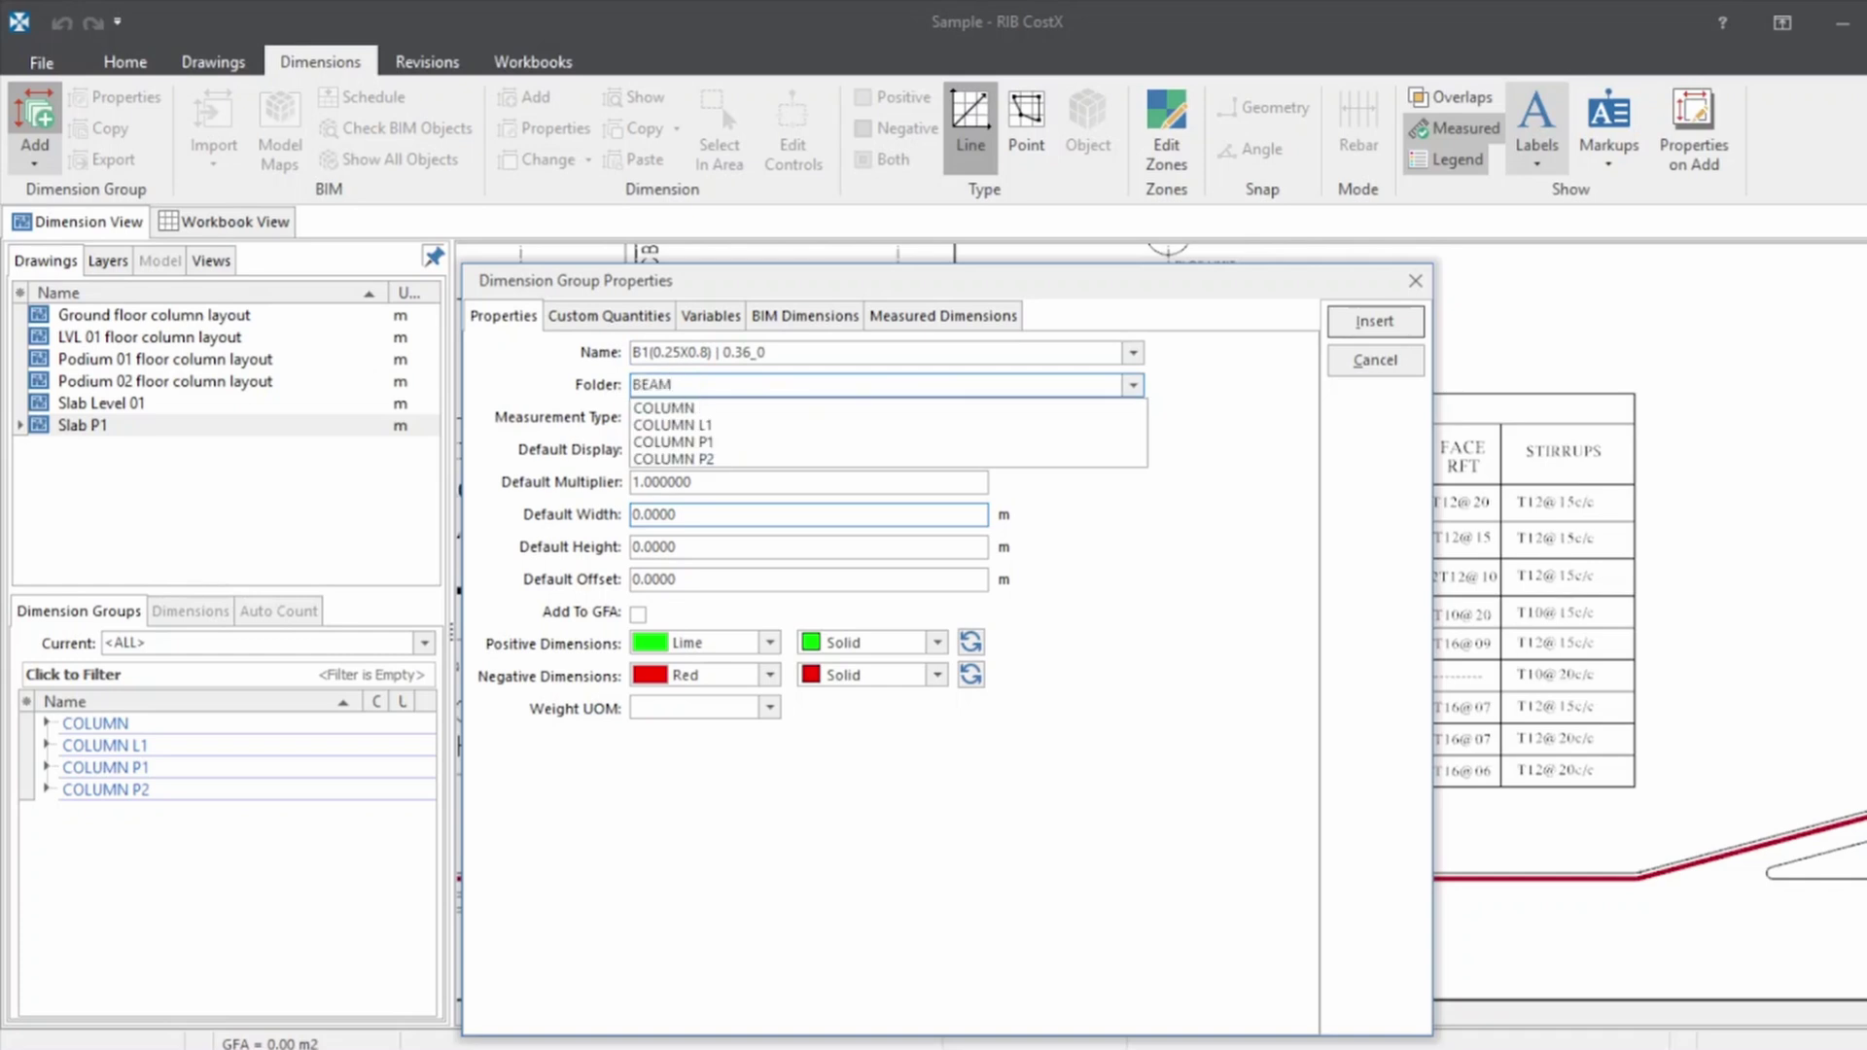
text( P1)
click(1332, 669)
click(918, 419)
click(924, 426)
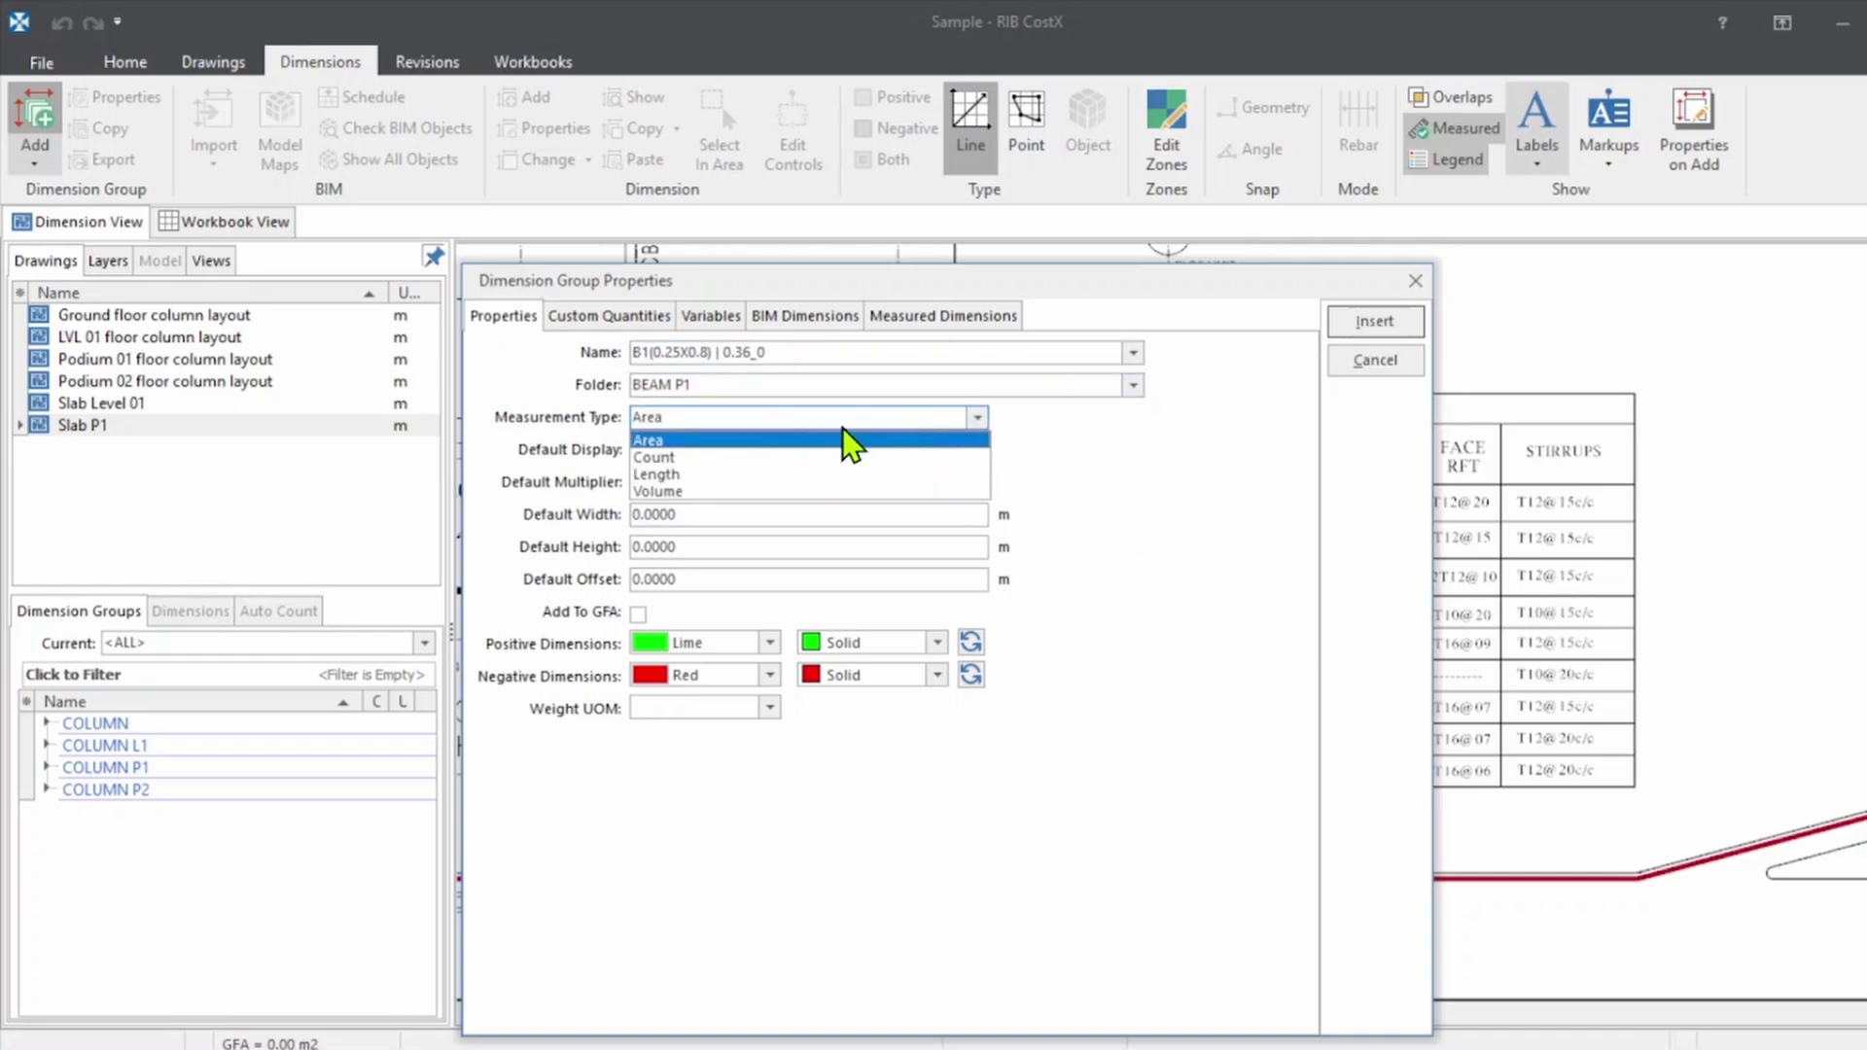
click(685, 475)
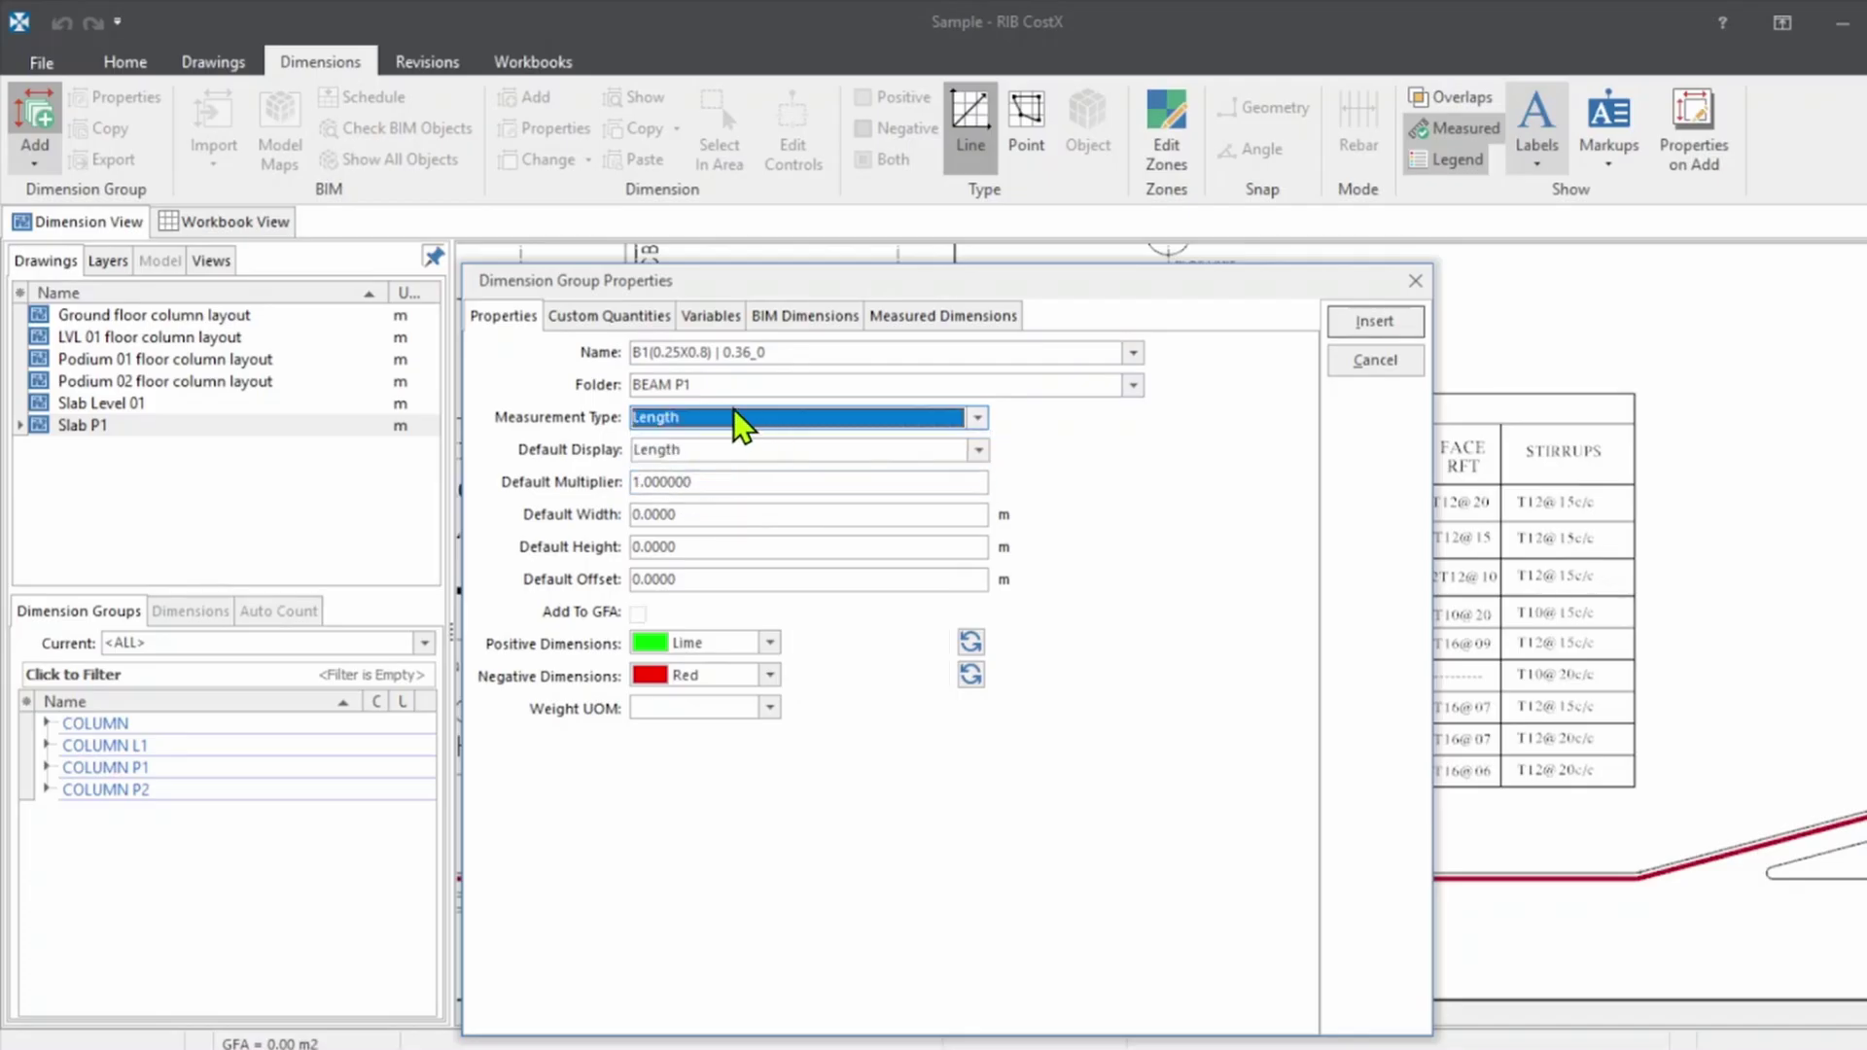
drag(654, 352, 708, 352)
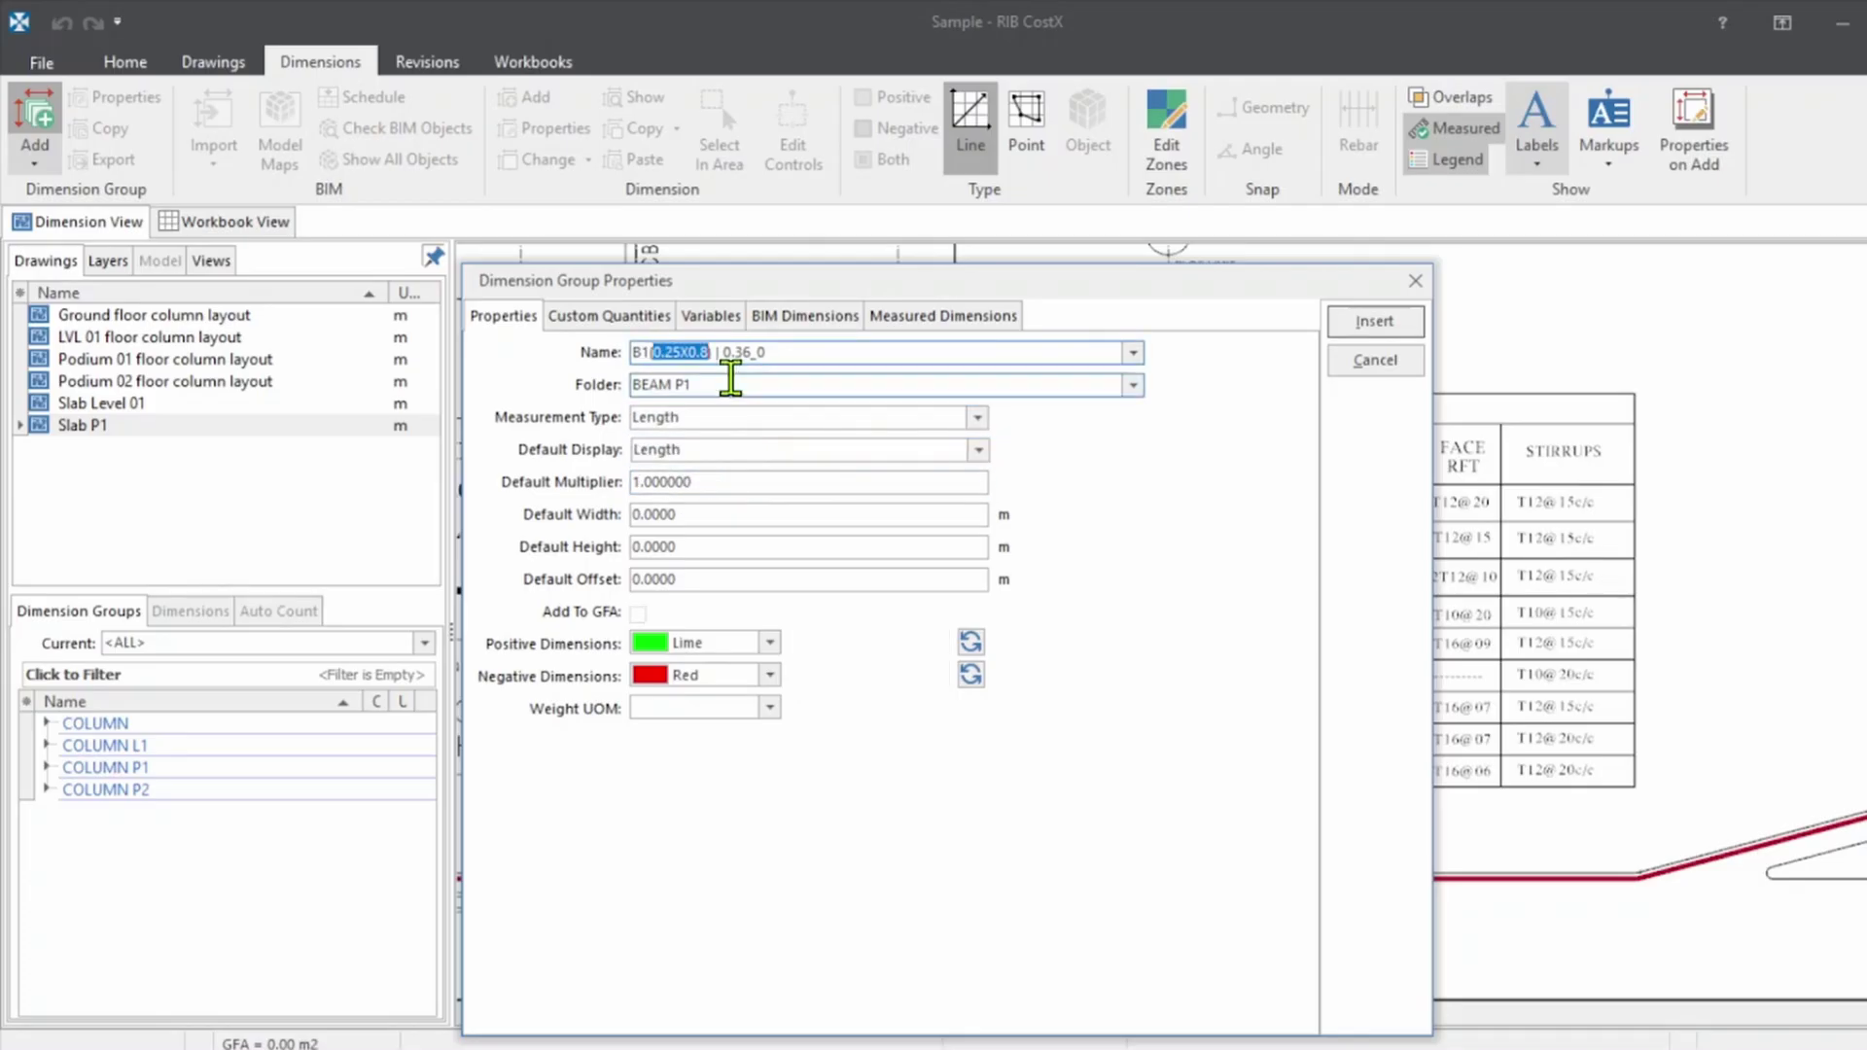
Set the positive dimension colour to Blue and insert the B1(0.25X0.8) | 0.36_0 group
click(768, 643)
scroll(710, 778, up, 1)
scroll(715, 773, up, 2)
click(715, 687)
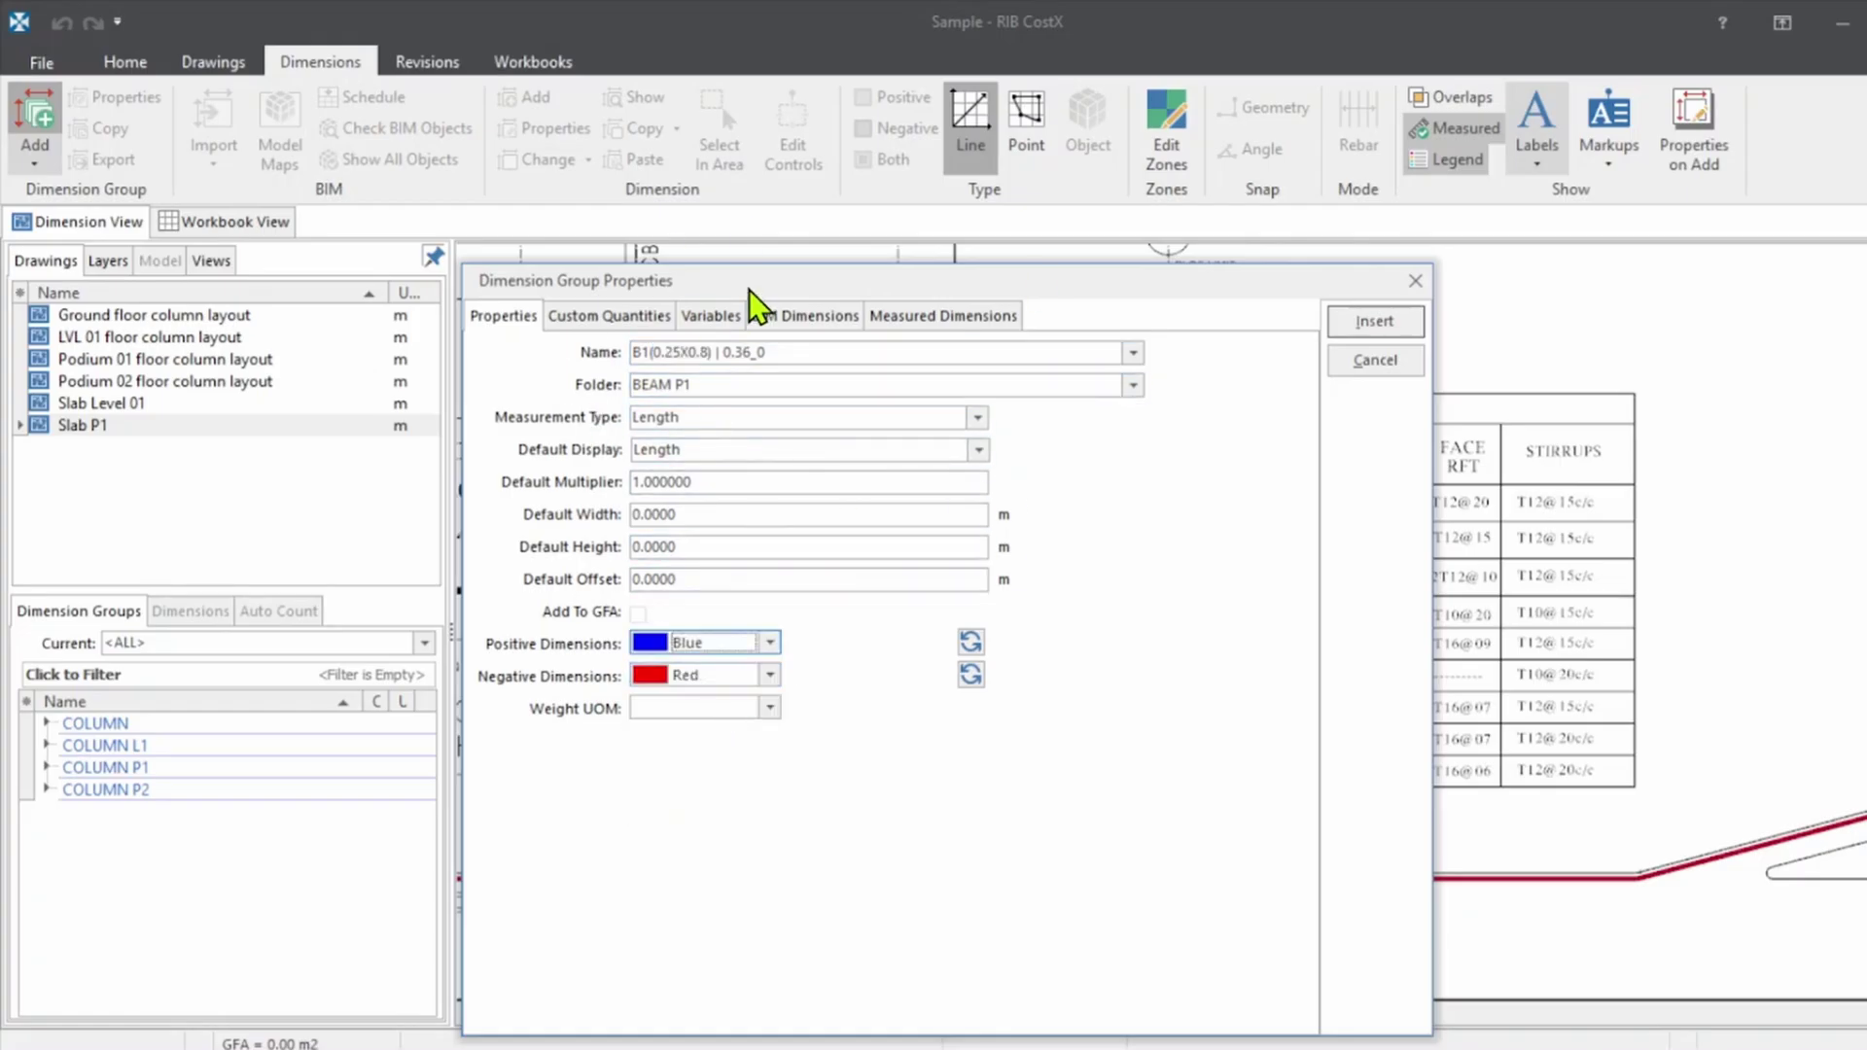
drag(749, 290, 950, 229)
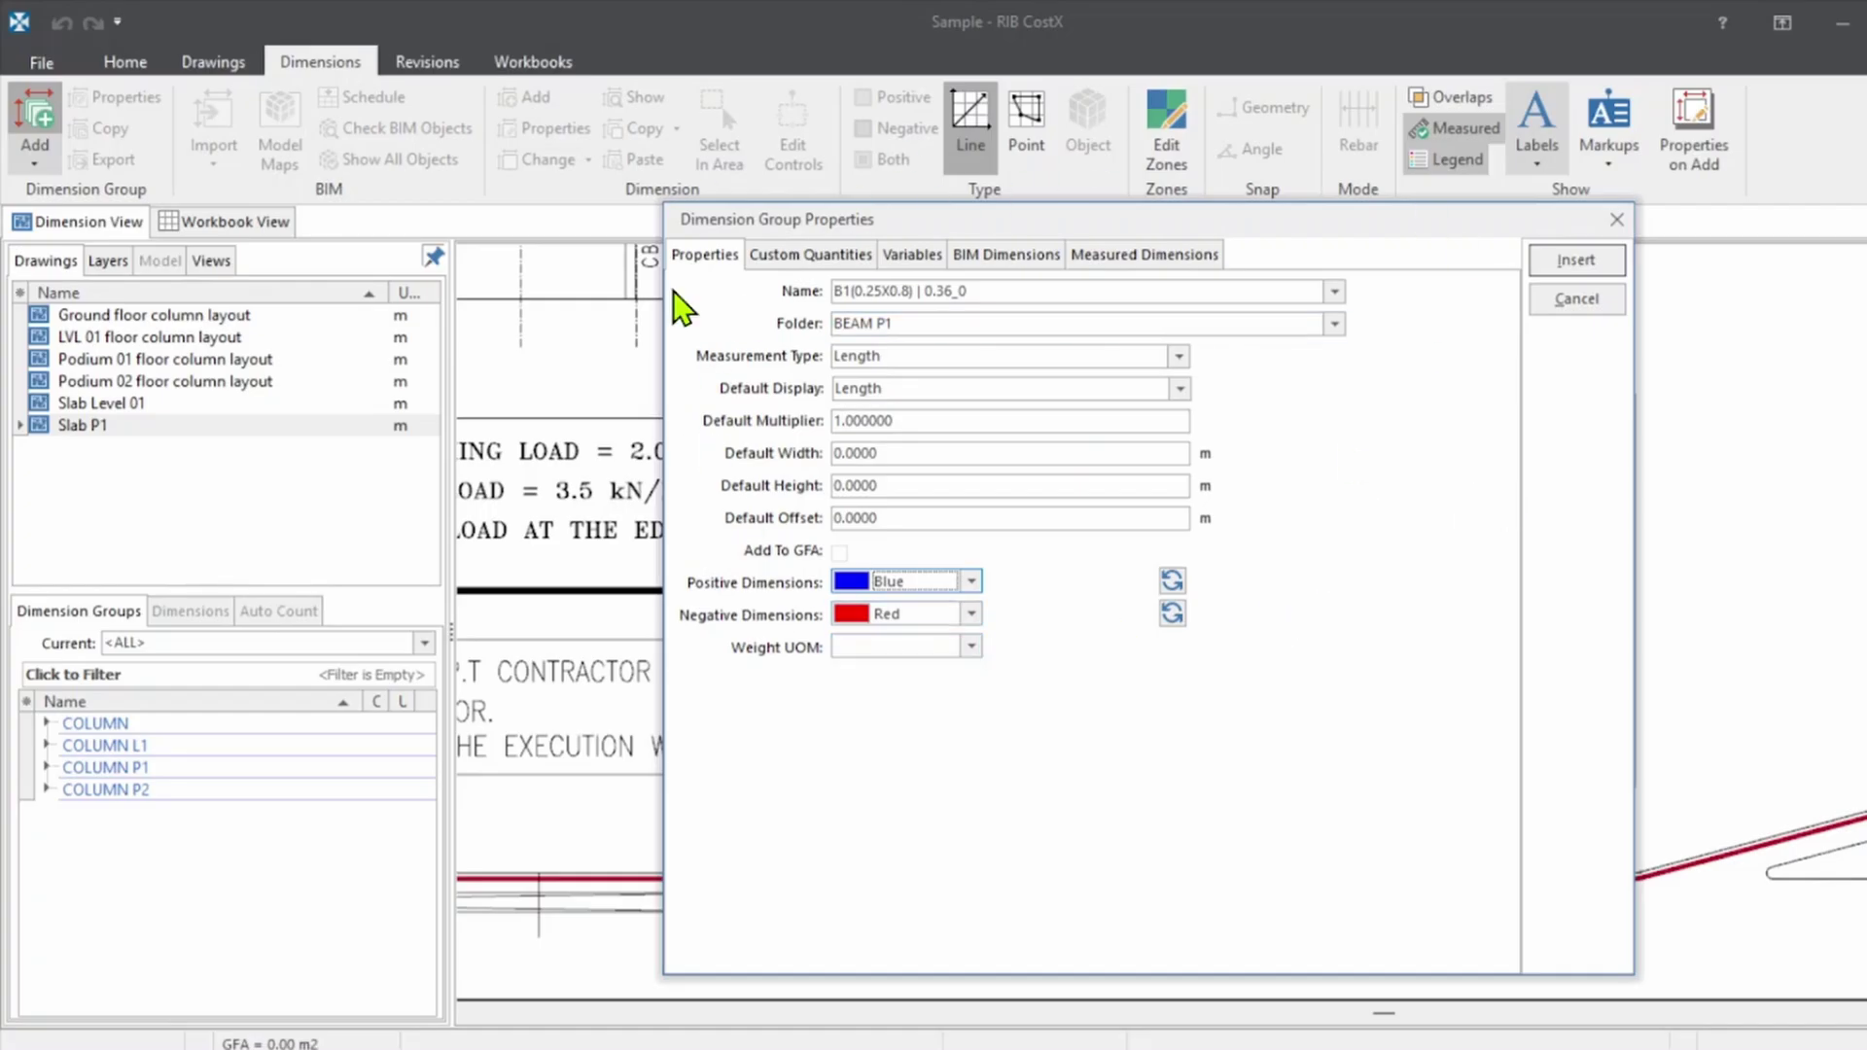
click(1540, 262)
Measure the first B1 beam on grid A in point mode, between the wall faces near grids 2 and 3
scroll(1136, 544, down, 5)
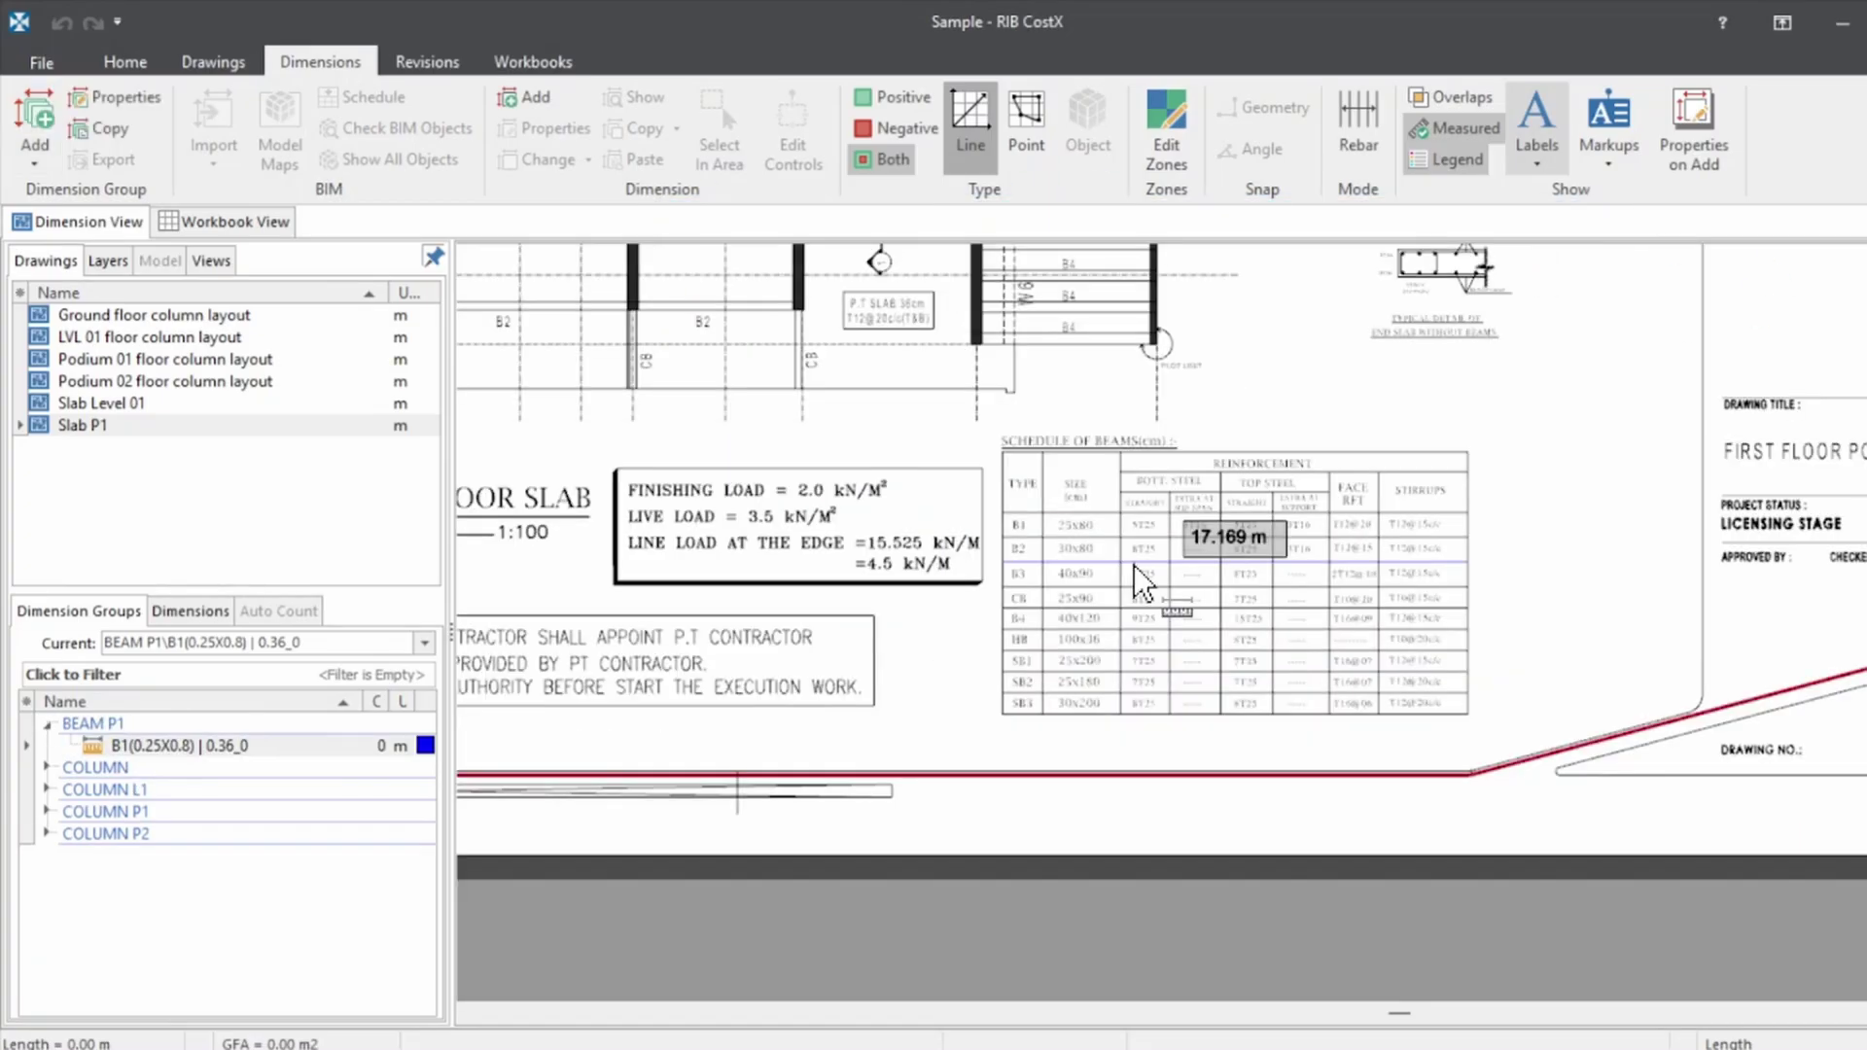
click(1026, 126)
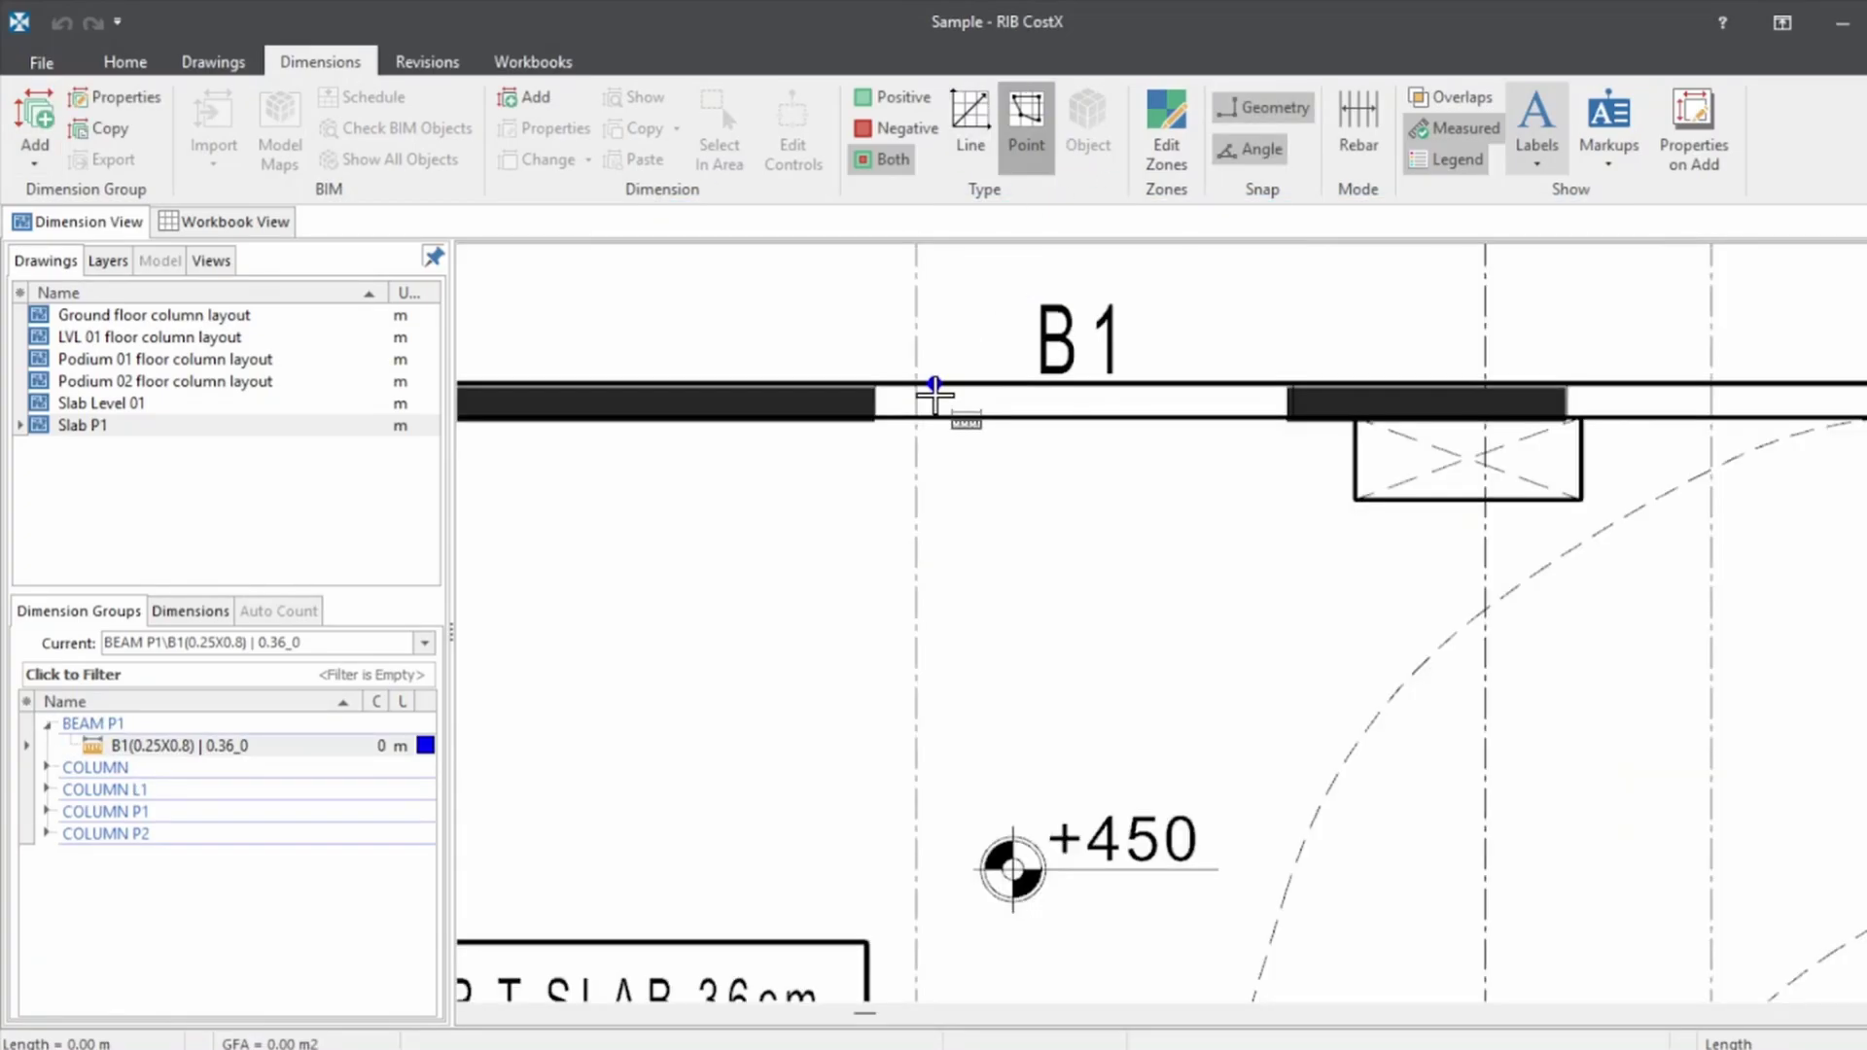
scroll(935, 396, up, 2)
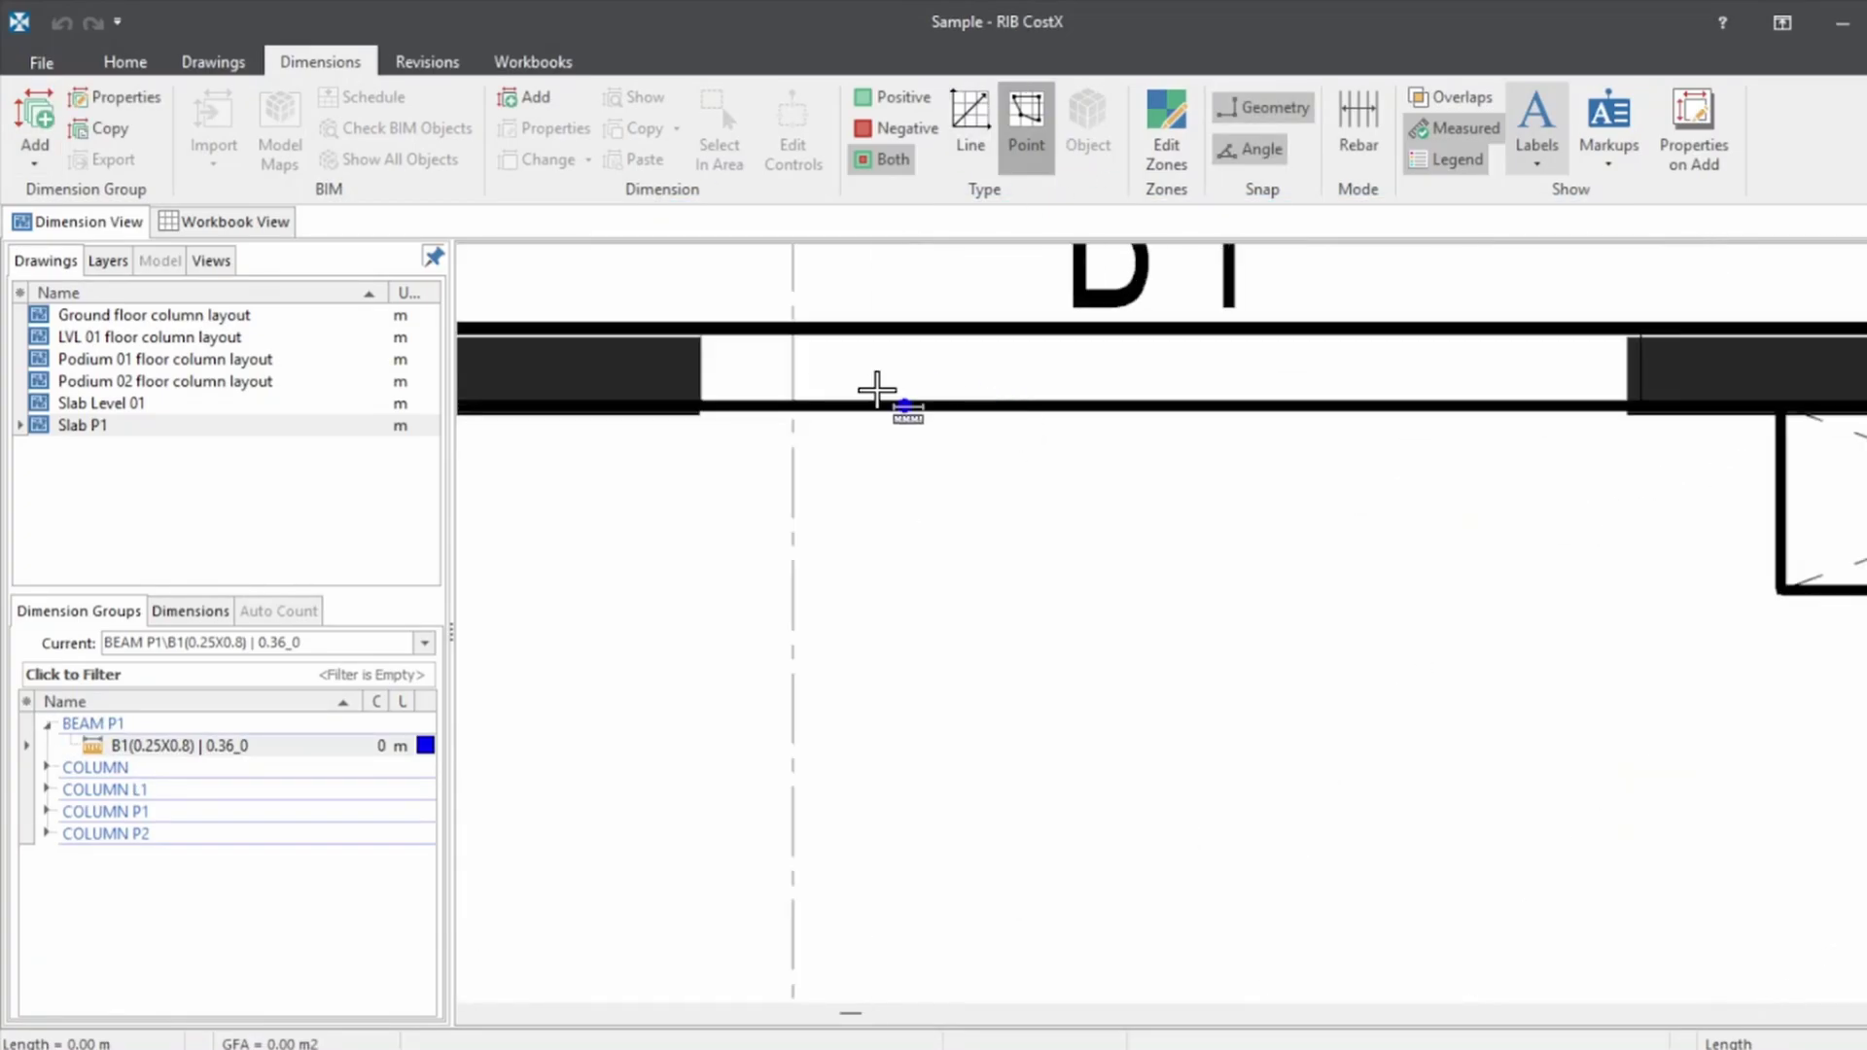
scroll(668, 359, down, 2)
scroll(667, 359, up, 3)
scroll(749, 593, up, 2)
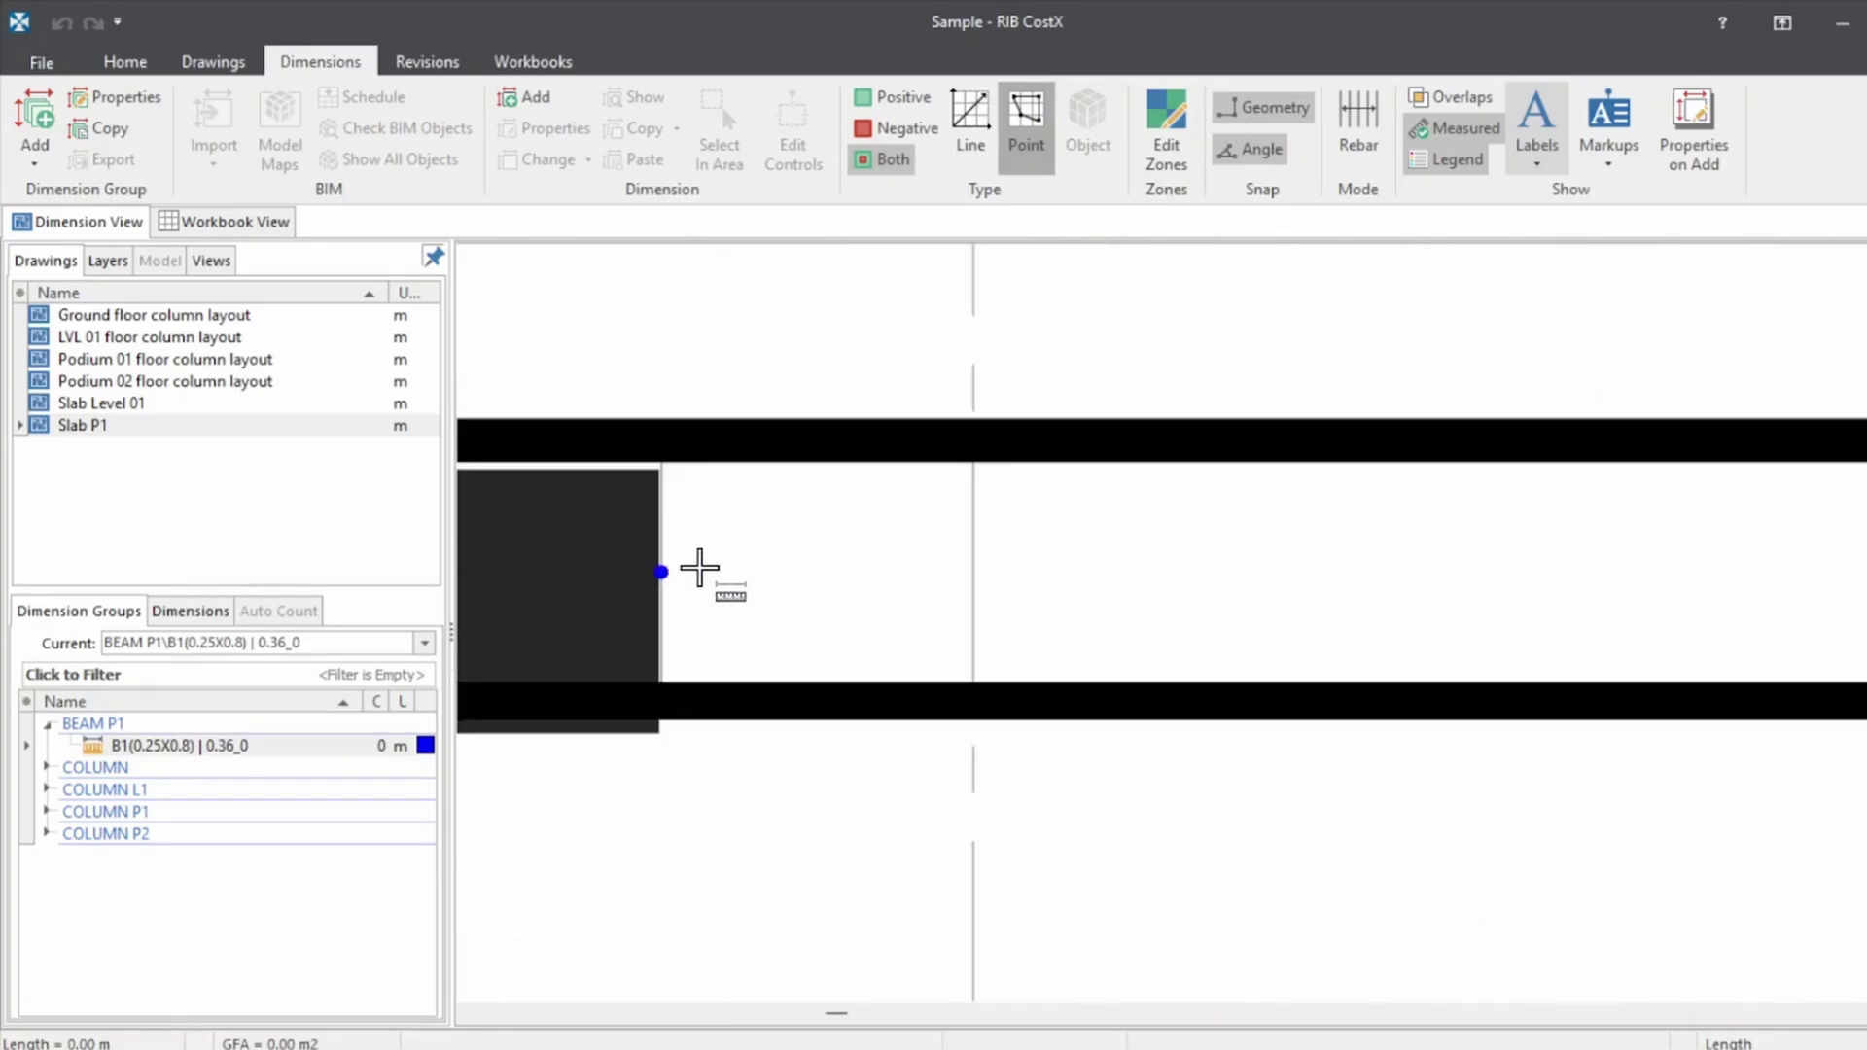
click(661, 556)
scroll(642, 544, down, 3)
scroll(1167, 574, up, 4)
click(1162, 589)
scroll(750, 467, down, 4)
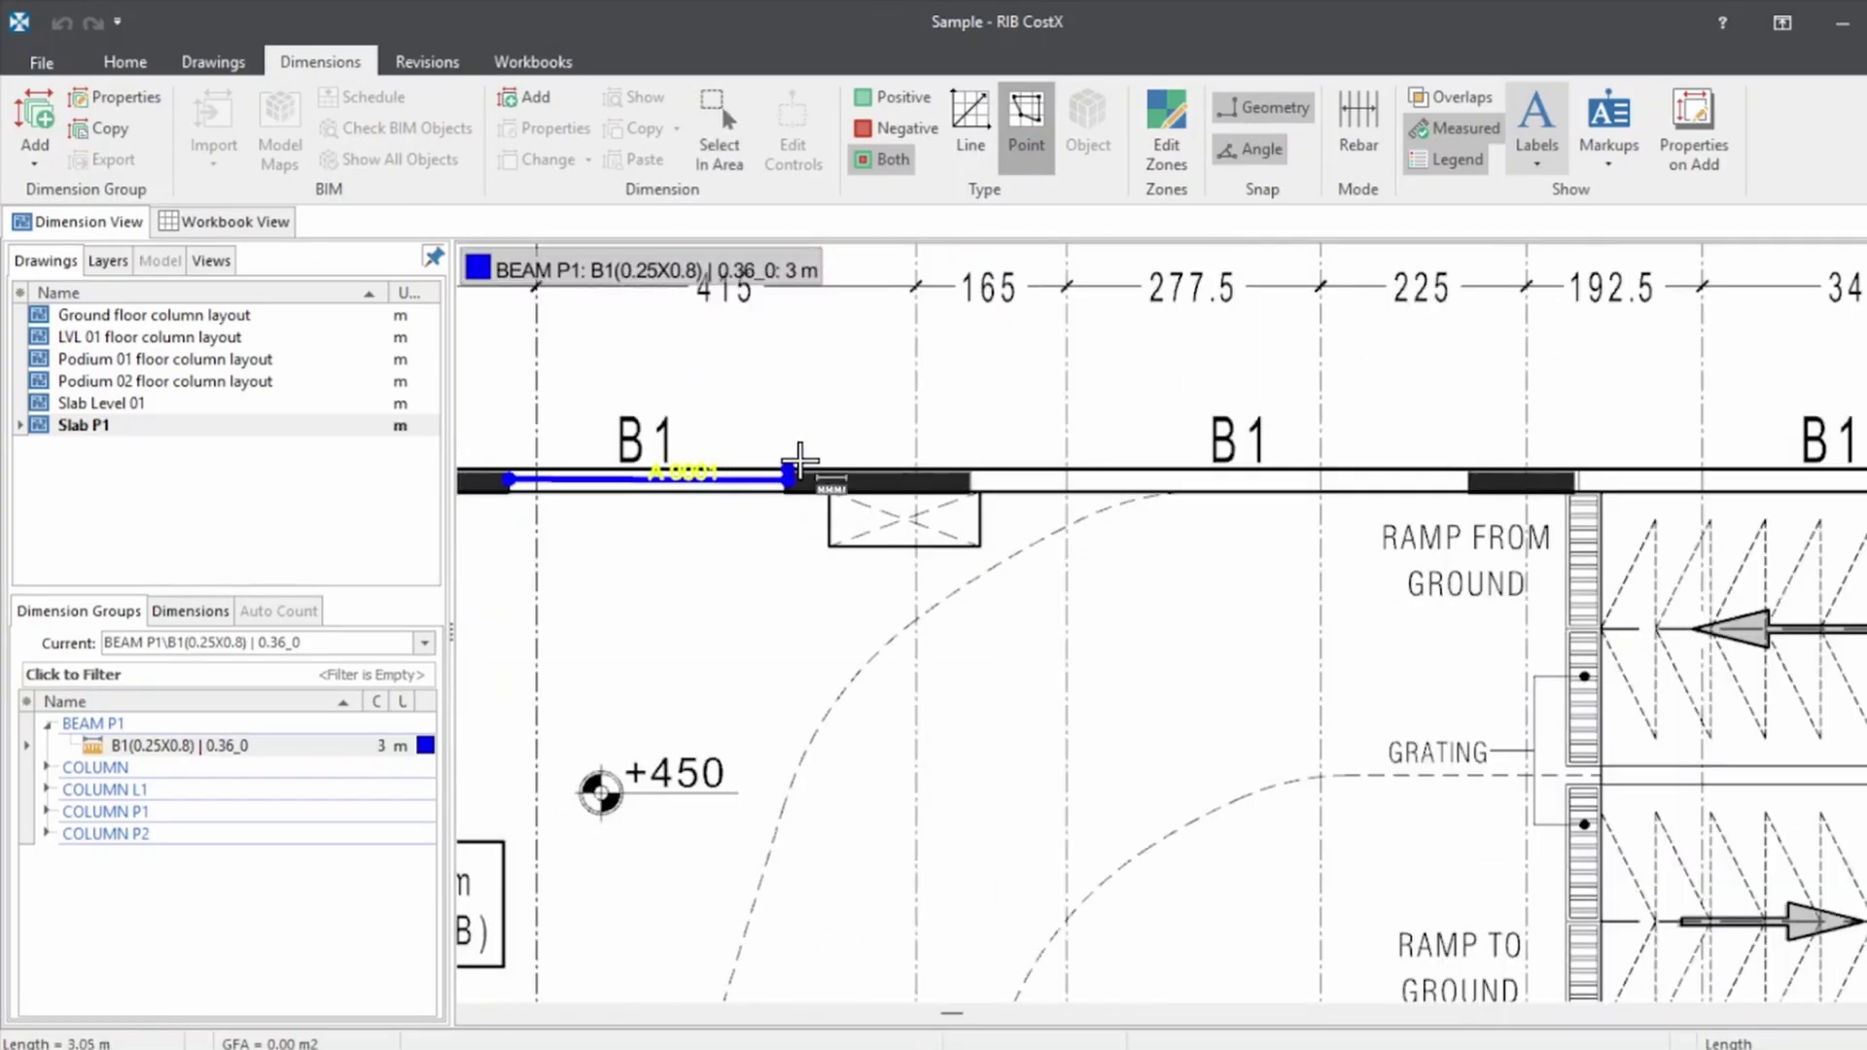
Measure the second B1 beam on grid A, from the wall near grid 3 to the wall near grid 6
scroll(1016, 487, up, 5)
scroll(1016, 486, down, 4)
scroll(1137, 428, down, 1)
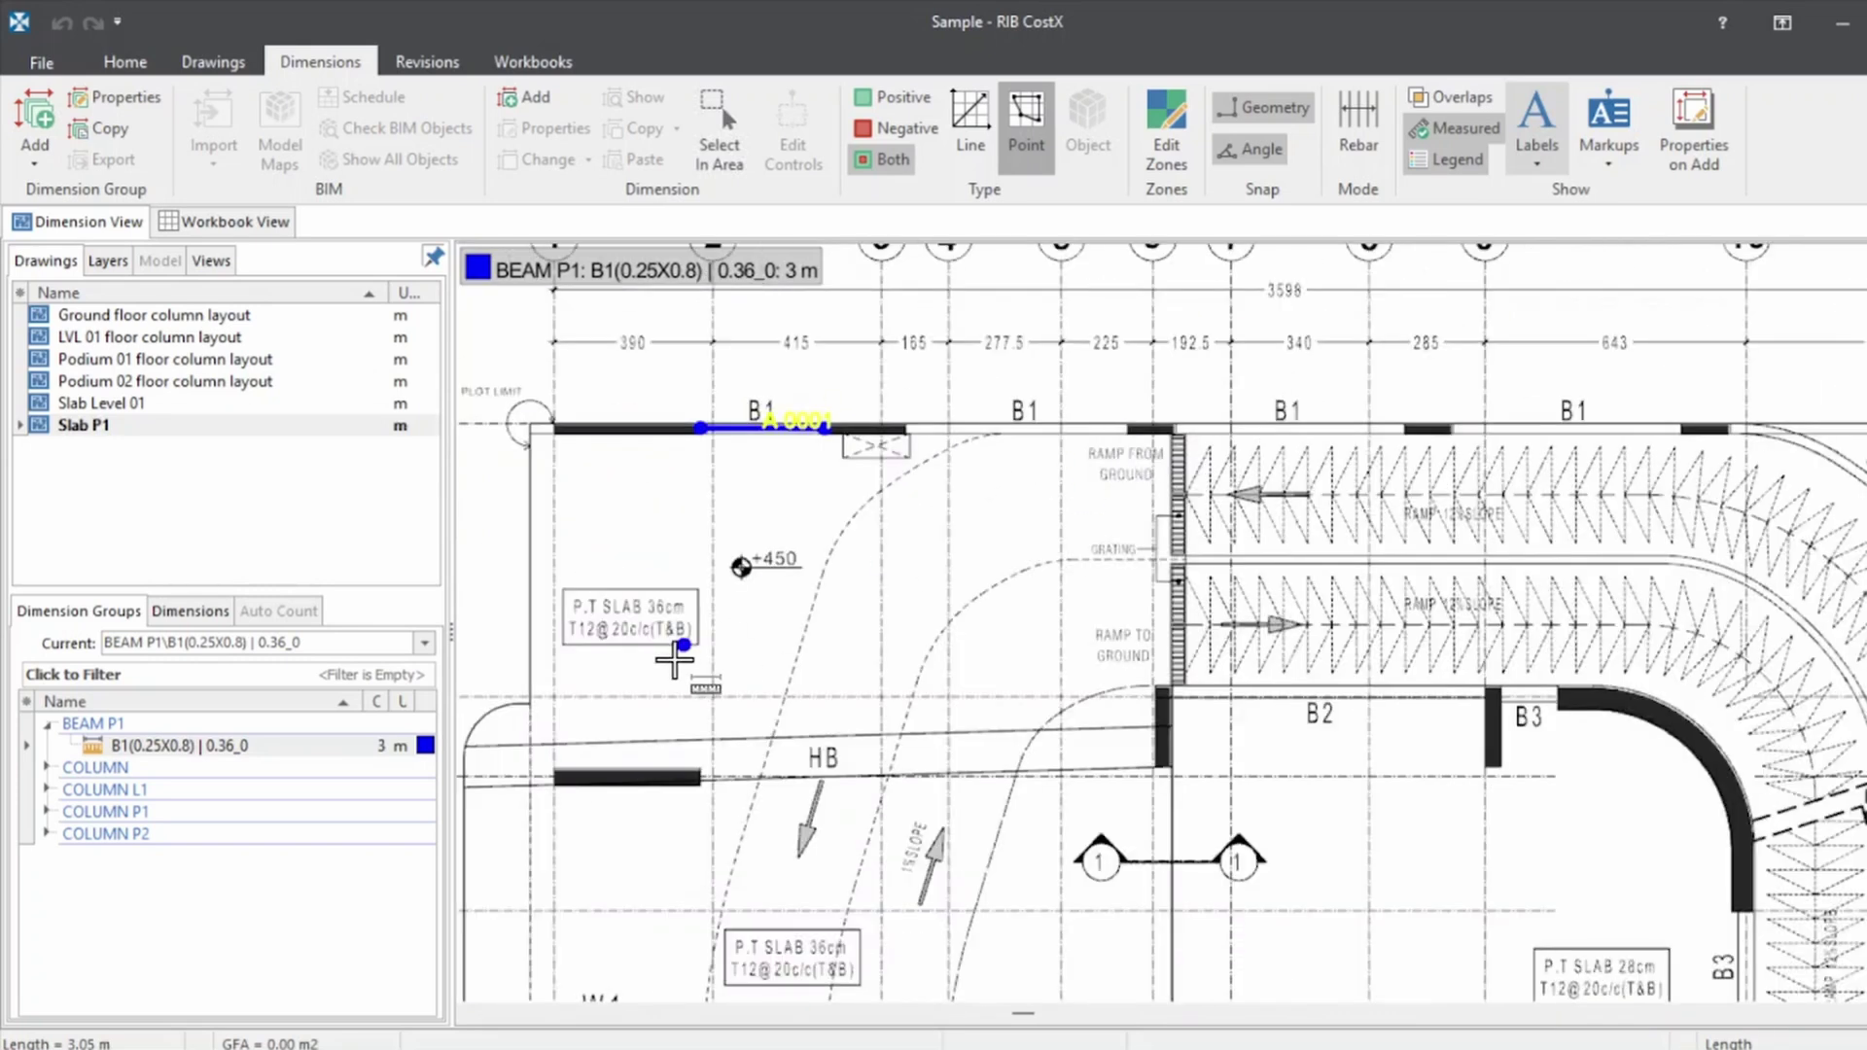
scroll(926, 397, up, 1)
scroll(979, 425, up, 1)
scroll(659, 458, up, 2)
scroll(881, 611, up, 1)
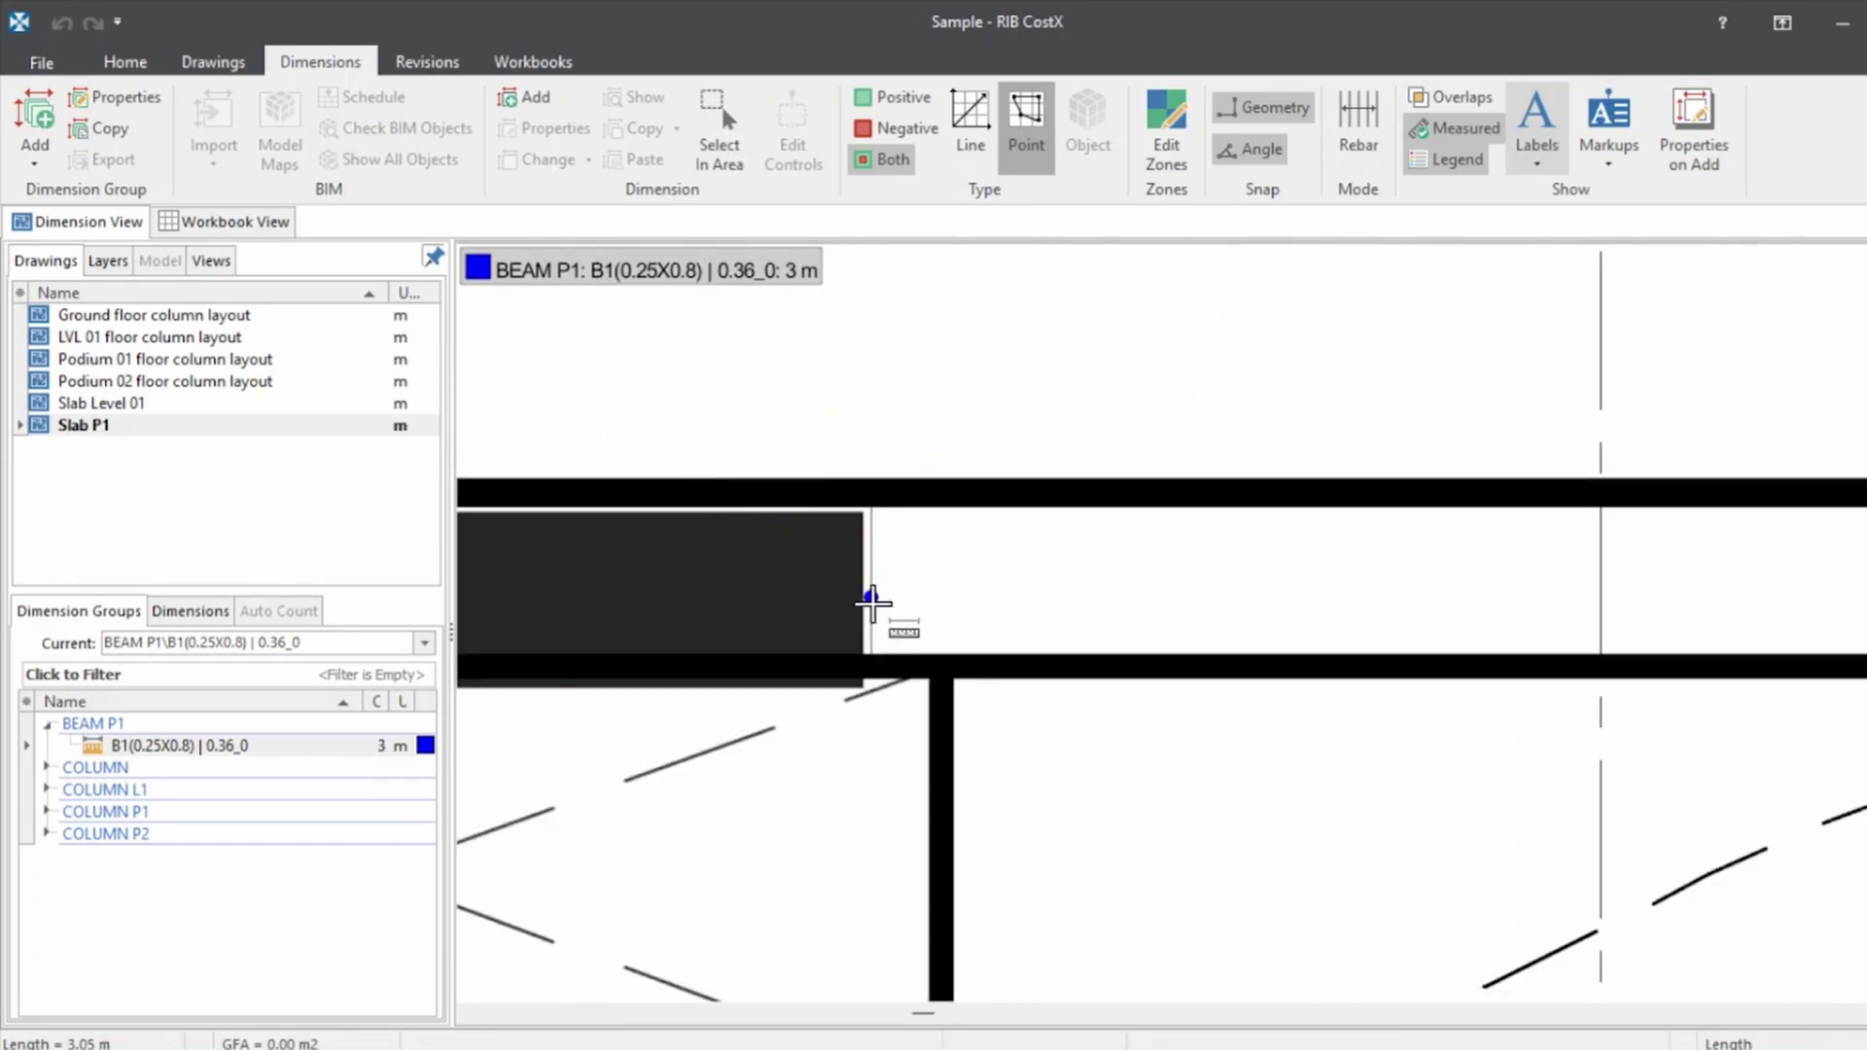
click(871, 582)
scroll(644, 518, down, 4)
scroll(1007, 521, up, 3)
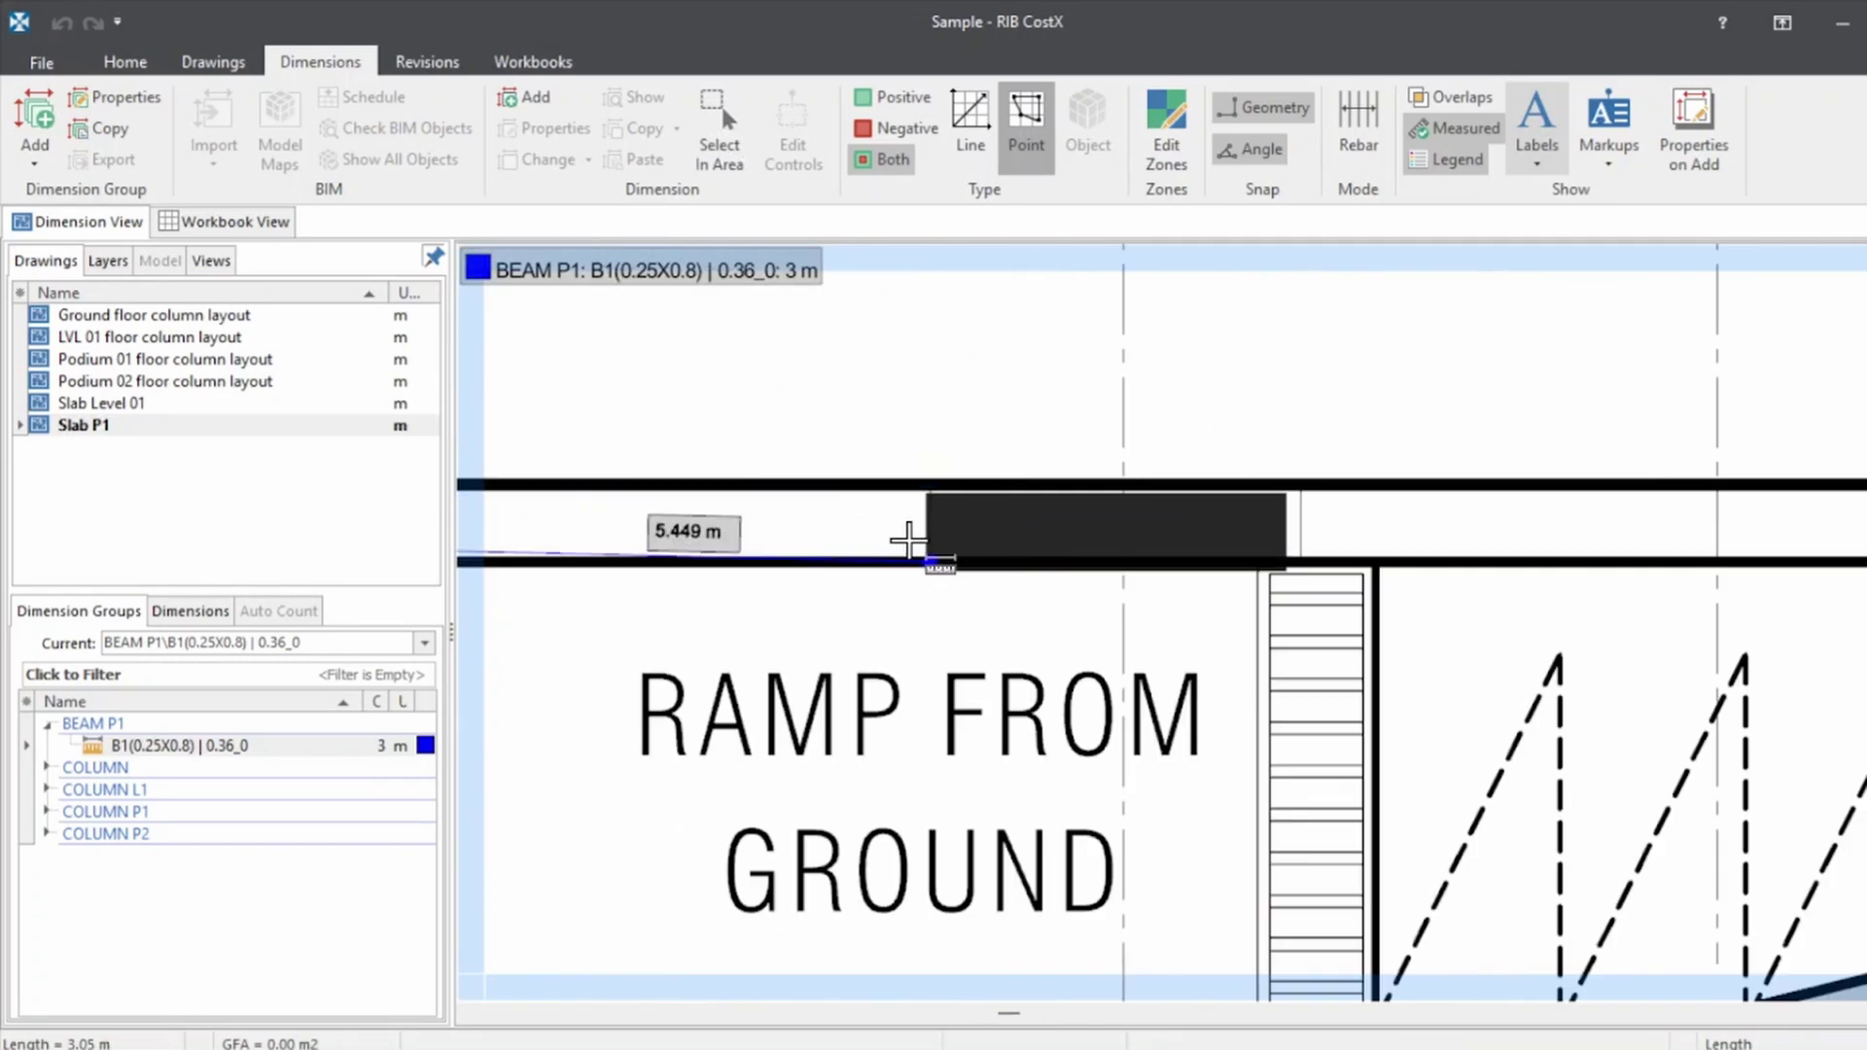
scroll(922, 528, up, 1)
double_click(954, 513)
scroll(762, 436, down, 3)
scroll(730, 425, down, 4)
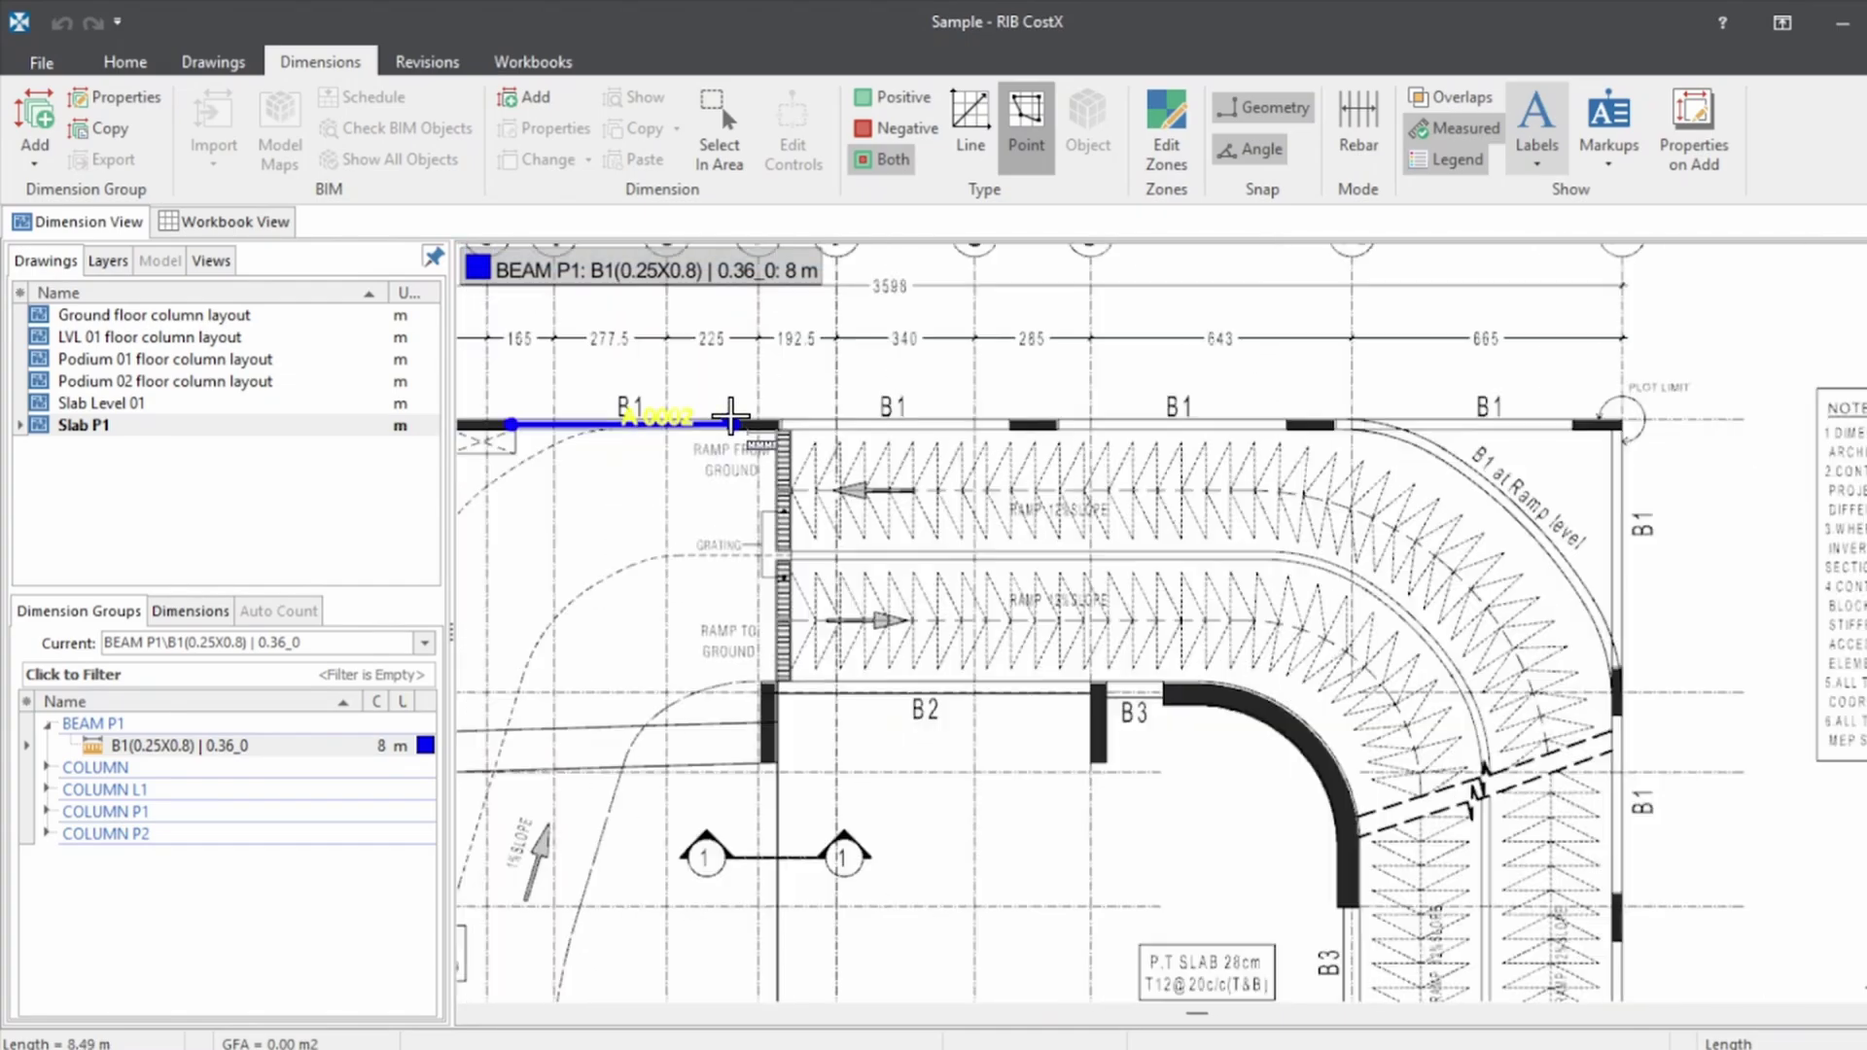
Examine the B1 beams bordering the ramp along grids A and 11 and the slab condition beside them
scroll(1015, 516, up, 2)
scroll(1015, 515, up, 2)
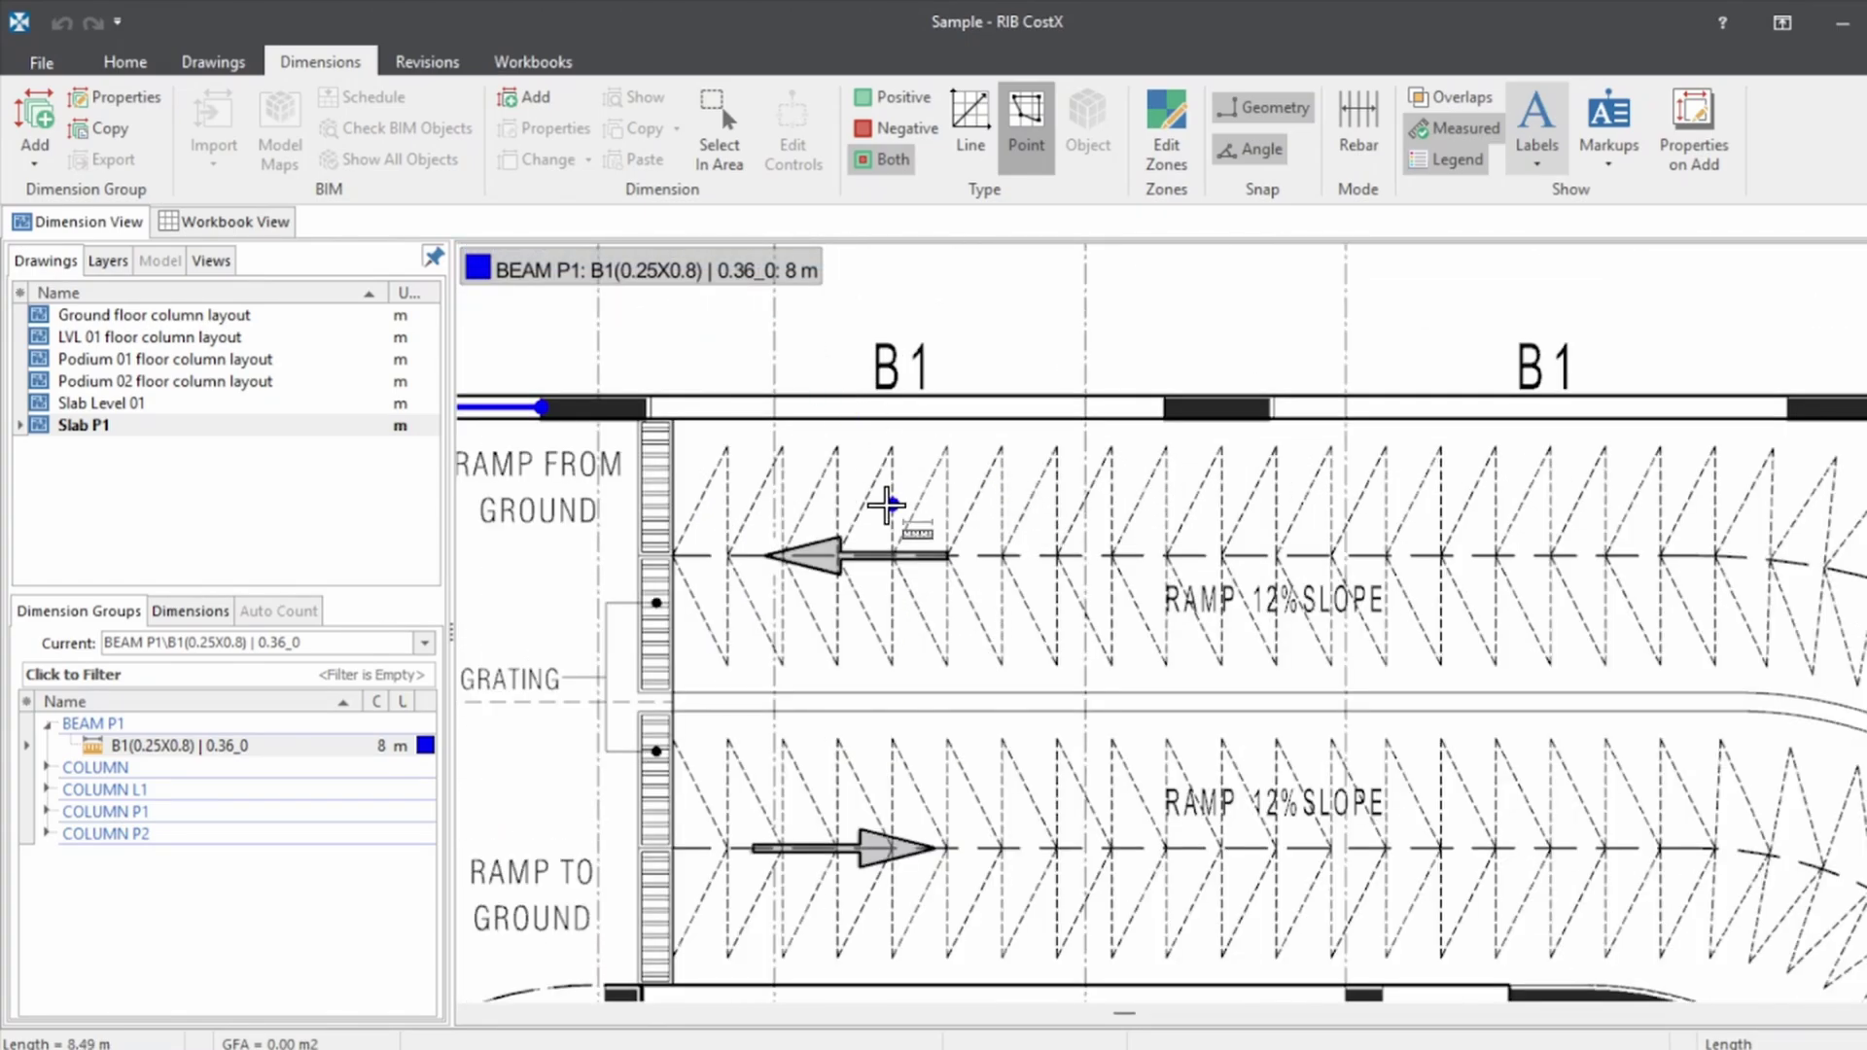
scroll(759, 472, down, 4)
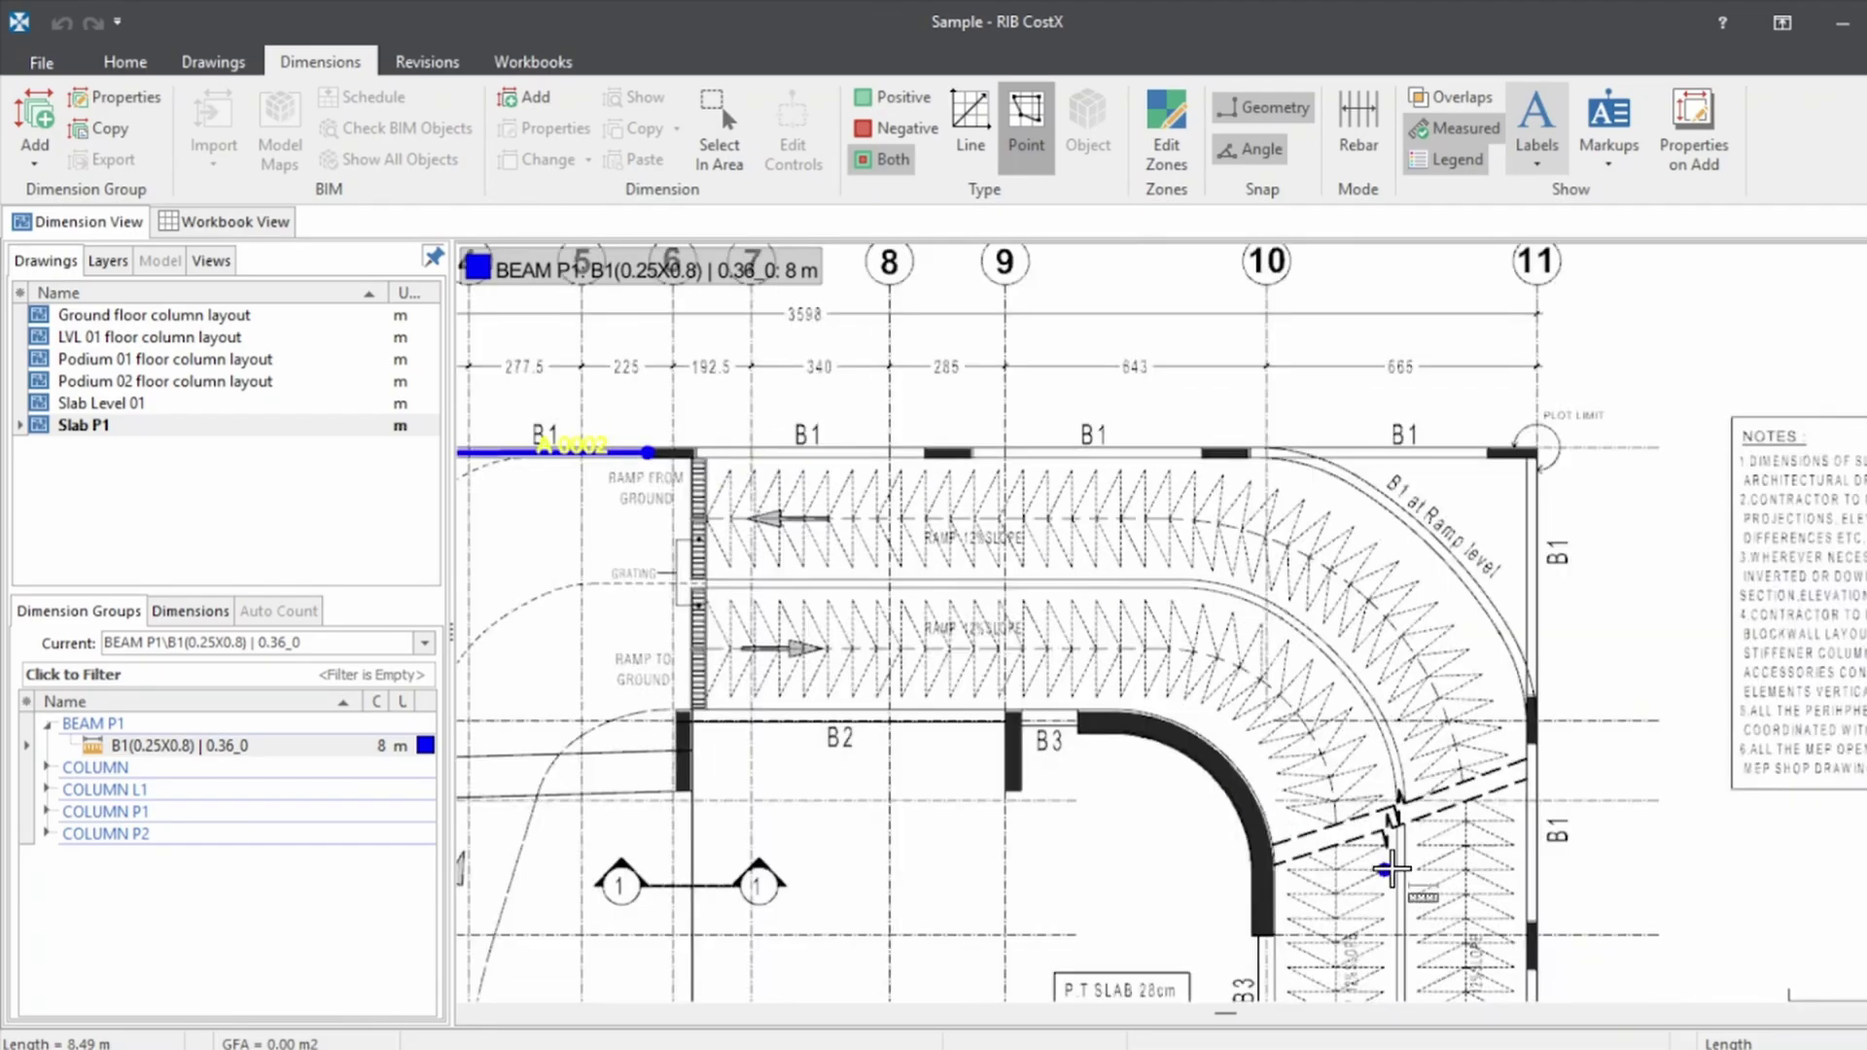
scroll(822, 487, up, 6)
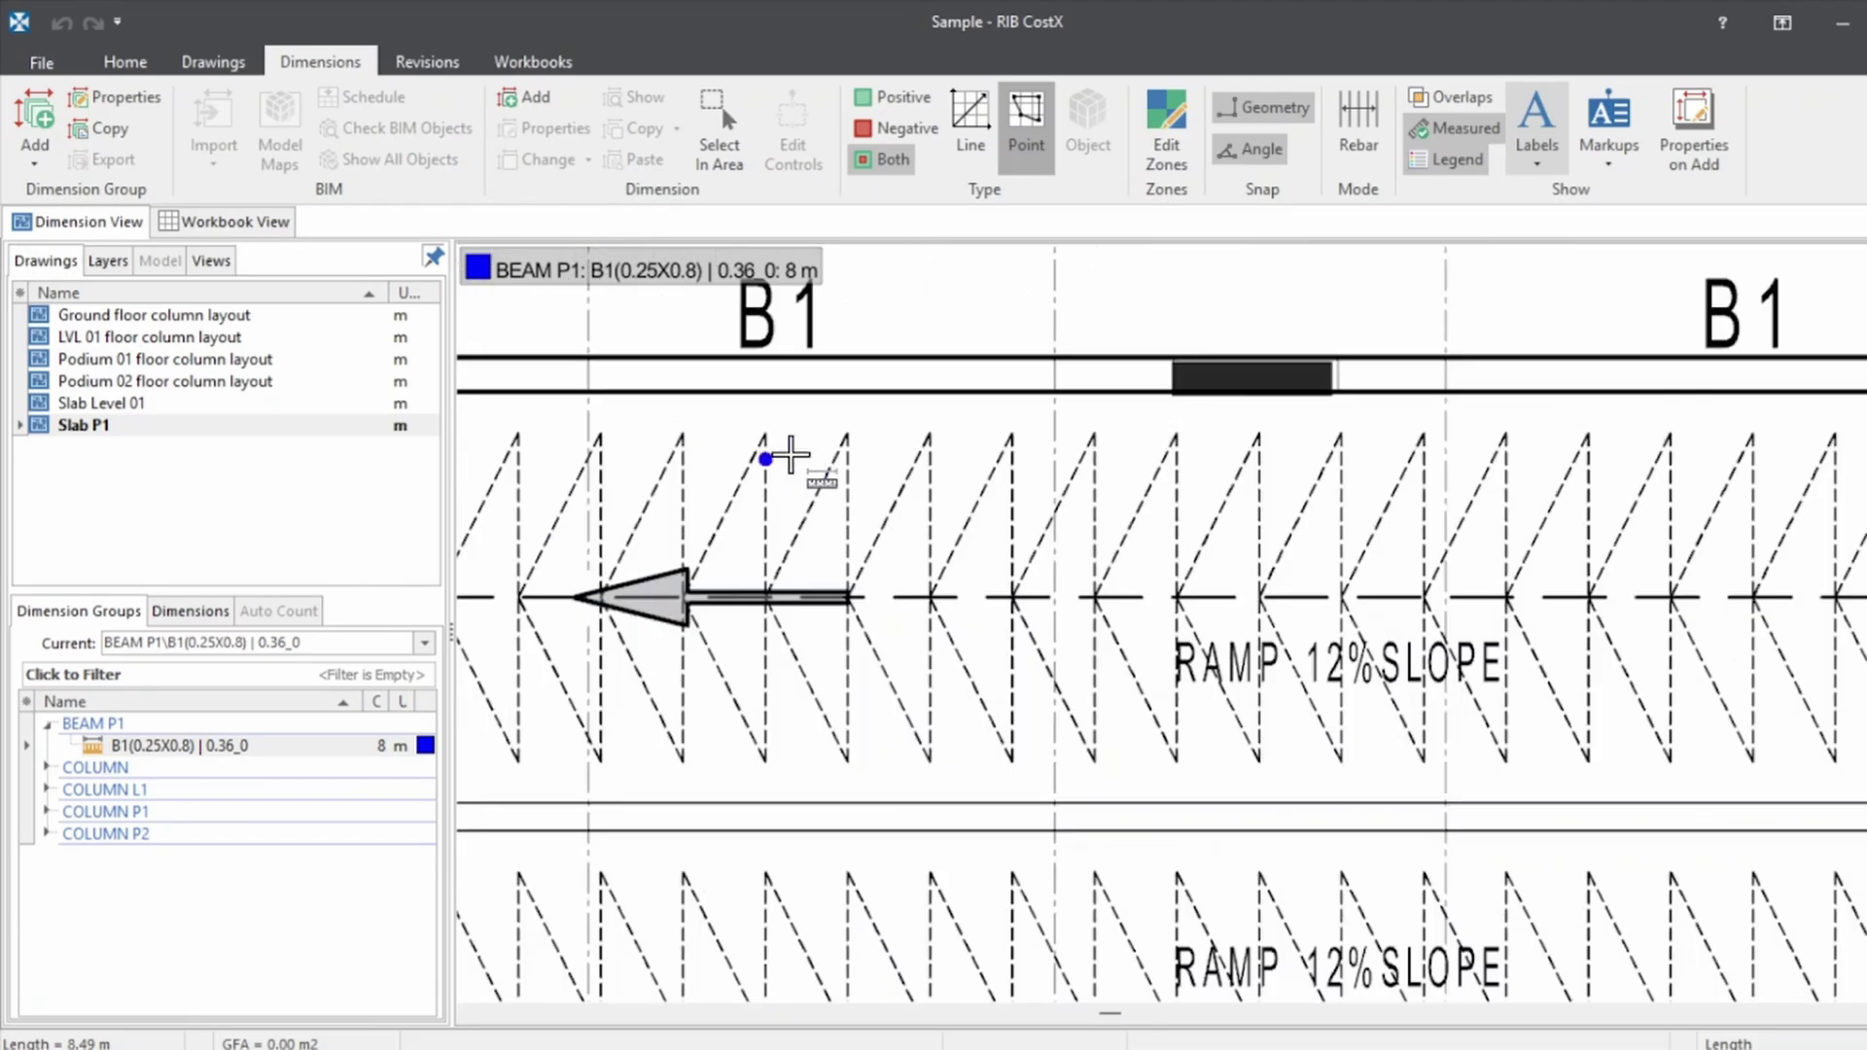
scroll(769, 442, down, 4)
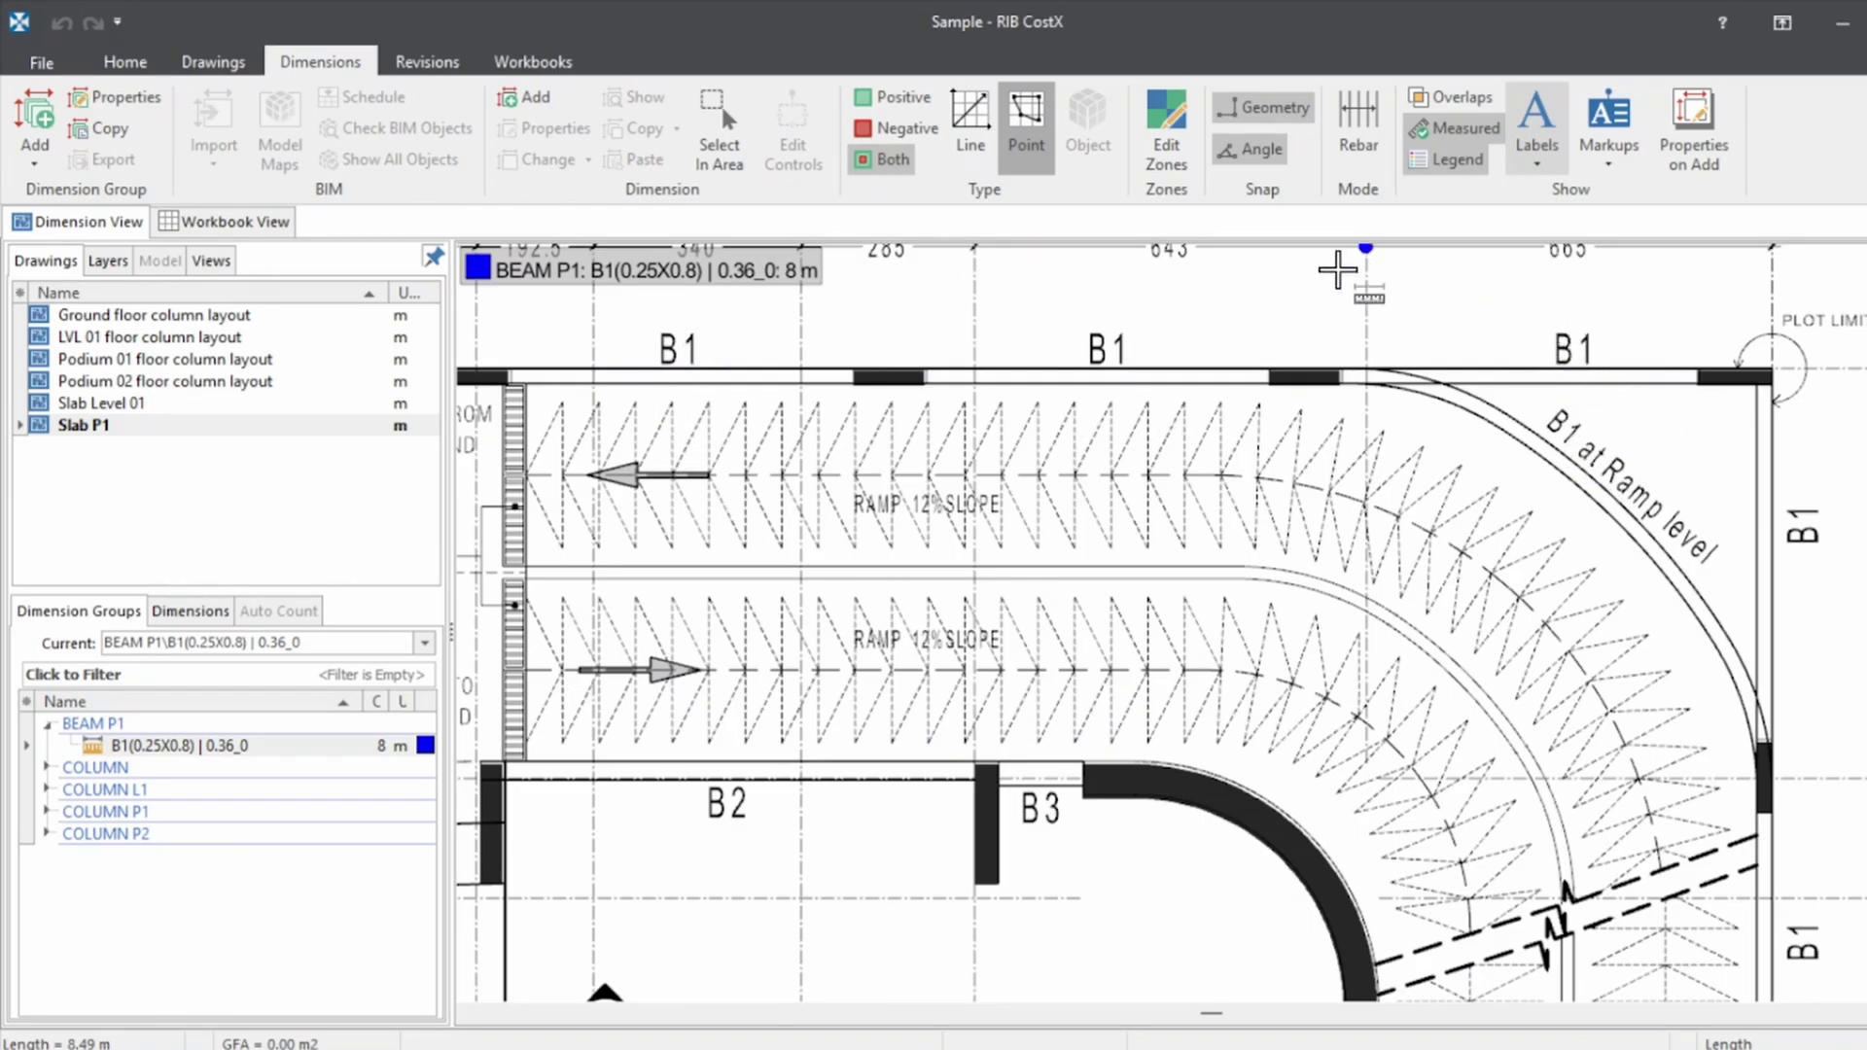
scroll(1566, 398, down, 2)
scroll(1459, 418, down, 2)
scroll(1517, 574, down, 1)
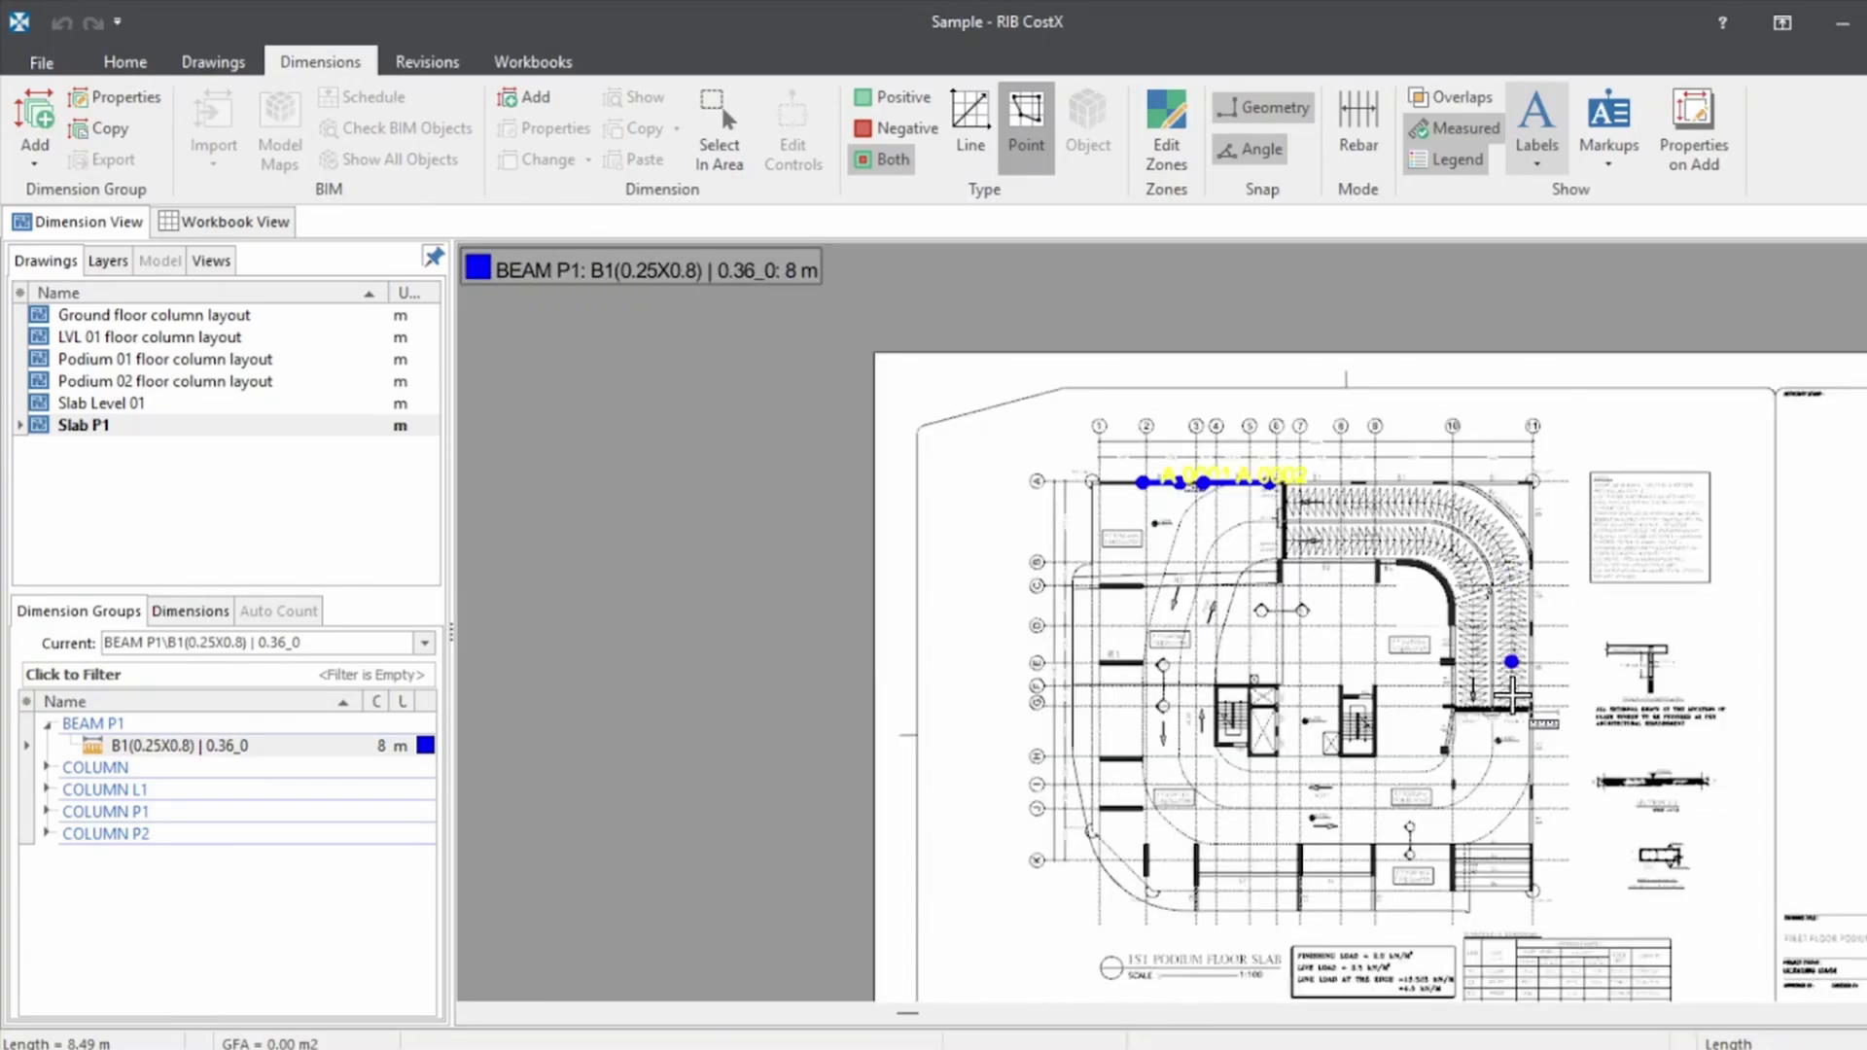
scroll(1293, 486, up, 5)
scroll(997, 350, down, 3)
scroll(1118, 462, down, 1)
scroll(1067, 496, up, 4)
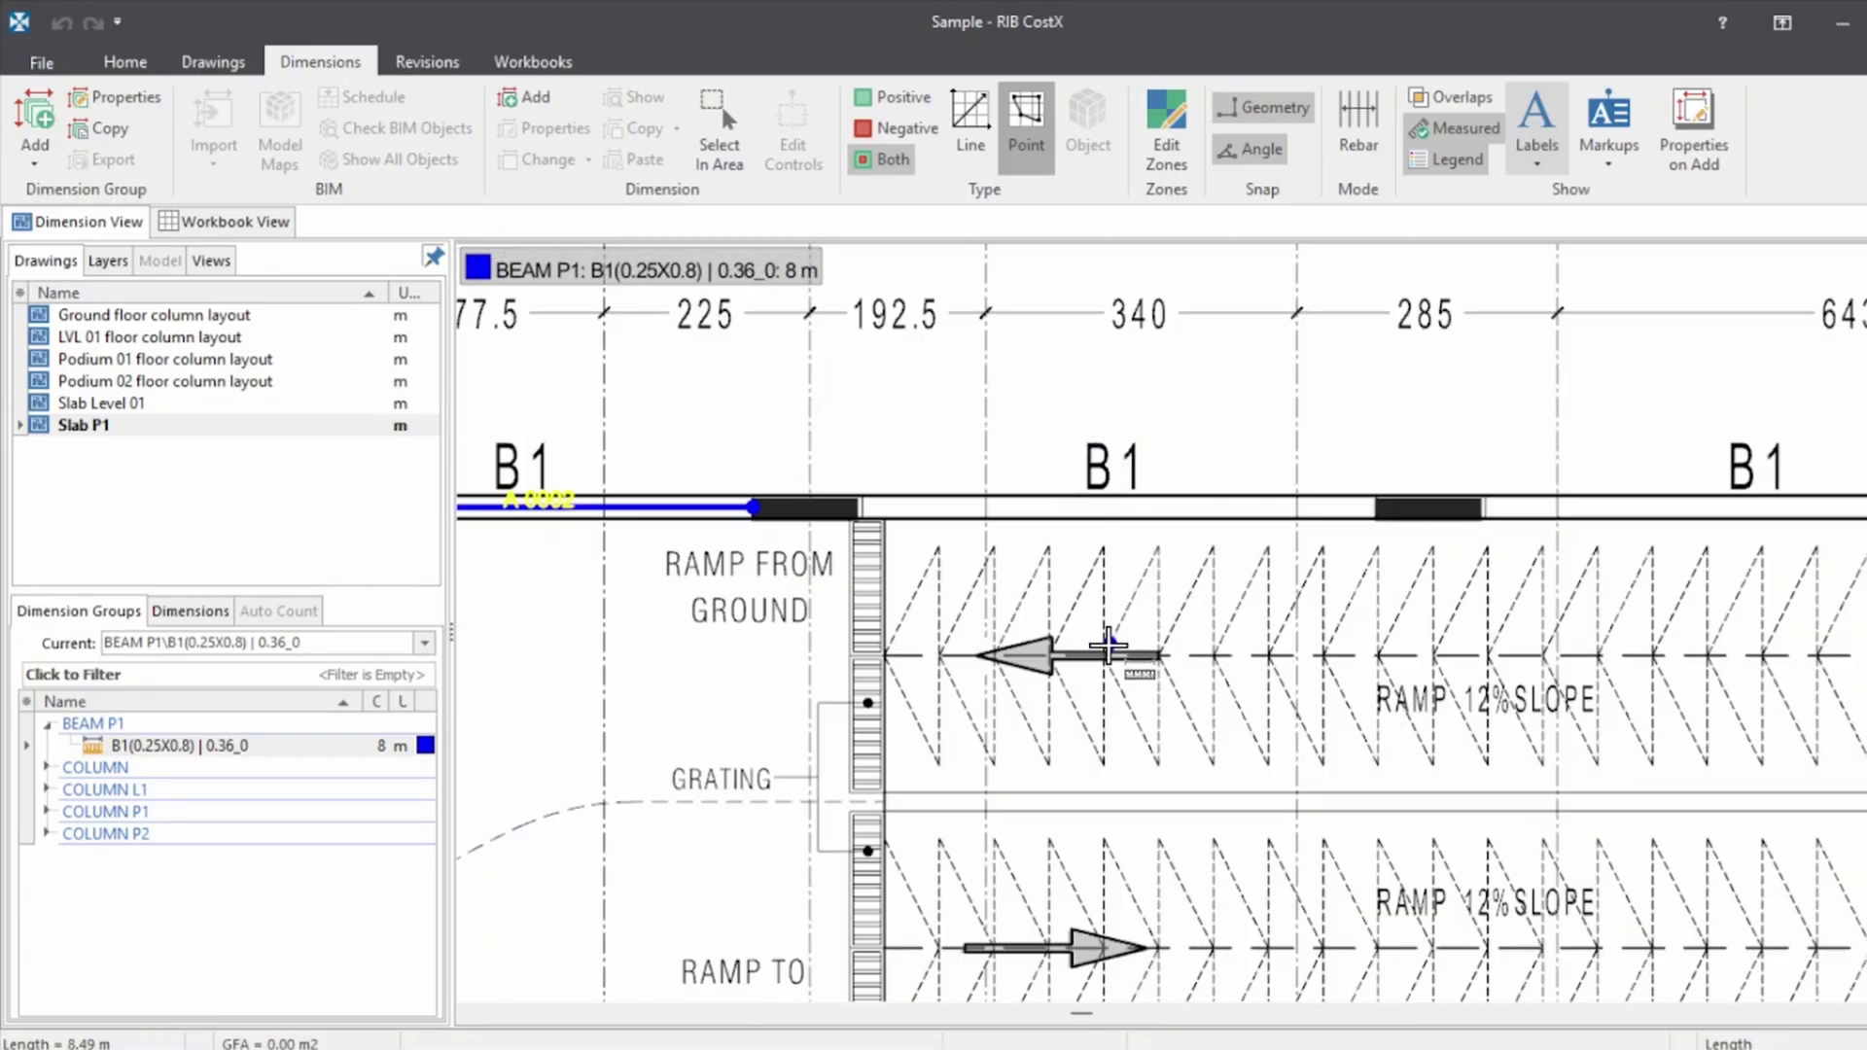
scroll(1021, 428, down, 4)
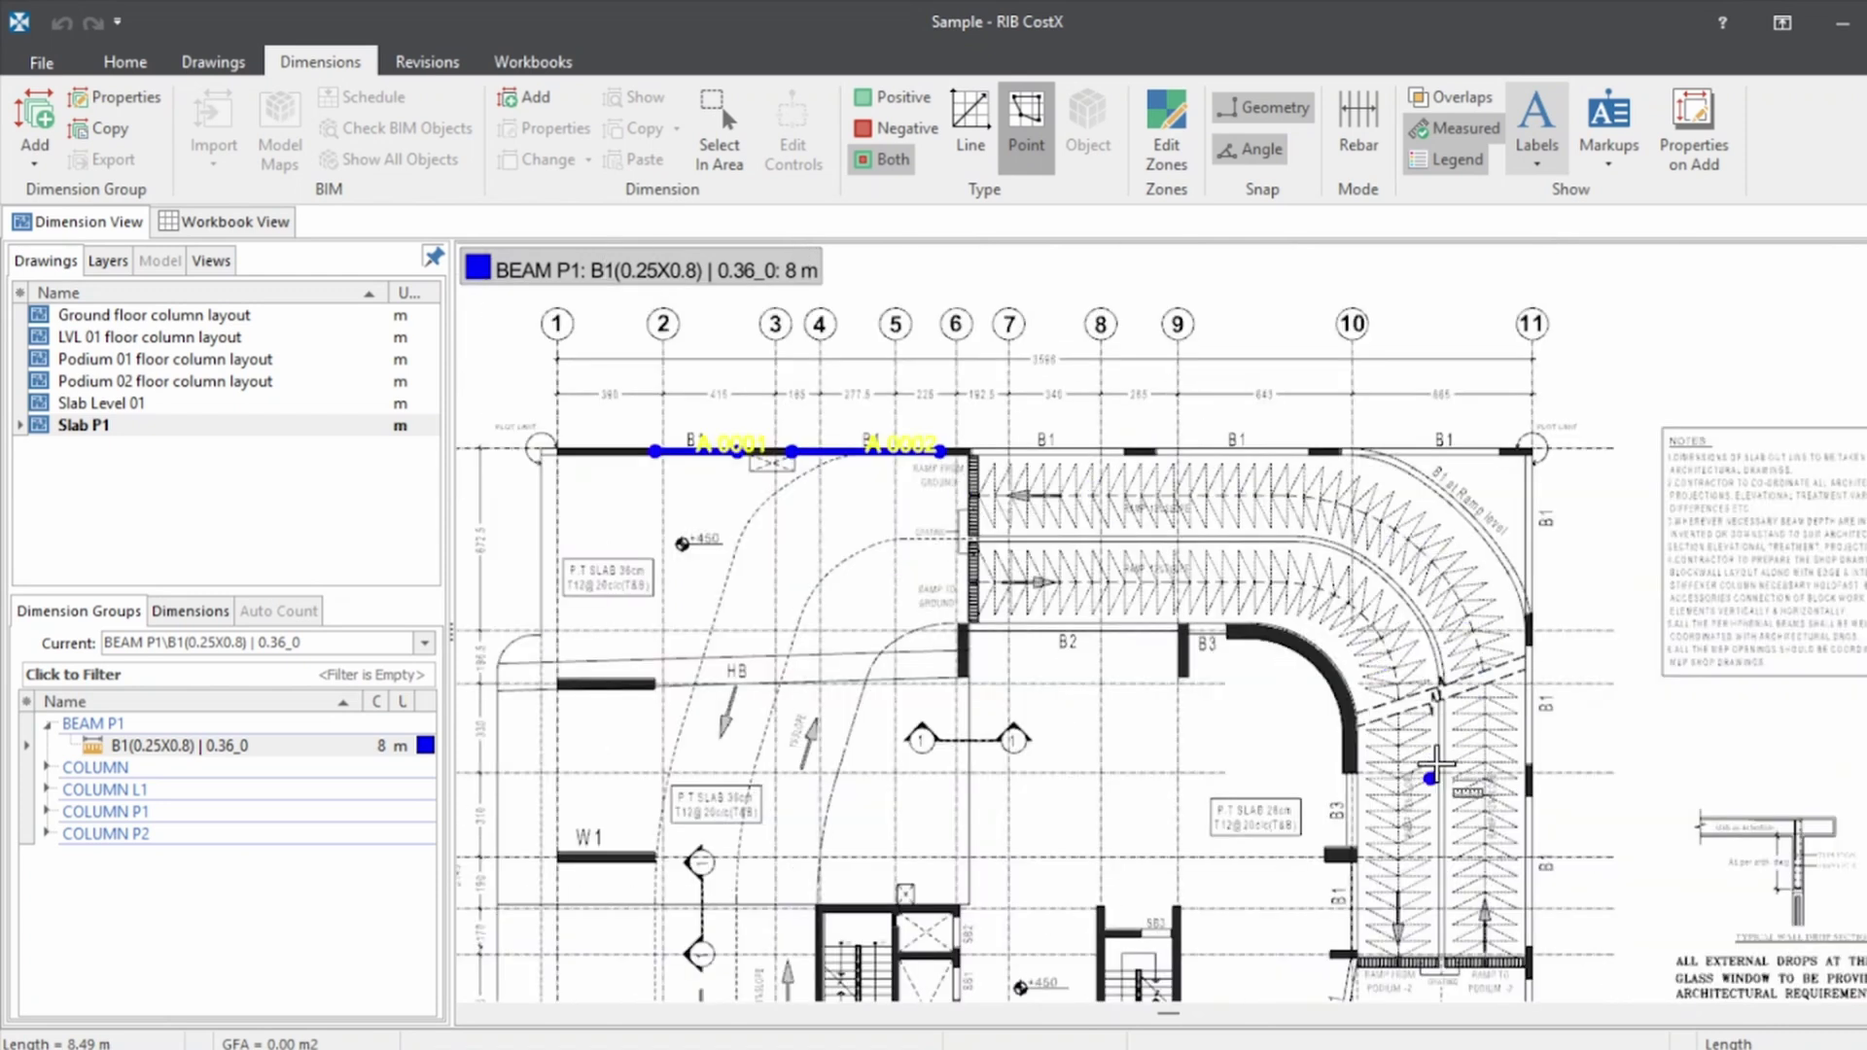
Mark the B1 beams along the ramp with yellow pen outlines and arrows, and clear all pen markup
key(ctrl+alt+d)
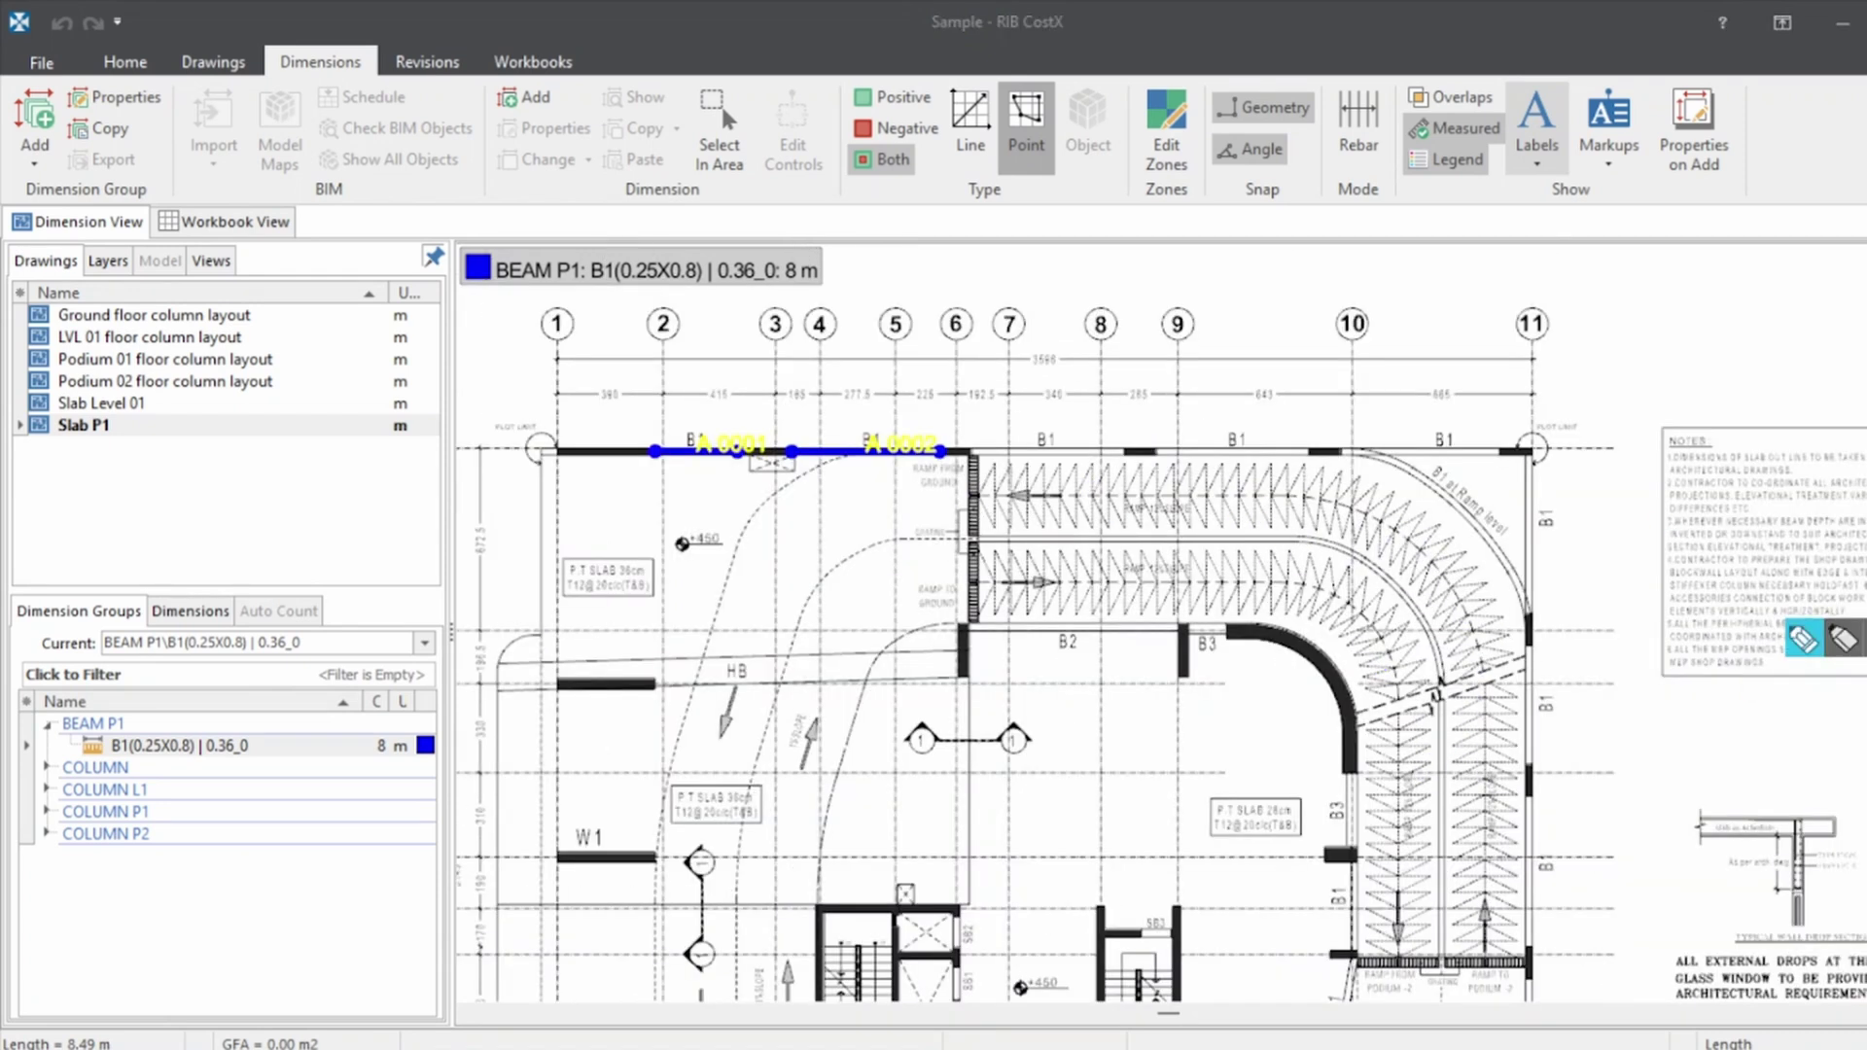
drag(1634, 478, 1650, 737)
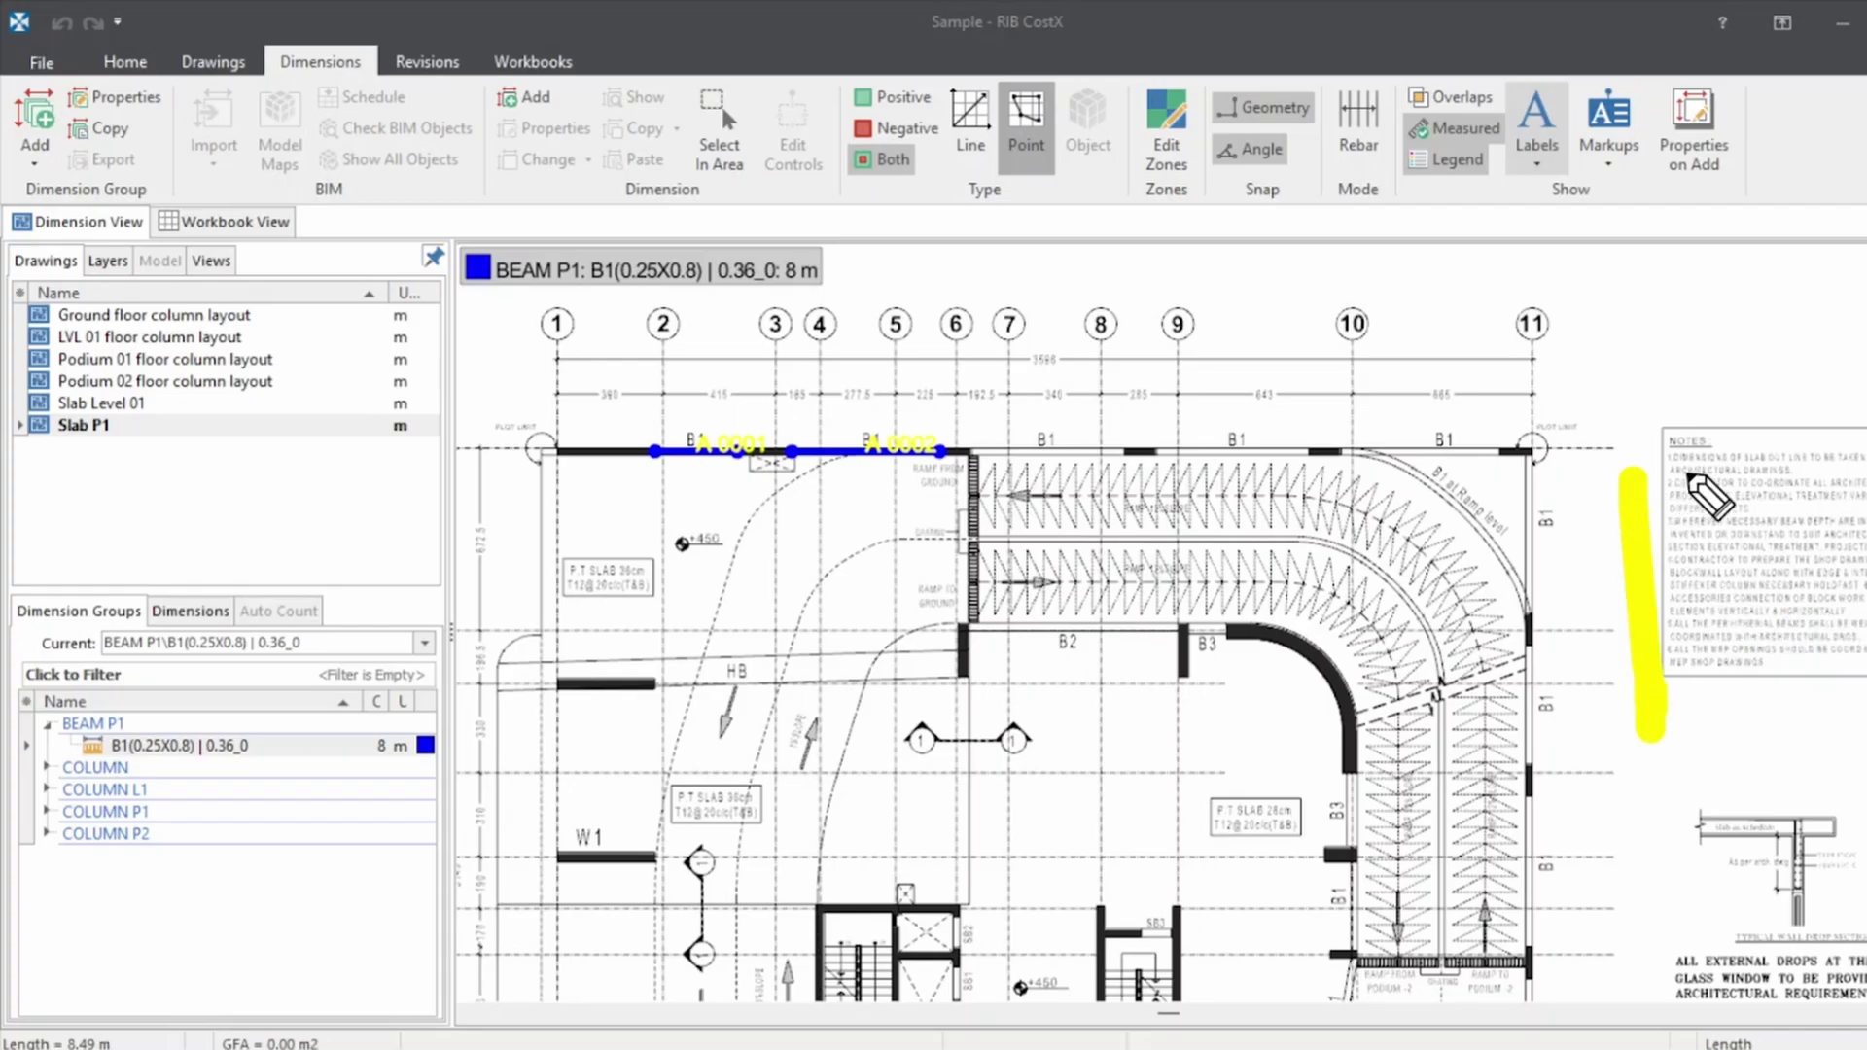
drag(1704, 459, 1739, 687)
mouse_move(1636, 486)
mouse_down()
mouse_move(1093, 496)
mouse_move(1595, 374)
mouse_move(1728, 465)
mouse_move(1324, 599)
mouse_up()
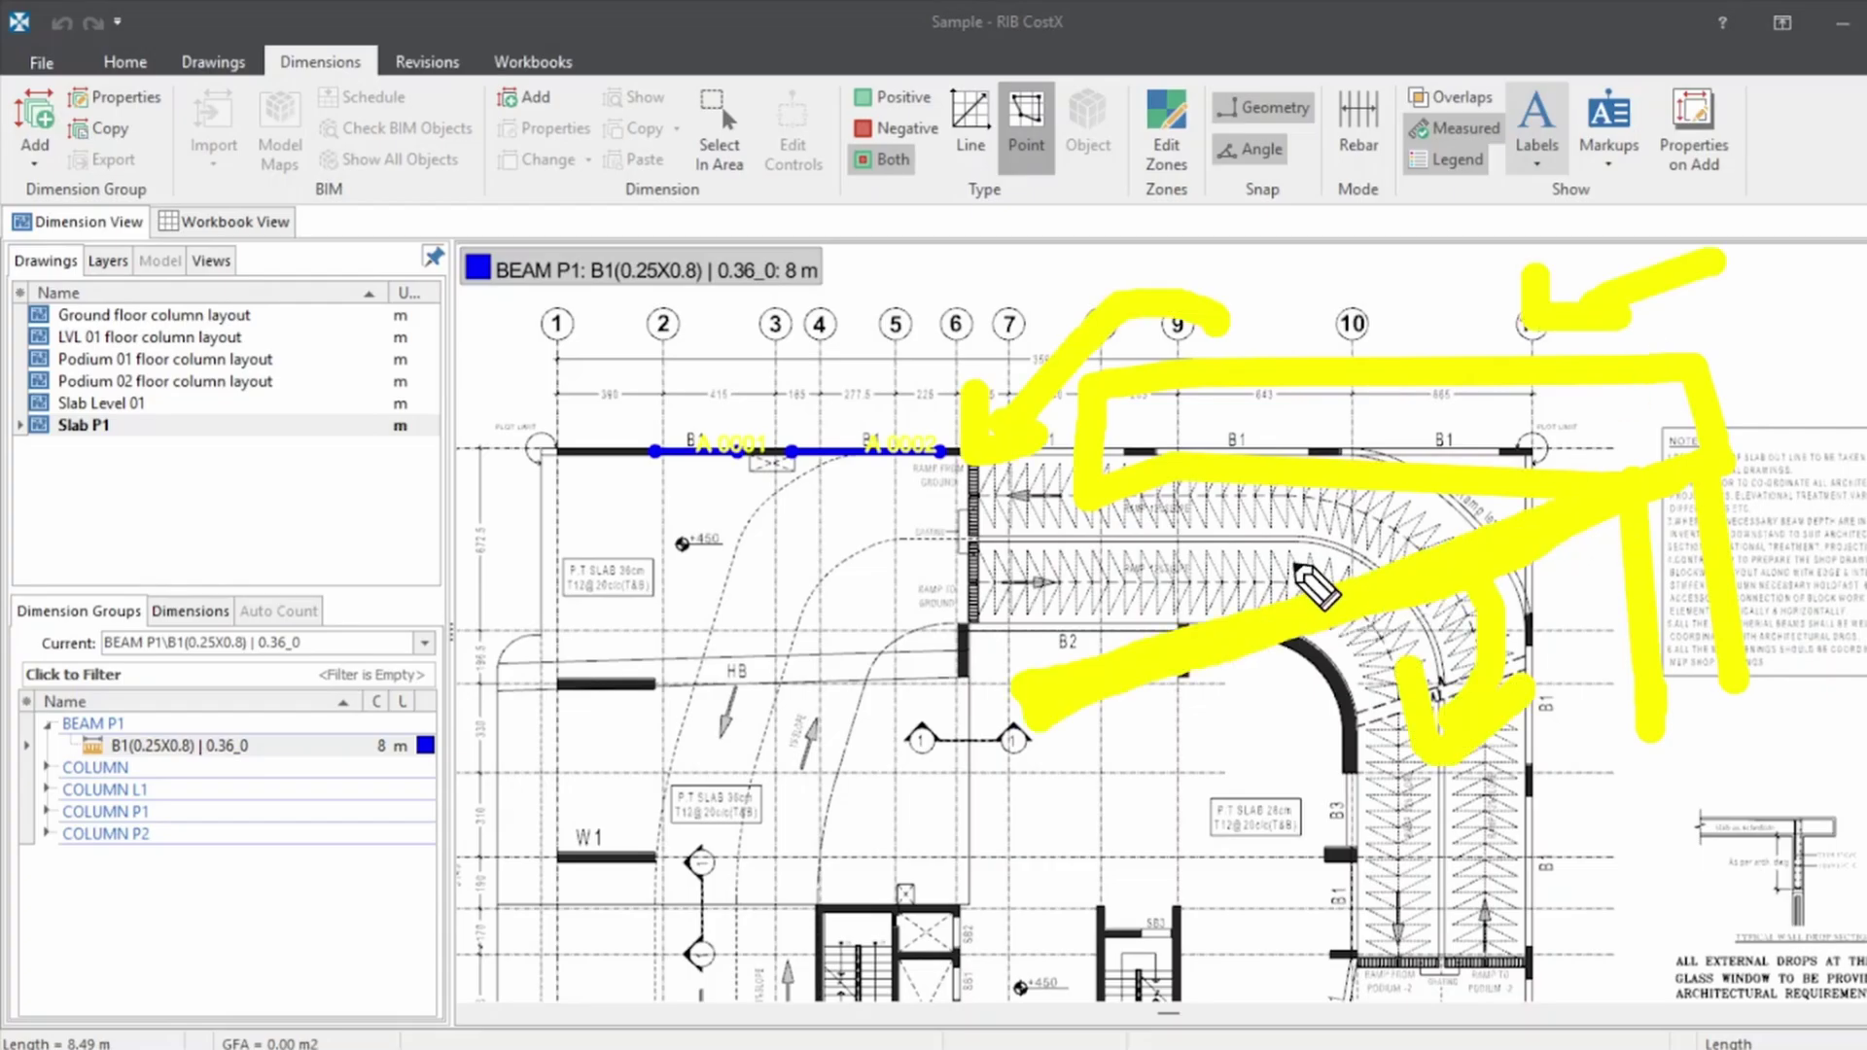
click(1241, 535)
mouse_move(1313, 447)
mouse_down()
mouse_move(1319, 414)
mouse_move(1355, 456)
mouse_up()
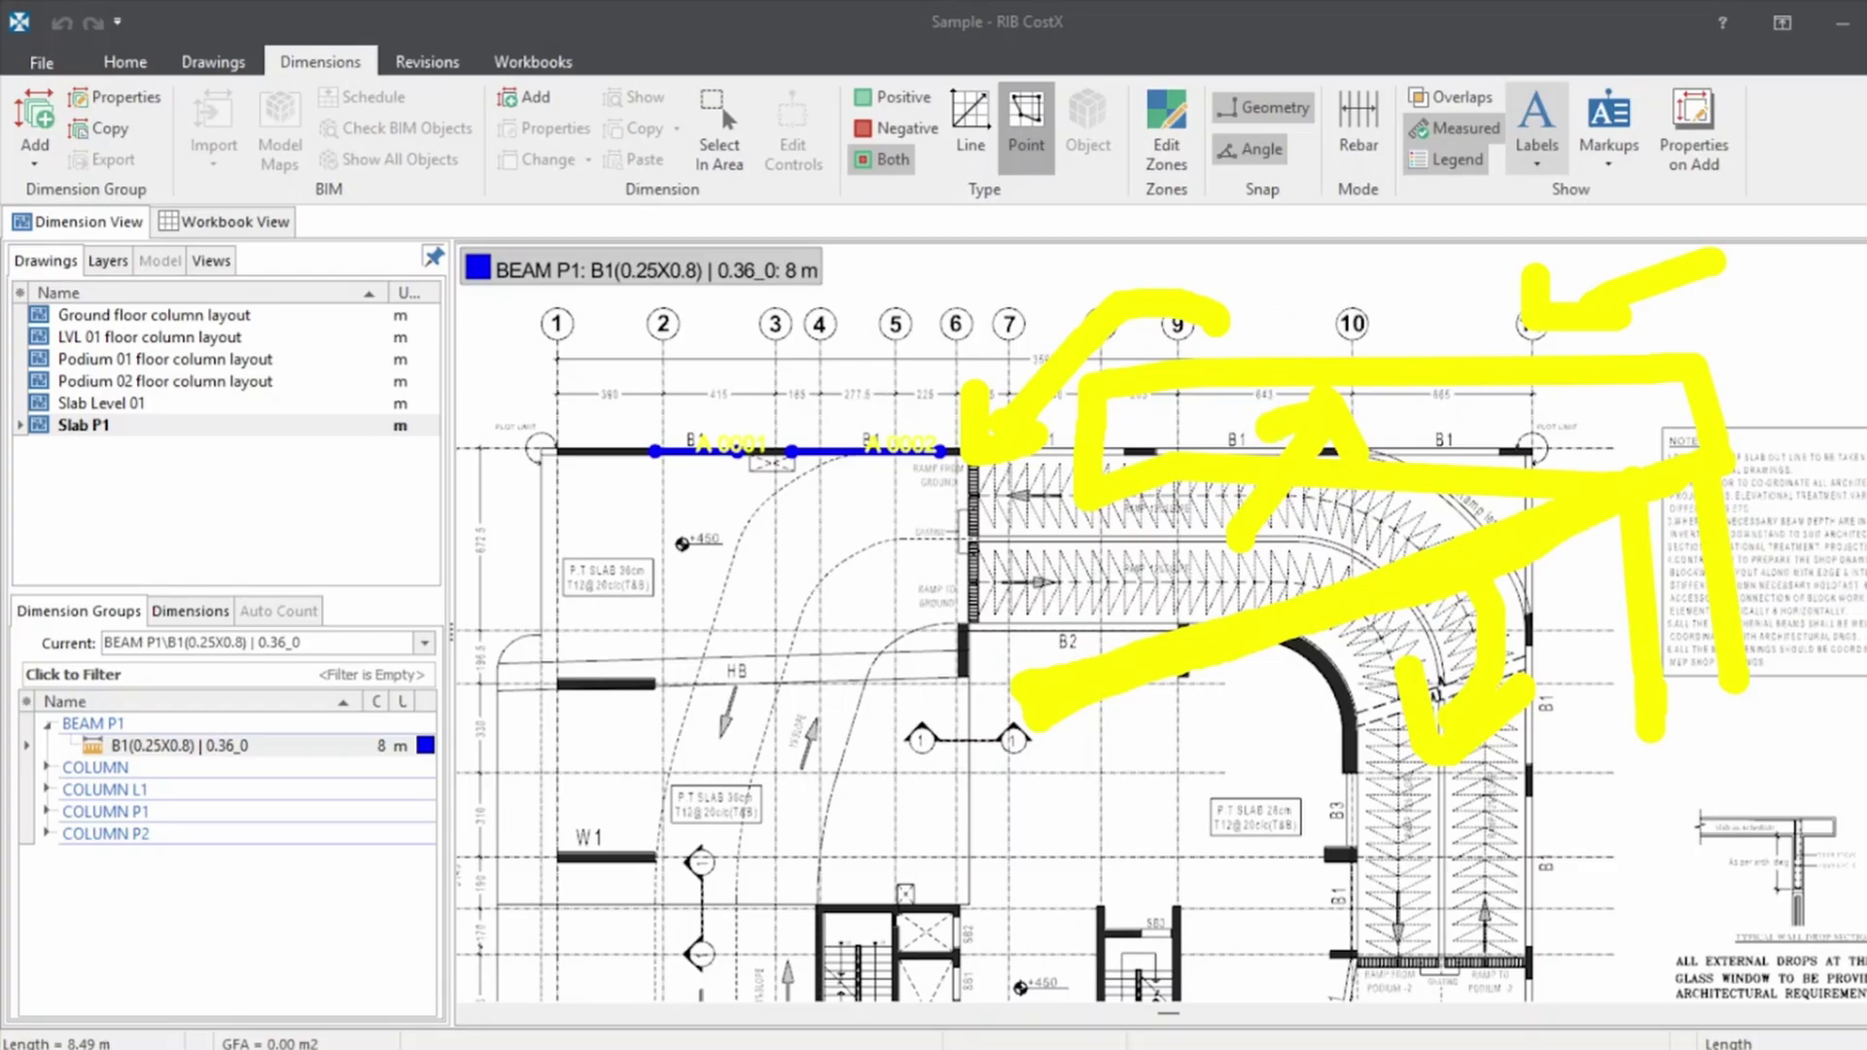
key(Delete)
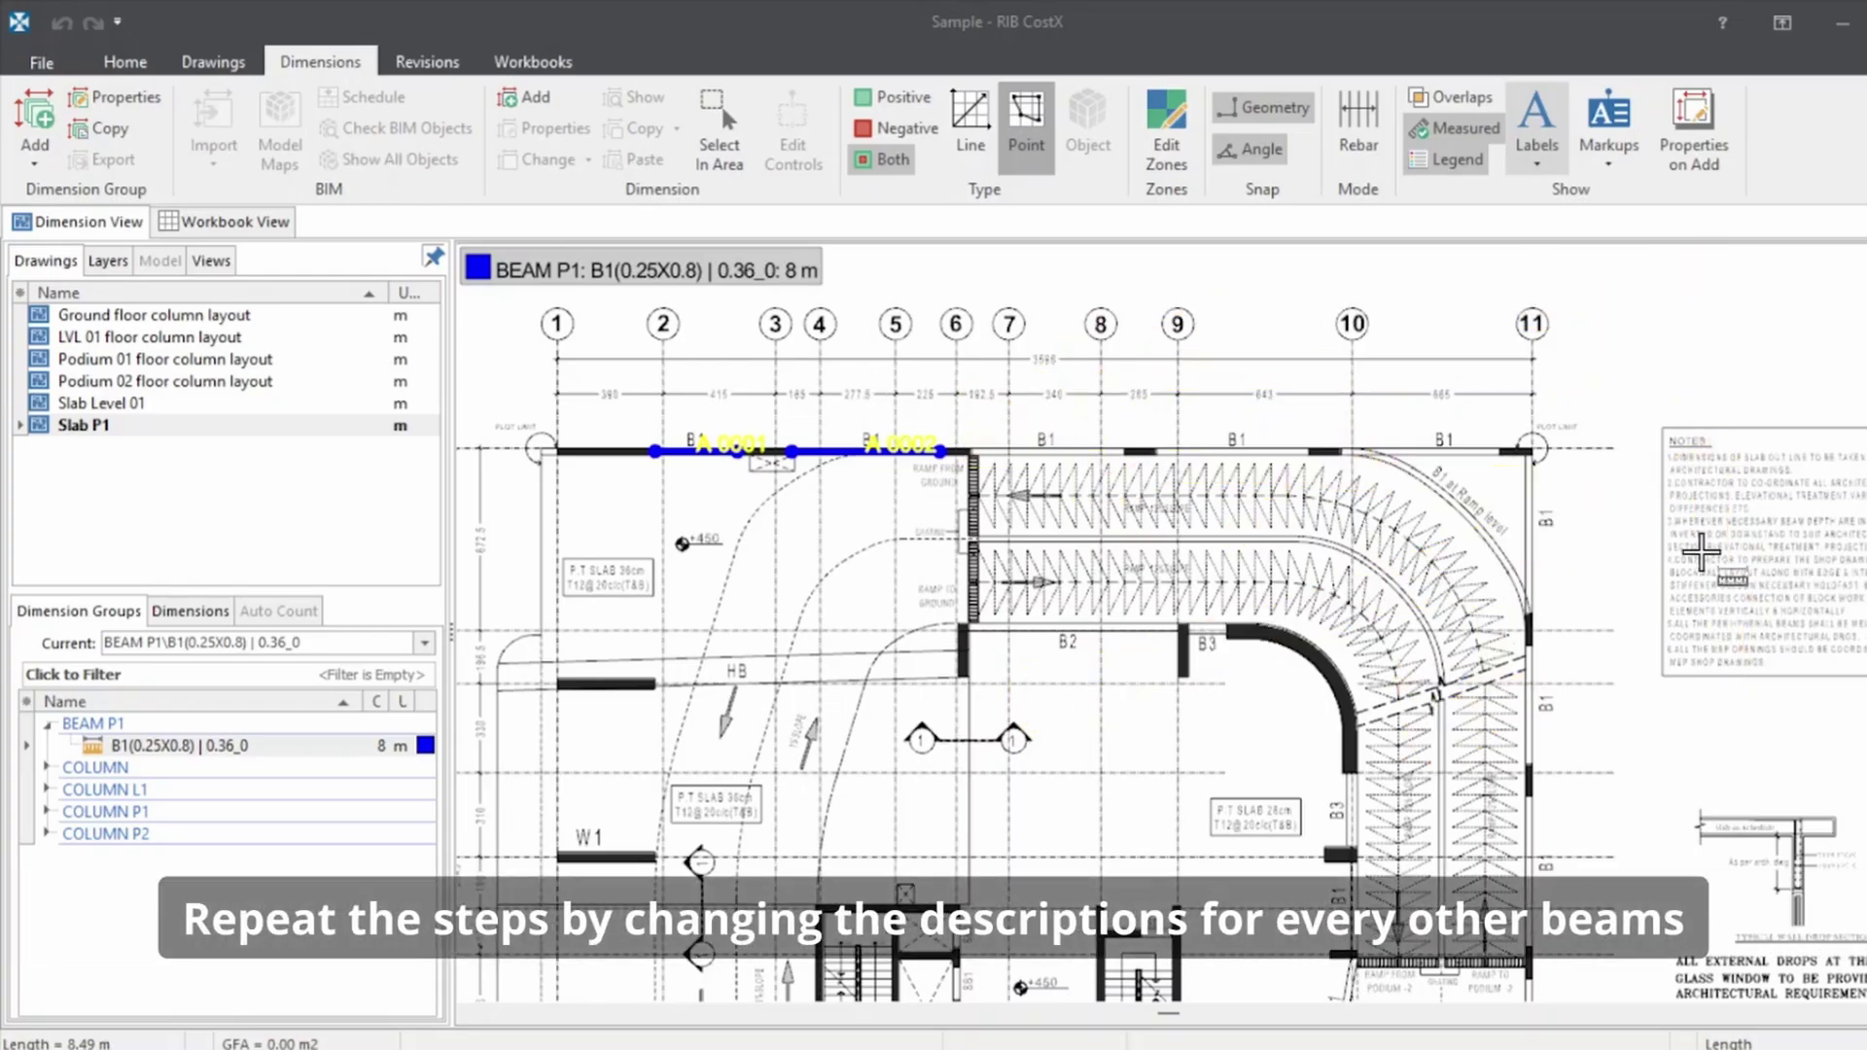
Create a Length dimension group named "B1(0.25X0.8) | 0_0" in the BEAM P1 folder
click(35, 126)
text(B1(0.25X)
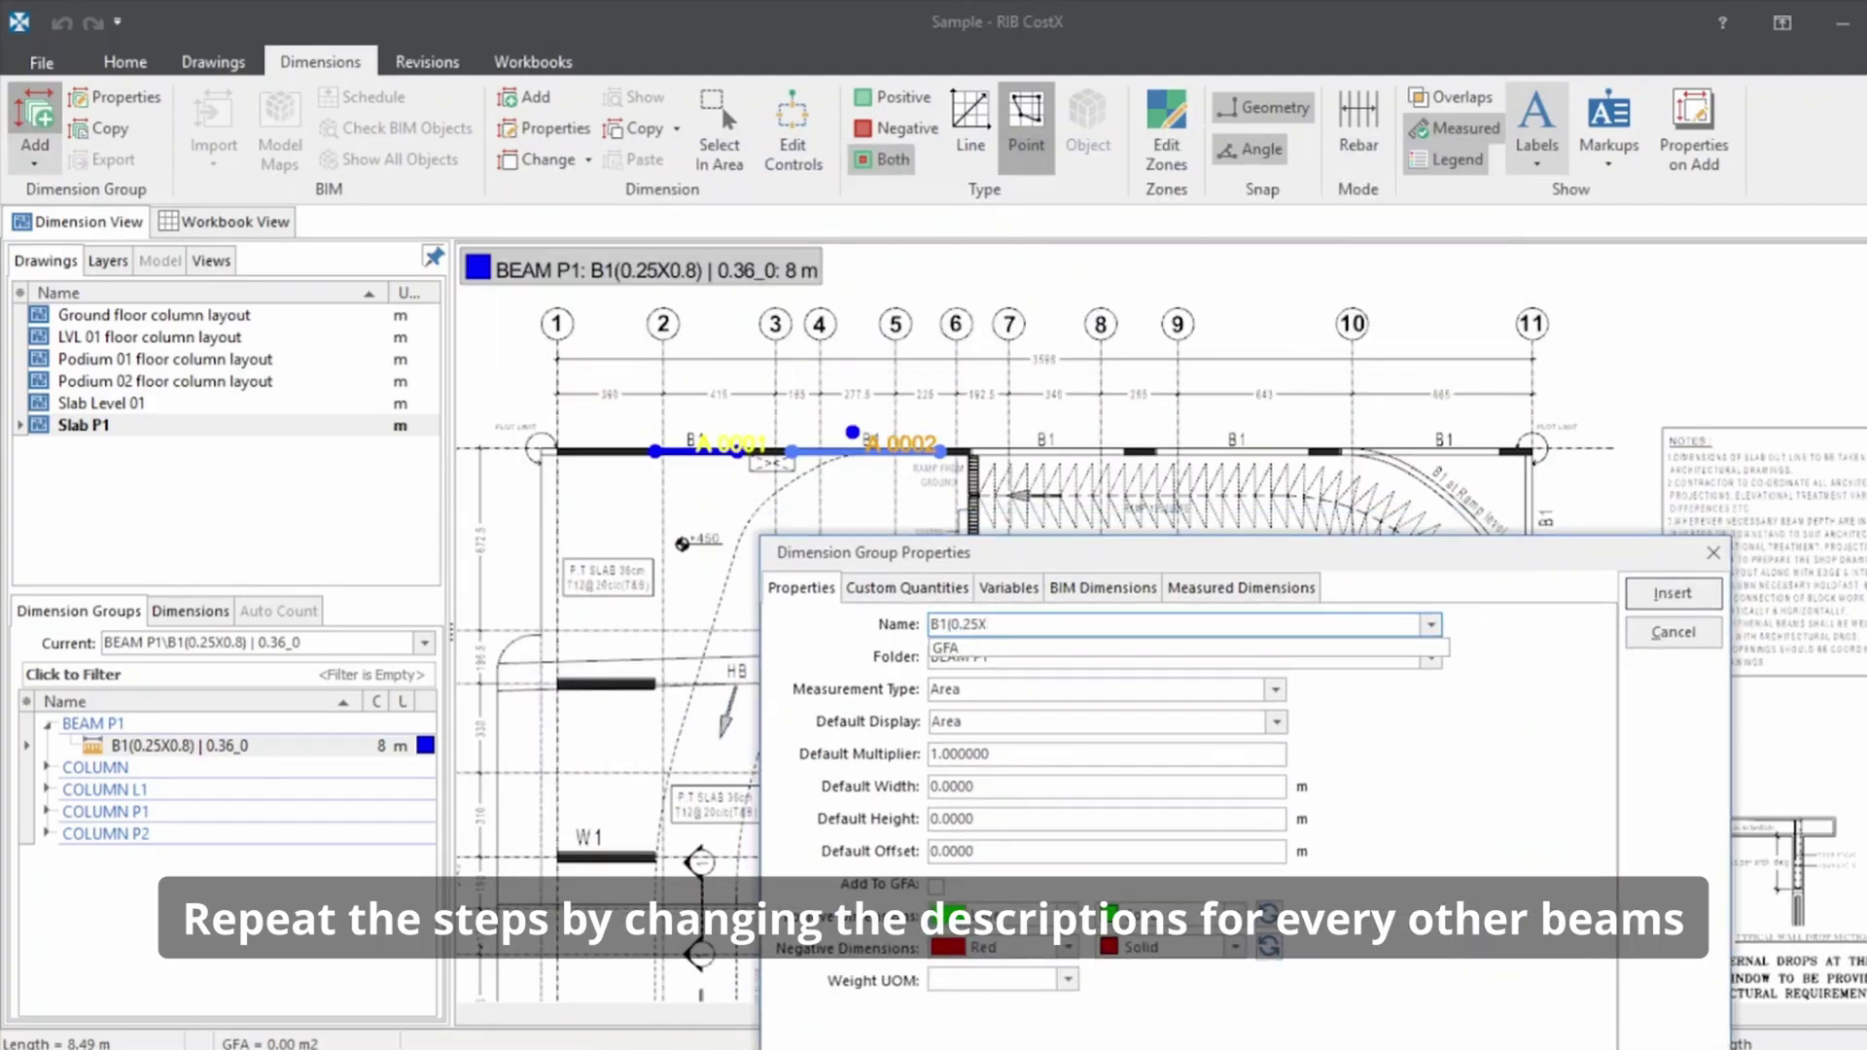
text(0.8) | 0_0)
click(1225, 689)
click(1070, 722)
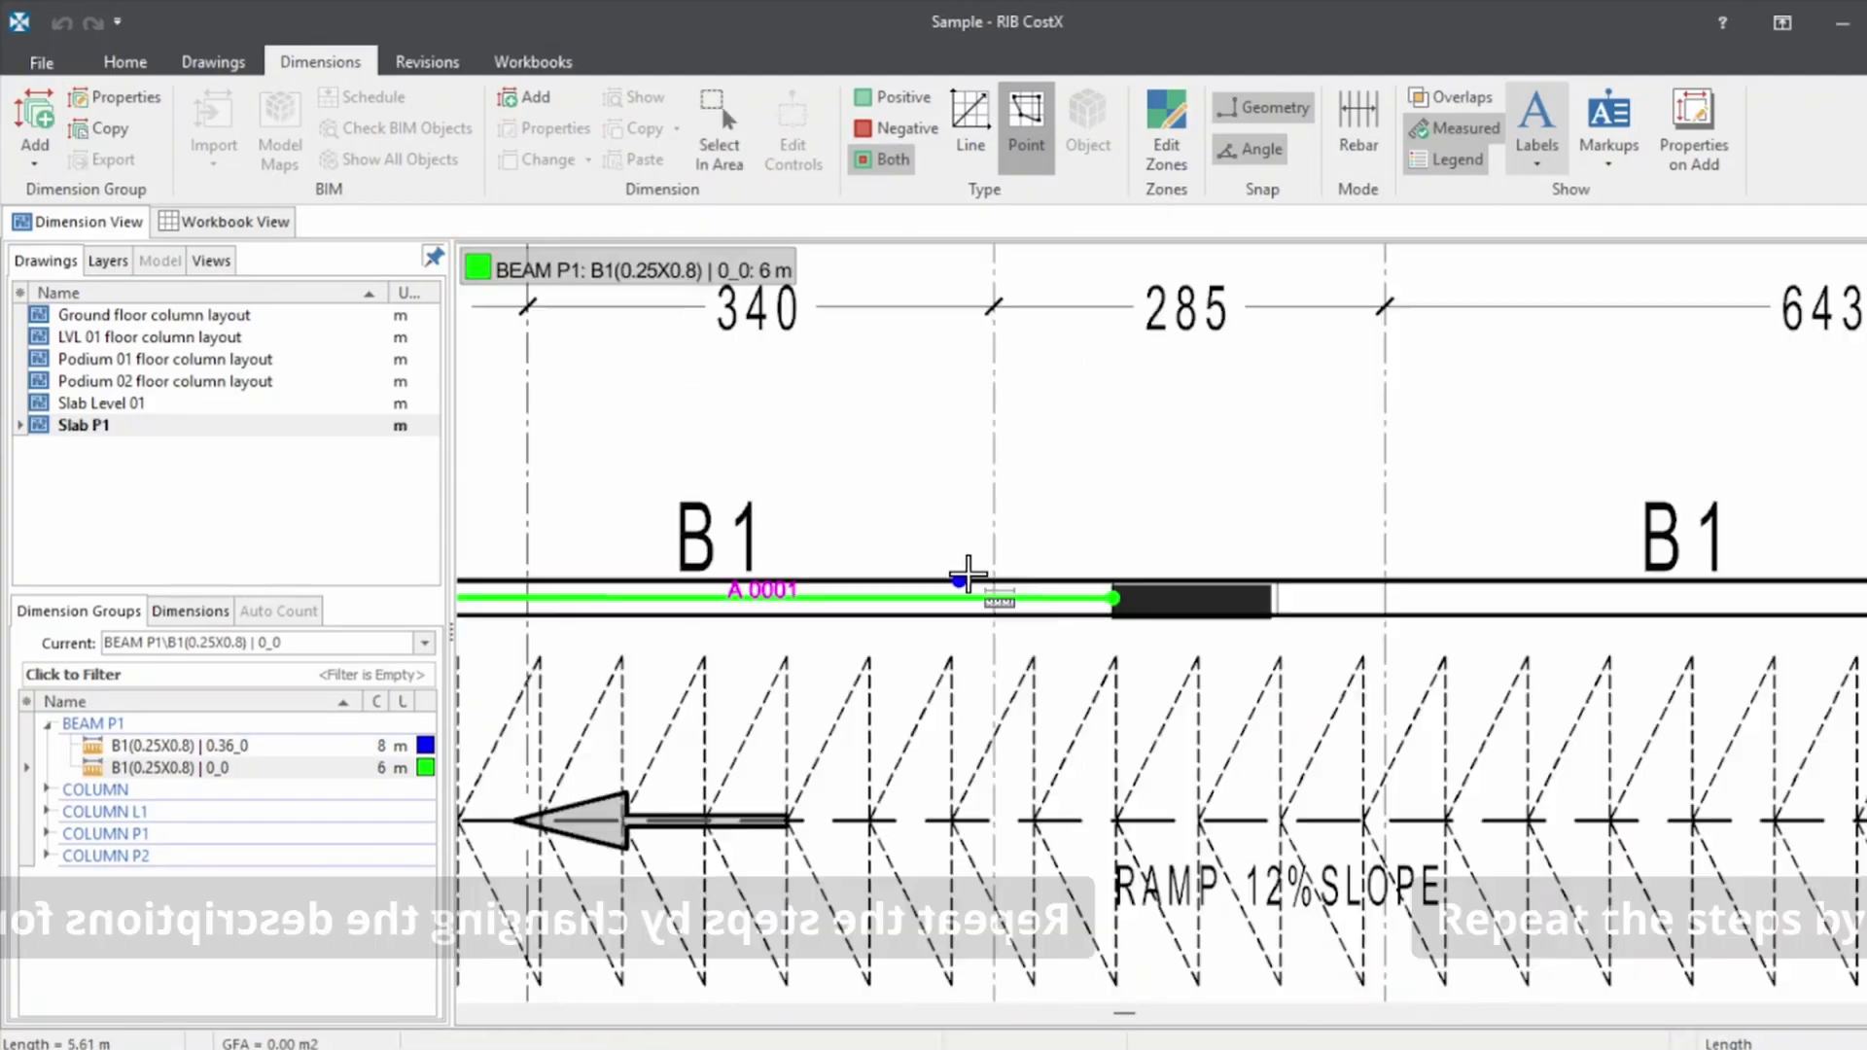
Measure the remaining B1 beams bordering the ramp, along grid A and down grid 11 to the ramp end
click(1275, 598)
scroll(1012, 633, up, 5)
click(1012, 633)
scroll(1012, 633, down, 3)
click(1545, 523)
click(1009, 321)
click(883, 398)
click(883, 773)
scroll(883, 773, down, 4)
scroll(1013, 338, up, 5)
click(1011, 342)
click(1009, 901)
scroll(1093, 563, up, 5)
click(1092, 563)
scroll(1092, 563, down, 10)
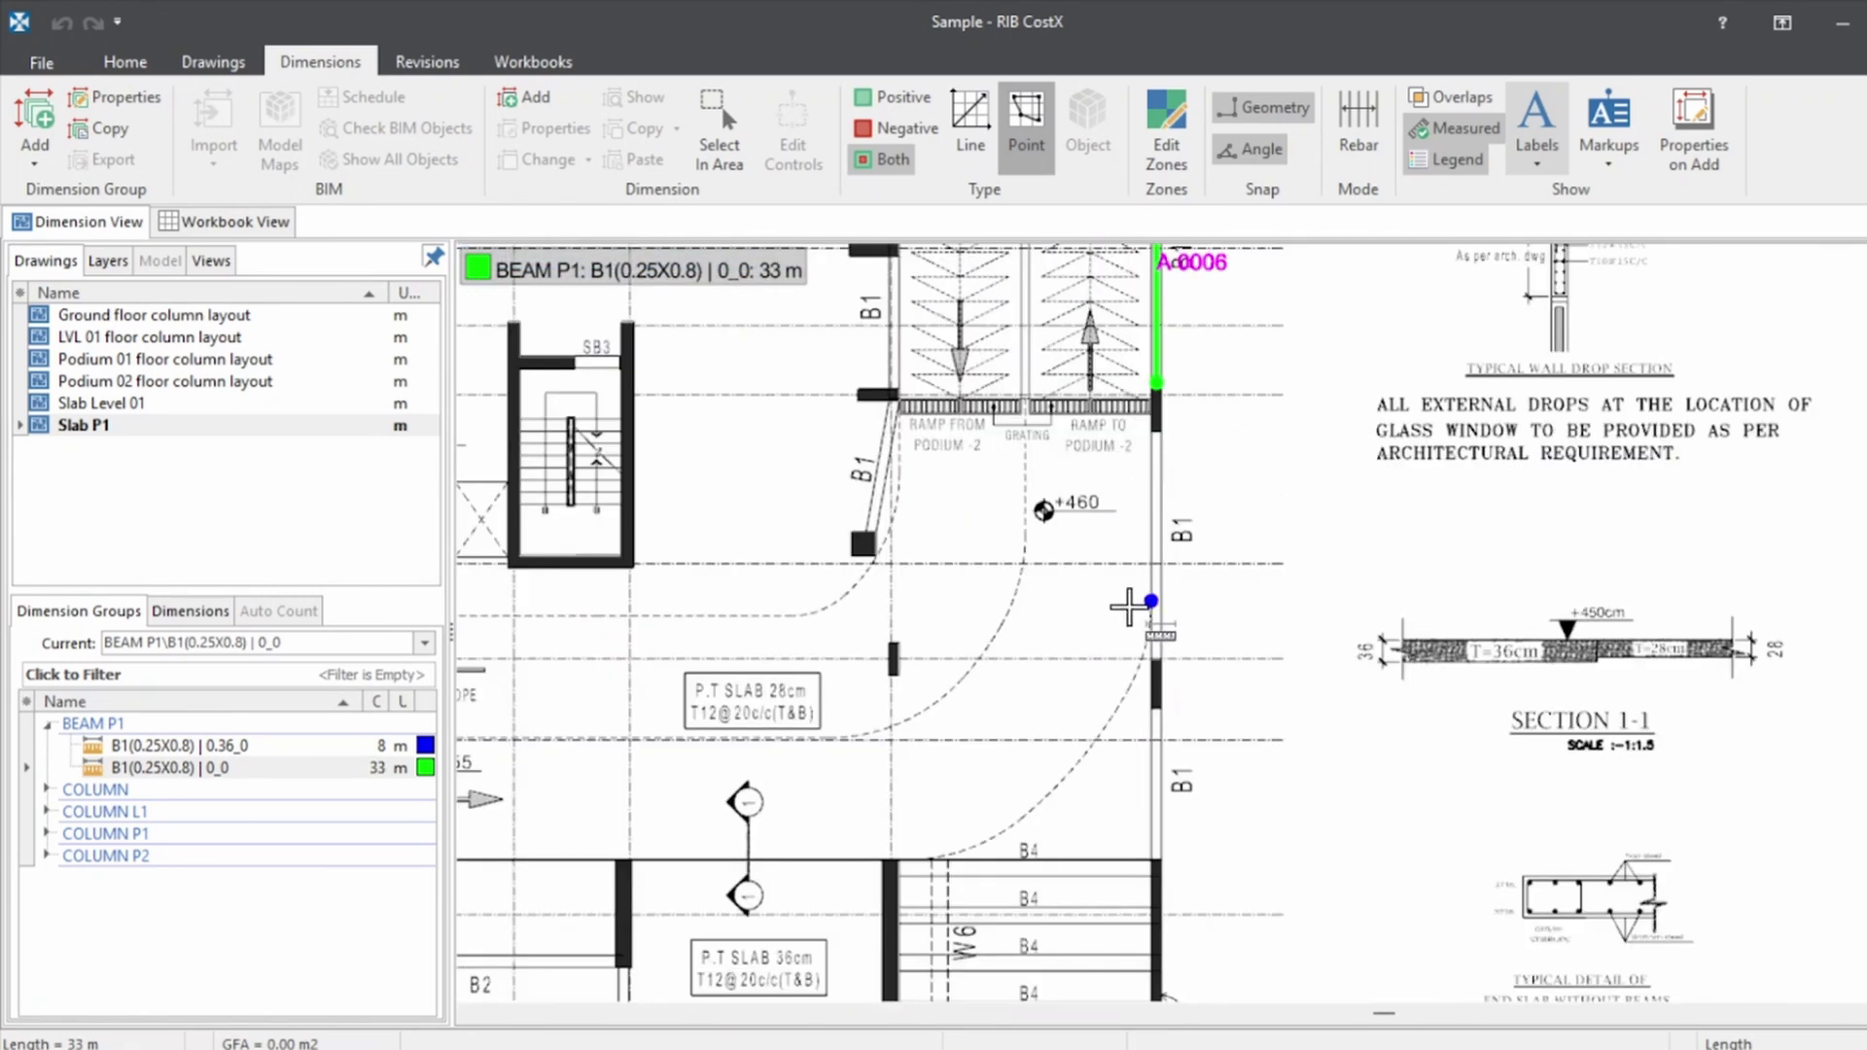
Check the P.T slab thickness beside the grid 11 beams and create a dark green Length group named "B1(0.25X0.8) | 0.28_0"
scroll(1196, 535, down, 2)
scroll(973, 584, up, 4)
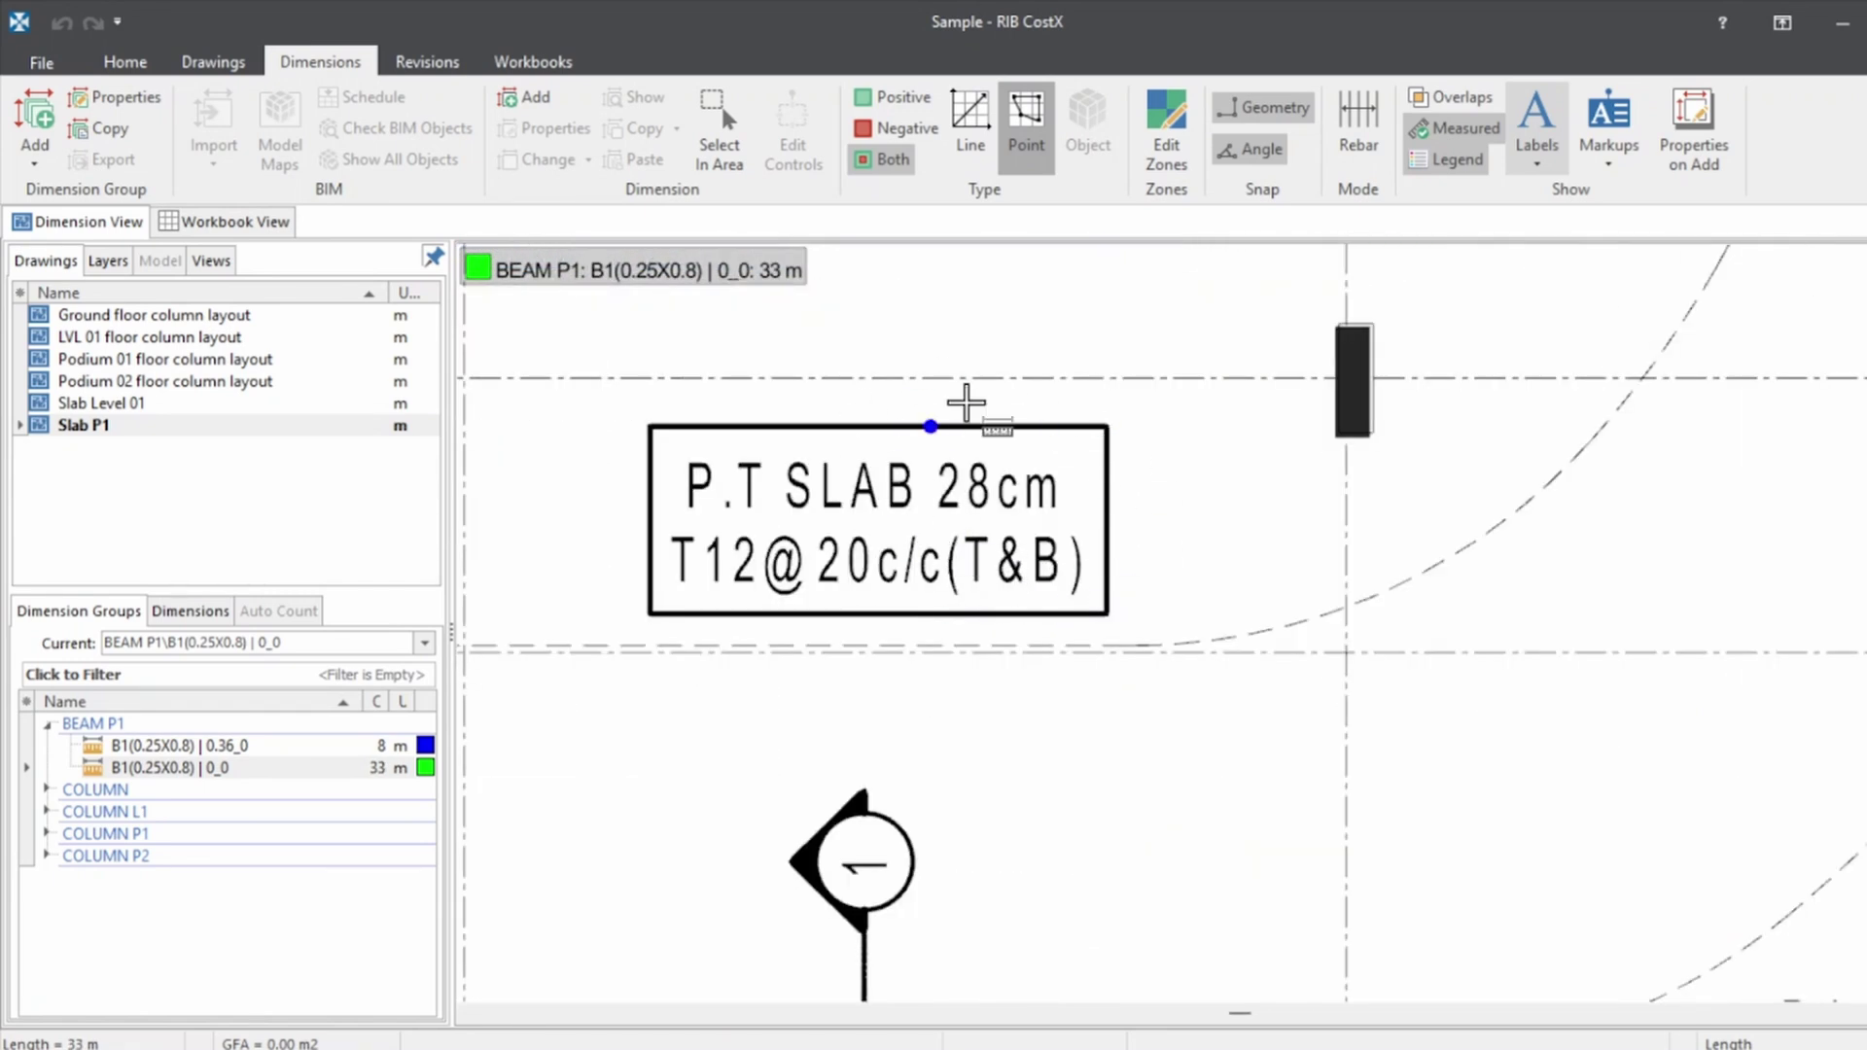
scroll(912, 498, down, 3)
scroll(1305, 515, down, 2)
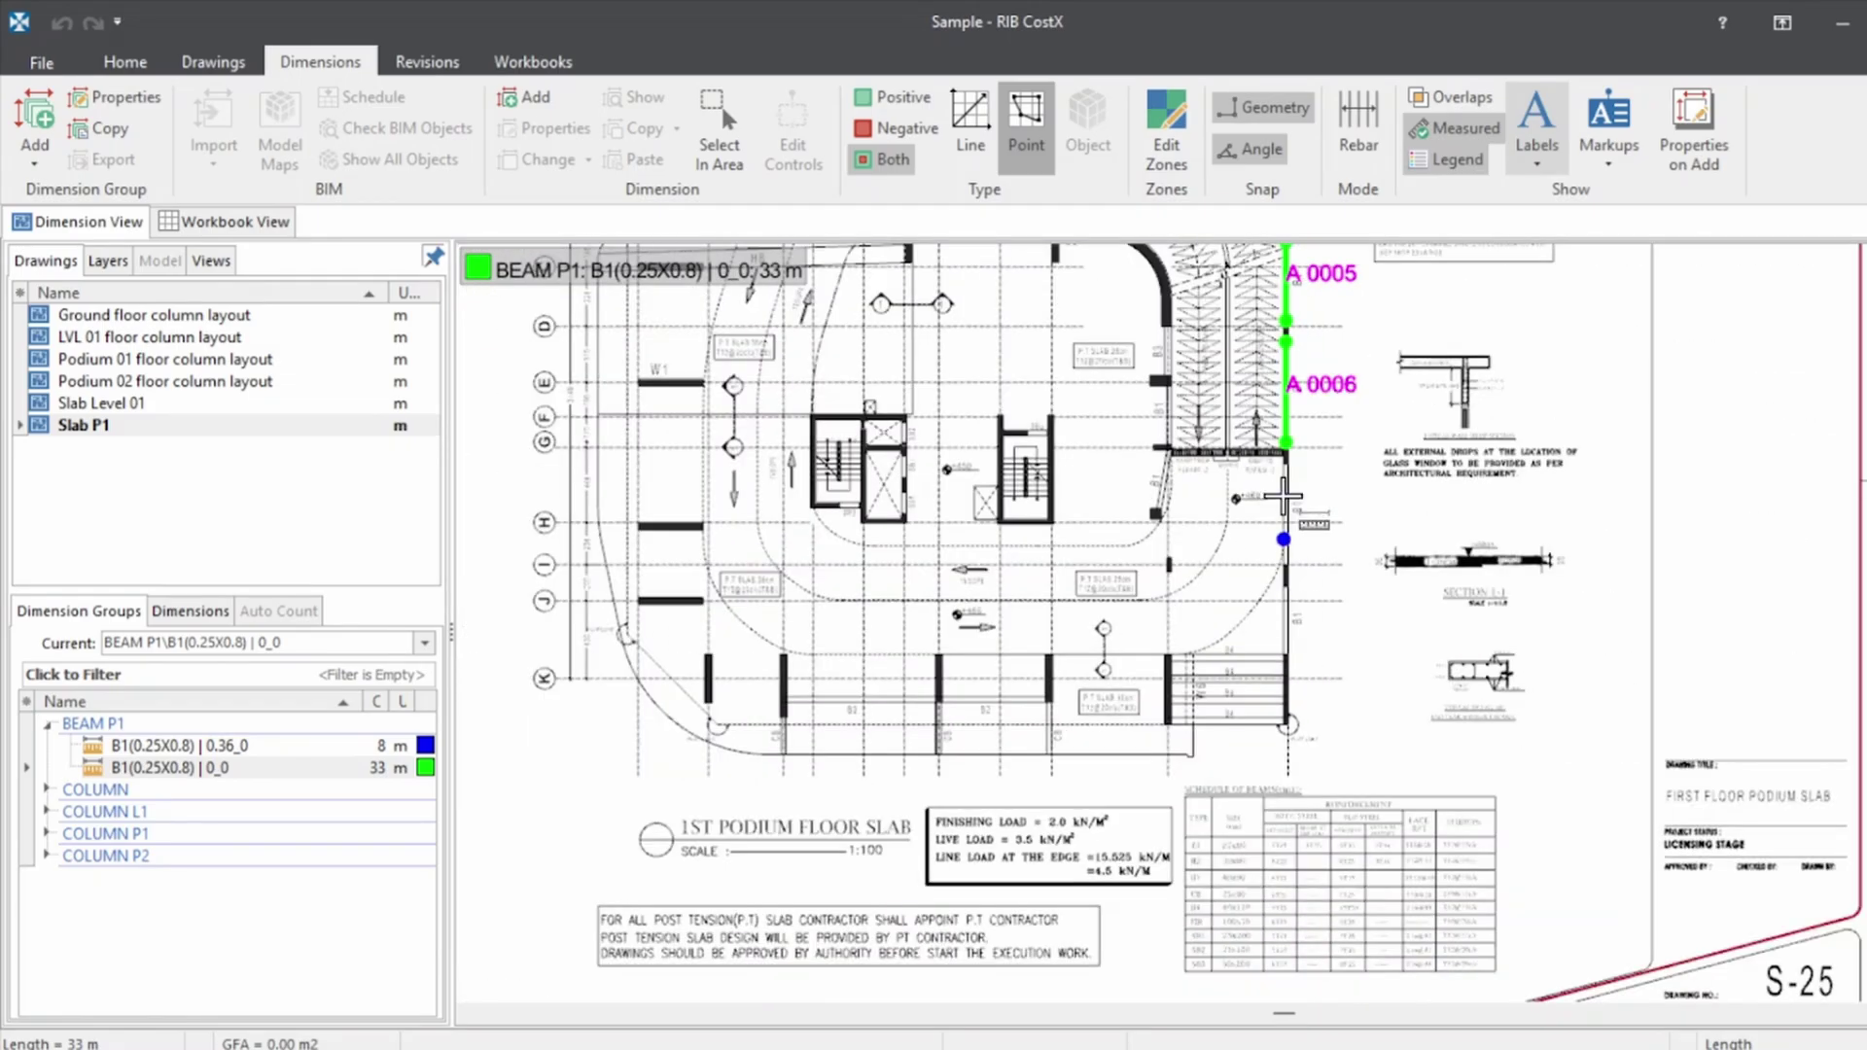
scroll(1305, 486, up, 2)
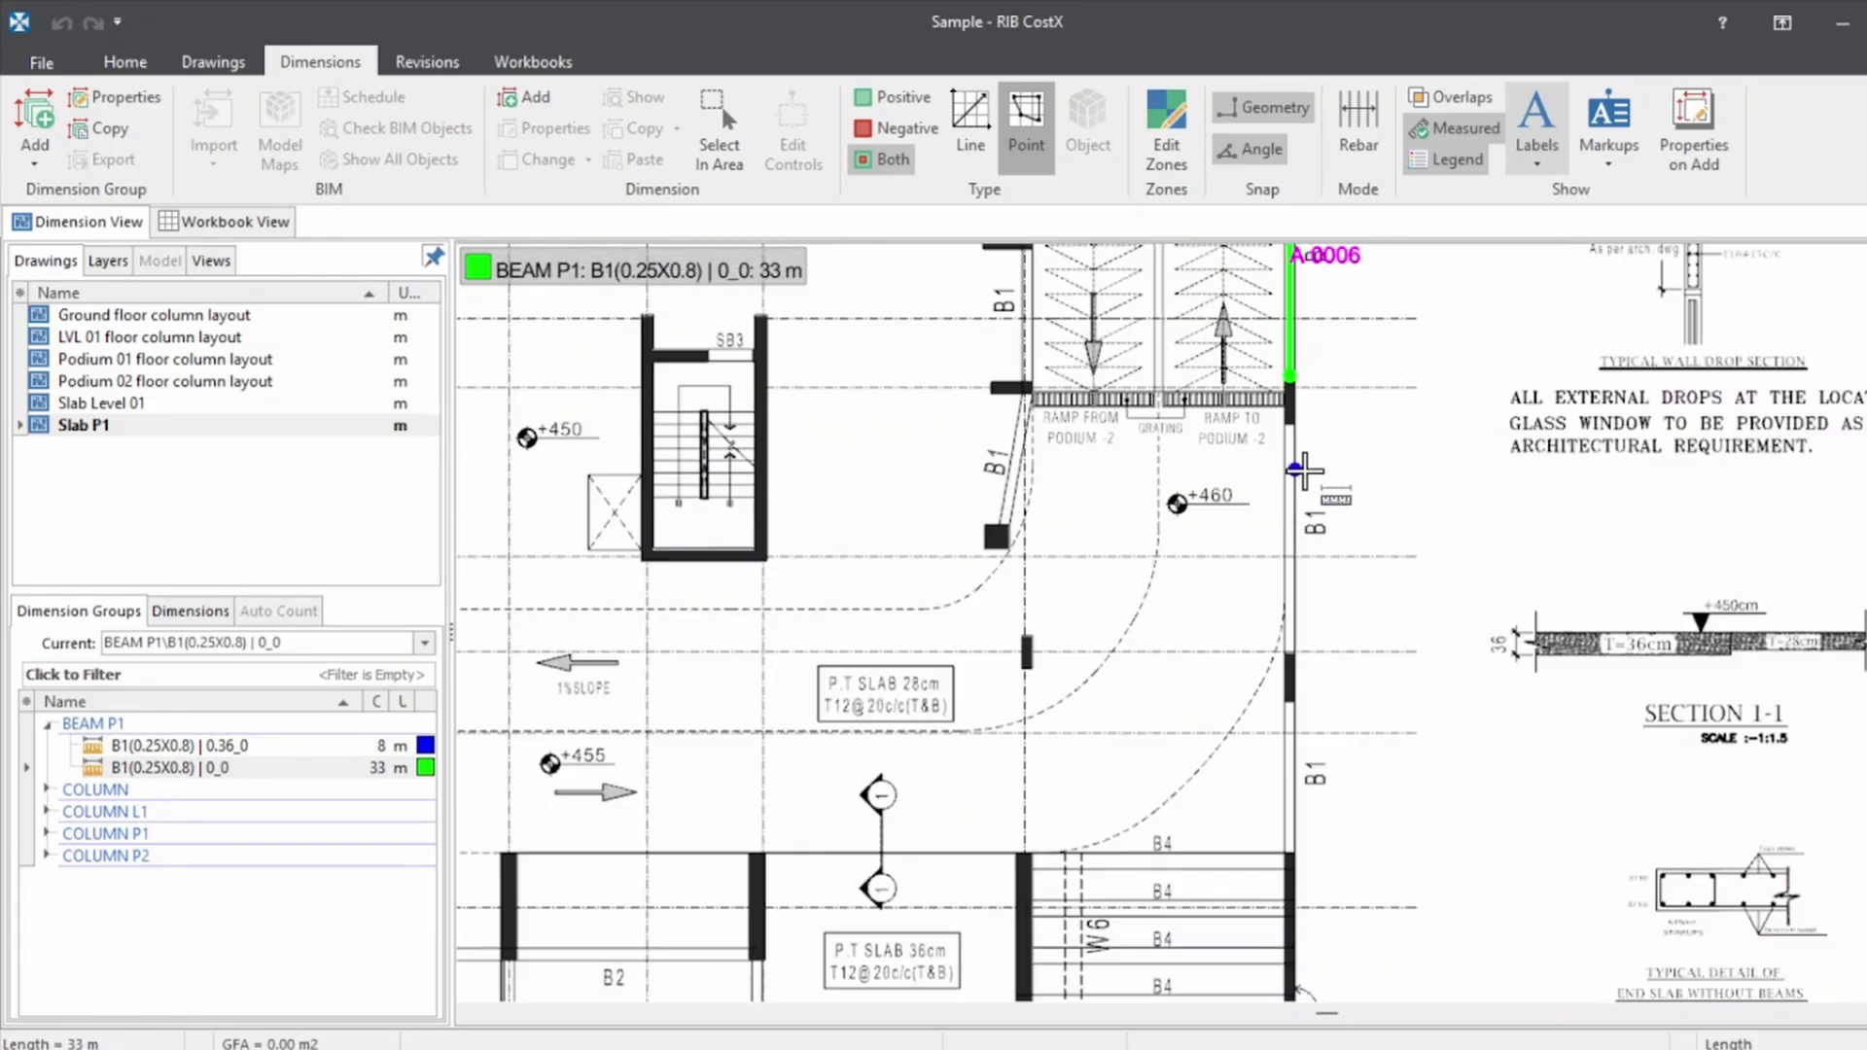
click(34, 121)
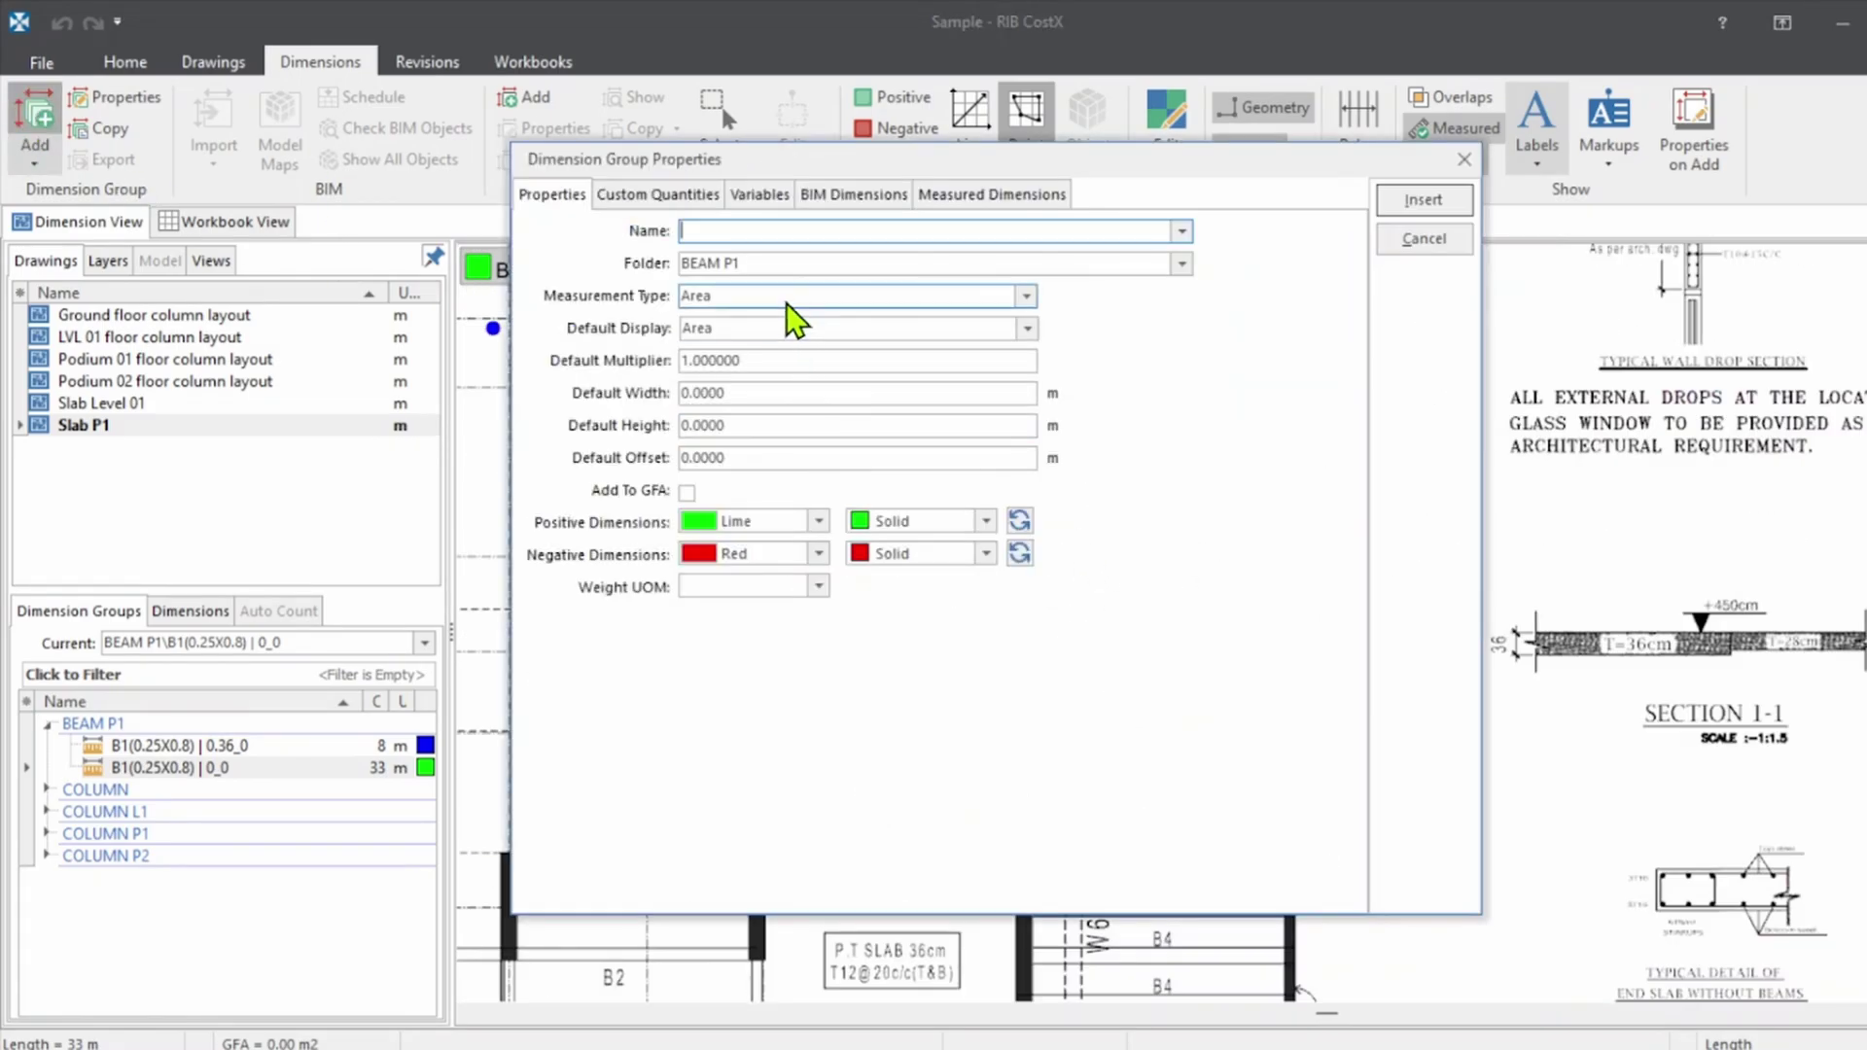
text(B1(0.25X0.8) | 0.28)
drag(961, 165, 1309, 500)
text(_0)
drag(1167, 566, 965, 557)
click(1132, 661)
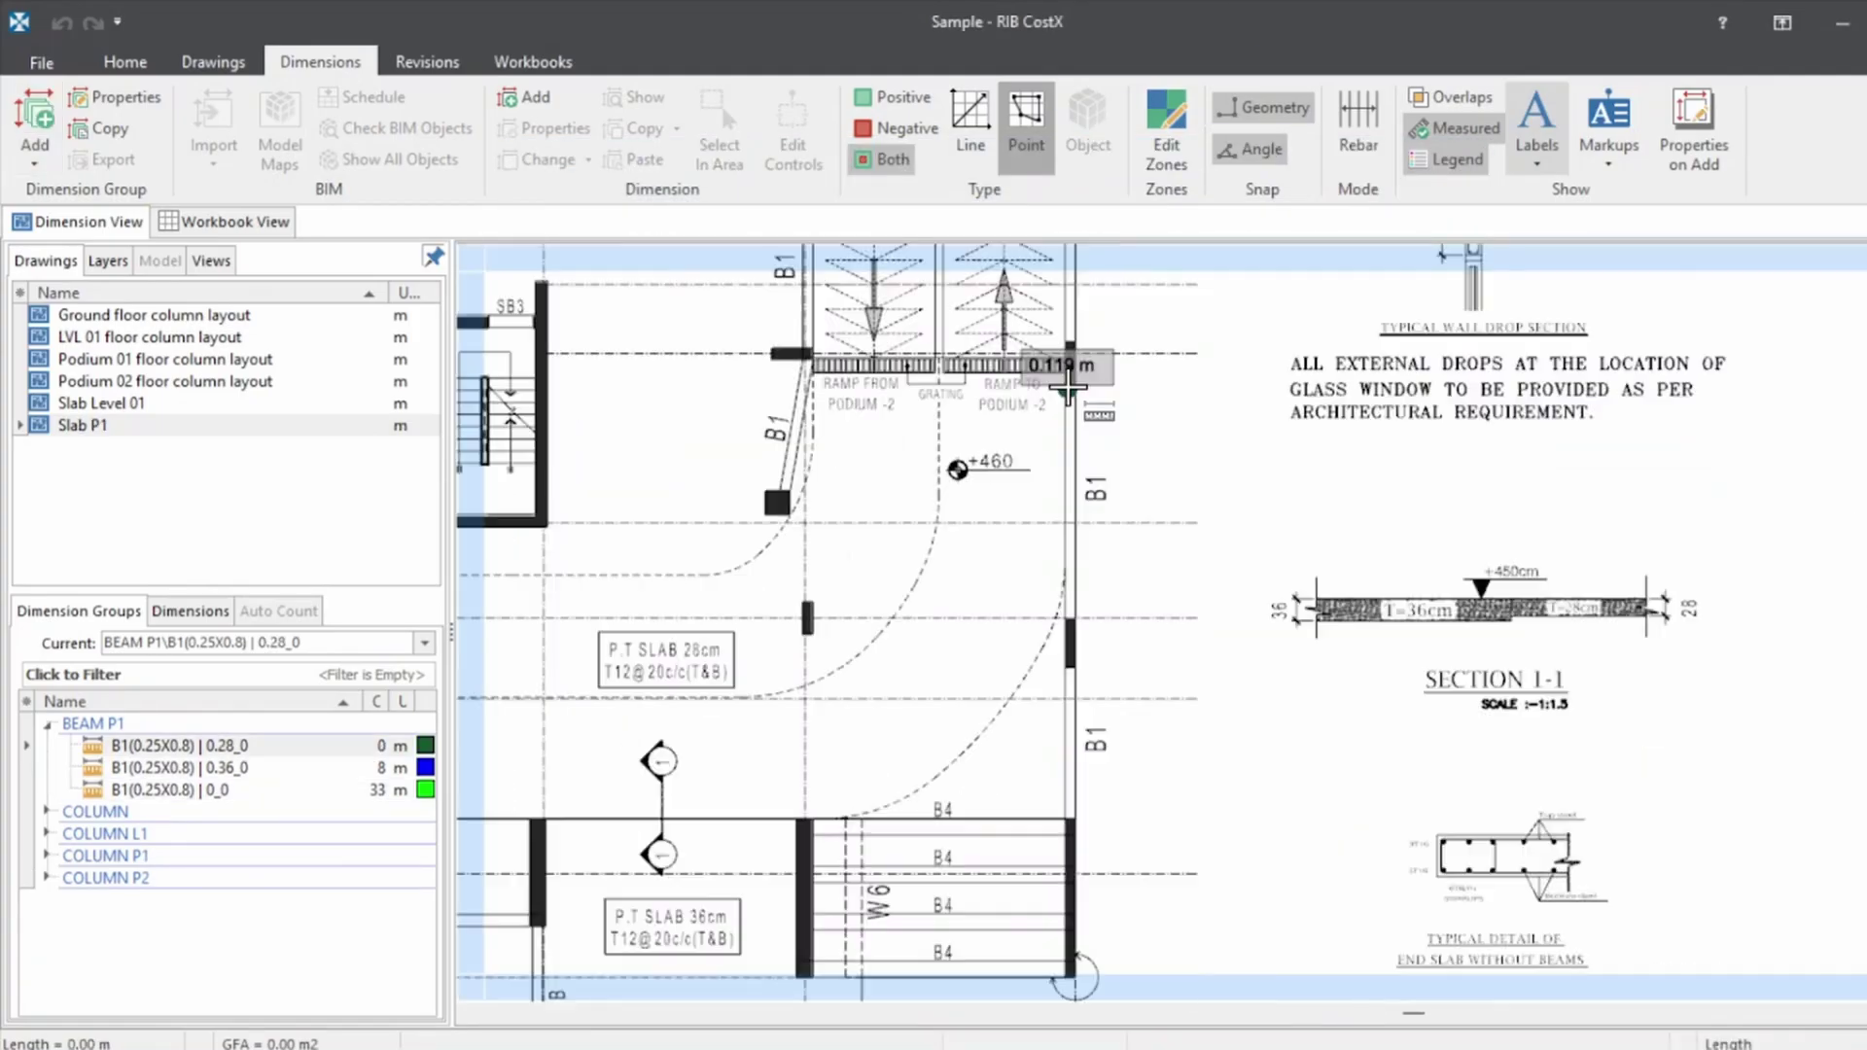
Measure the two B1 beams running down grid 11 below the ramp end in the B1(0.25X0.8) | 0.28_0 group
scroll(1072, 336, up, 5)
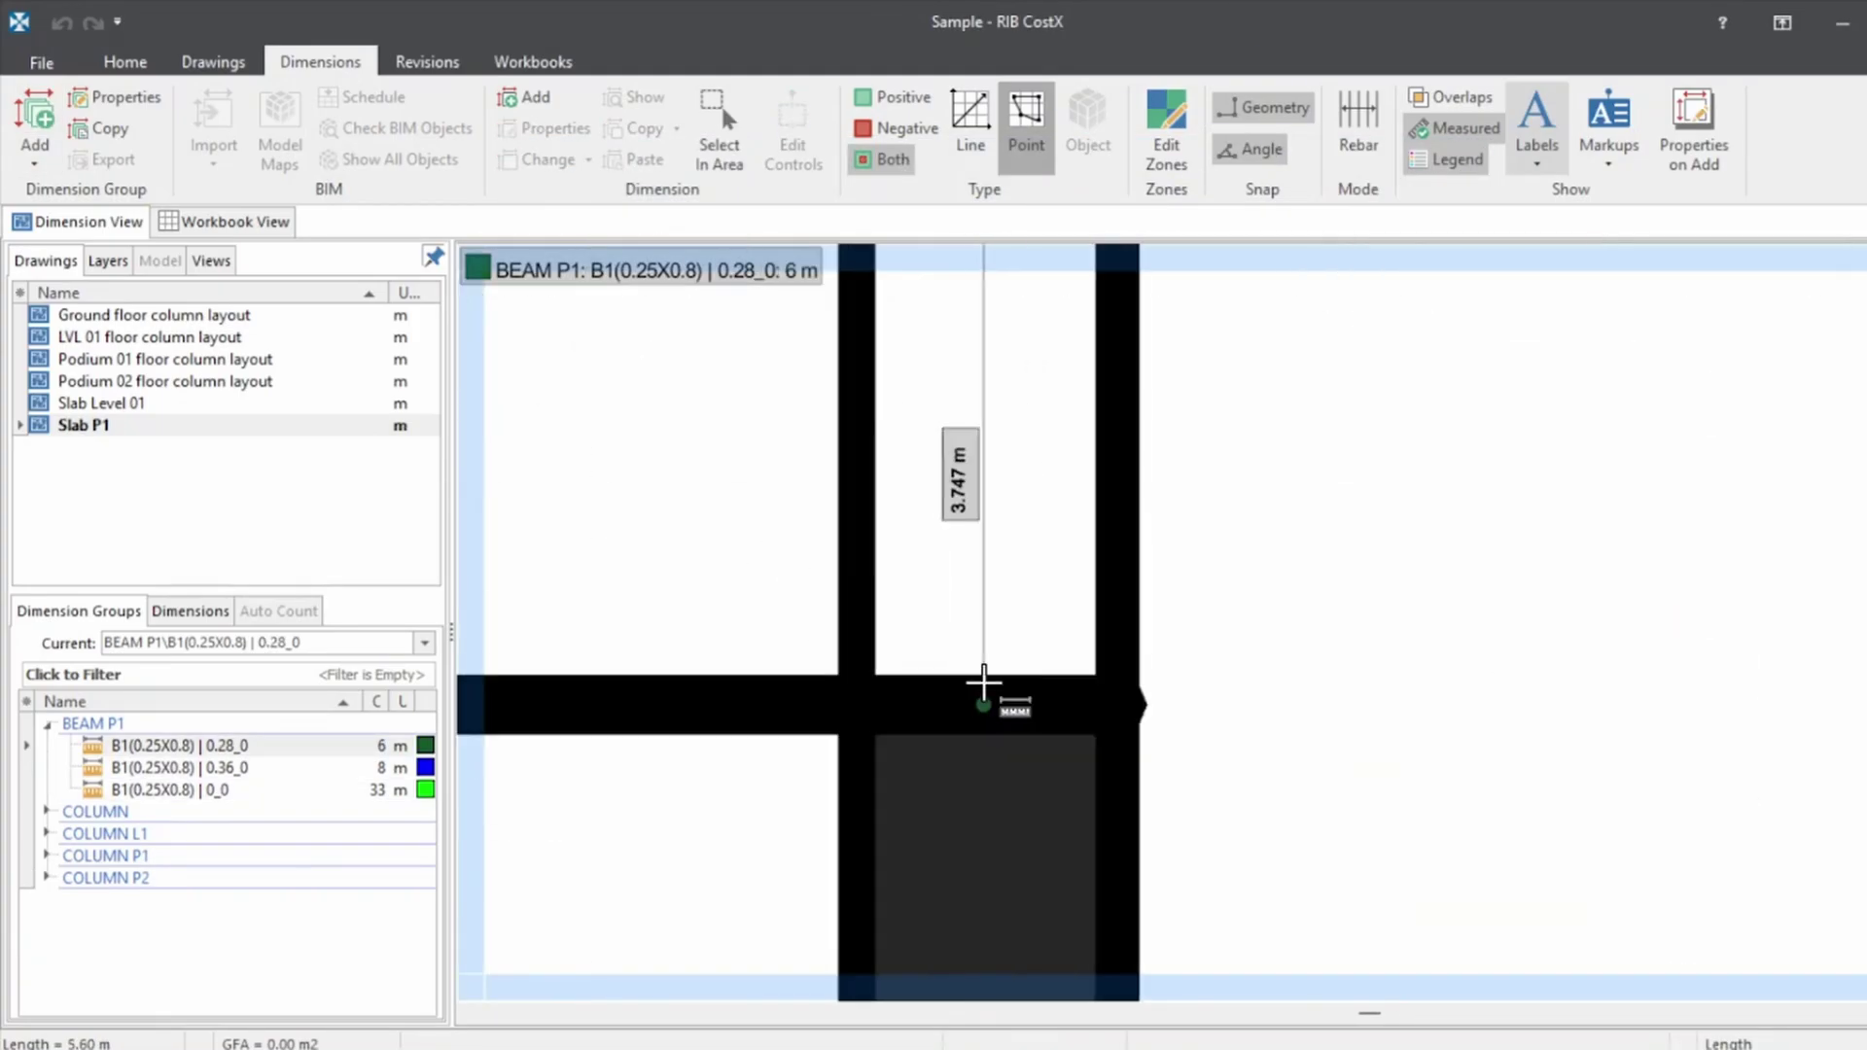
click(986, 695)
scroll(1117, 608, down, 6)
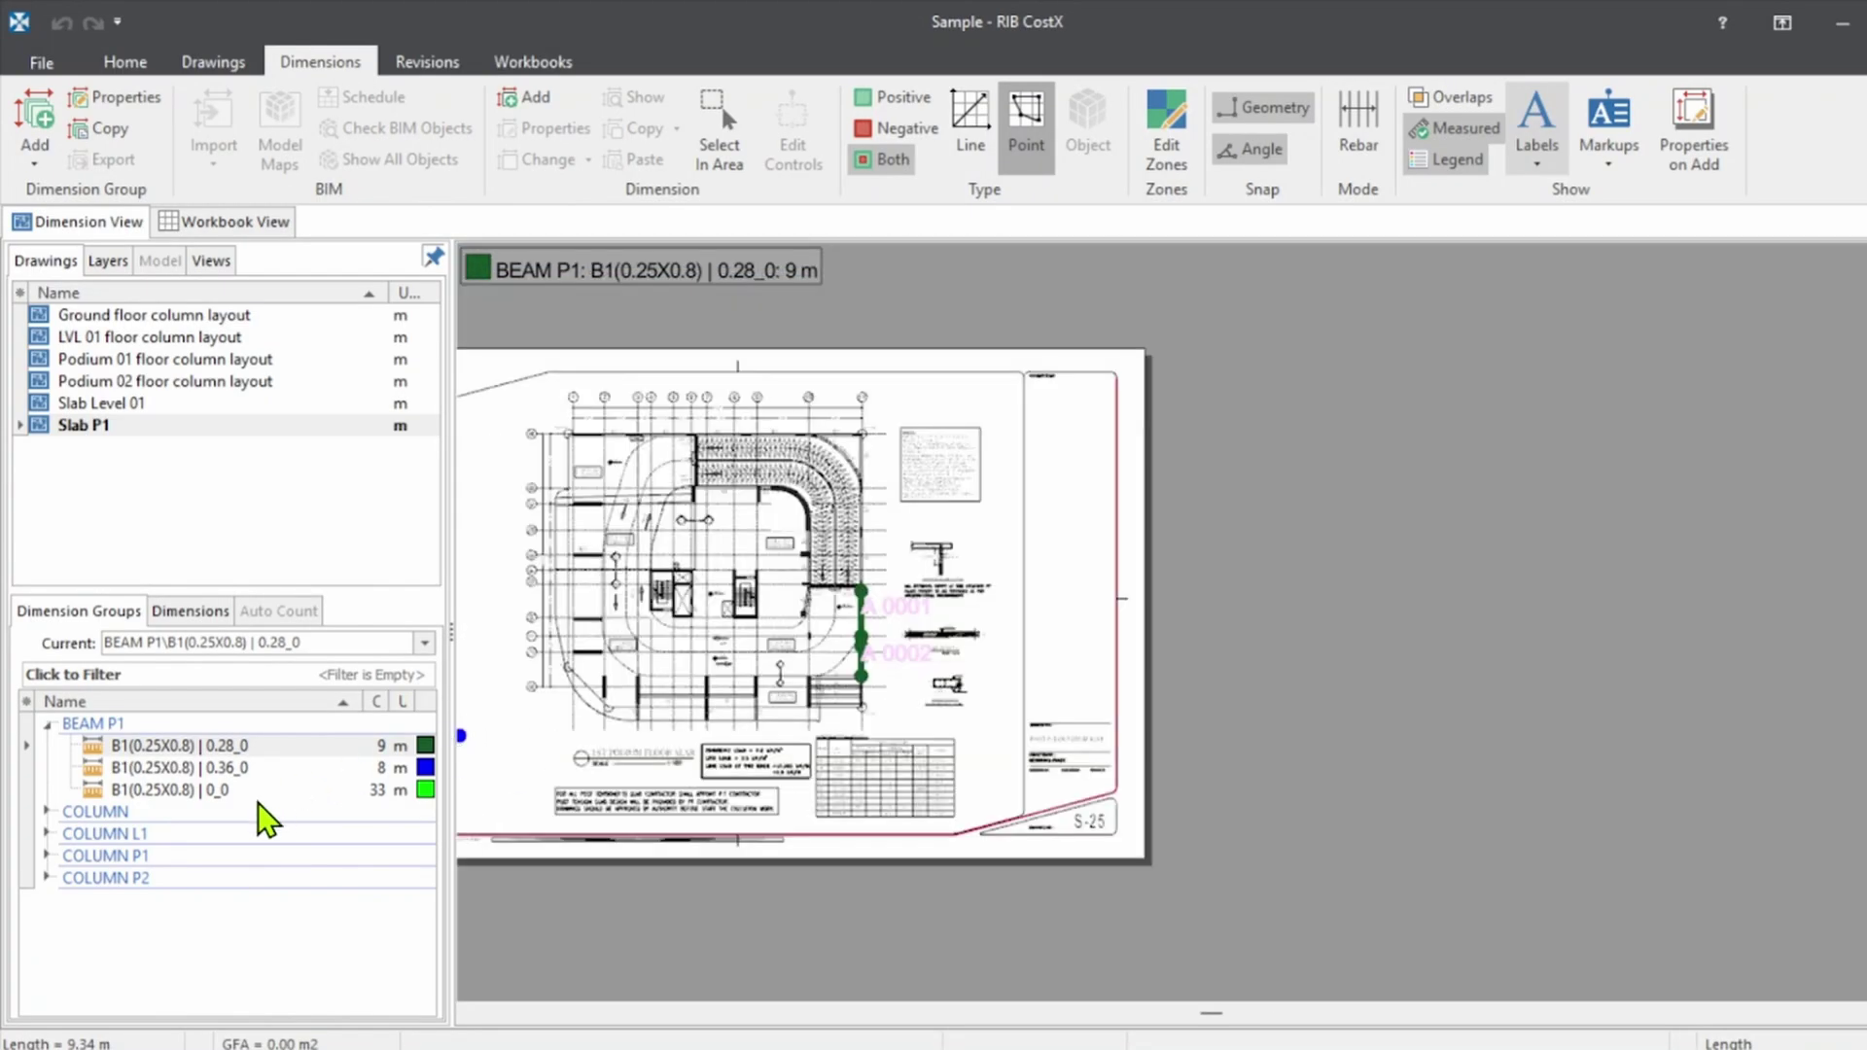
Display all three B1 dimension groups together and review their measured beams against the ramp and the P.T slab thickness notes
shift+click(258, 790)
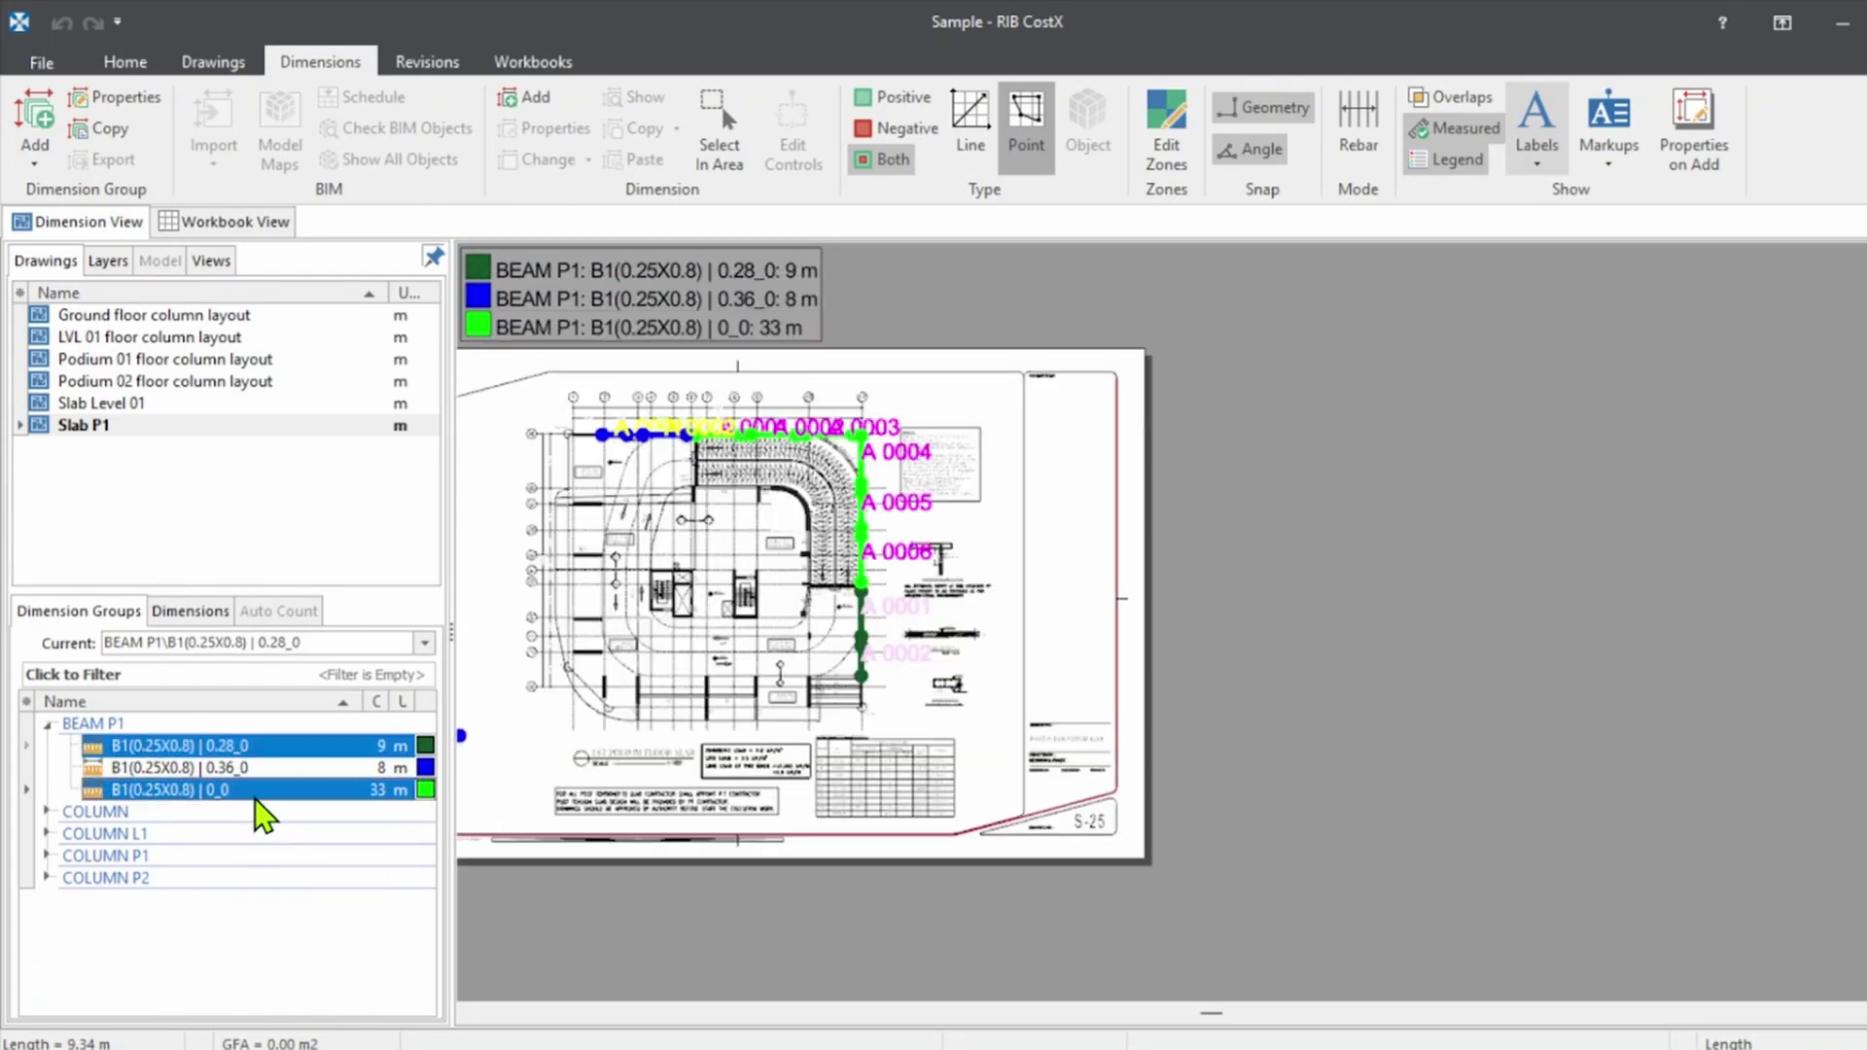
scroll(602, 541, up, 7)
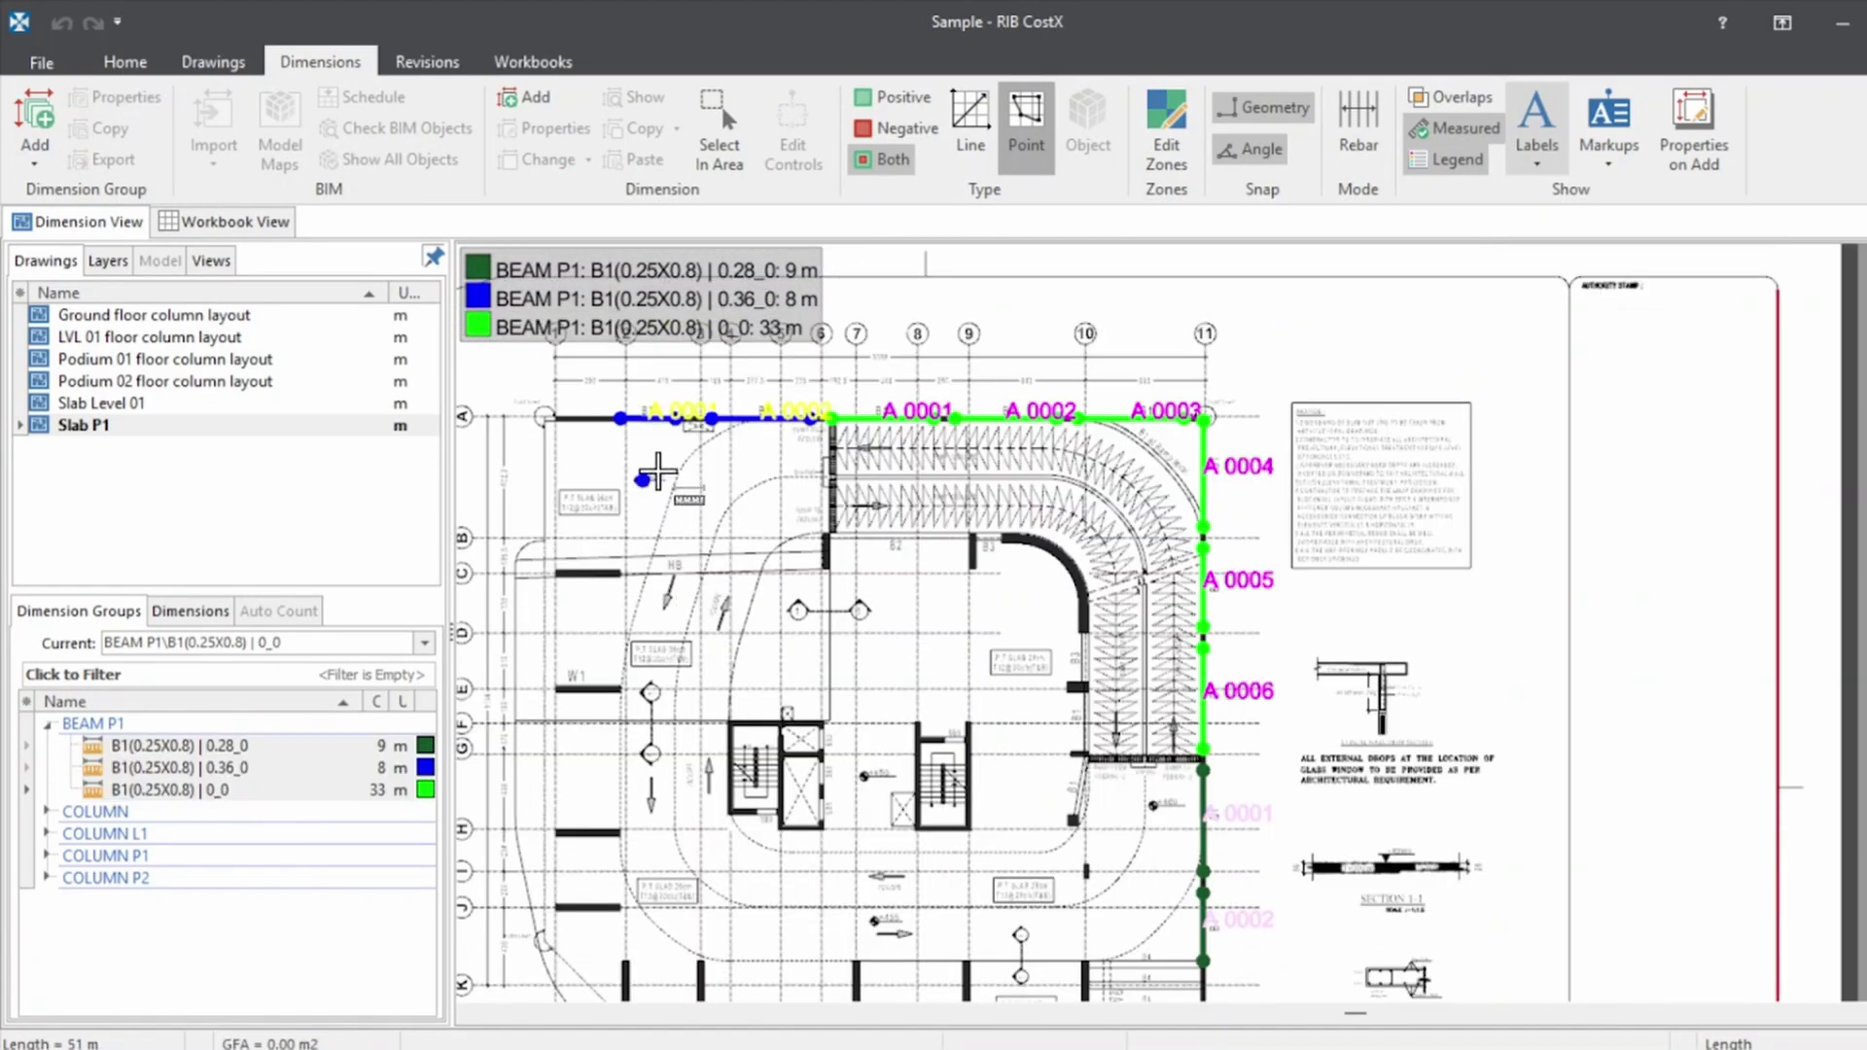
scroll(630, 418, down, 3)
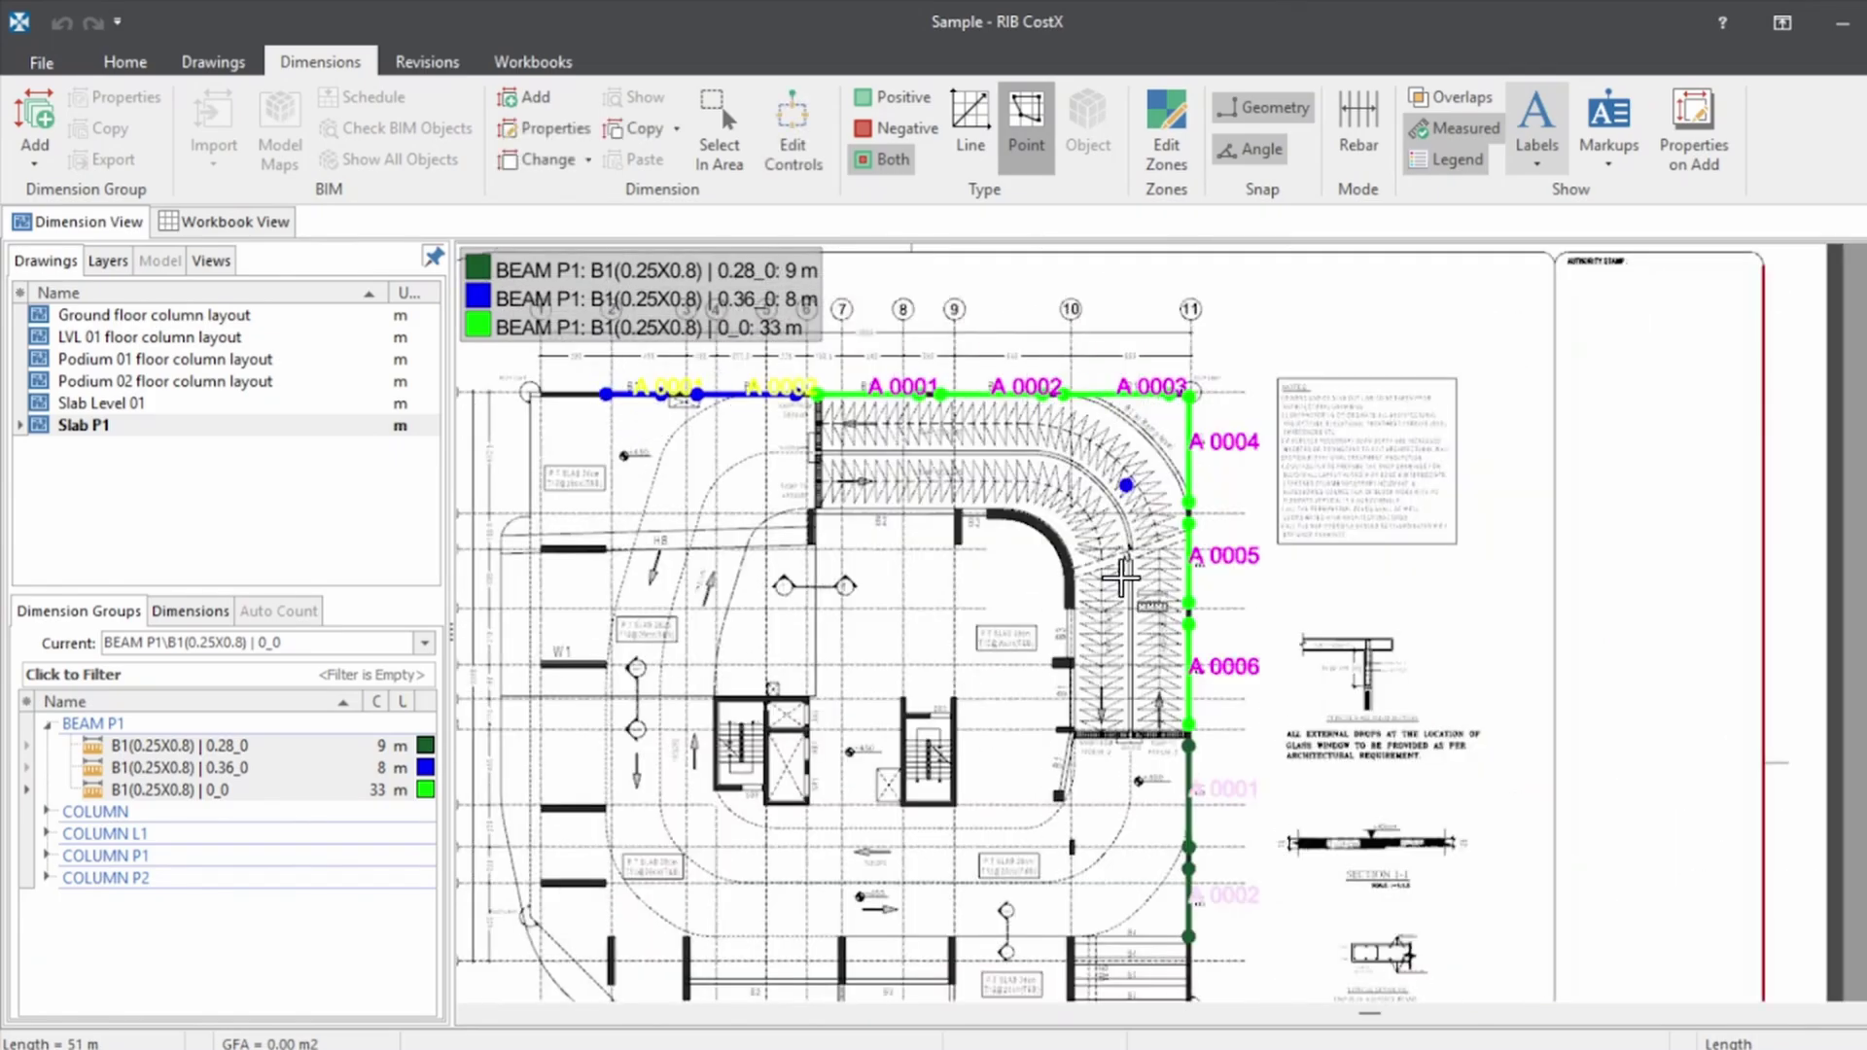
scroll(1091, 511, down, 3)
scroll(1078, 467, up, 3)
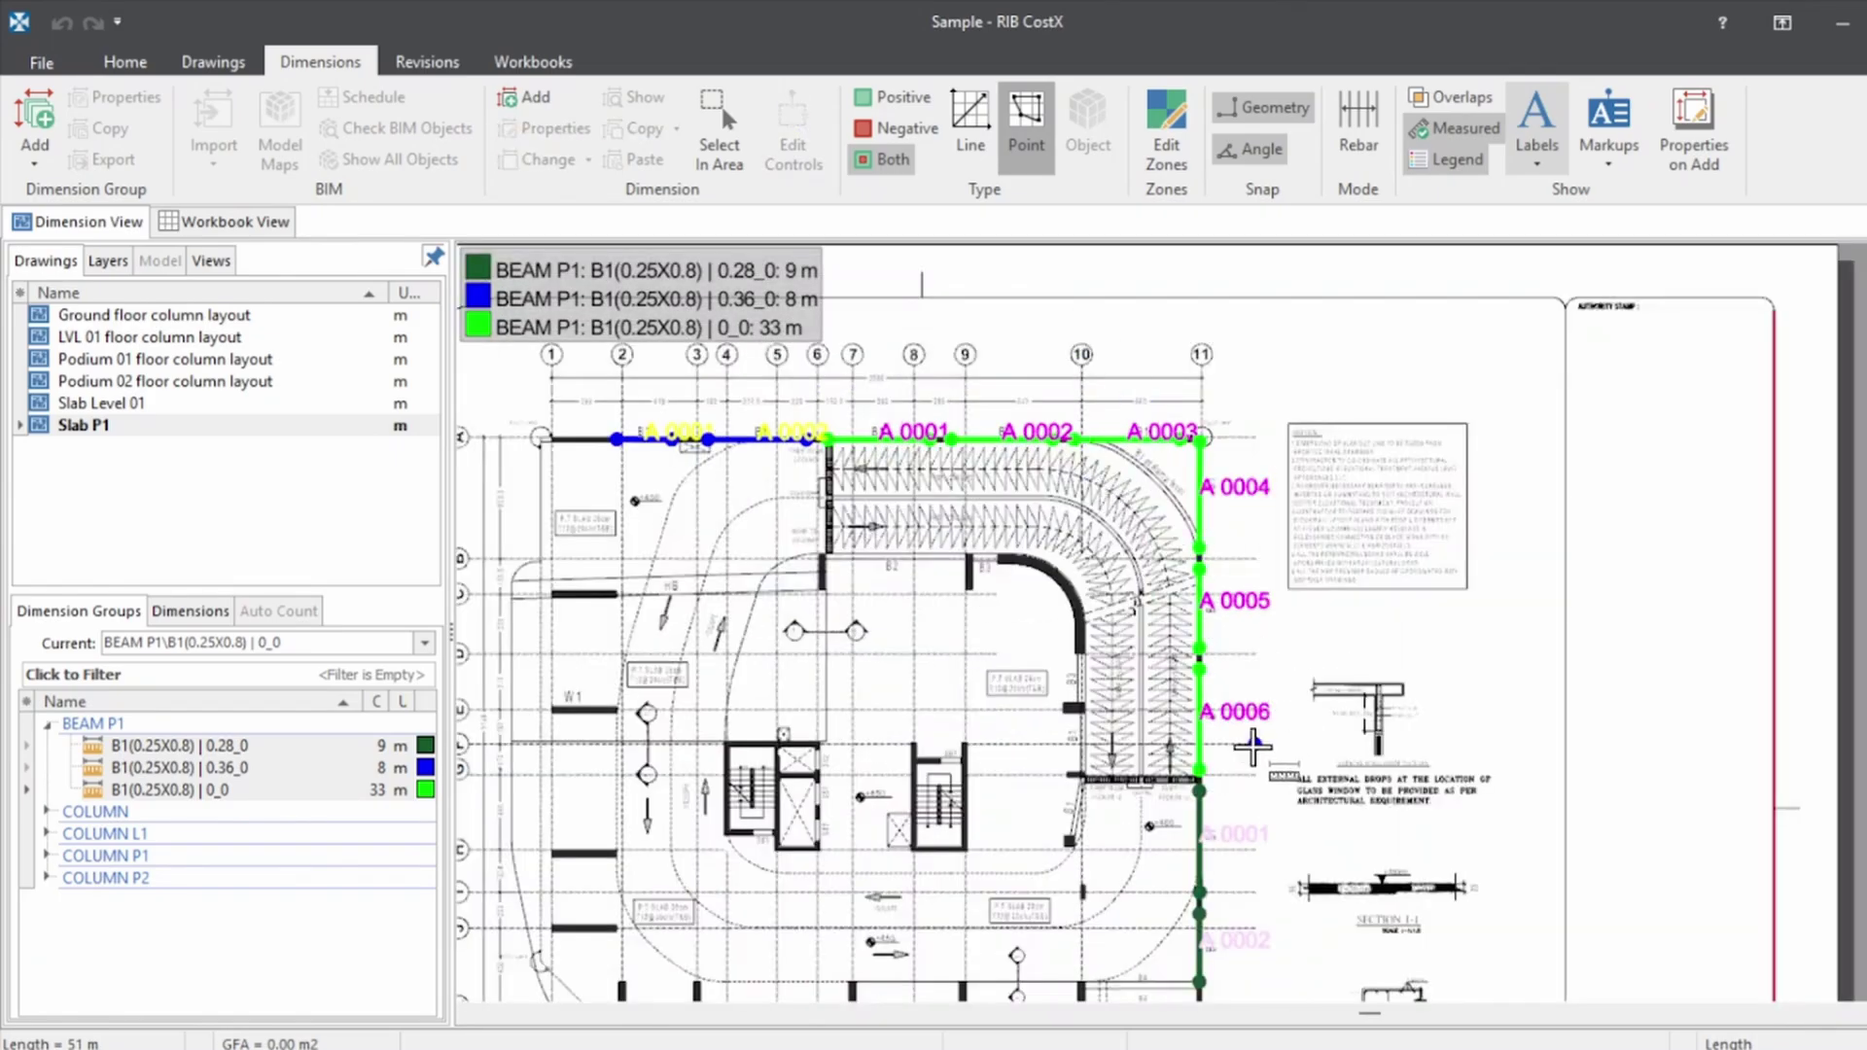
scroll(652, 428, up, 2)
scroll(892, 389, up, 2)
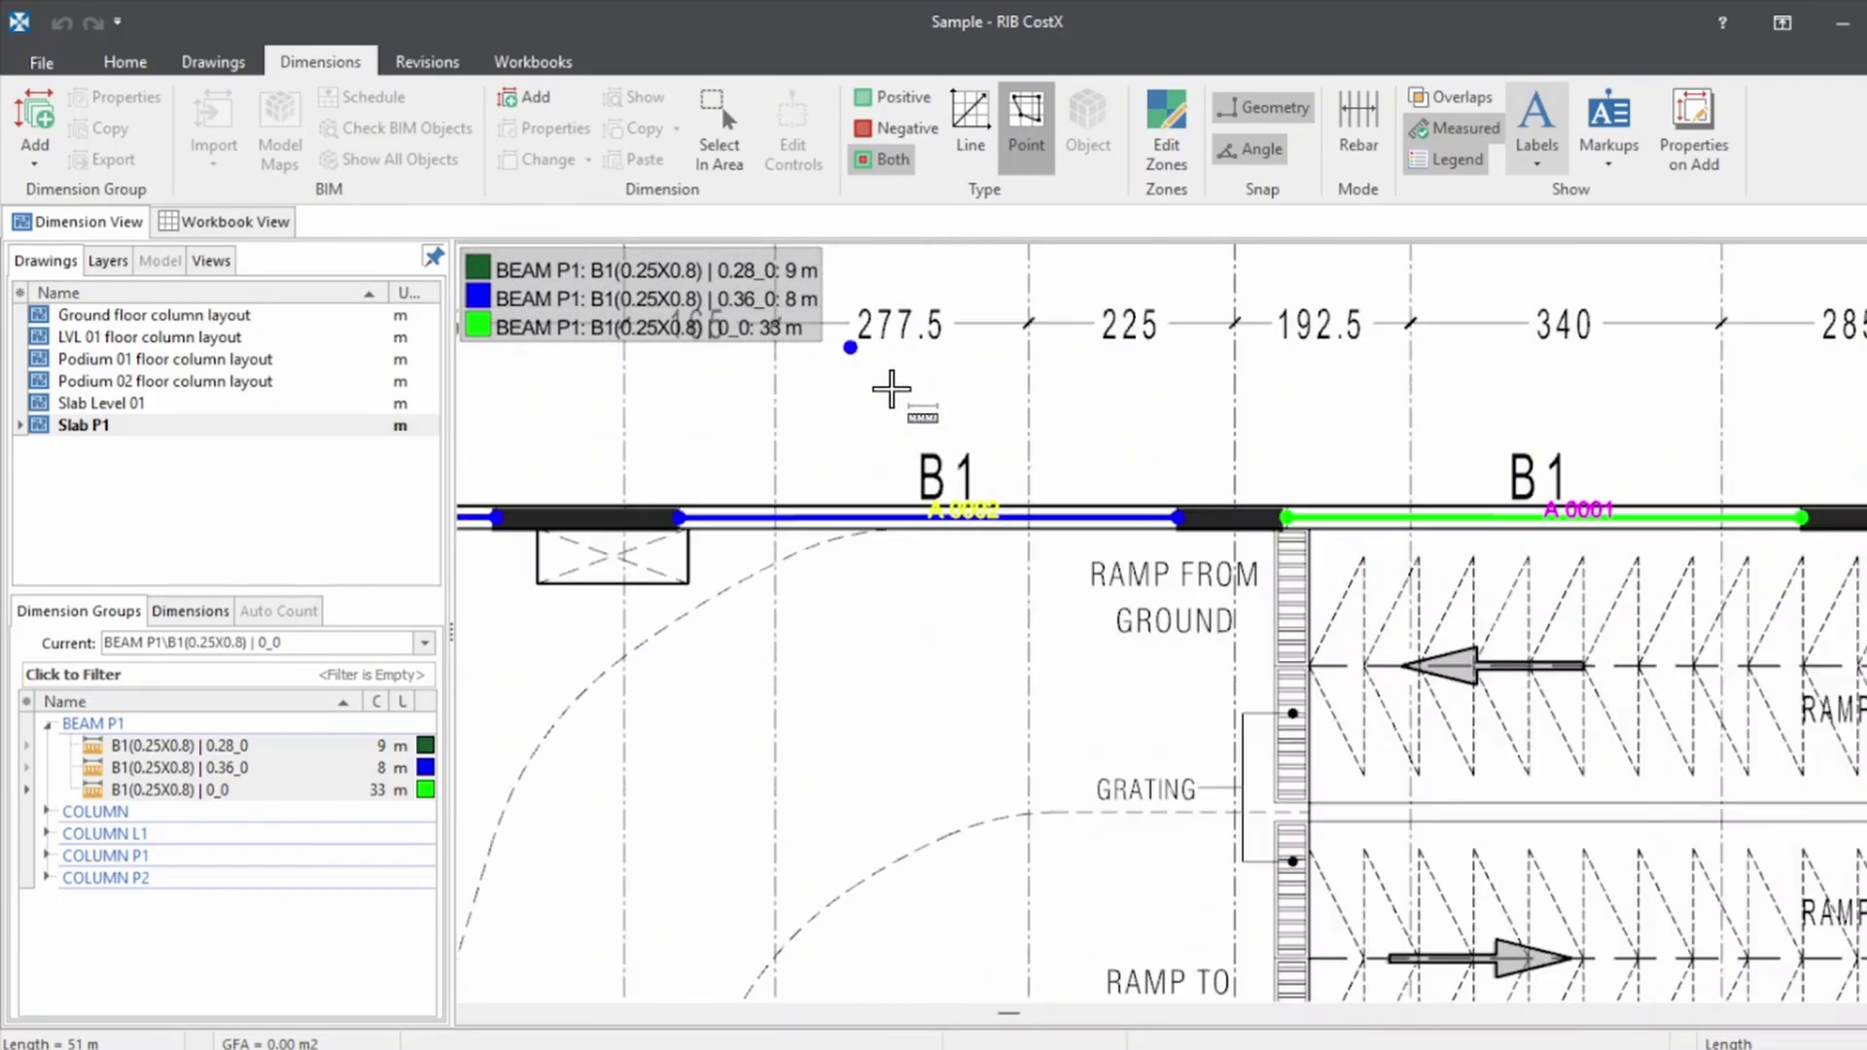
scroll(1188, 645, down, 3)
scroll(943, 473, up, 1)
scroll(900, 420, down, 1)
scroll(900, 420, up, 4)
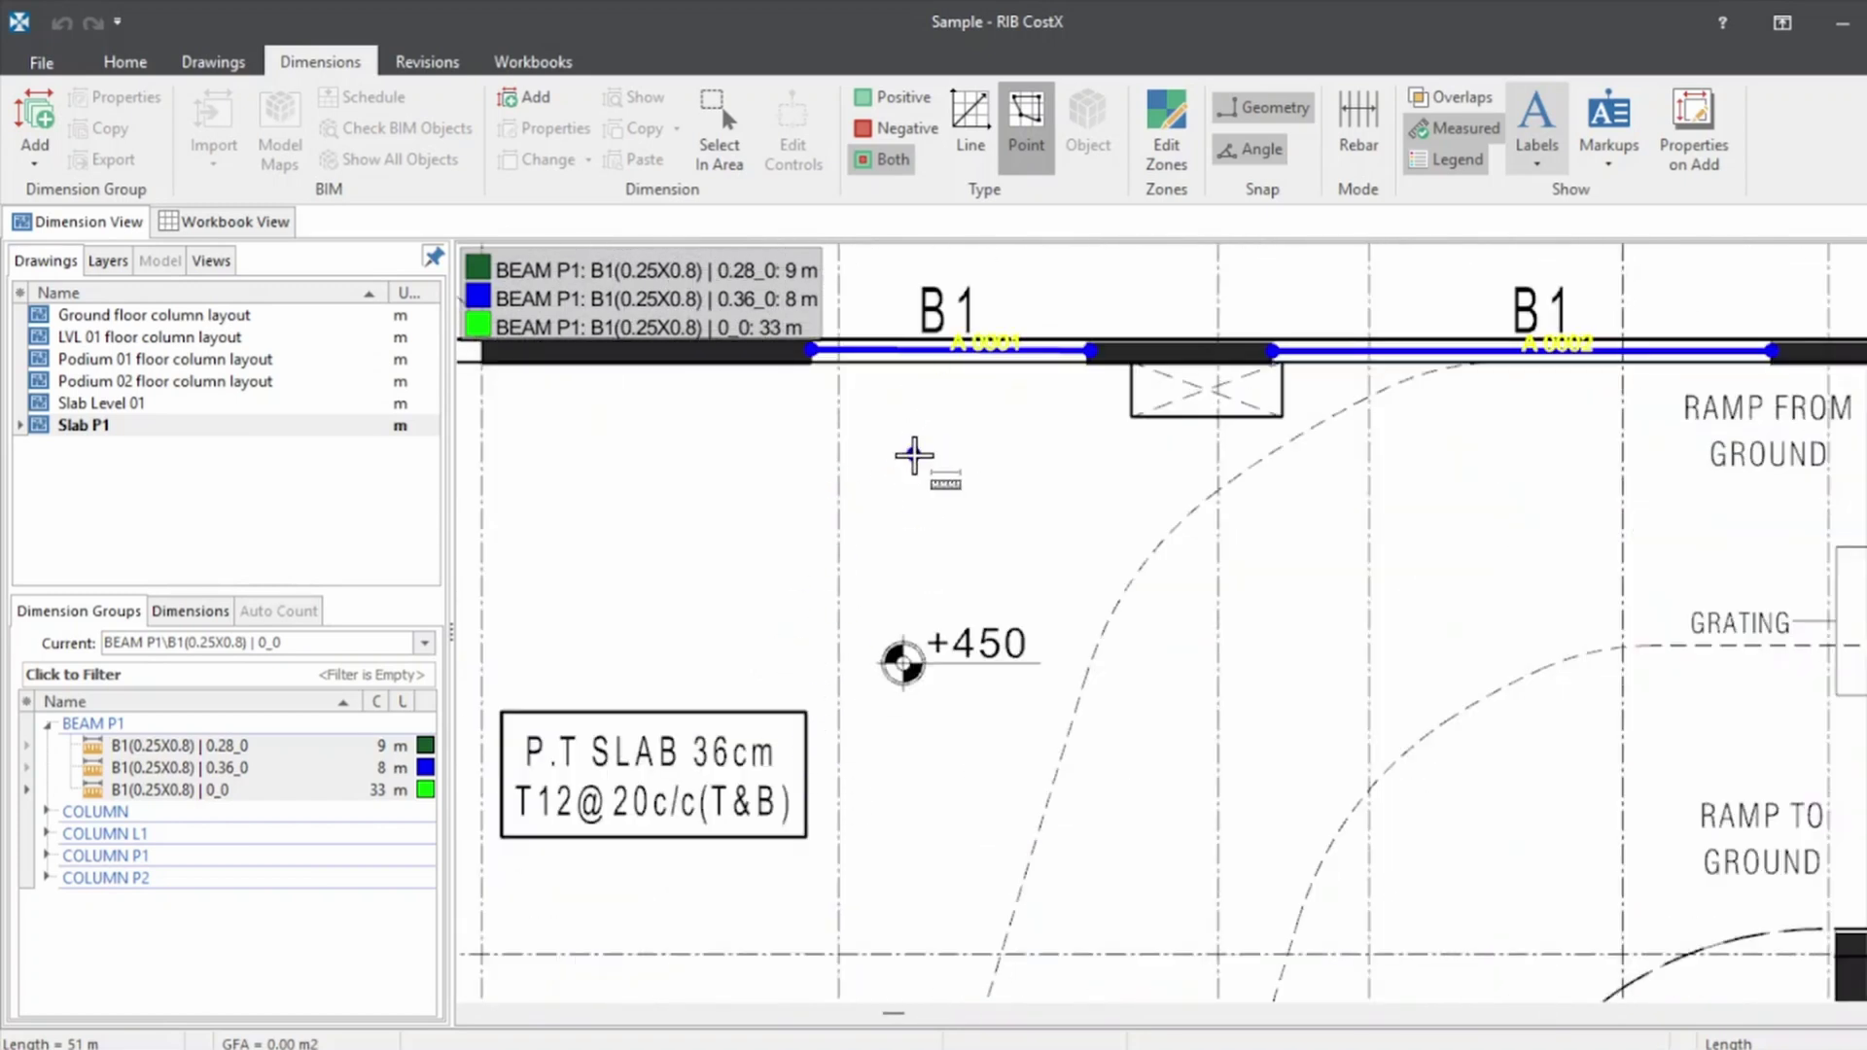
scroll(871, 449, down, 5)
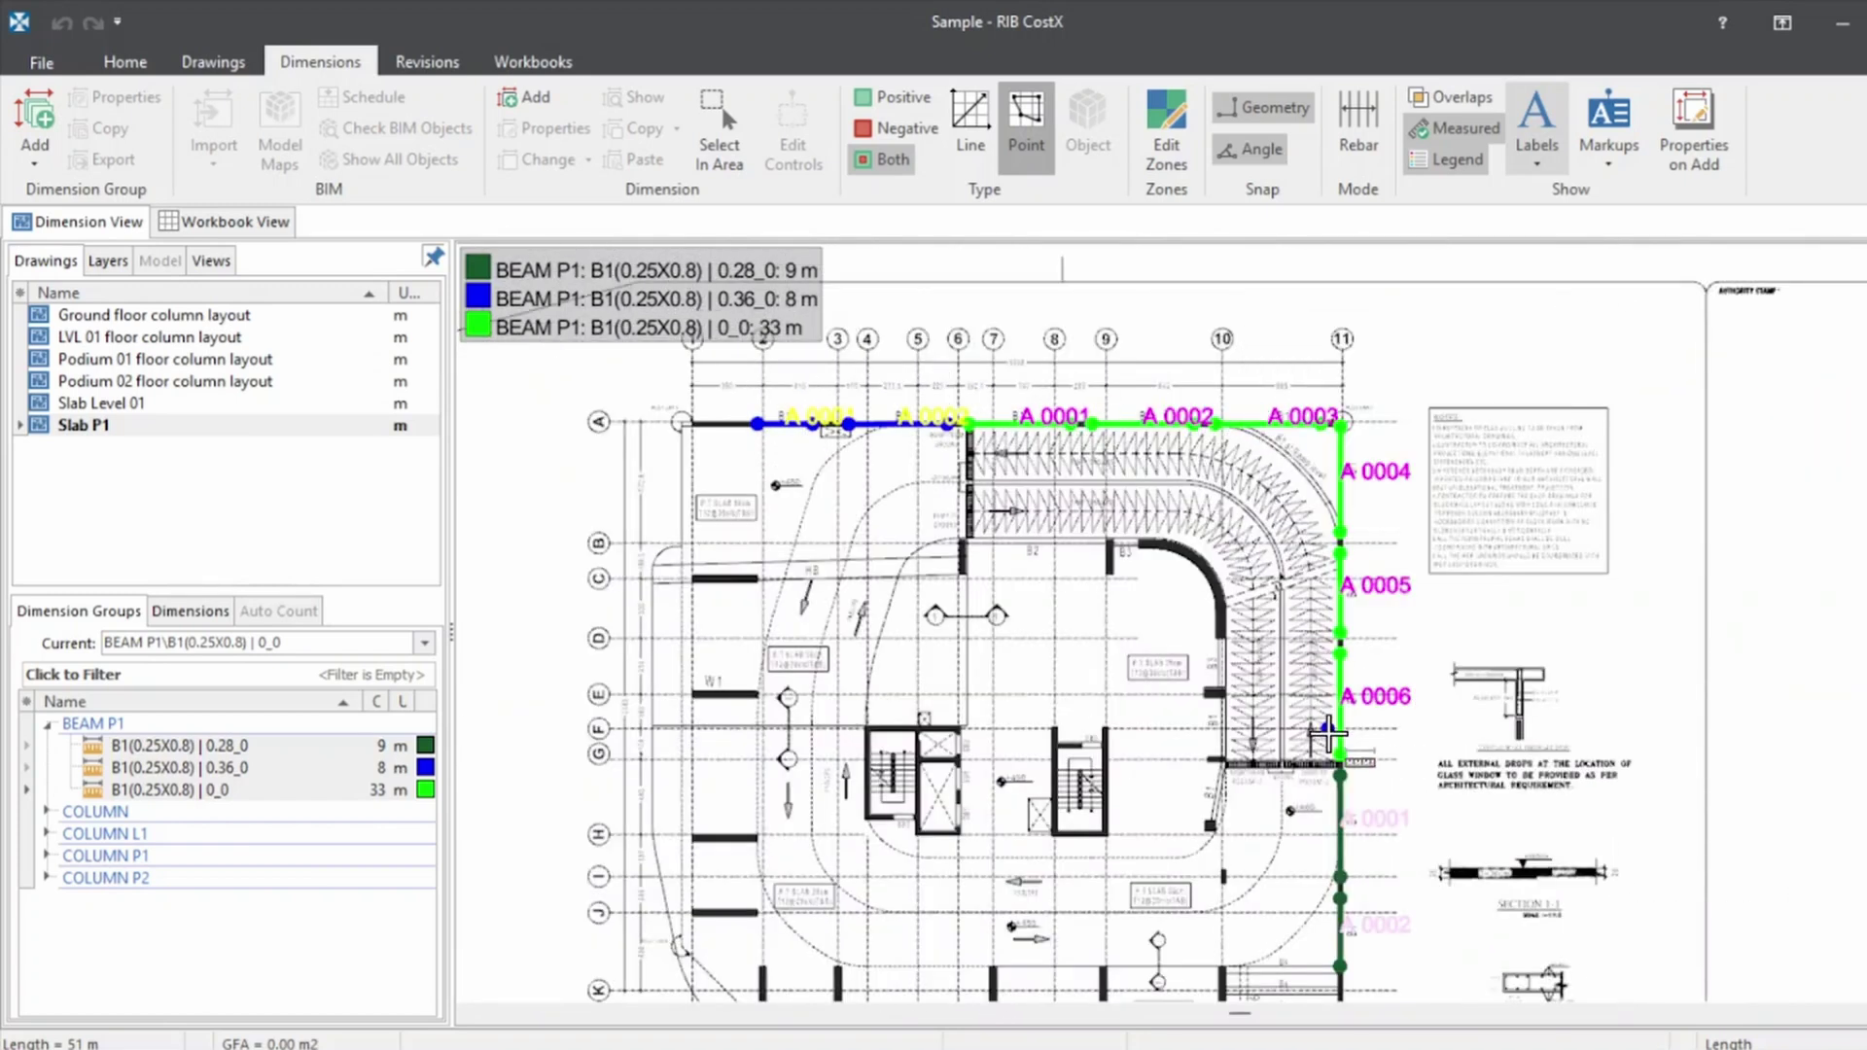
Measure the slanted B1 beam at the inner side of the ramp end in the B1(0.25X0.8) | 0_0 group
scroll(768, 277, up, 4)
scroll(864, 405, down, 3)
scroll(829, 327, up, 3)
scroll(832, 331, down, 3)
scroll(1018, 691, up, 5)
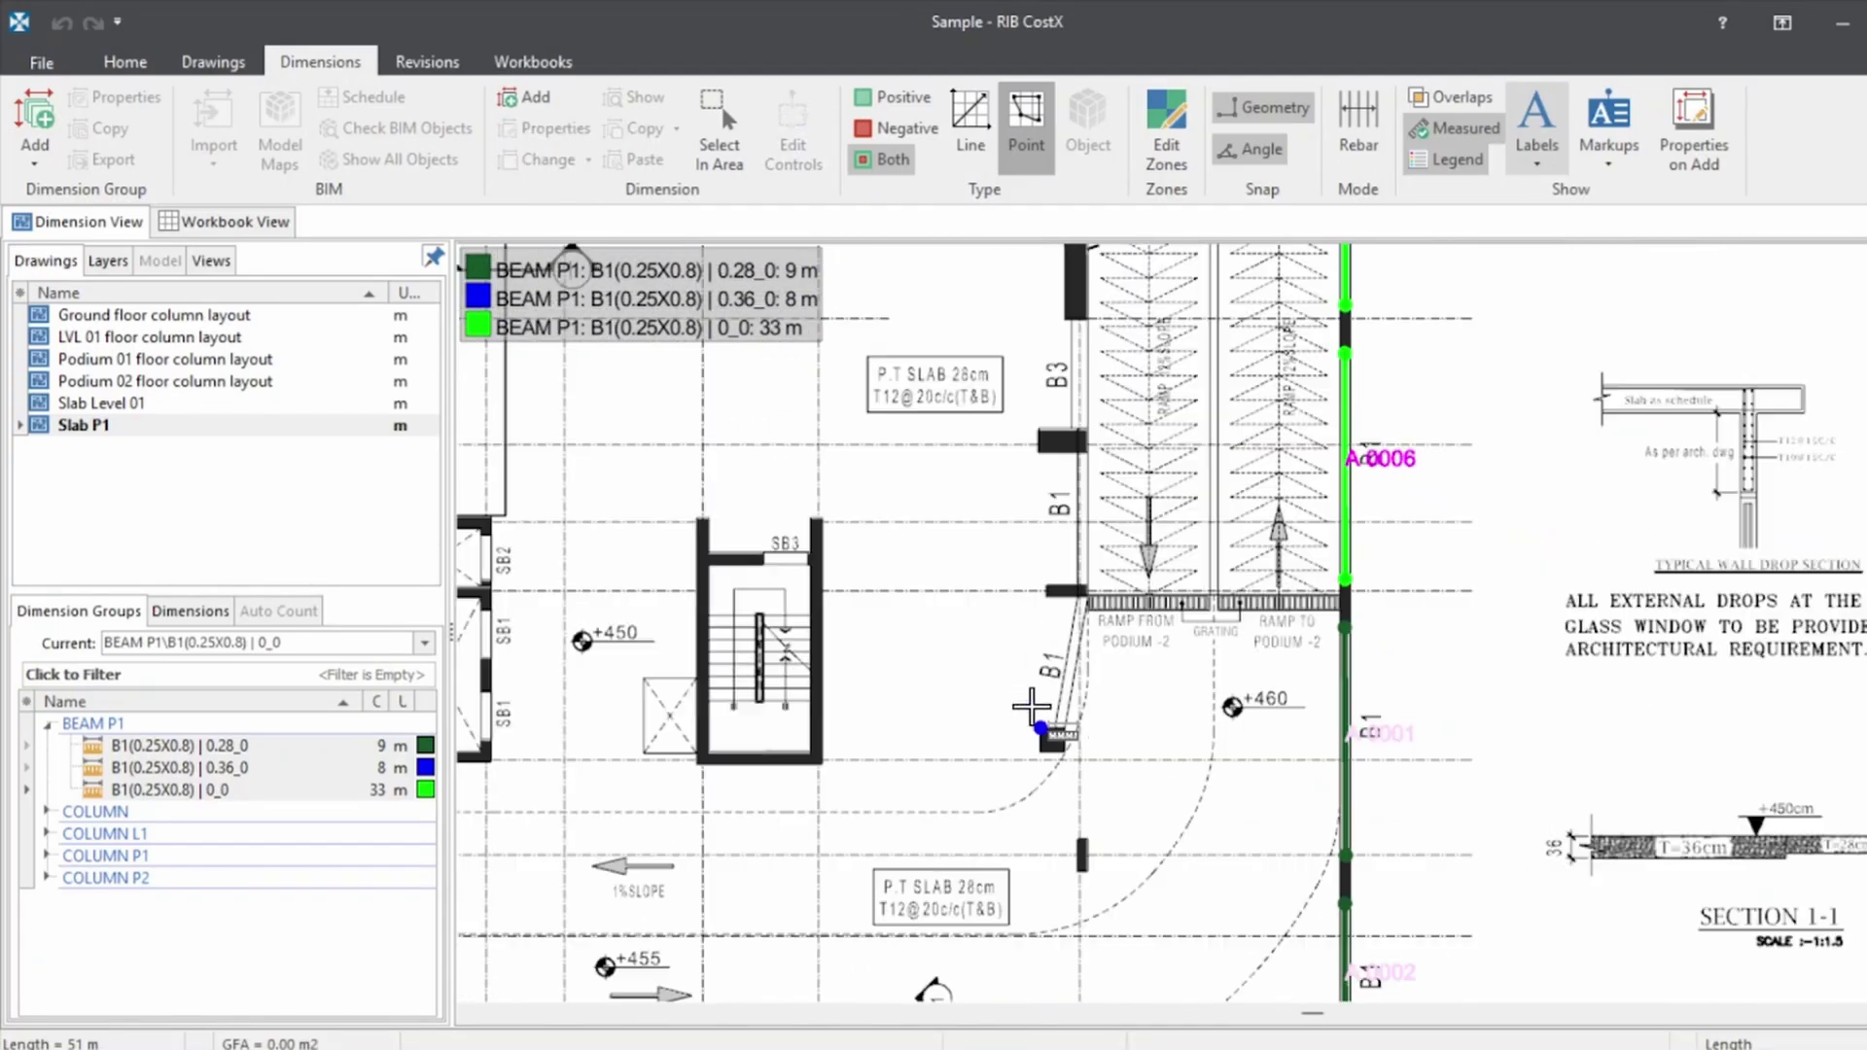
scroll(1099, 486, up, 3)
scroll(1079, 658, down, 3)
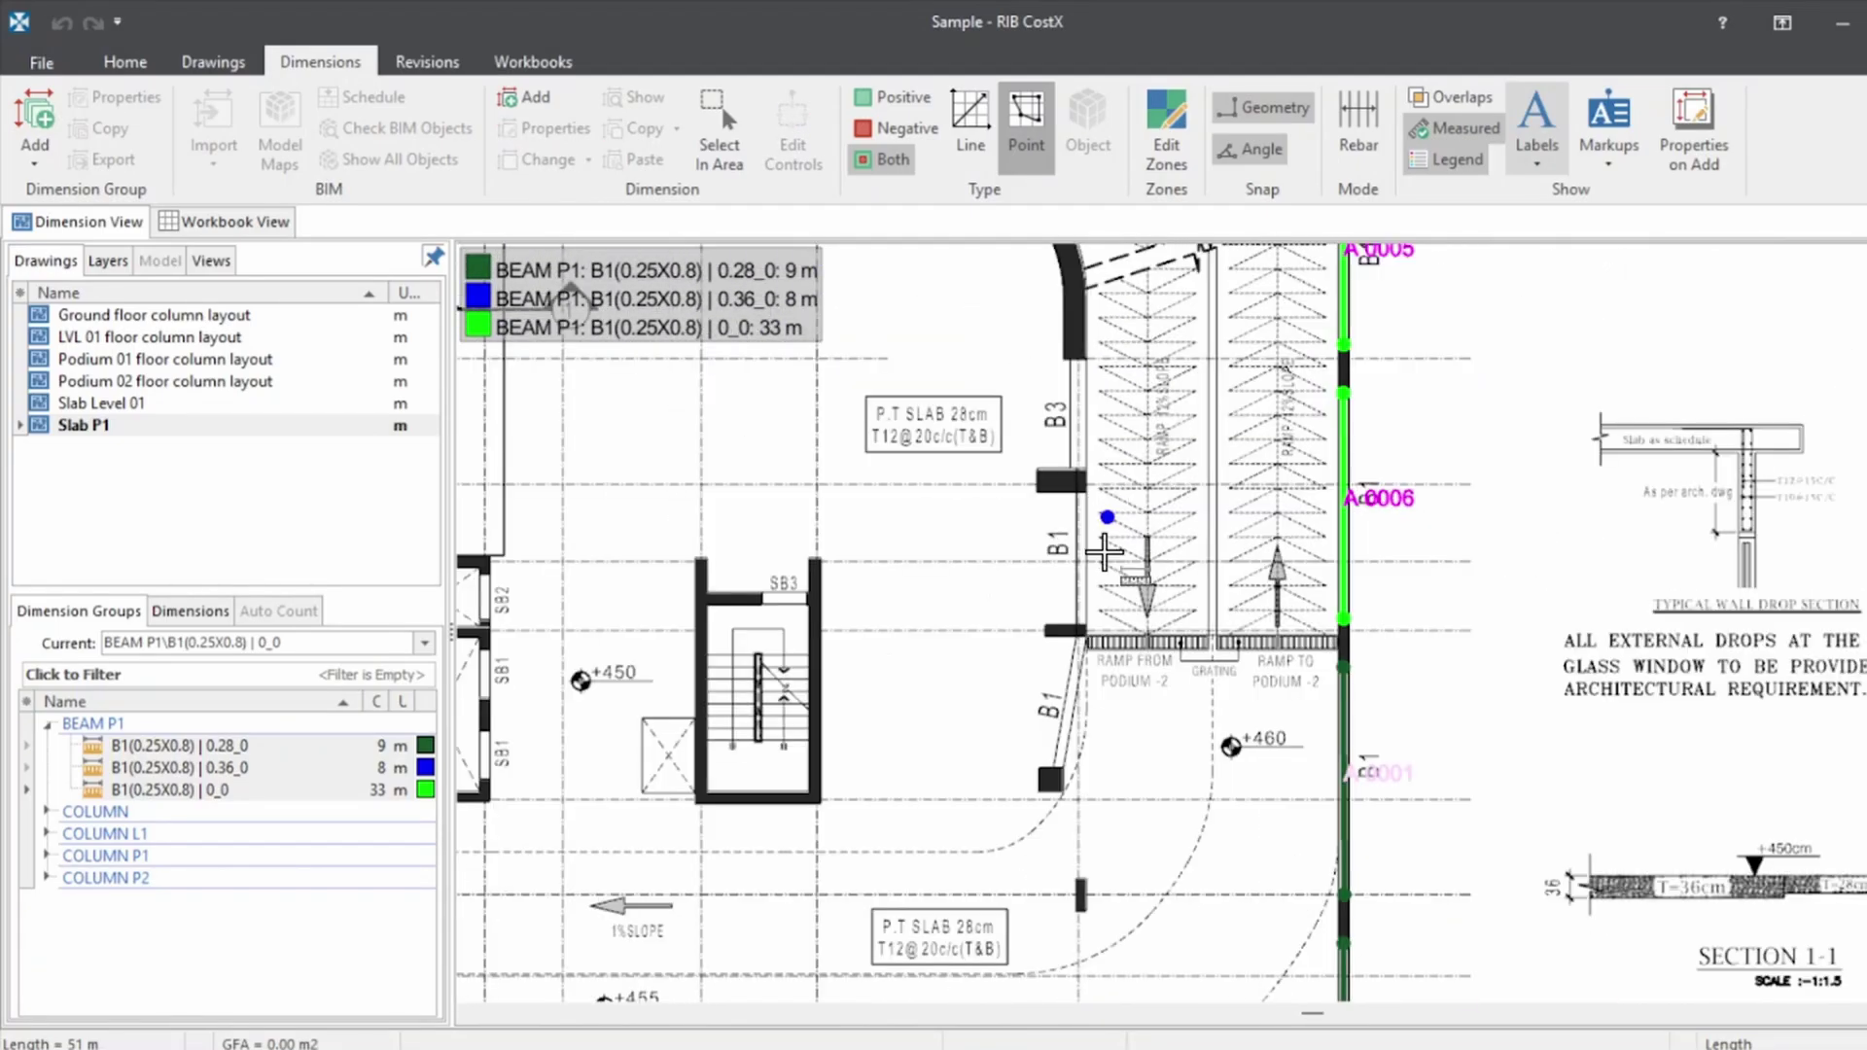
scroll(837, 604, up, 5)
scroll(1031, 671, down, 3)
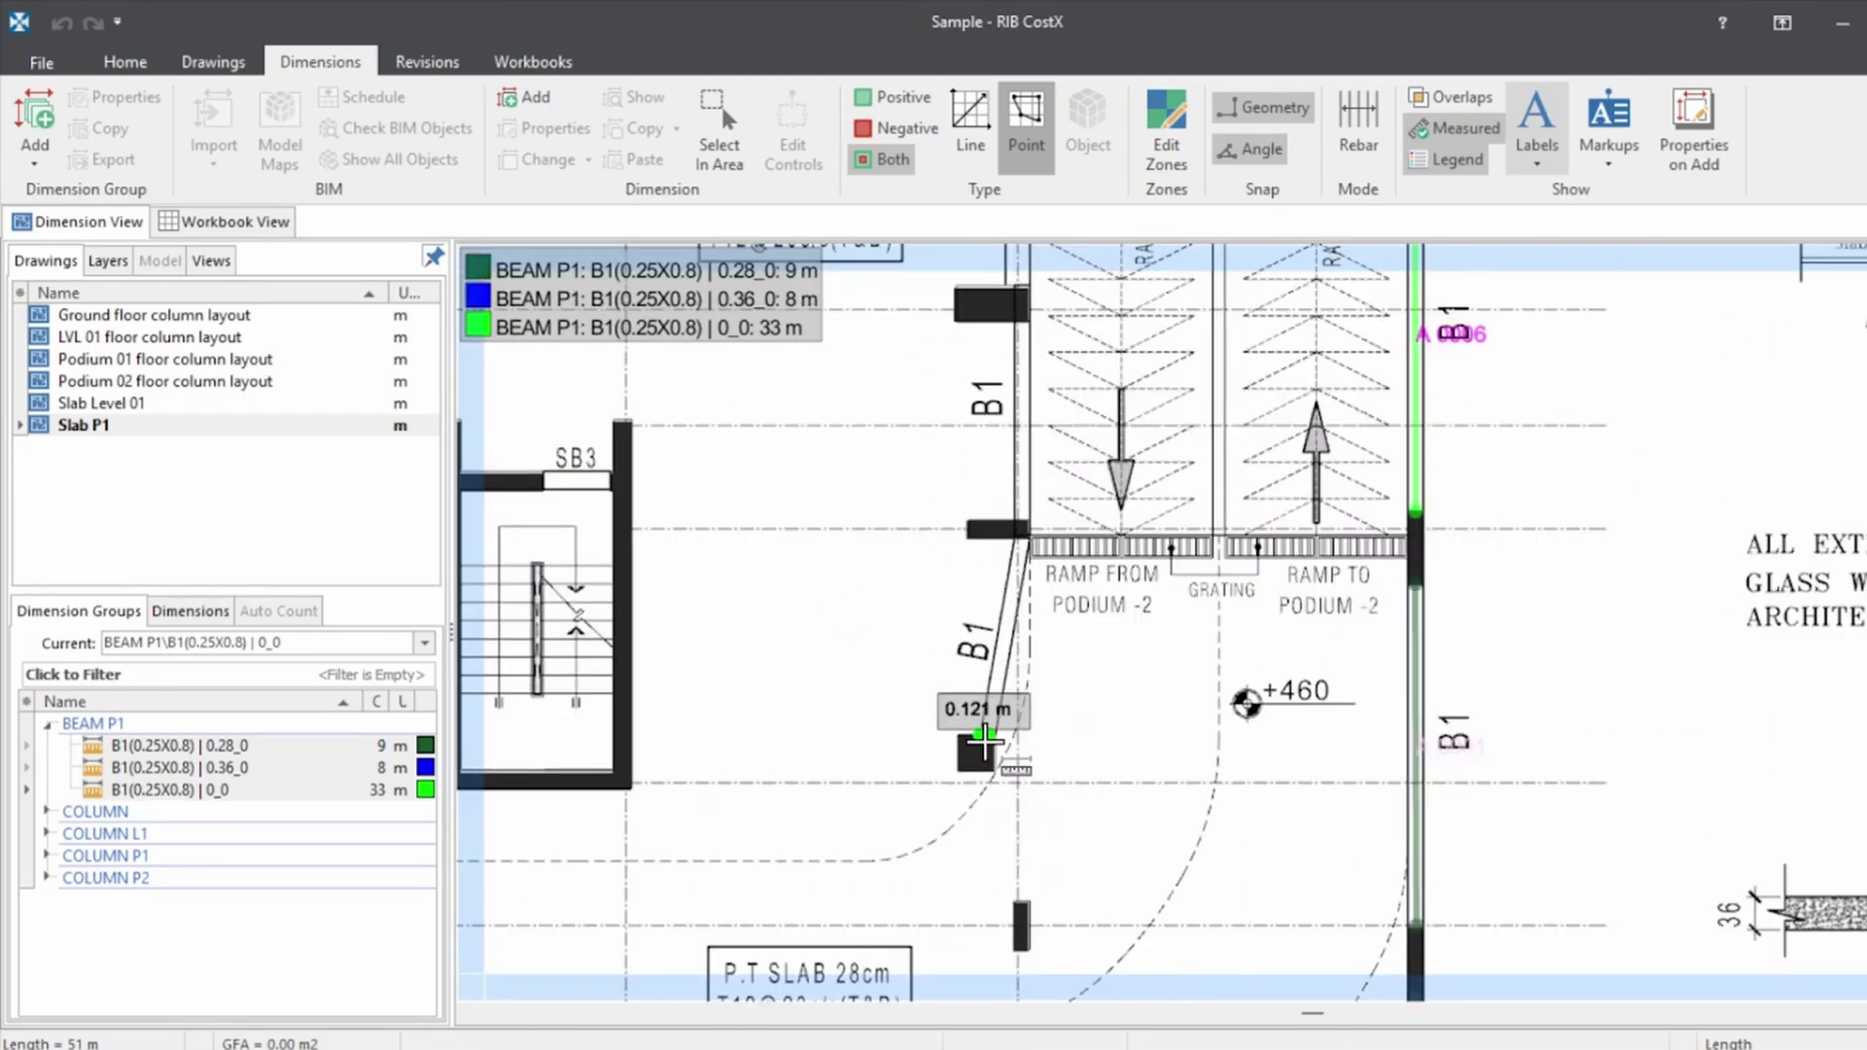
scroll(1021, 593, up, 5)
click(970, 572)
scroll(972, 584, down, 6)
scroll(1095, 509, up, 6)
click(1419, 758)
Measure the vertical B1 beam directly above the slanted one, between the two columns along the ramp's inner edge
scroll(1347, 855, down, 6)
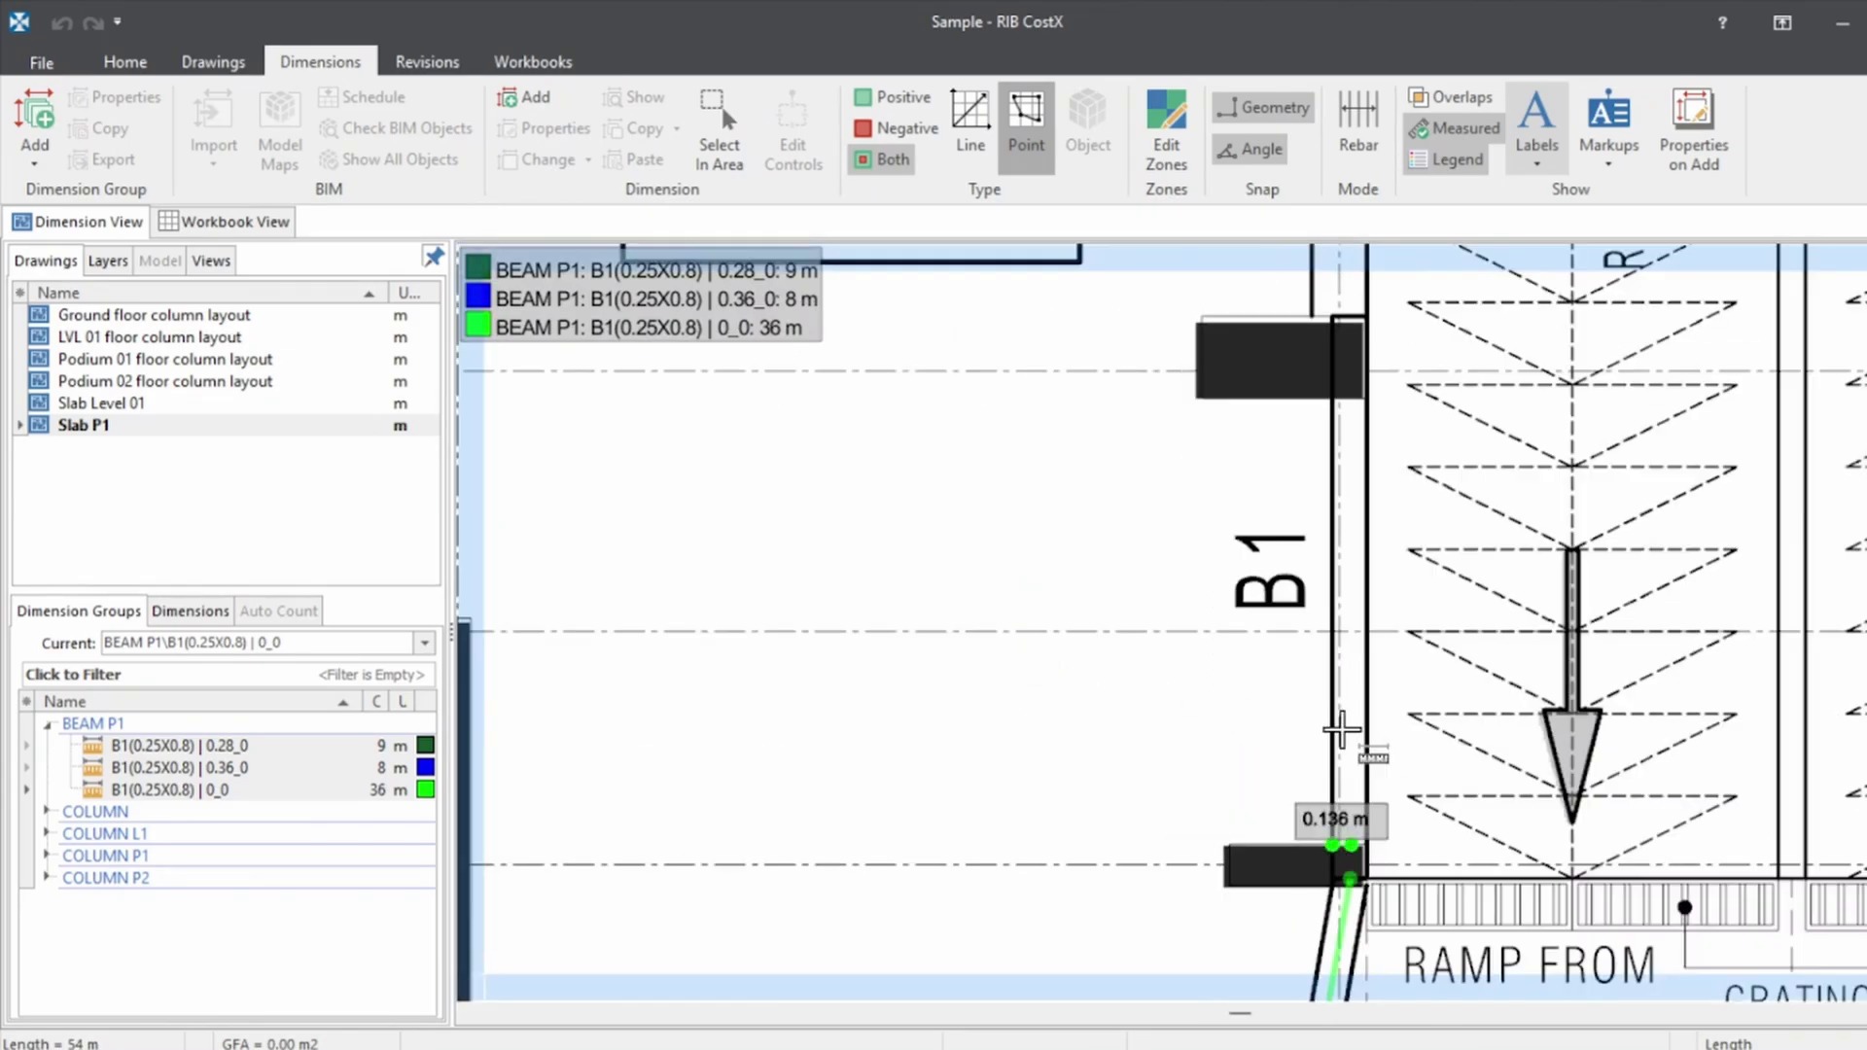
scroll(1338, 398, up, 6)
scroll(1248, 657, up, 3)
click(1247, 645)
scroll(1174, 459, down, 6)
Check the whole Slab P1 plan for unmeasured B1 beams and for the locations of the B2 beams
scroll(1173, 441, down, 5)
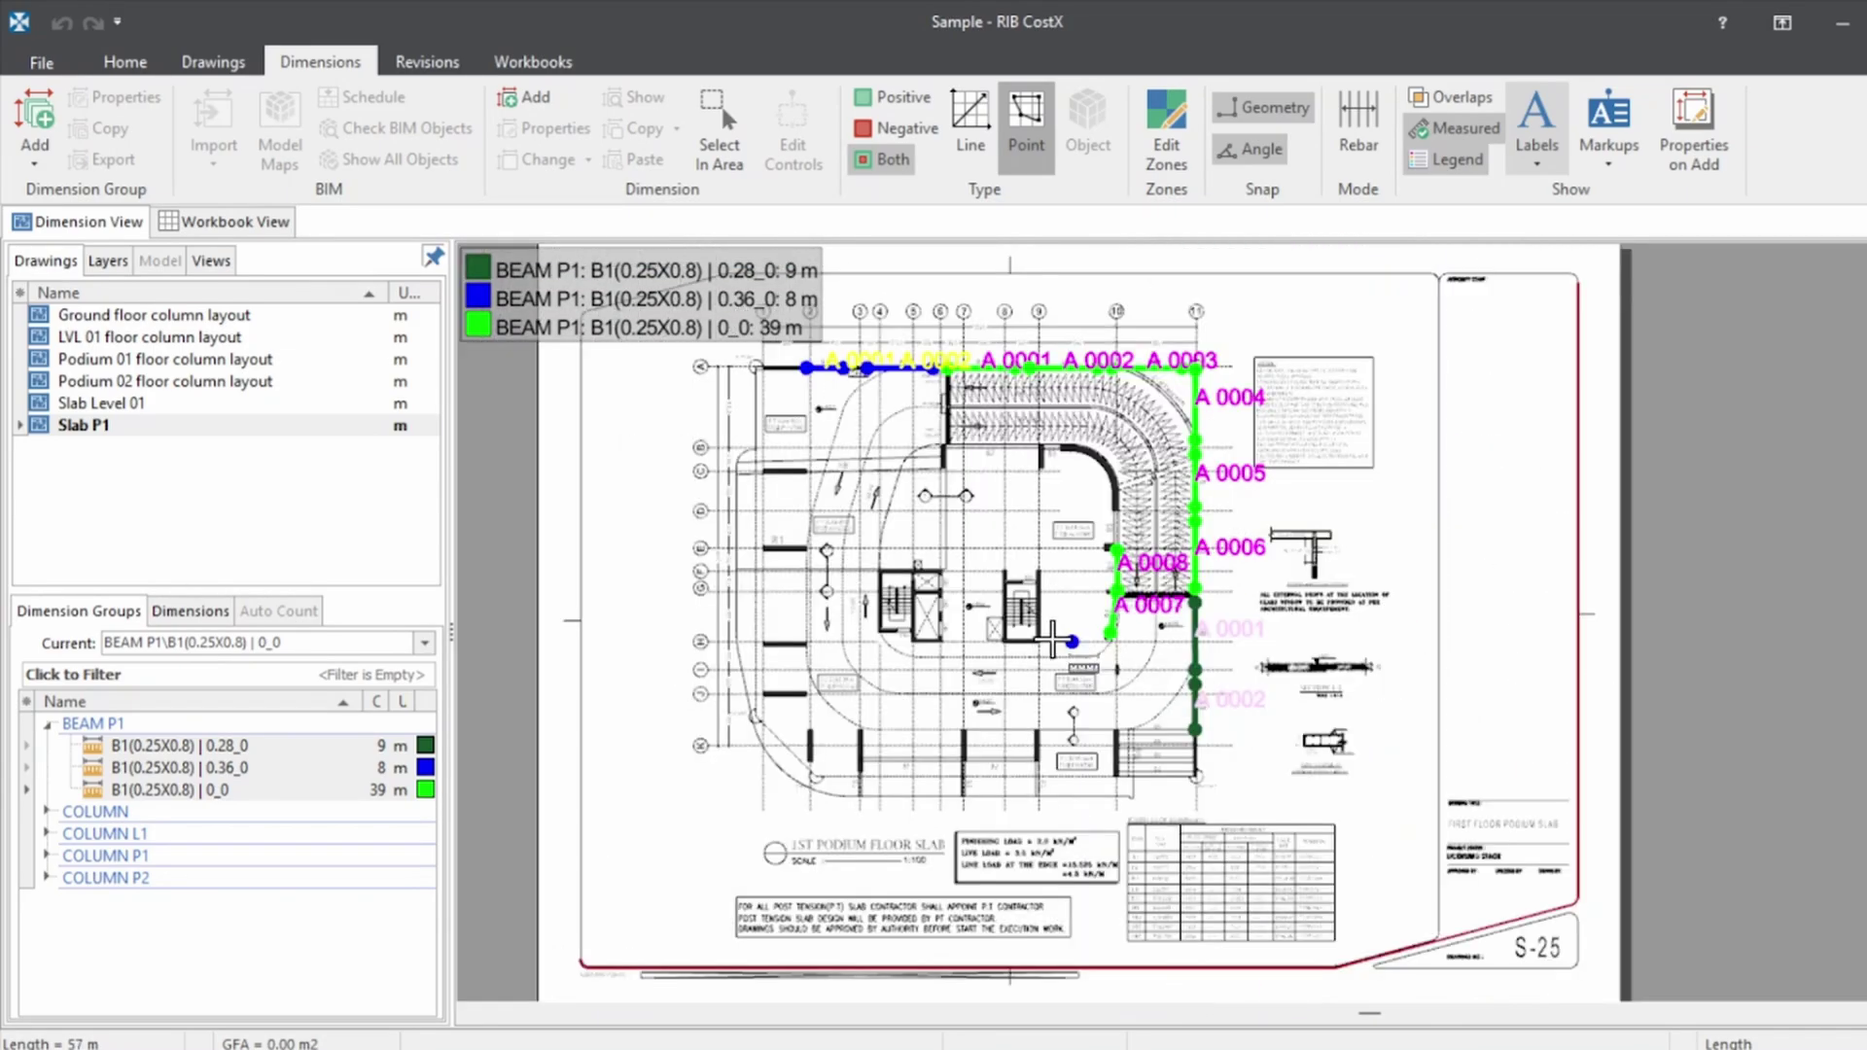
scroll(849, 452, up, 3)
scroll(1044, 567, down, 2)
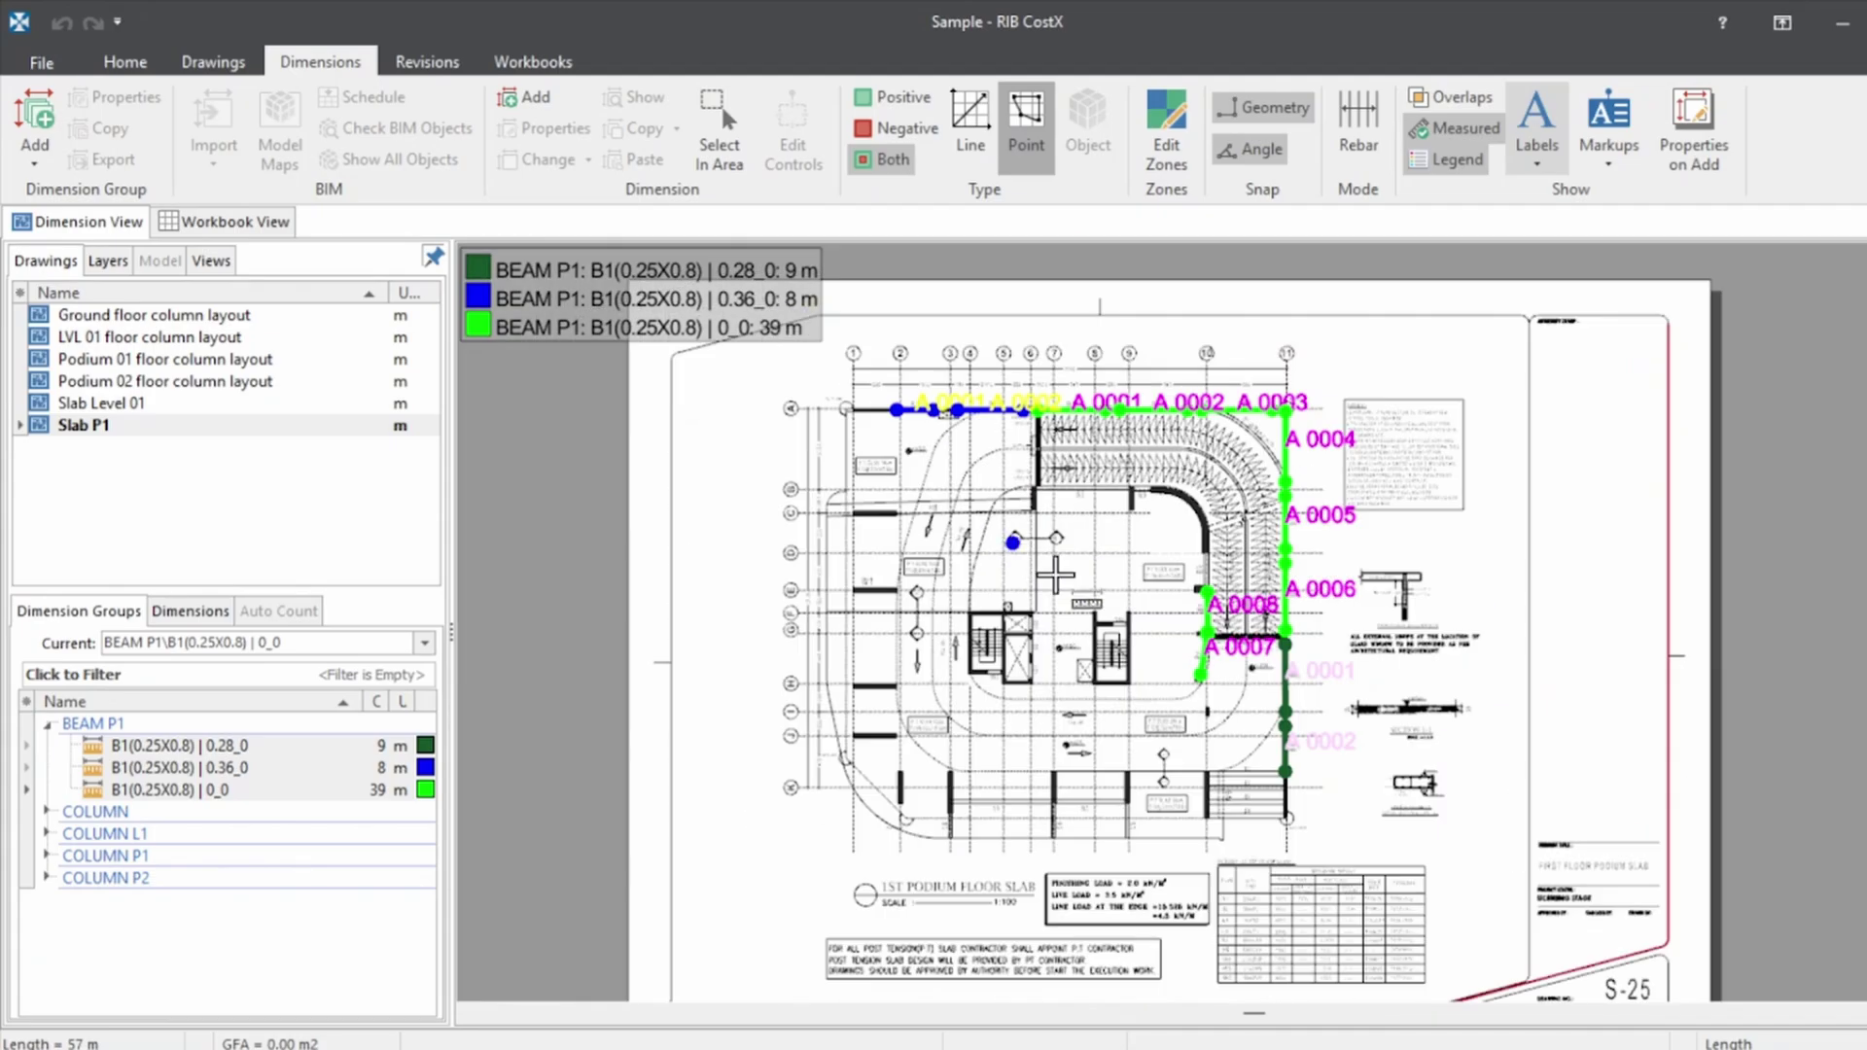
scroll(986, 815, up, 2)
scroll(824, 809, down, 1)
scroll(1006, 559, up, 4)
scroll(1045, 532, down, 2)
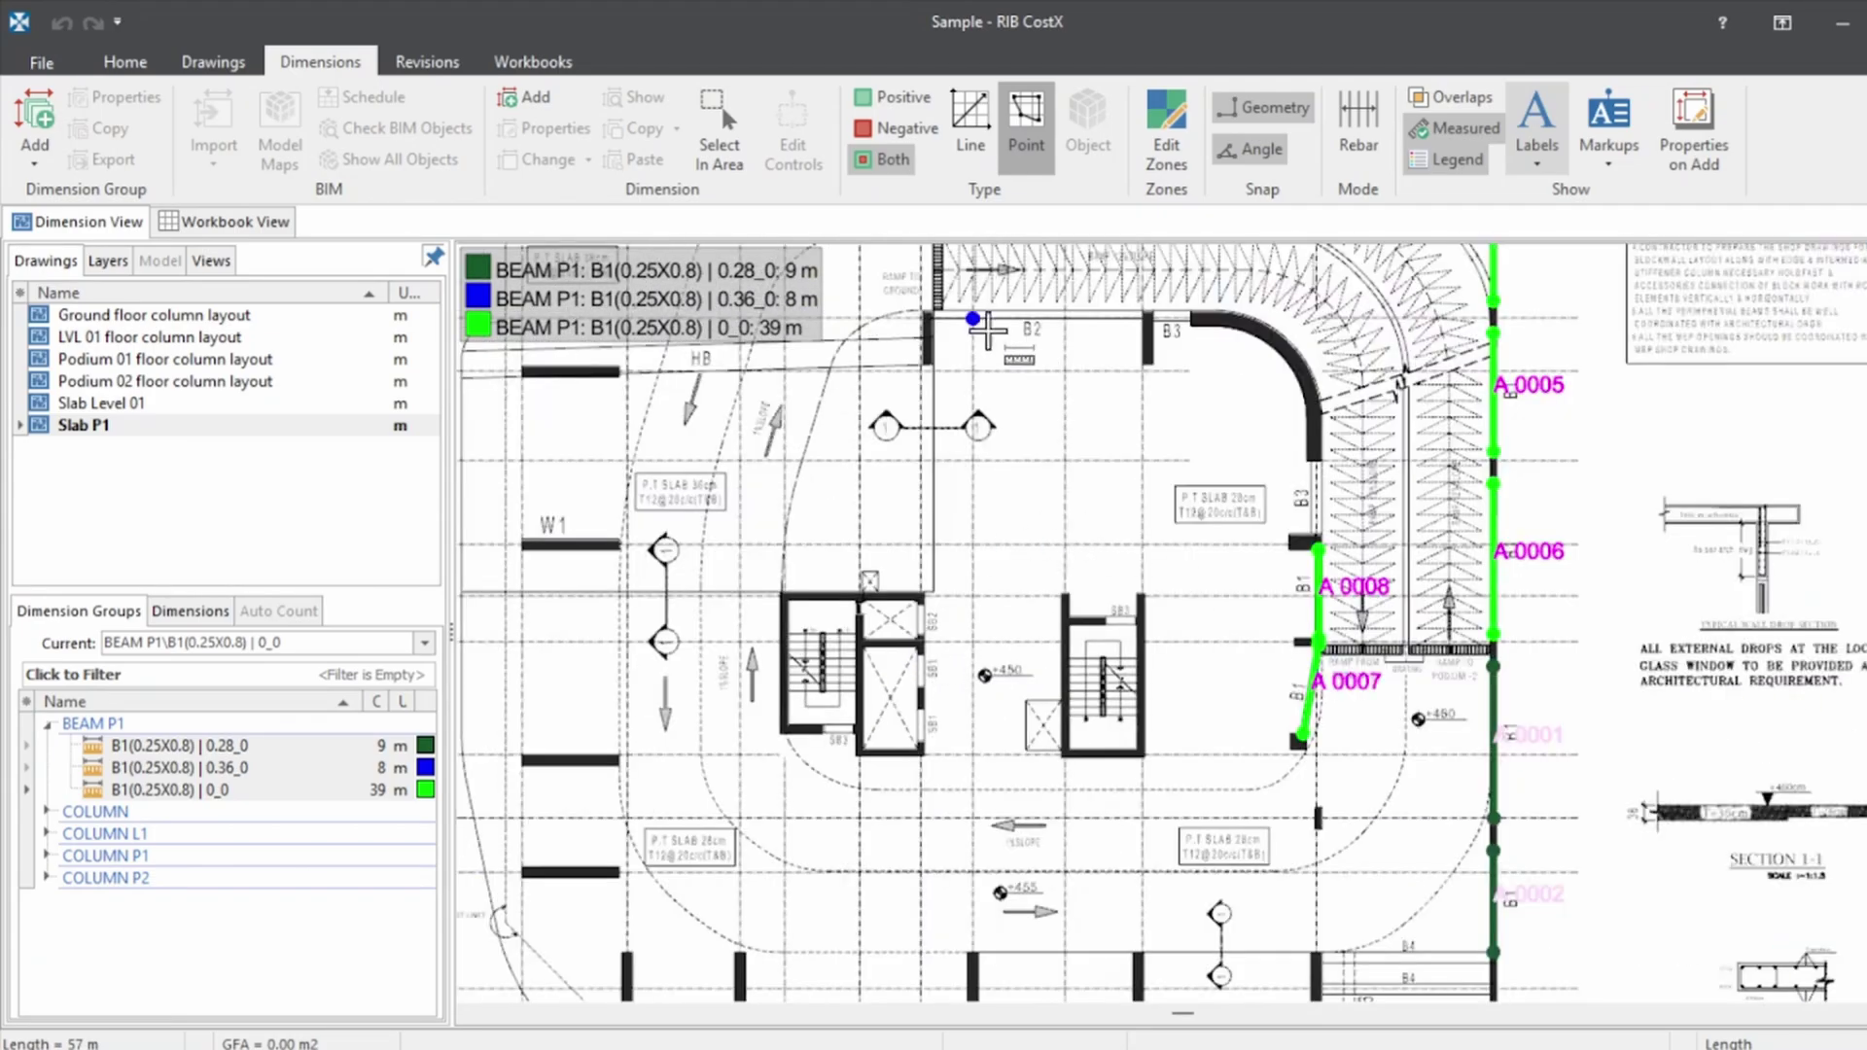
scroll(997, 438, down, 2)
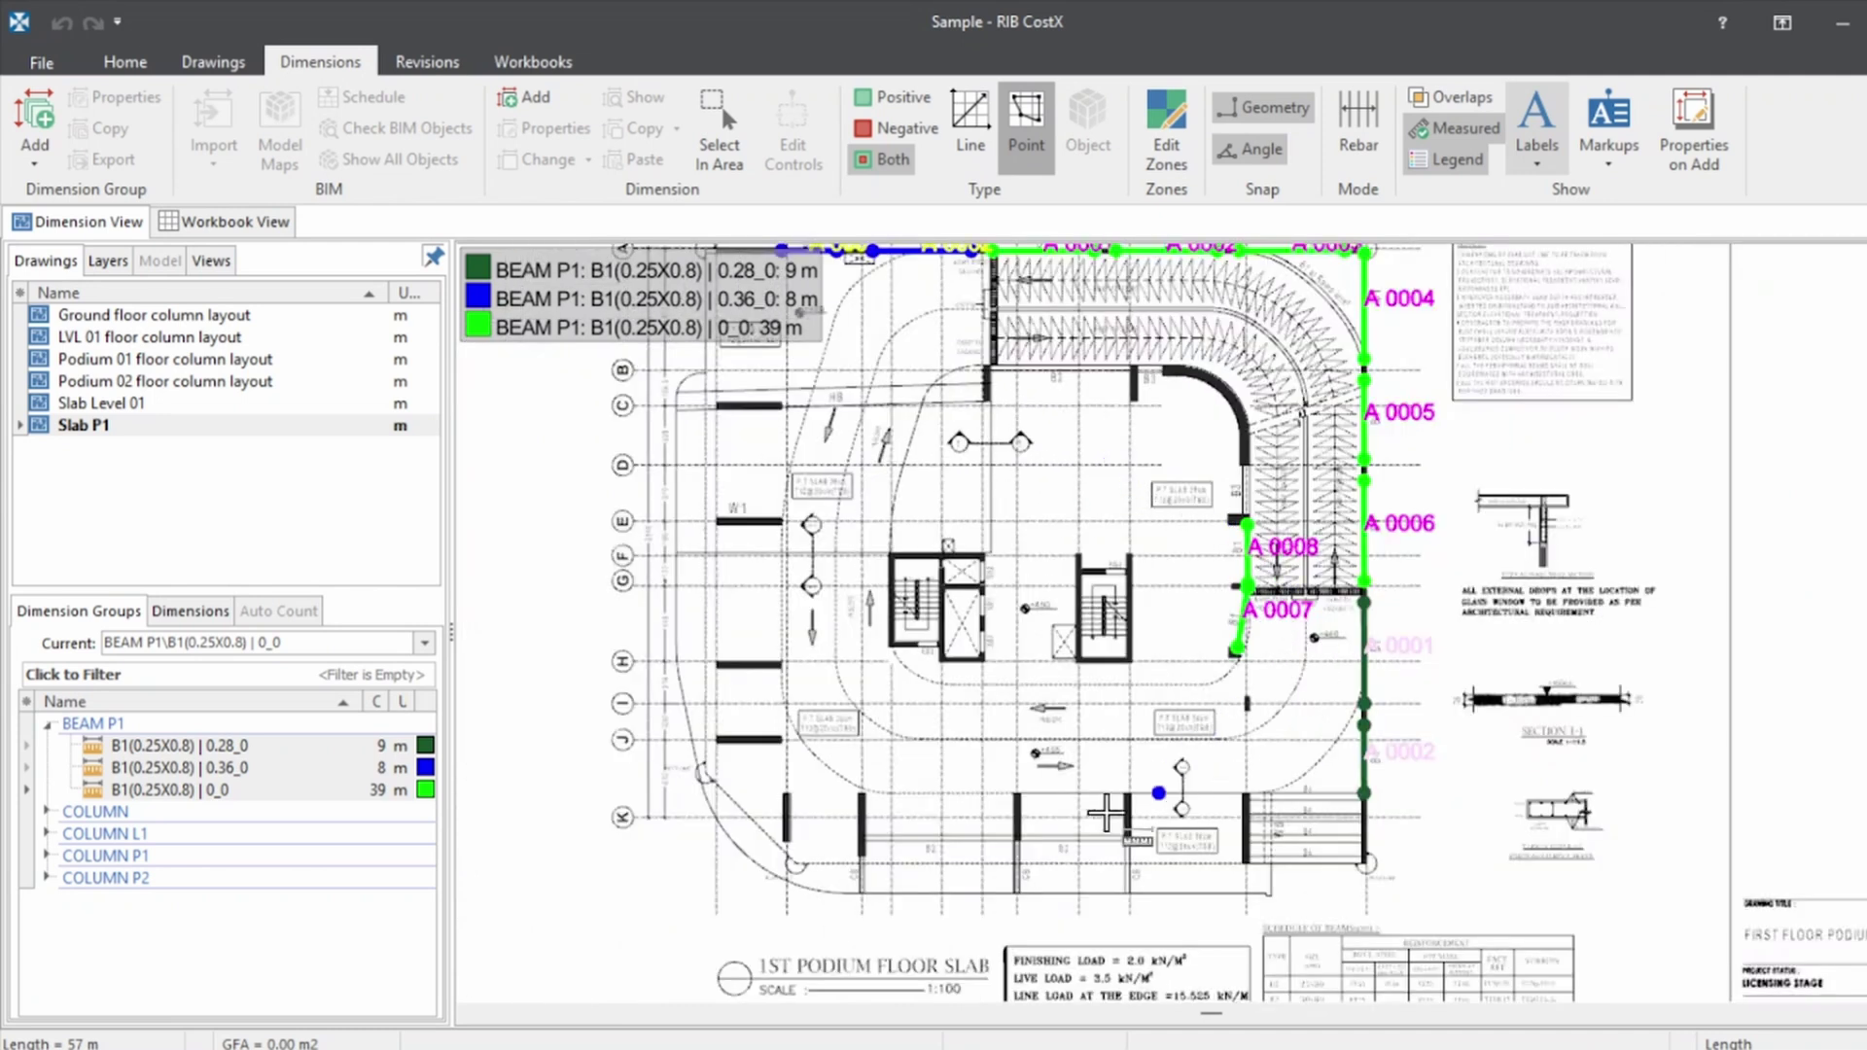
Examine the remaining beam types and adjoining slab thicknesses around the stair cores and the lower part of the plan
scroll(1041, 851, up, 4)
scroll(1041, 851, down, 2)
scroll(1462, 652, up, 1)
scroll(1372, 668, down, 2)
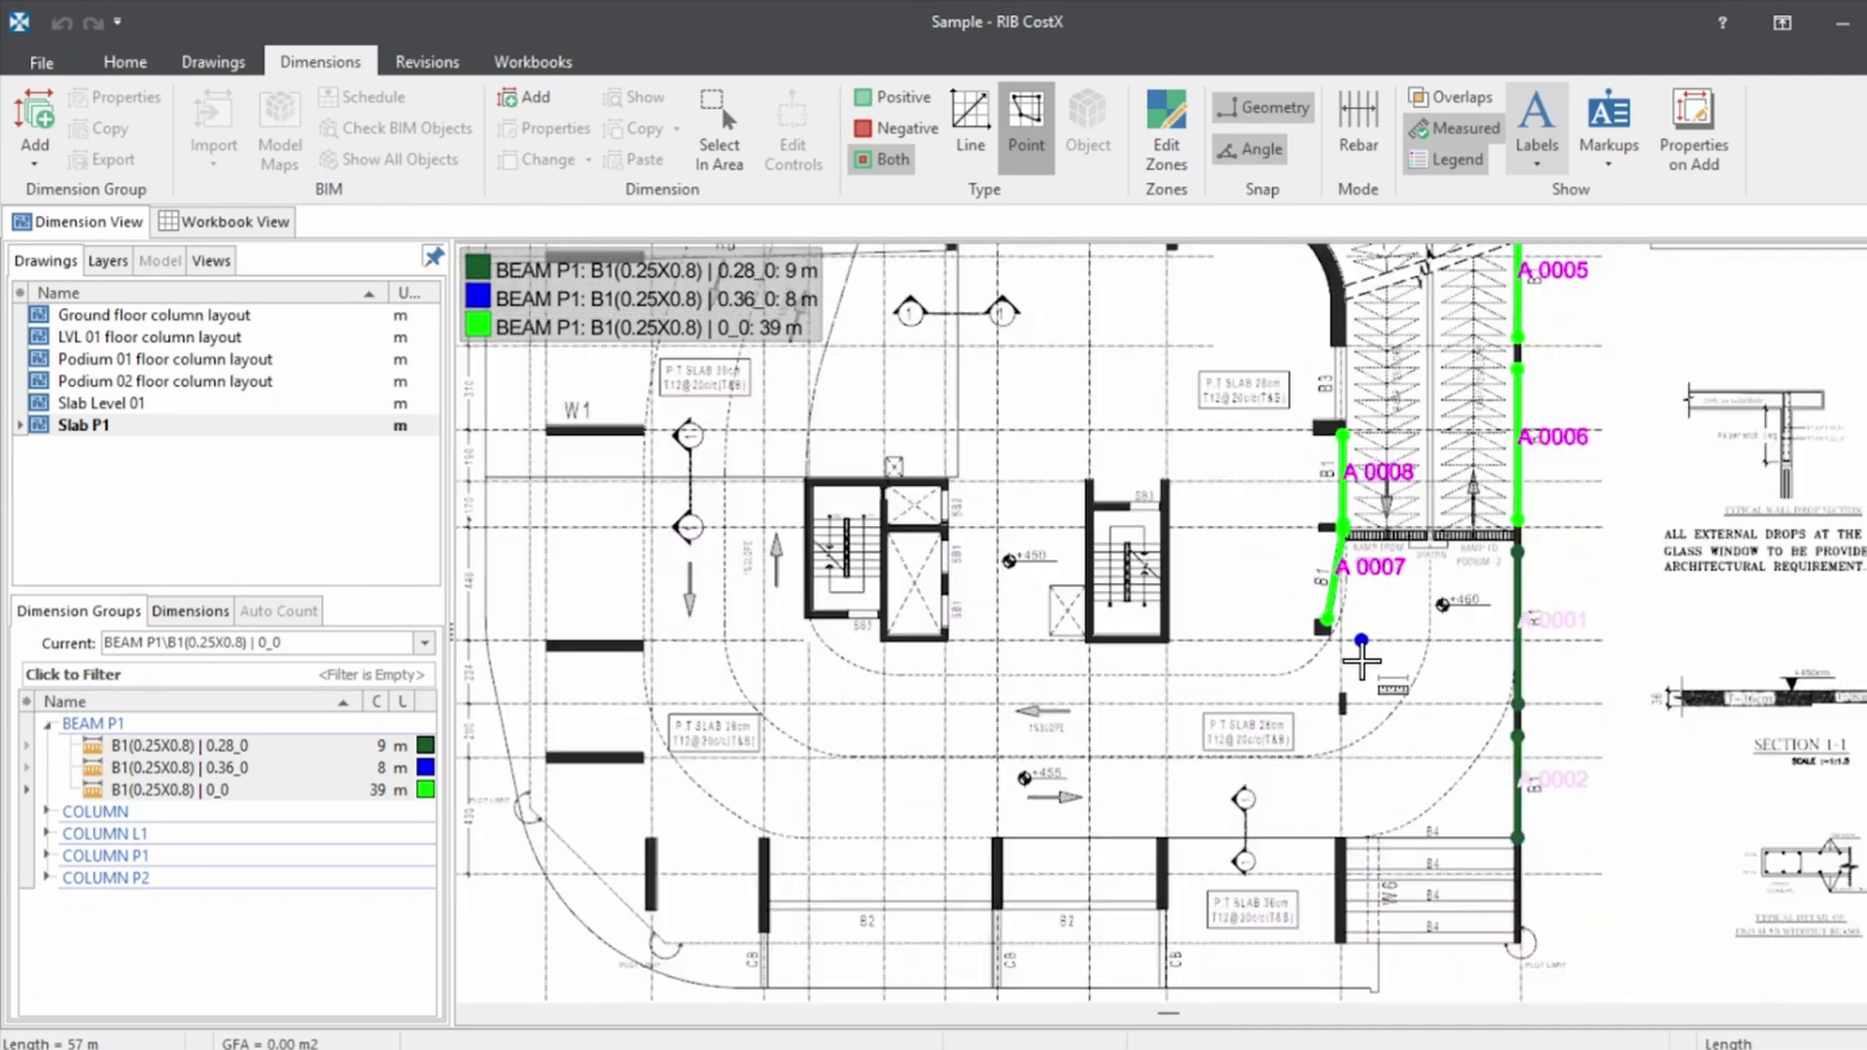
scroll(911, 591, up, 2)
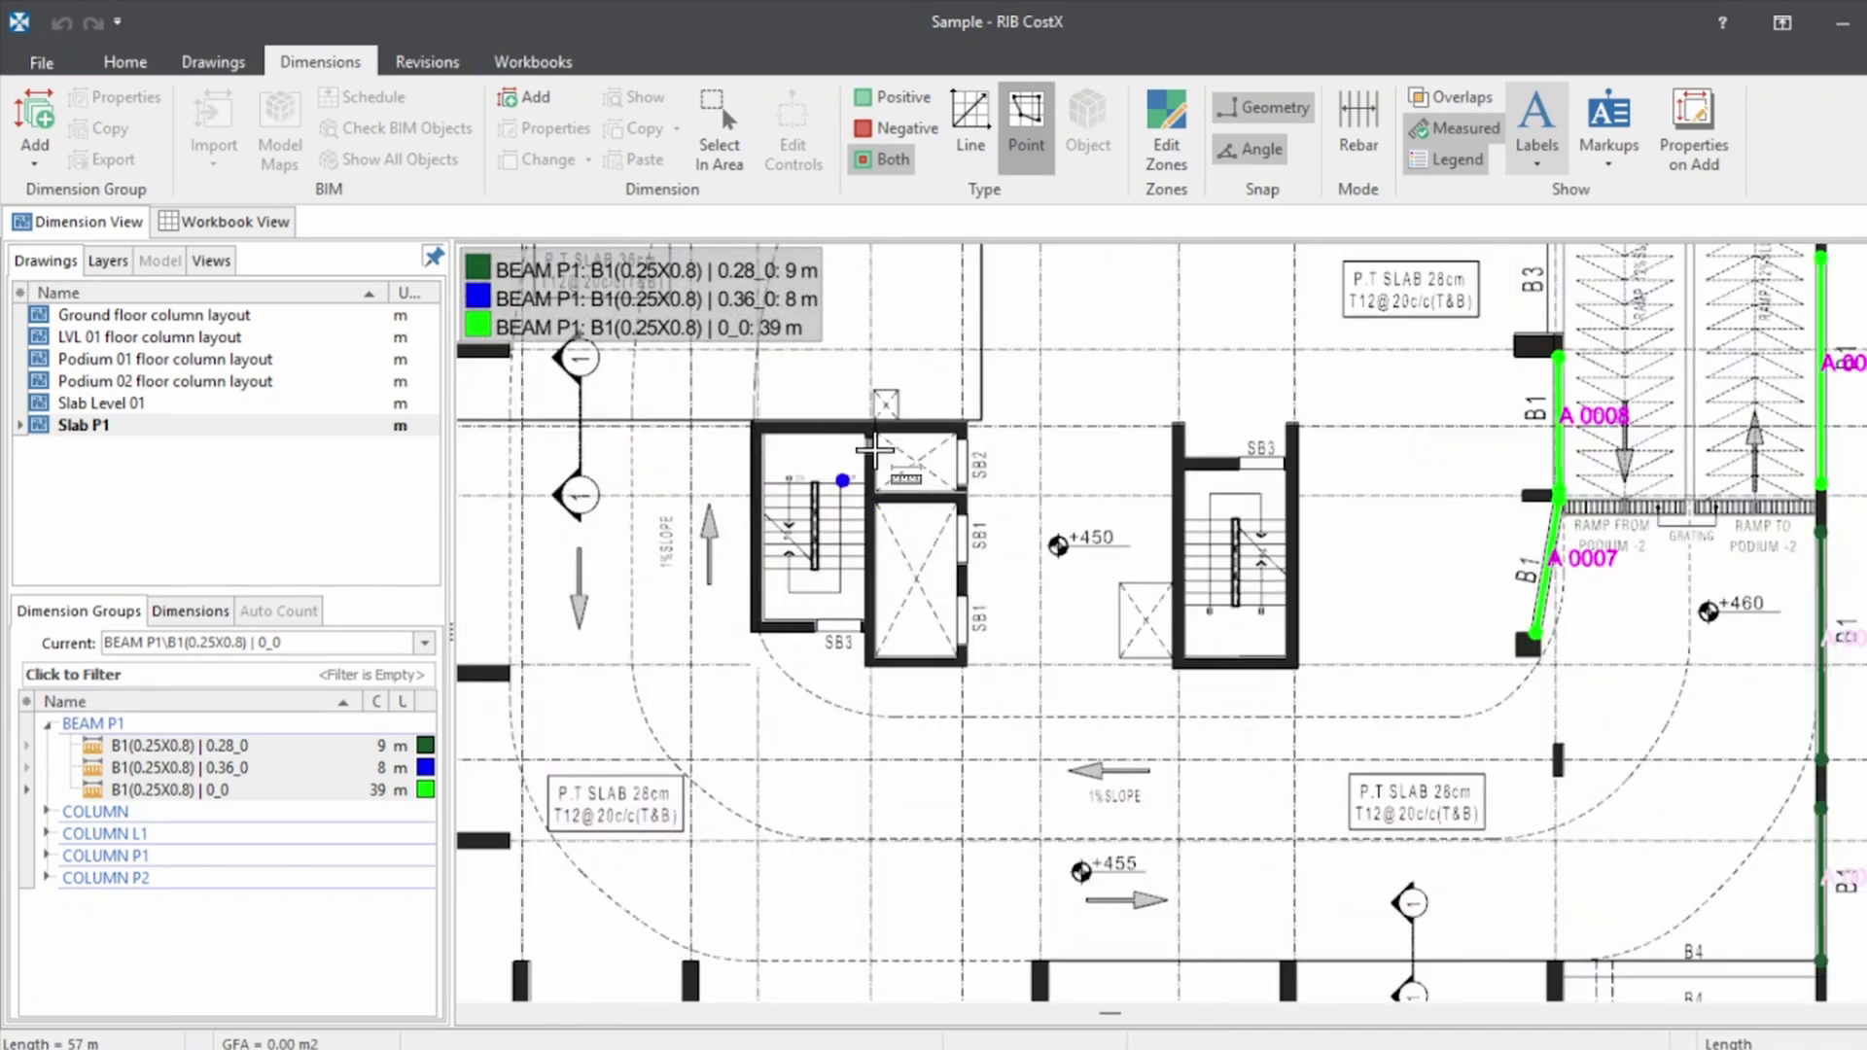
scroll(998, 449, down, 2)
scroll(1462, 334, up, 2)
scroll(1229, 440, down, 2)
scroll(1082, 343, up, 2)
scroll(981, 313, up, 2)
scroll(1064, 331, down, 4)
Create an orange Length group named "B2(0.3X0.8) | 0.28_0" in the BEAM P1 folder and measure the B2 beam beside the ramp
click(35, 122)
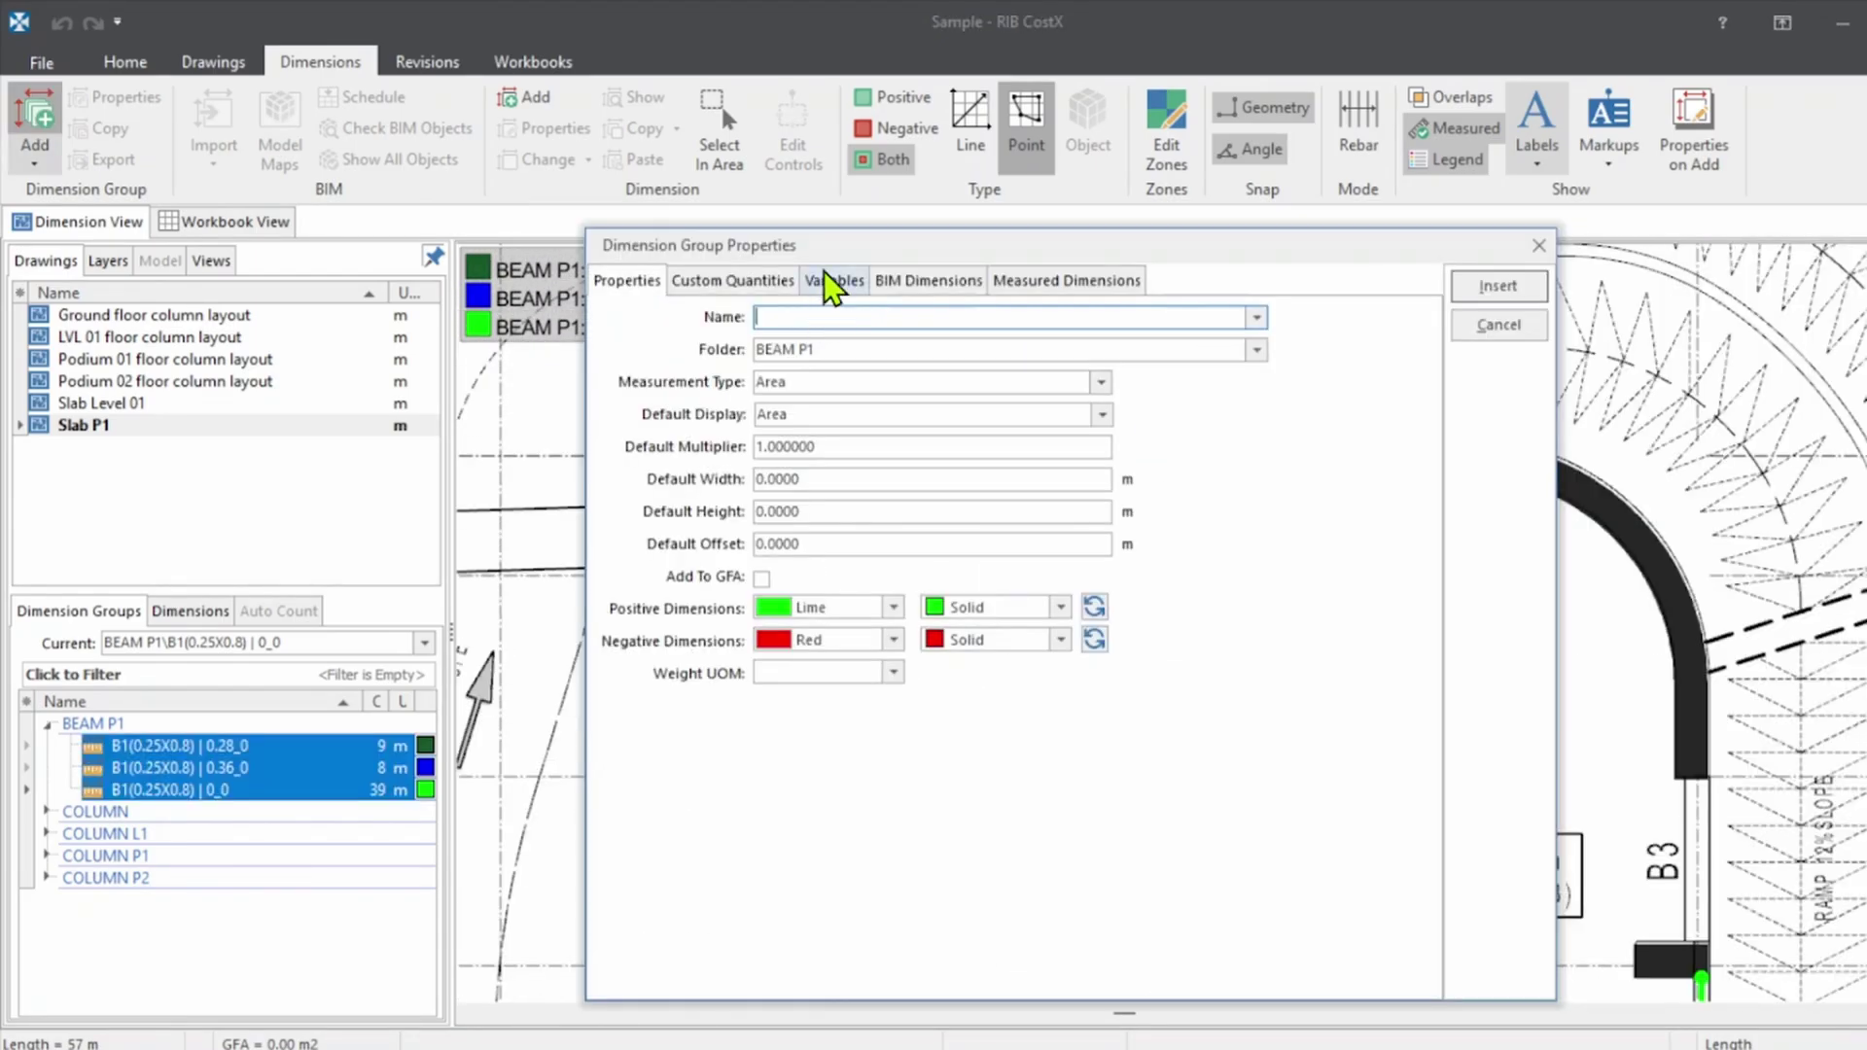
drag(841, 264, 881, 263)
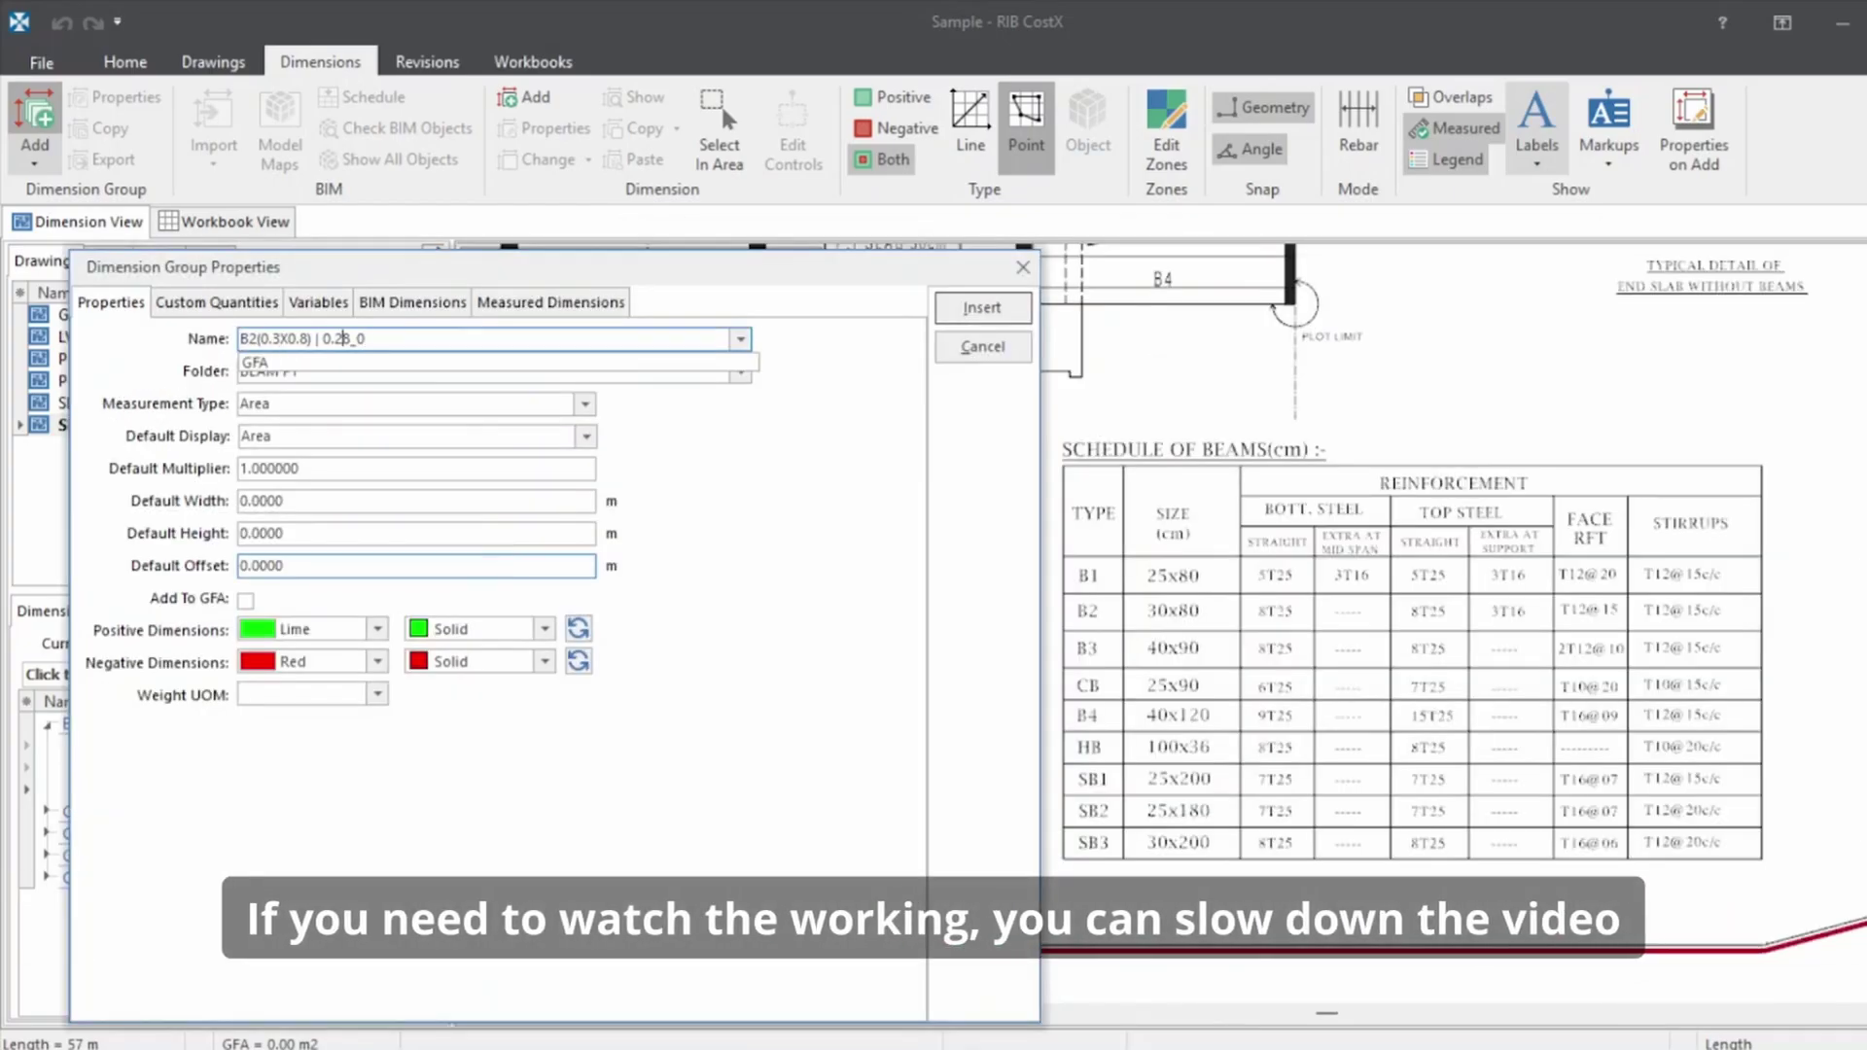
click(376, 630)
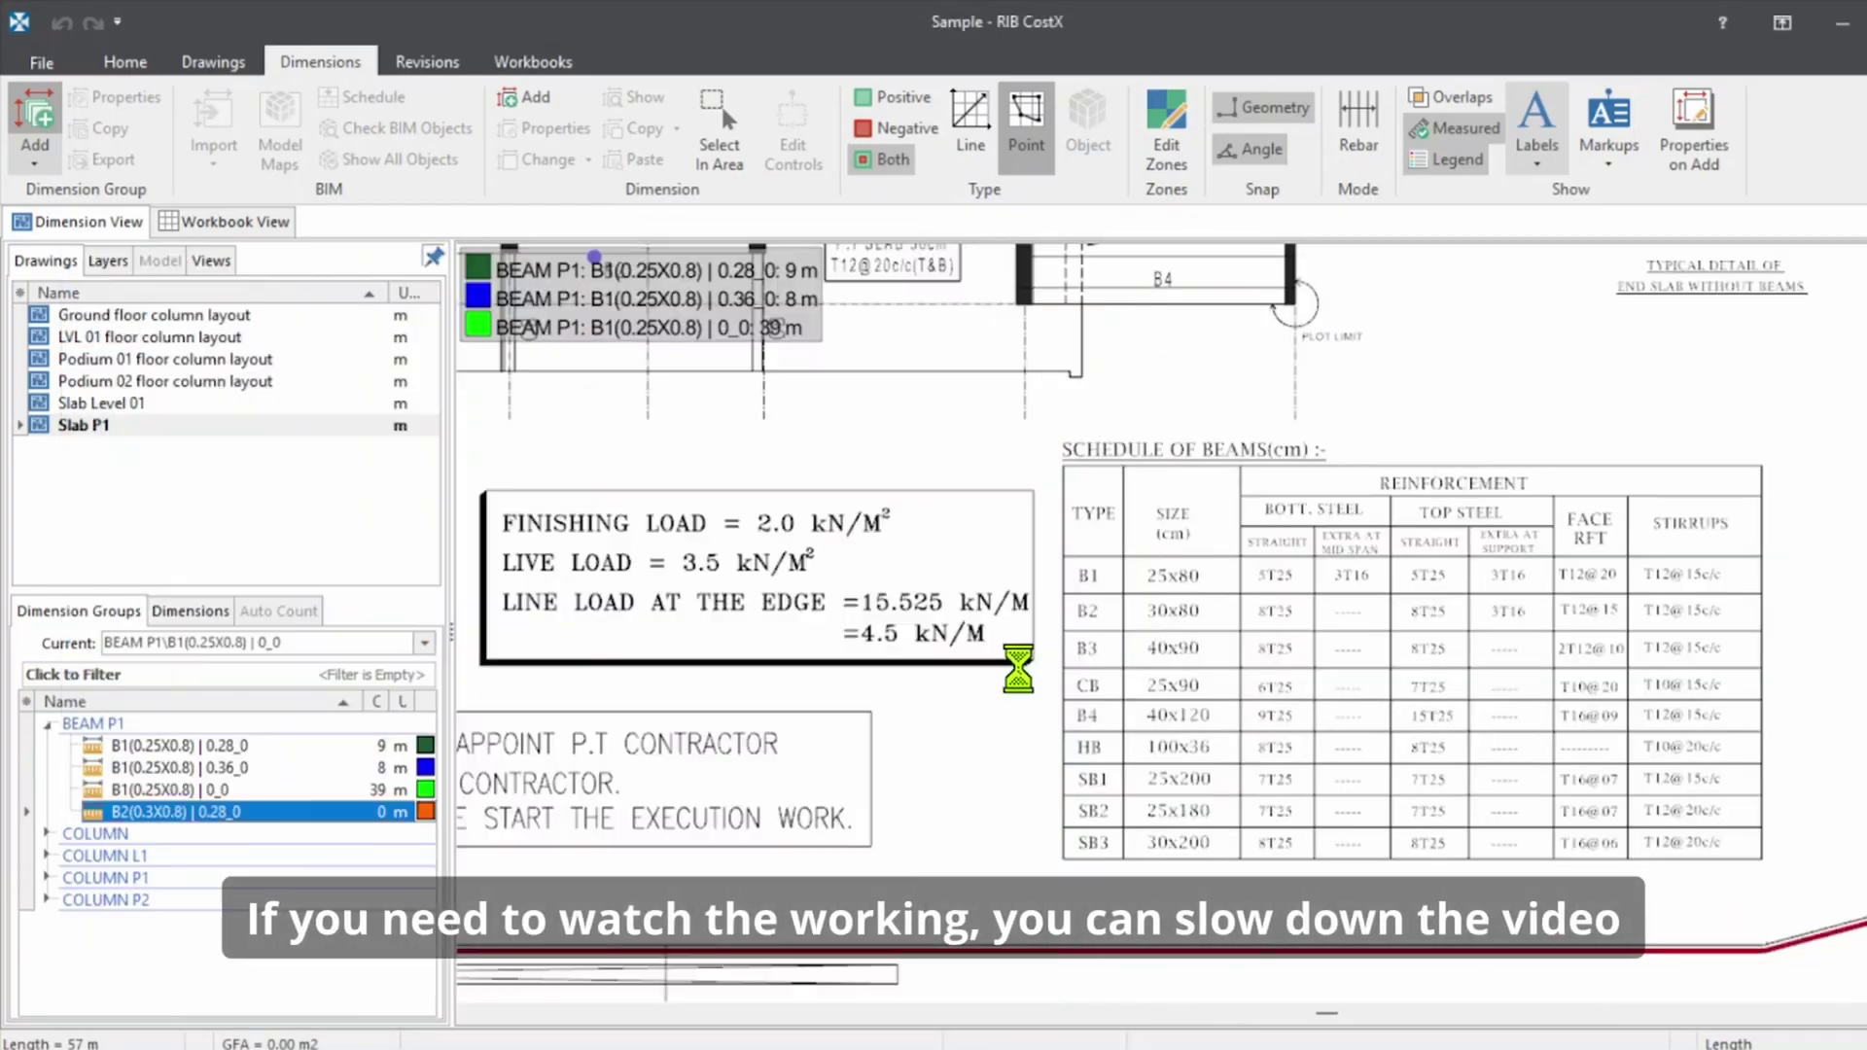
scroll(1355, 713, up, 5)
scroll(1304, 471, down, 5)
Create a Length group named "B2(0.3X0.8) | 0.28_0.28" and measure the two B2 beams between the columns along the plan's lower edge
scroll(1309, 486, down, 3)
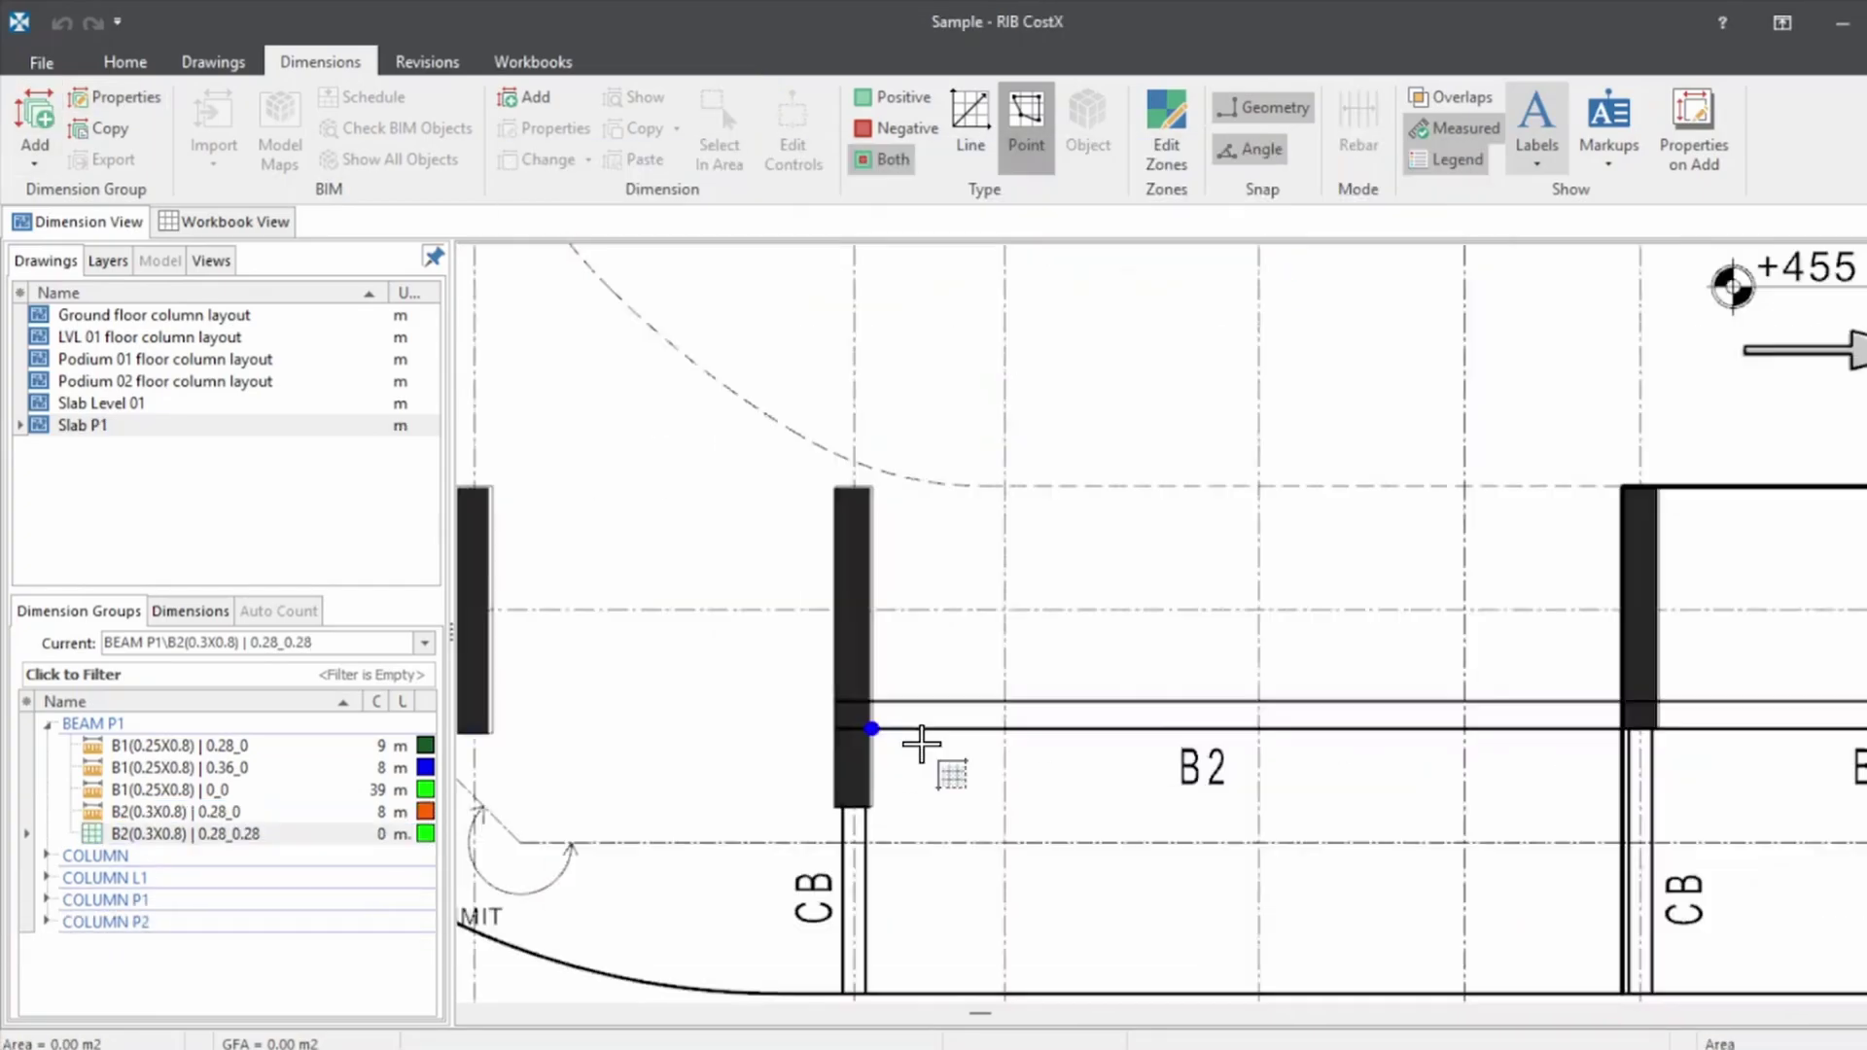
scroll(1000, 551, up, 3)
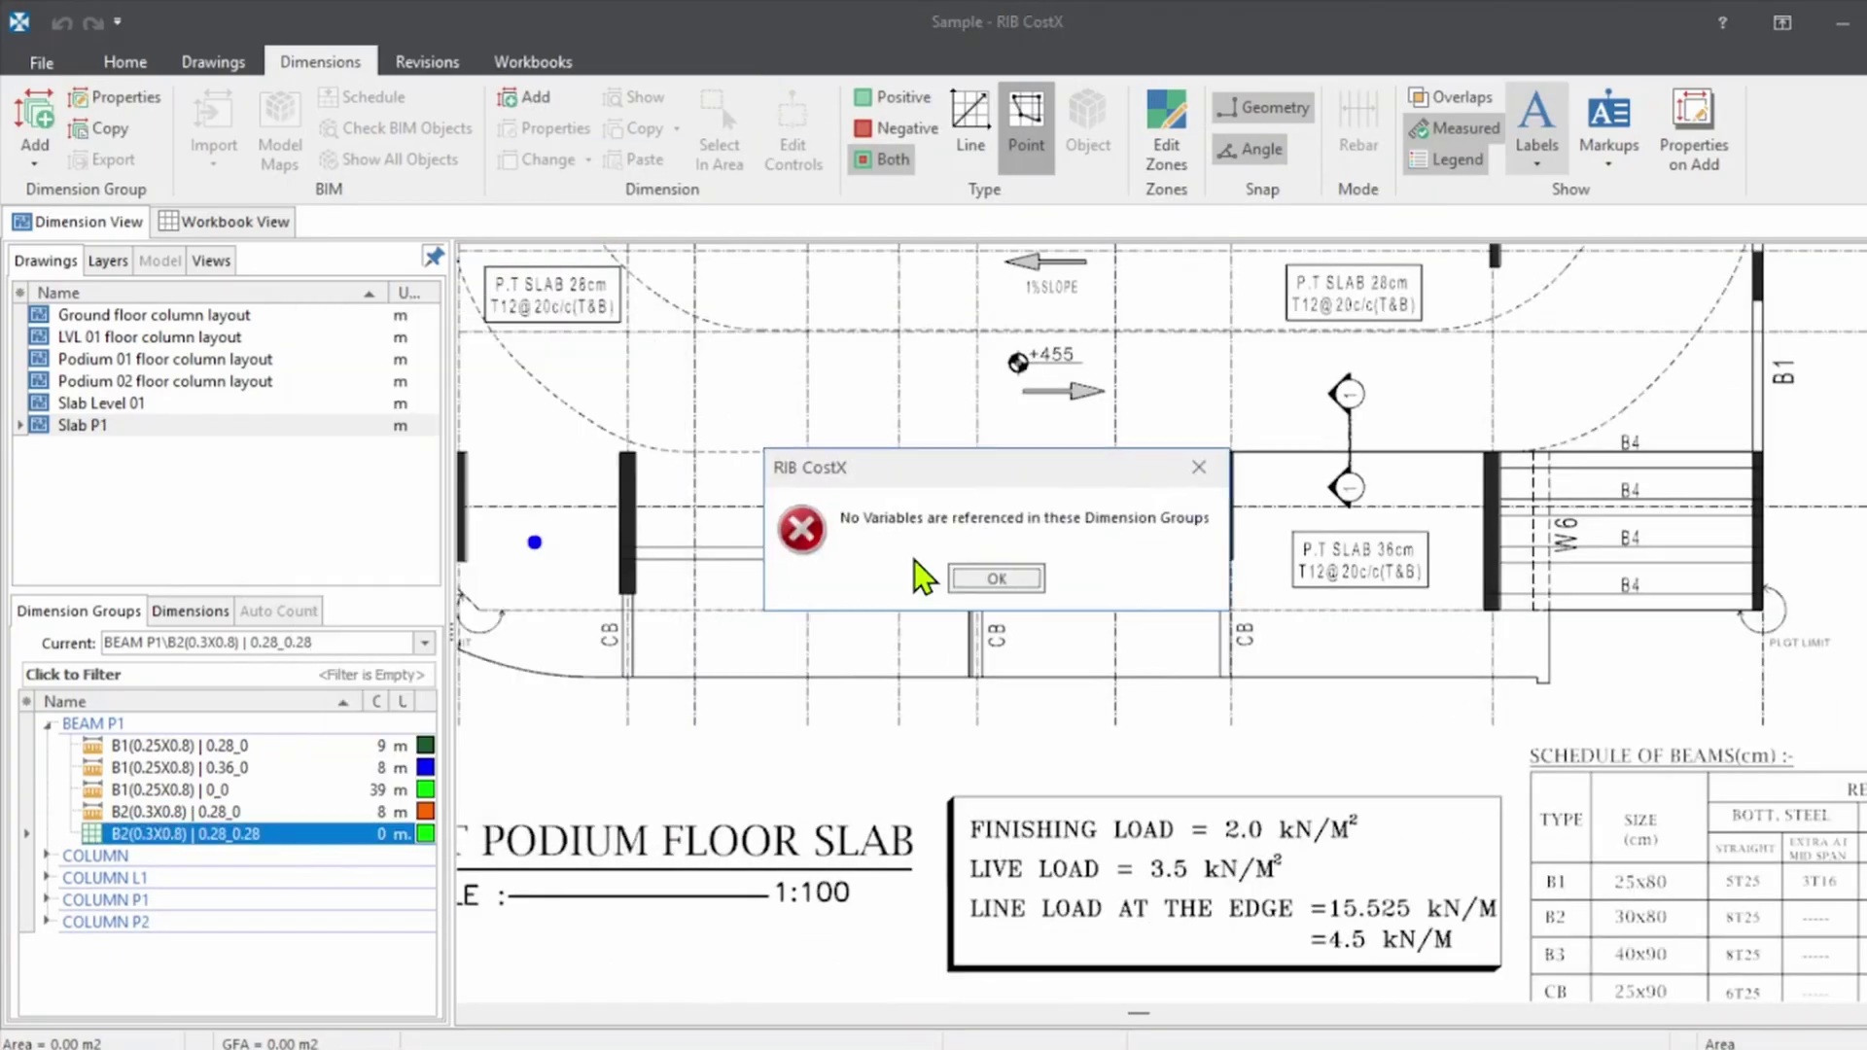
key(Return)
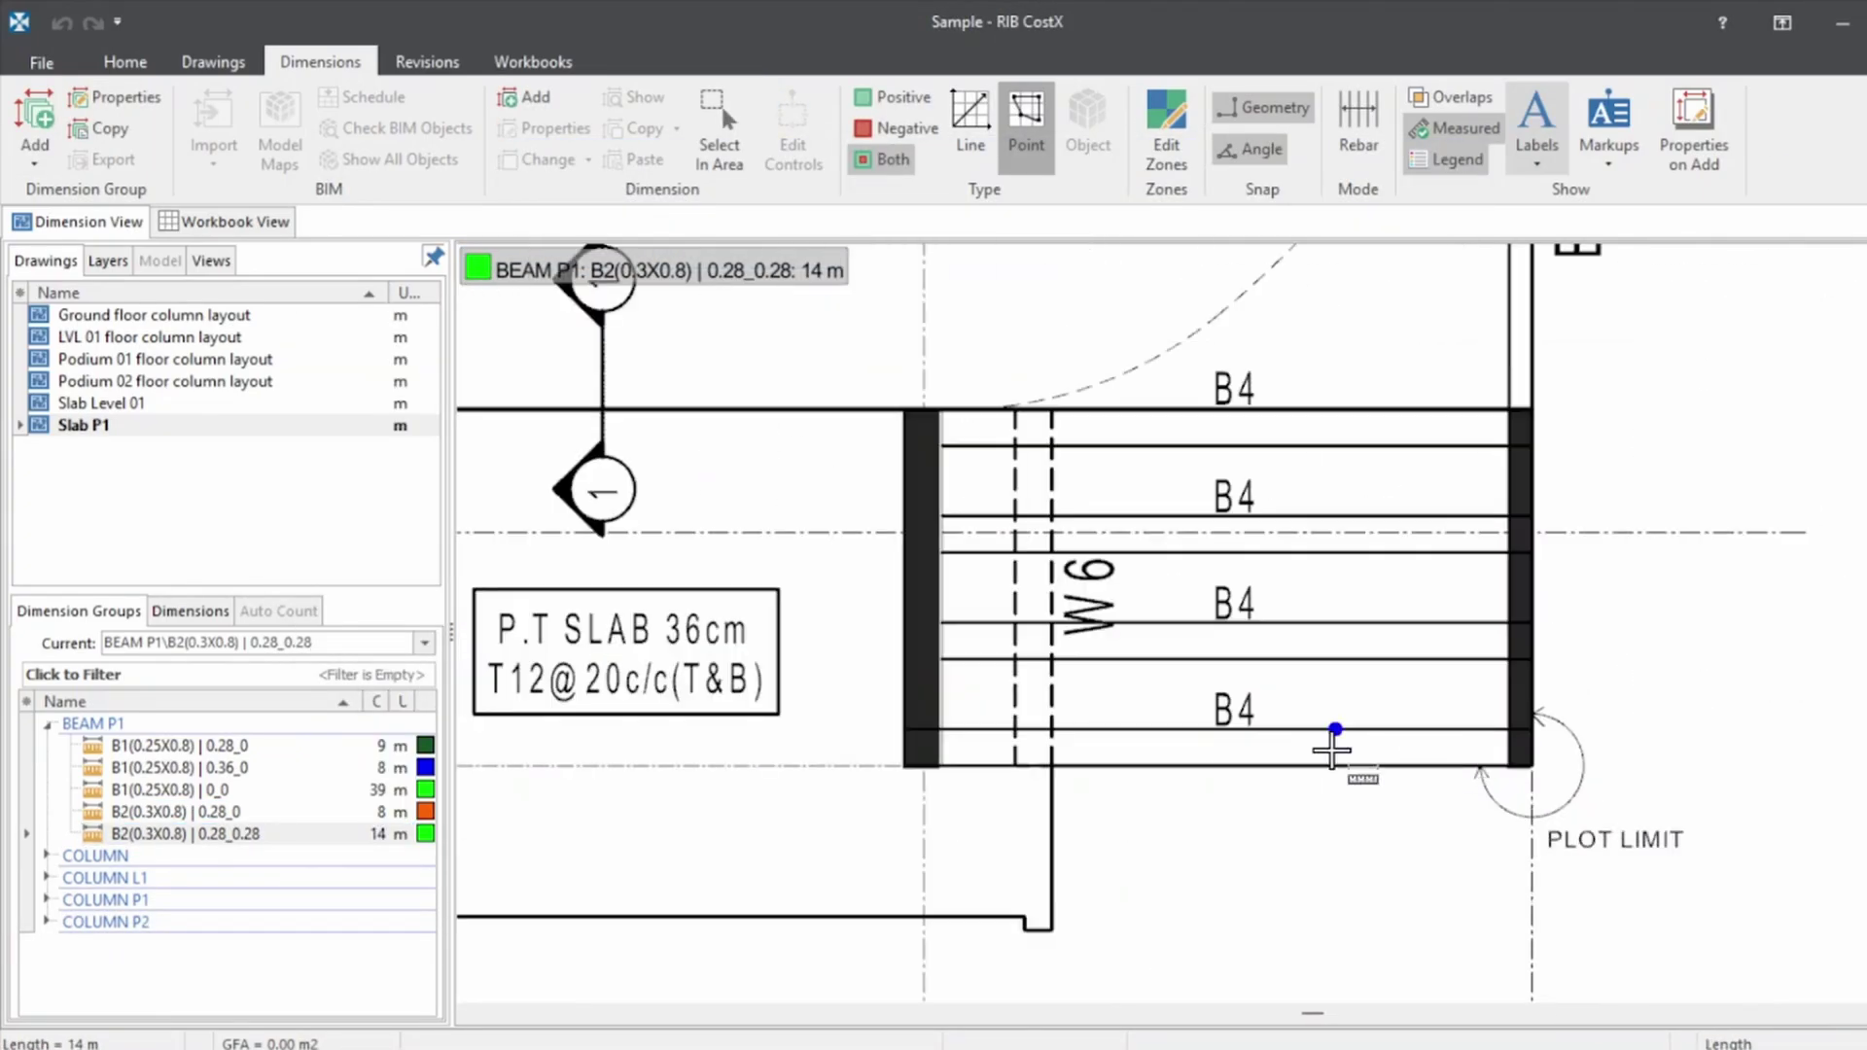
Create a Length group named "B3(0.4X0.9) | 0.28_0" in BEAM P1 and measure the B3 beams at both ends of the curved ramp wall
scroll(1332, 749, down, 5)
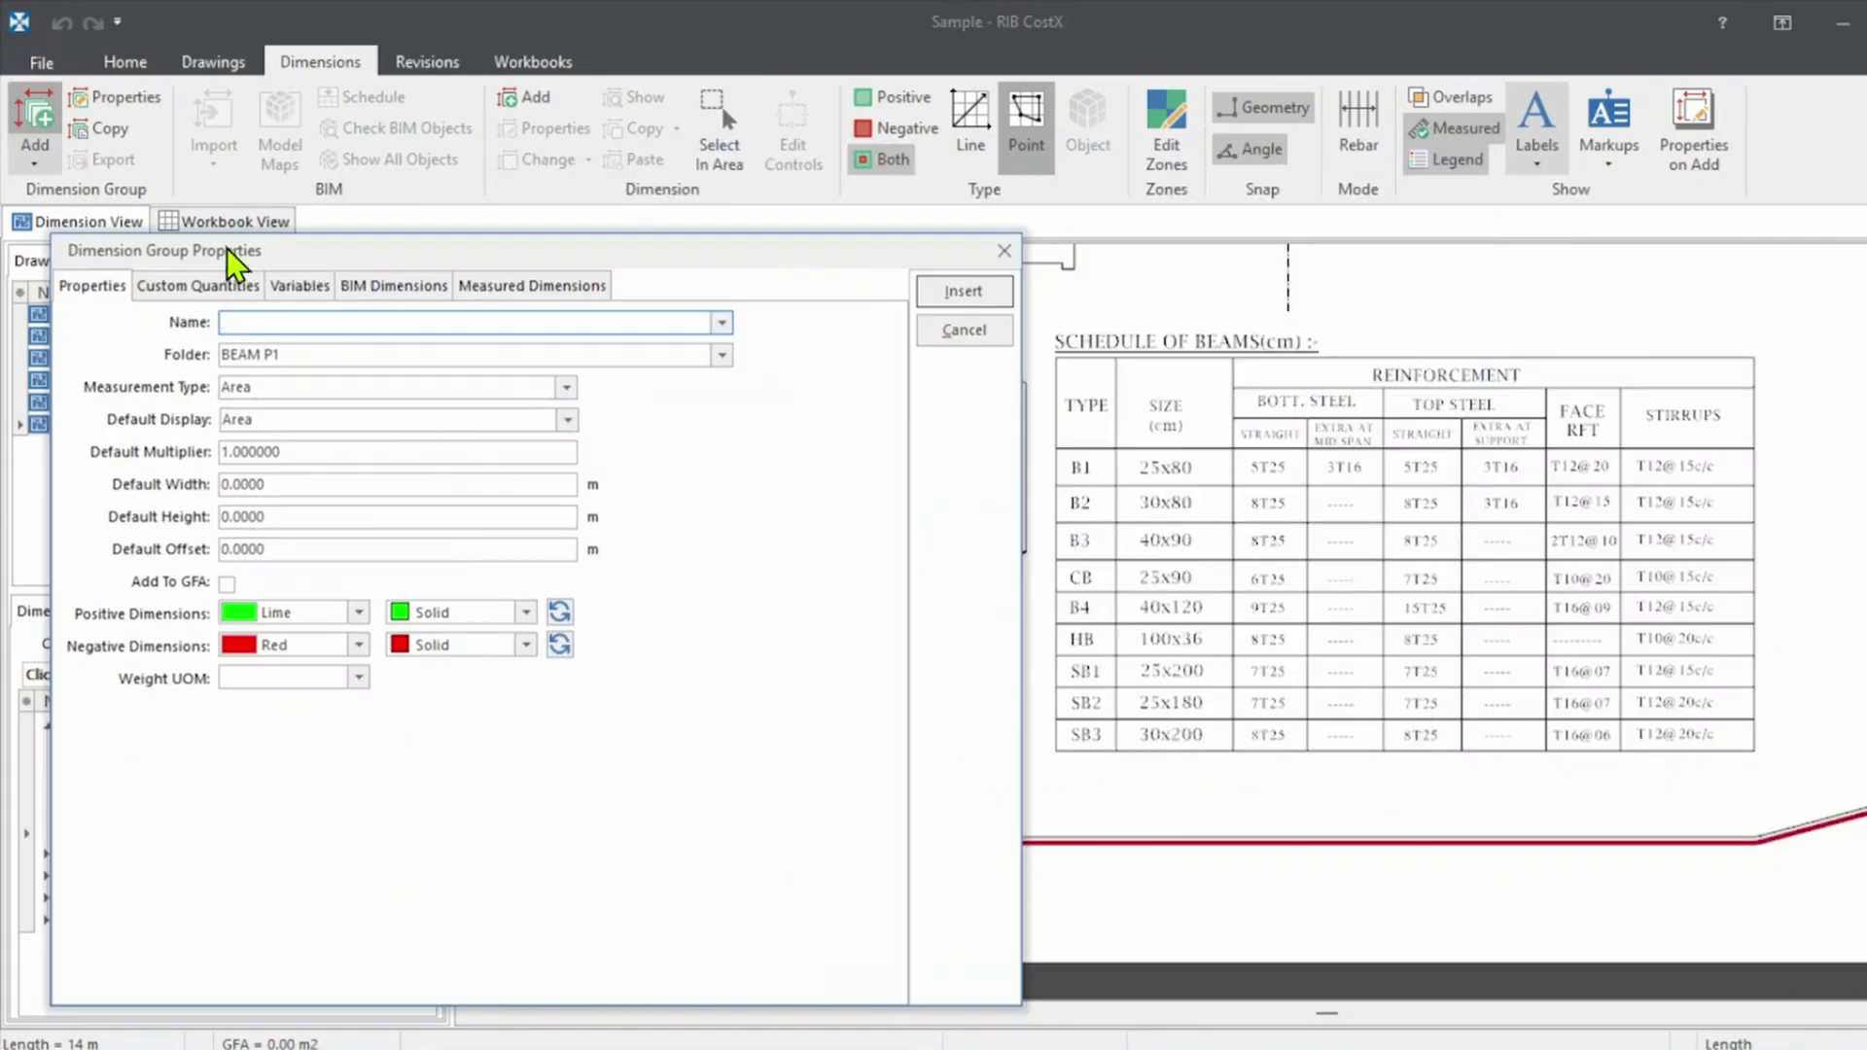
text(9)
key(Return)
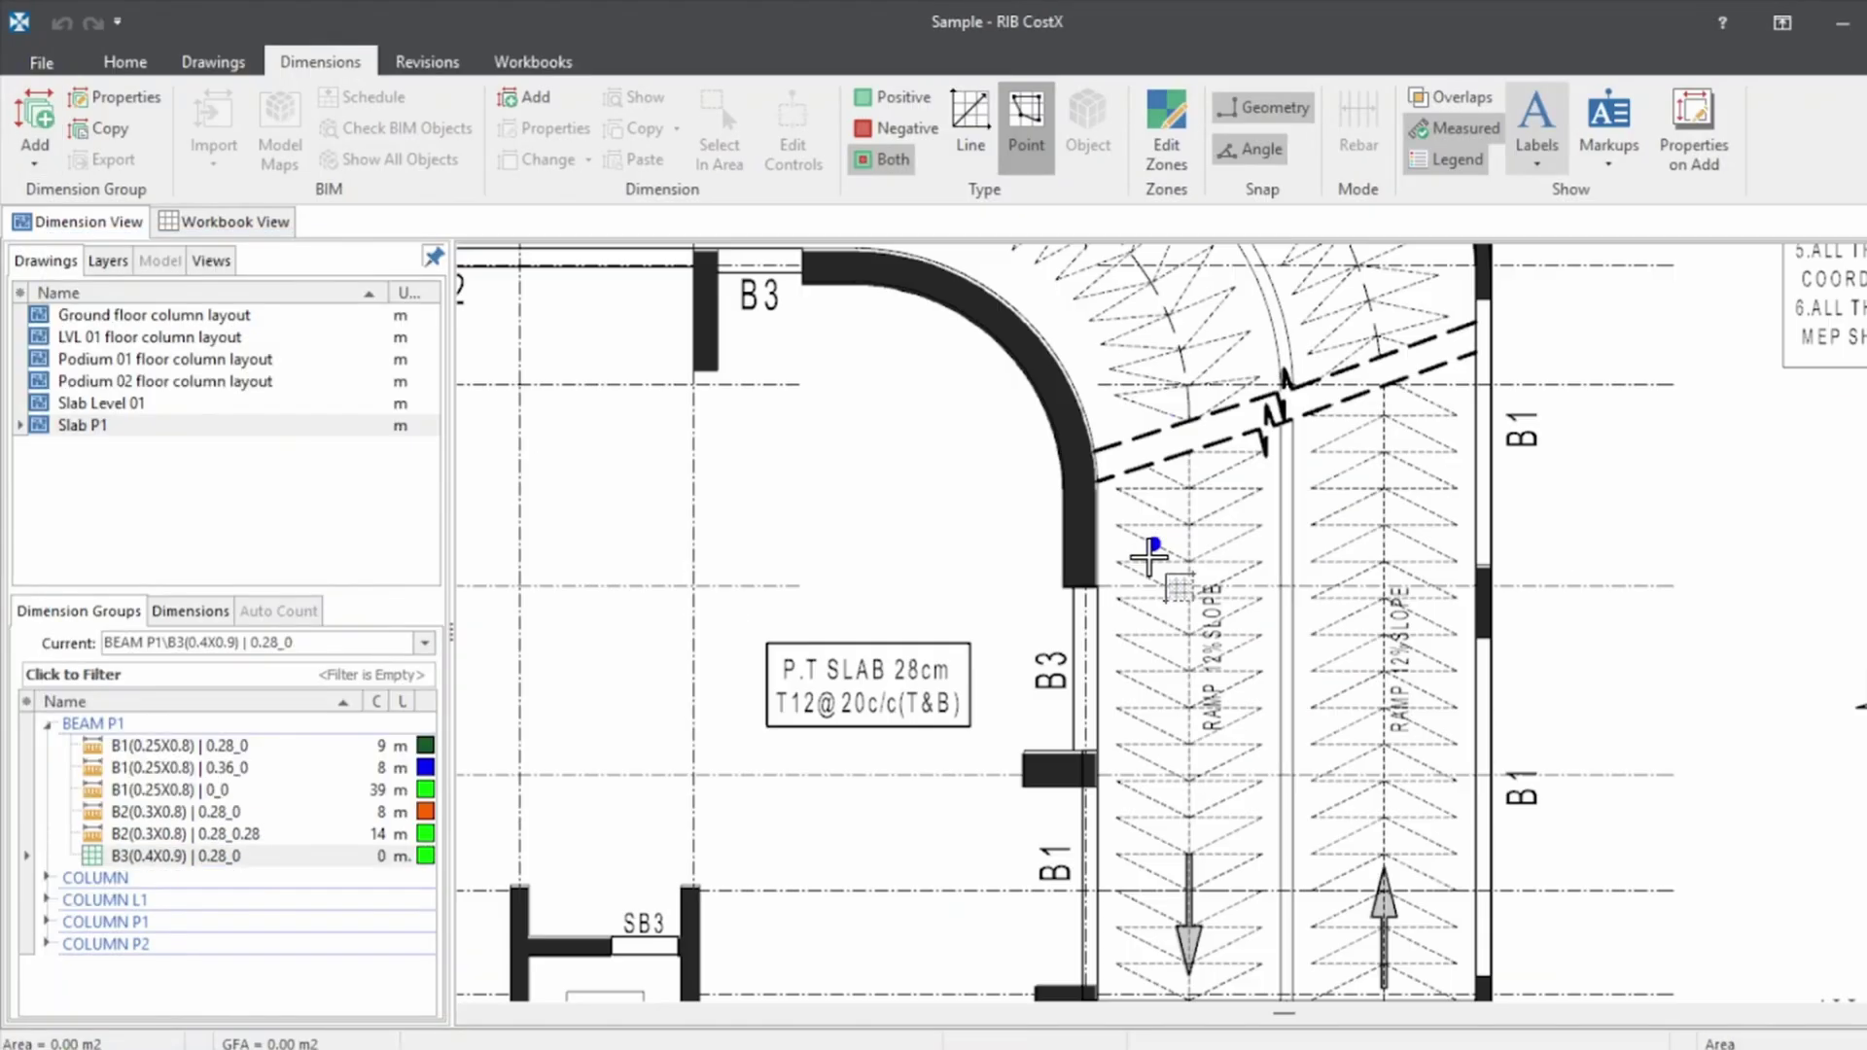
scroll(692, 479, up, 5)
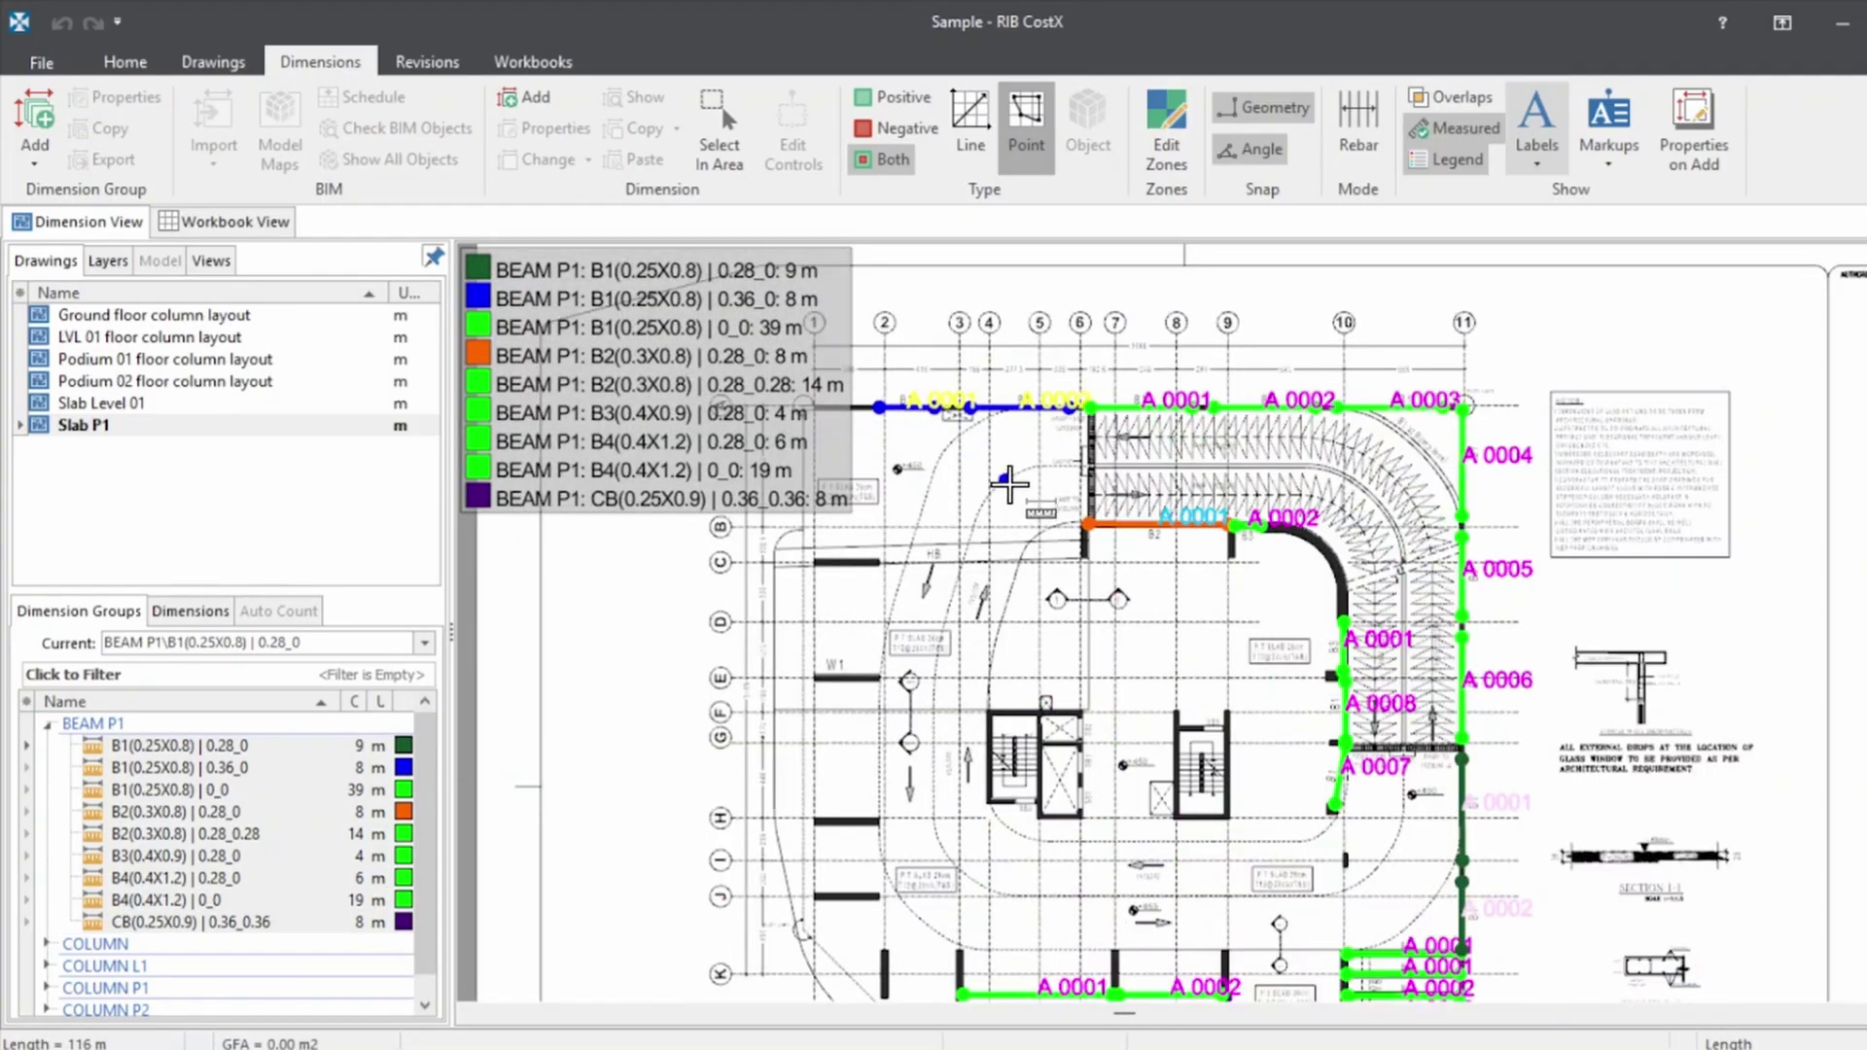
Review all the measured beam groups on the plan and examine the SB3 beams at the two stair cores
scroll(1009, 484, up, 3)
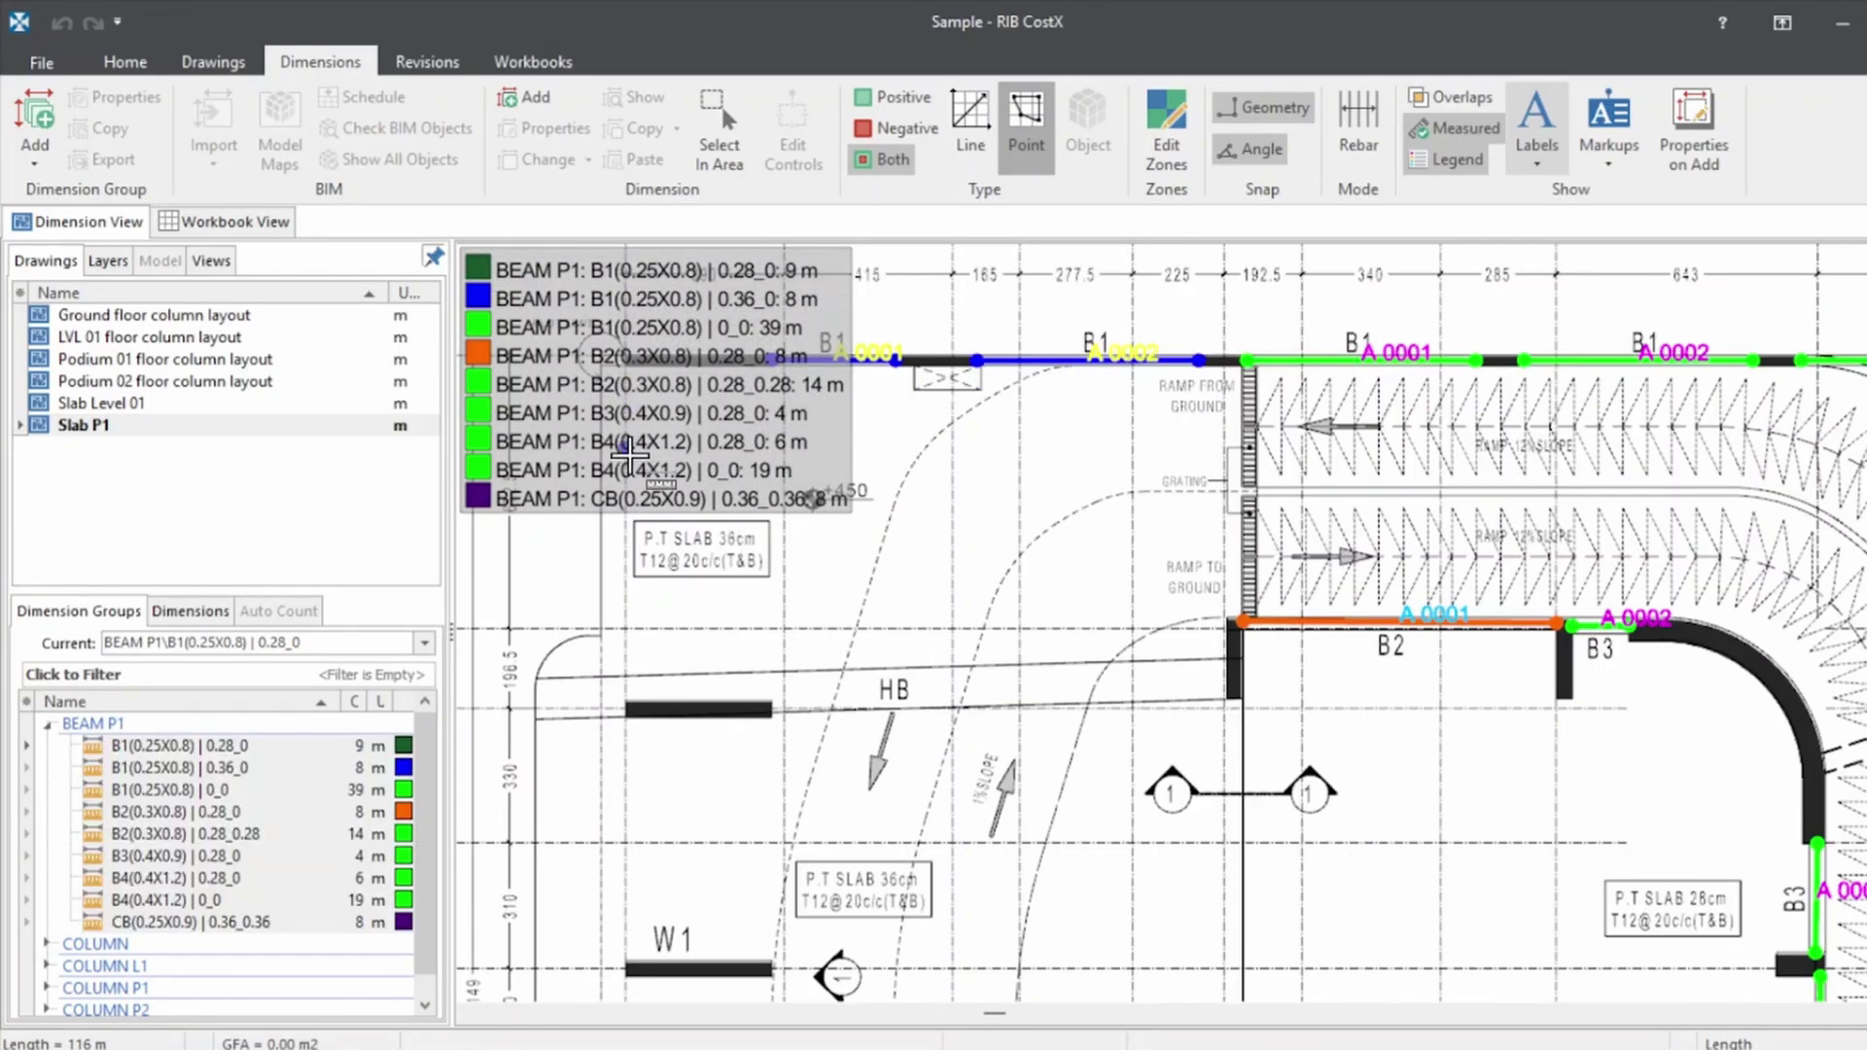
scroll(1113, 555, down, 3)
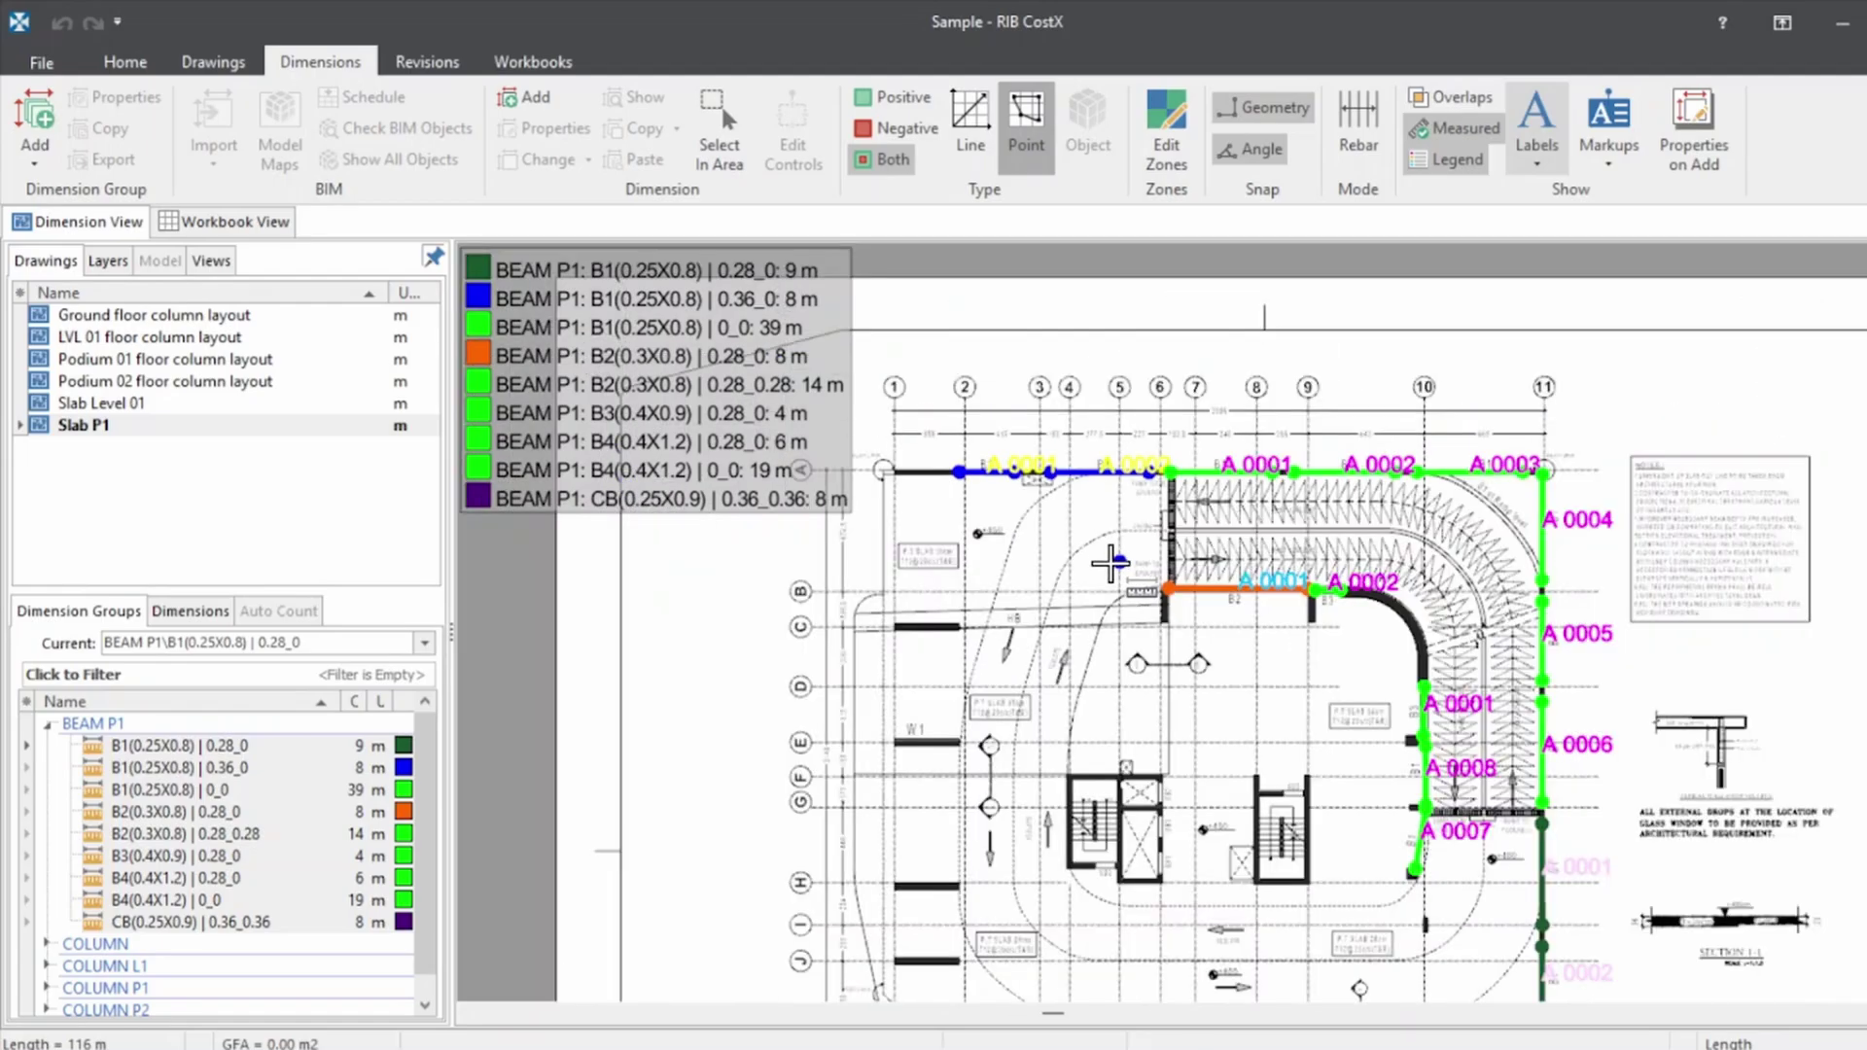
scroll(1095, 876, up, 4)
scroll(1384, 759, up, 2)
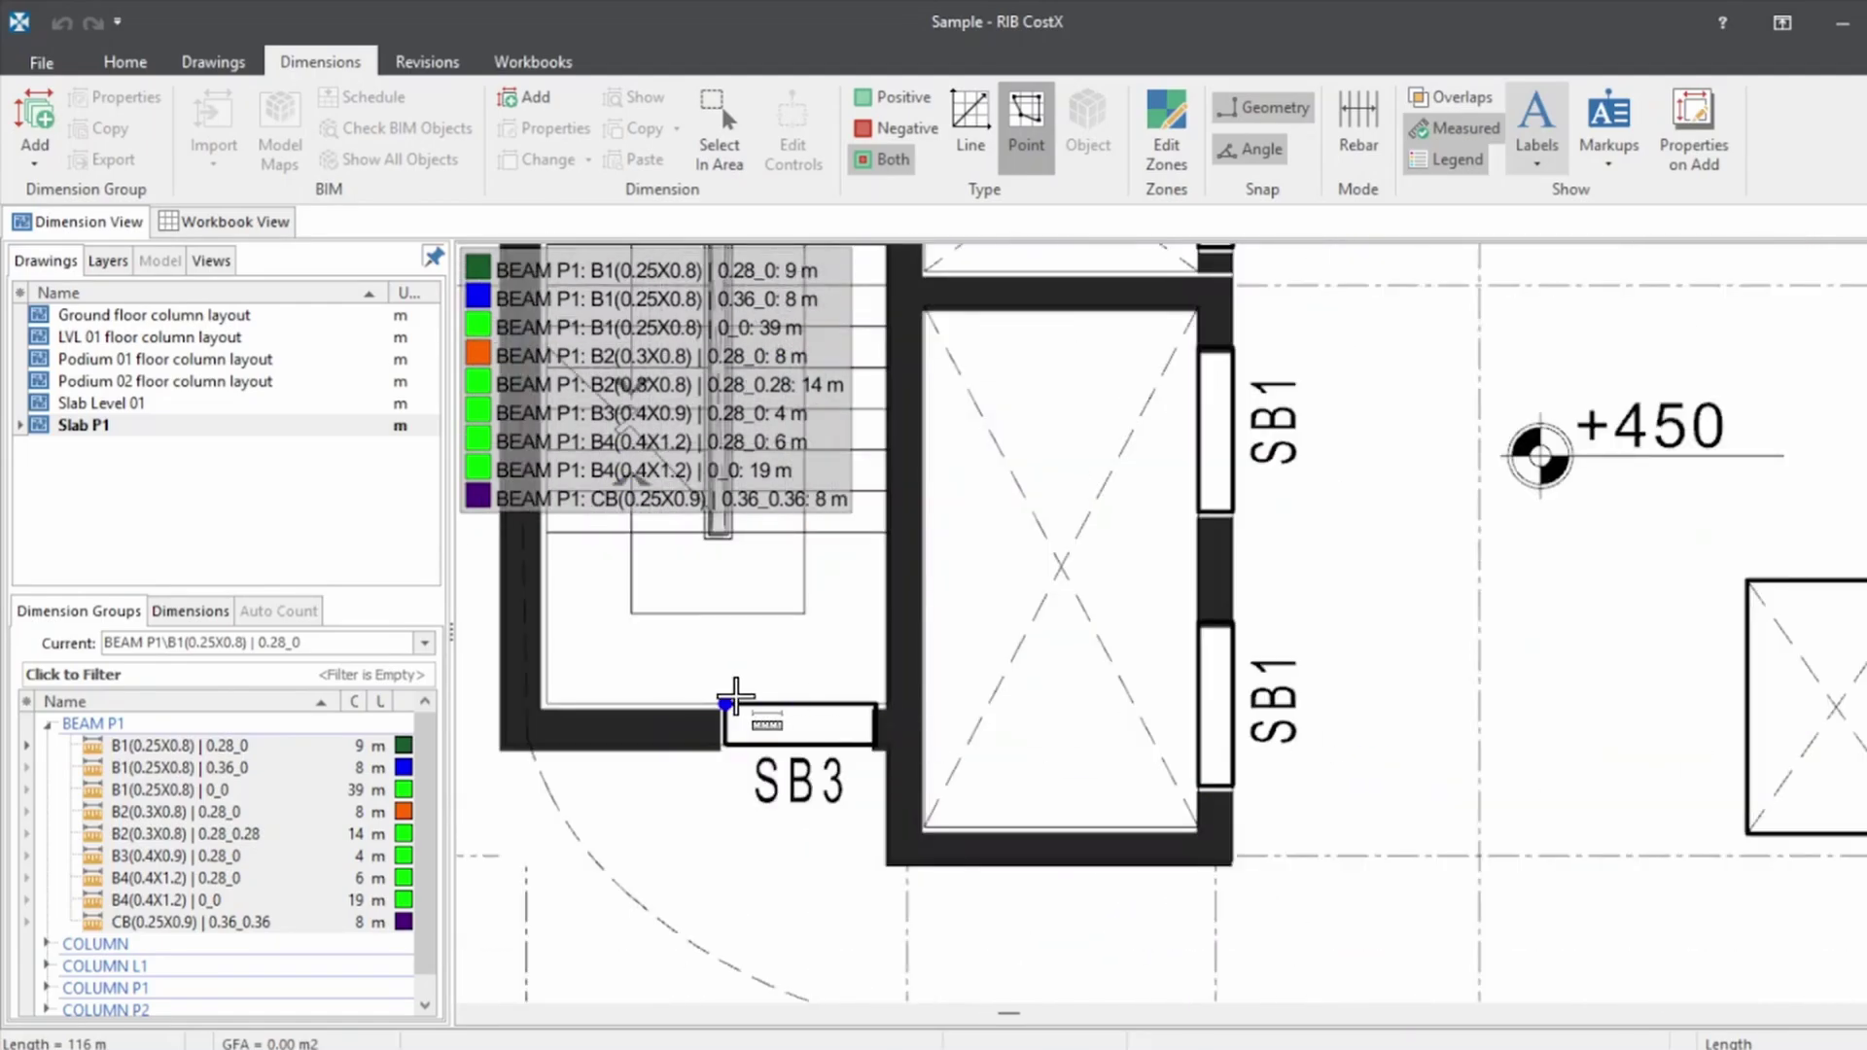
scroll(744, 773, down, 3)
scroll(1440, 457, up, 4)
scroll(1487, 580, down, 3)
scroll(1487, 580, up, 5)
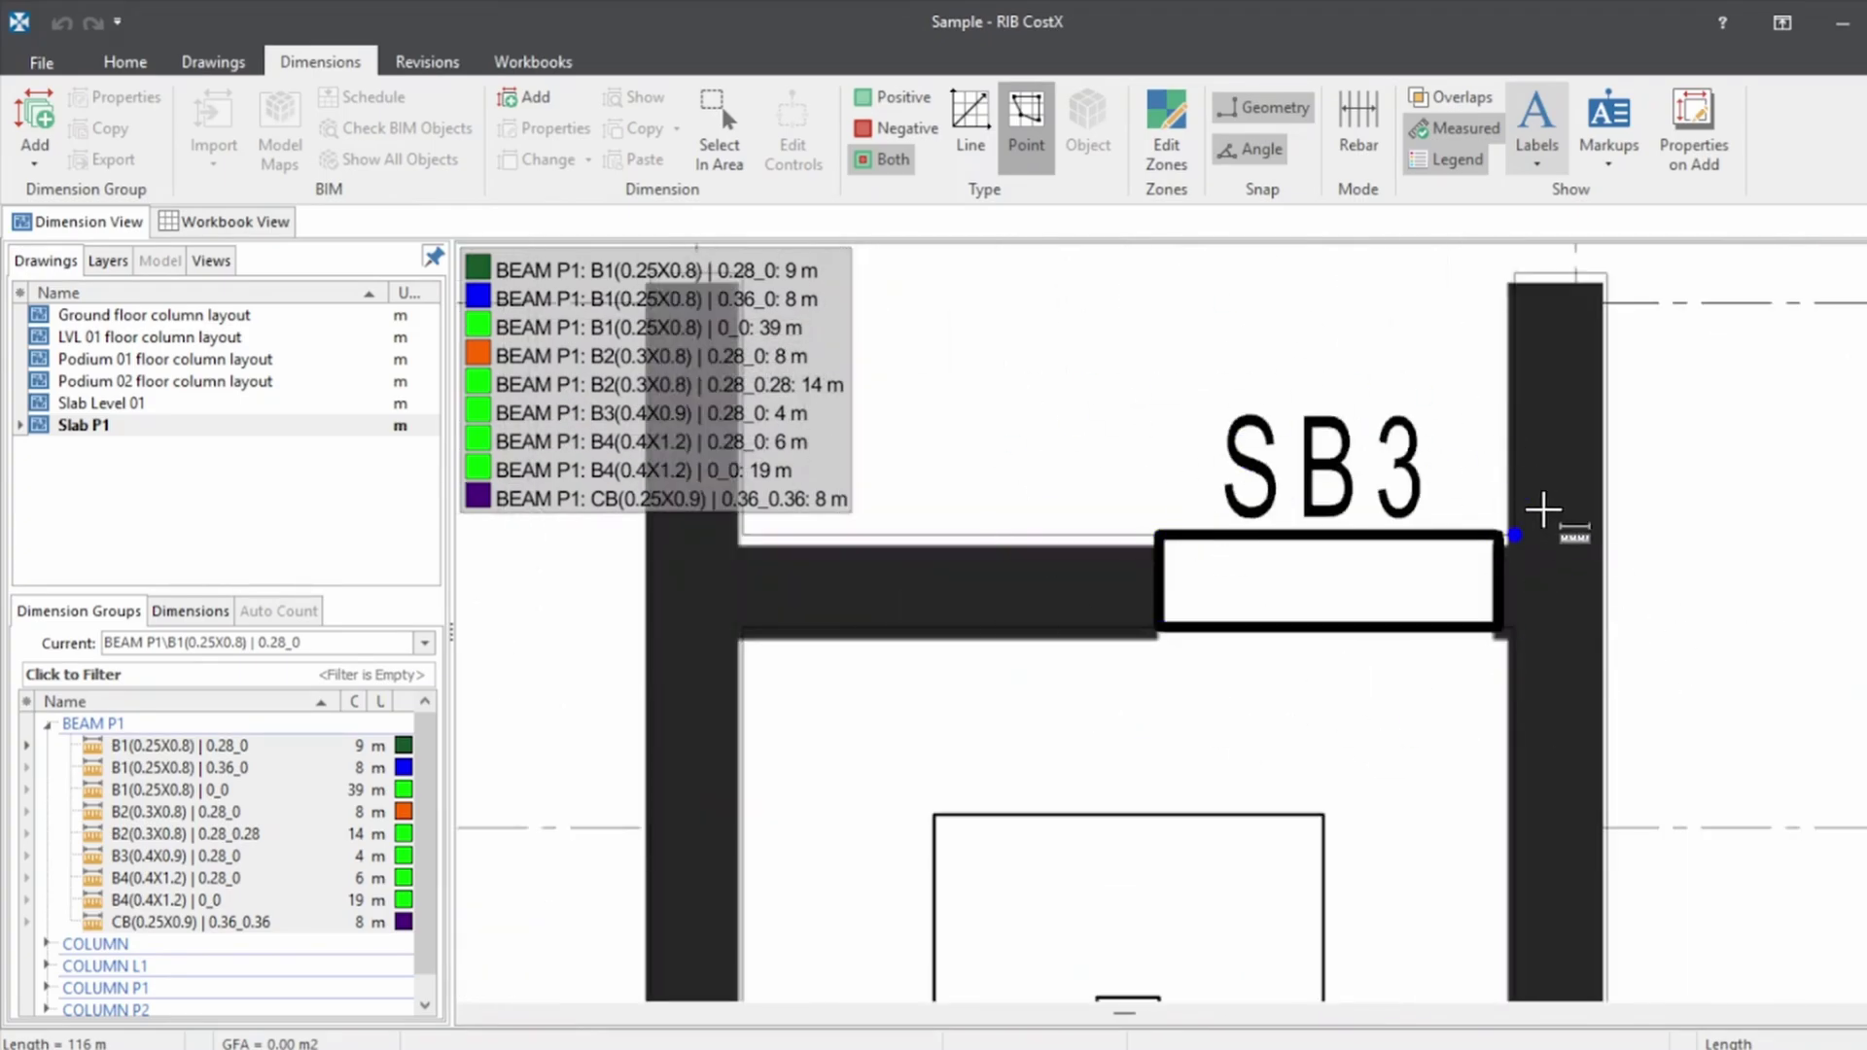
Examine the SB1, SB2 and SB3 beams around the lift and stair cores and check their sizes in the beam schedule
scroll(1134, 383, down, 5)
scroll(914, 667, up, 5)
scroll(846, 705, down, 5)
scroll(943, 688, up, 3)
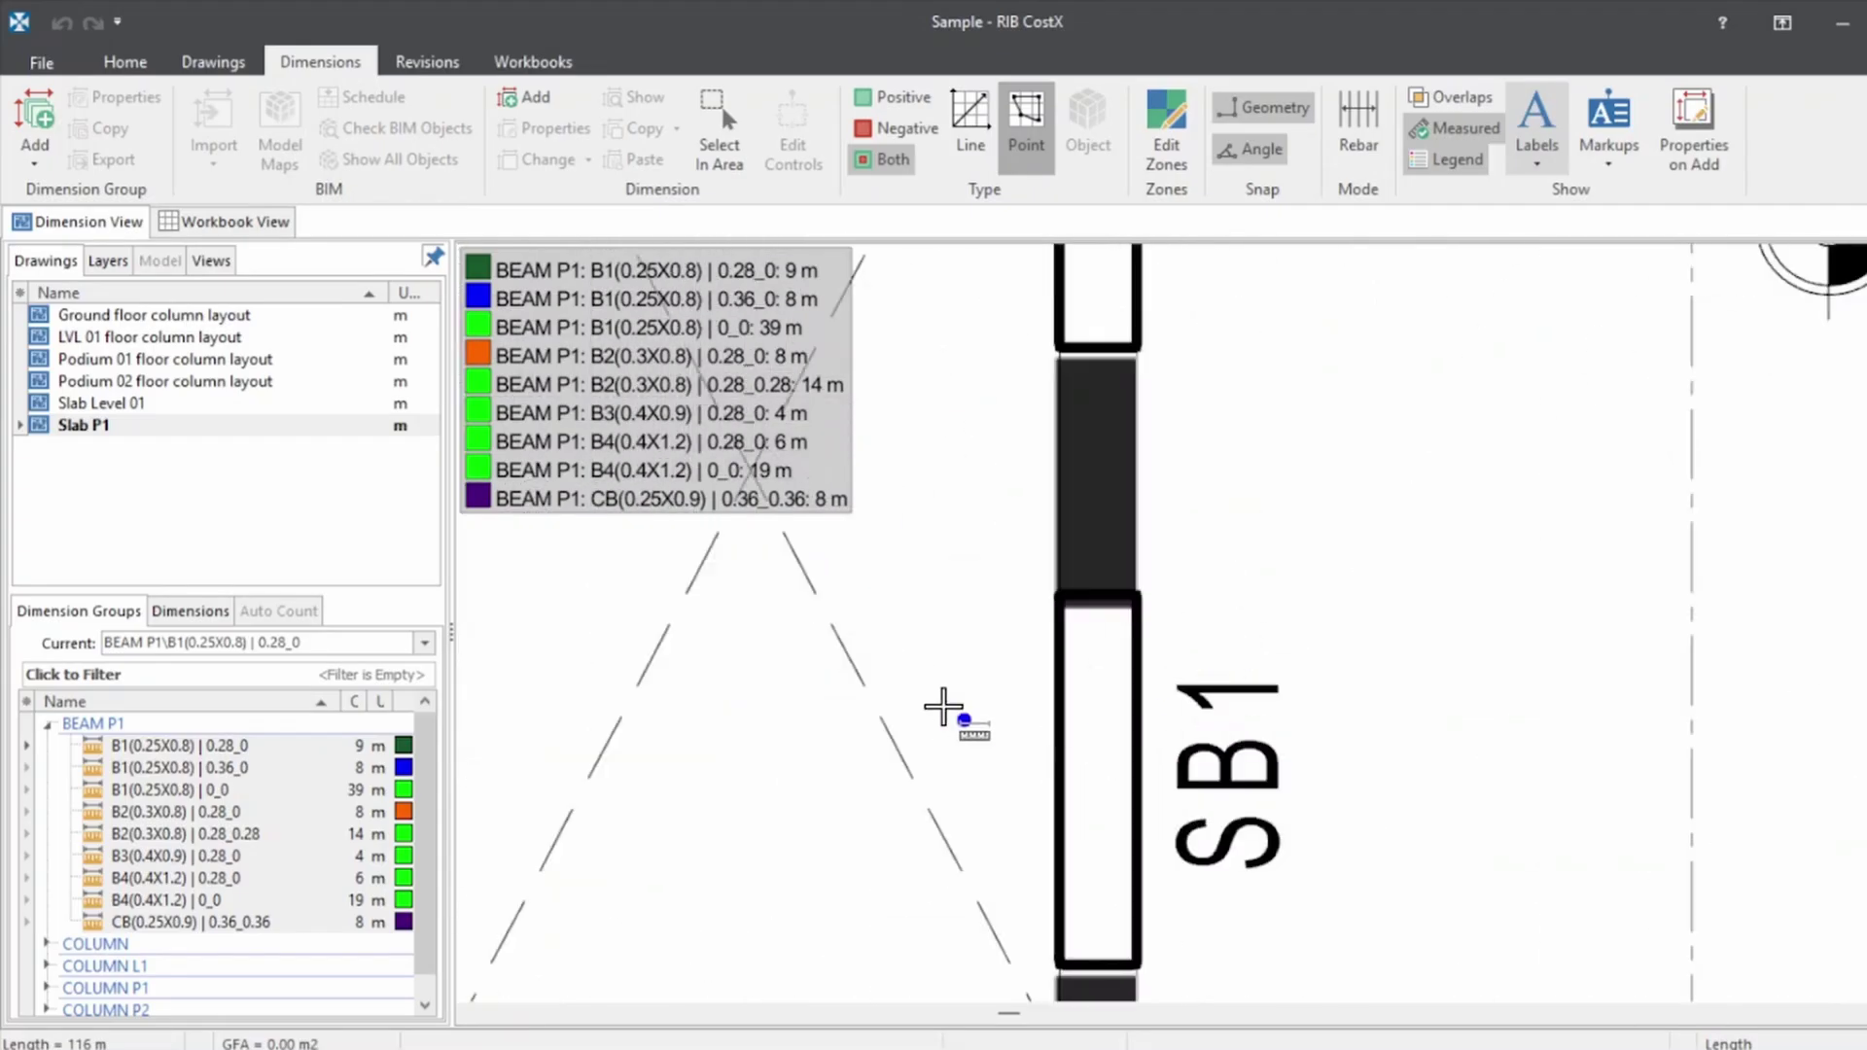
scroll(1023, 616, down, 3)
scroll(1026, 616, up, 2)
scroll(1072, 662, down, 4)
scroll(1517, 417, up, 2)
scroll(1021, 564, down, 2)
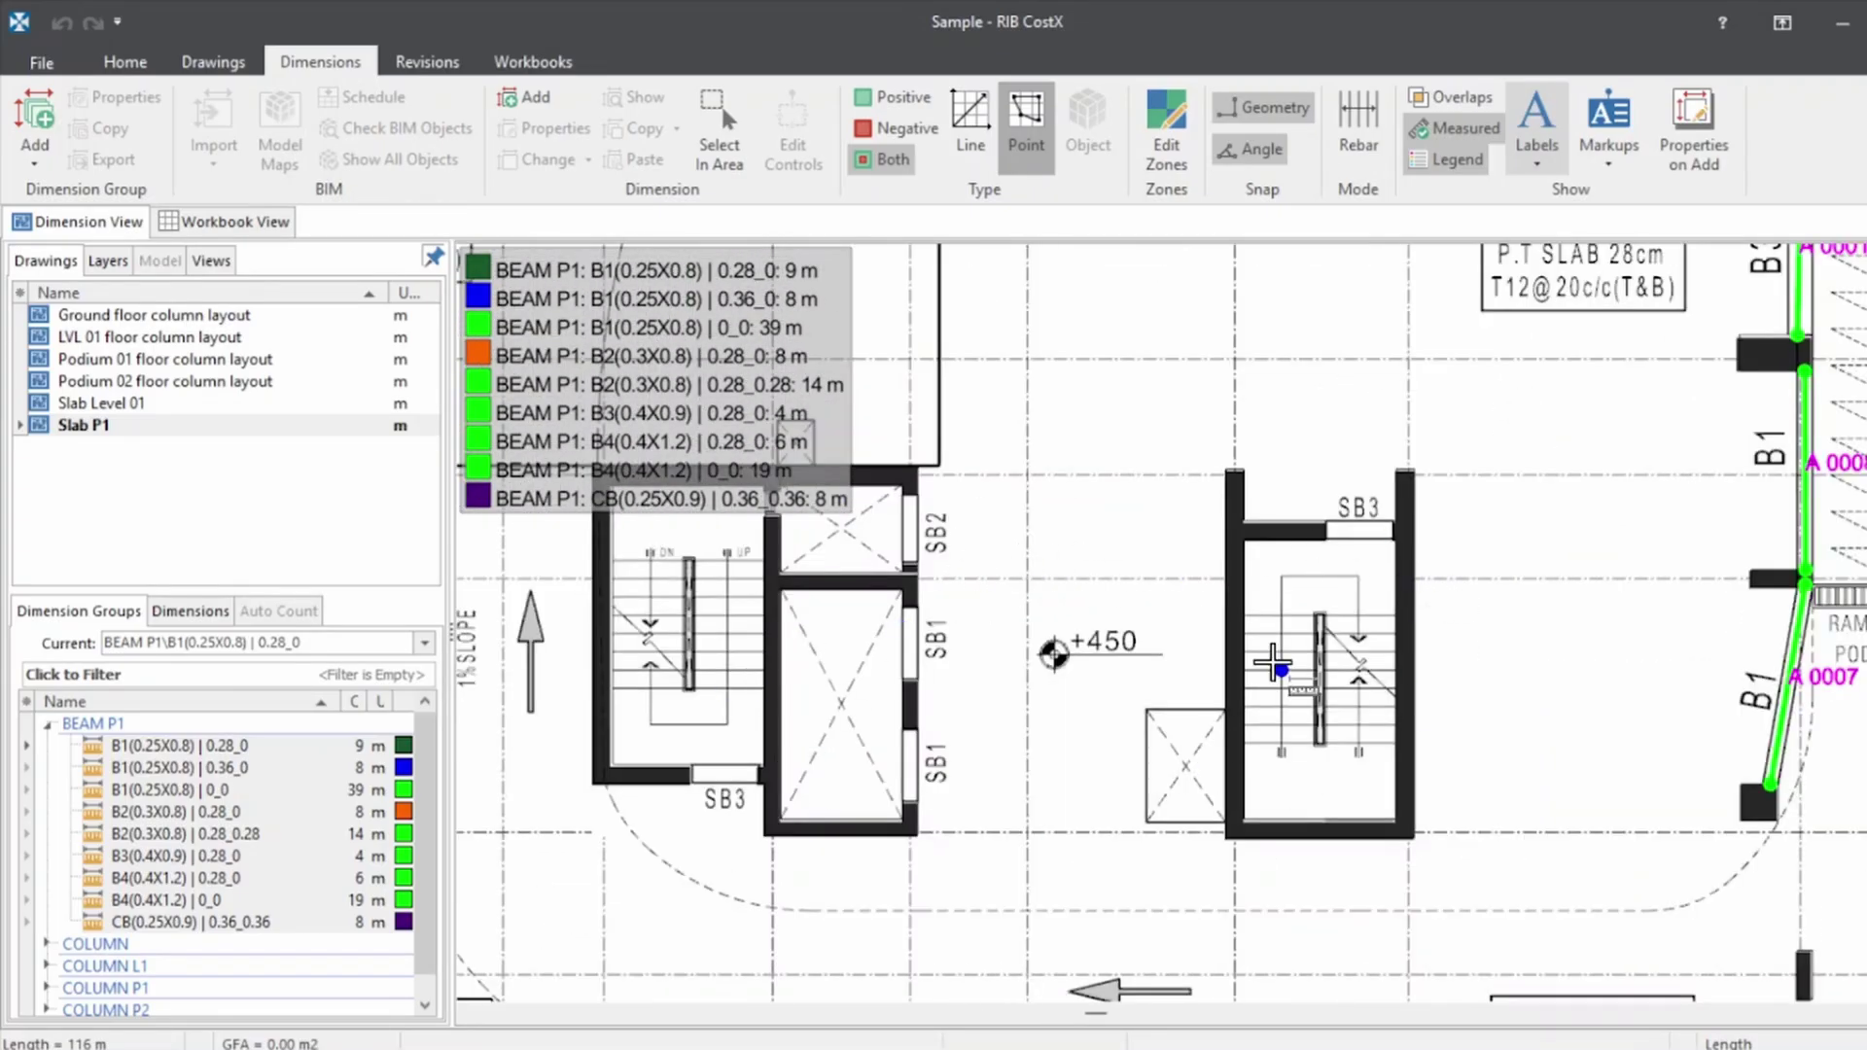
scroll(1283, 637, down, 2)
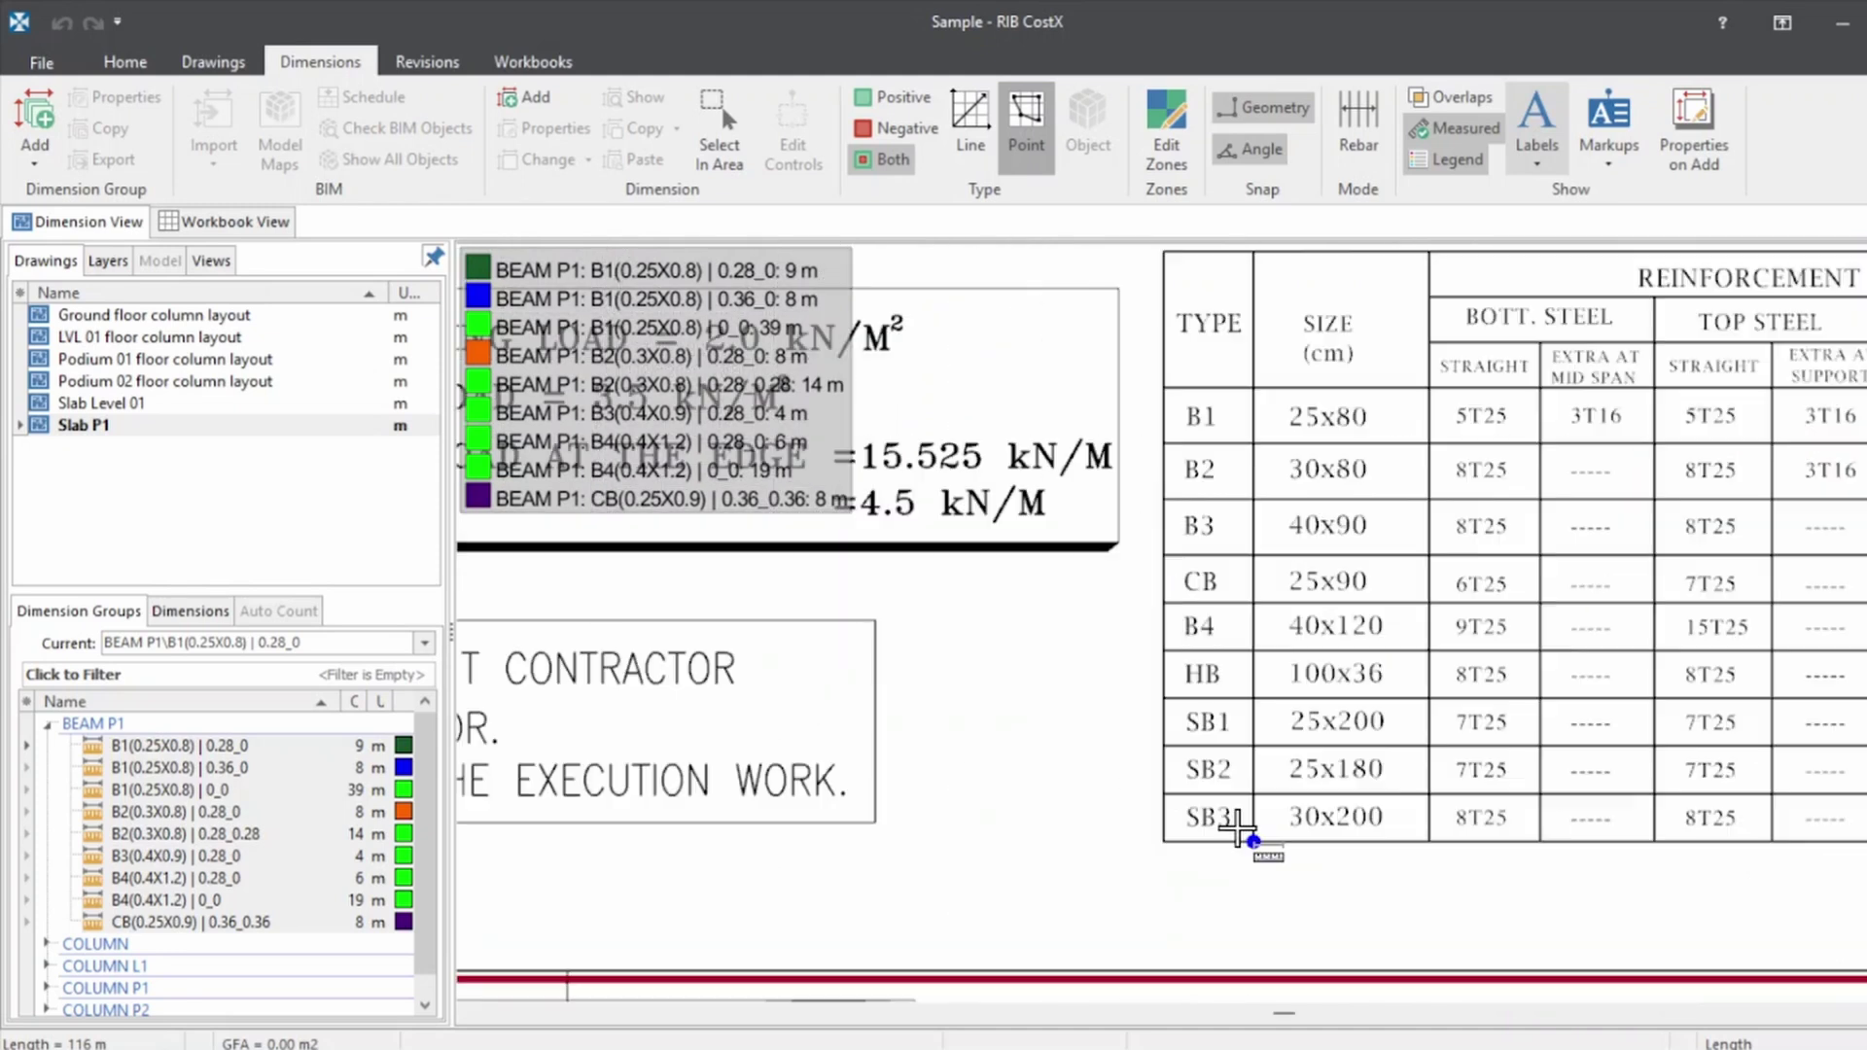
Create the "SB3(0.3X2) | 0.28_0.28" and "SB1(0.25X2) | 0.28_0" groups in BEAM P1 and measure their beams at the cores
shift+click(191, 922)
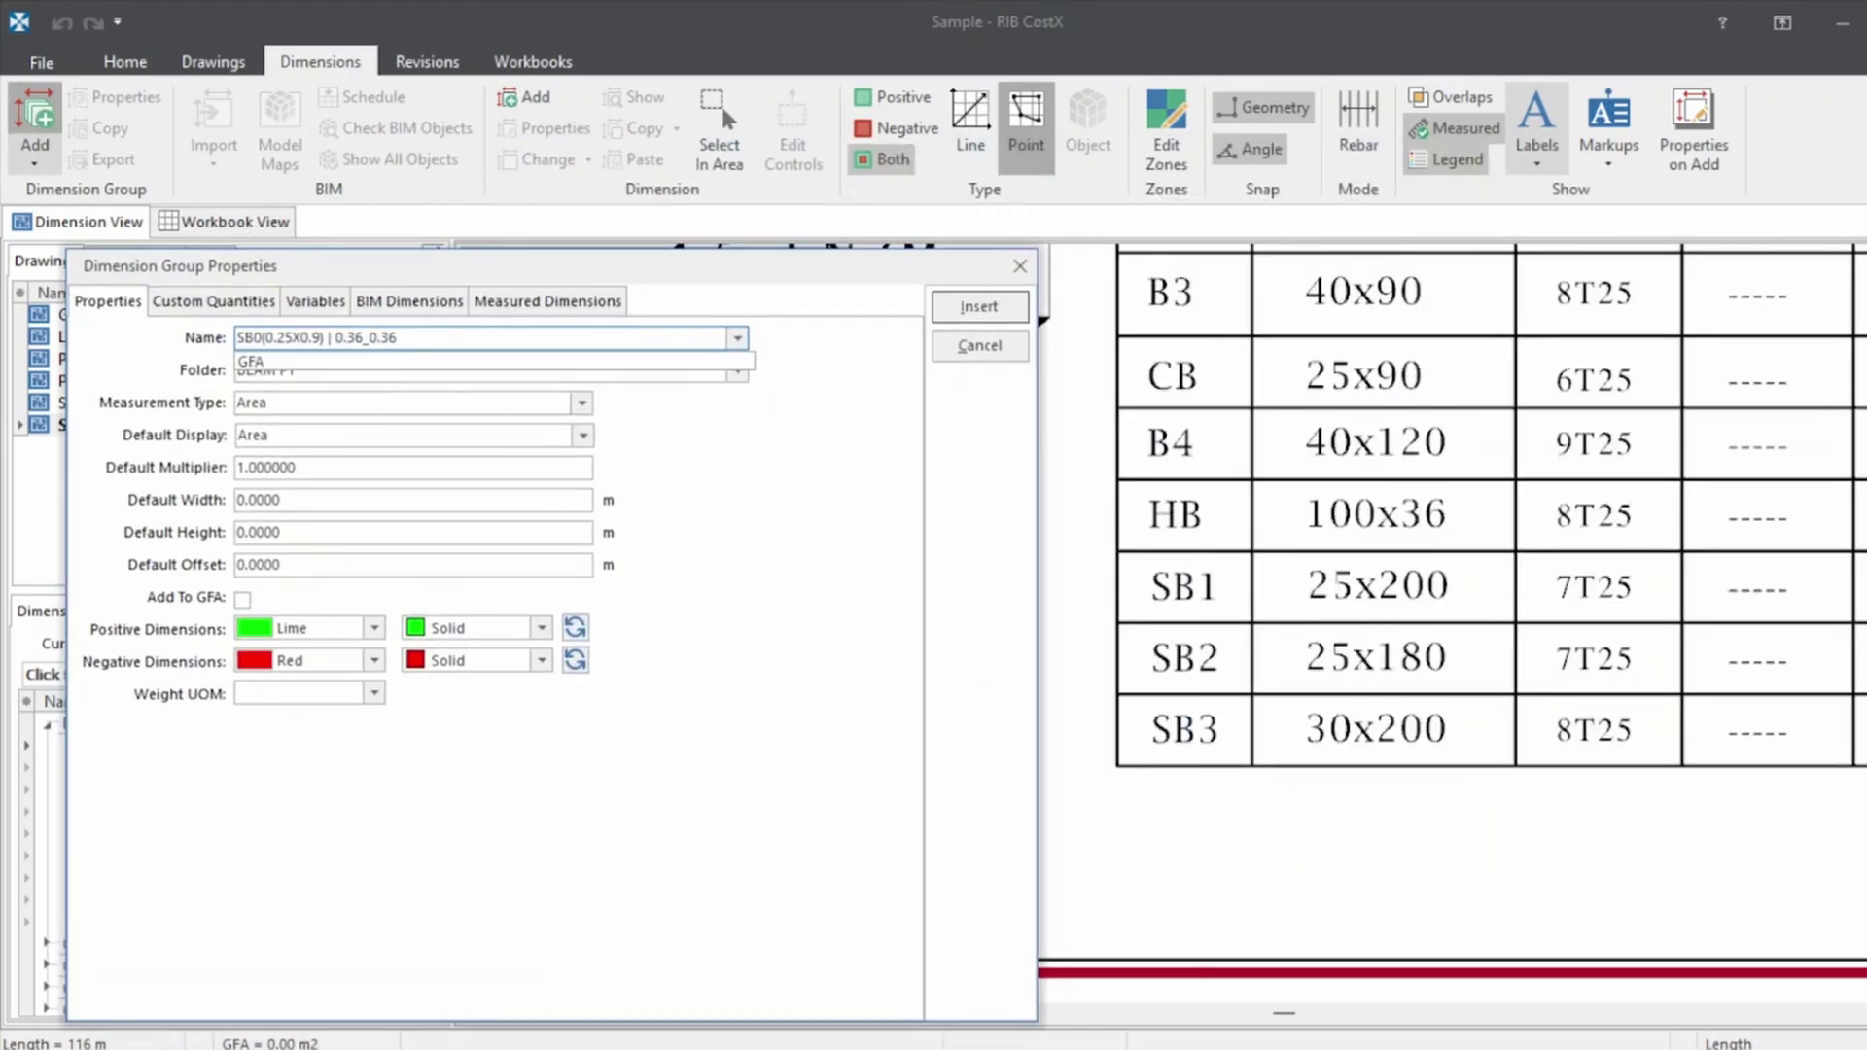
text(28)
key(Return)
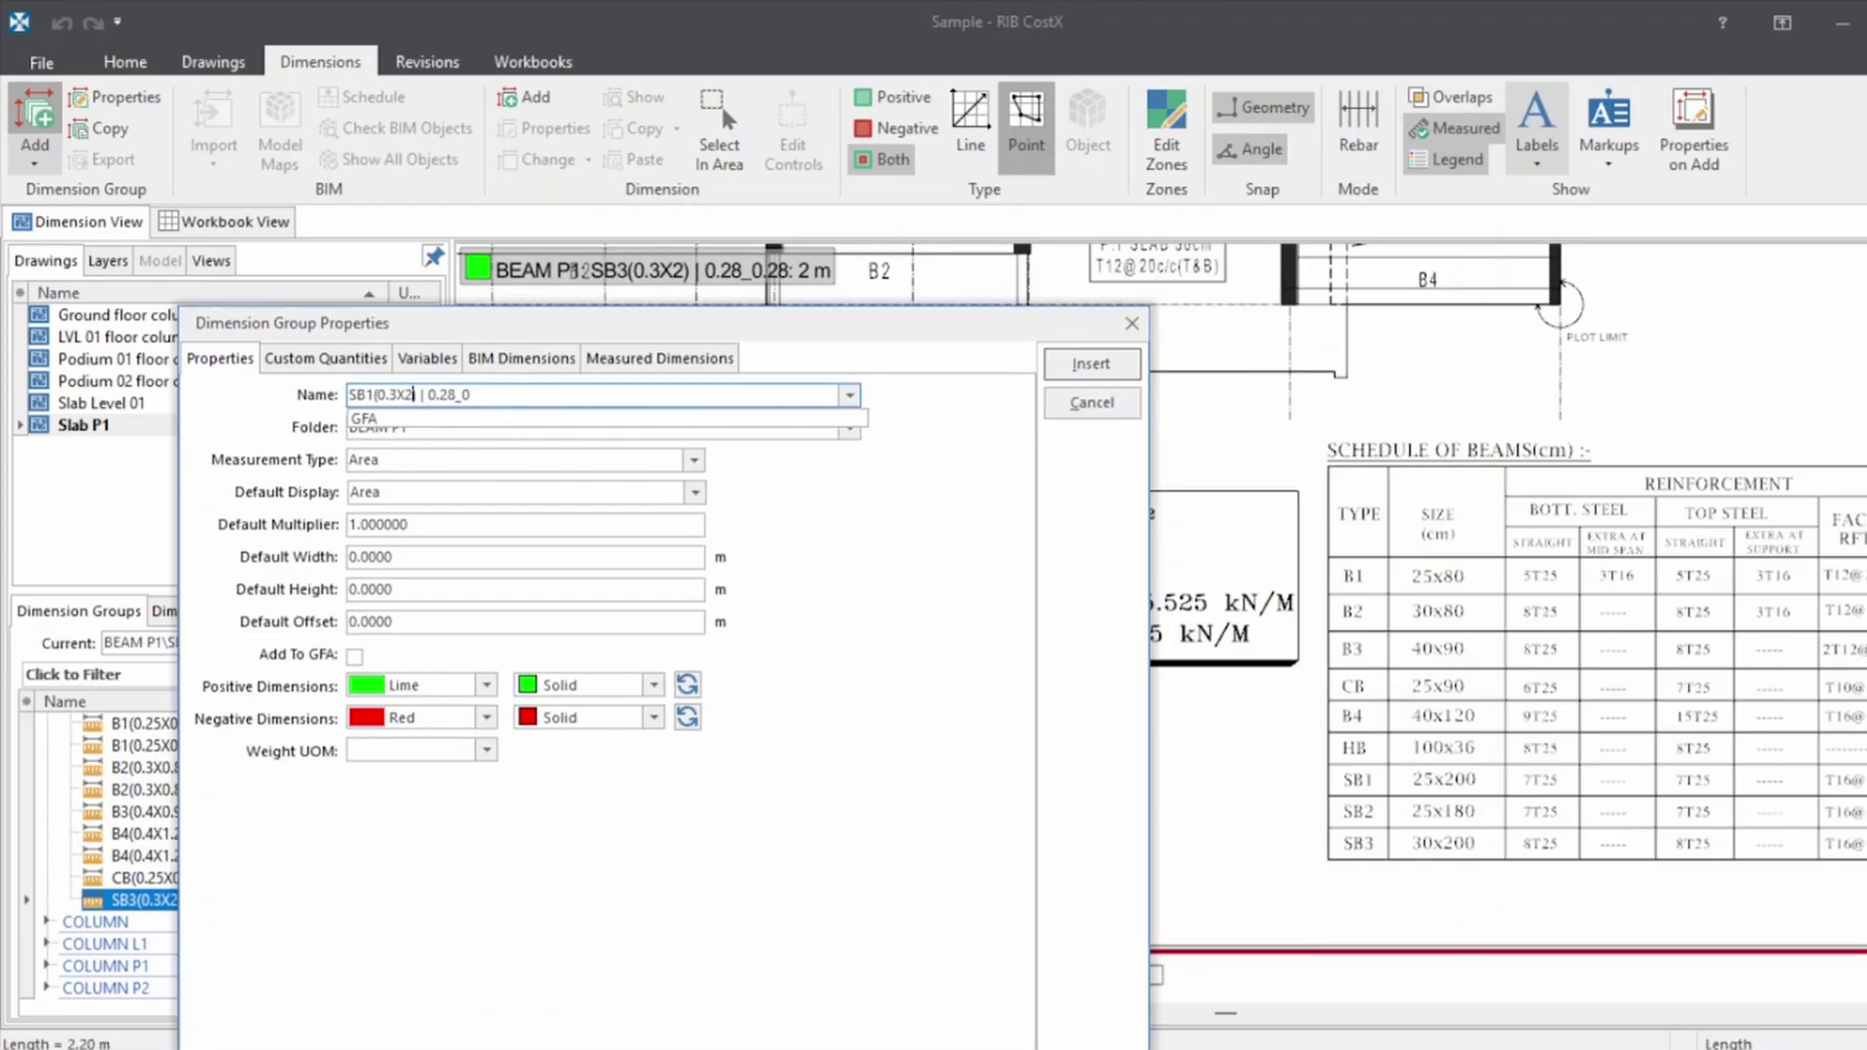
text(25)
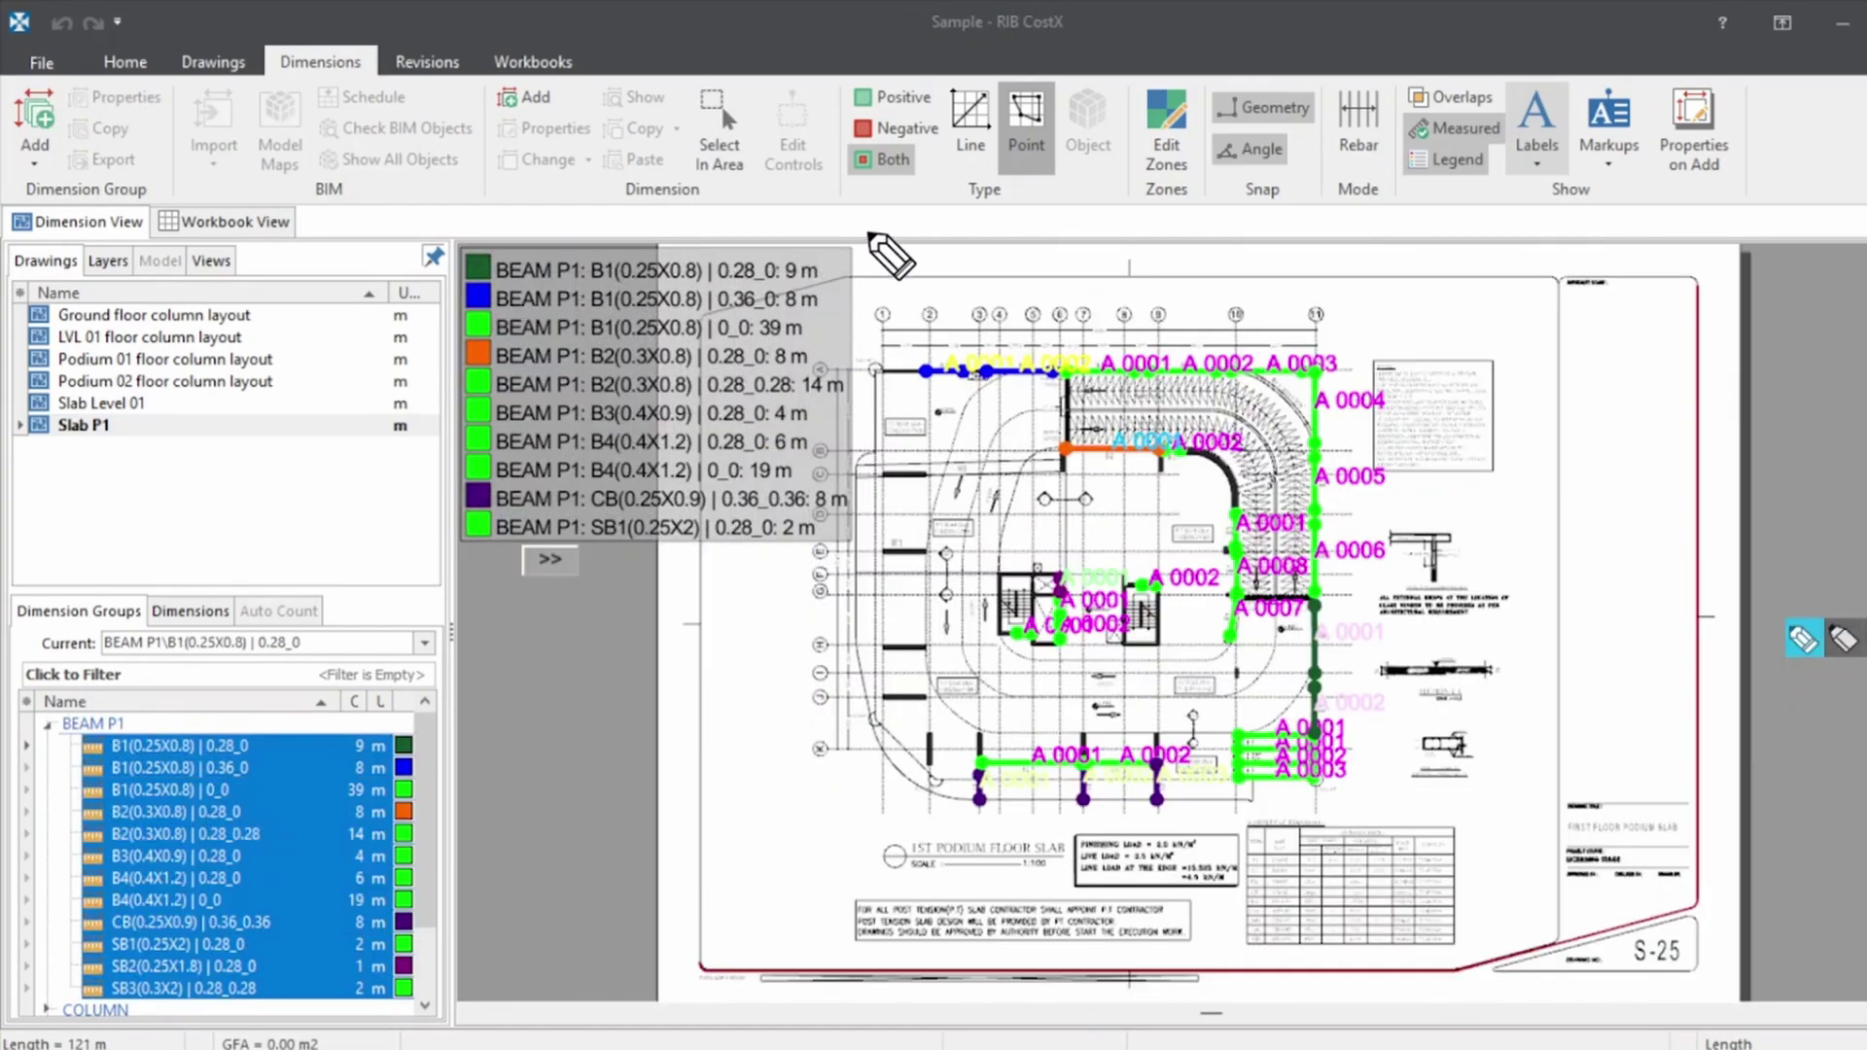
mouse_move(869, 229)
mouse_down()
mouse_move(869, 611)
mouse_move(415, 611)
mouse_up()
mouse_move(1438, 292)
mouse_down()
mouse_move(860, 354)
mouse_move(990, 461)
mouse_move(1111, 522)
mouse_move(1036, 583)
mouse_move(958, 715)
mouse_move(963, 856)
mouse_move(1408, 318)
mouse_up()
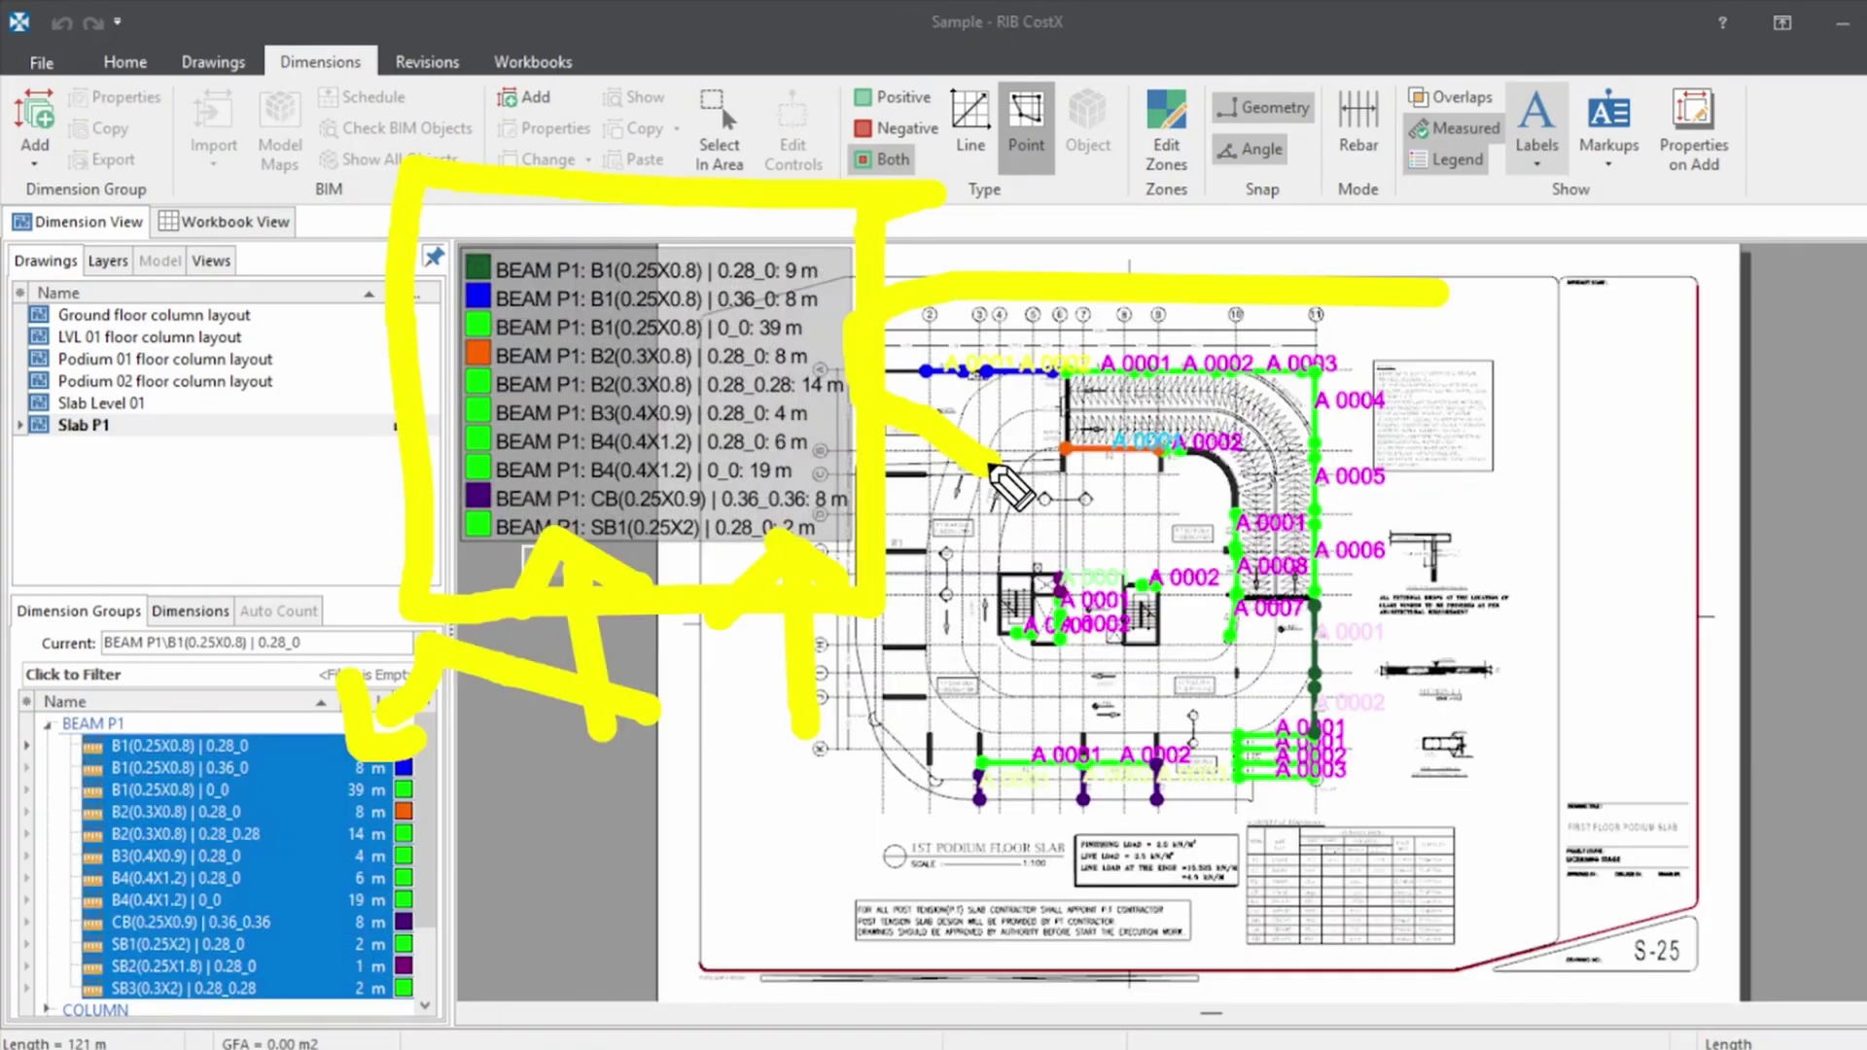
mouse_move(1464, 503)
mouse_down()
mouse_move(1466, 792)
mouse_move(1444, 890)
mouse_move(1556, 880)
mouse_up()
click(224, 139)
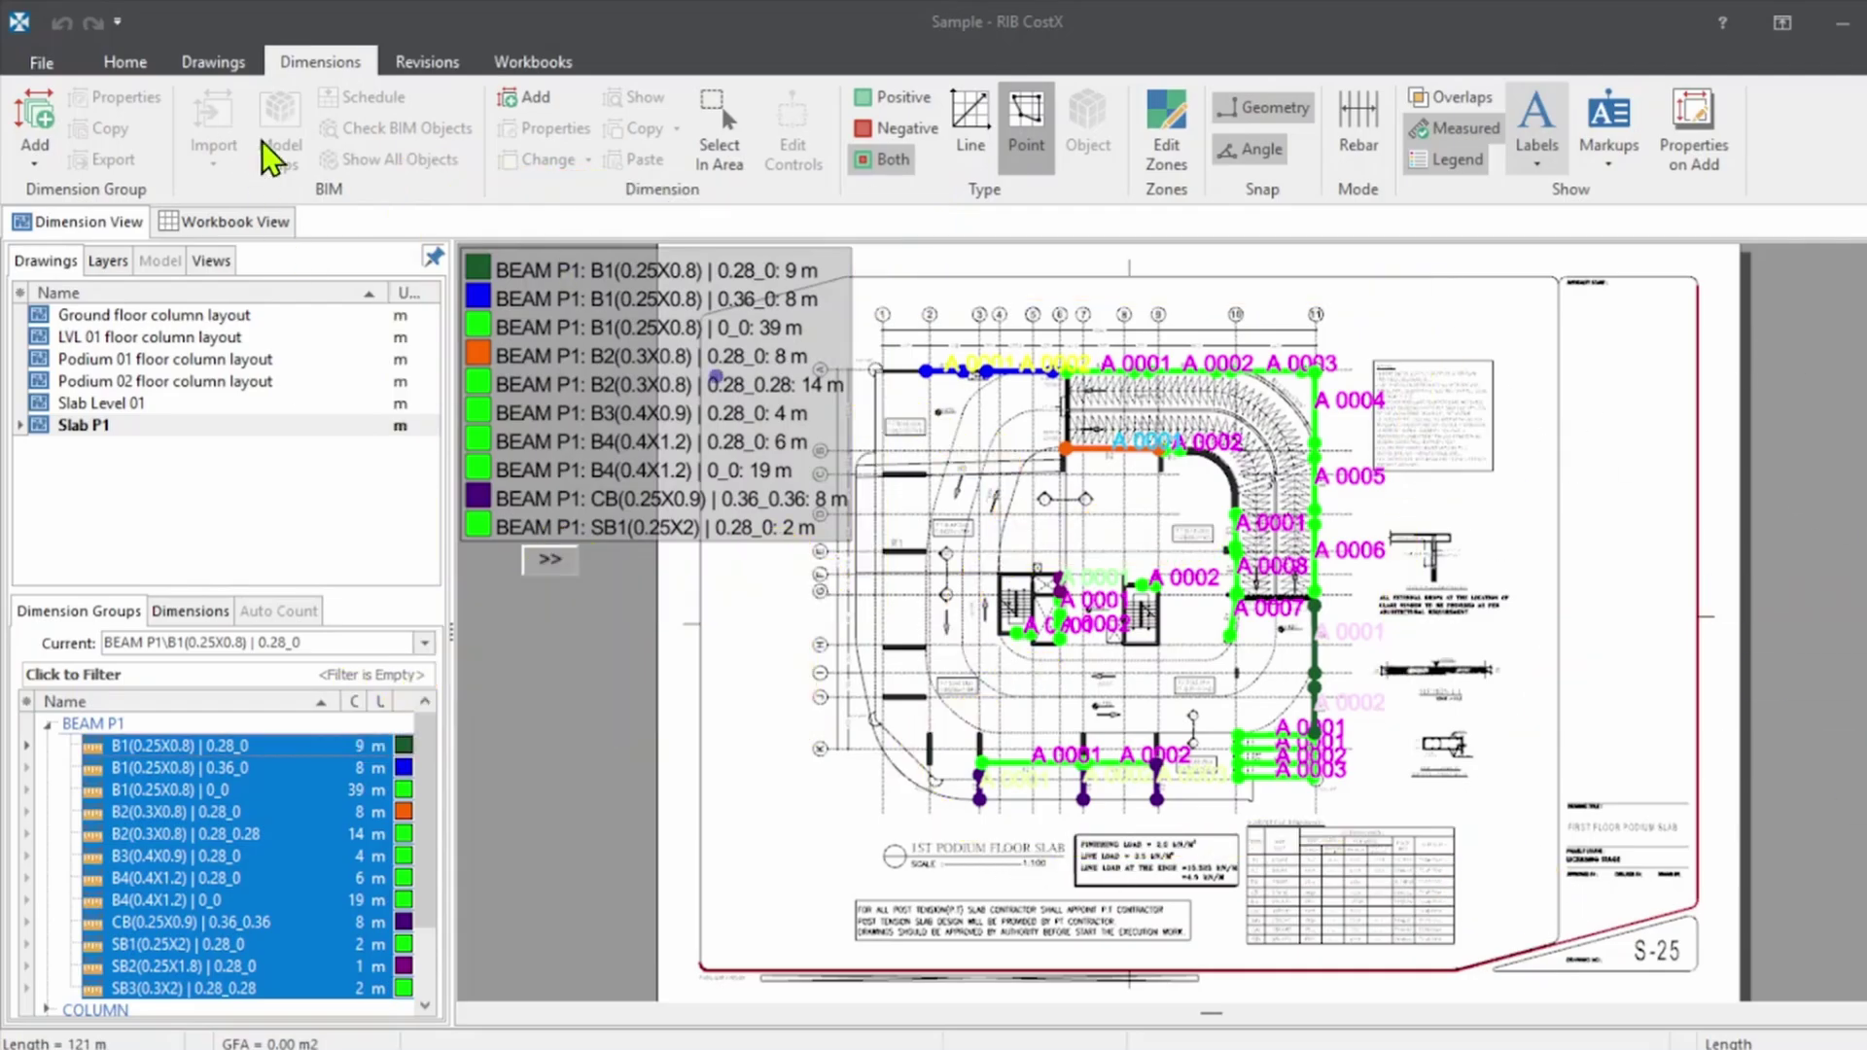
Add the BEAM P1 folder with all its dimension groups to the Beam concrete workbook from row 2 as Length quantities
click(270, 233)
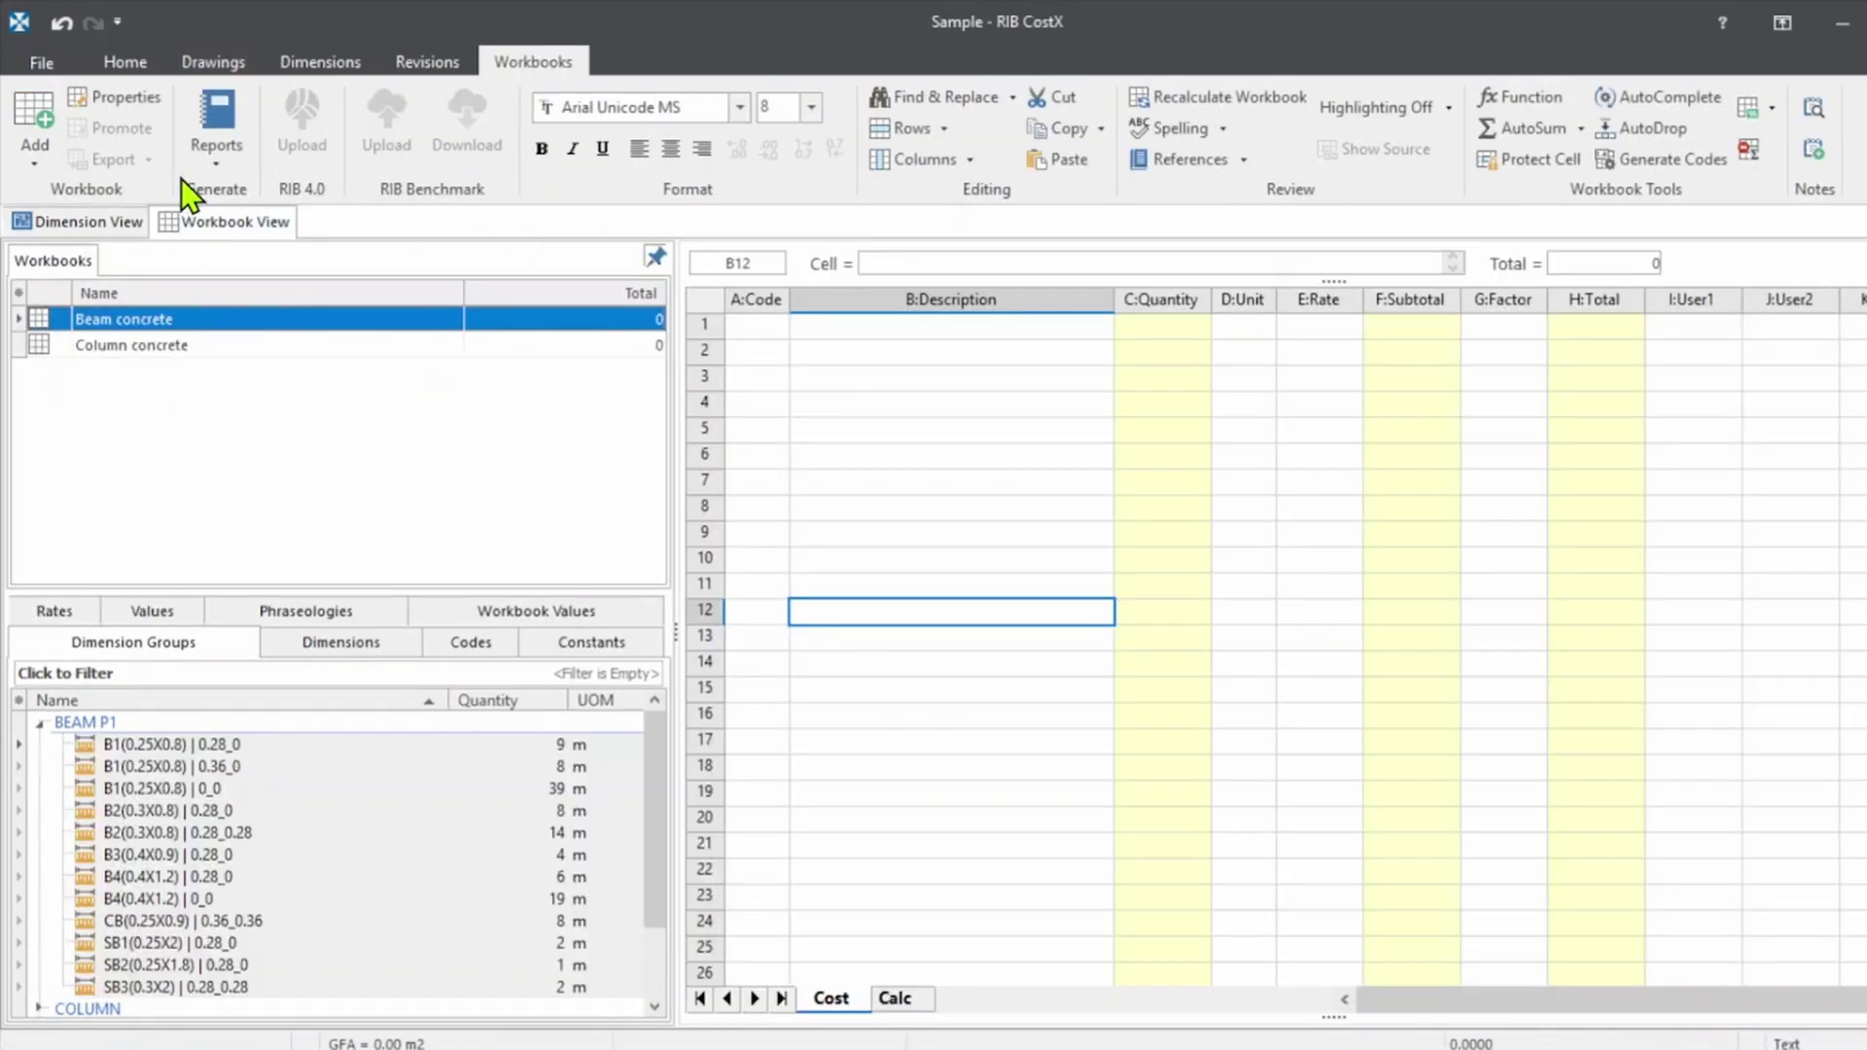
click(311, 724)
shift+click(255, 986)
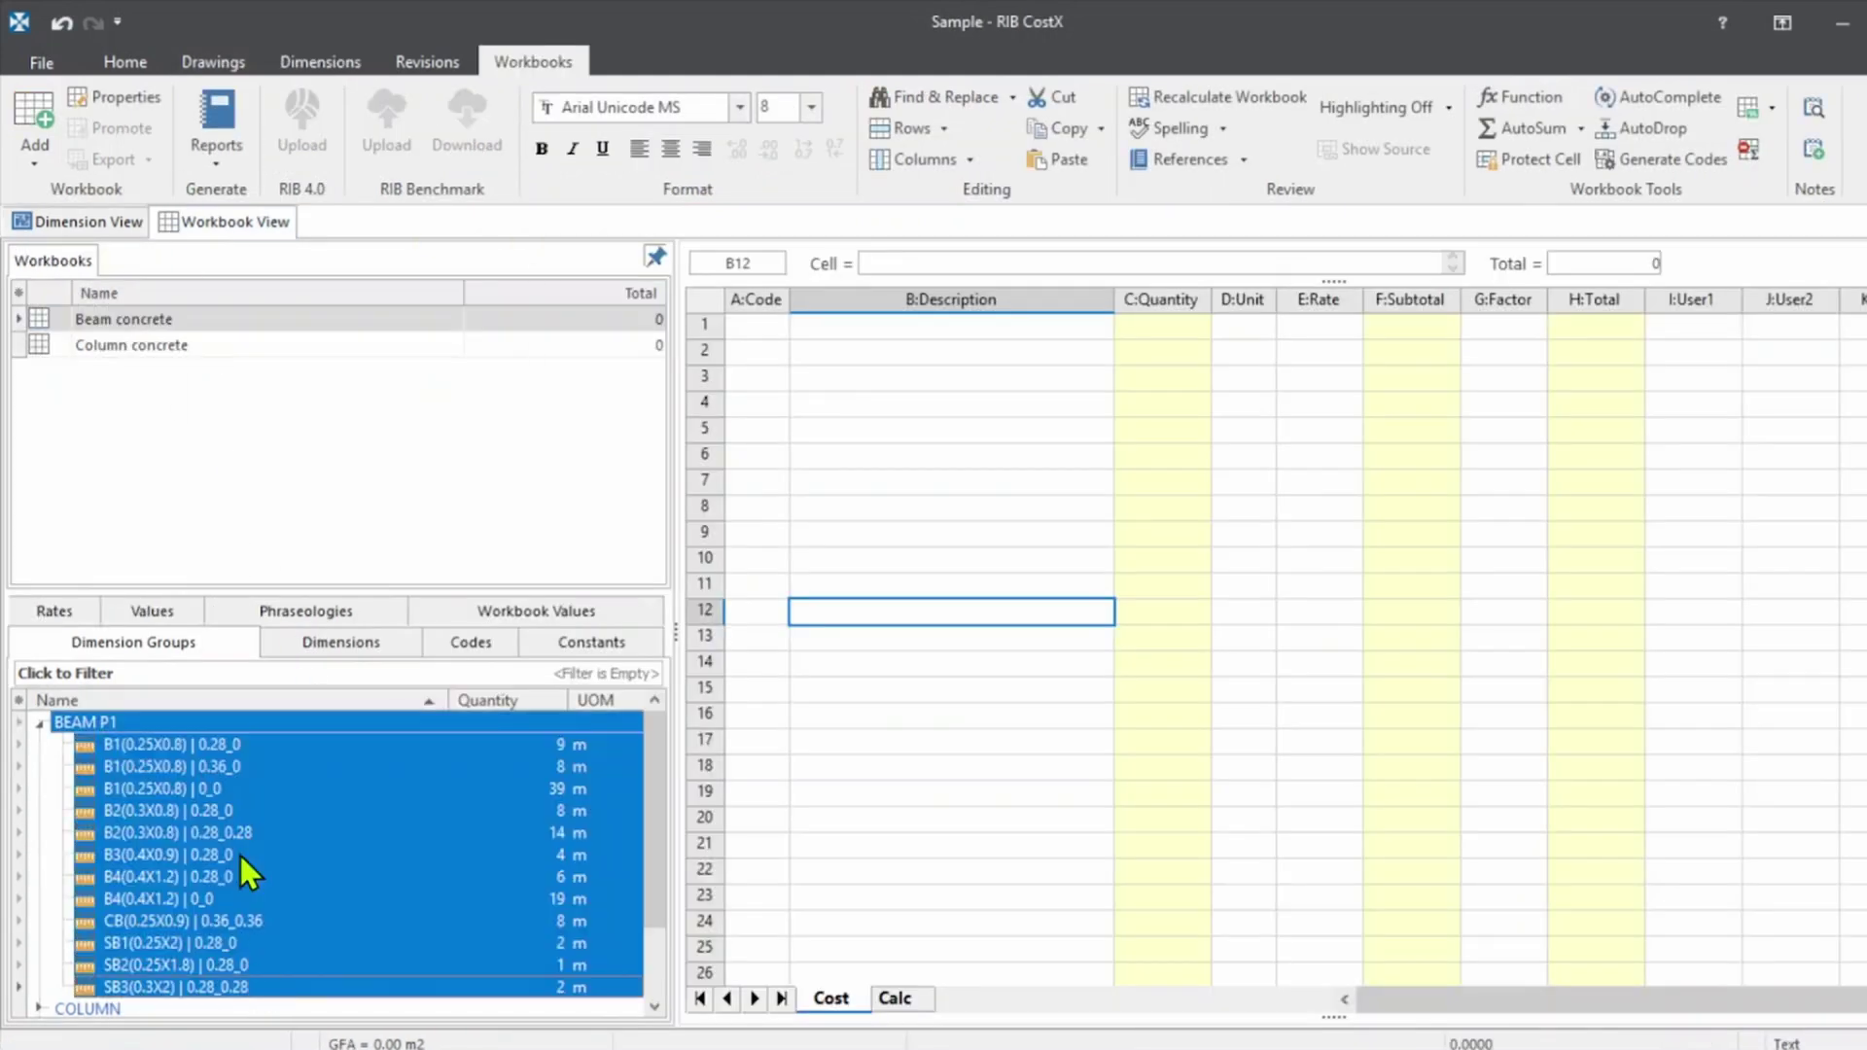
drag(136, 723, 1398, 447)
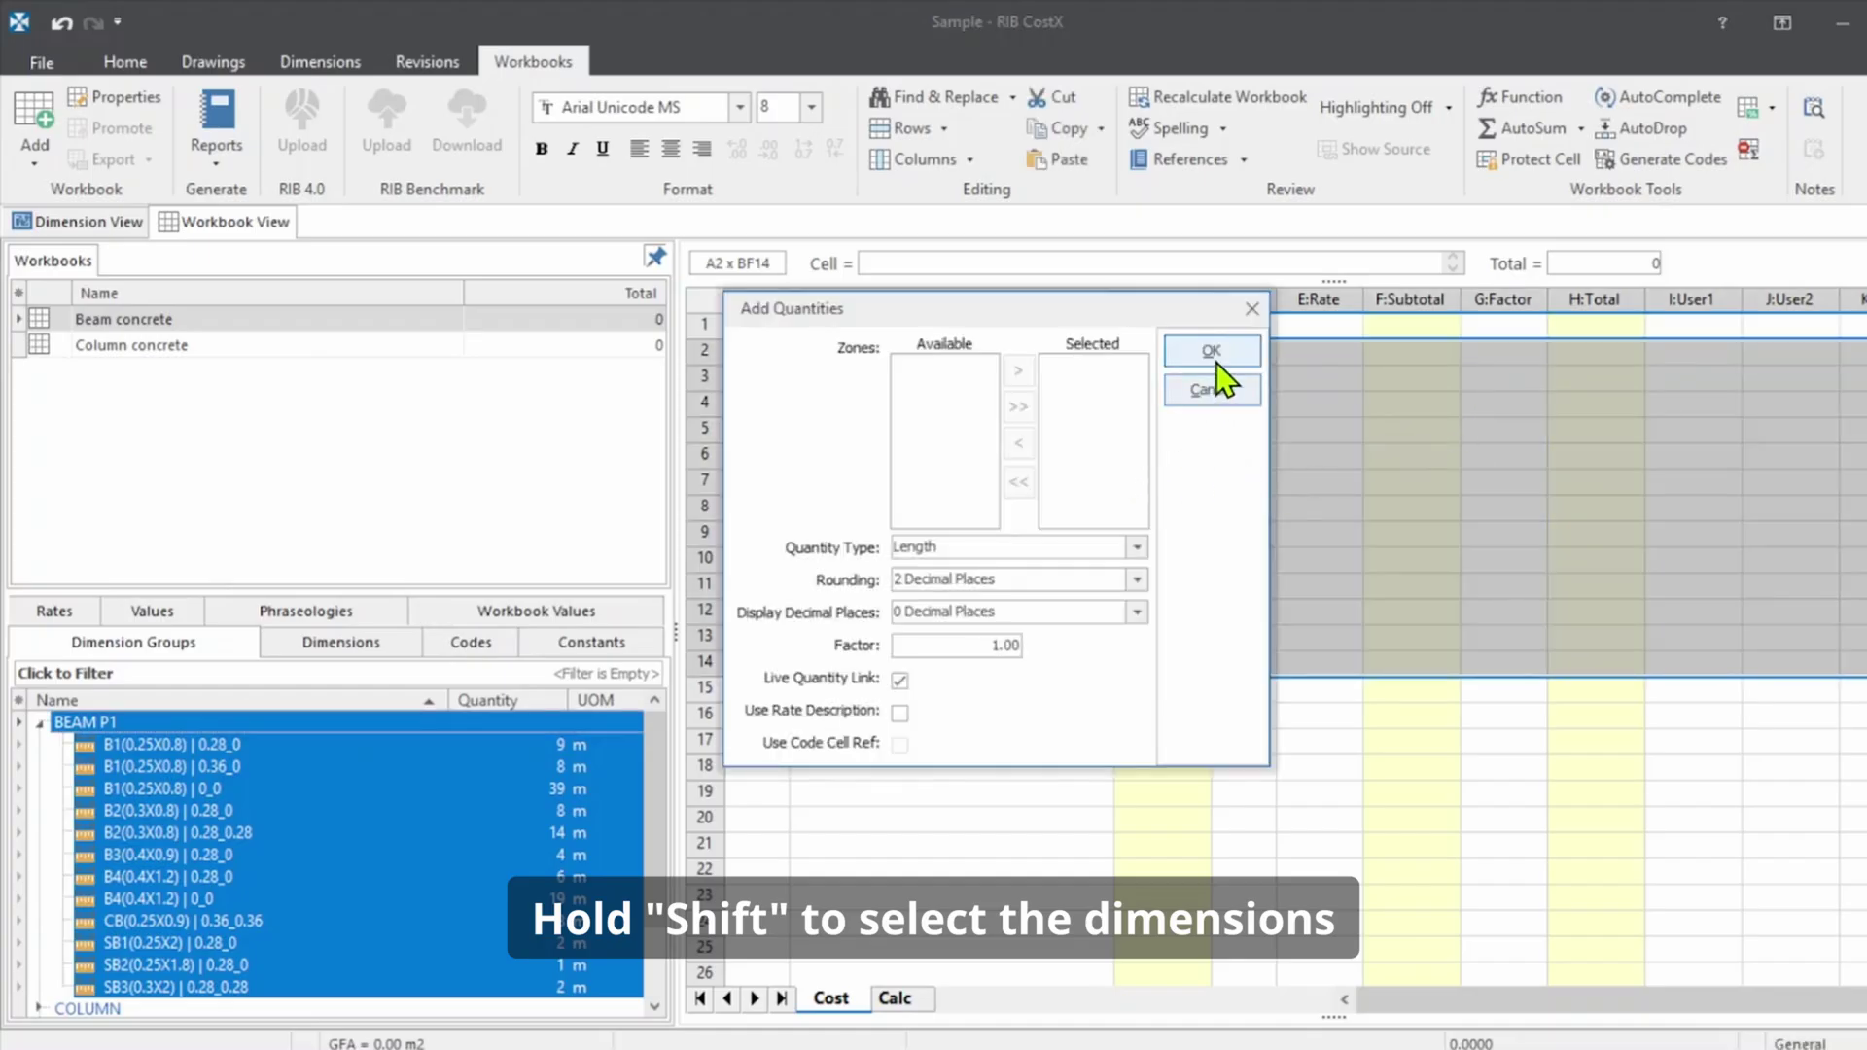
click(1216, 358)
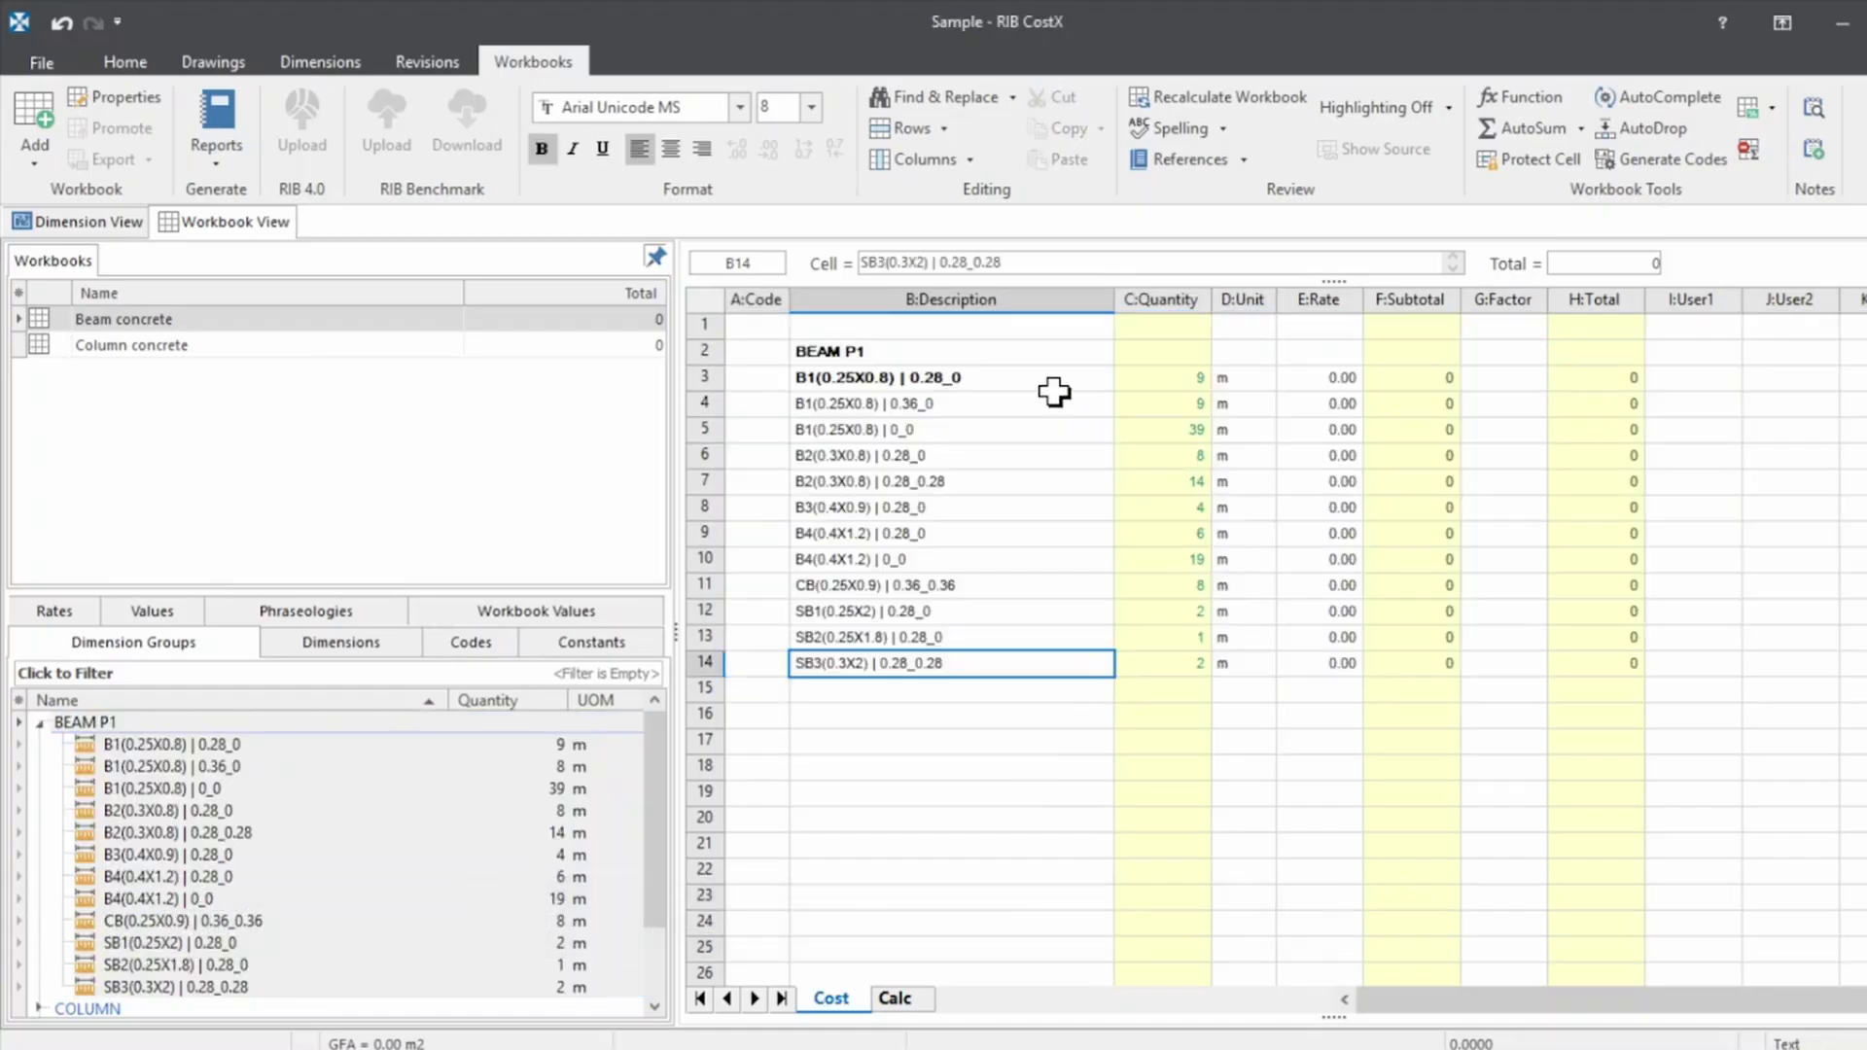
Copy the values of the BEAM P1 descriptions, quantities and units in B2:D14 of the Beam concrete workbook
drag(1054, 384, 1053, 625)
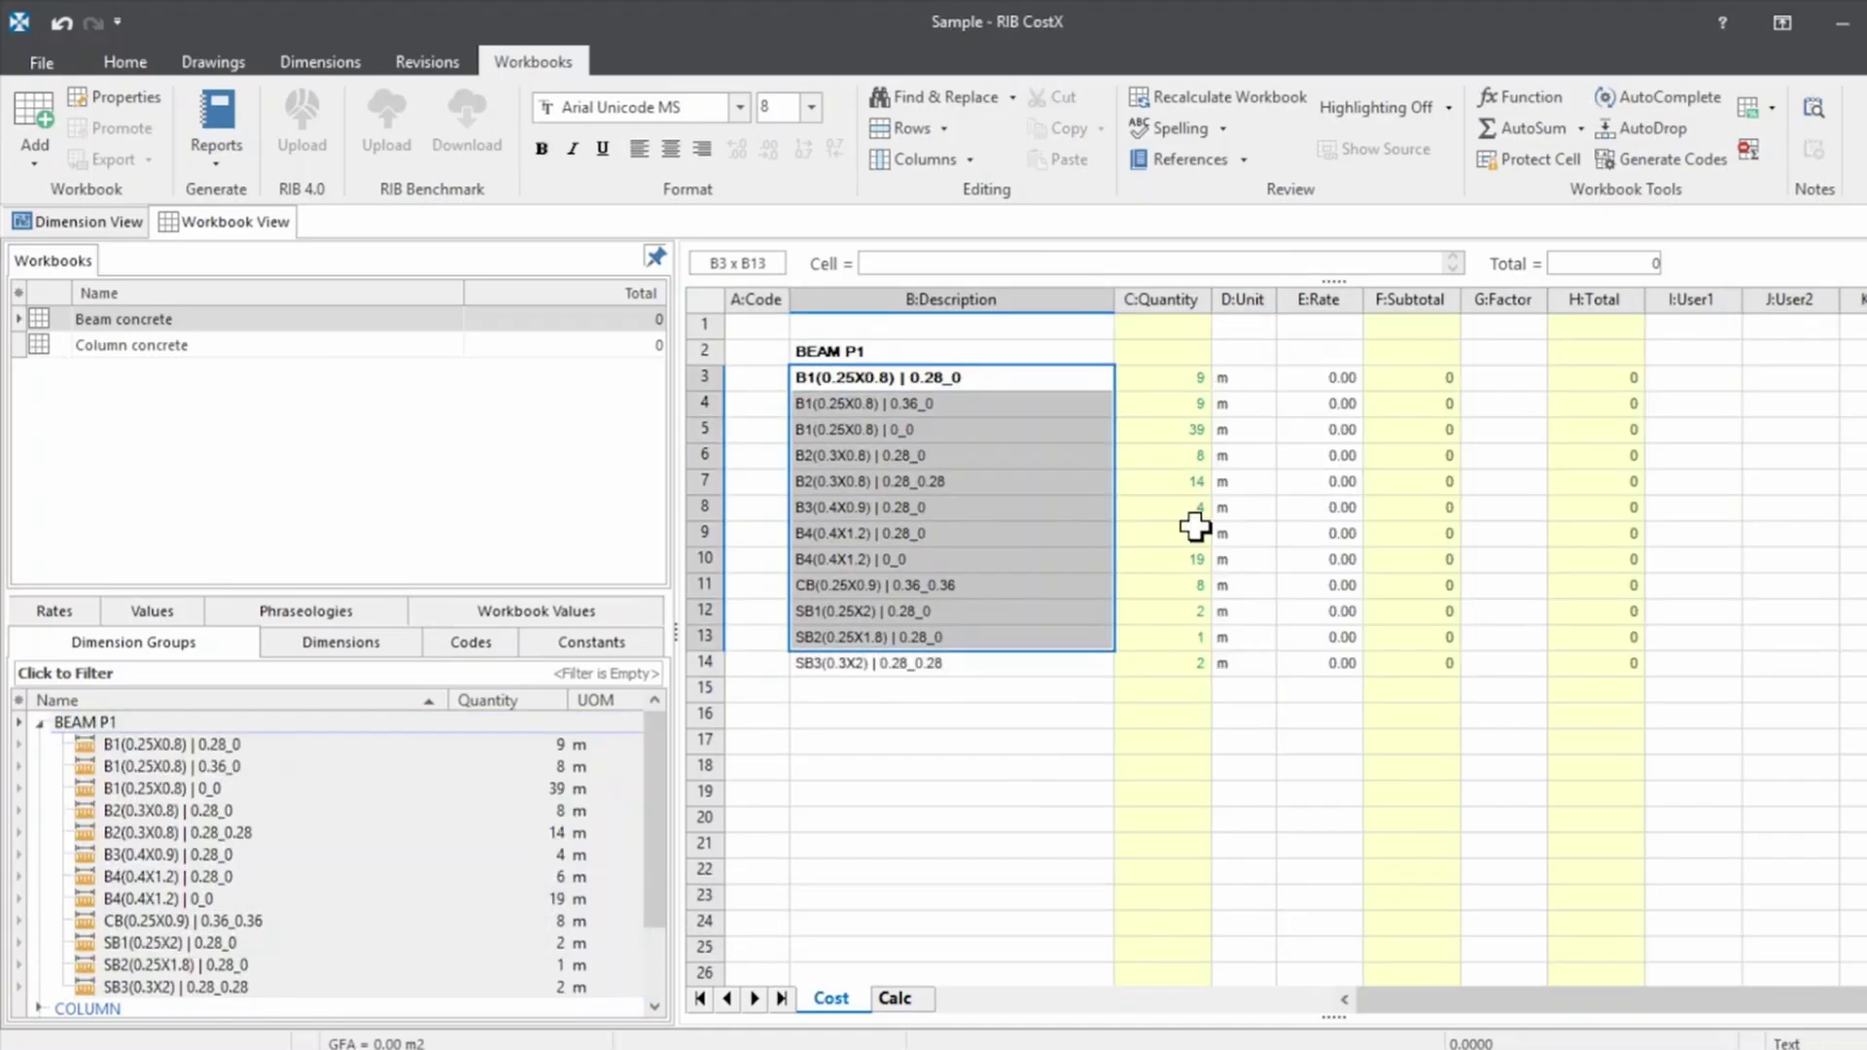
drag(1175, 379, 1177, 637)
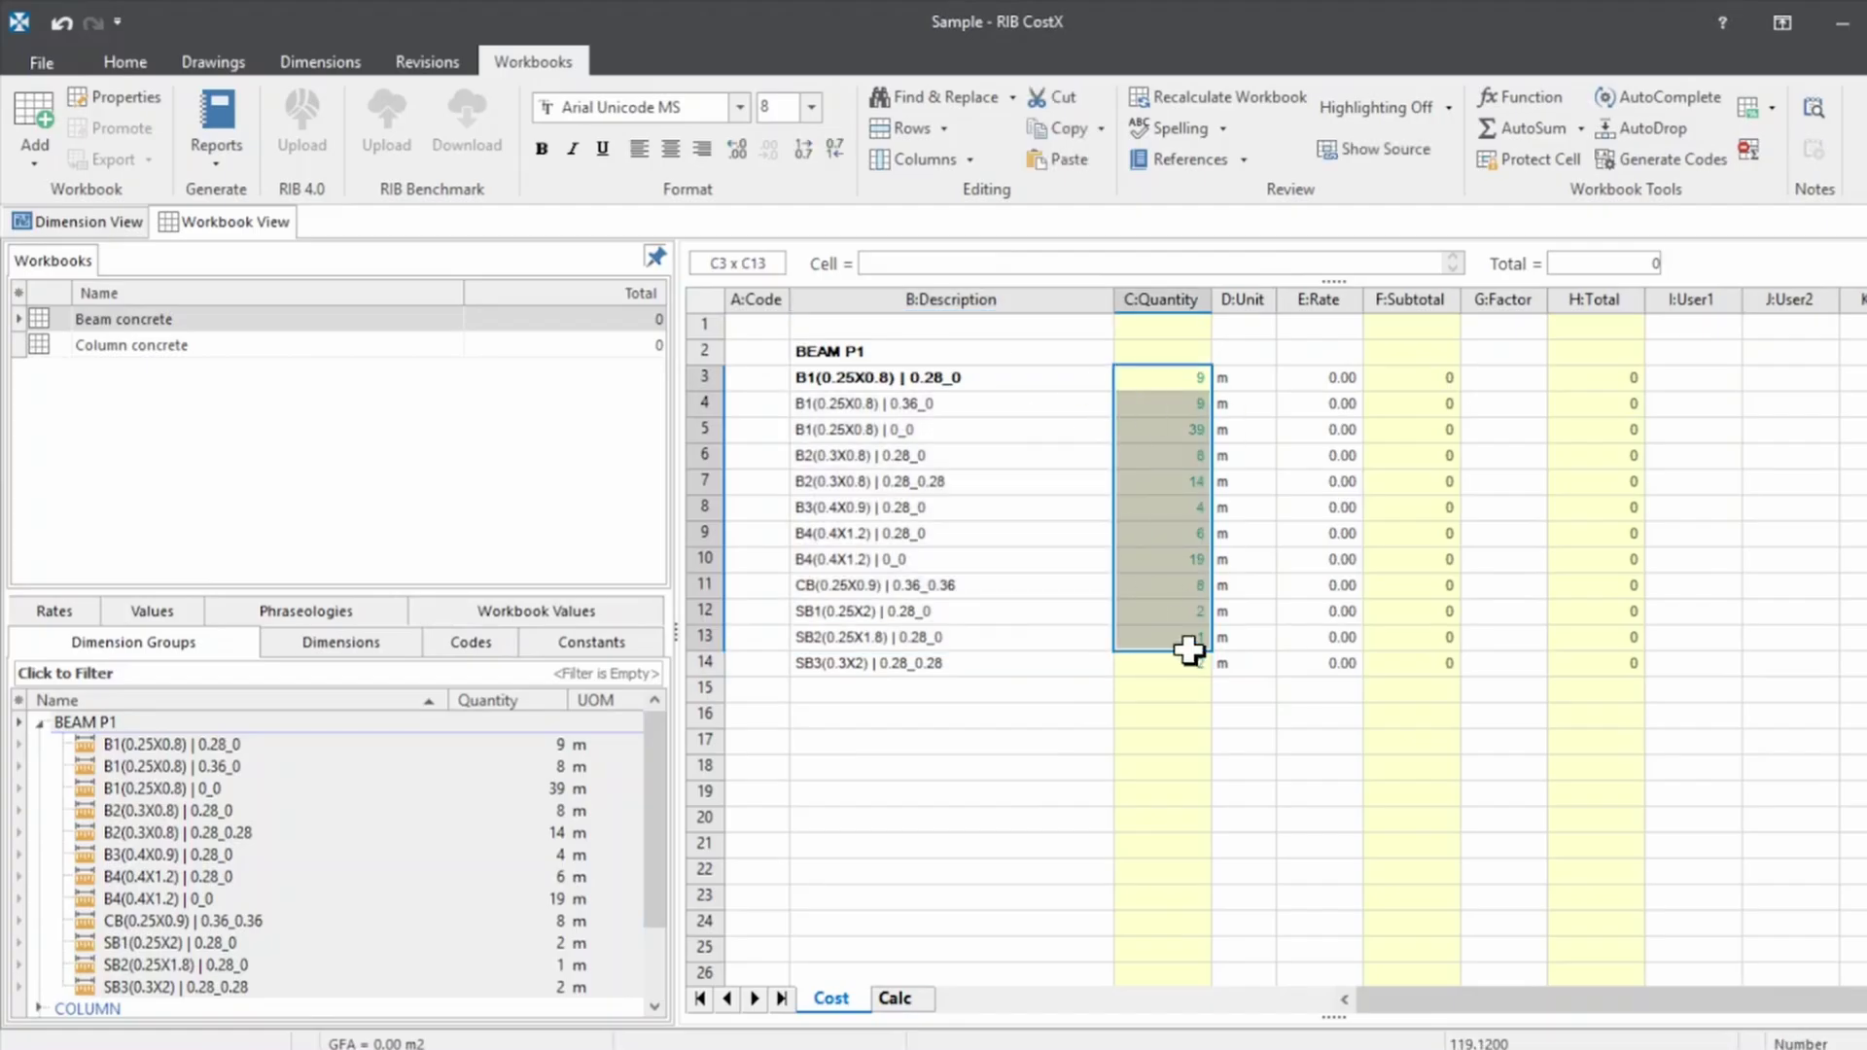
click(1176, 668)
shift+click(1159, 375)
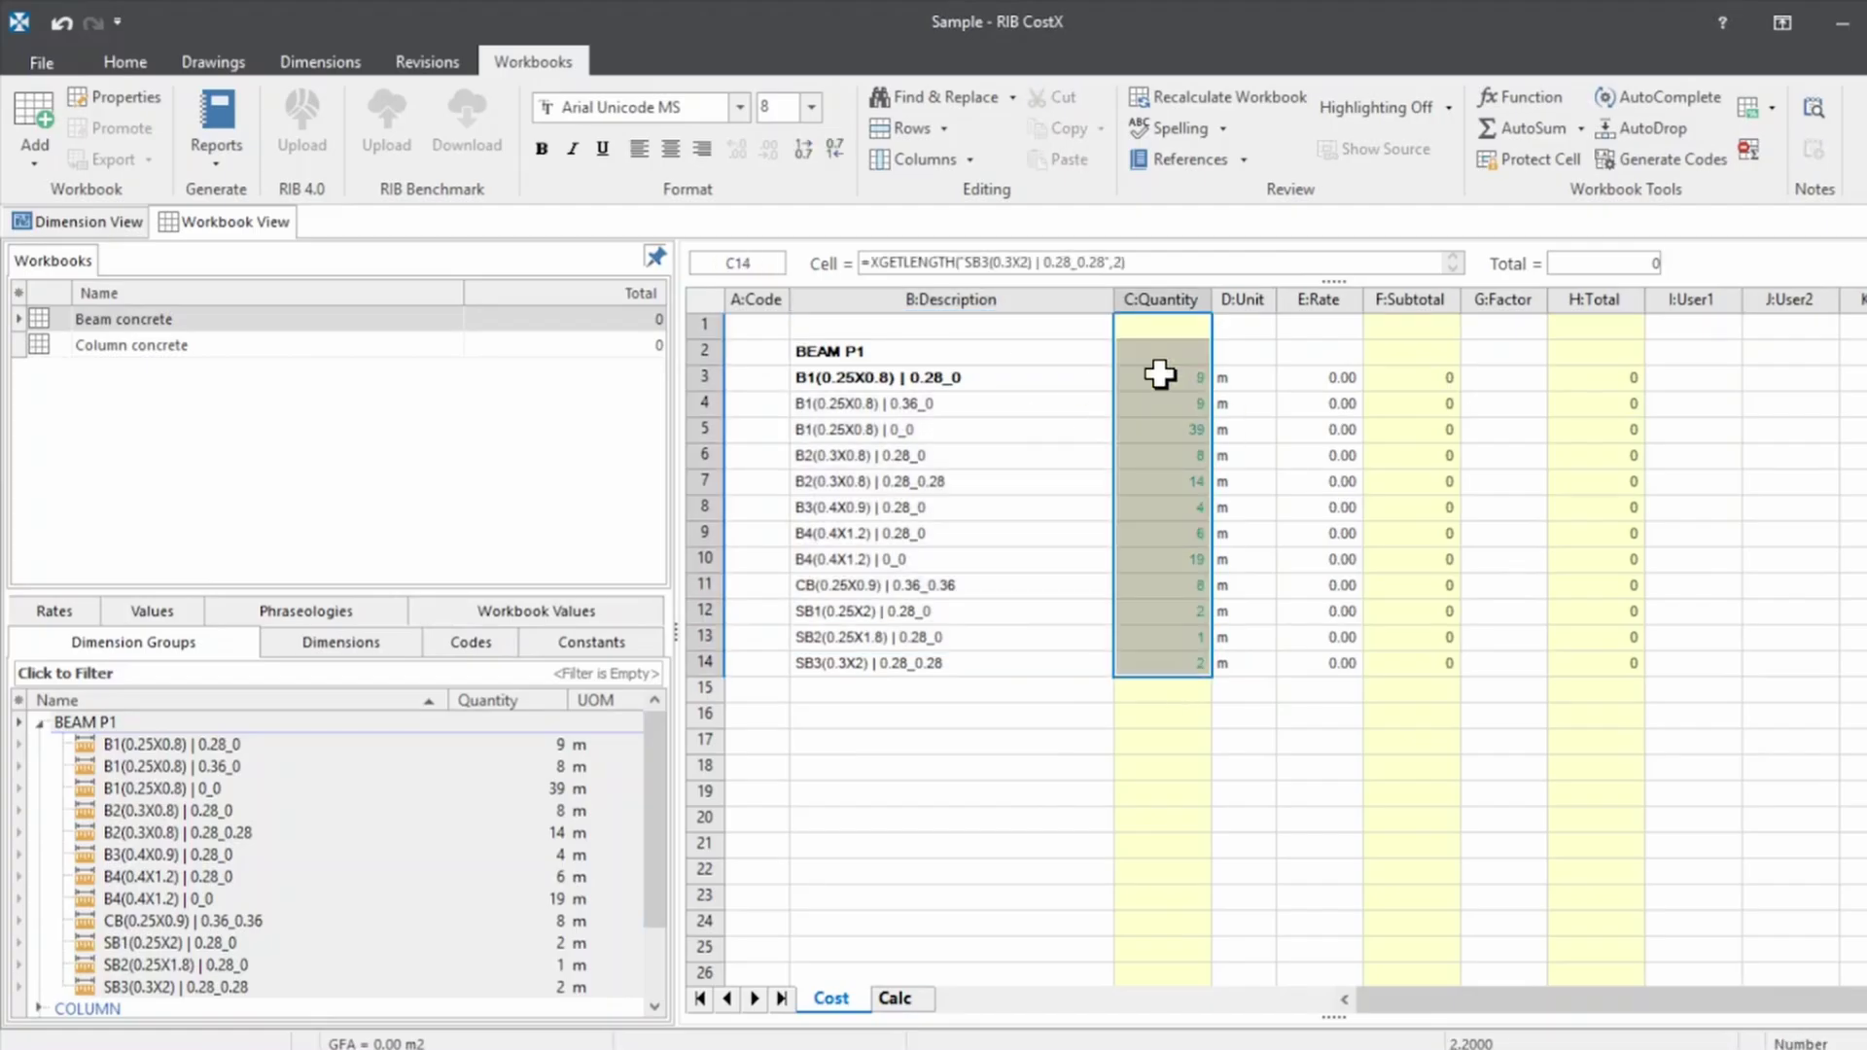
click(1309, 534)
drag(1162, 350, 1167, 667)
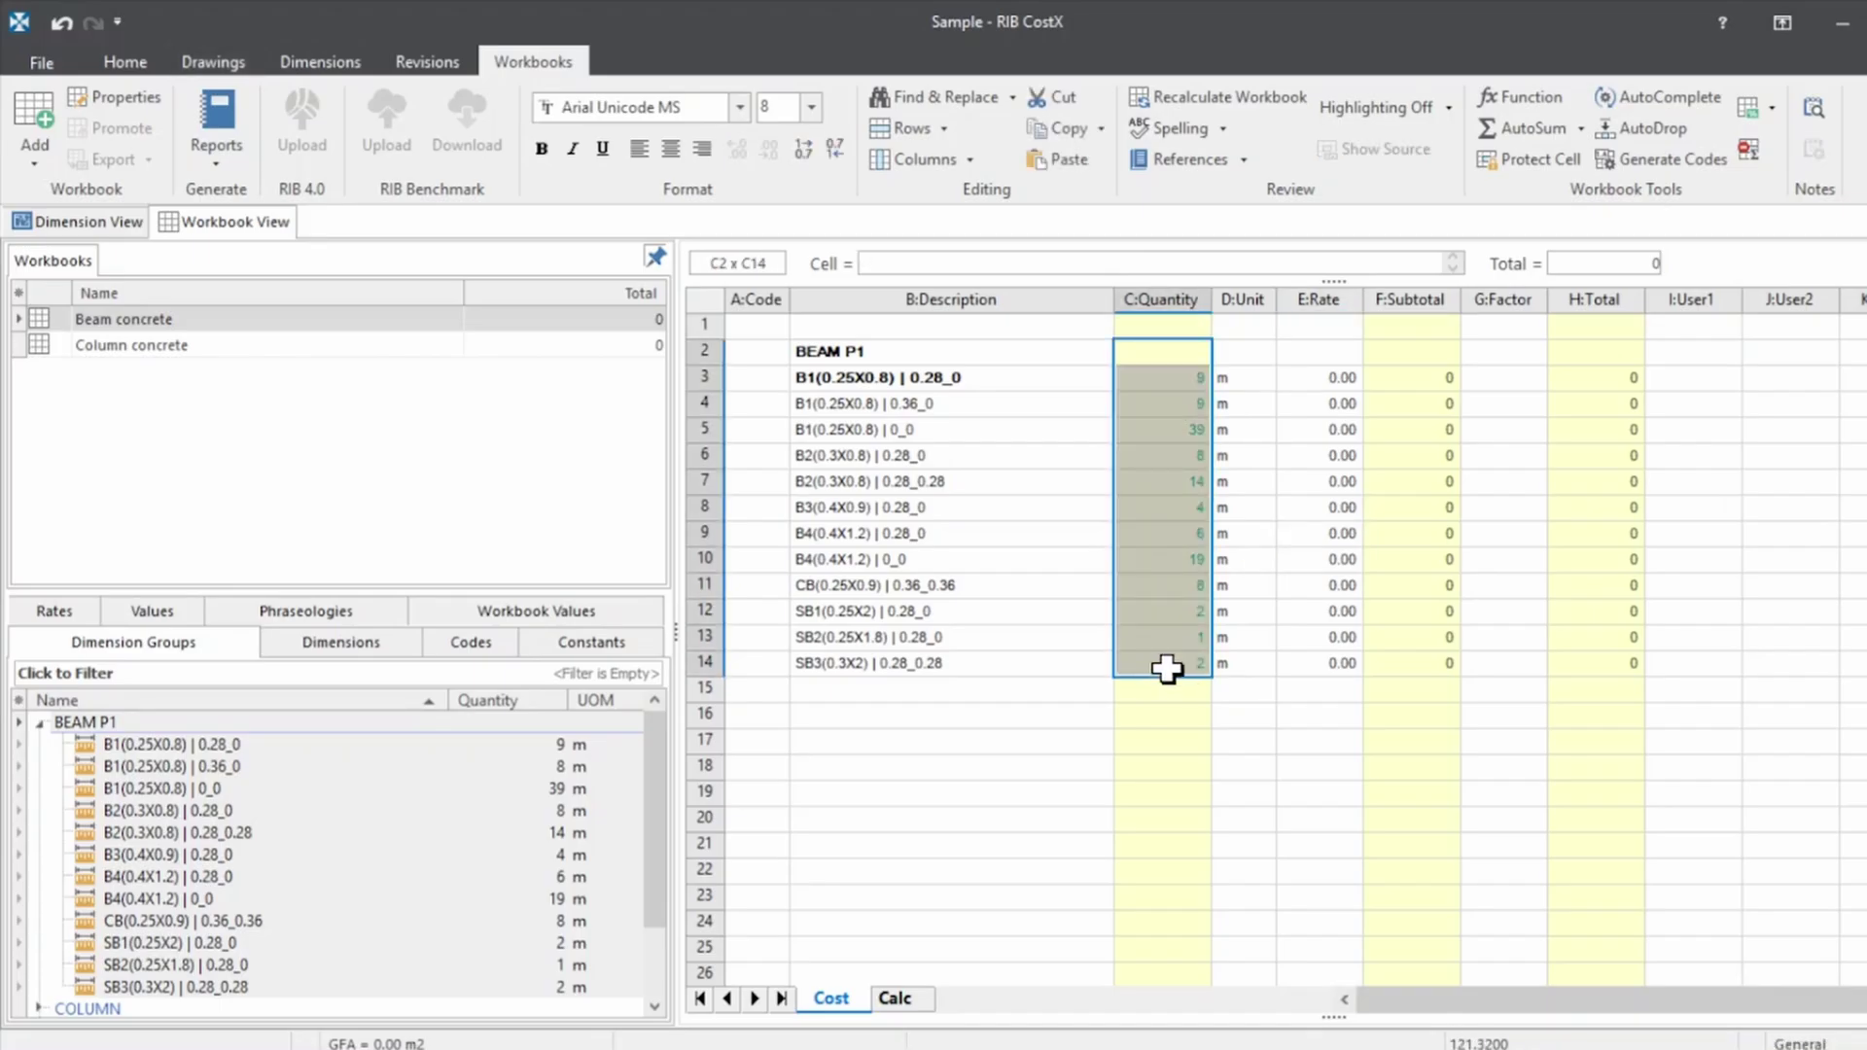
mouse_move(861, 352)
mouse_down()
mouse_move(1247, 613)
mouse_move(1138, 683)
mouse_move(1248, 653)
mouse_move(1234, 646)
mouse_move(1244, 673)
mouse_up()
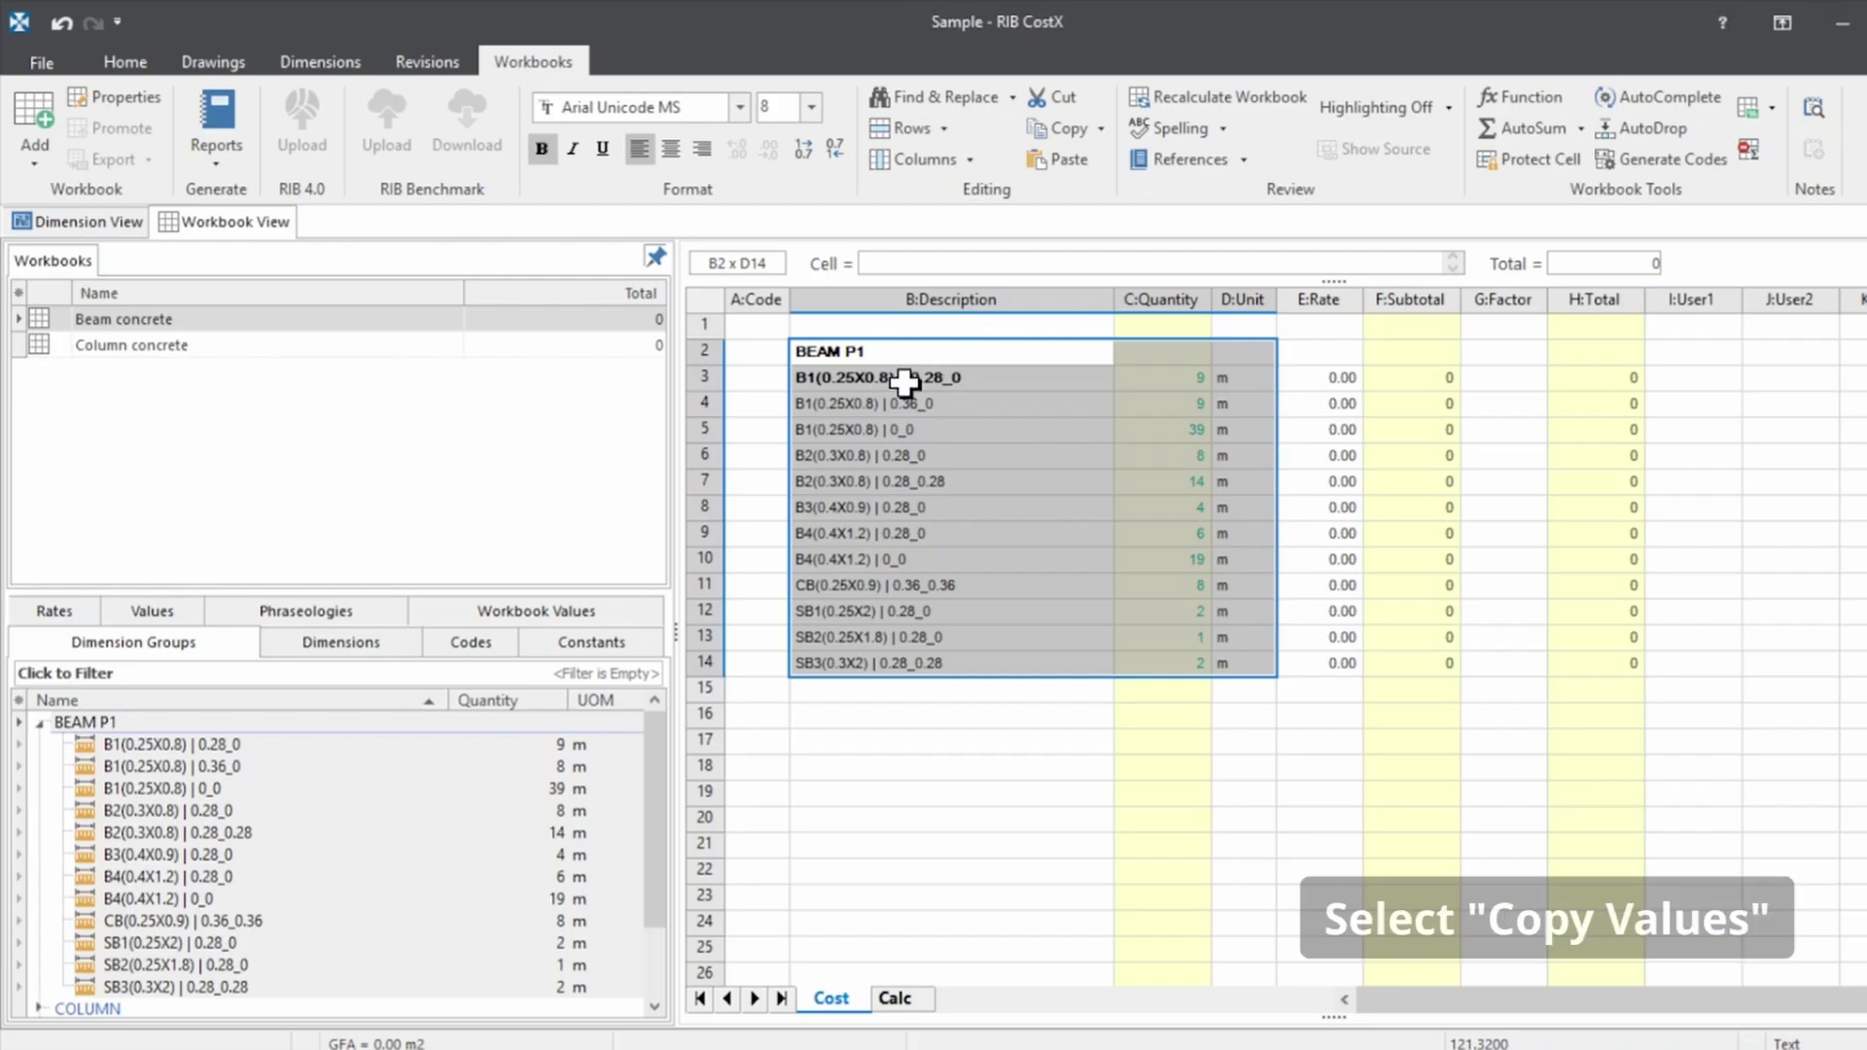
right_click(893, 377)
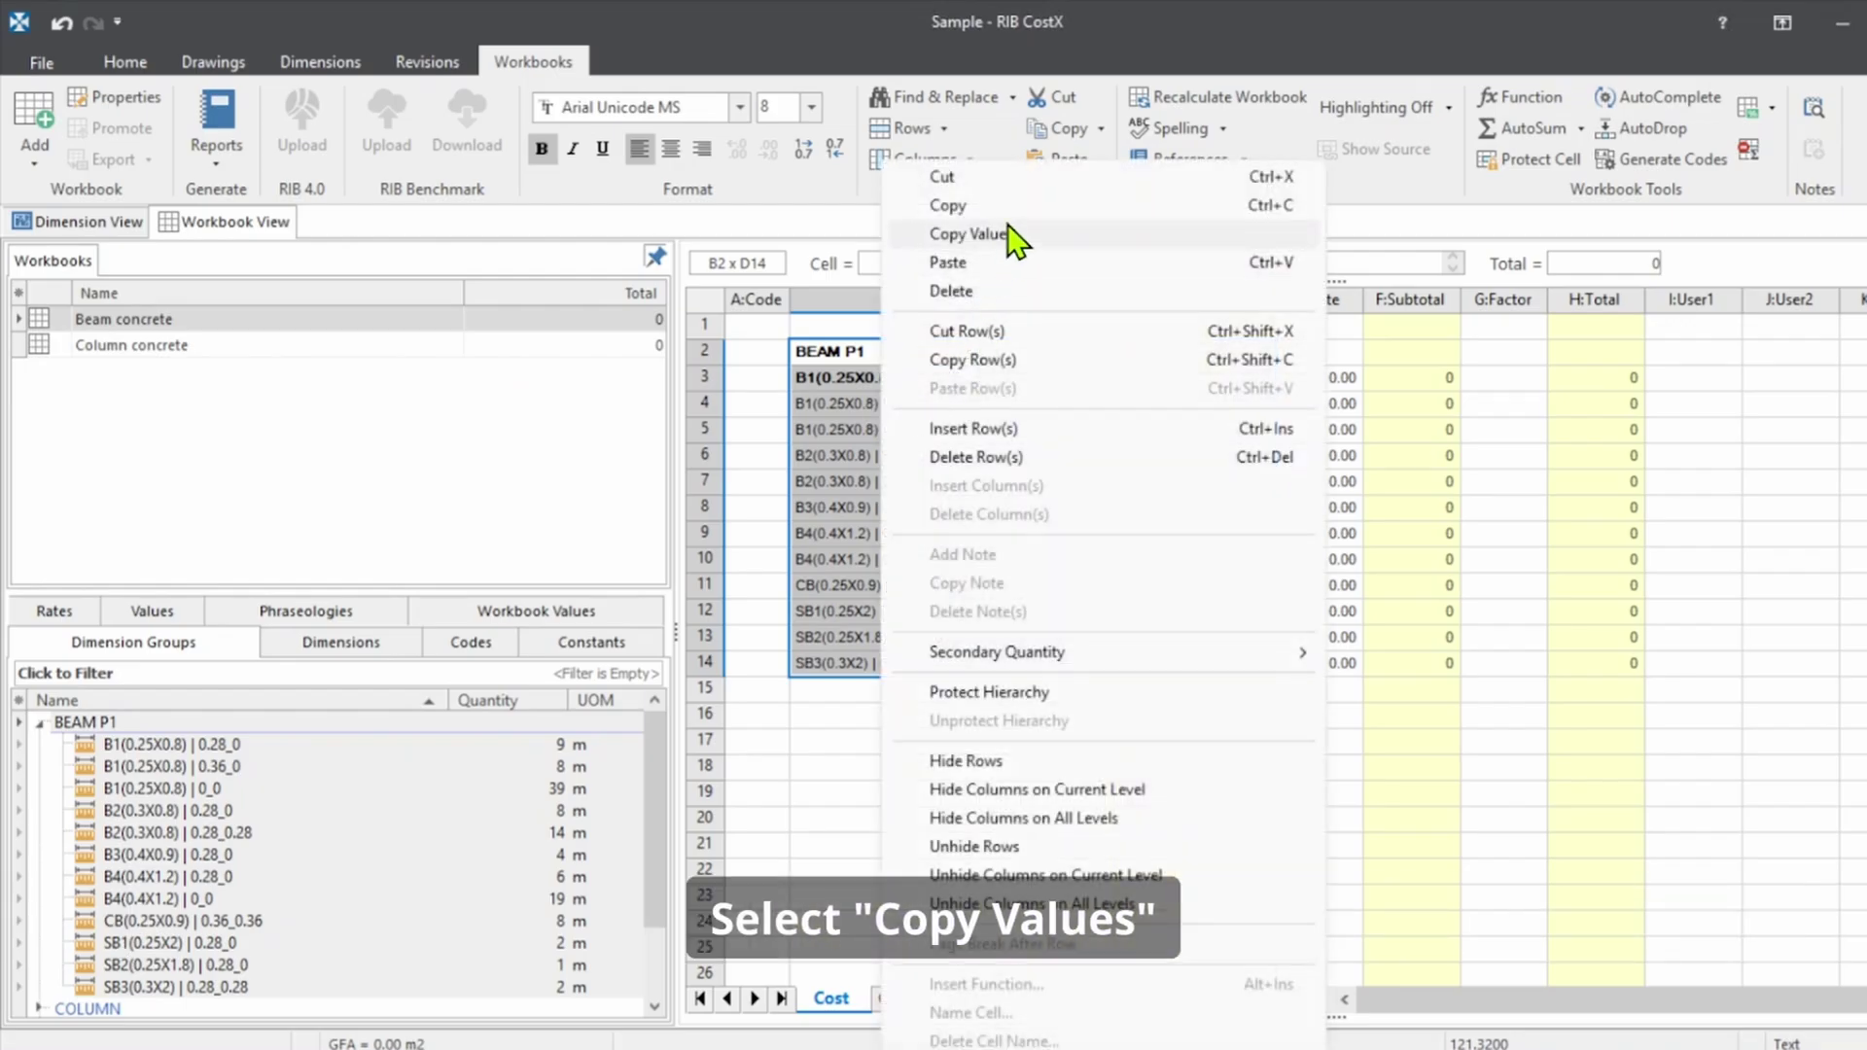
click(973, 233)
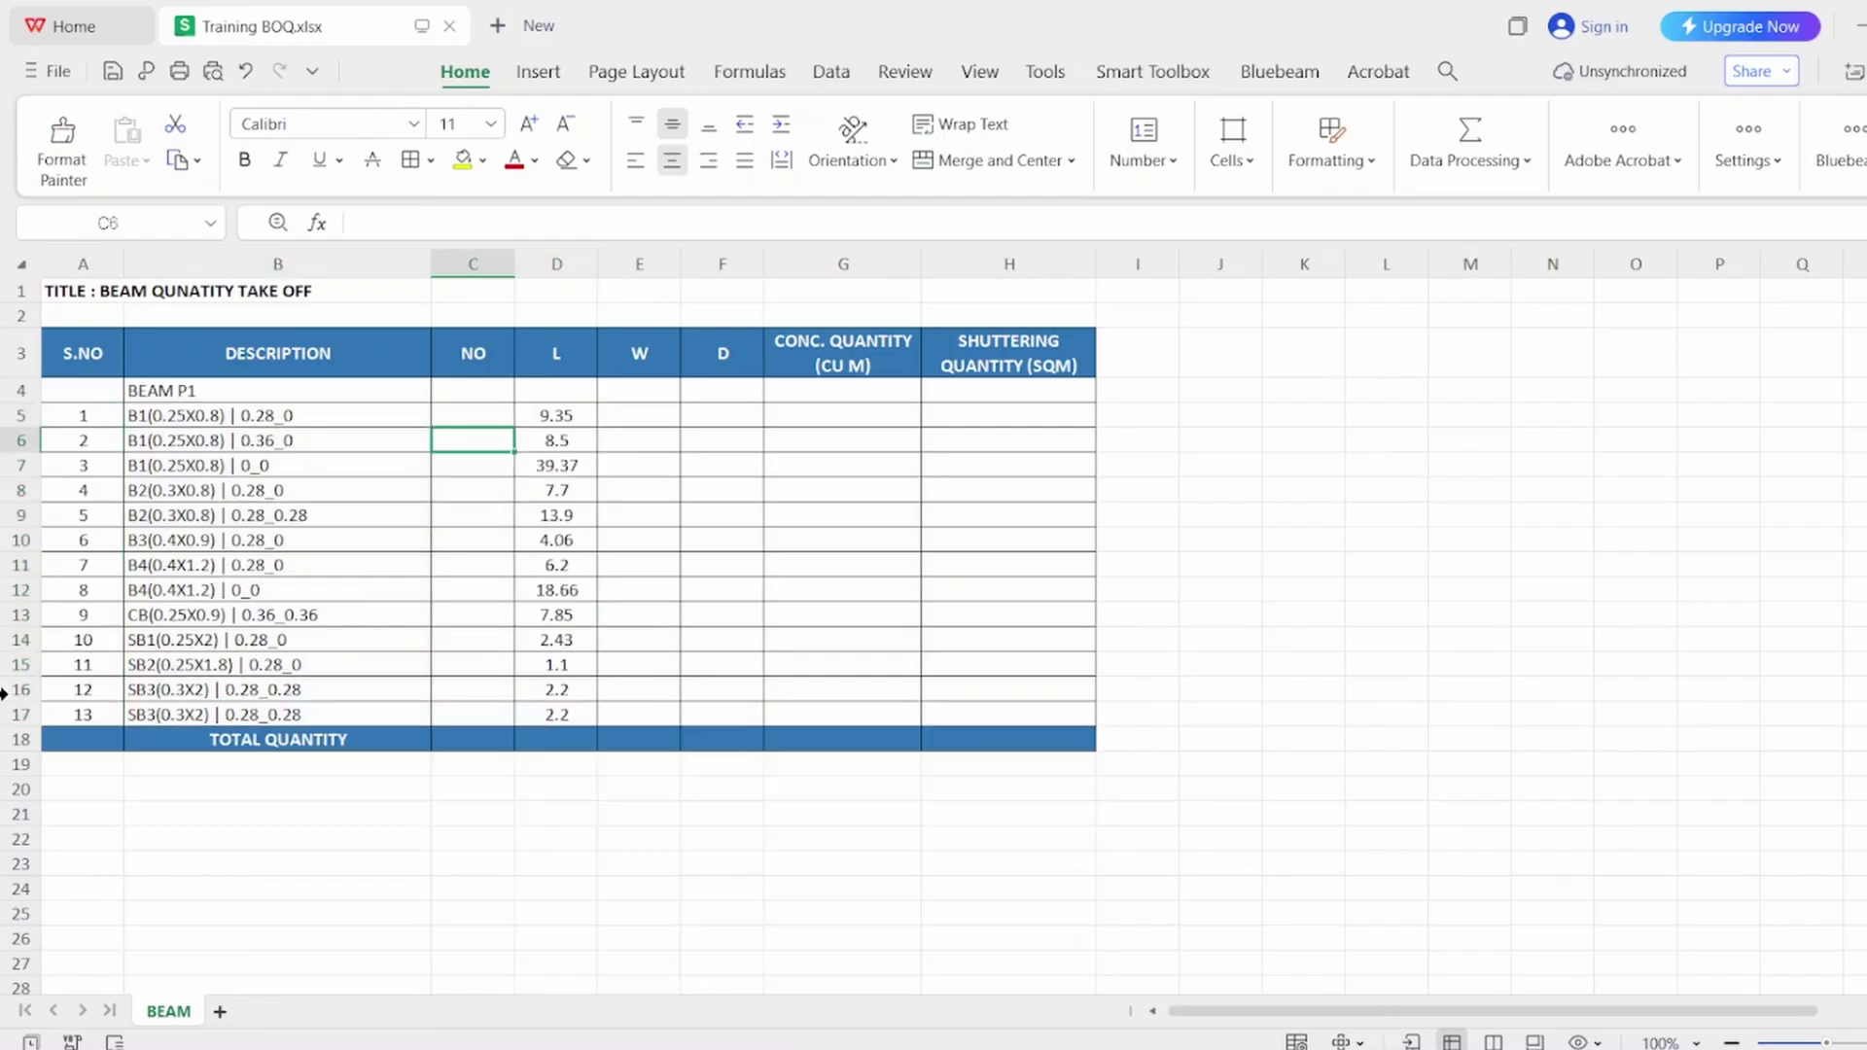
Review the beam lengths in D5:D17 of the Training BOQ spreadsheet
drag(557, 415, 559, 715)
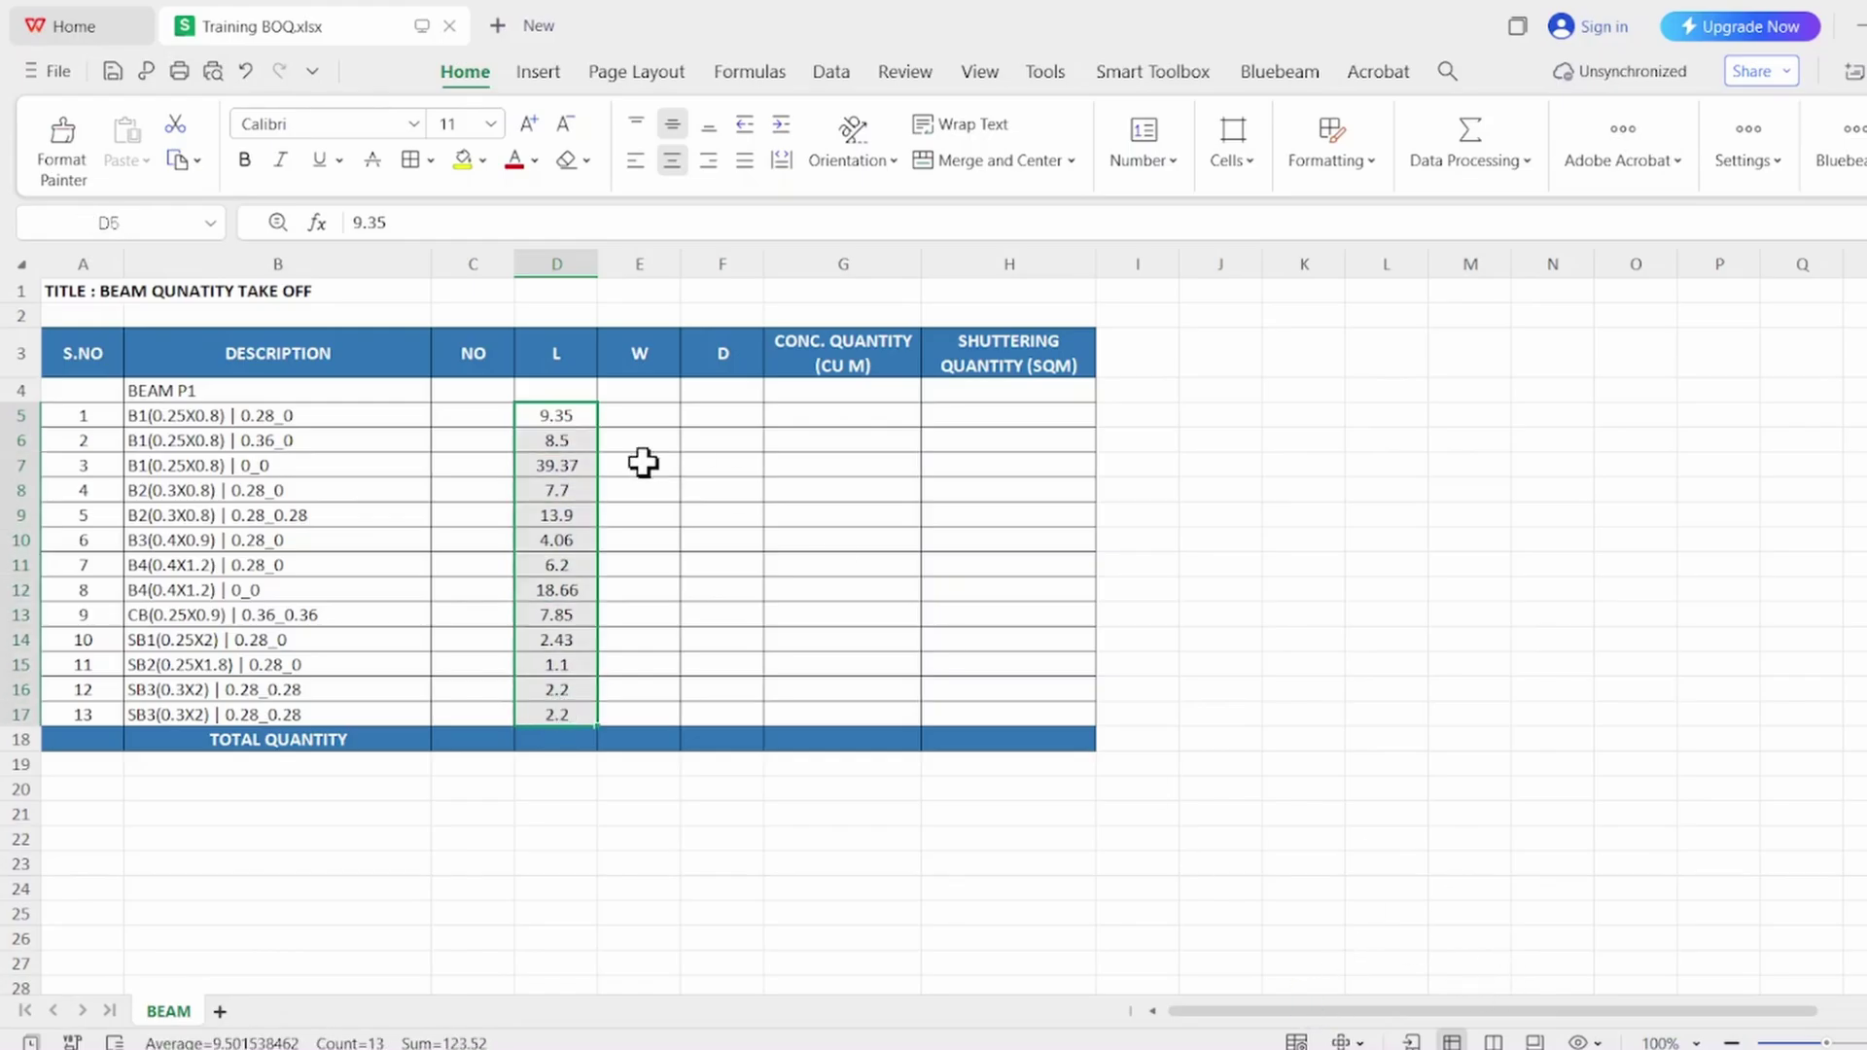
click(622, 490)
drag(577, 415, 553, 694)
Switch to CostX and examine the measured beams and the beam schedule on the Slab P1 drawing
key(alt+Tab)
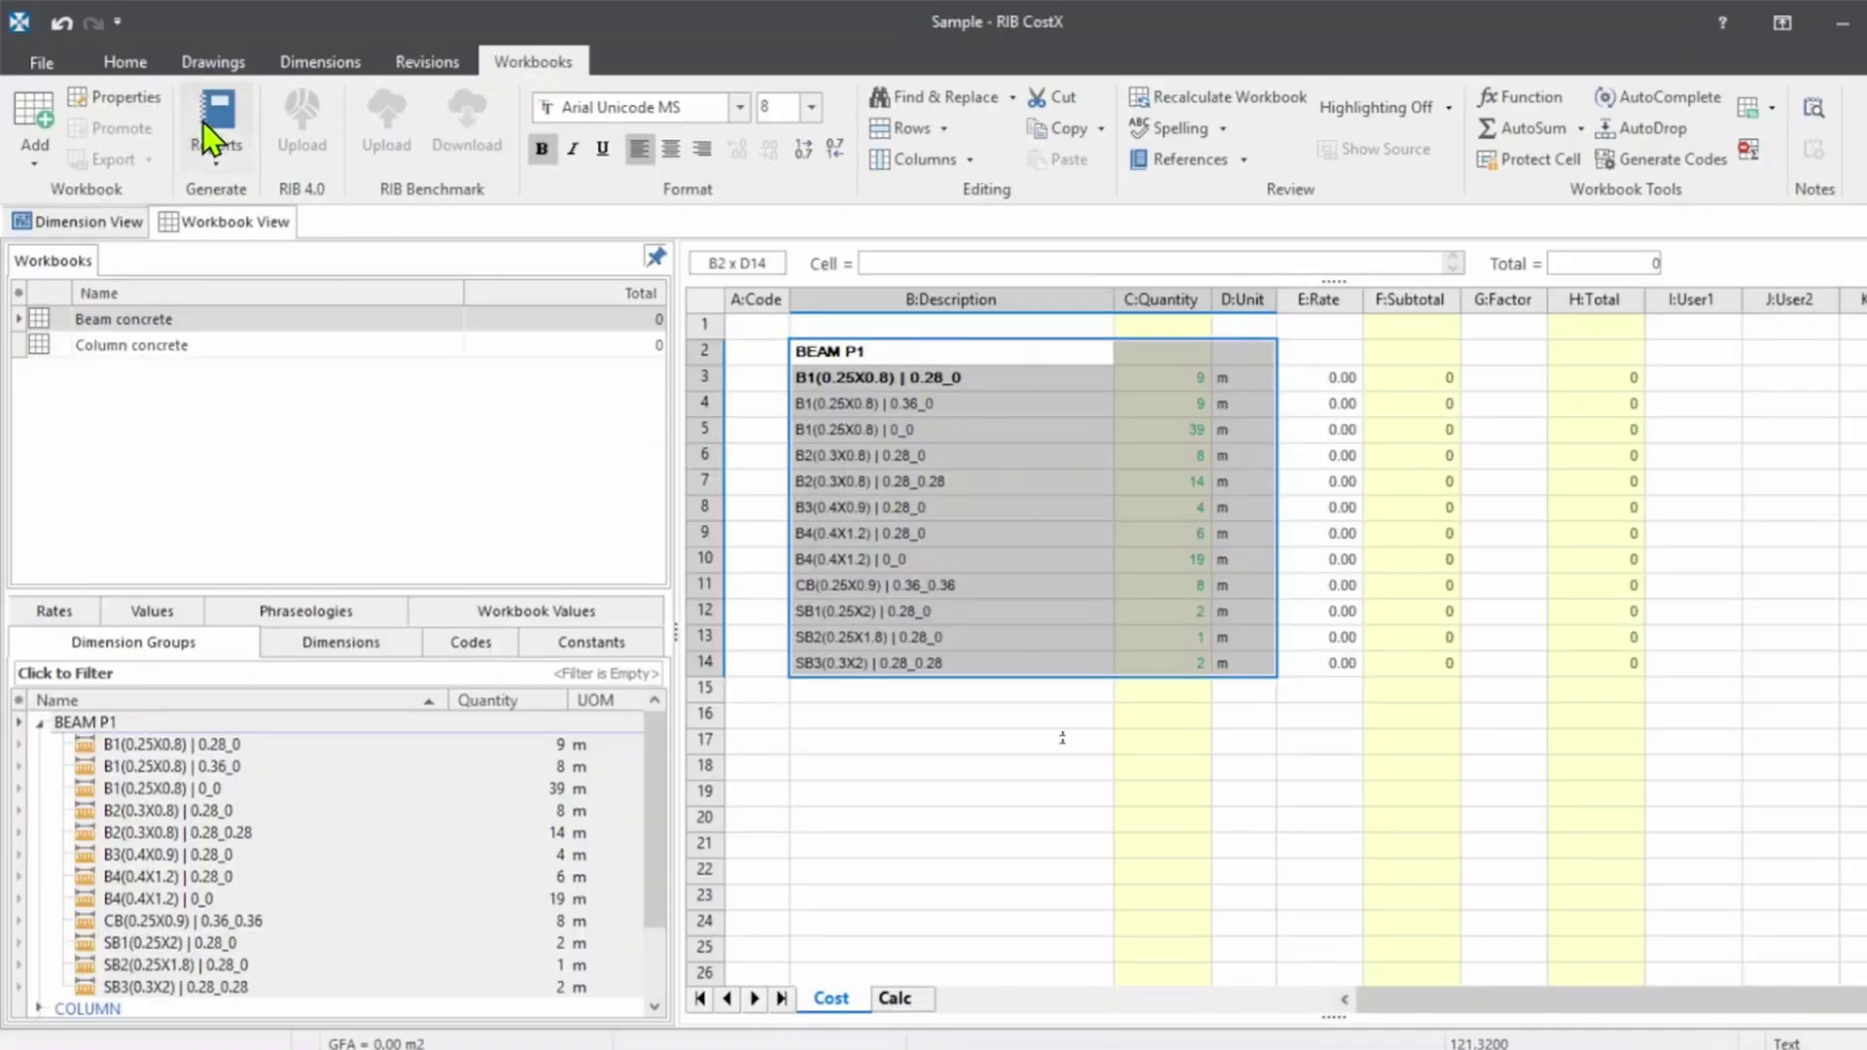
click(213, 62)
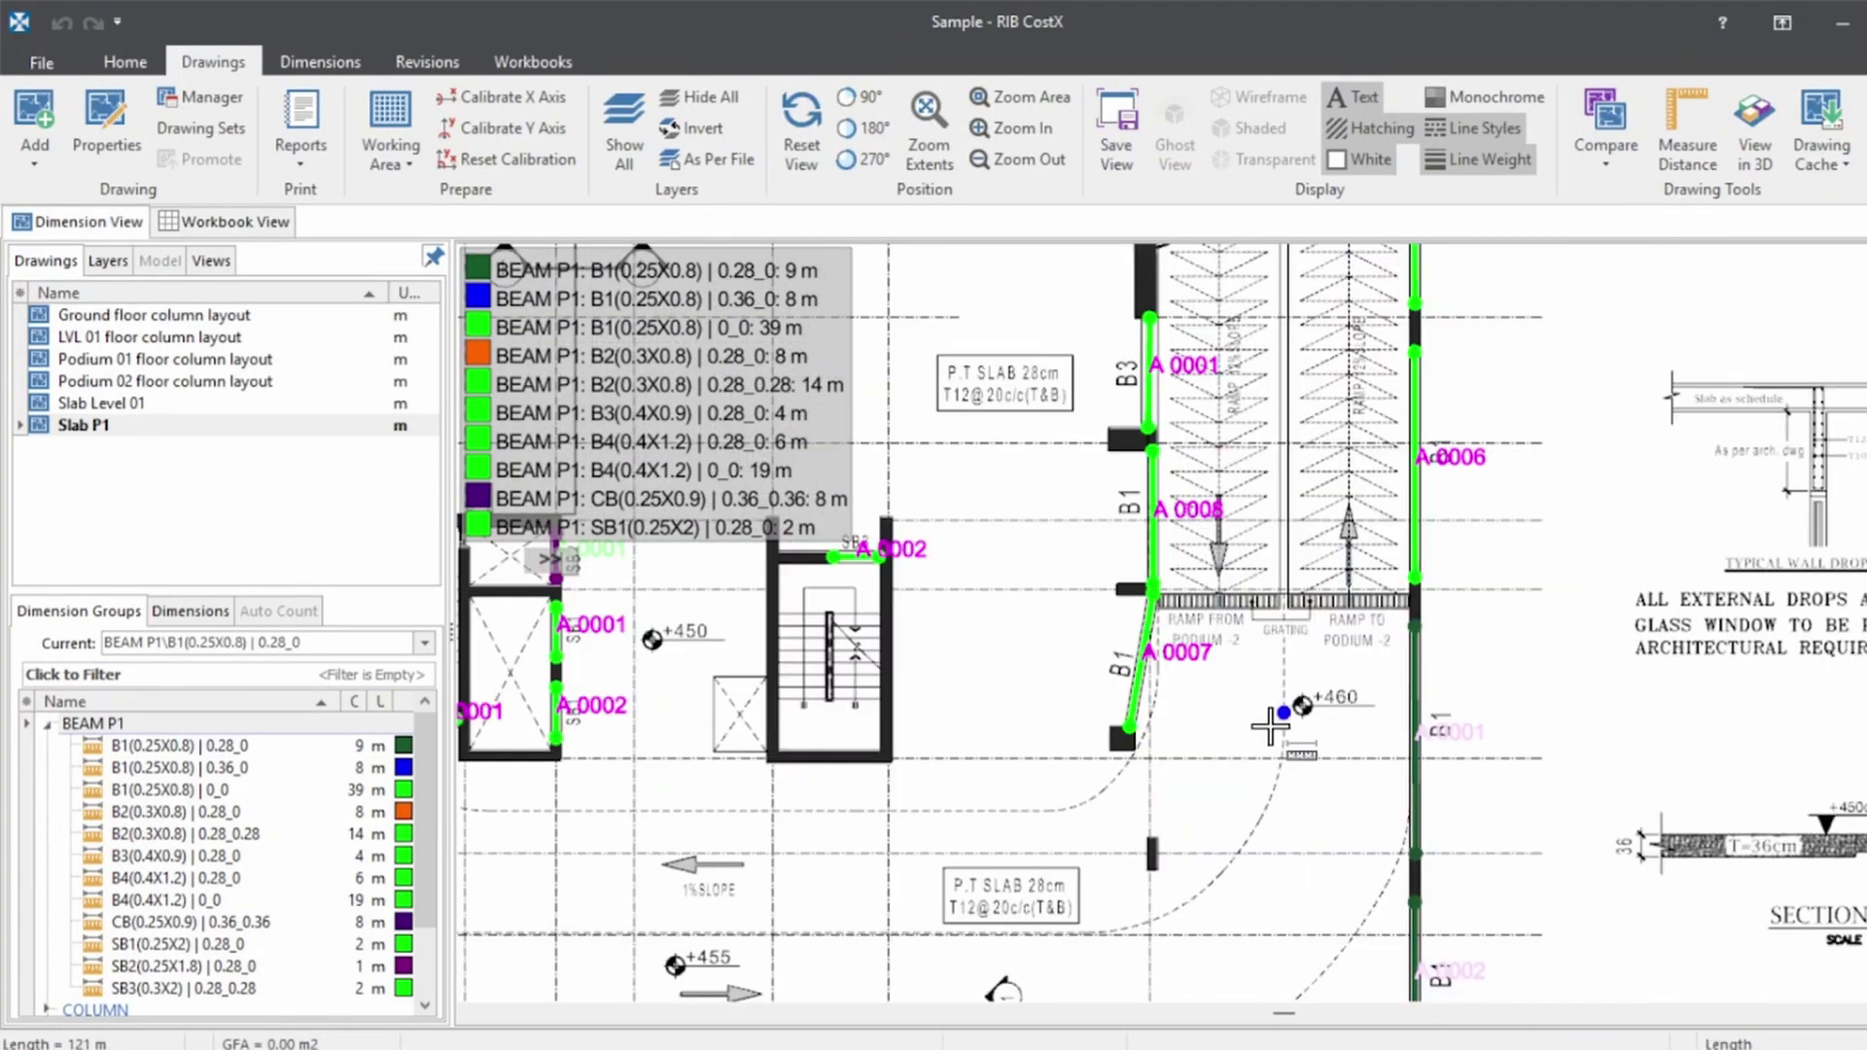
scroll(1248, 561, down, 5)
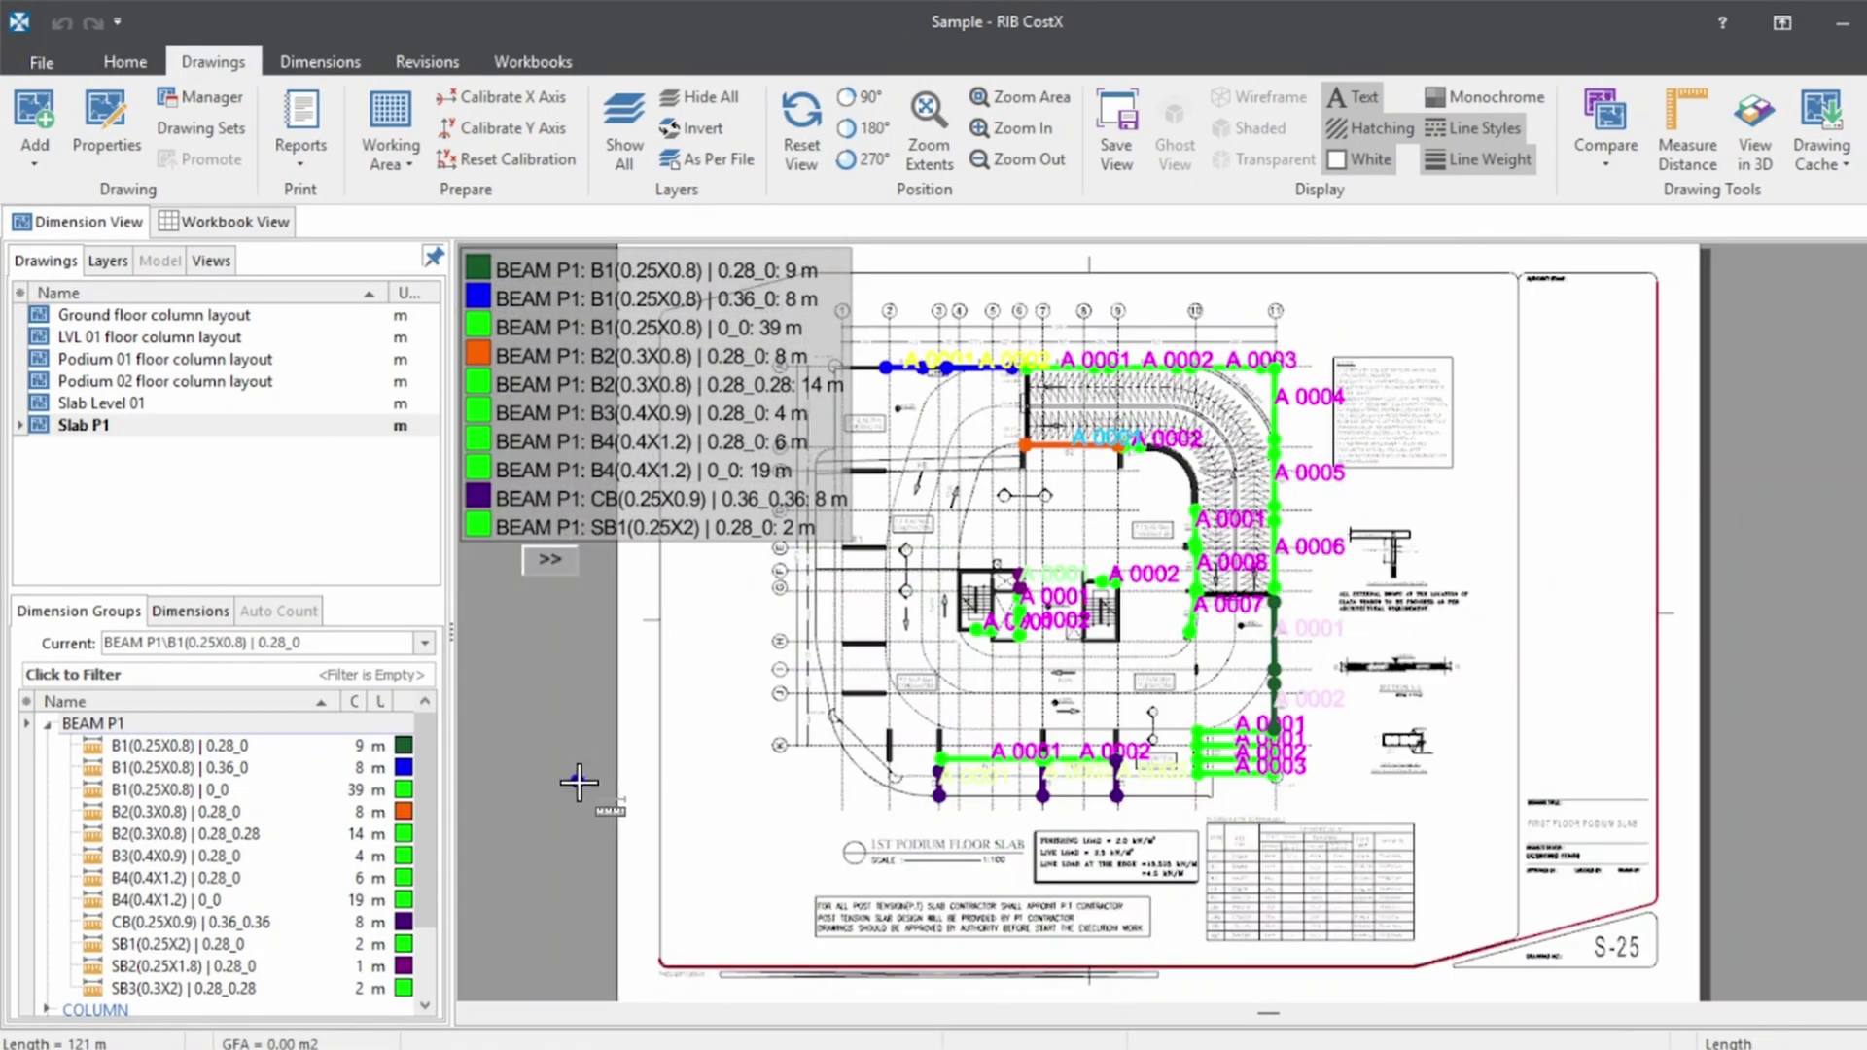
scroll(1211, 906, up, 5)
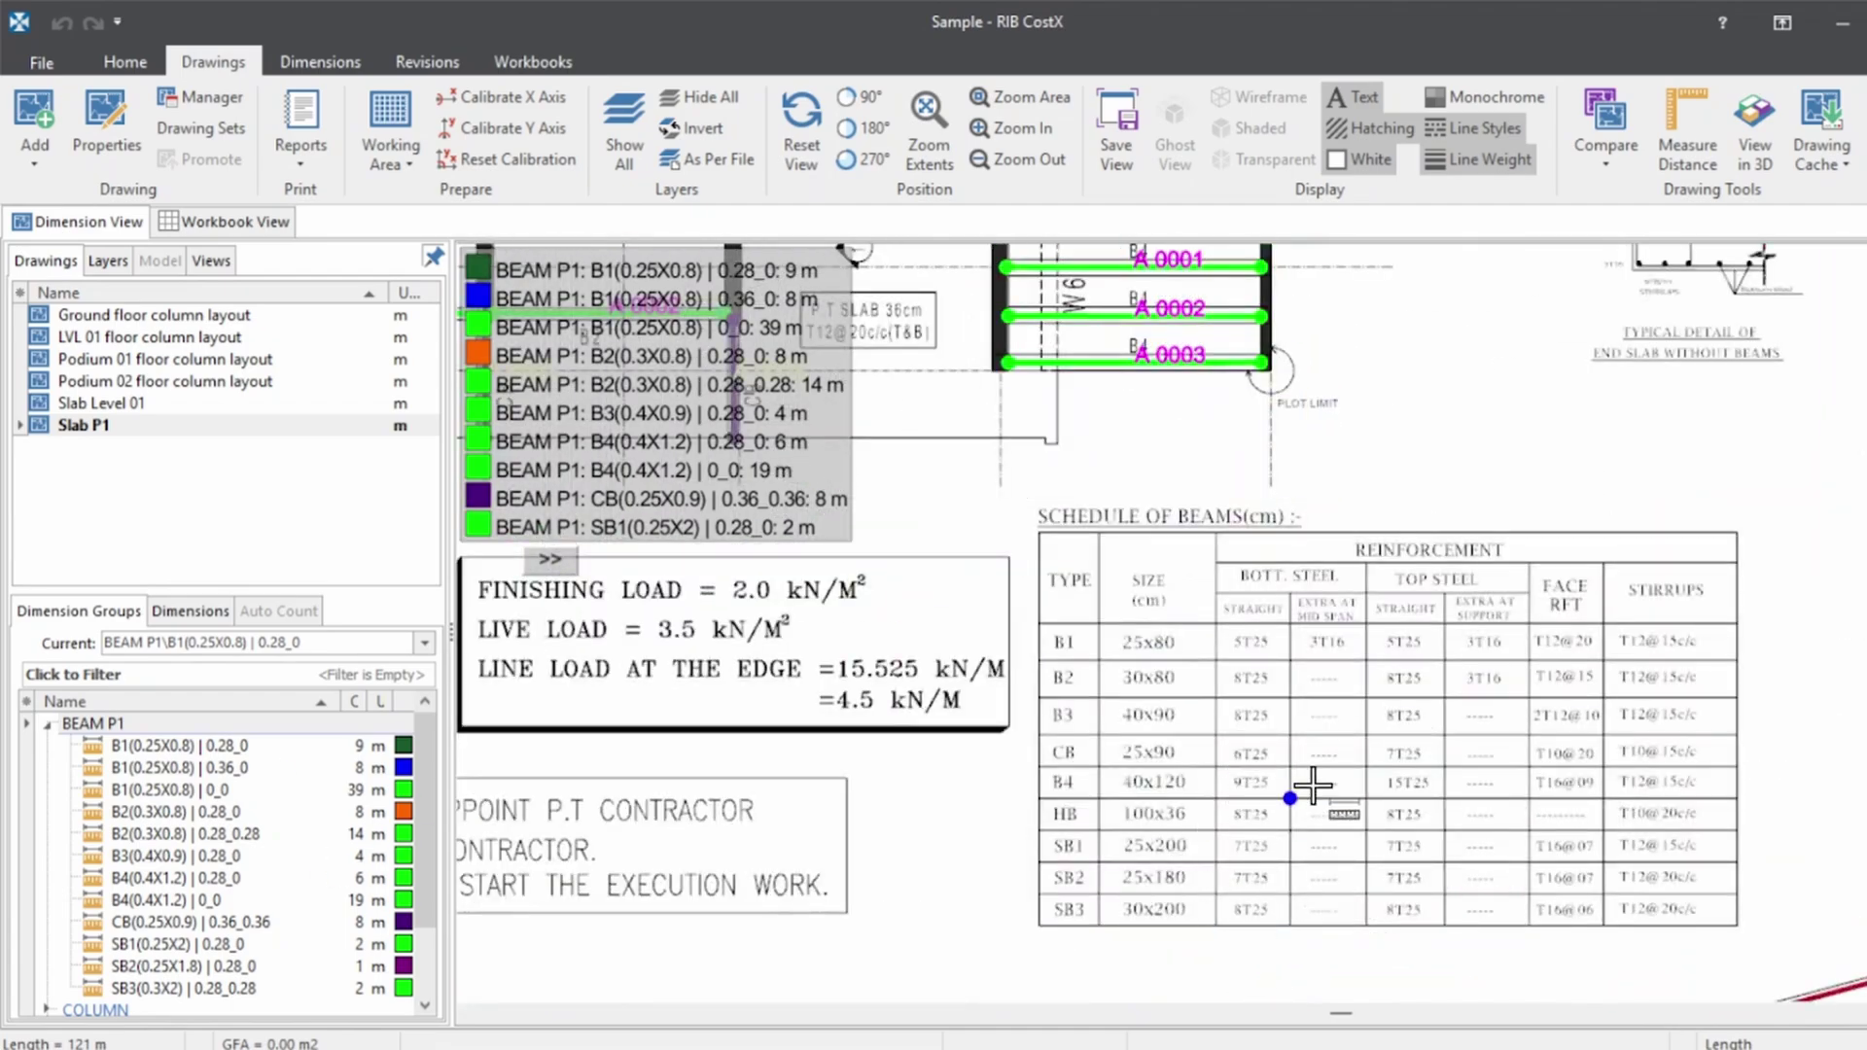
scroll(1154, 350, up, 1)
scroll(1482, 611, down, 1)
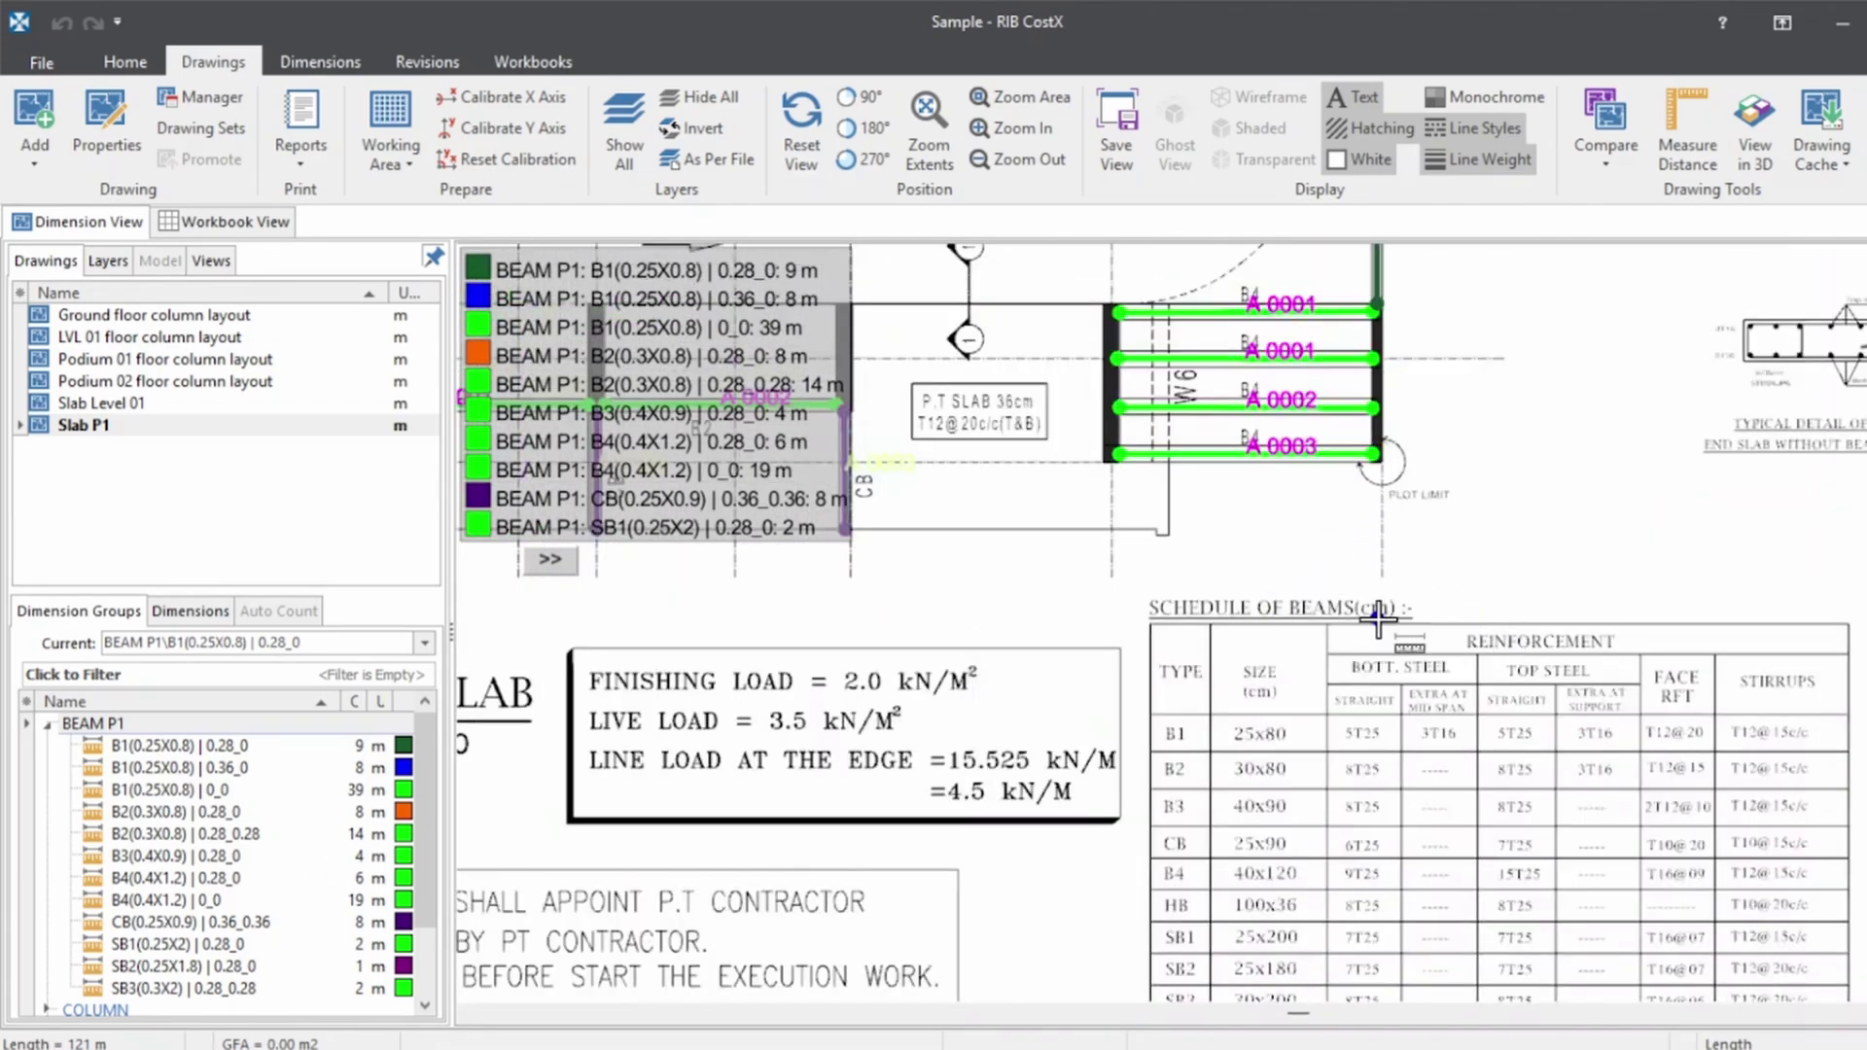
scroll(1370, 634, down, 2)
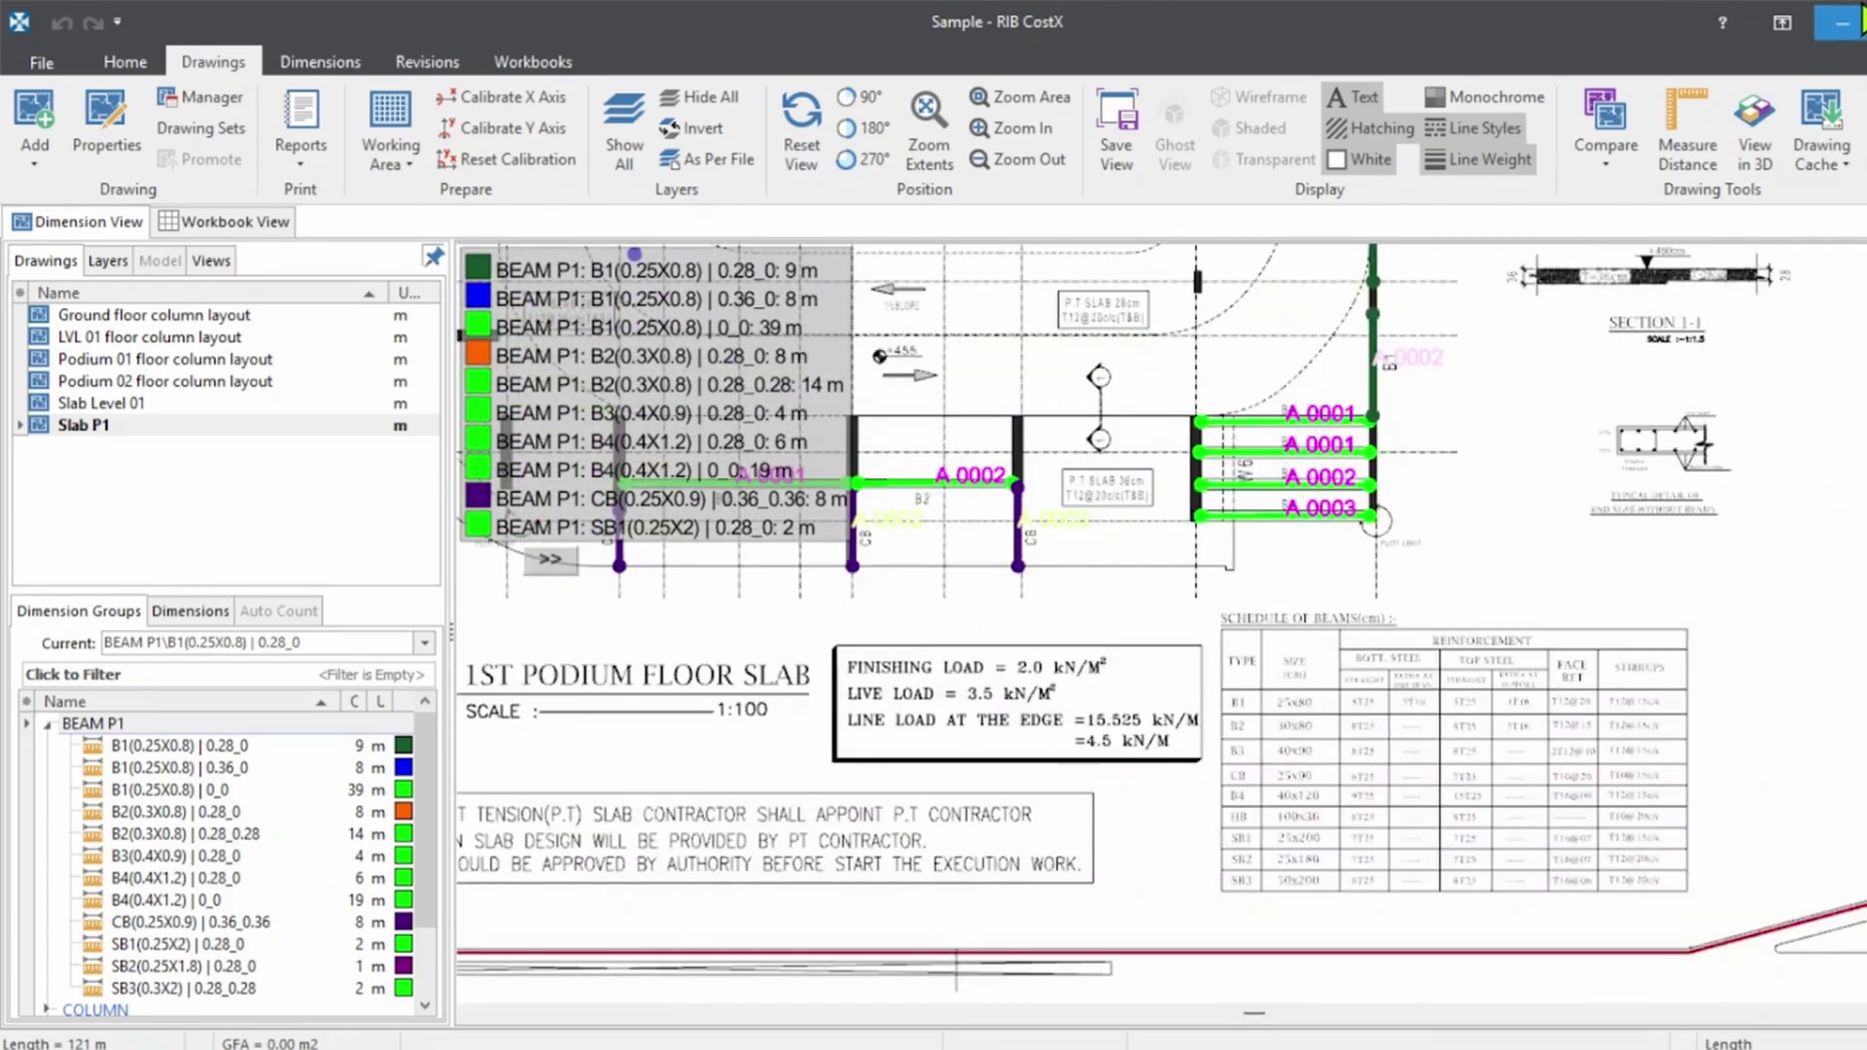
Switch to the Training BOQ spreadsheet and make the BEAM P1 heading in B4 bold
click(1853, 22)
click(491, 414)
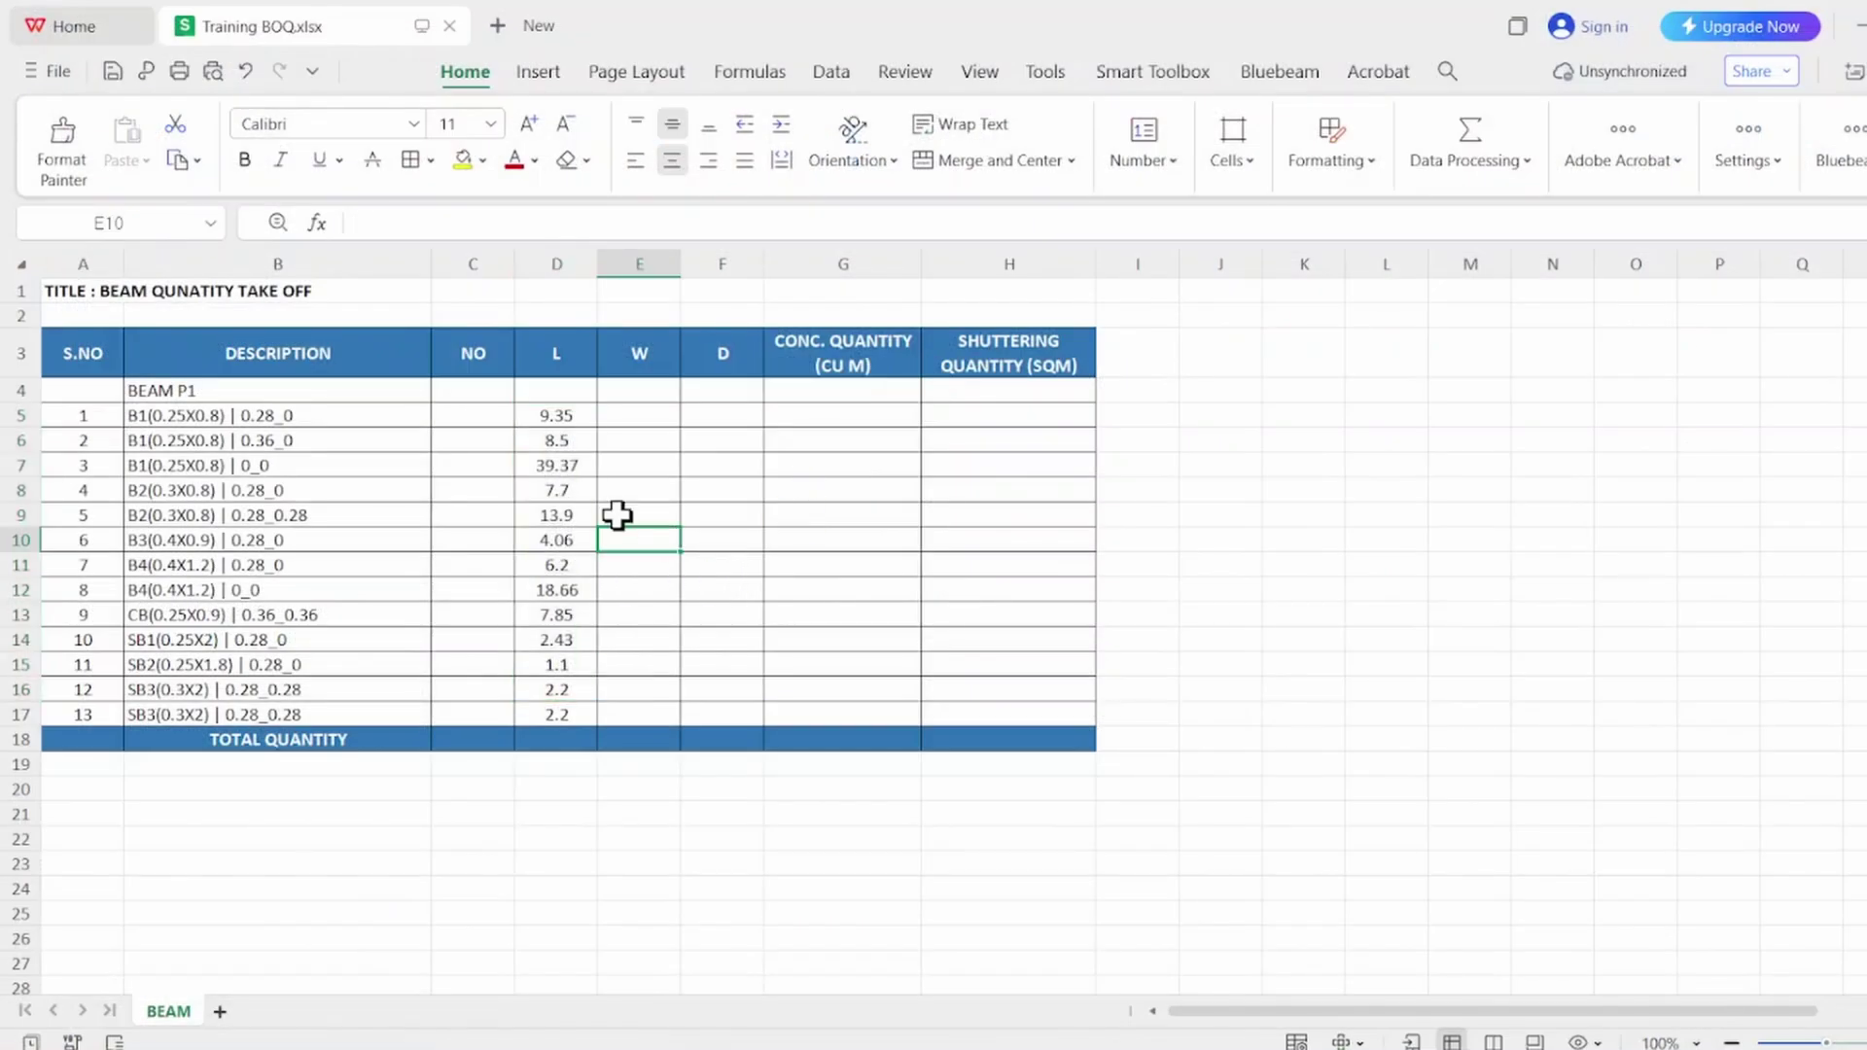
click(342, 391)
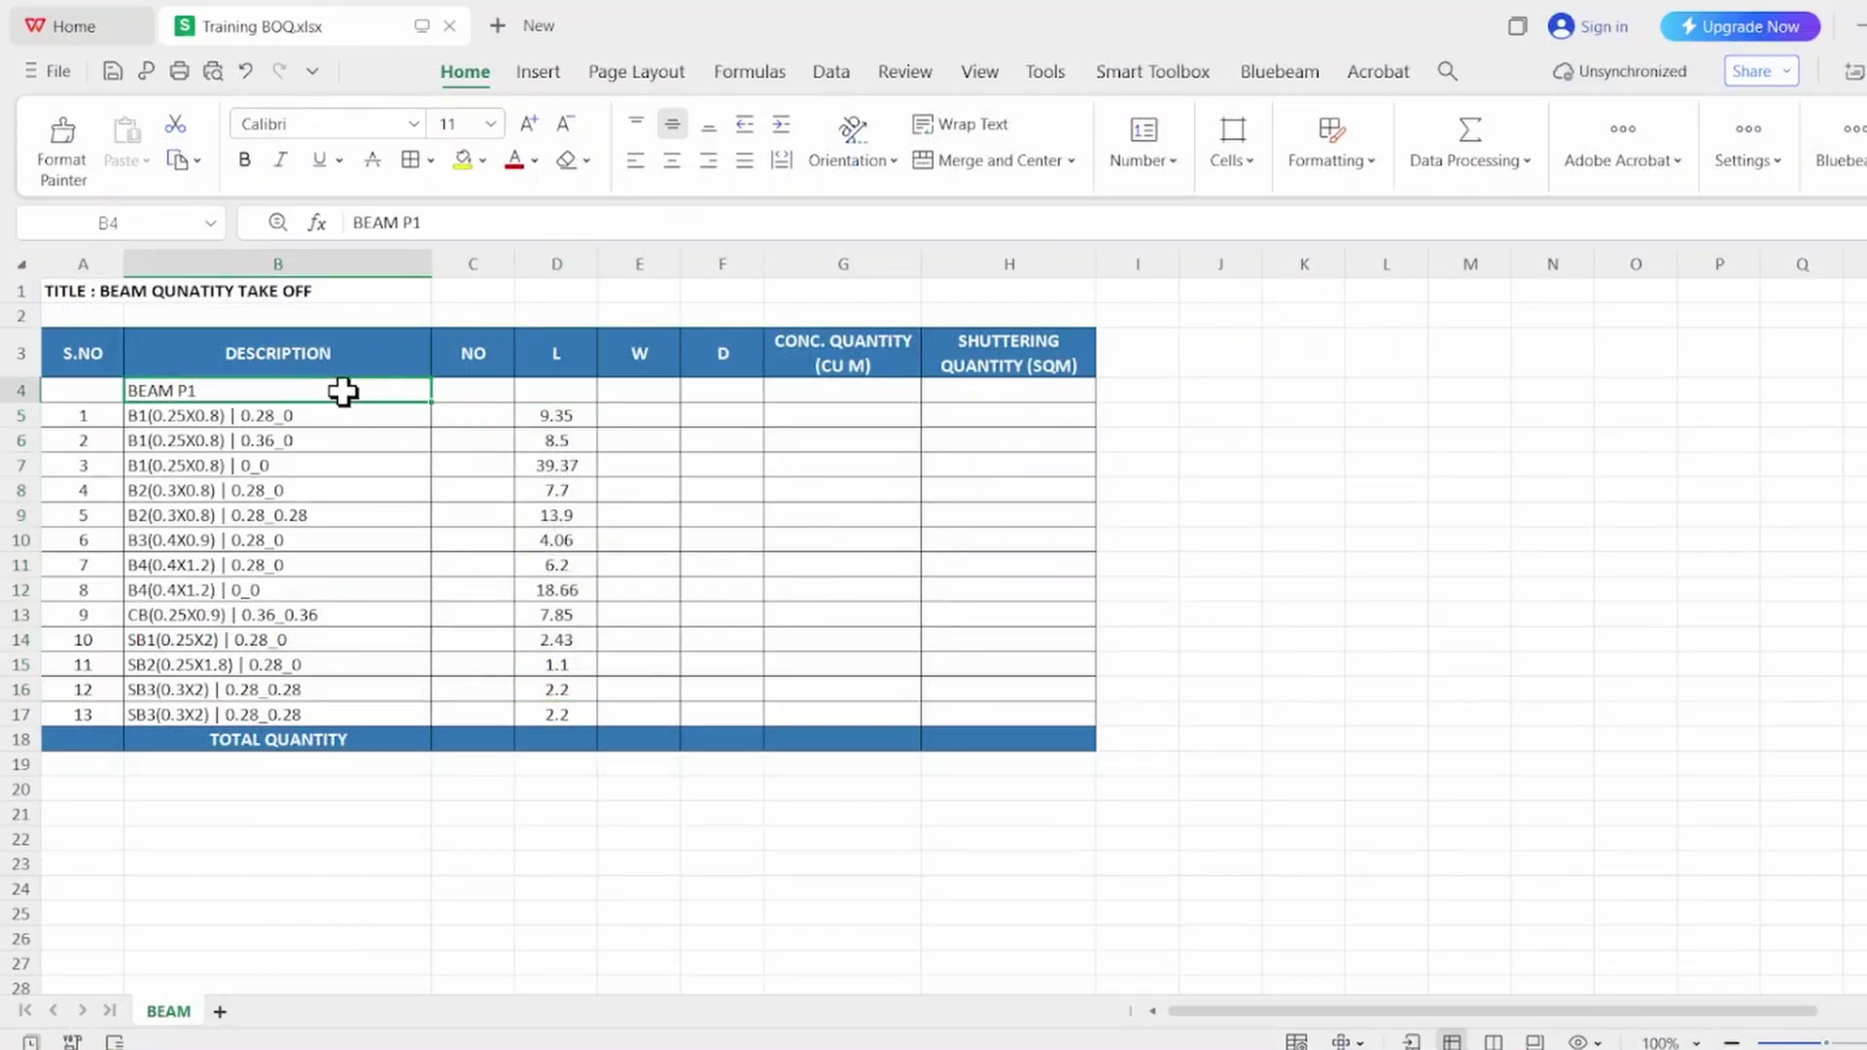
Enter 1 as the number of the first beam in C5 and fill it down to C17
click(486, 413)
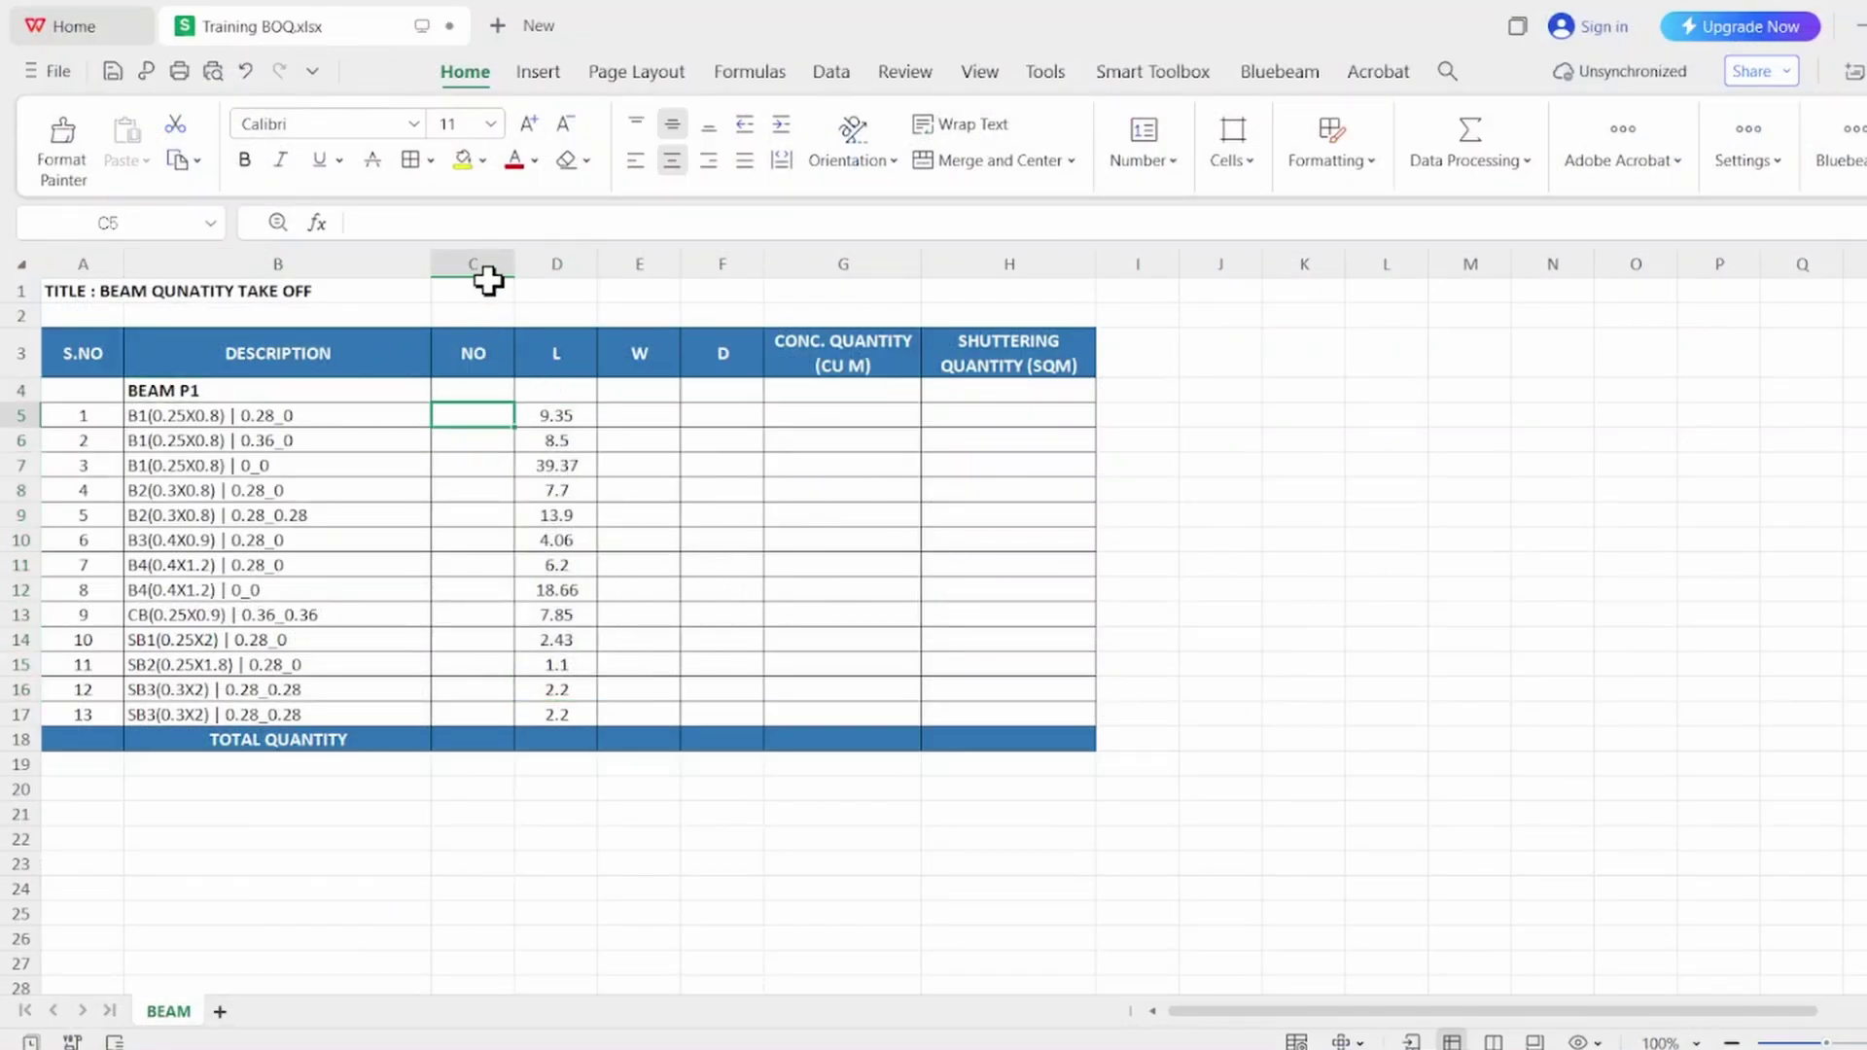
click(488, 277)
click(487, 394)
click(487, 412)
text(1)
drag(483, 407, 479, 719)
Enter the widths from the descriptions in E5:E17: 0.25, 0.25, 0.25, 0.3, 0.3, 0.4, 0.4, 0.4, 0.25, 0.25, 0.25, 0.3, 0.3
click(653, 409)
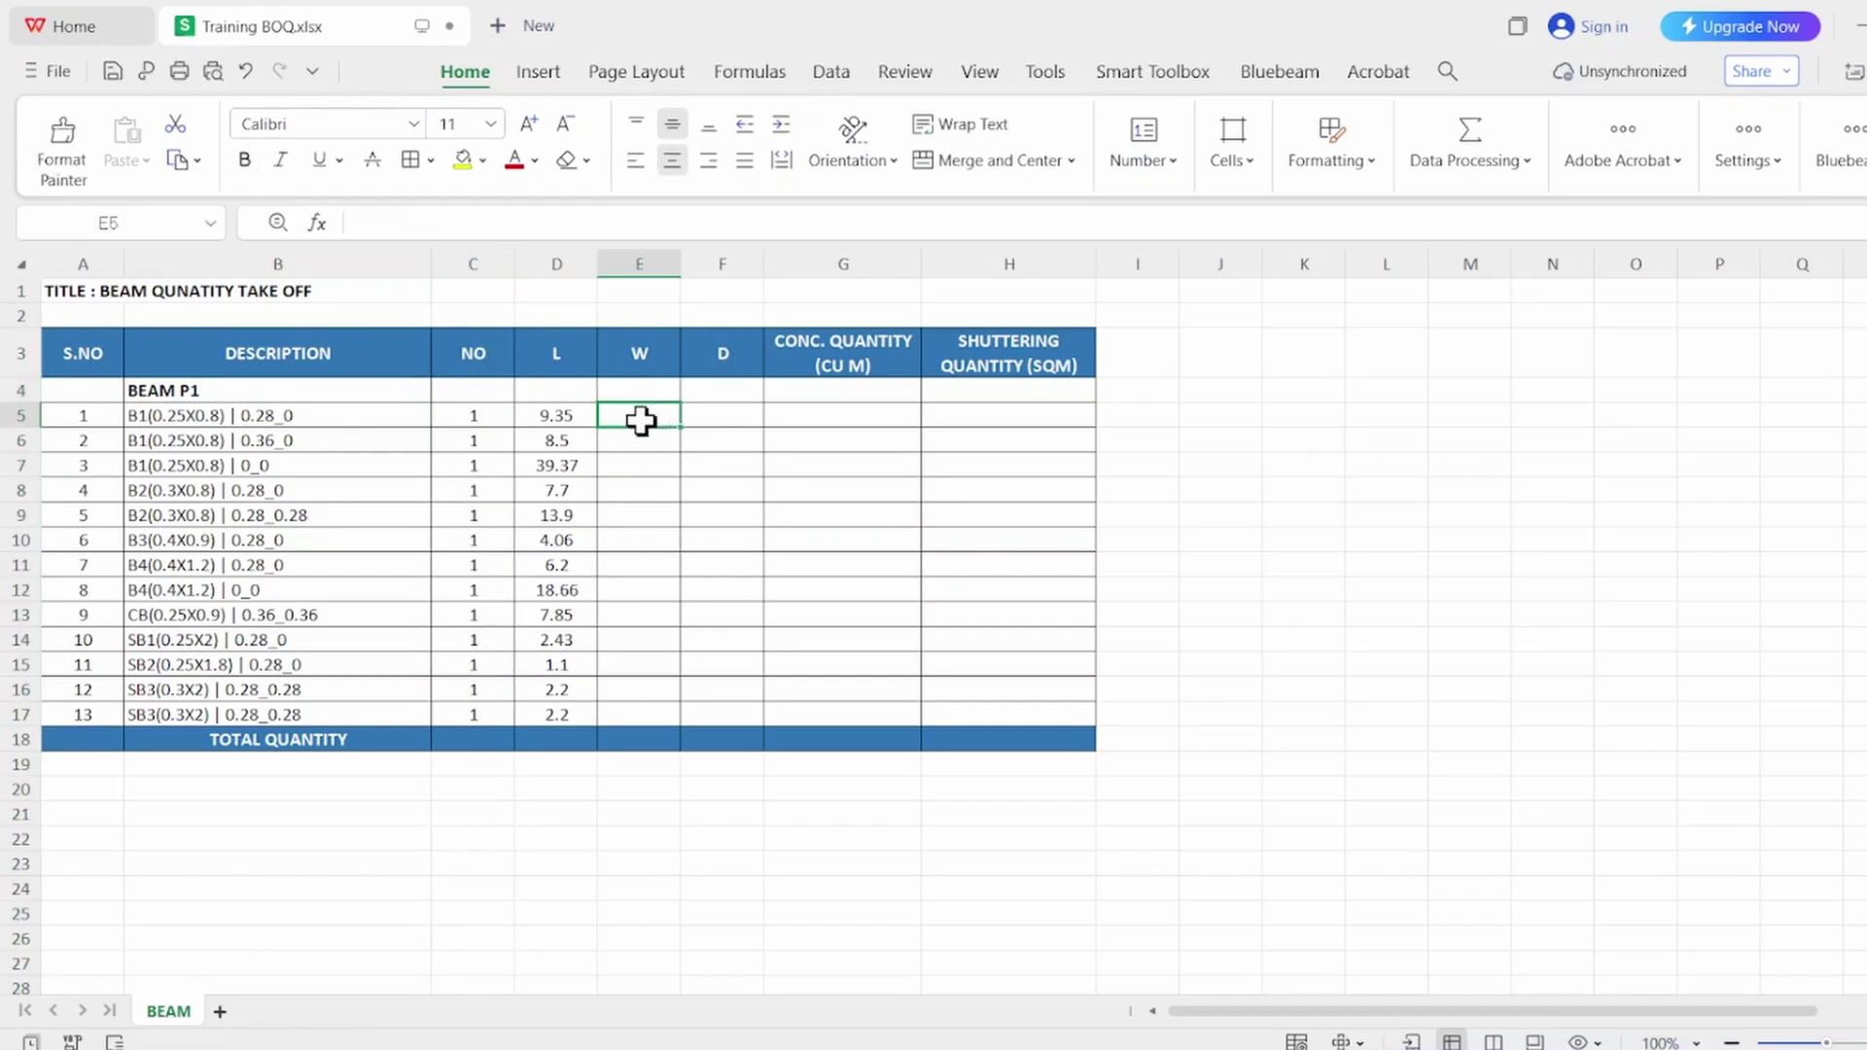
shift+click(730, 414)
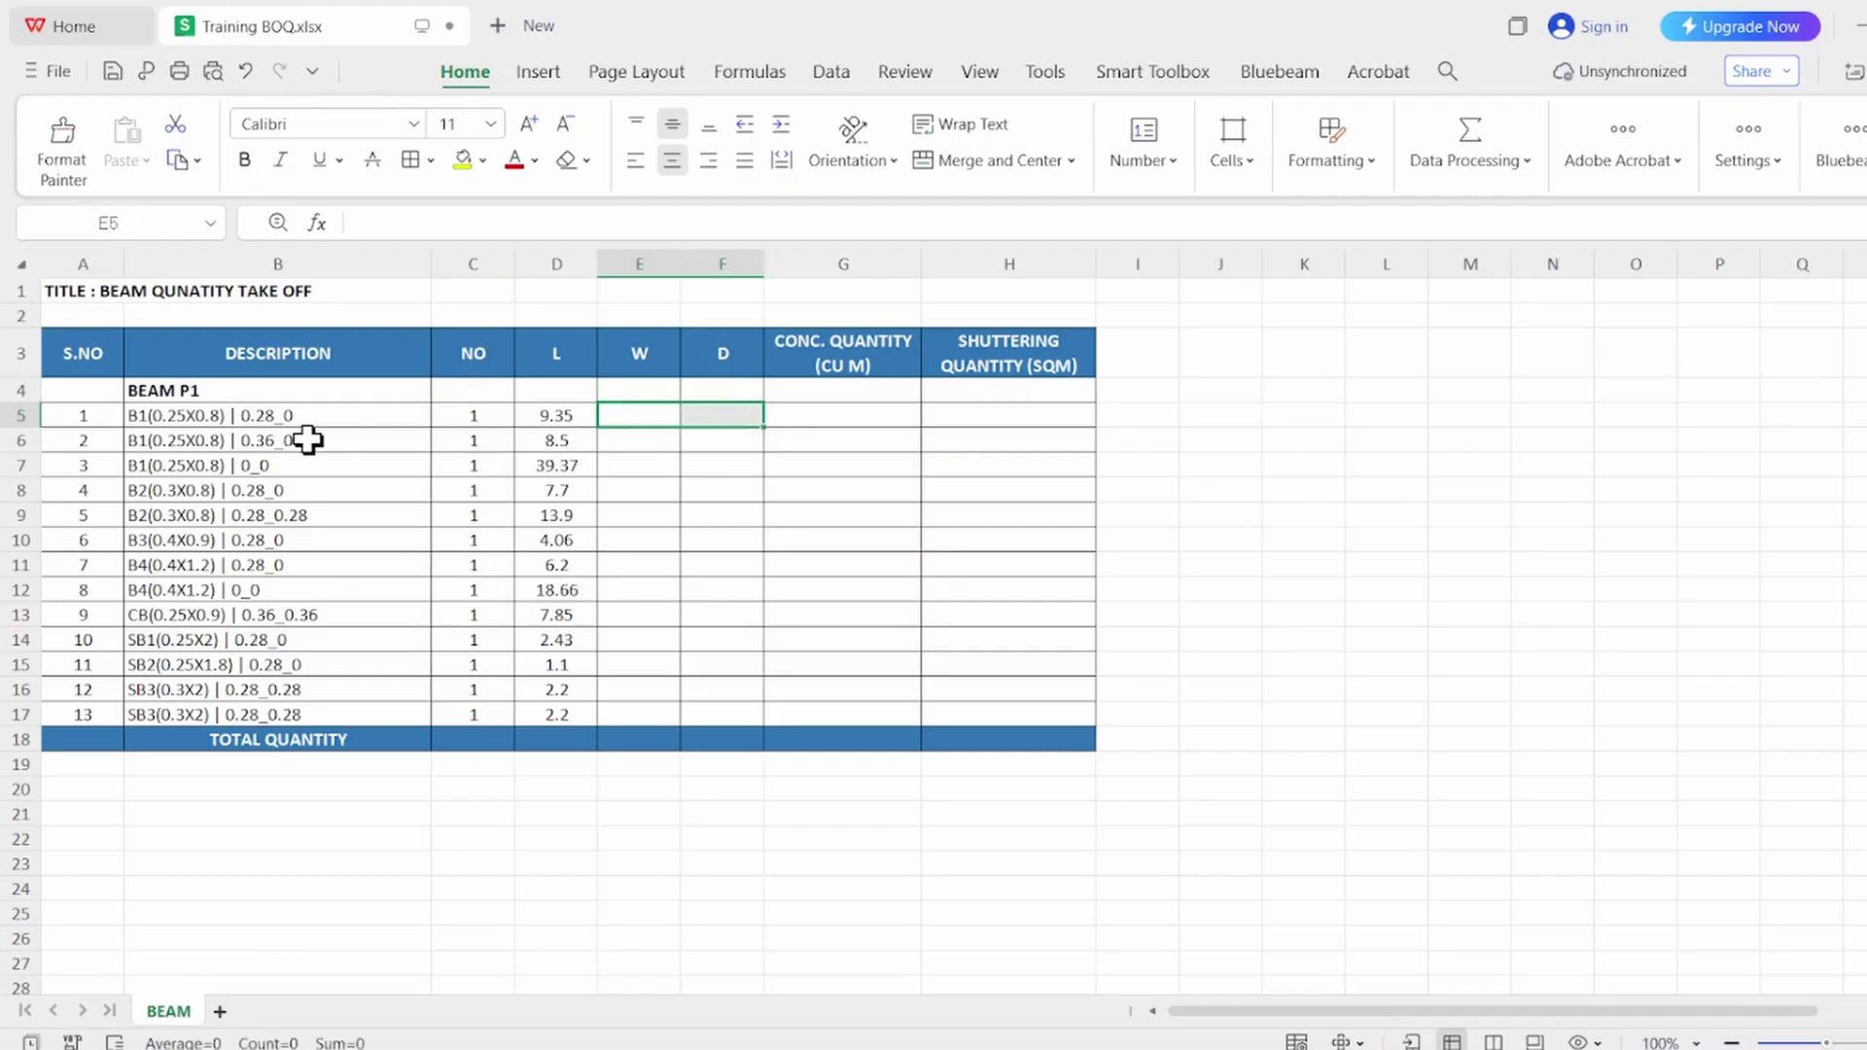
click(180, 418)
double_click(162, 420)
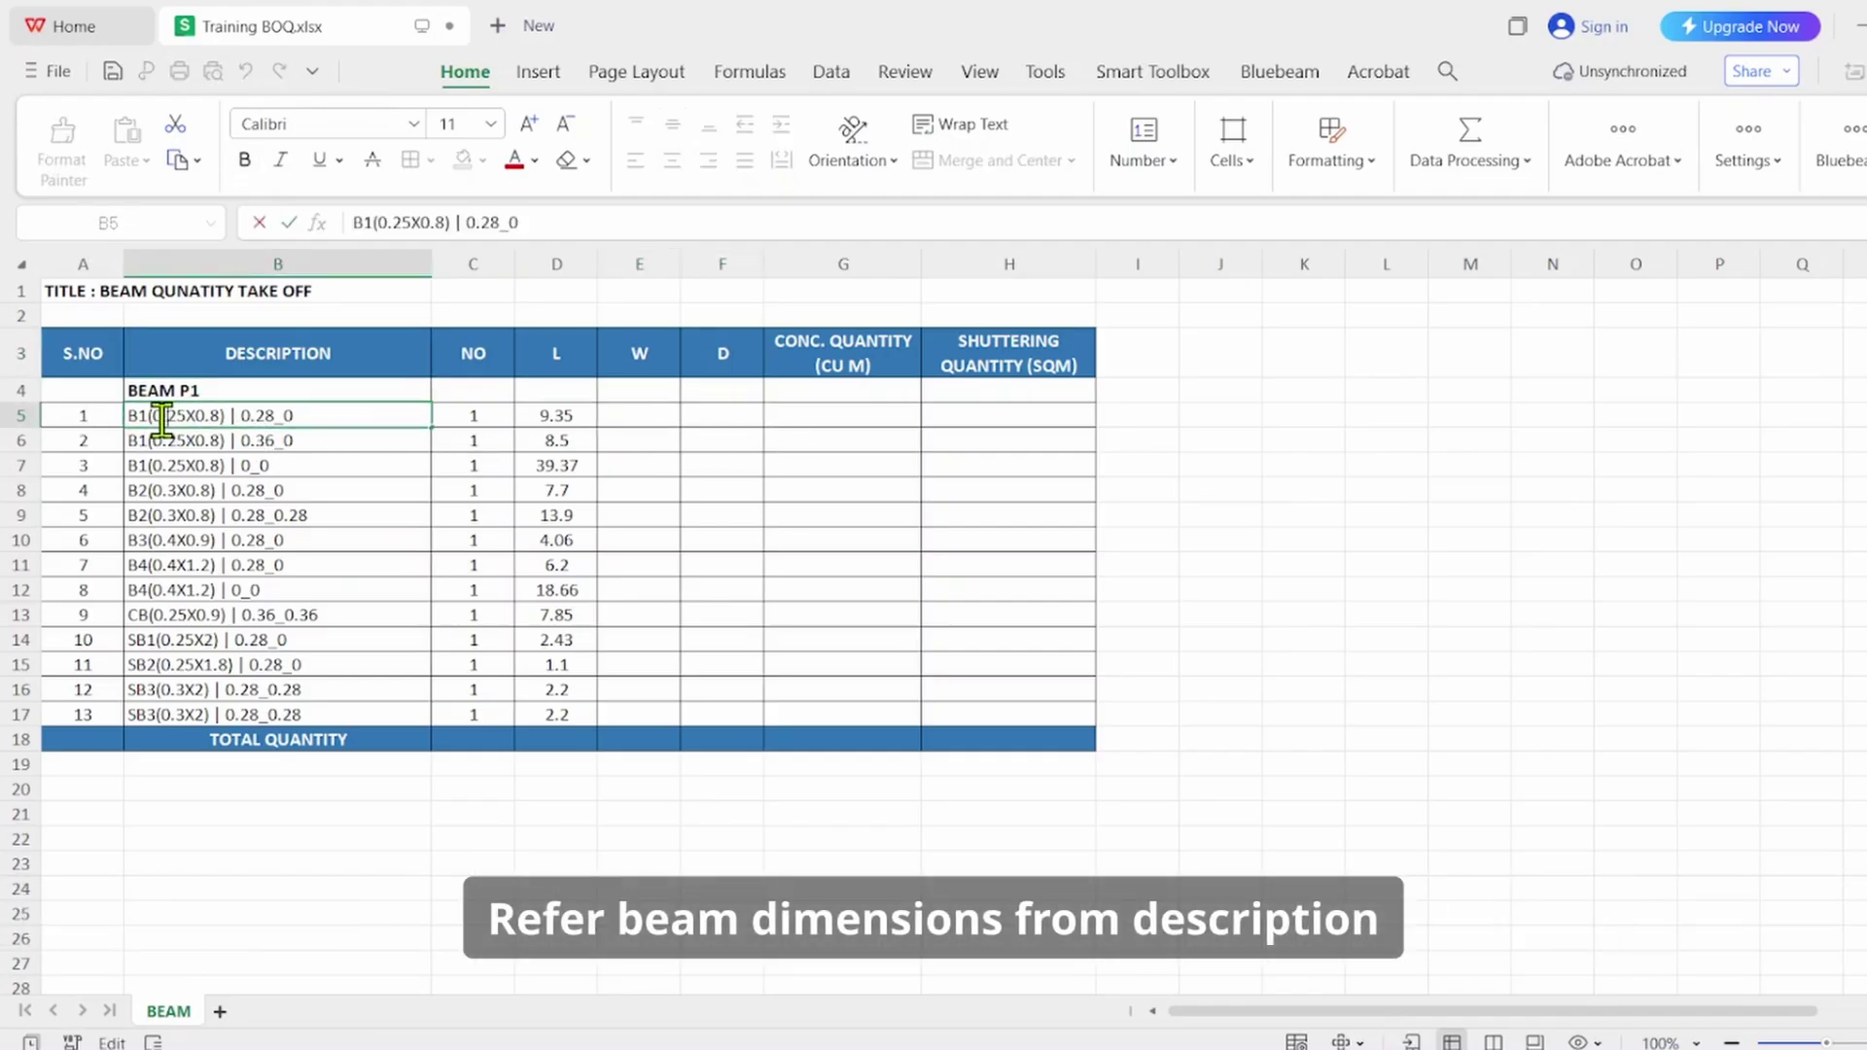
drag(154, 418, 249, 446)
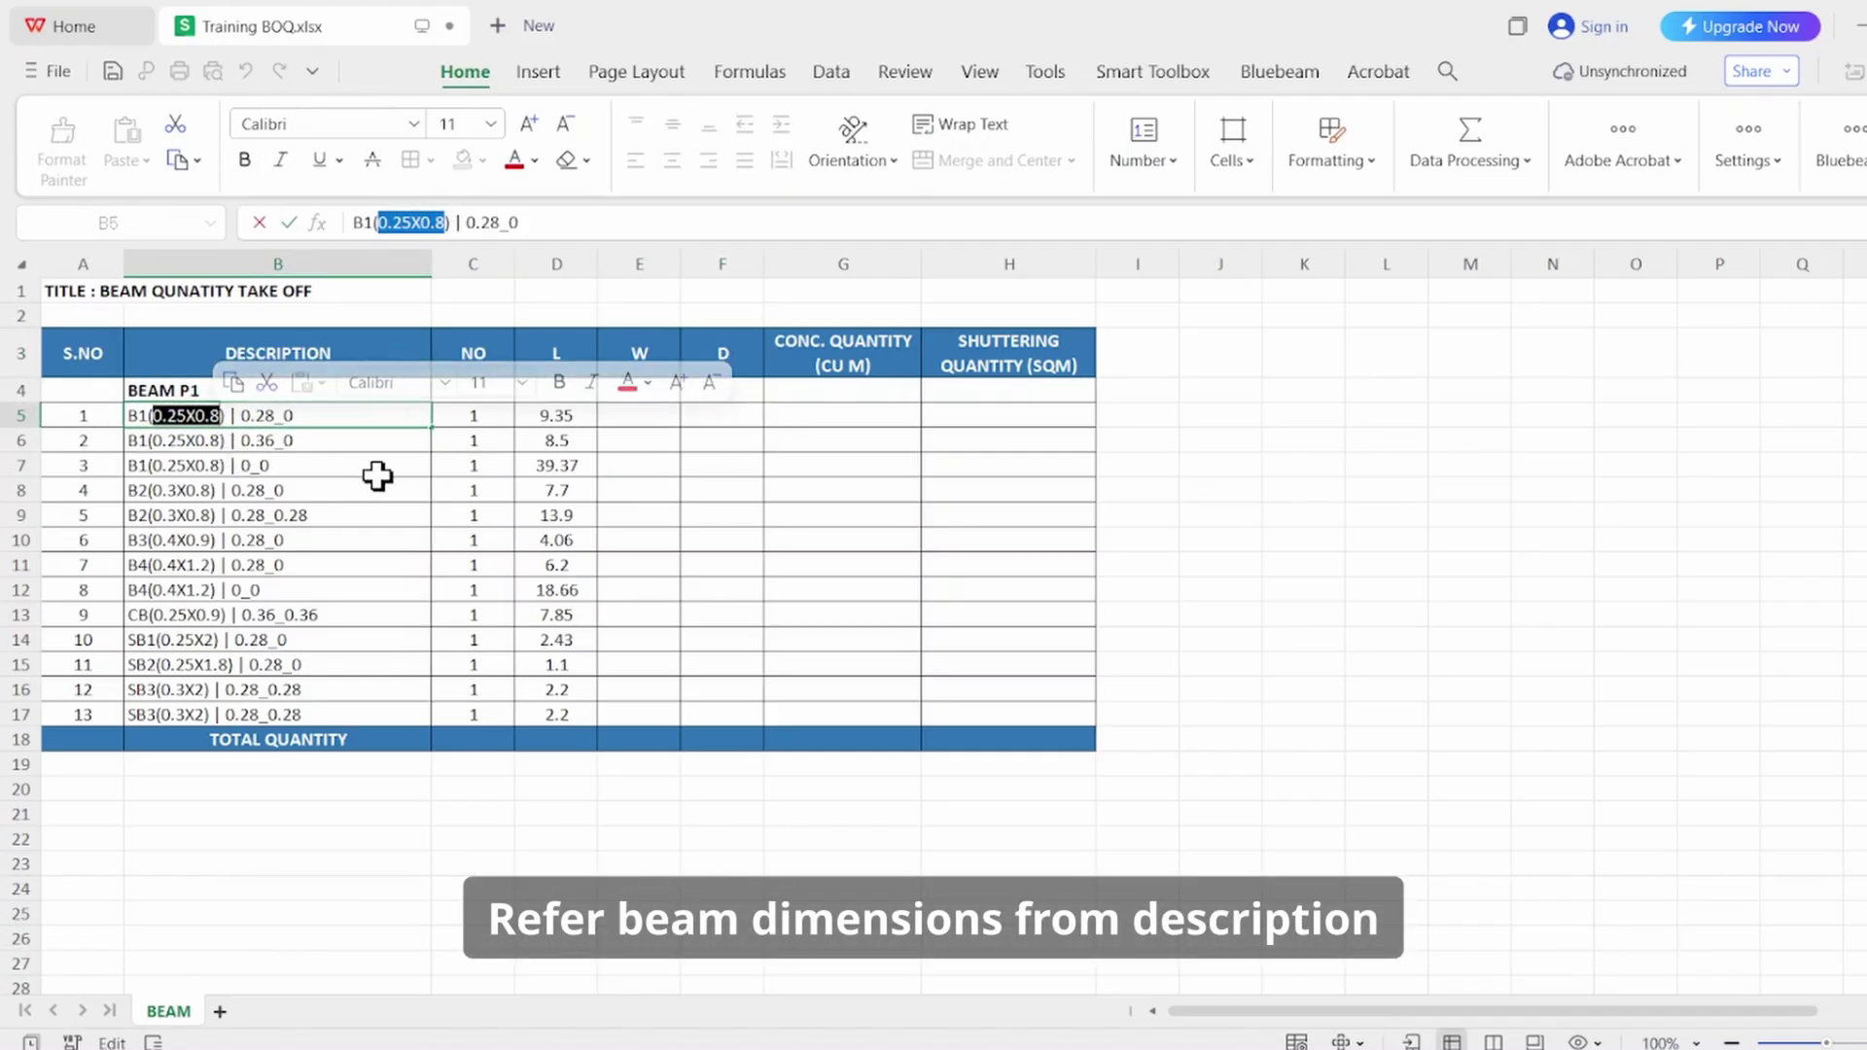
click(254, 557)
click(188, 418)
click(637, 416)
text(.25)
key(Return)
text(.25)
key(Return)
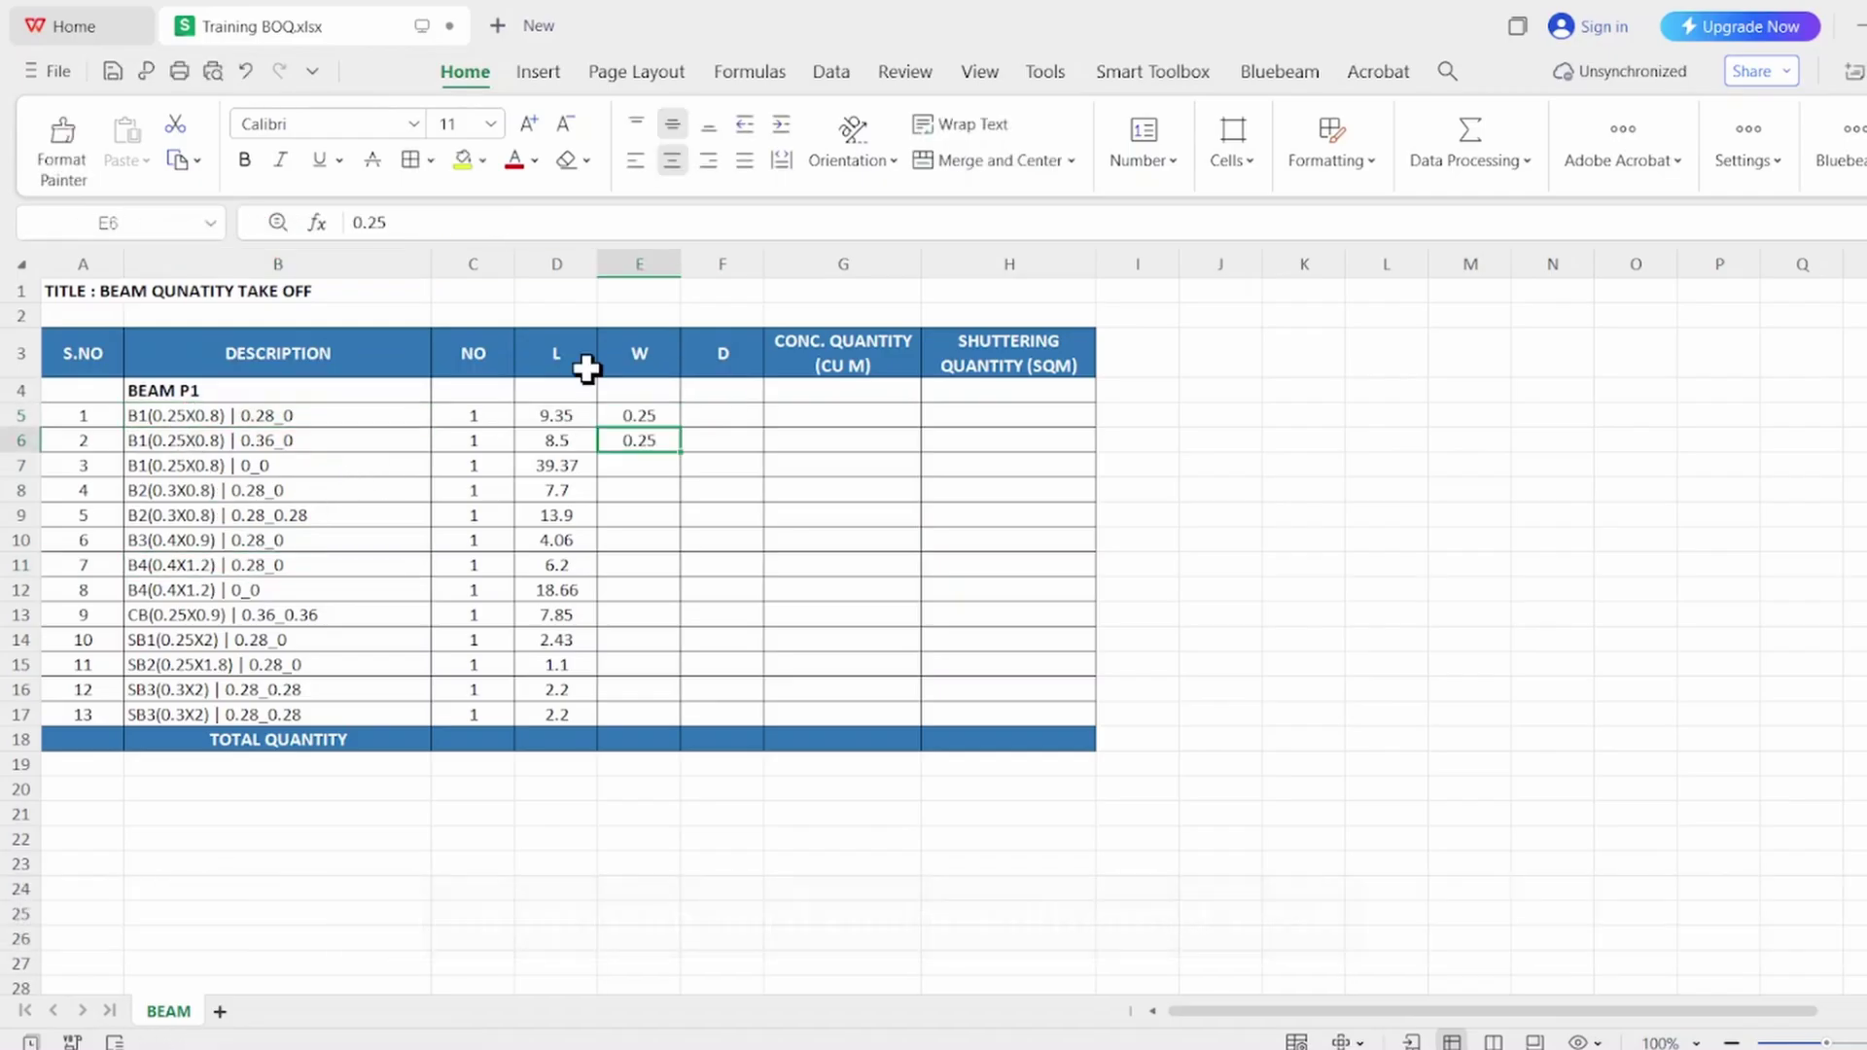
text(.25)
key(Return)
text(.3)
Enter the depths from the descriptions in F5:F17: 0.8, 0.8, 0.8, 0.8, 0.8, 0.9, 1.2, 1.2, 0.9, 2, 1.8, 2, 2
text( .8 .8 .8 .9 1.2 1.2 .9 2 1.8 )
text(2)
key(Return)
text(2)
key(Return)
Calculate the first beam's concrete quantity in G5 with a PRODUCT formula over its number, length, width and depth, C5:F5
key(ctrl+Up)
key(ctrl+Up)
key(Left)
key(Left)
key(ctrl+shift+Right)
key(ctrl+shift+Down)
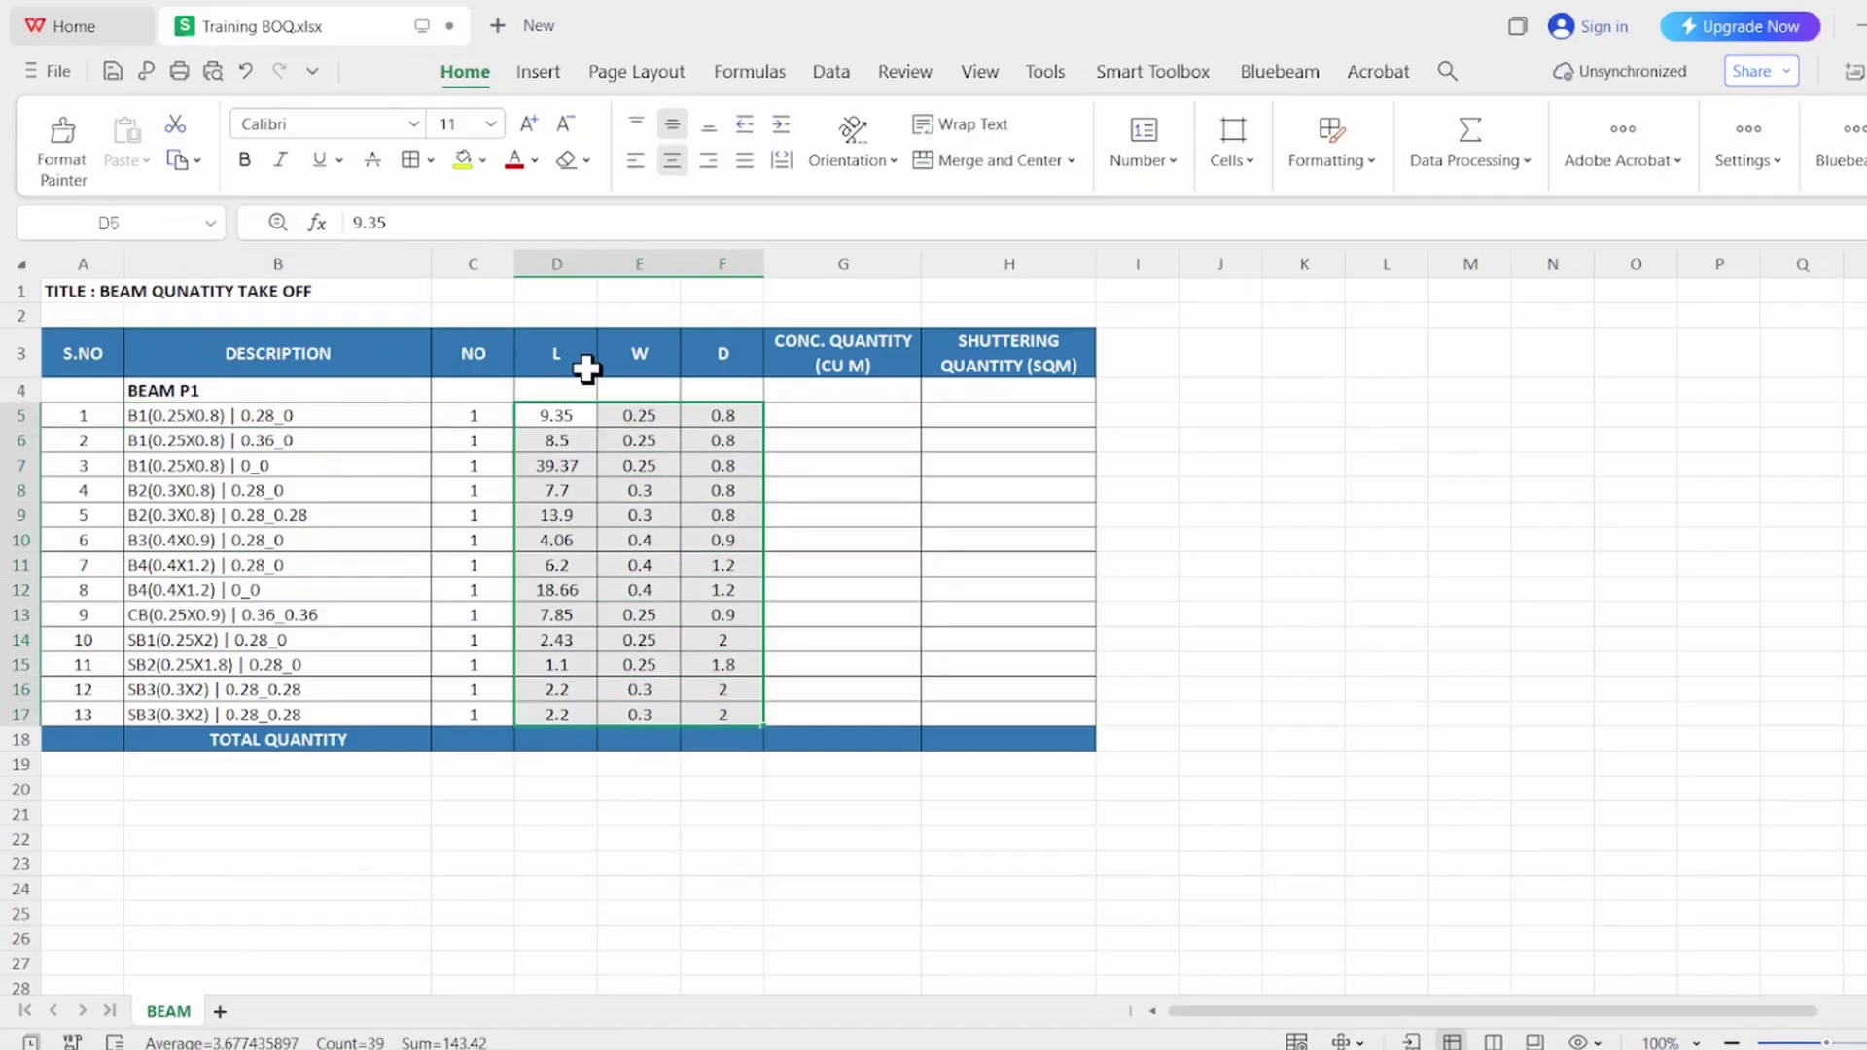
key(Right)
key(Right)
key(Right)
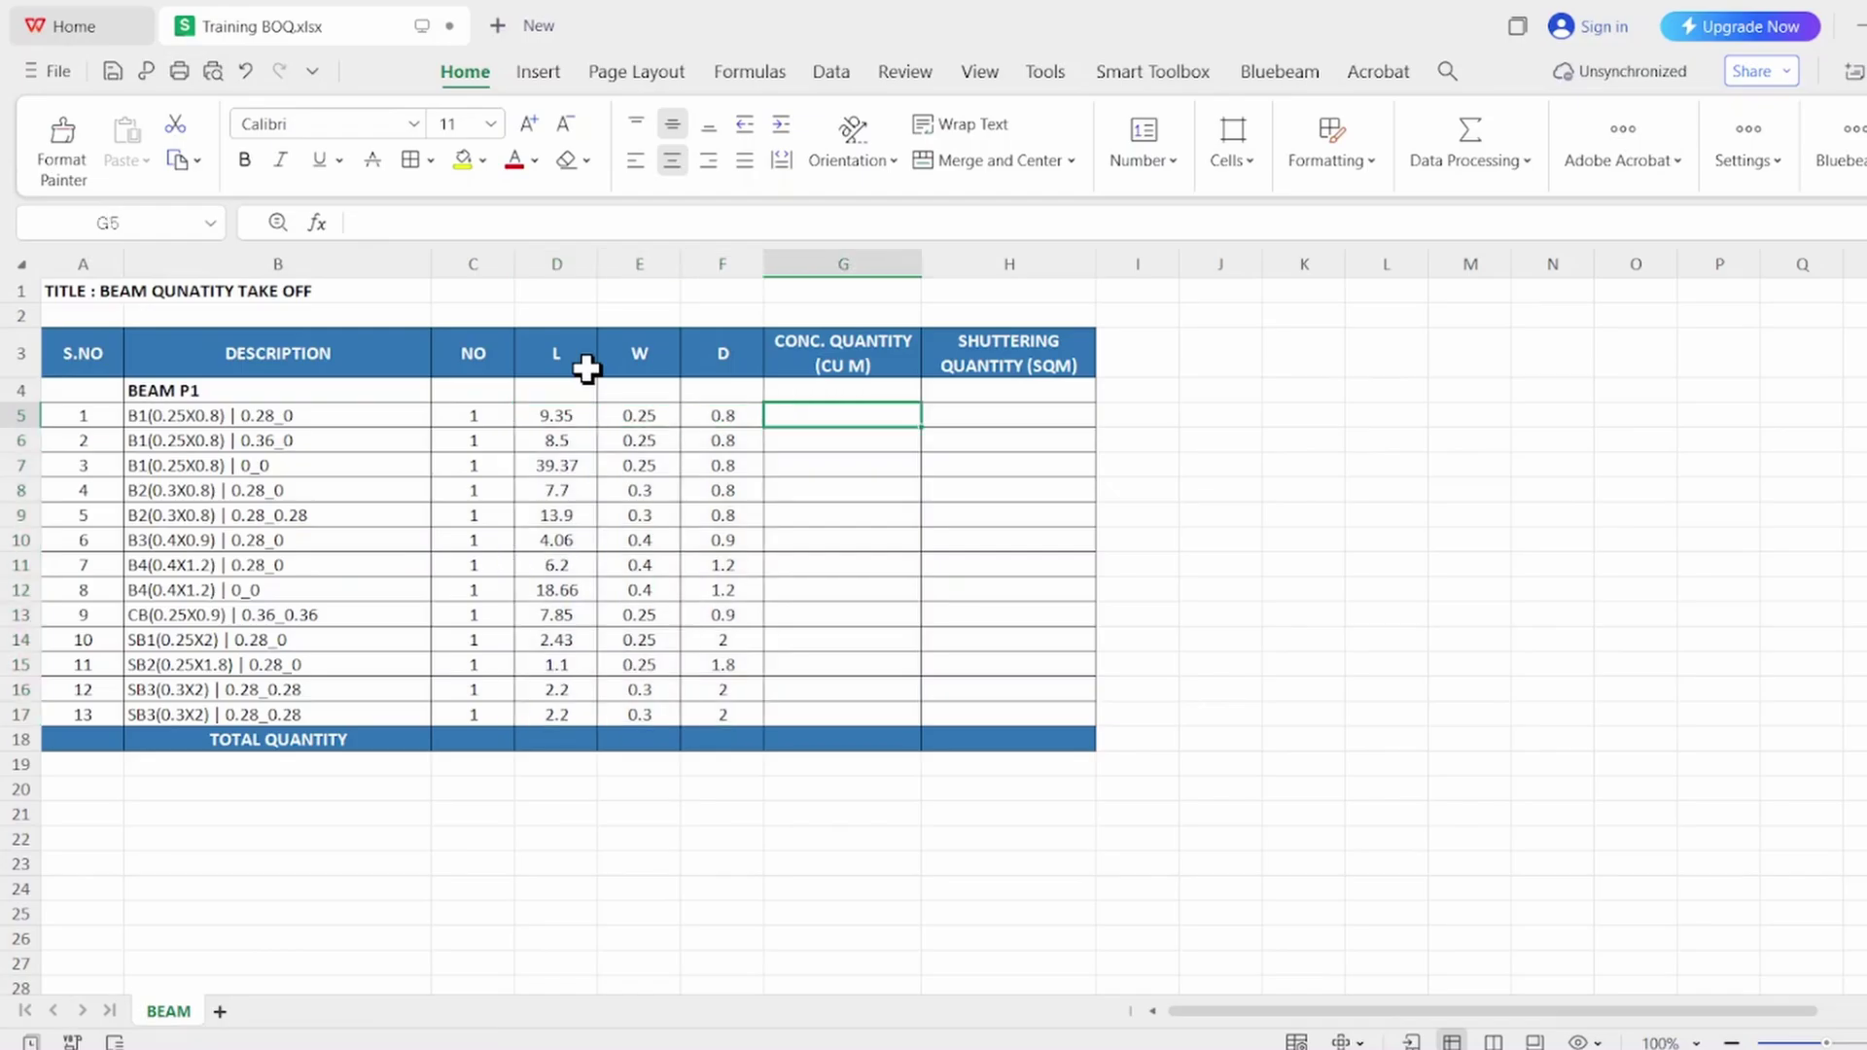
text(=PRODUCT()
key(Left)
key(shift+Left)
key(shift+Left)
key(shift+Left)
key(Return)
Copy the concrete quantity formula from G5 down to the last beam row, G17
key(Up)
key(ctrl+c)
key(Left)
key(ctrl+Down)
key(Right)
key(ctrl+shift+Up)
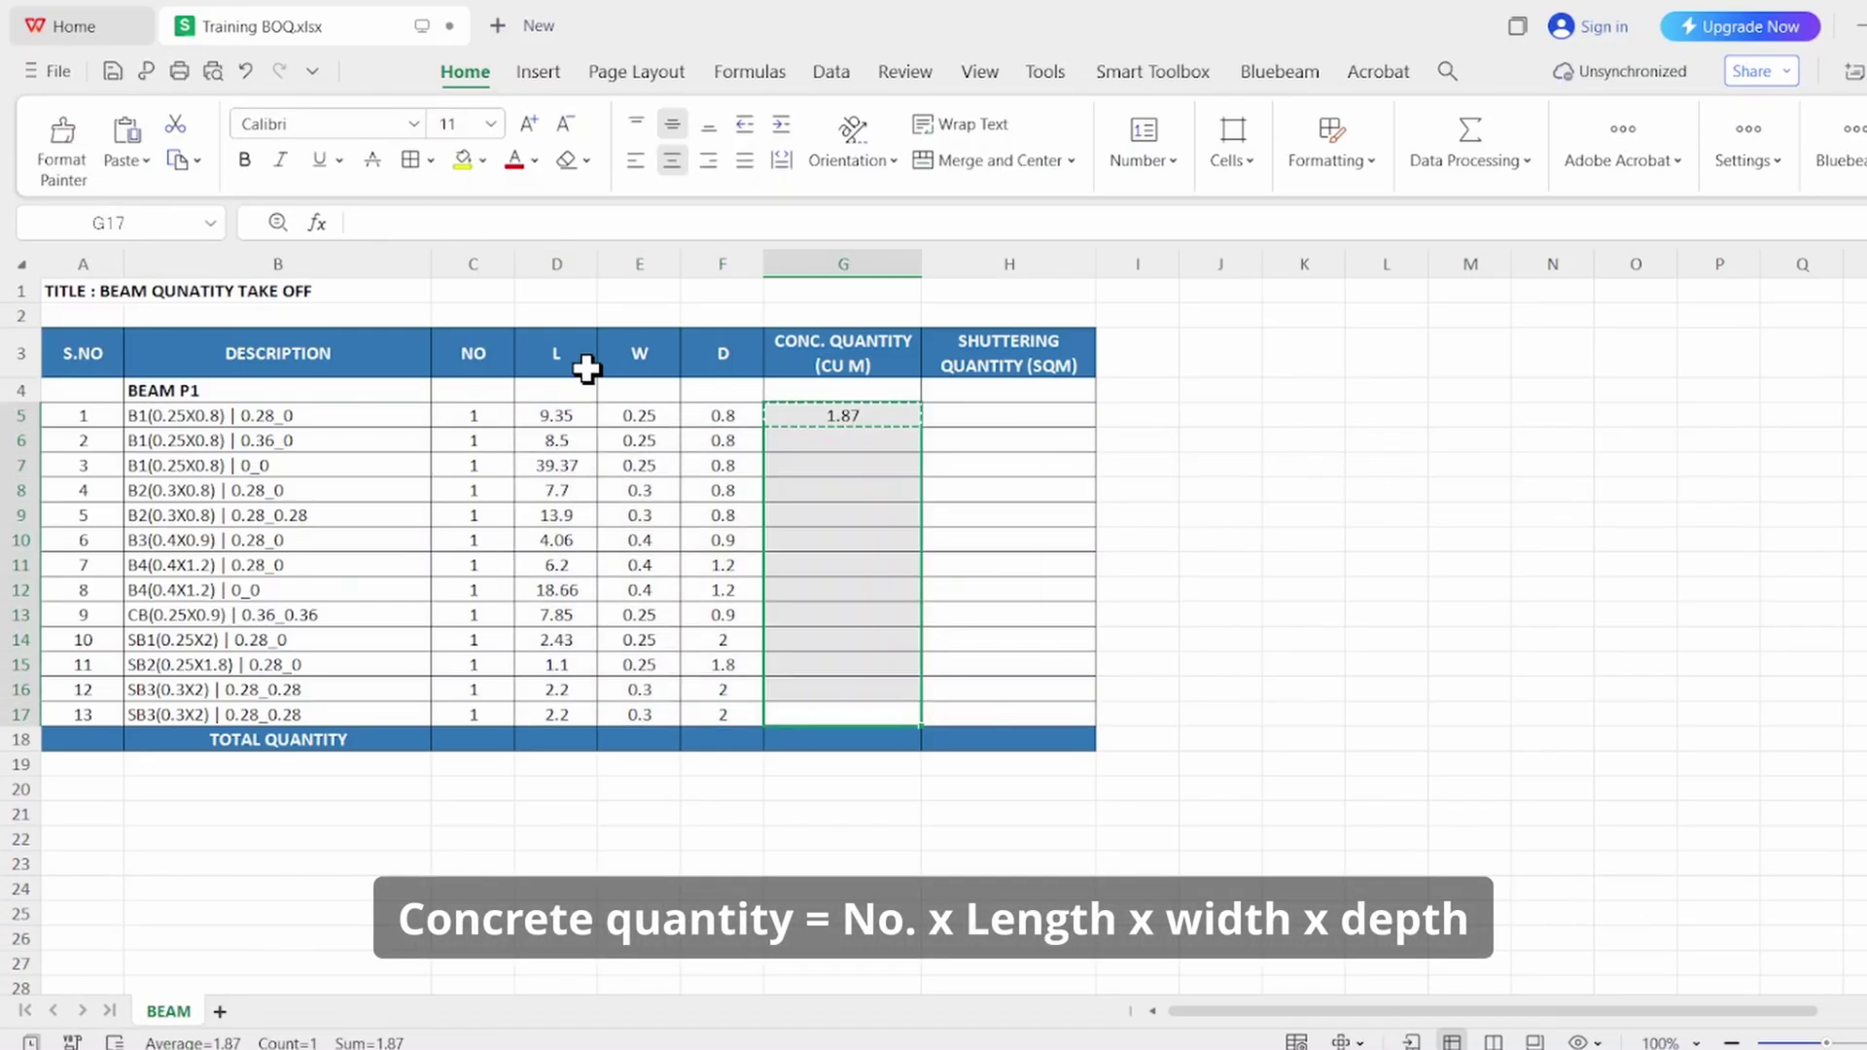
key(ctrl+v)
Total the concrete quantities of all beams in G18 with a SUM formula over G5:G17
key(Down)
text(=SUM()
key(Up)
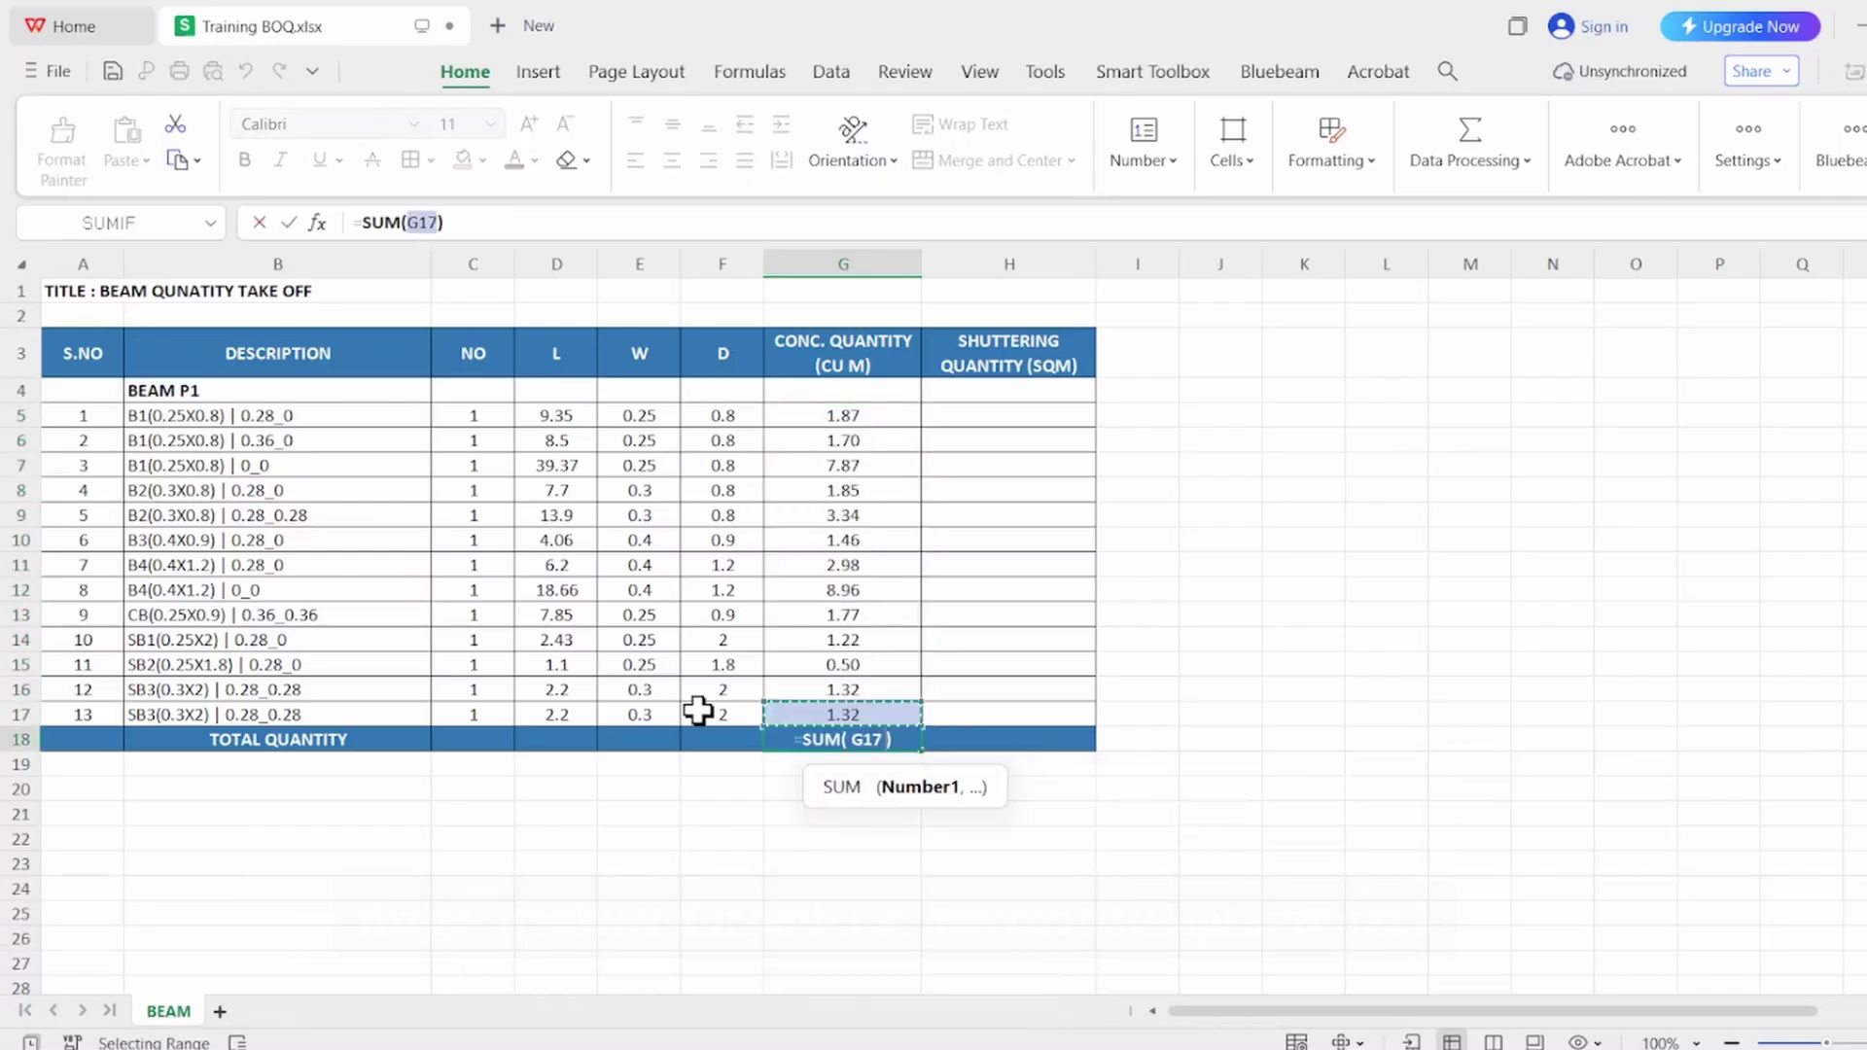
key(ctrl+shift+Up)
key(ctrl+Return)
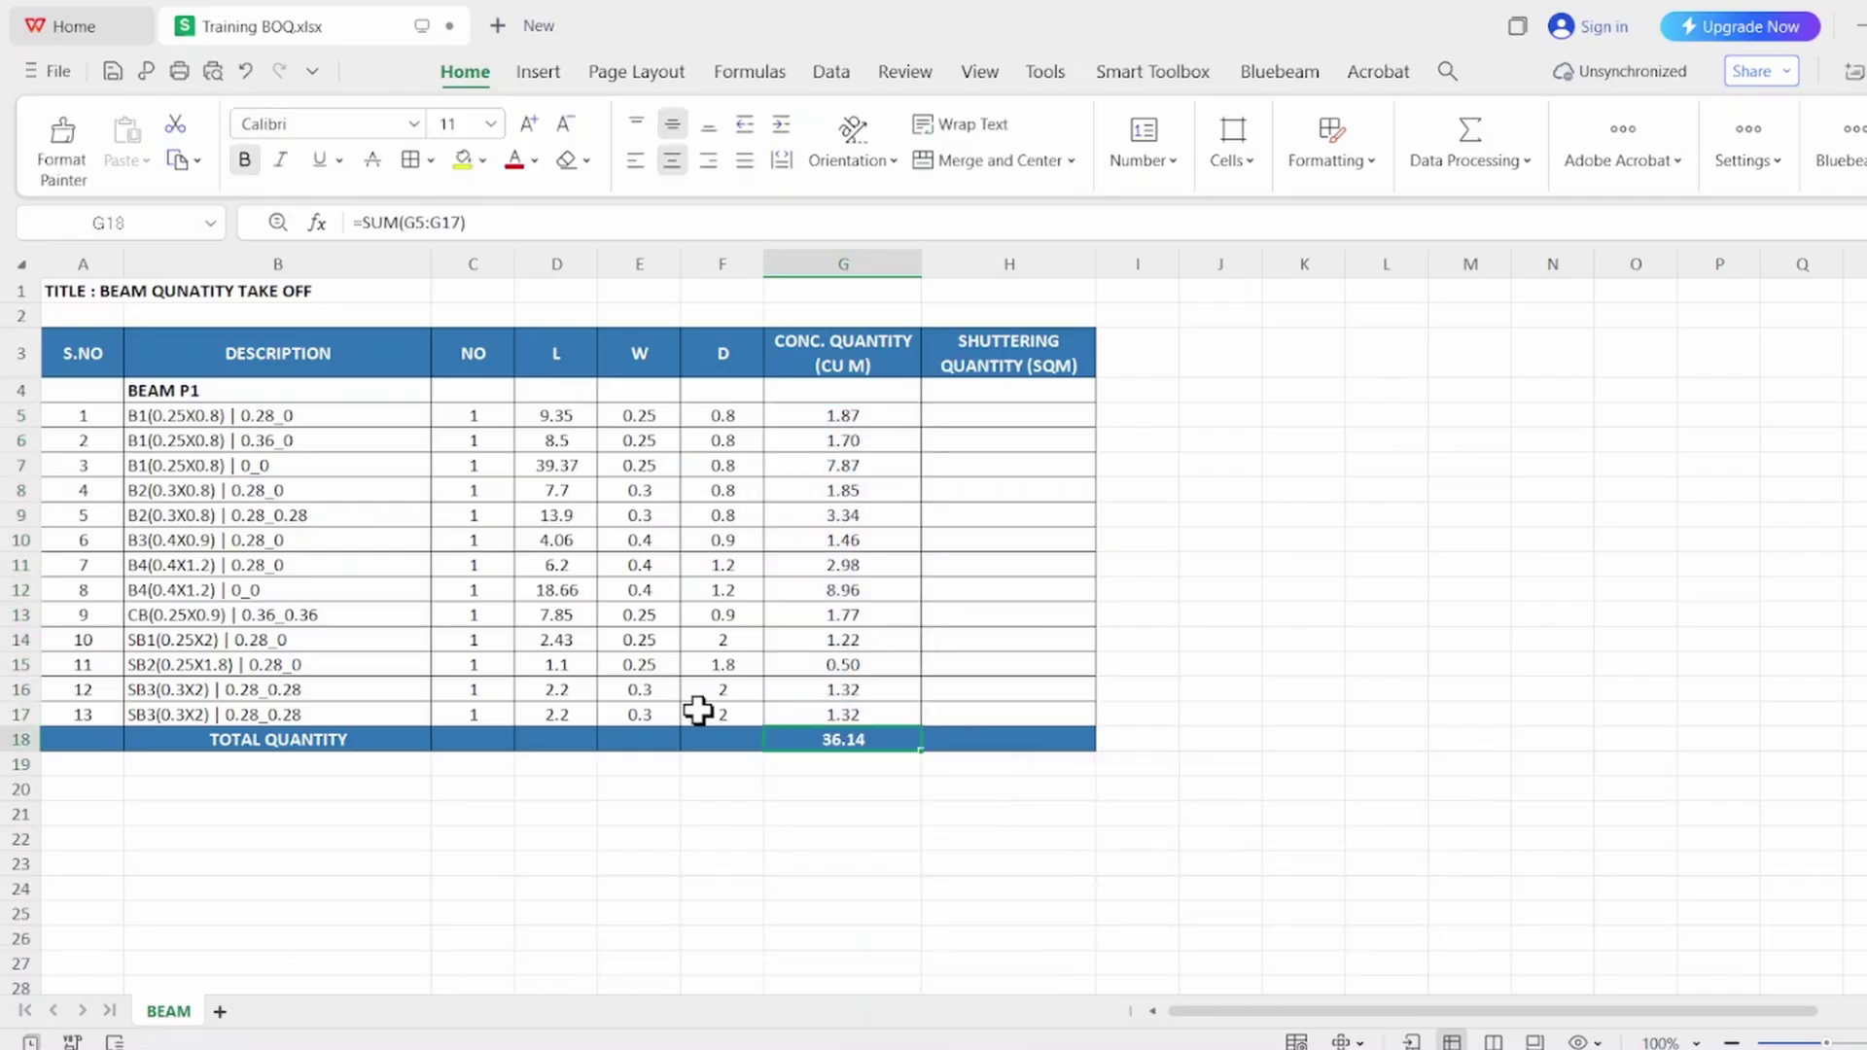
mouse_move(975, 847)
mouse_down()
mouse_move(950, 709)
mouse_move(886, 808)
mouse_up()
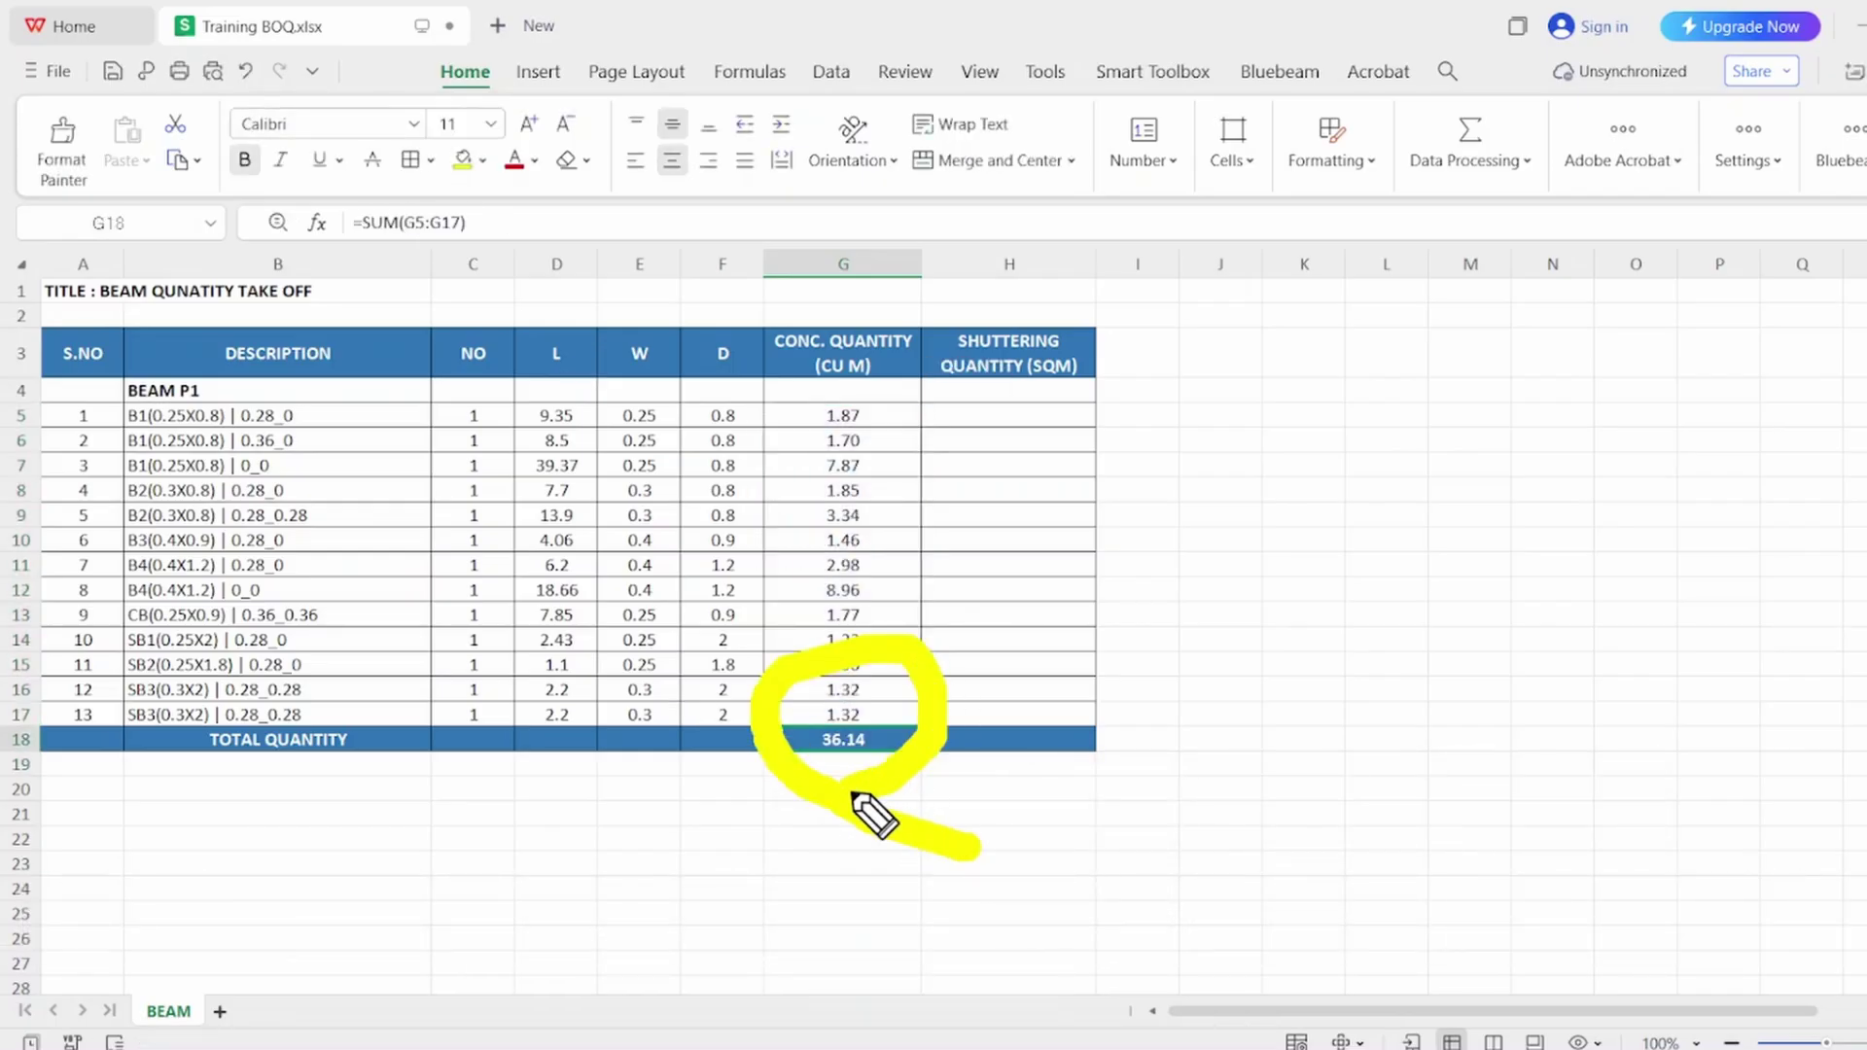
mouse_move(856, 837)
mouse_down()
mouse_move(827, 910)
mouse_move(21, 805)
mouse_move(19, 359)
mouse_move(86, 360)
mouse_move(102, 394)
mouse_move(53, 409)
mouse_up()
mouse_move(771, 751)
mouse_down()
mouse_move(950, 717)
mouse_move(891, 637)
mouse_up()
drag(795, 389, 883, 395)
click(1654, 708)
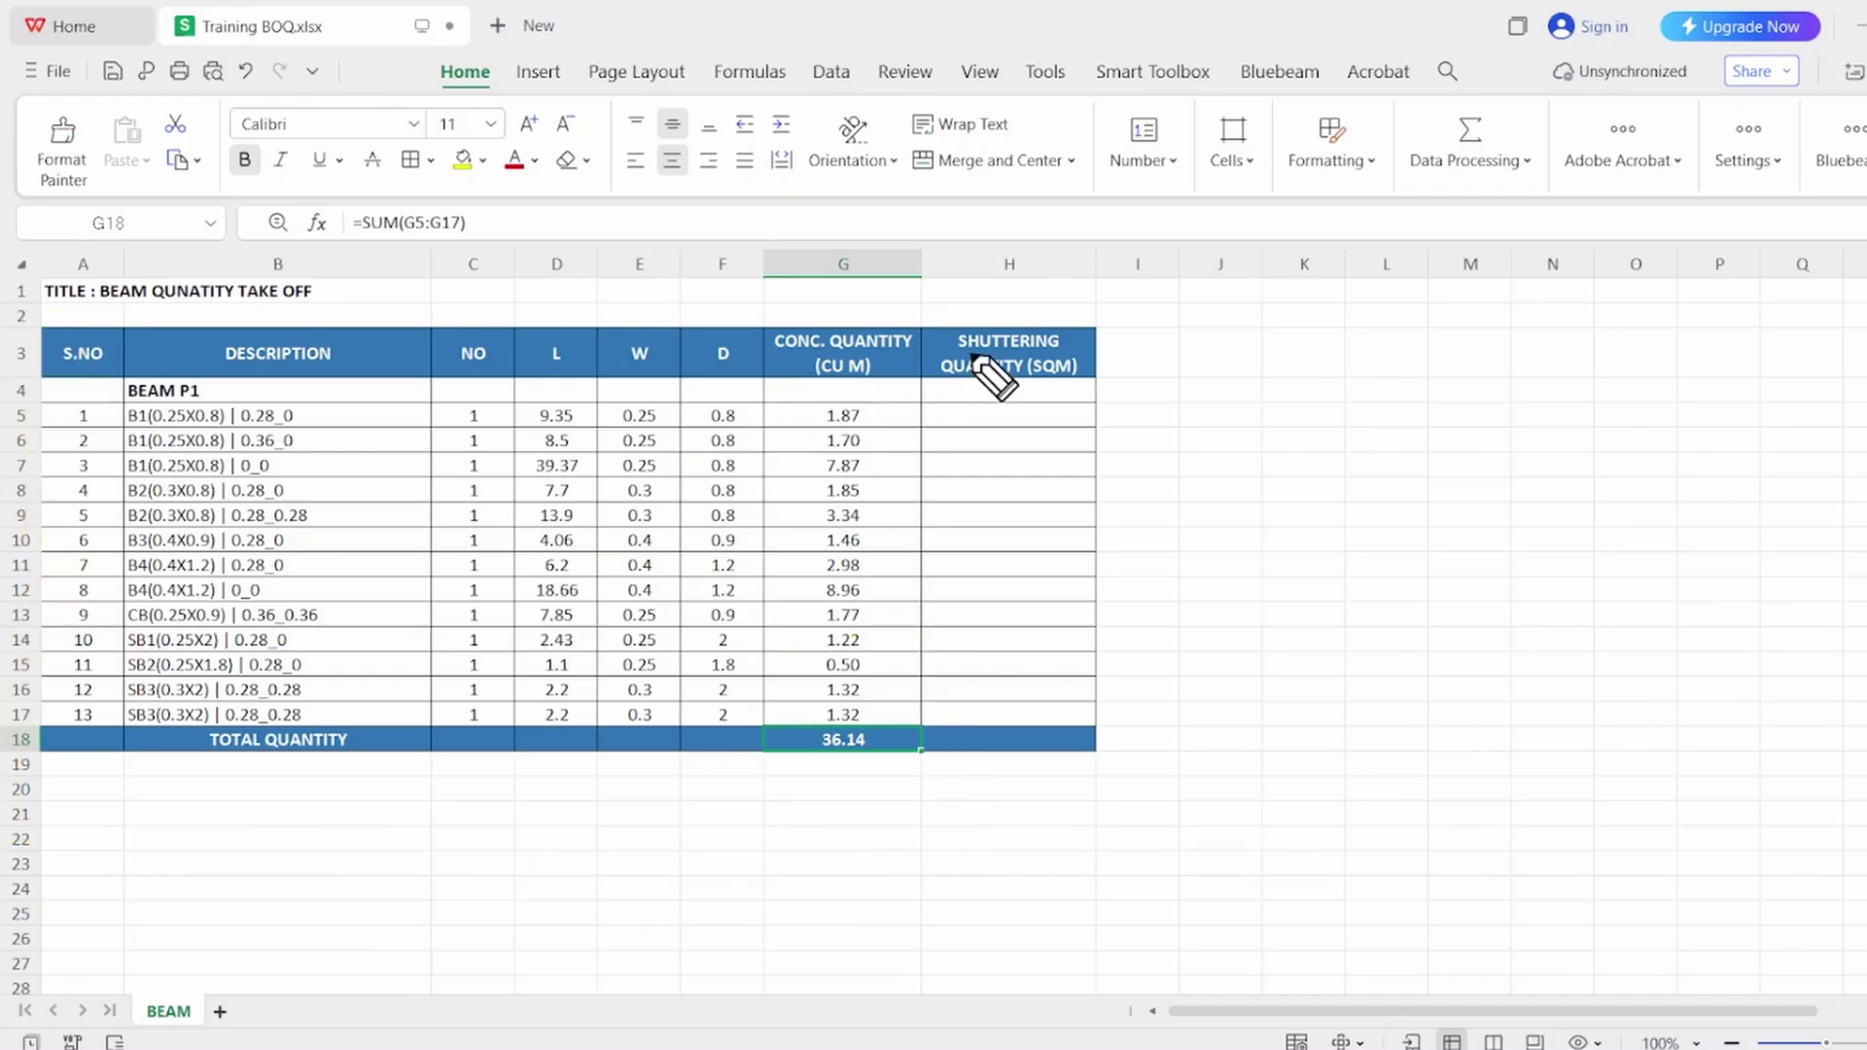
click(1001, 248)
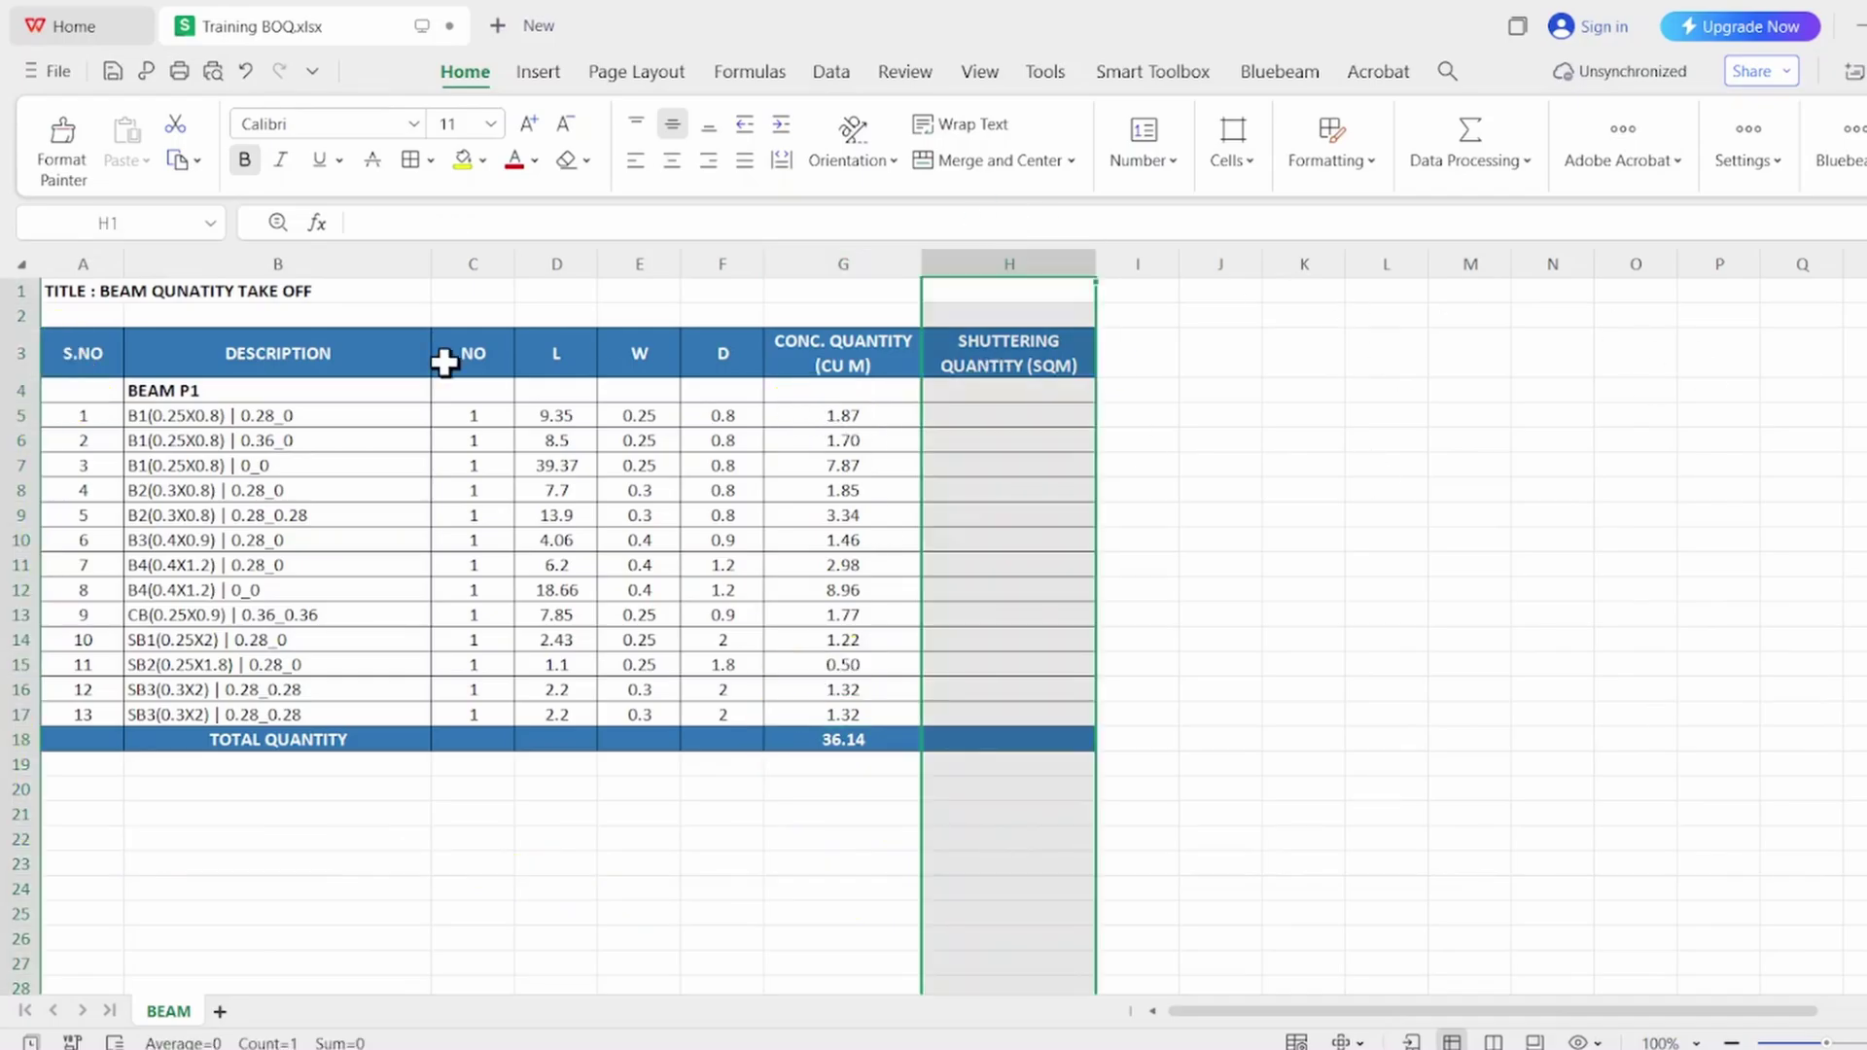
click(345, 413)
double_click(252, 416)
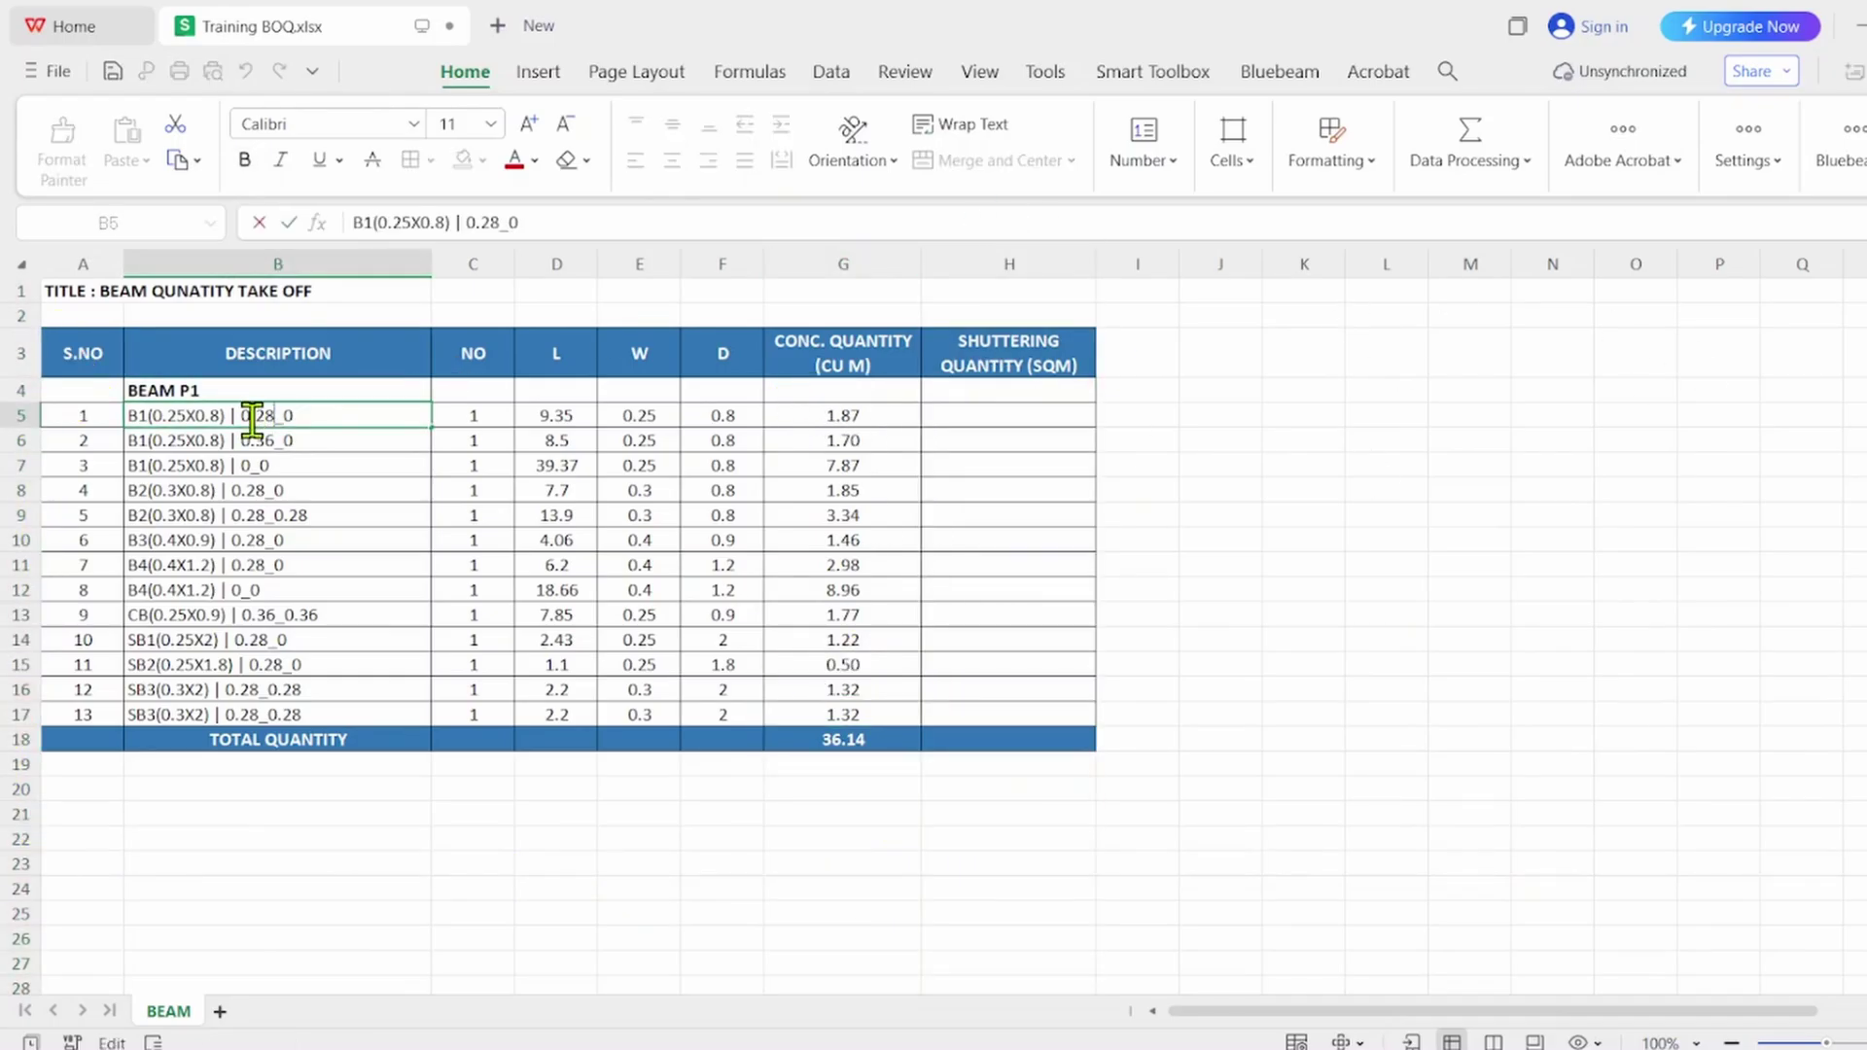
drag(270, 442, 294, 422)
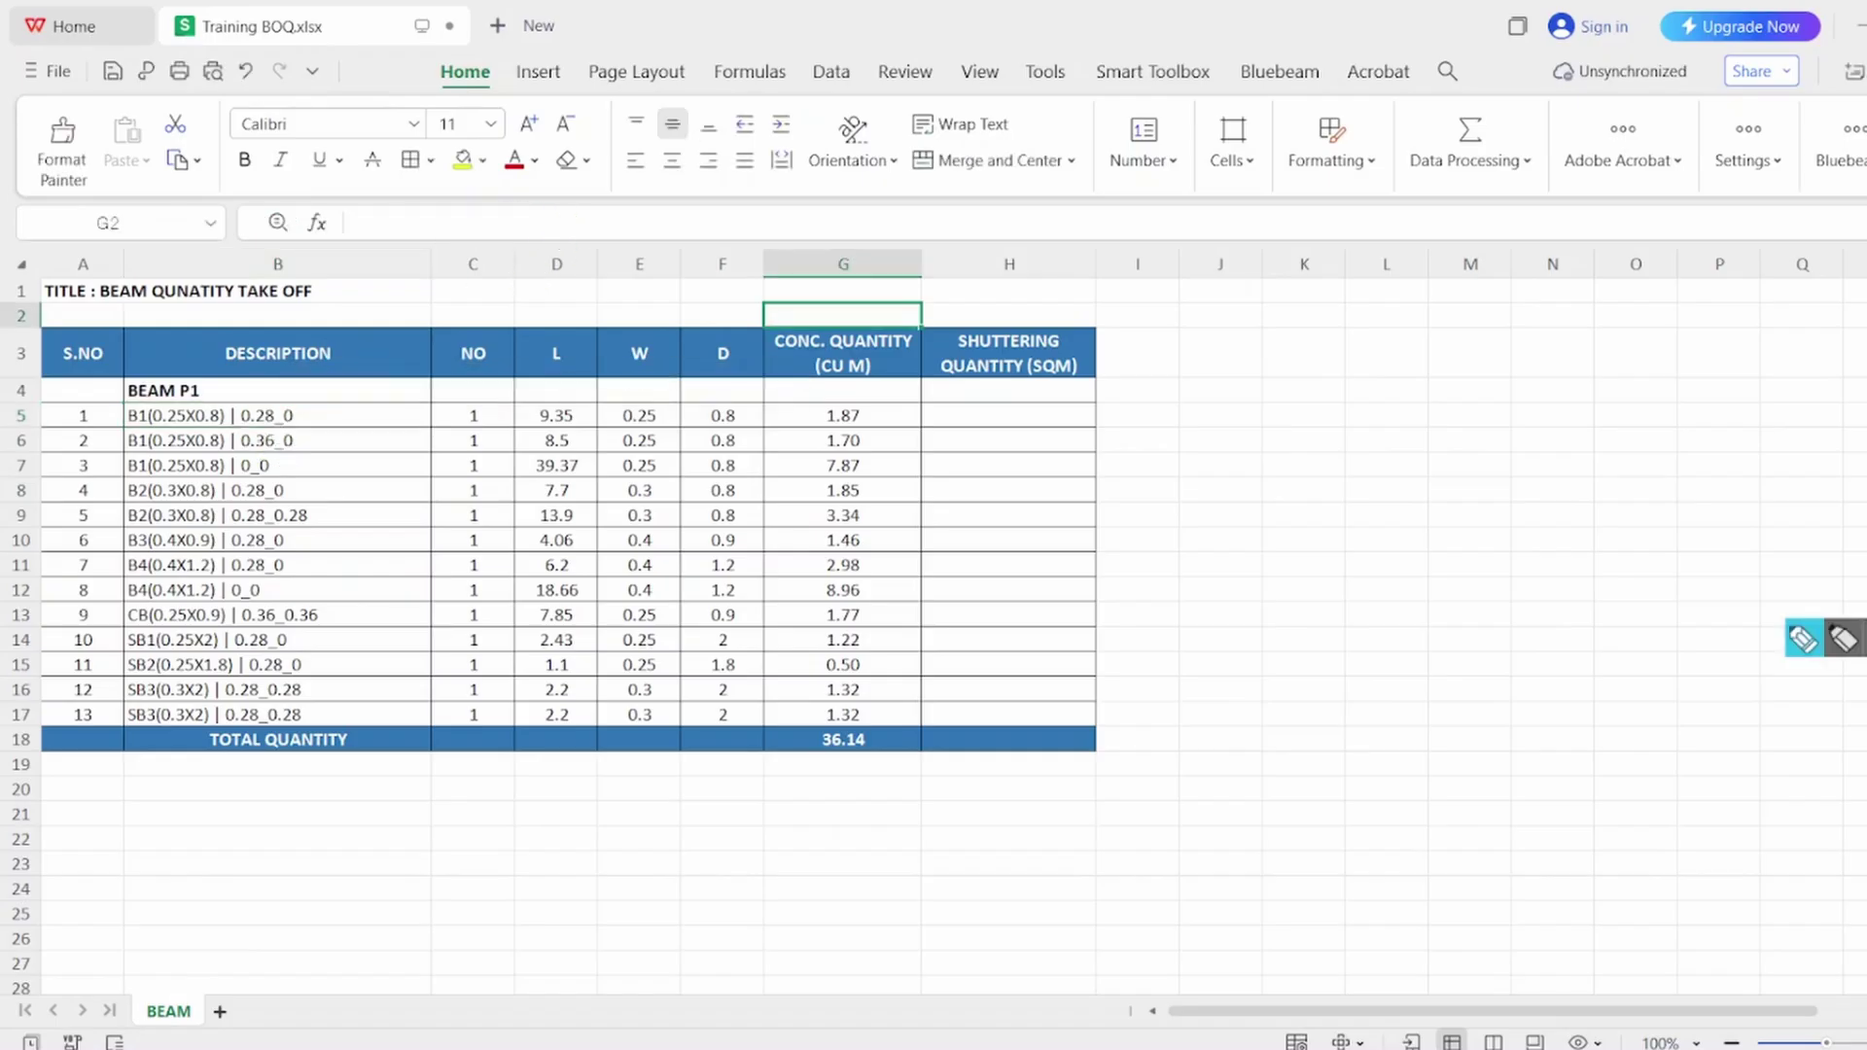
mouse_move(113, 431)
mouse_down()
mouse_move(121, 728)
mouse_move(350, 728)
mouse_move(386, 533)
mouse_move(724, 516)
mouse_move(833, 720)
mouse_move(1134, 542)
mouse_move(1351, 500)
mouse_move(1456, 501)
mouse_move(1471, 713)
mouse_move(1753, 715)
mouse_move(1712, 413)
mouse_move(544, 408)
mouse_move(137, 433)
mouse_move(112, 460)
mouse_up()
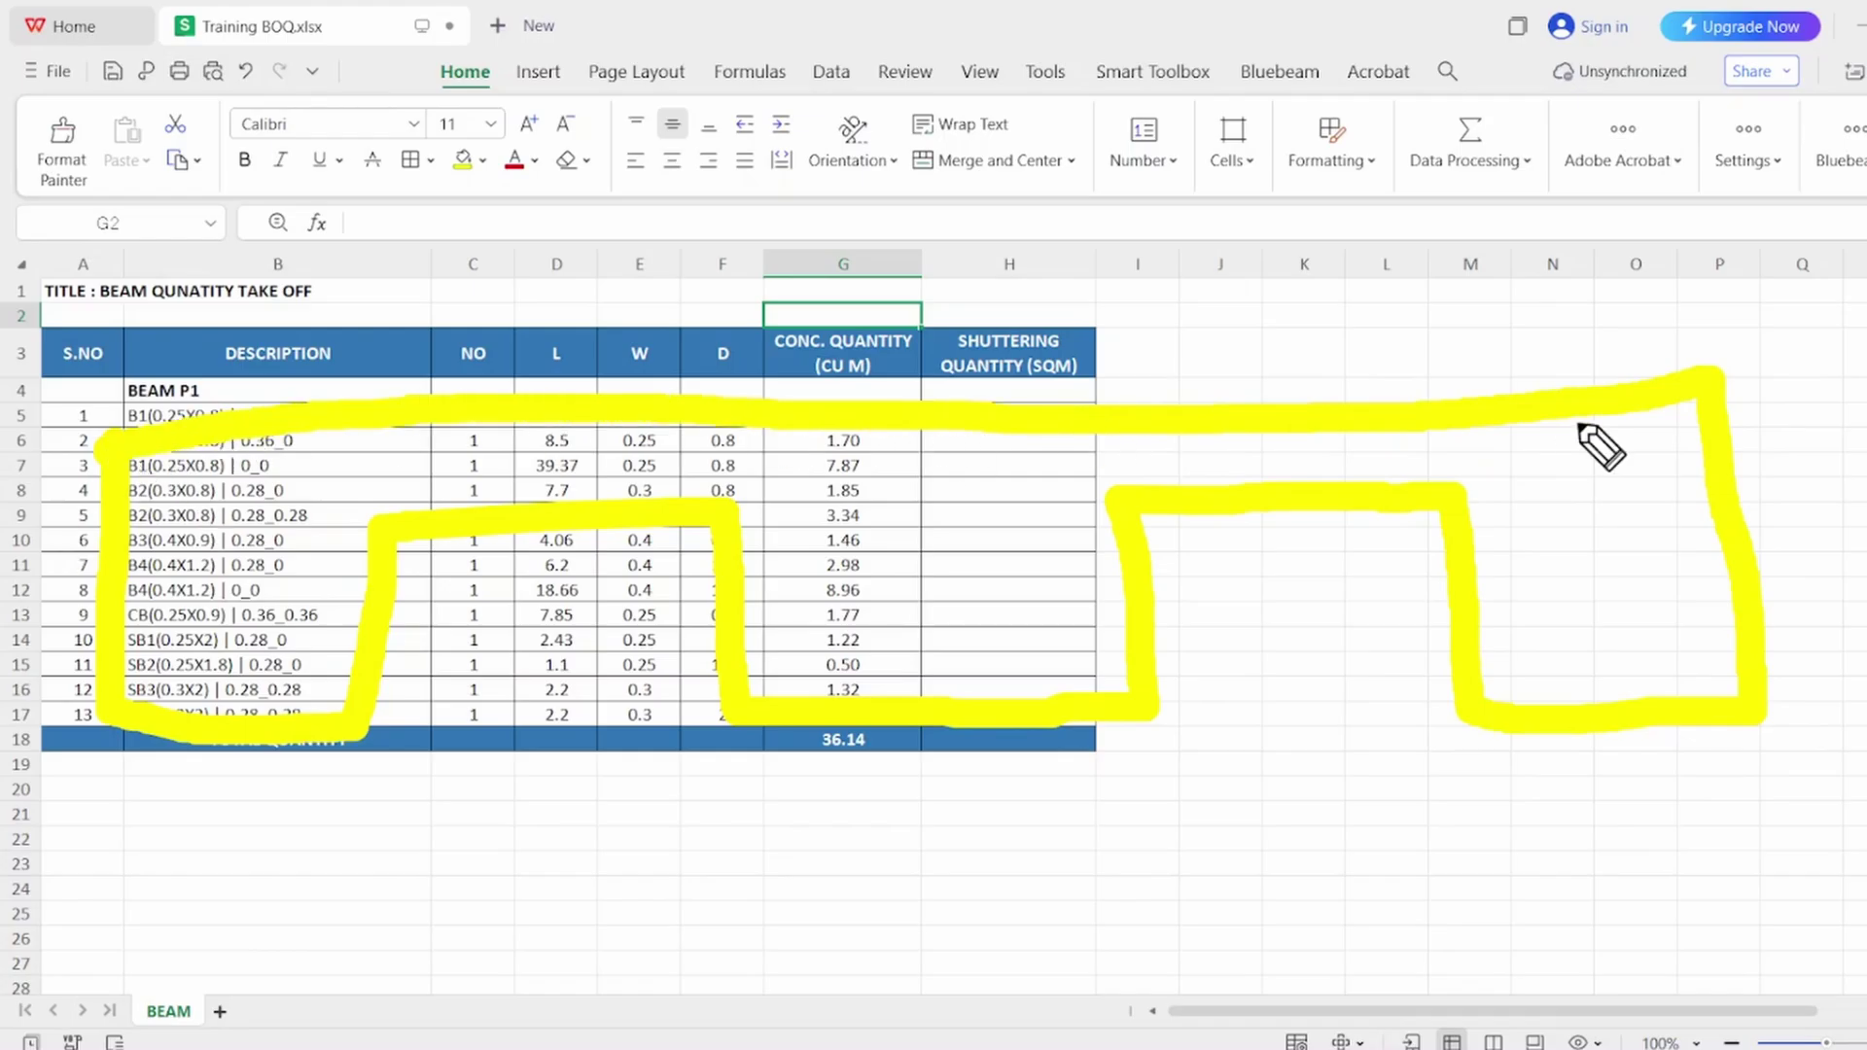
mouse_move(161, 838)
mouse_down()
mouse_move(188, 866)
mouse_move(168, 899)
mouse_up()
drag(251, 778, 277, 861)
mouse_move(853, 865)
mouse_down()
mouse_move(1001, 776)
mouse_move(821, 879)
mouse_move(799, 864)
mouse_up()
mouse_move(1021, 753)
mouse_down()
mouse_move(1094, 793)
mouse_move(1068, 905)
mouse_up()
mouse_move(1555, 764)
mouse_down()
mouse_move(1513, 821)
mouse_move(1572, 829)
mouse_move(1493, 900)
mouse_up()
drag(1702, 754, 1706, 808)
drag(1721, 873, 1717, 900)
mouse_move(963, 865)
mouse_down()
mouse_move(896, 971)
mouse_move(817, 821)
mouse_up()
drag(1193, 245, 1050, 445)
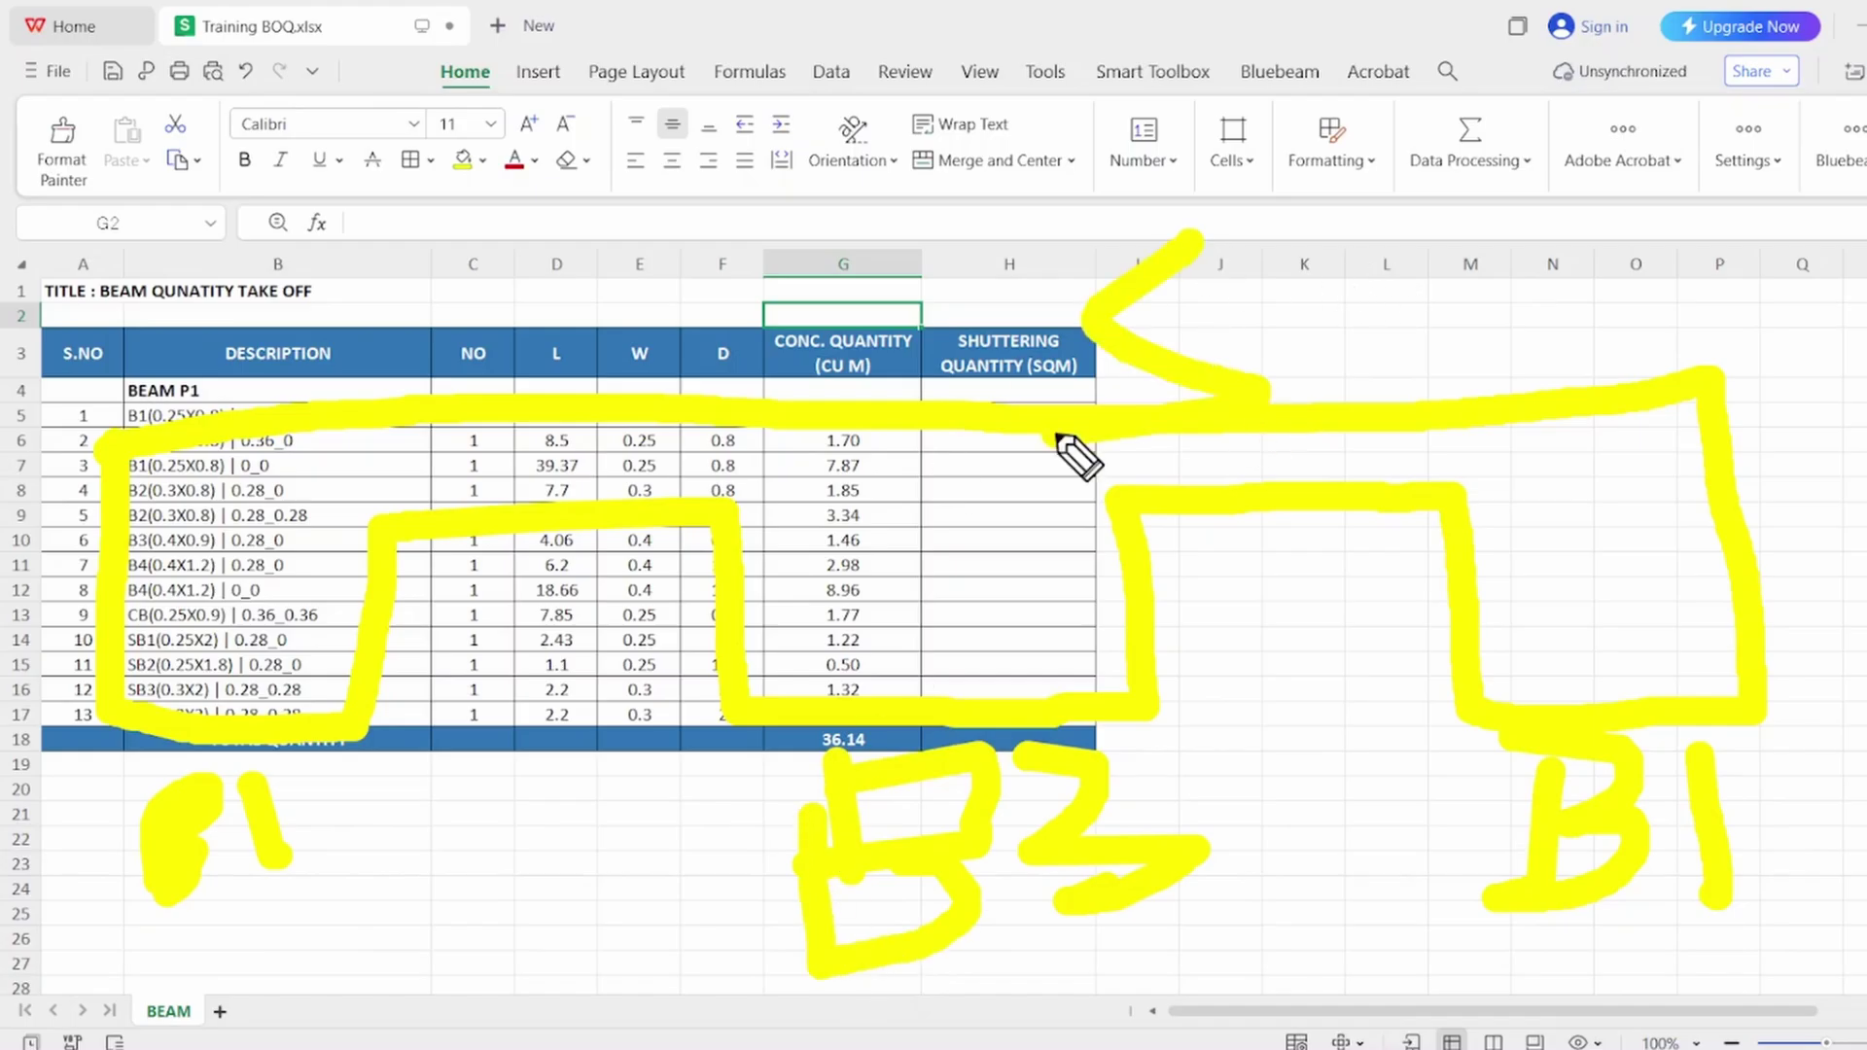
drag(1264, 228, 1305, 352)
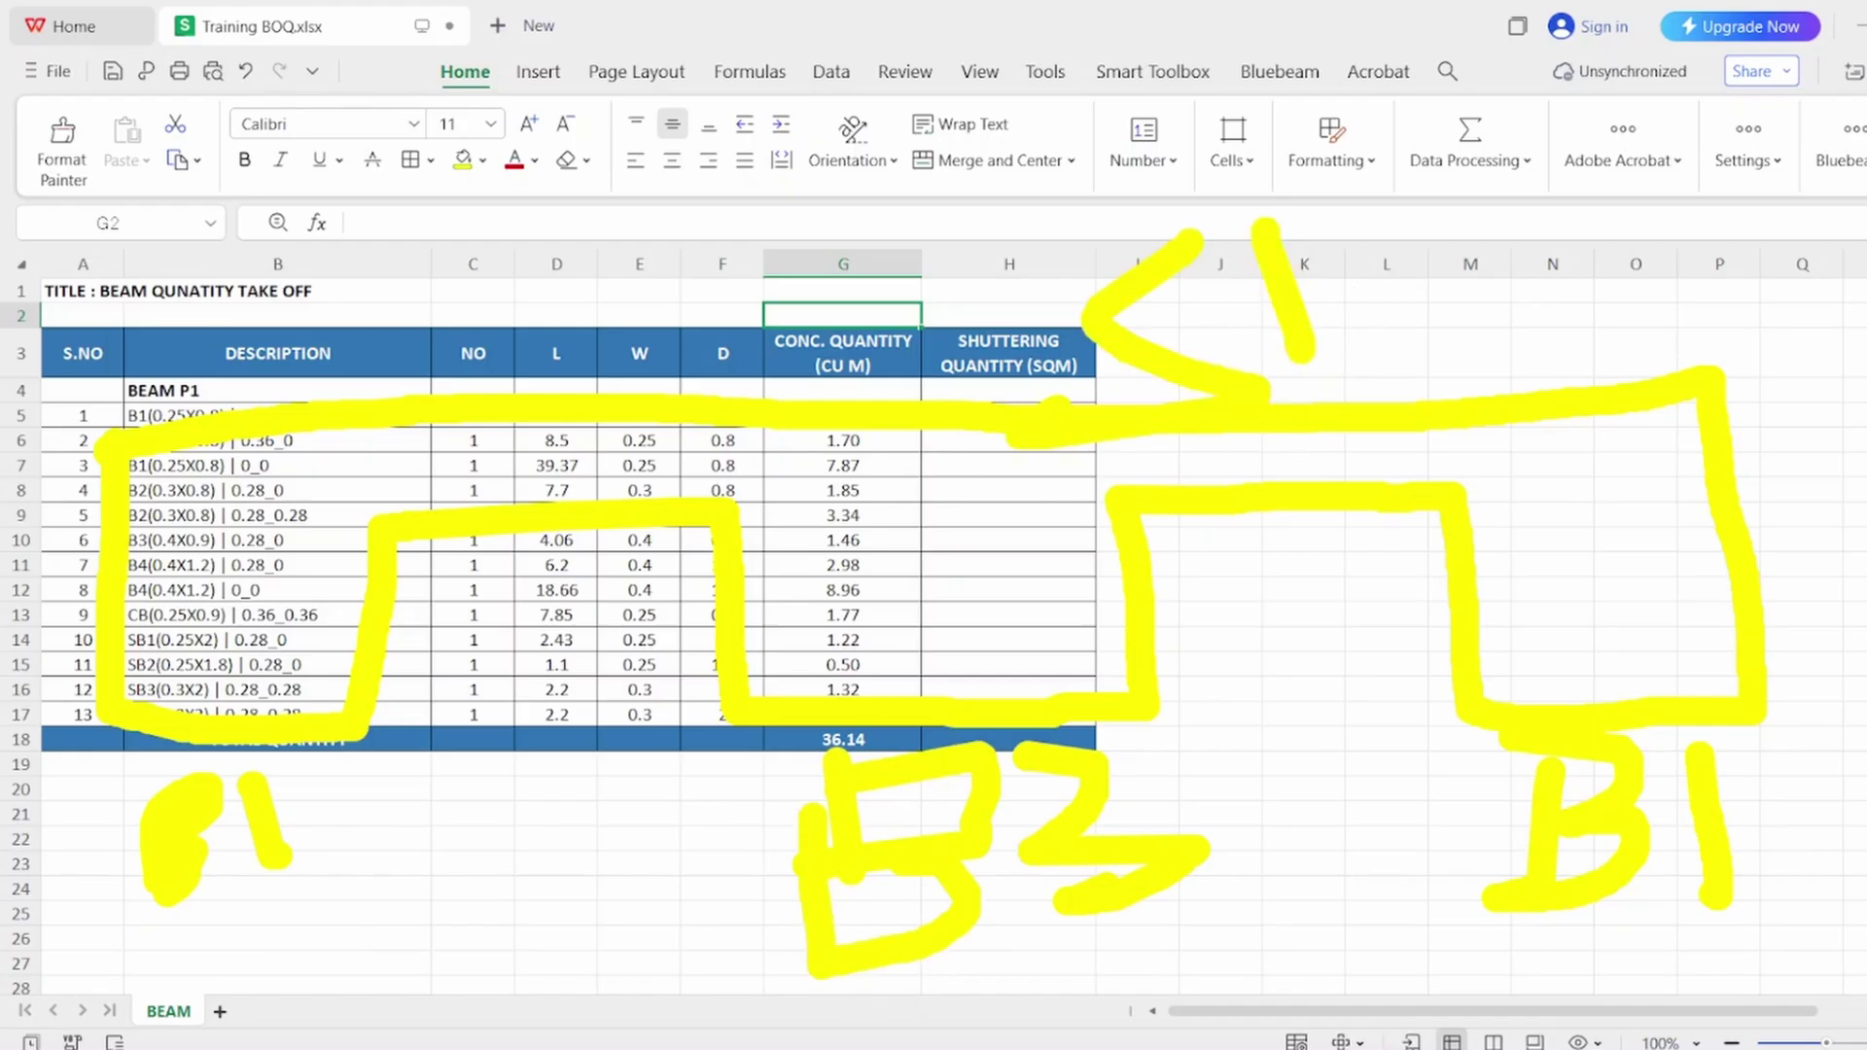
mouse_move(1790, 671)
drag(86, 442, 80, 739)
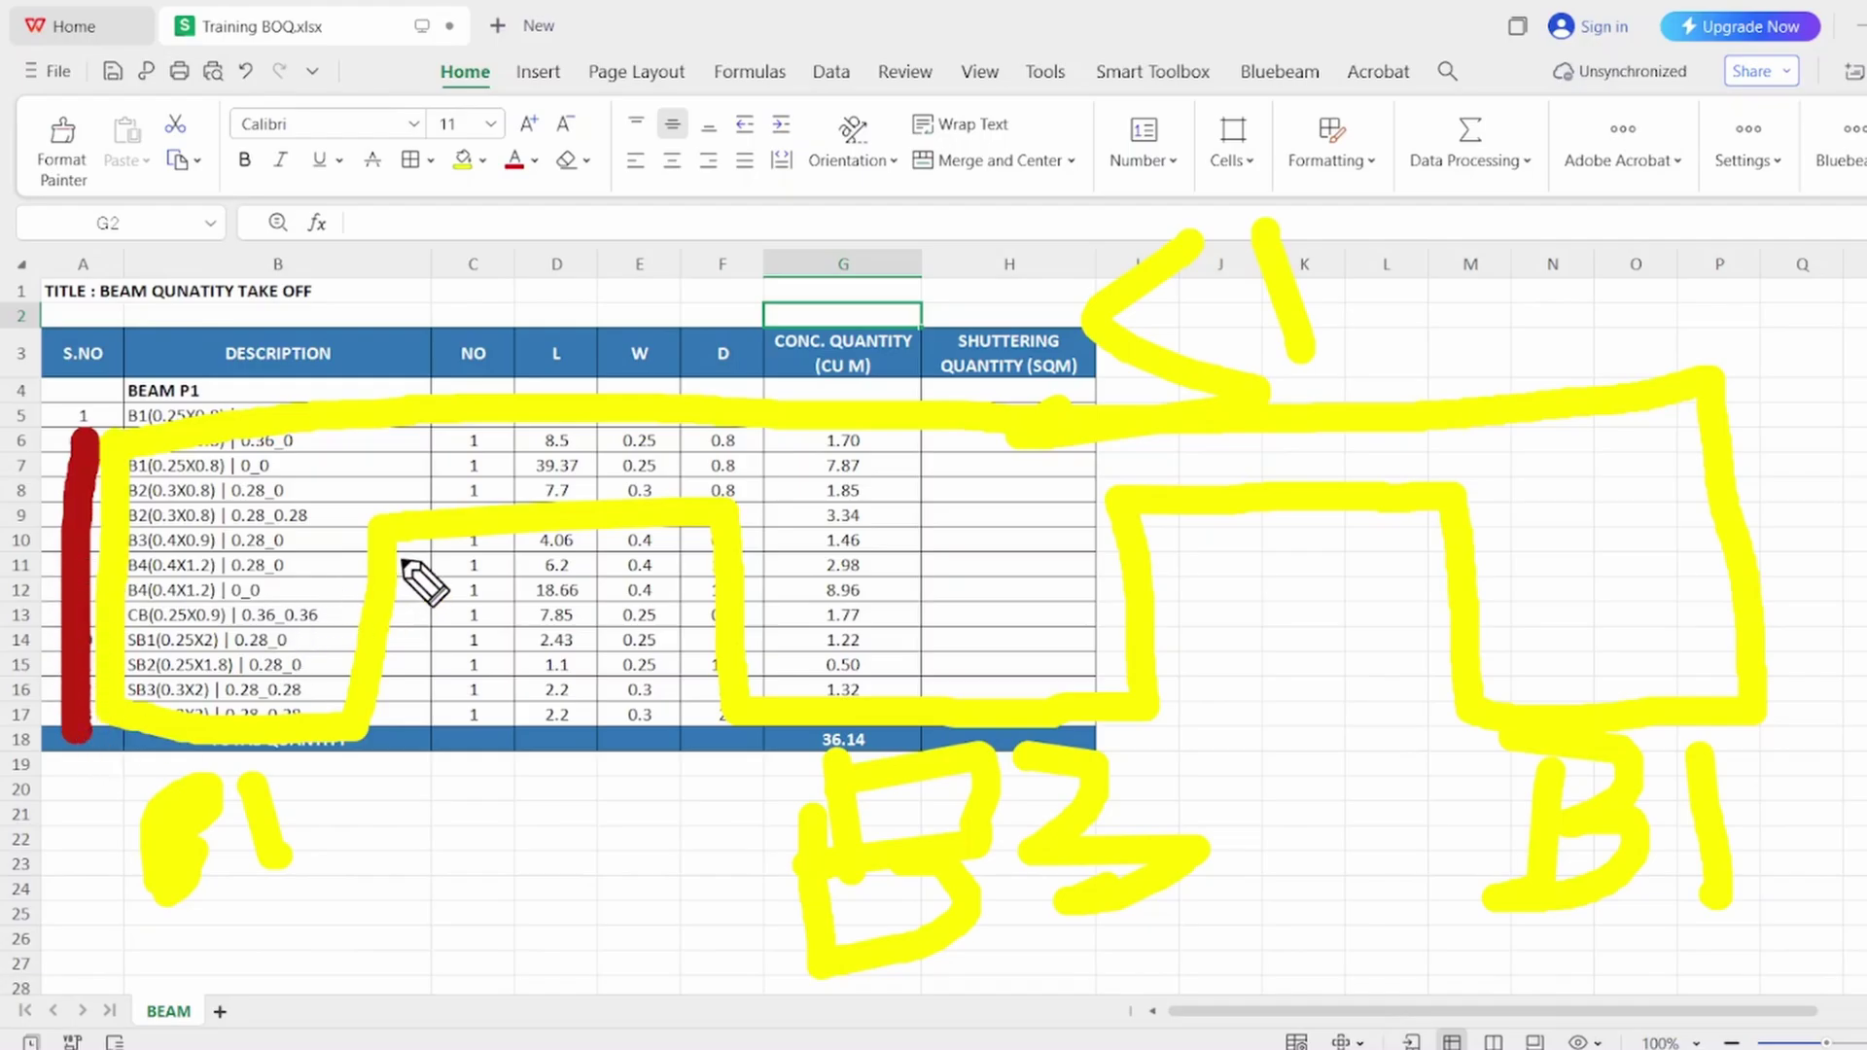
mouse_move(410, 545)
mouse_down()
mouse_move(404, 737)
mouse_move(300, 768)
mouse_move(62, 761)
mouse_up()
mouse_move(689, 533)
mouse_down()
mouse_move(693, 739)
mouse_move(1167, 747)
mouse_move(1164, 520)
mouse_up()
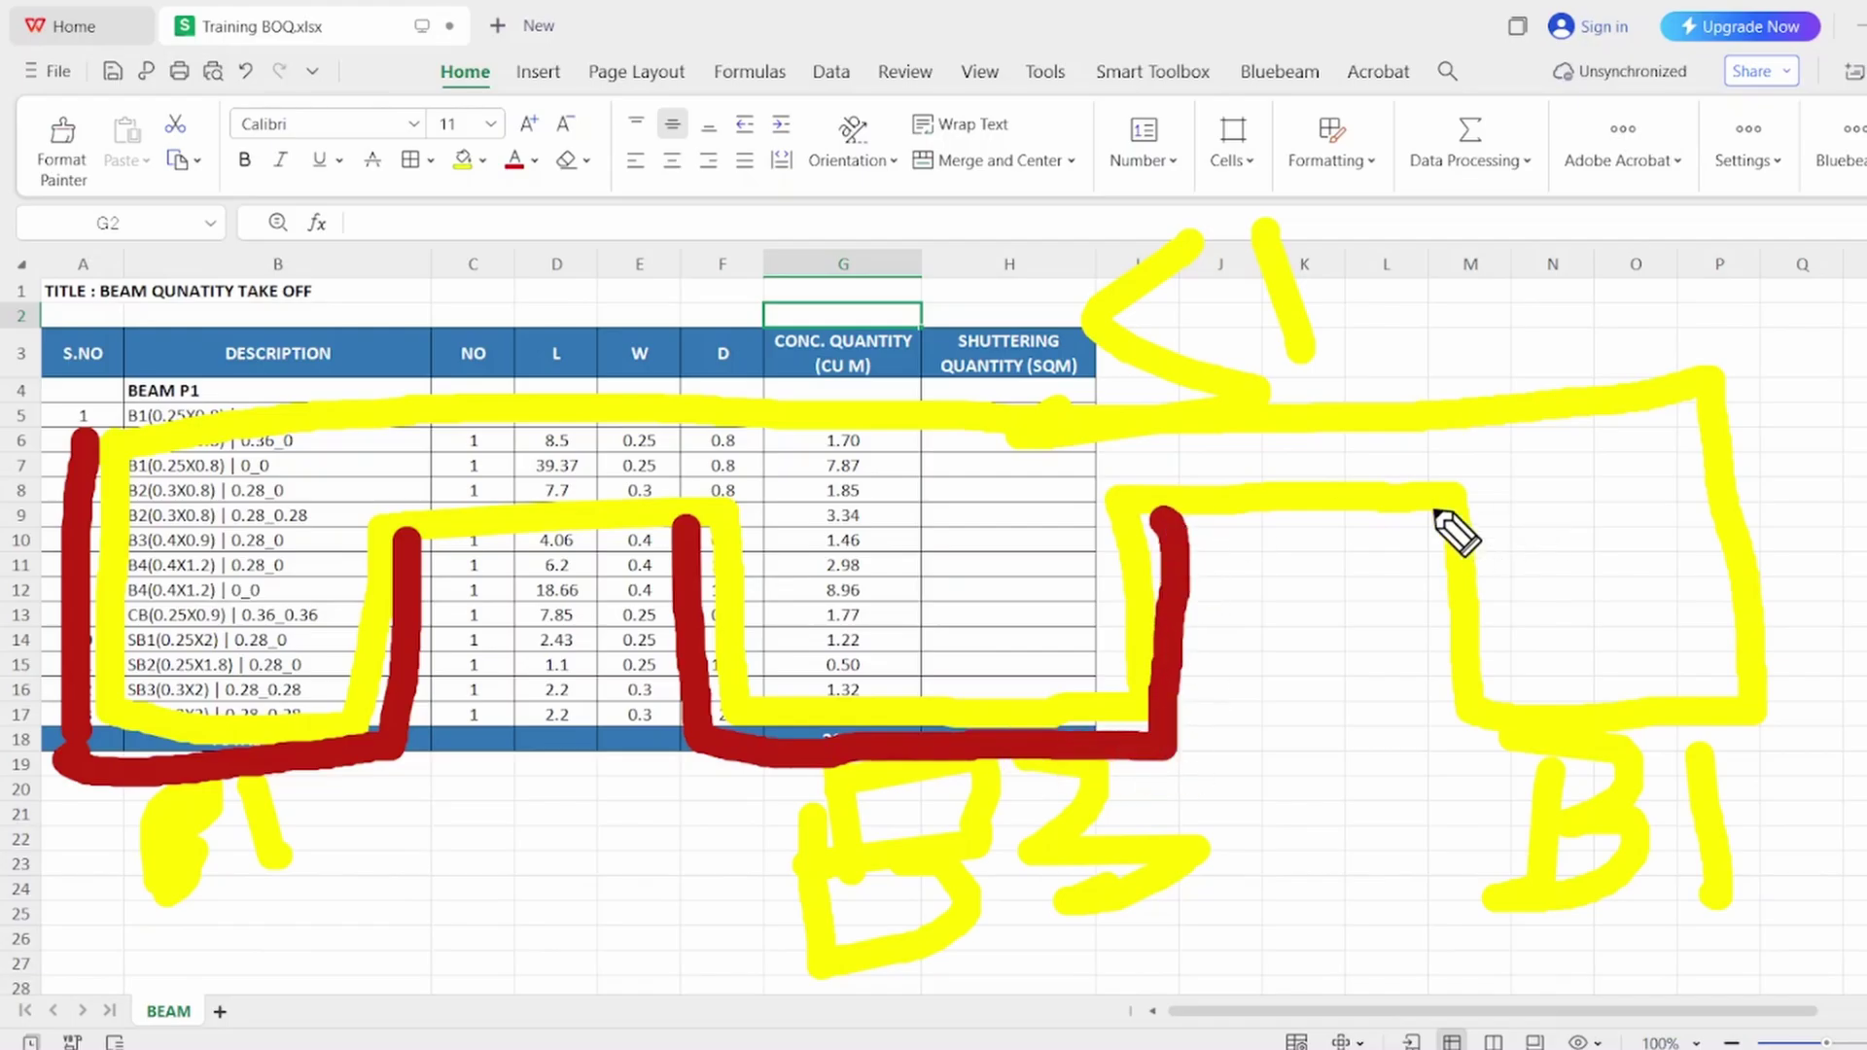
mouse_move(1434, 508)
mouse_down()
mouse_move(1433, 738)
mouse_move(1709, 742)
mouse_move(1771, 709)
mouse_move(1736, 389)
mouse_up()
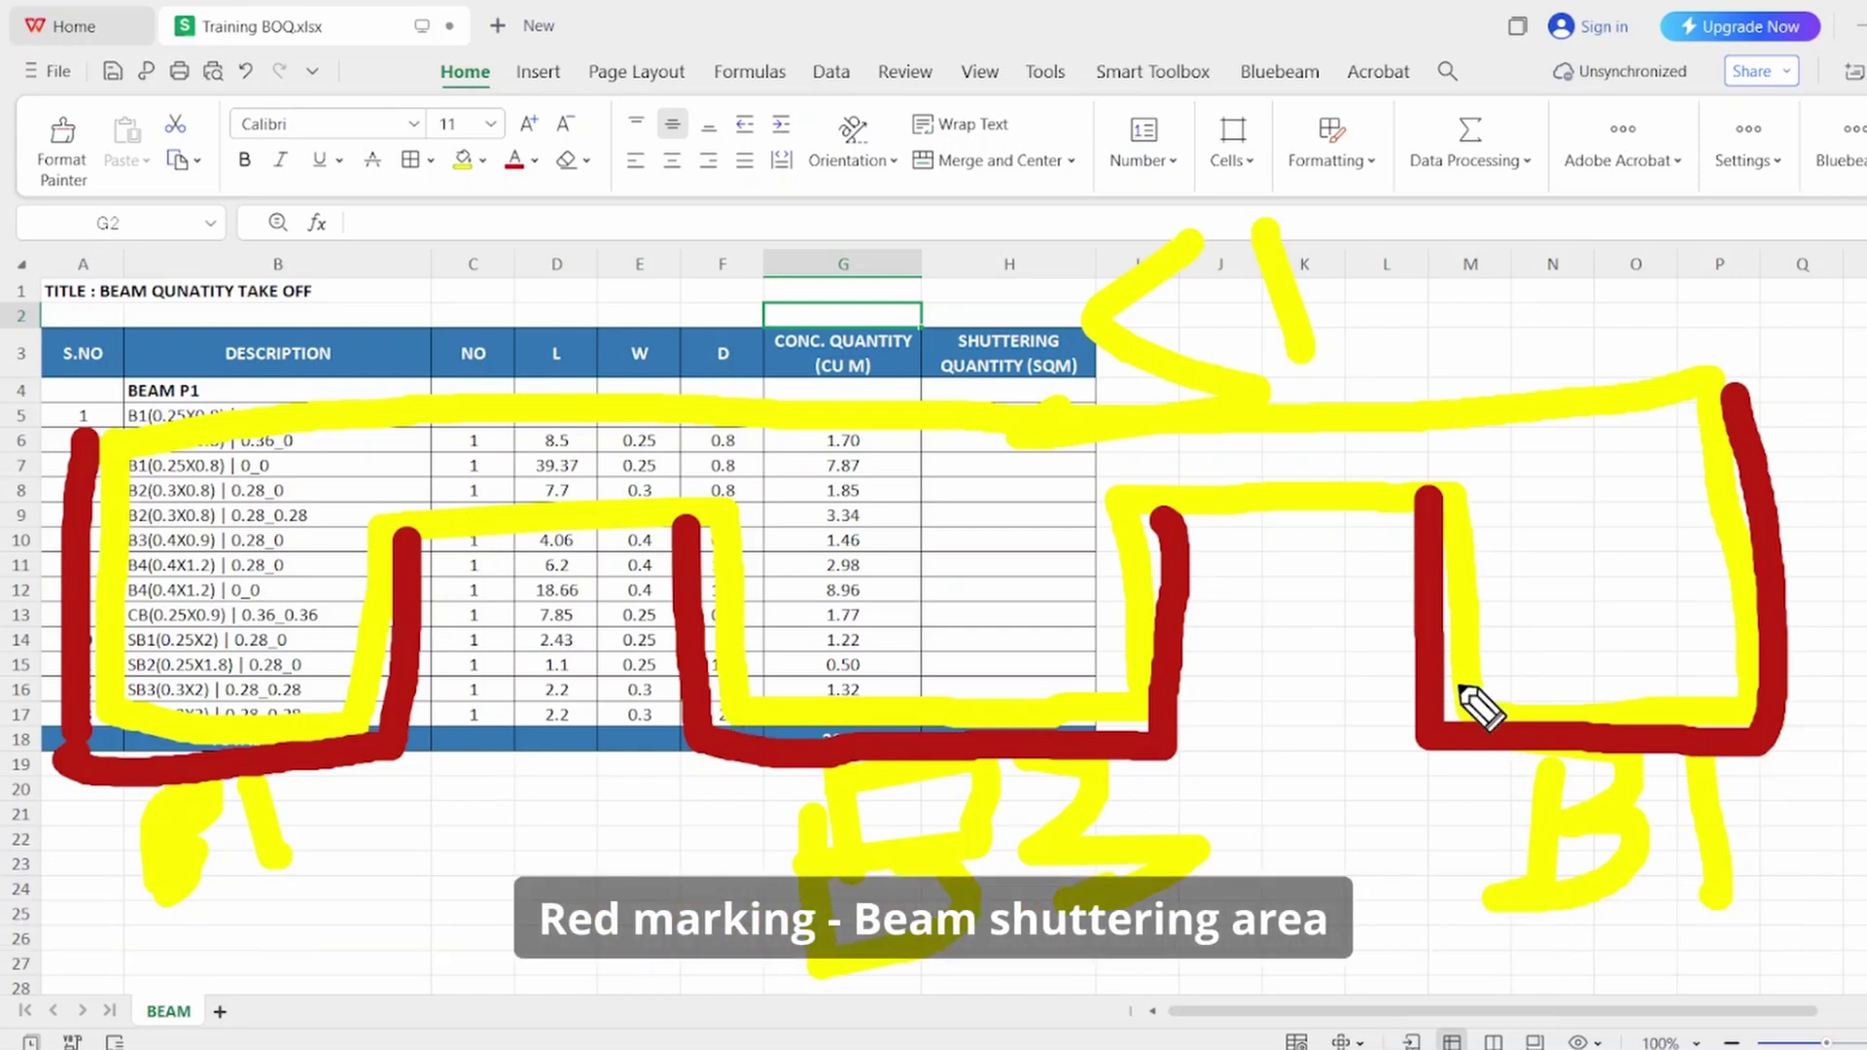
click(1866, 813)
click(1860, 767)
mouse_move(654, 413)
mouse_down()
mouse_move(724, 476)
mouse_move(659, 476)
mouse_up()
mouse_move(1089, 423)
mouse_down()
mouse_move(1154, 469)
mouse_move(1089, 468)
mouse_up()
mouse_move(1372, 425)
mouse_down()
mouse_move(1440, 456)
mouse_move(1385, 457)
mouse_up()
drag(335, 428, 420, 491)
click(392, 391)
drag(393, 391, 321, 506)
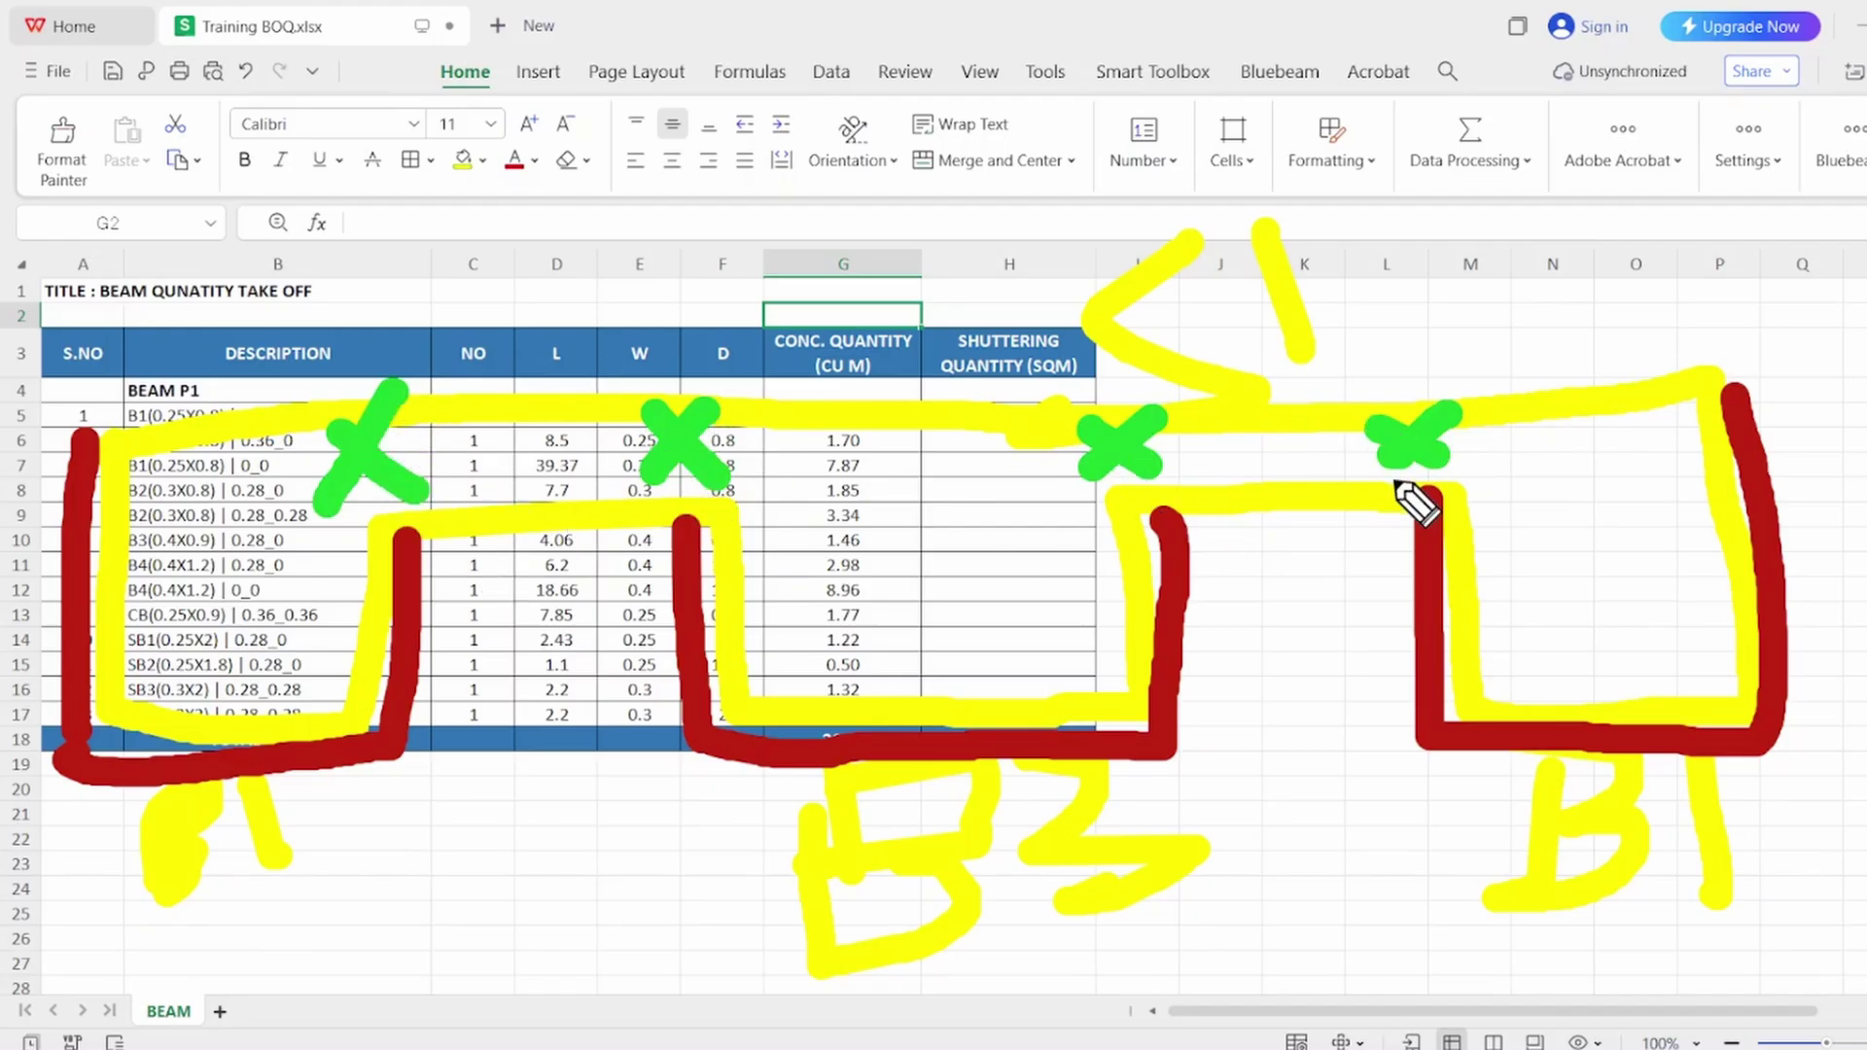
mouse_move(376, 241)
mouse_down()
mouse_move(338, 314)
mouse_move(417, 337)
mouse_up()
mouse_move(125, 154)
mouse_down()
mouse_move(195, 209)
mouse_move(126, 146)
mouse_up()
mouse_move(238, 226)
mouse_down()
mouse_move(384, 233)
mouse_move(592, 185)
mouse_move(680, 137)
mouse_move(773, 194)
mouse_move(783, 163)
mouse_up()
mouse_move(645, 282)
mouse_down()
mouse_move(480, 405)
mouse_move(408, 313)
mouse_move(434, 402)
mouse_move(515, 384)
mouse_up()
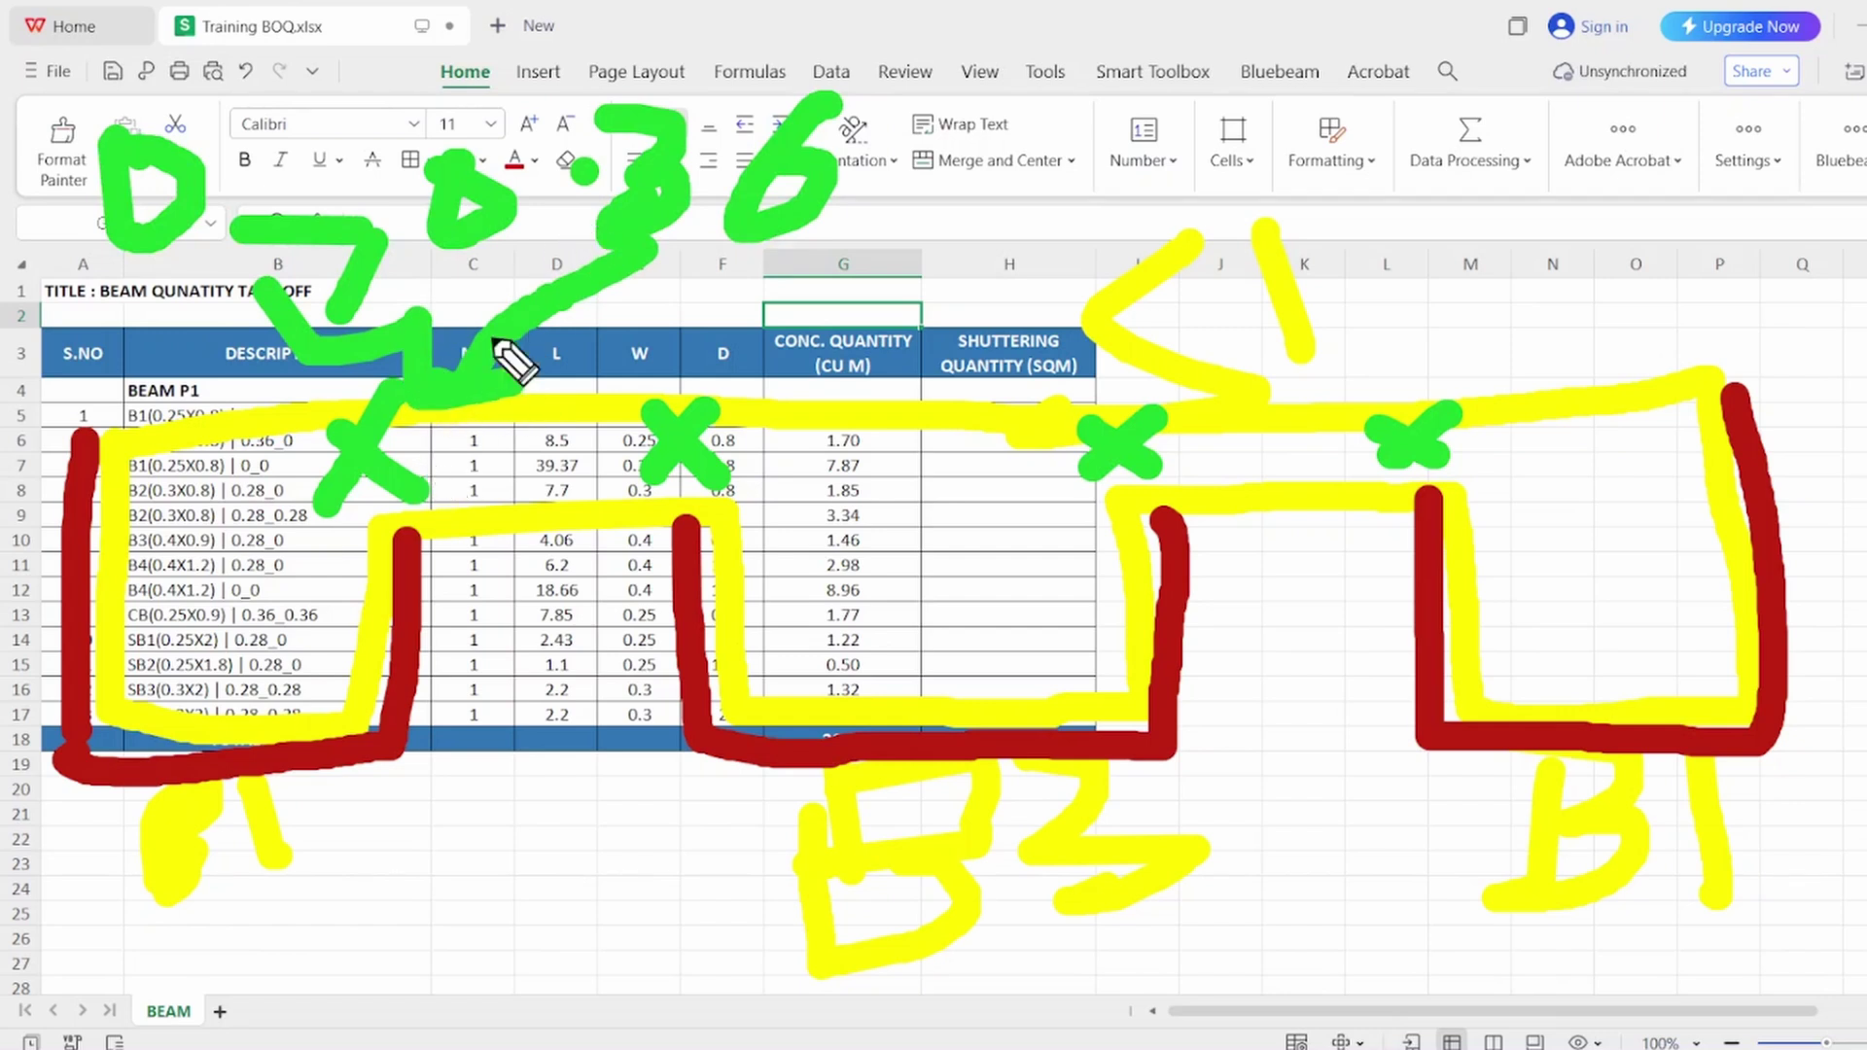
mouse_move(148, 255)
mouse_down()
mouse_move(110, 389)
mouse_move(162, 384)
mouse_up()
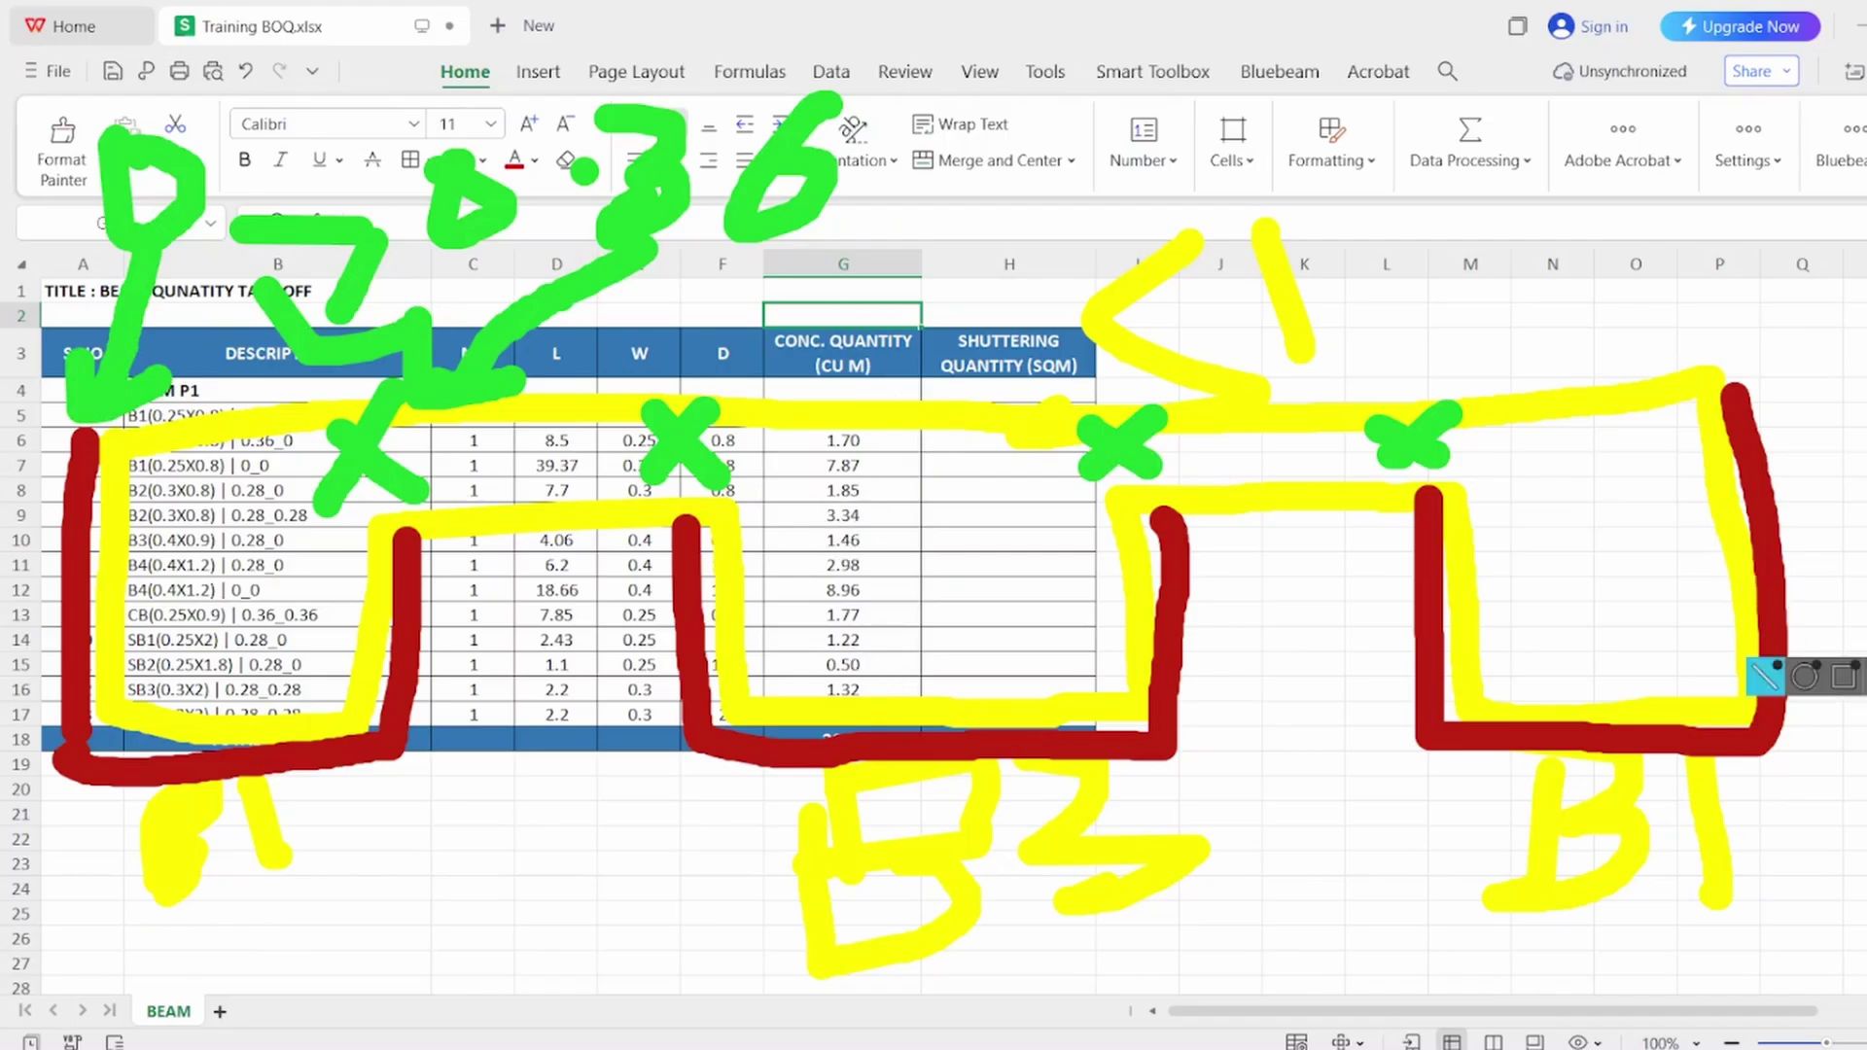
mouse_move(1079, 389)
mouse_down()
mouse_move(550, 257)
mouse_move(442, 255)
mouse_move(475, 350)
mouse_move(449, 236)
mouse_up()
drag(146, 362, 93, 409)
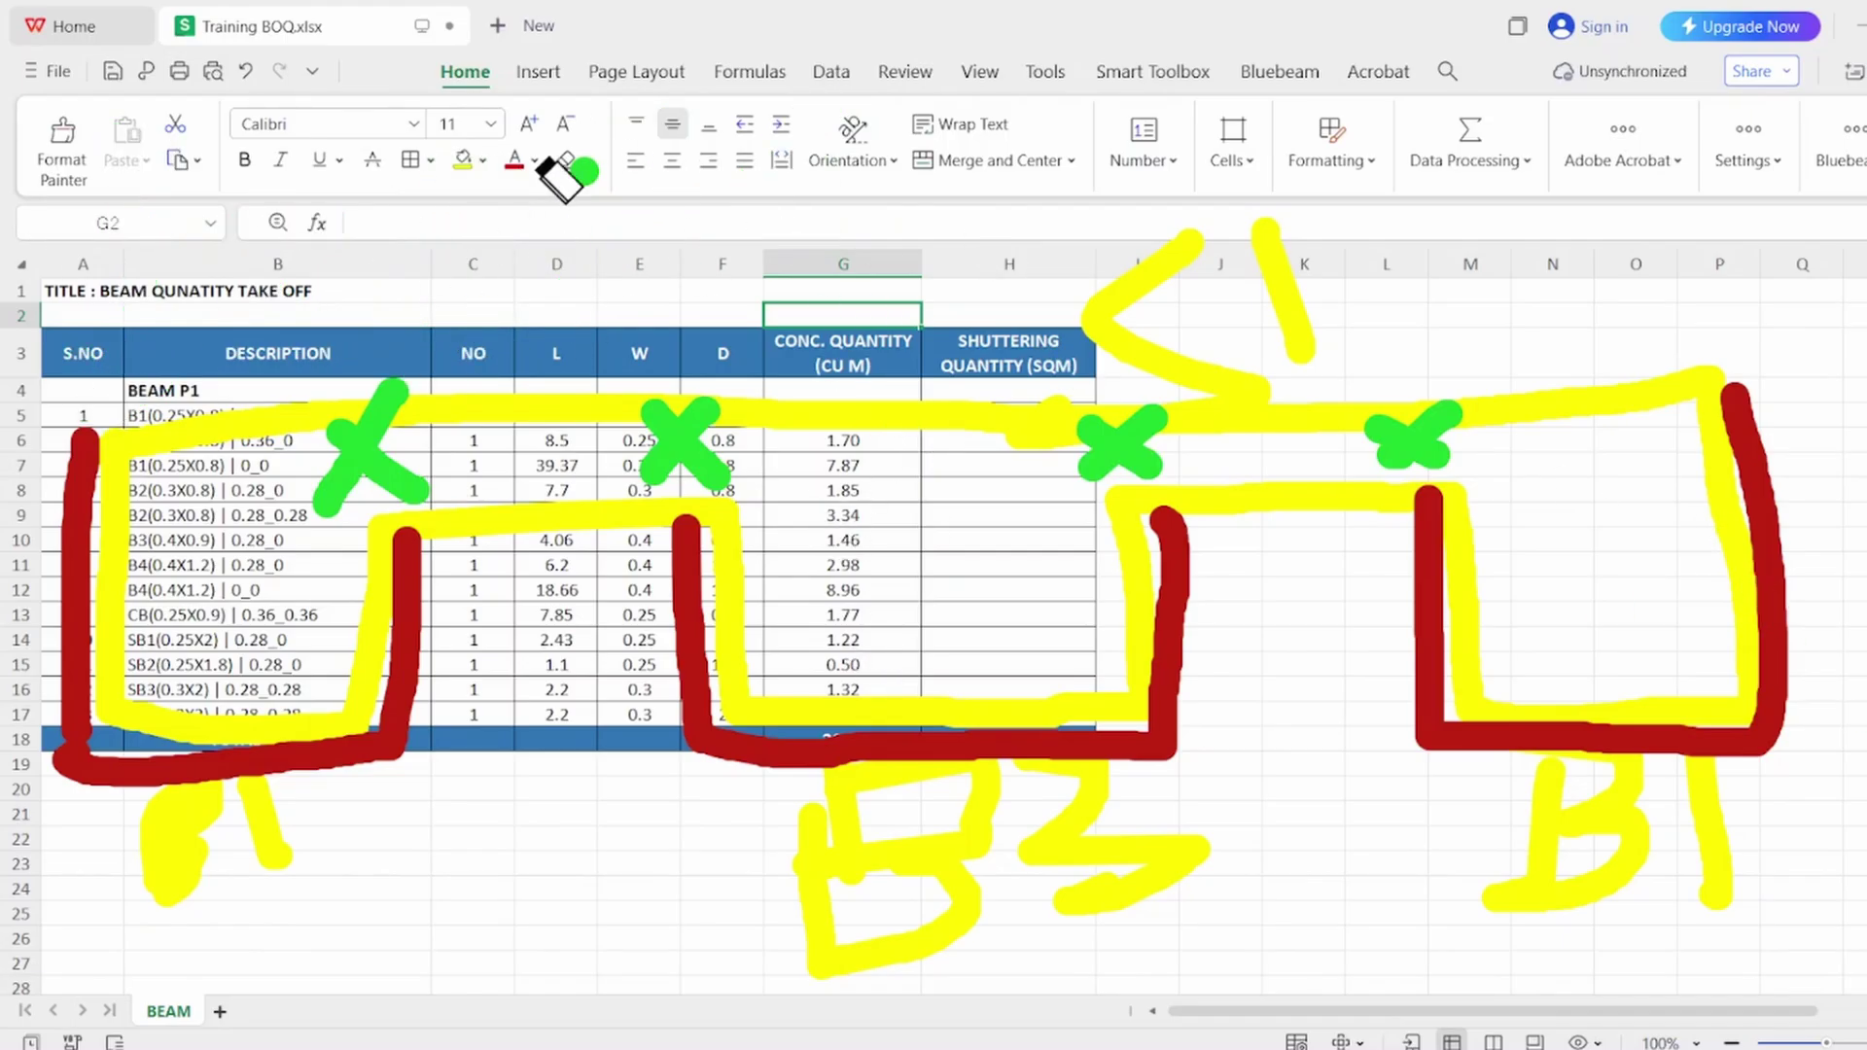
drag(552, 179, 615, 188)
mouse_move(1863, 848)
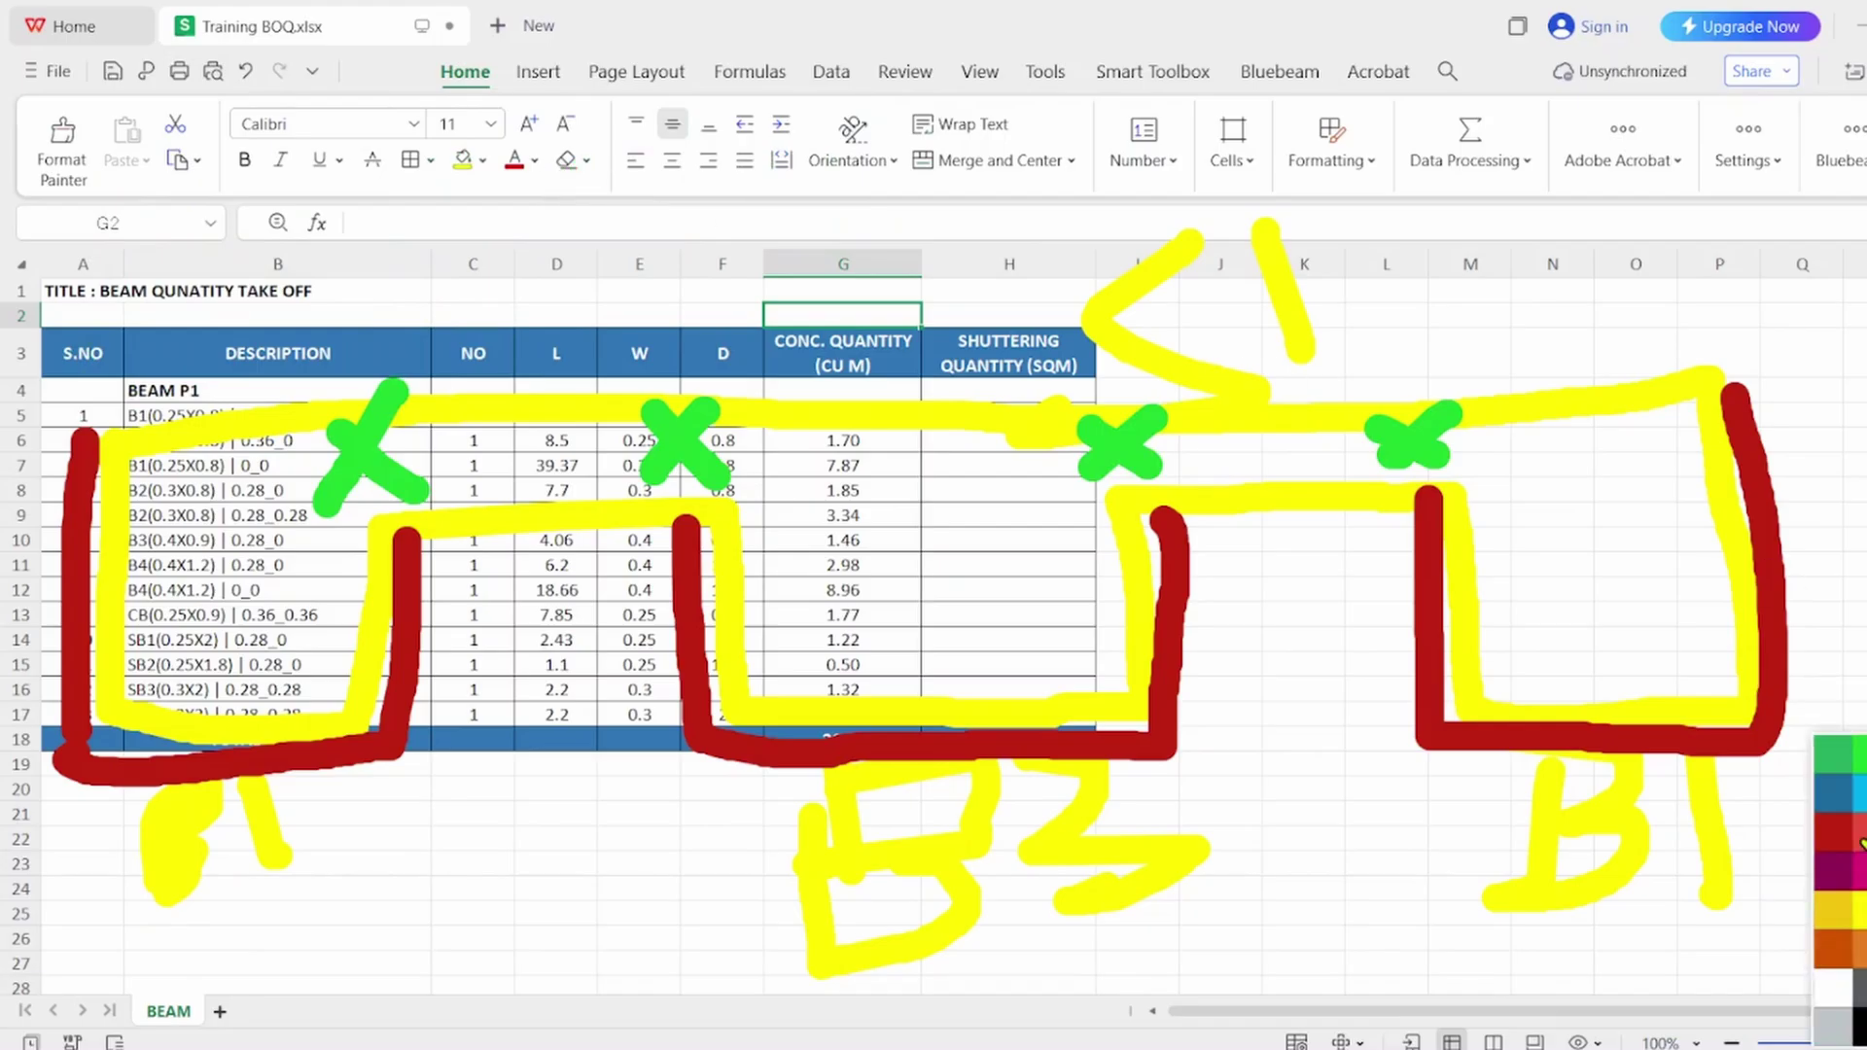
mouse_move(1865, 599)
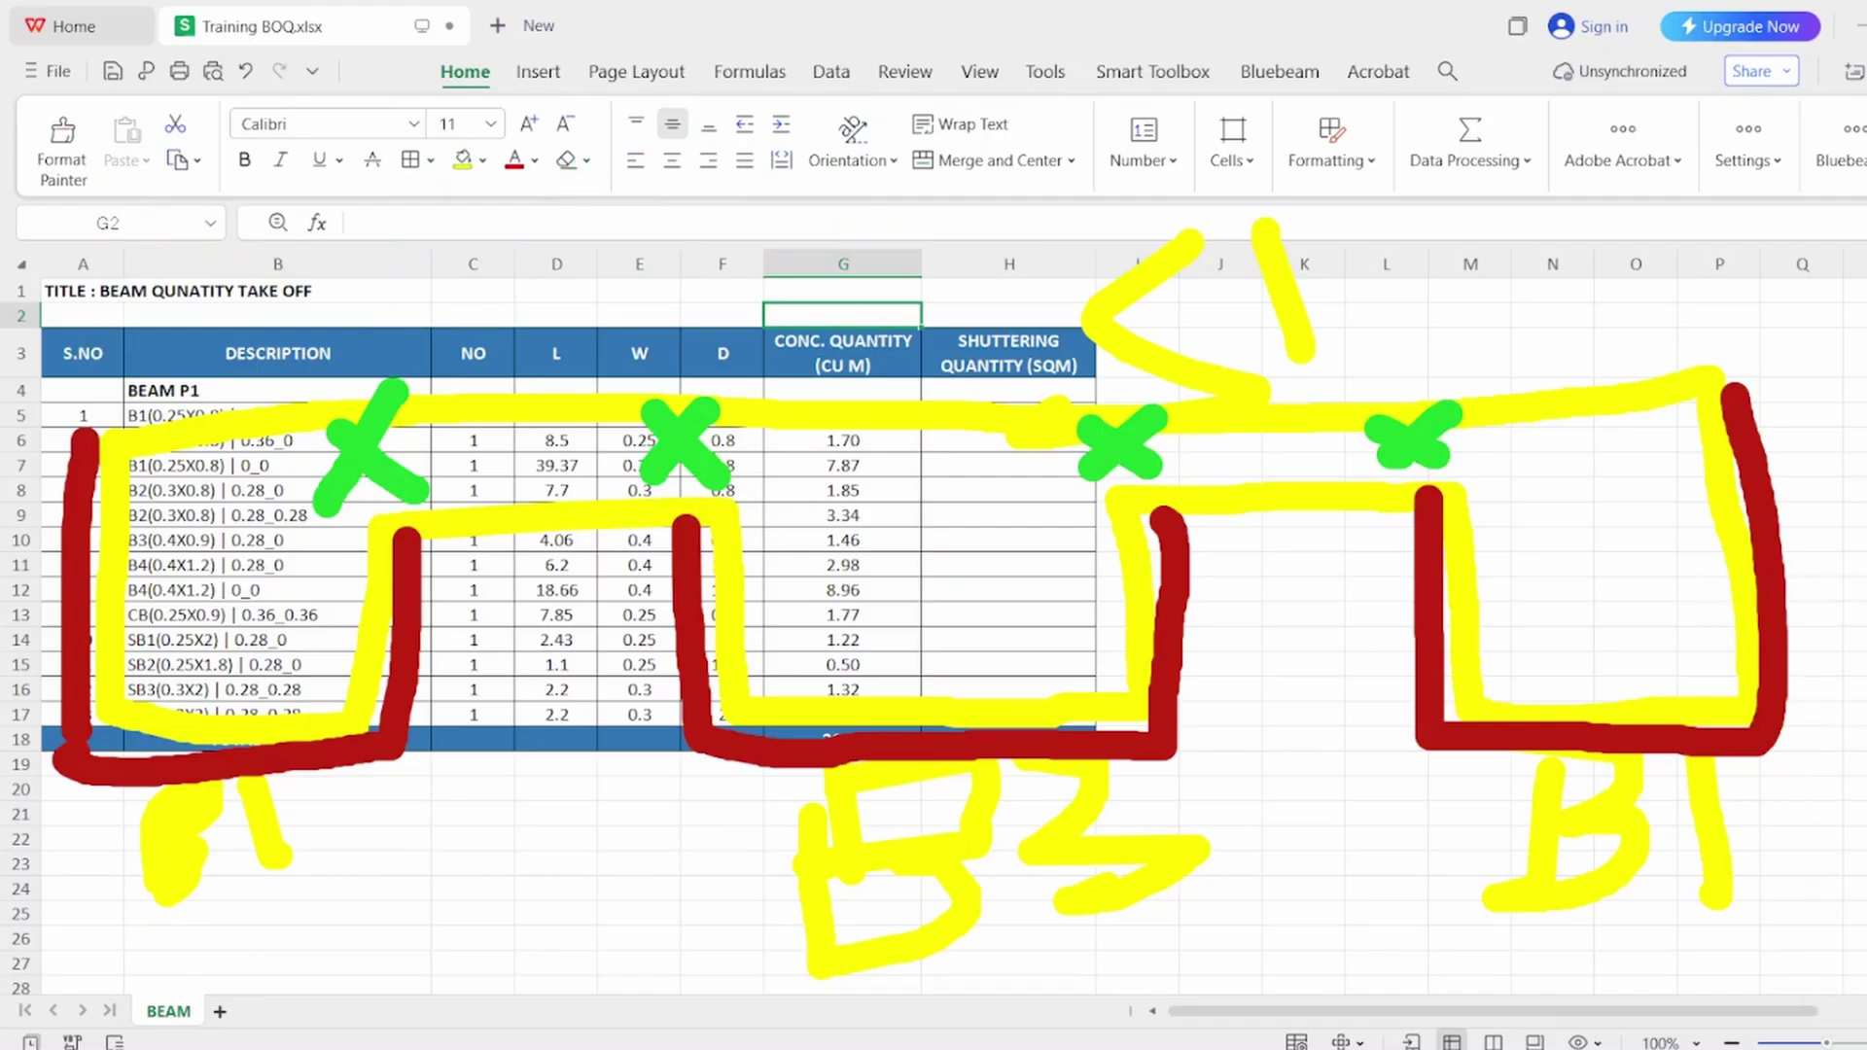
mouse_move(368, 131)
mouse_down()
mouse_move(428, 194)
mouse_move(413, 141)
mouse_move(556, 242)
mouse_up()
click(475, 223)
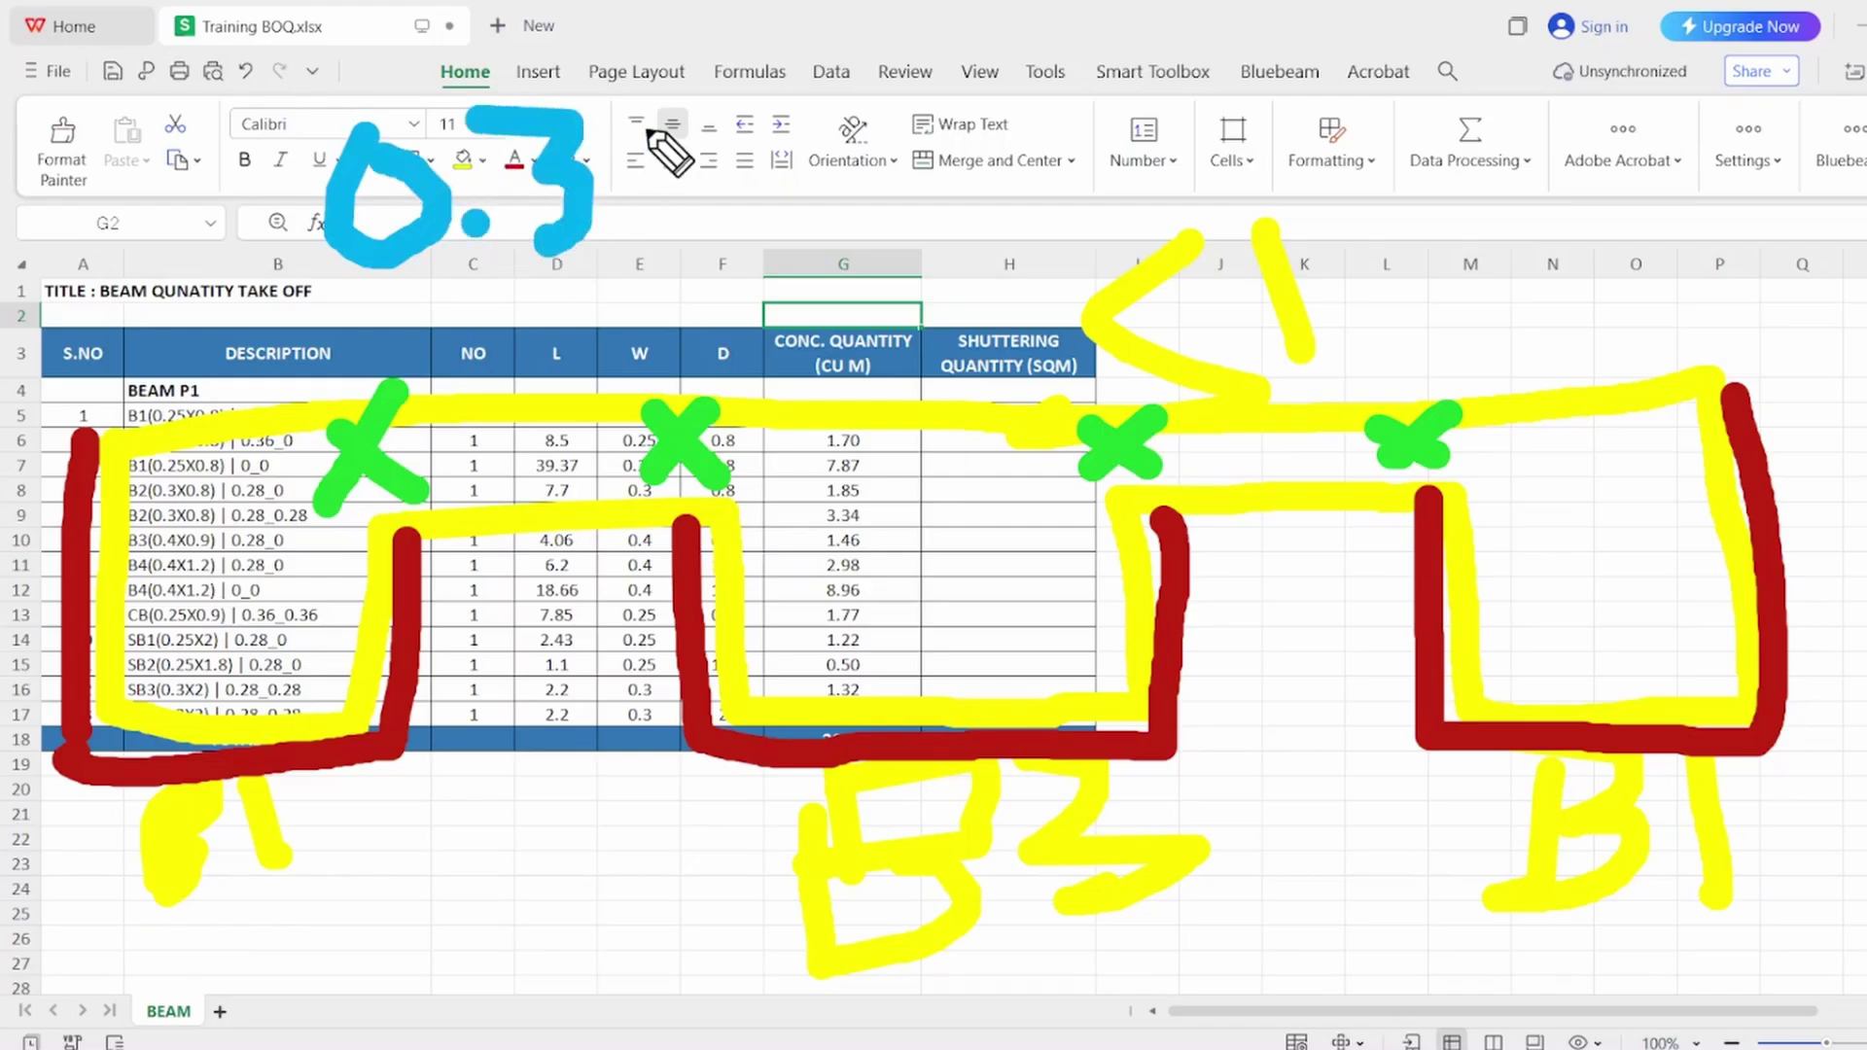
drag(647, 155, 646, 238)
drag(759, 255, 987, 236)
drag(1070, 107, 1073, 127)
click(1229, 144)
mouse_move(1308, 93)
mouse_down()
mouse_move(1400, 170)
mouse_move(1303, 229)
mouse_up()
mouse_move(1546, 67)
mouse_down()
mouse_move(1551, 180)
mouse_move(1529, 161)
mouse_up()
drag(533, 311, 618, 449)
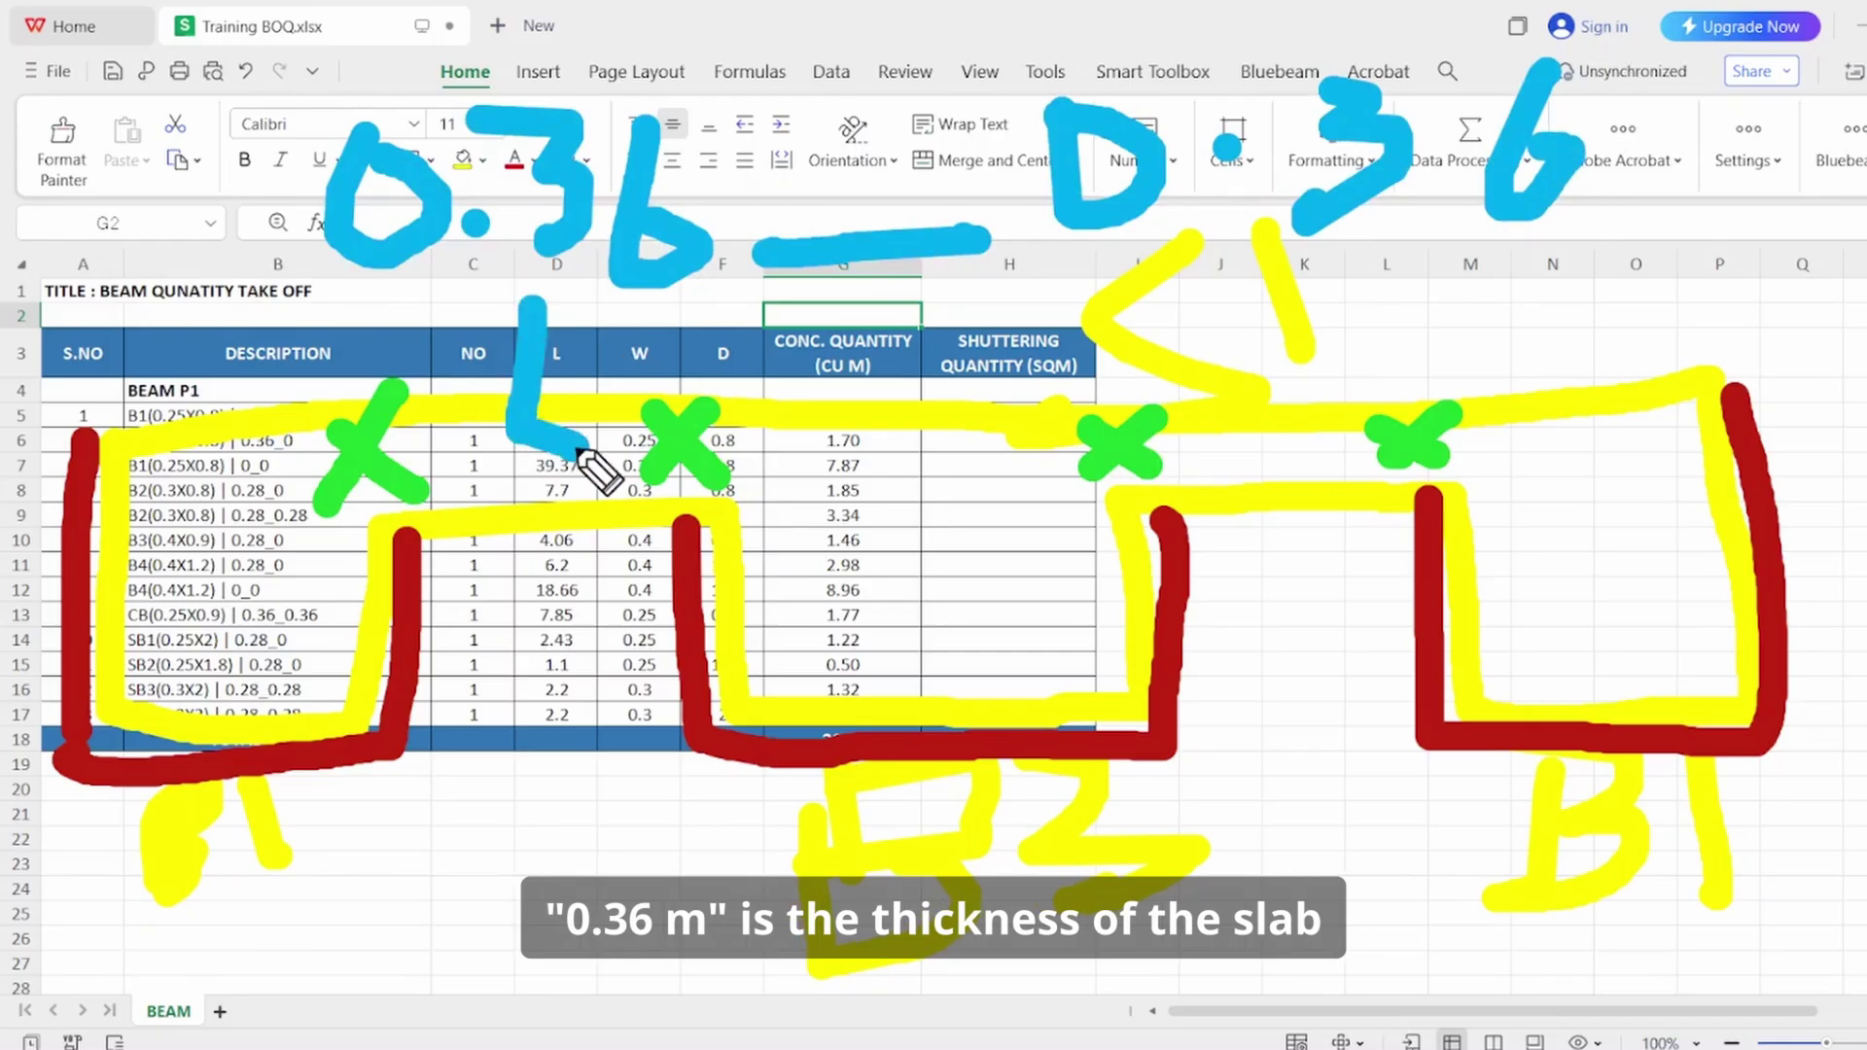
drag(584, 370, 576, 501)
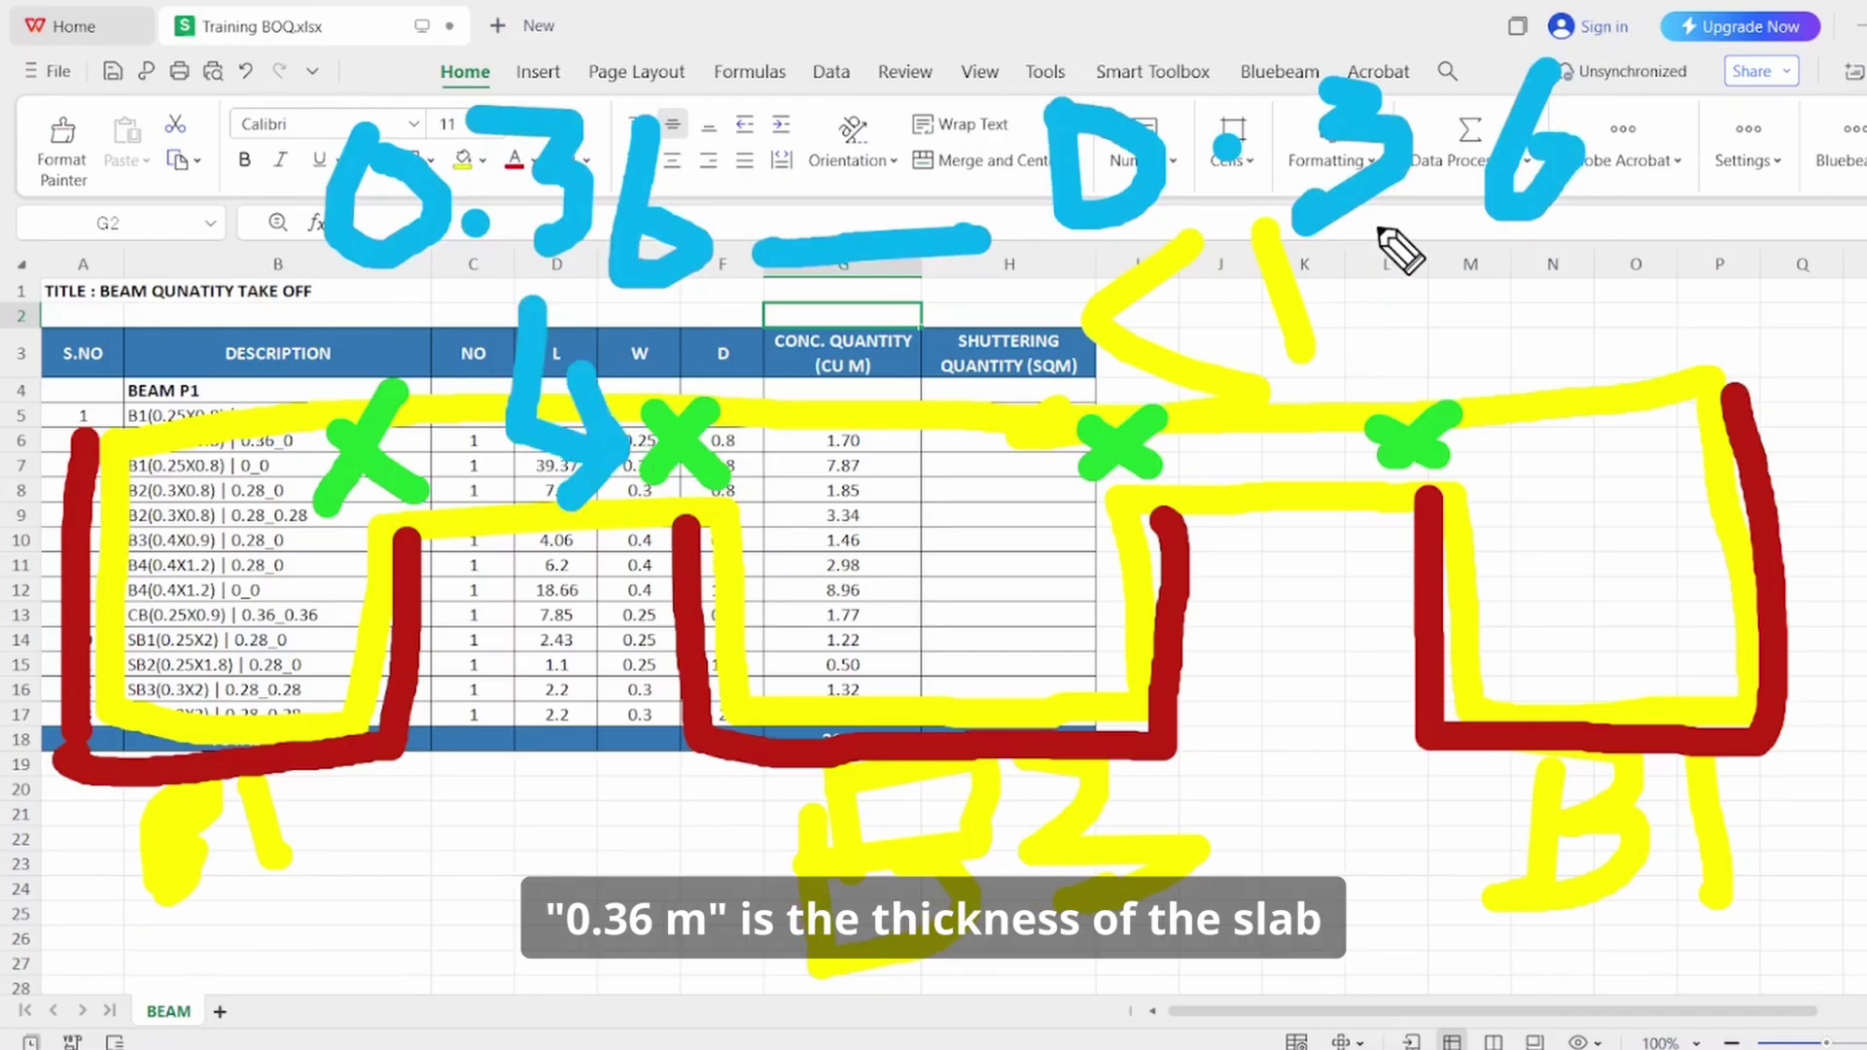
mouse_move(1379, 221)
mouse_down()
mouse_move(1260, 428)
mouse_move(1221, 428)
mouse_up()
mouse_move(1191, 361)
mouse_down()
mouse_move(1162, 435)
mouse_move(1250, 494)
mouse_up()
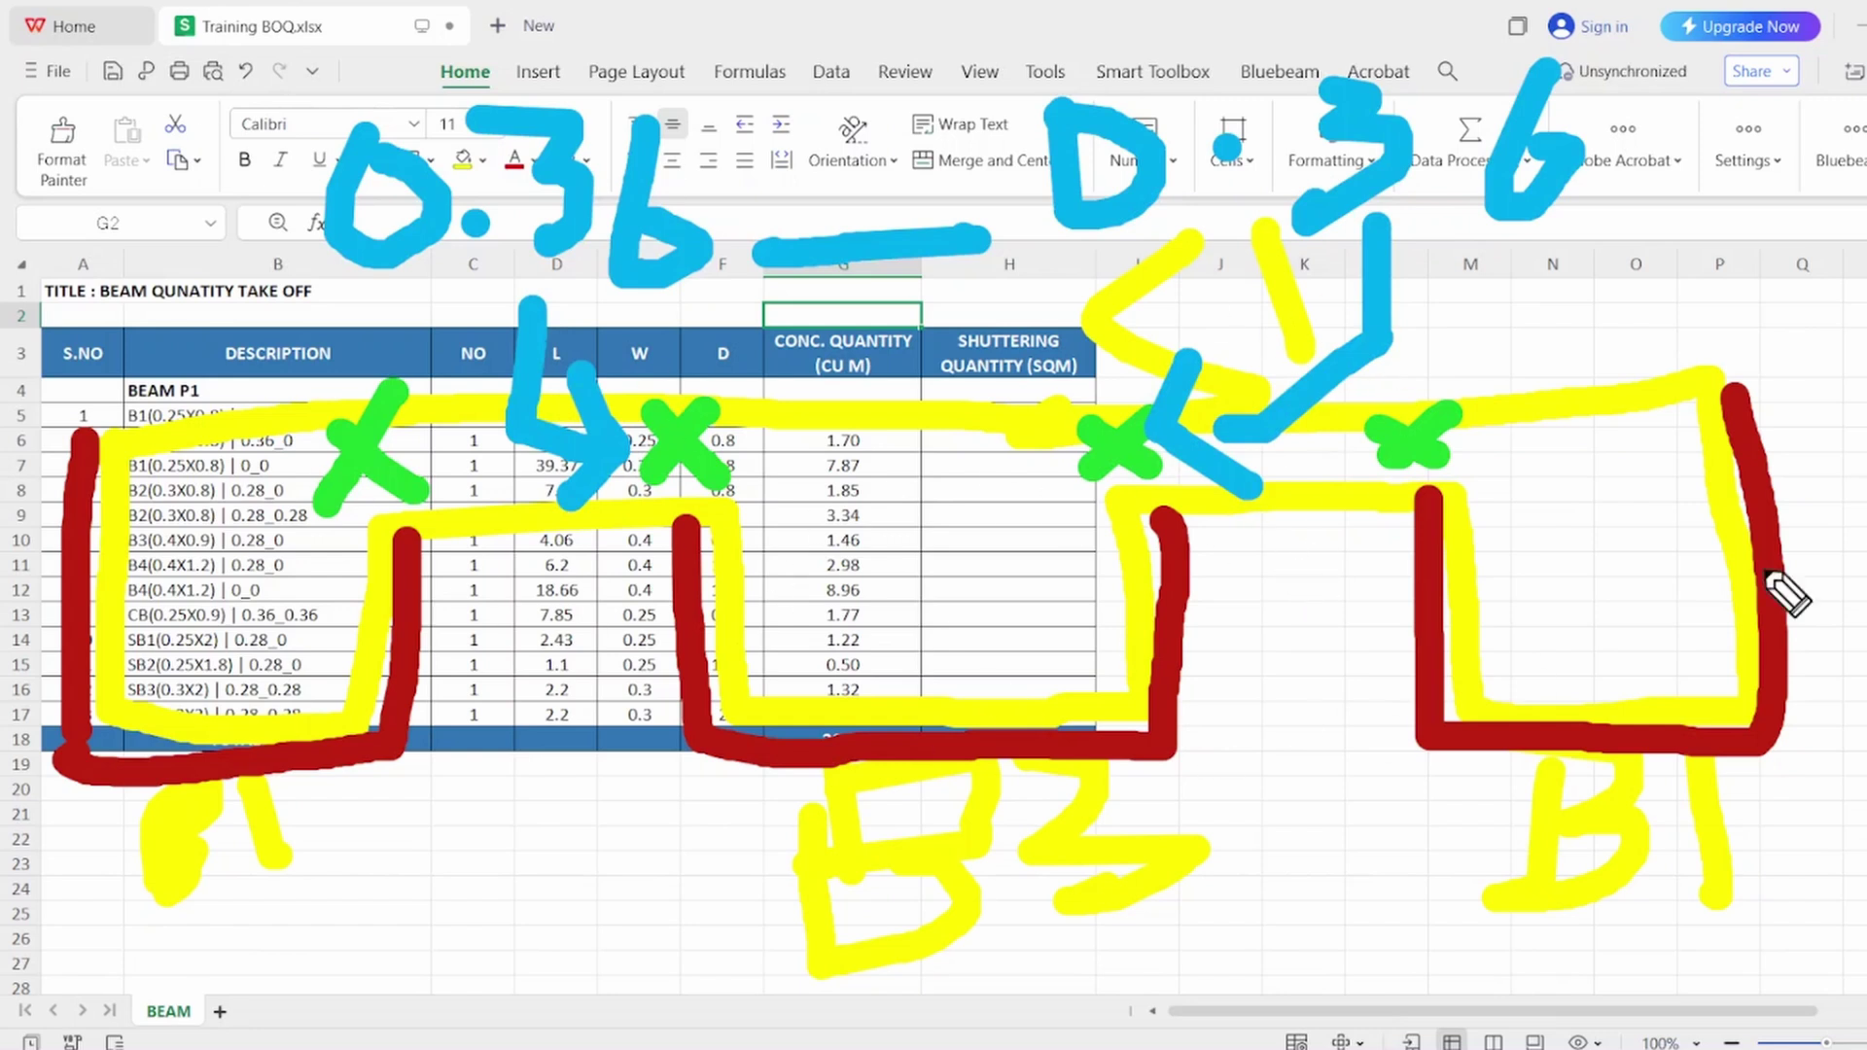
mouse_move(1824, 639)
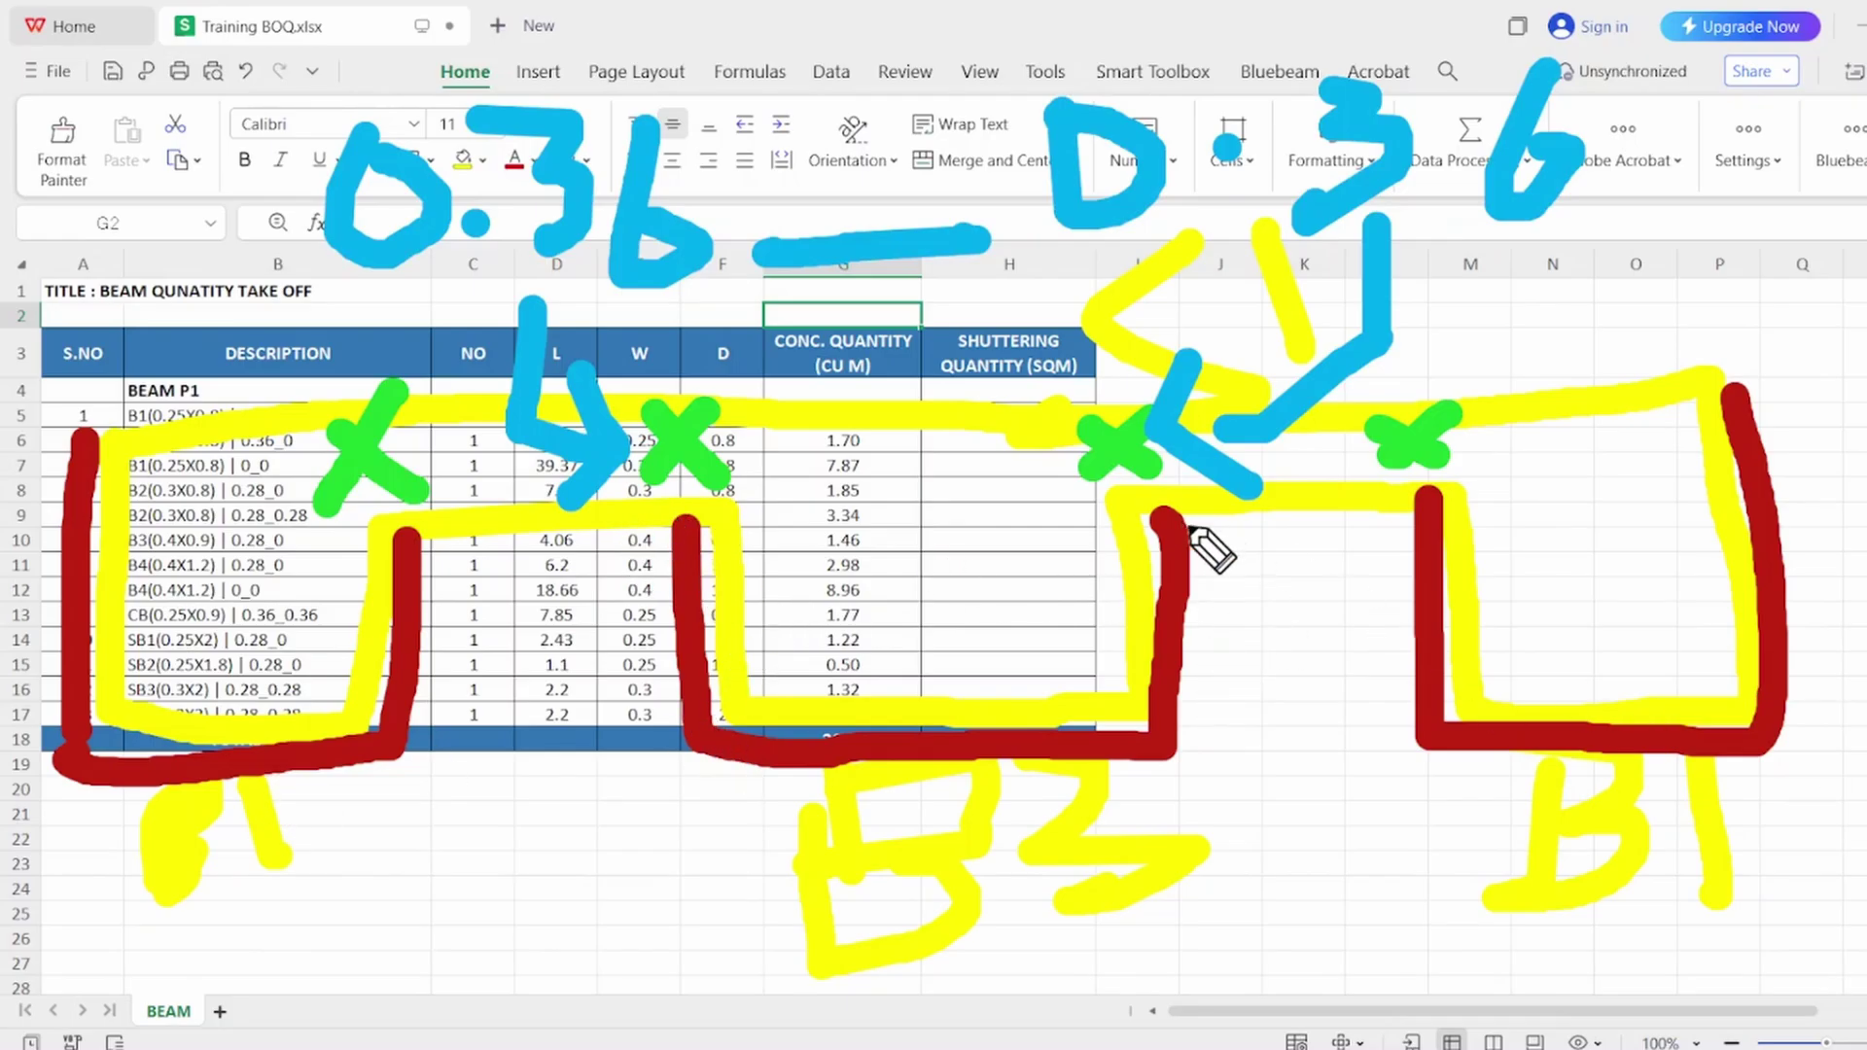
drag(1195, 504, 1216, 754)
drag(661, 510, 686, 710)
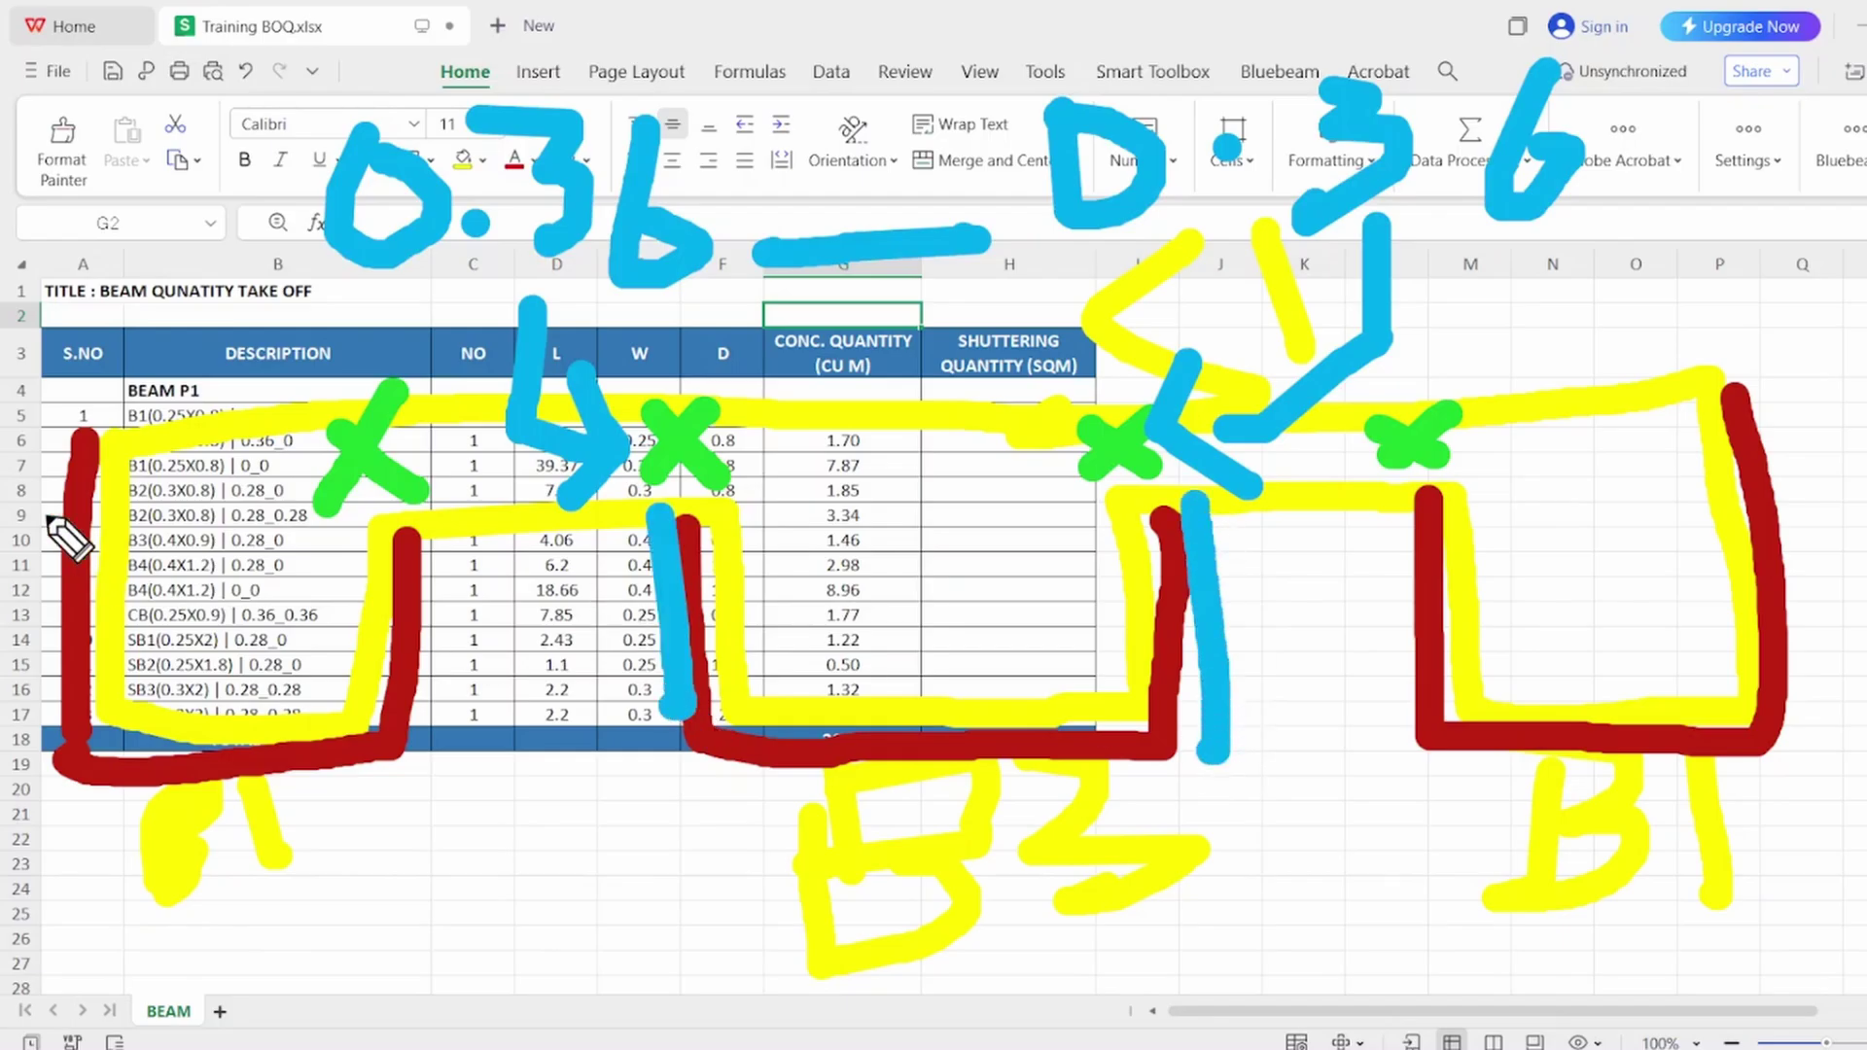
drag(85, 425, 92, 708)
drag(407, 534, 406, 717)
drag(1449, 501, 1434, 725)
drag(1772, 362, 1807, 718)
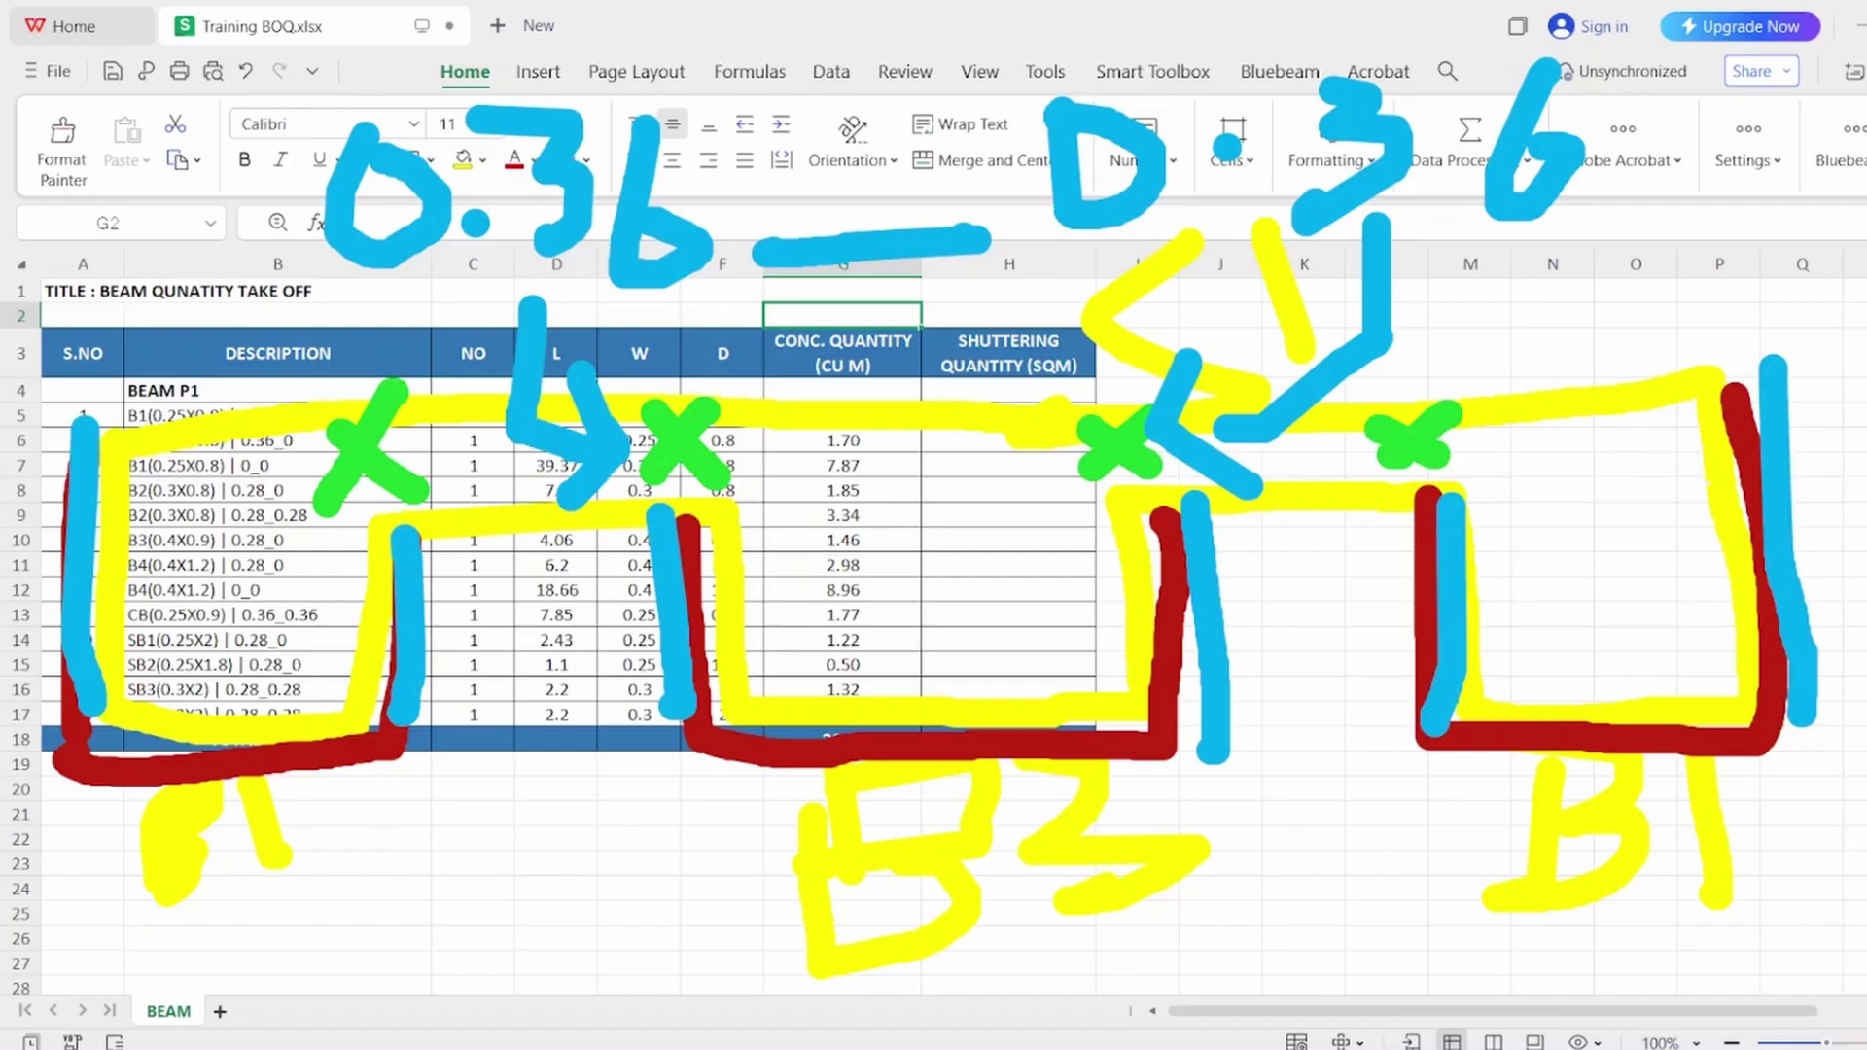
drag(1400, 751, 1743, 747)
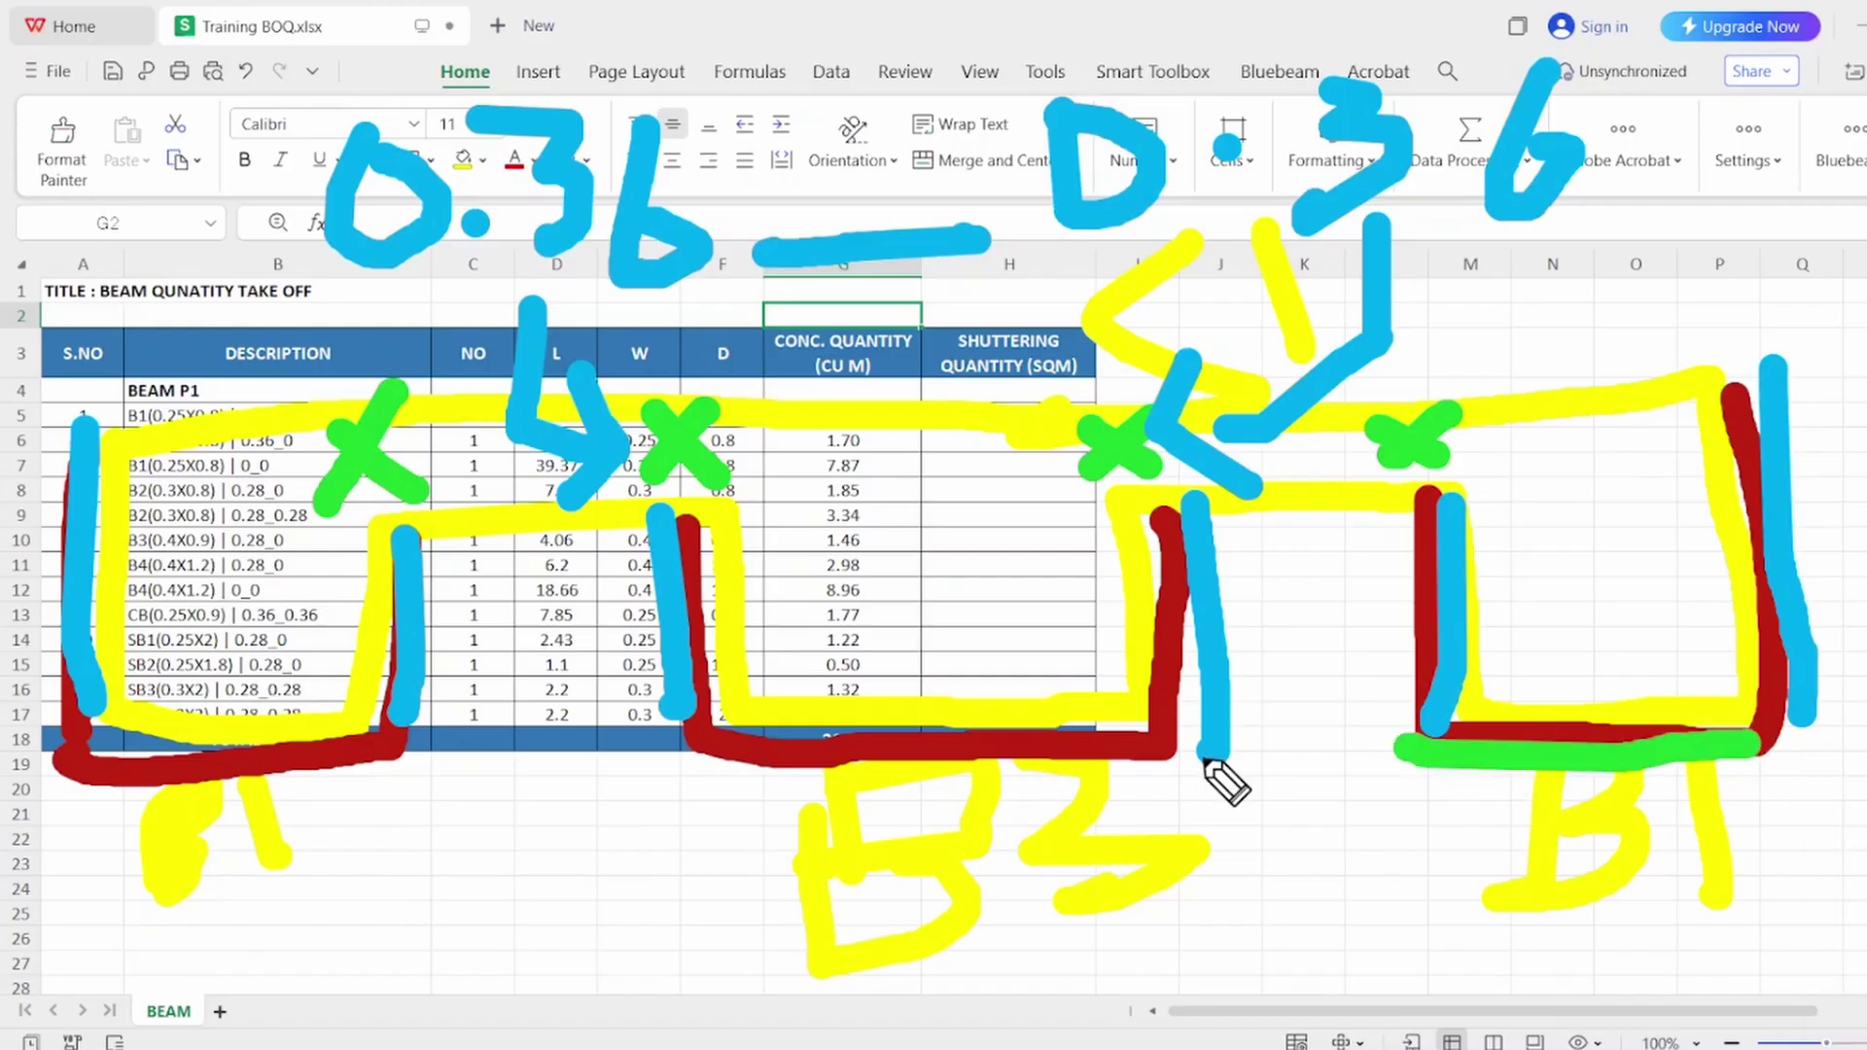
drag(1208, 761, 745, 764)
drag(438, 752, 95, 758)
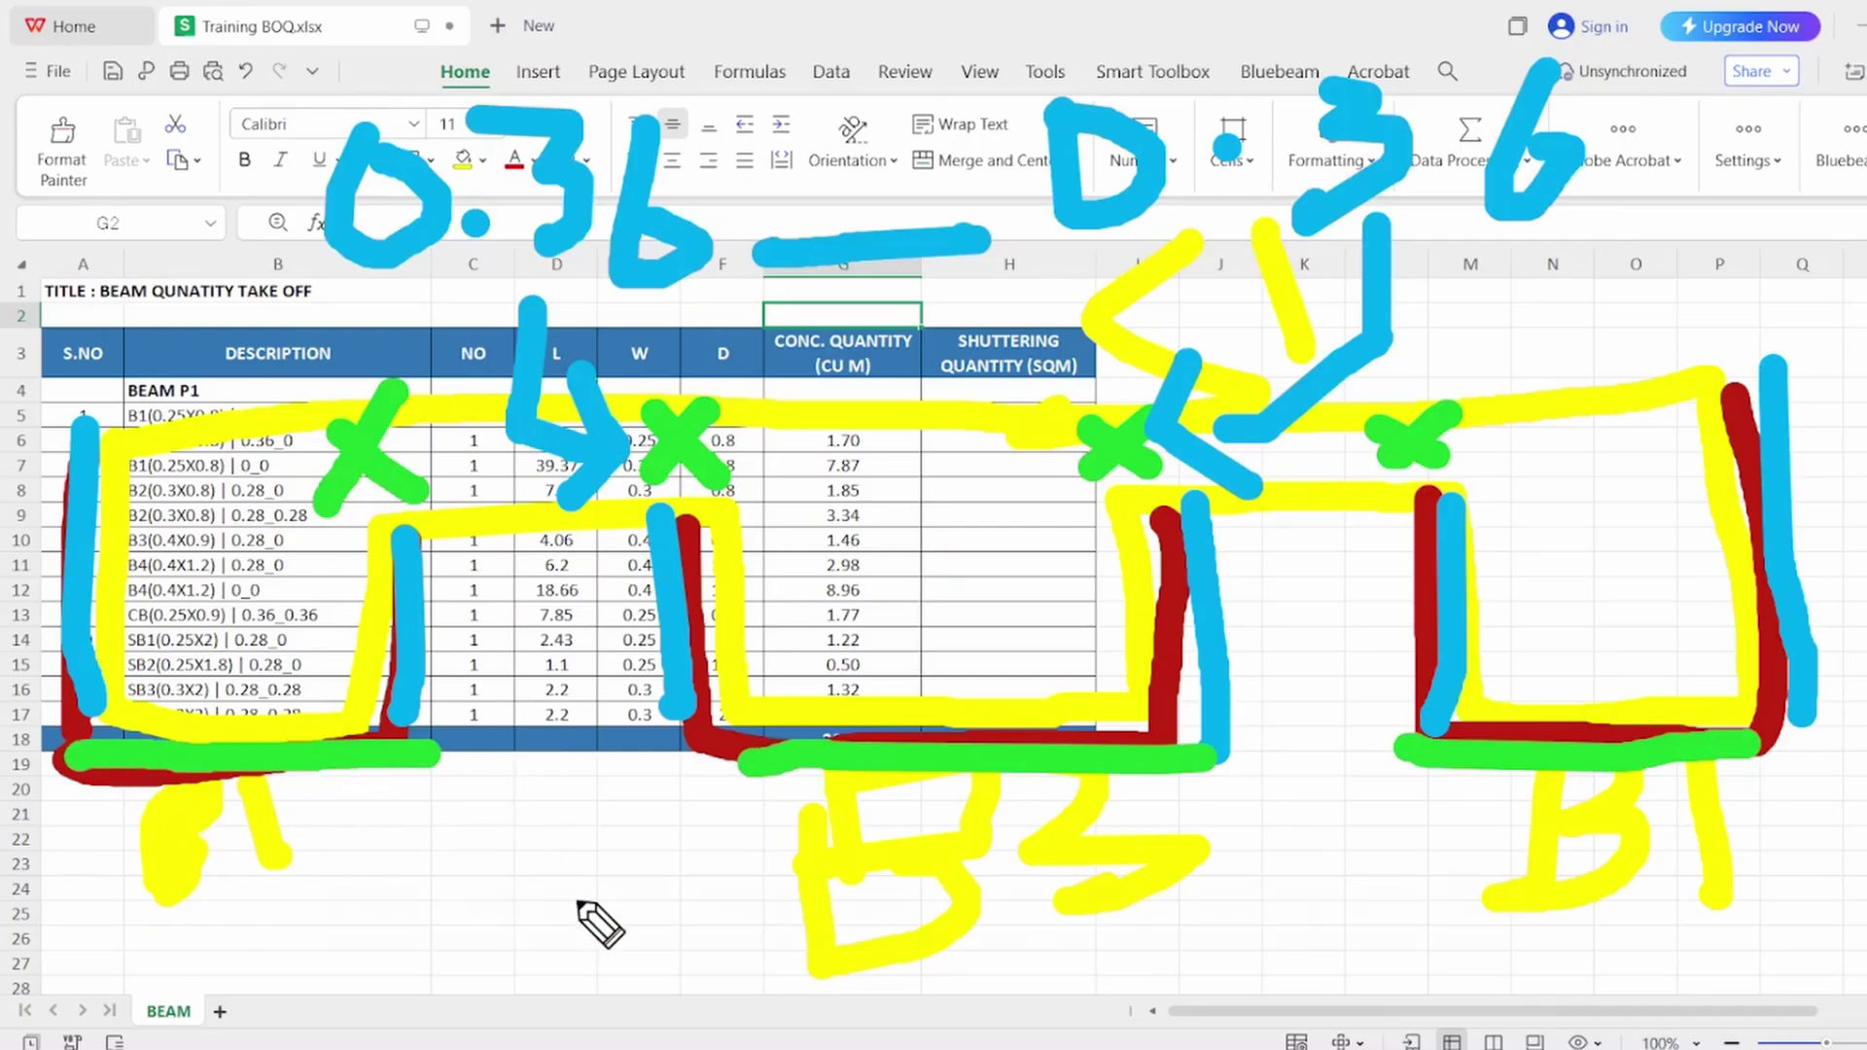
mouse_move(584, 906)
mouse_down()
mouse_move(414, 788)
mouse_move(373, 849)
mouse_move(496, 790)
mouse_move(526, 804)
mouse_up()
drag(87, 887, 108, 919)
drag(367, 922, 197, 912)
drag(332, 871, 339, 909)
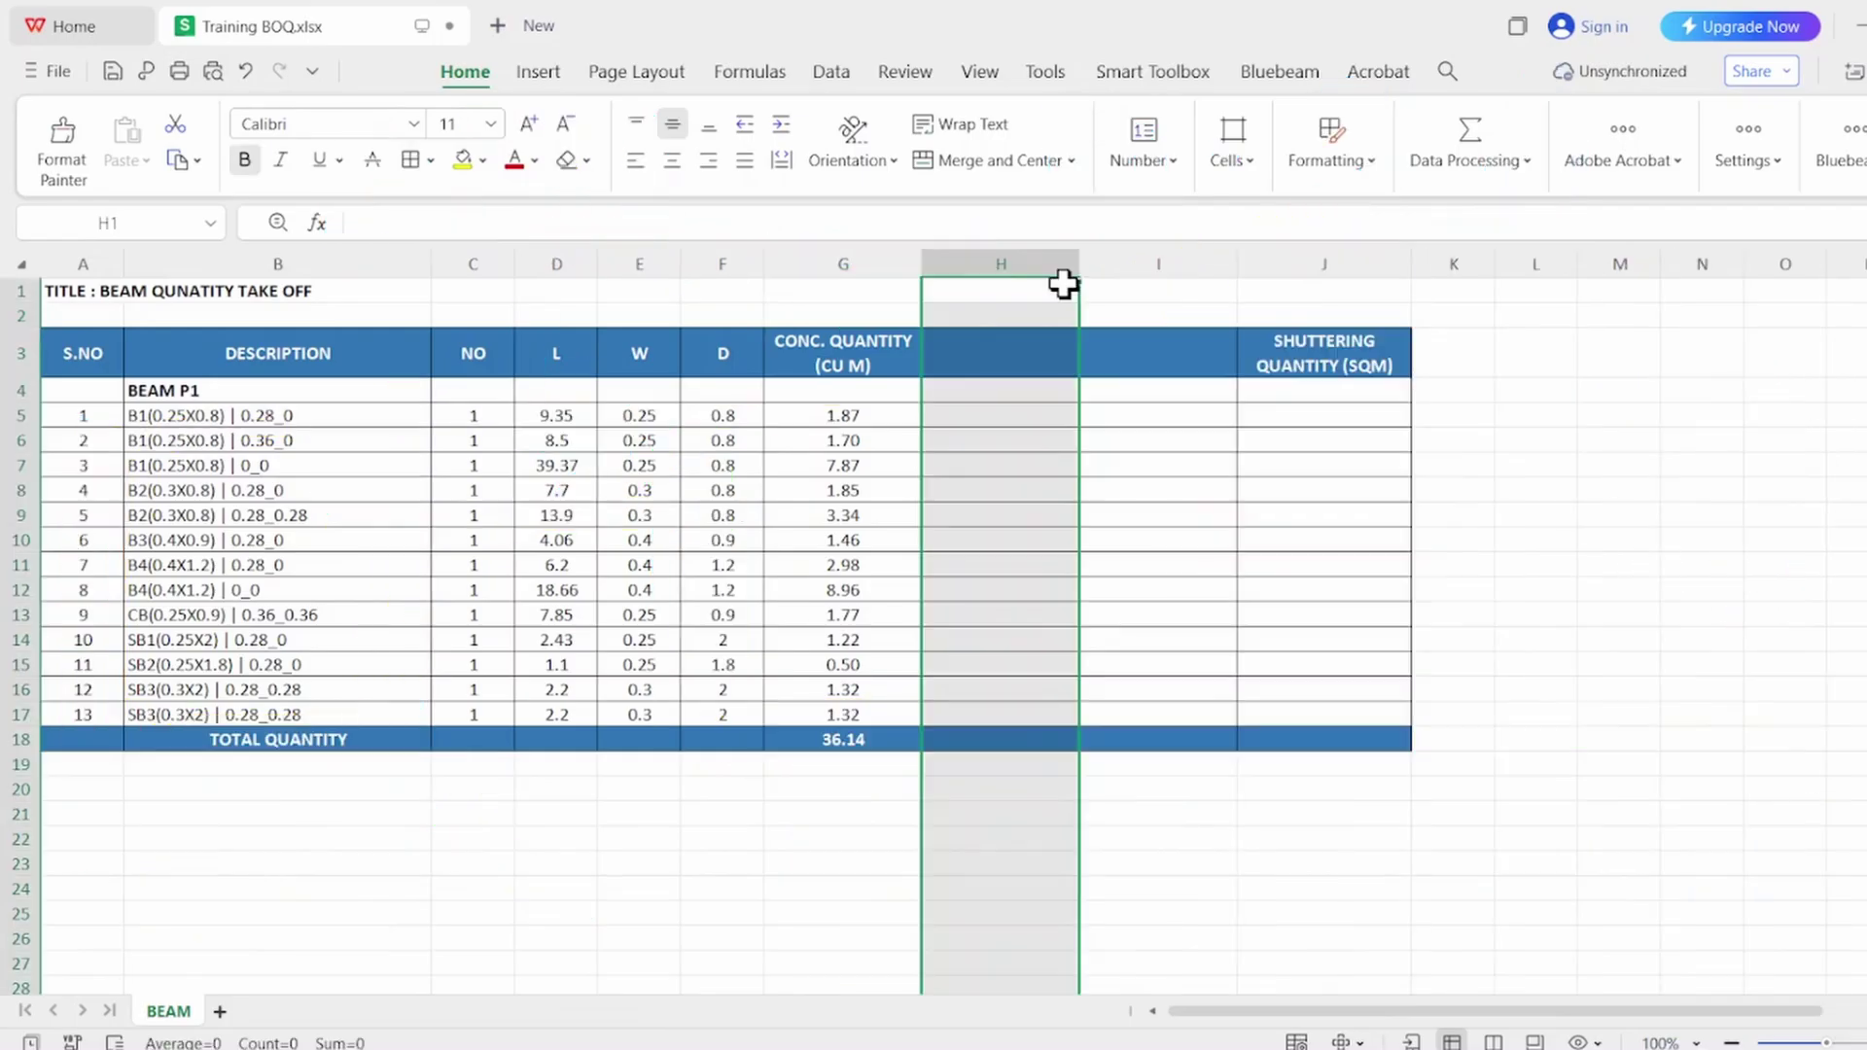
Head the two new columns "SIDES OF THE BEAM (SQM)" in H3 and "SOFFIT OF THE BEAM (SQM)" in I3, then select I5
key(Down)
key(Left)
key(Down)
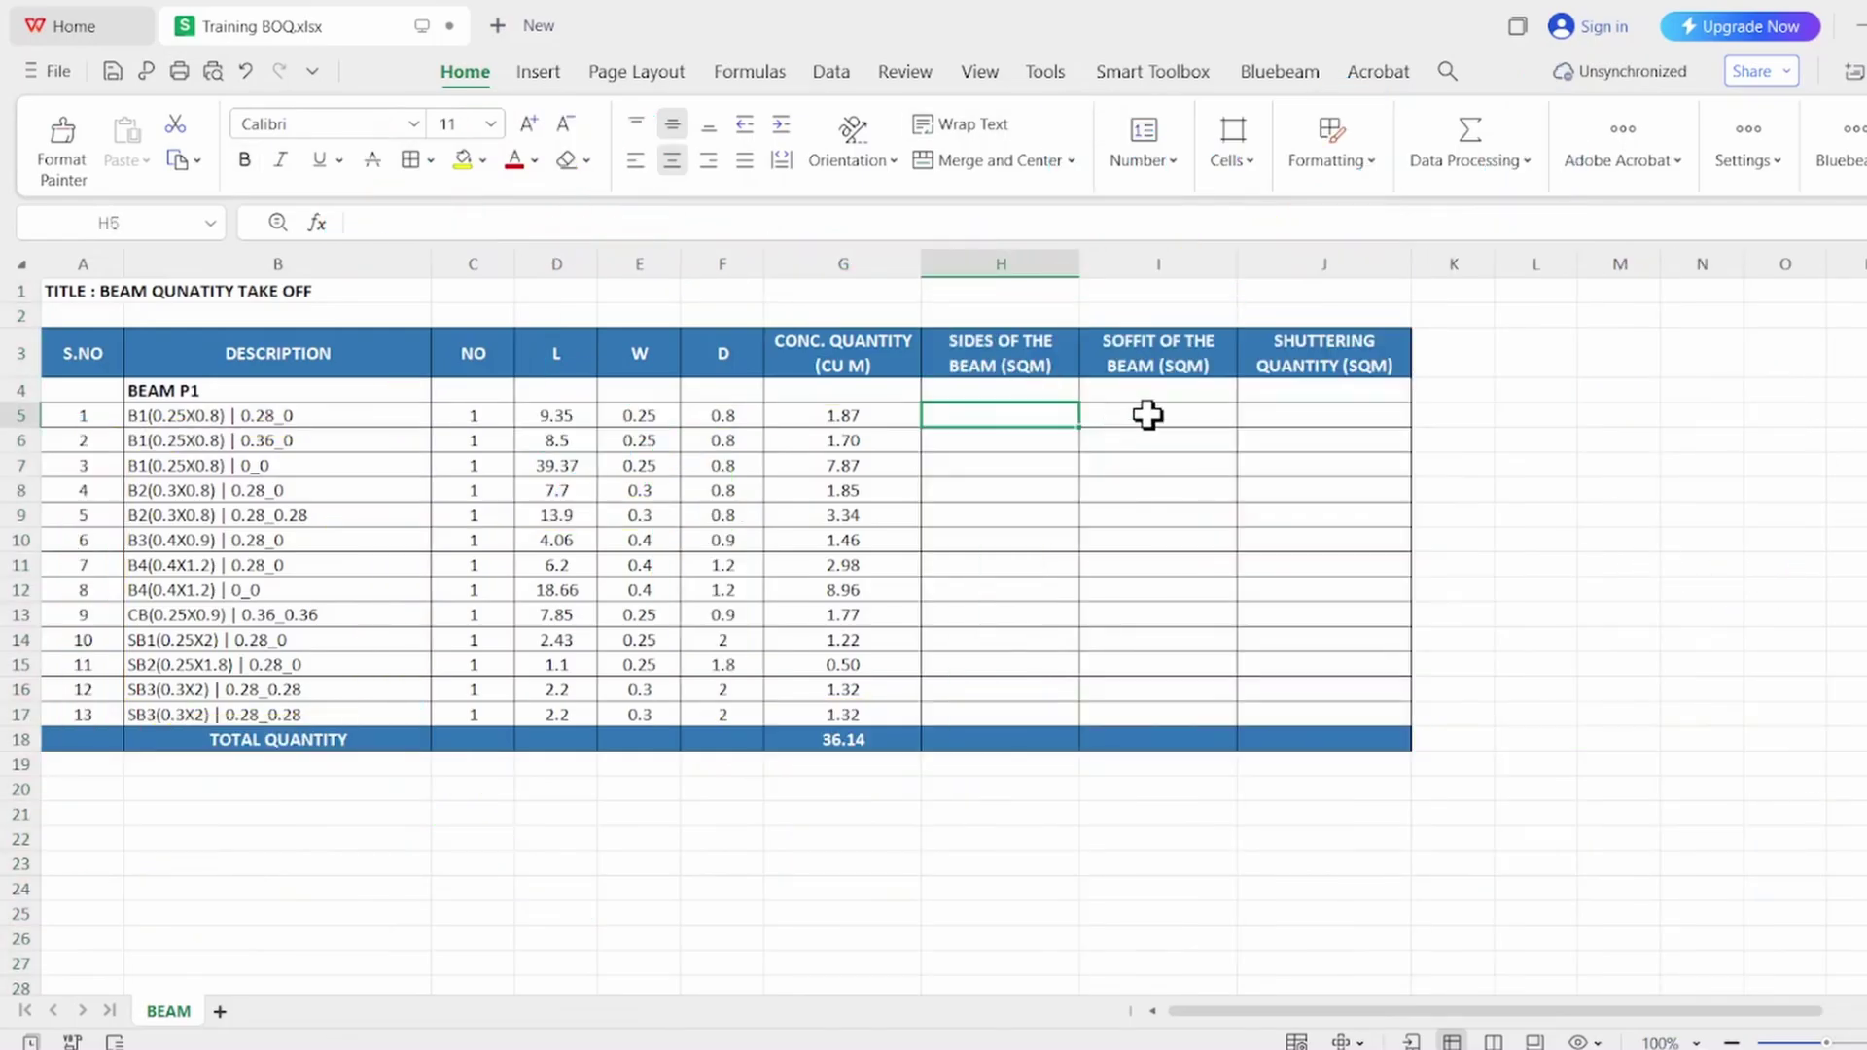
click(1148, 416)
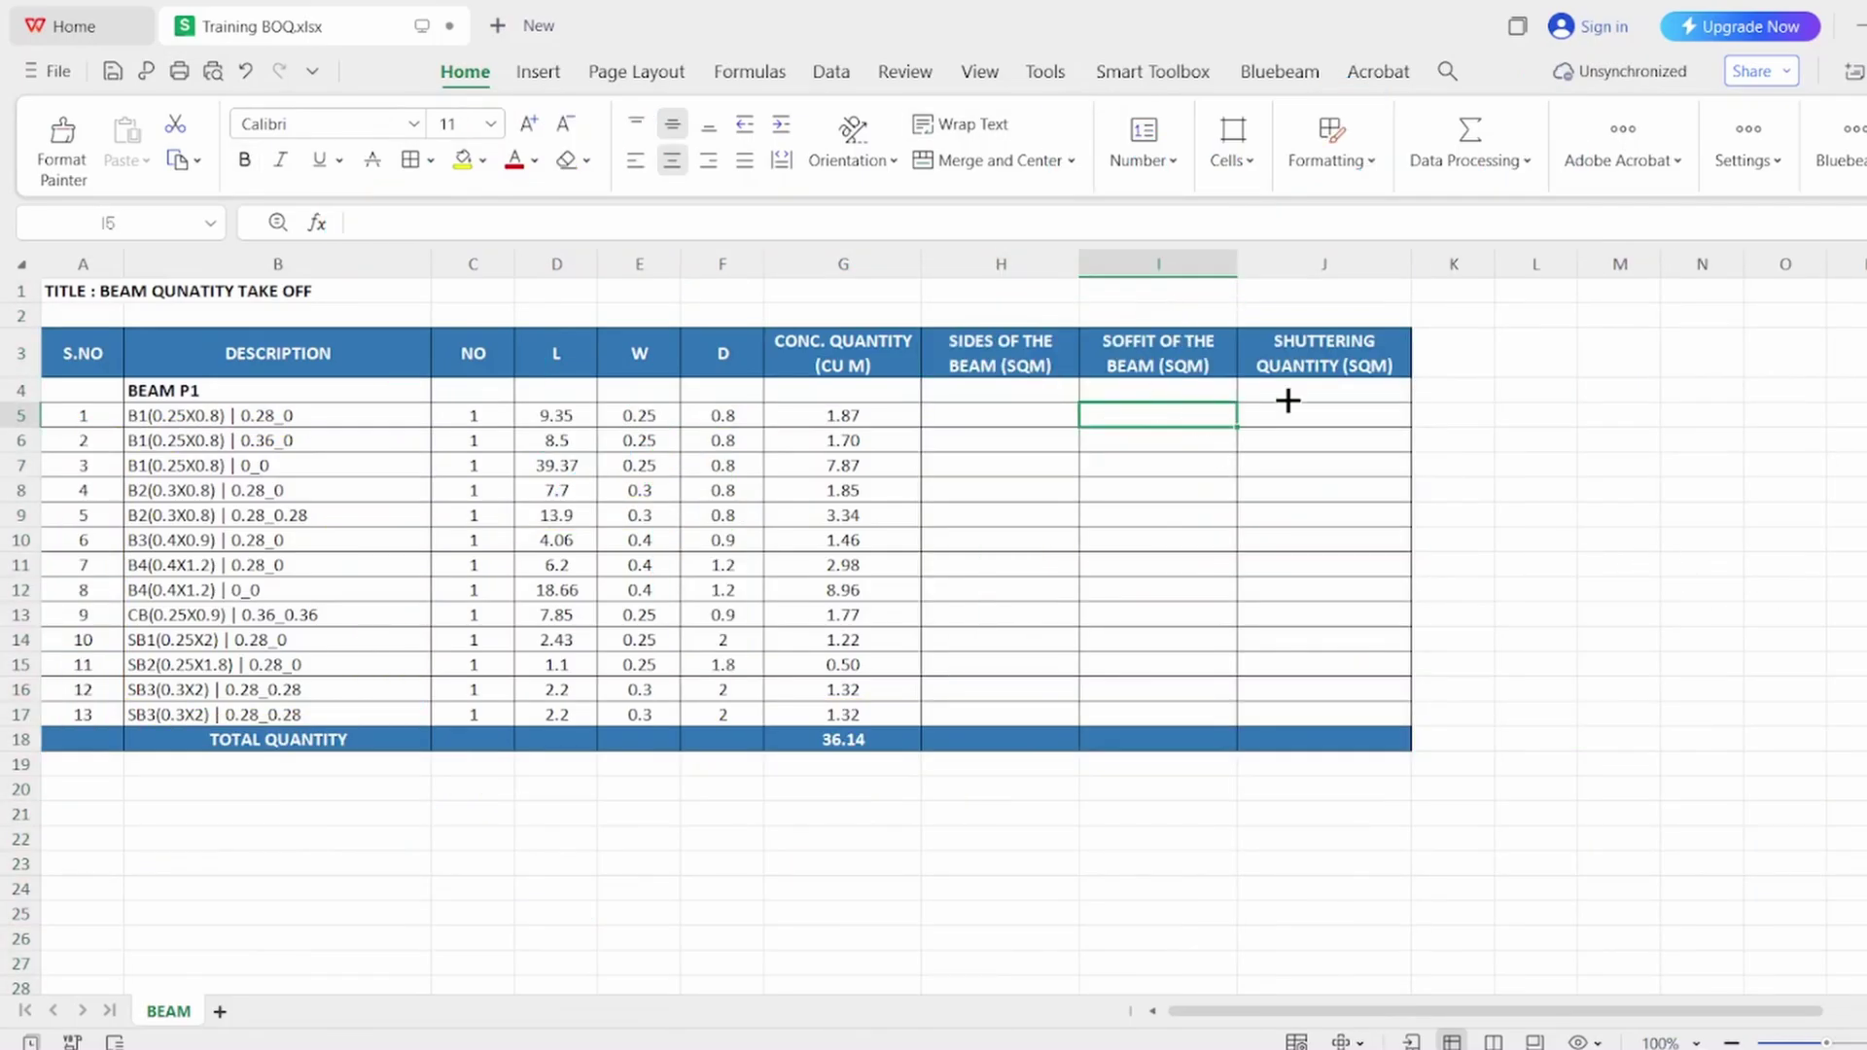
text(=)
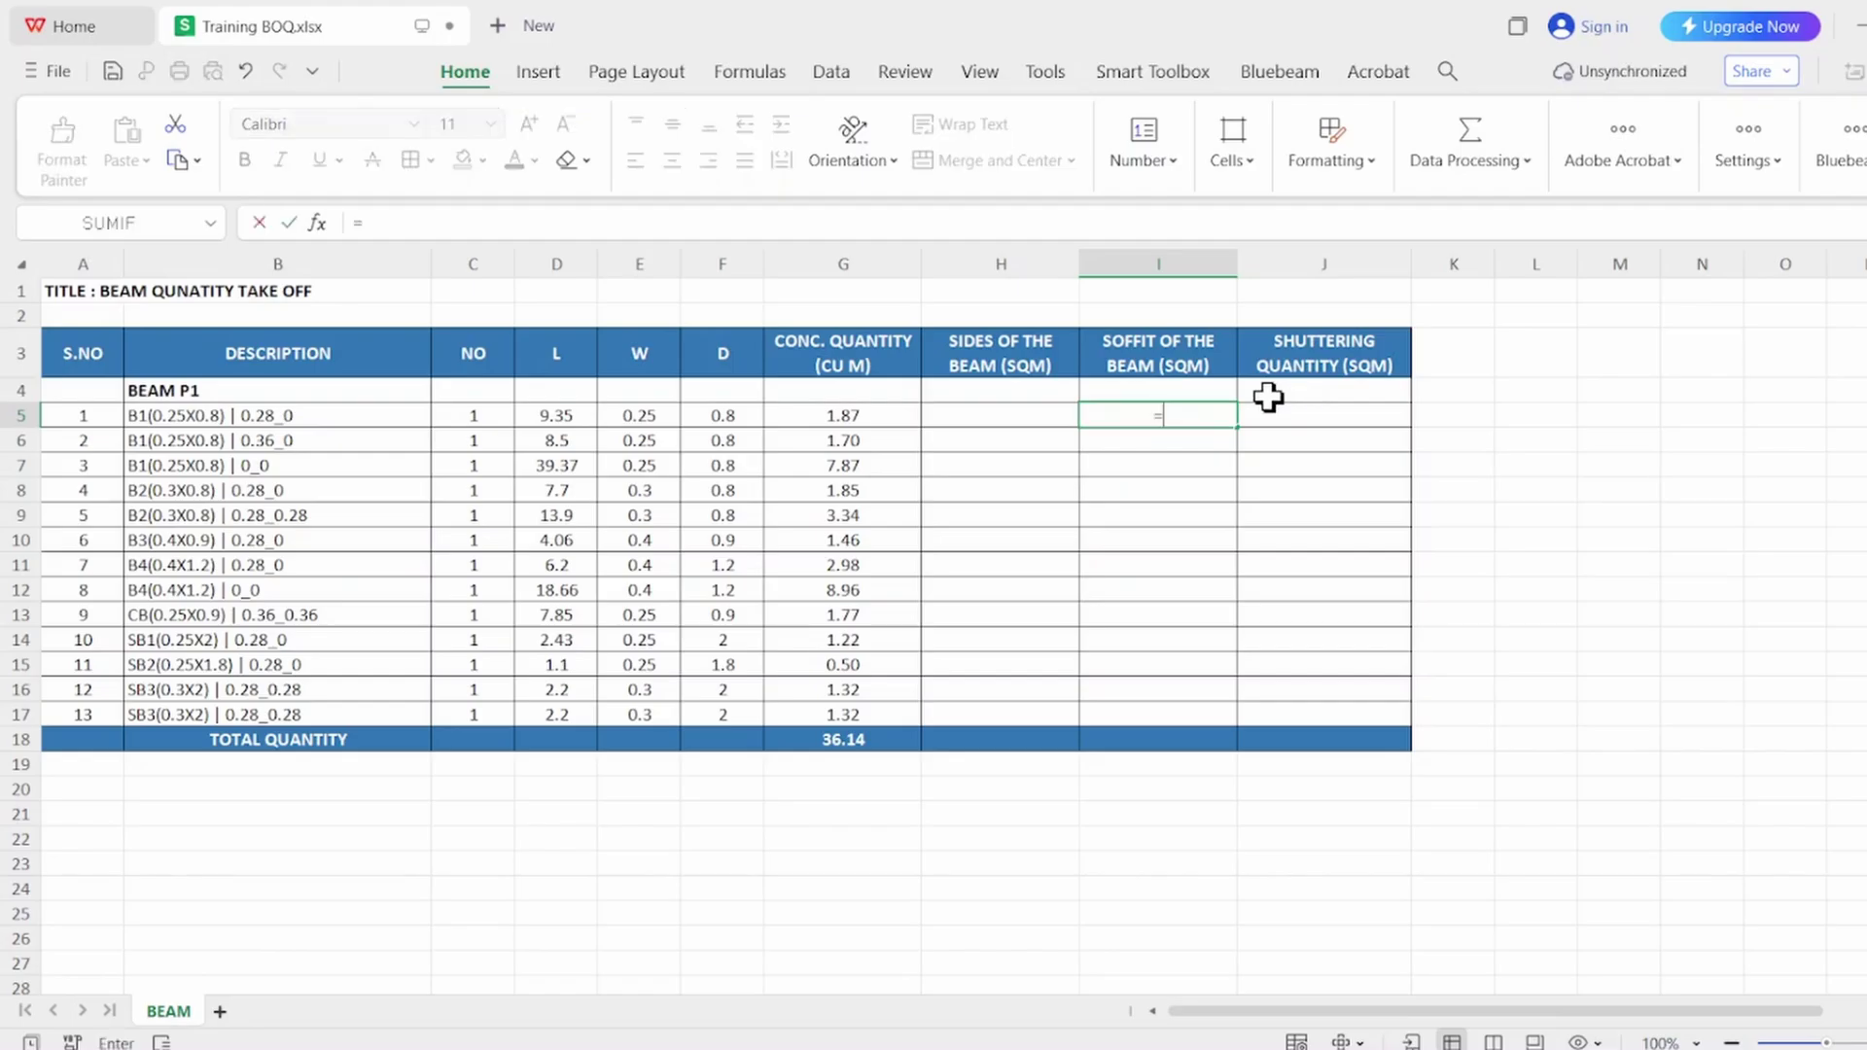
key(Left)
key(Left)
key(Left)
key(Left)
key(Left)
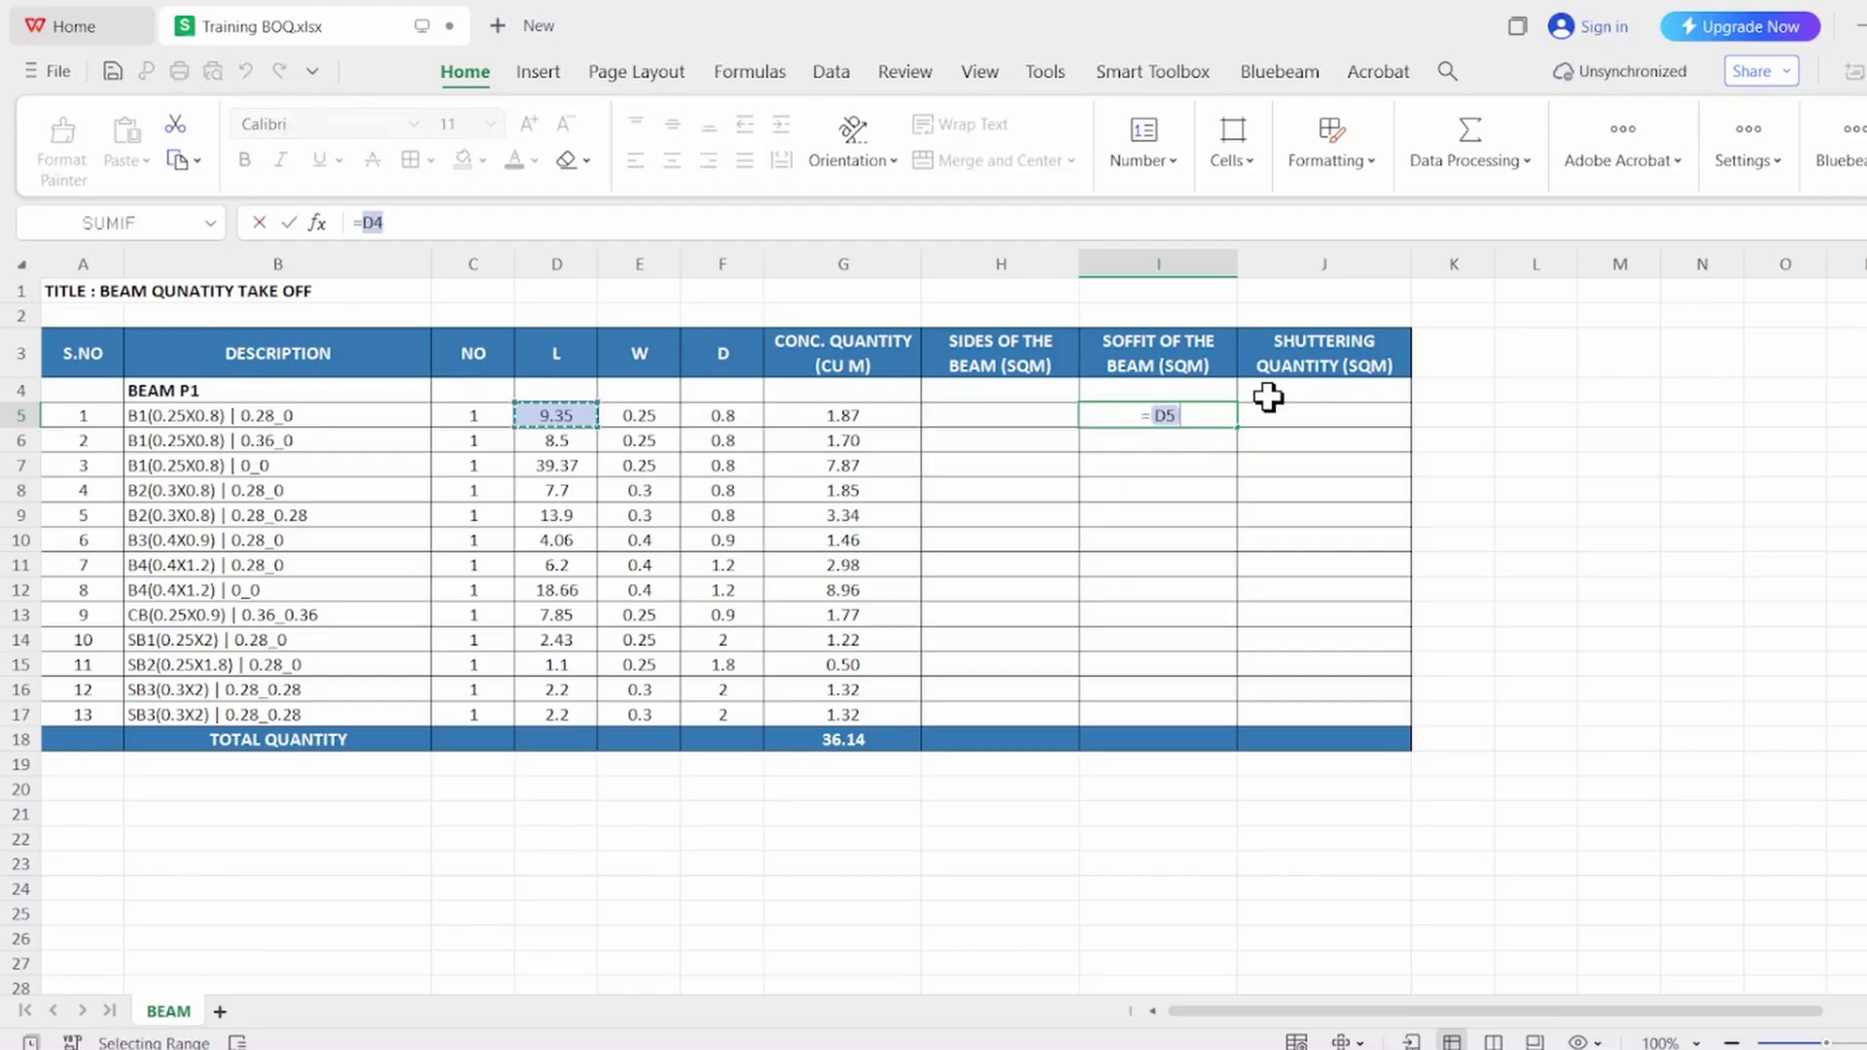
key(Up)
text(9)
key(Left)
key(Right)
Calculate the soffit area in I5 as length times width, =D5*E5, and copy the formula down to I17
text(=)
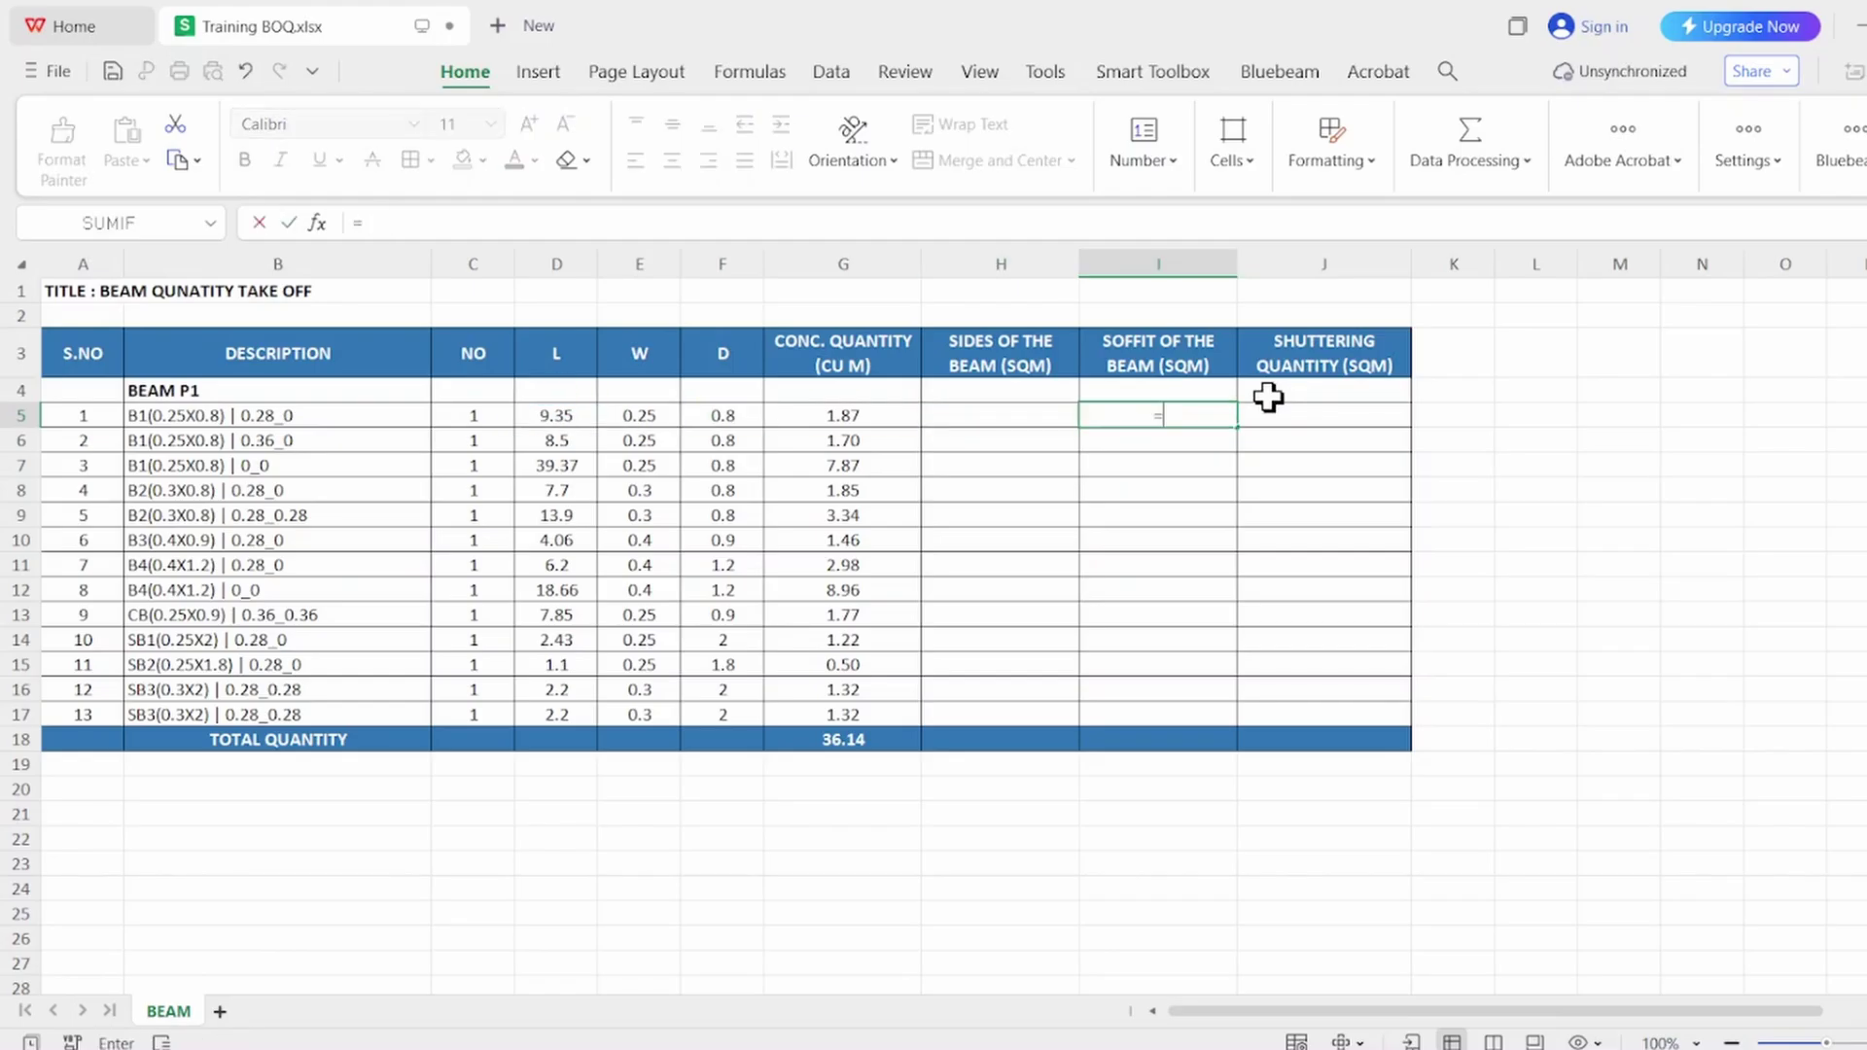
key(Left)
key(Left)
key(Left)
key(Left)
key(Left)
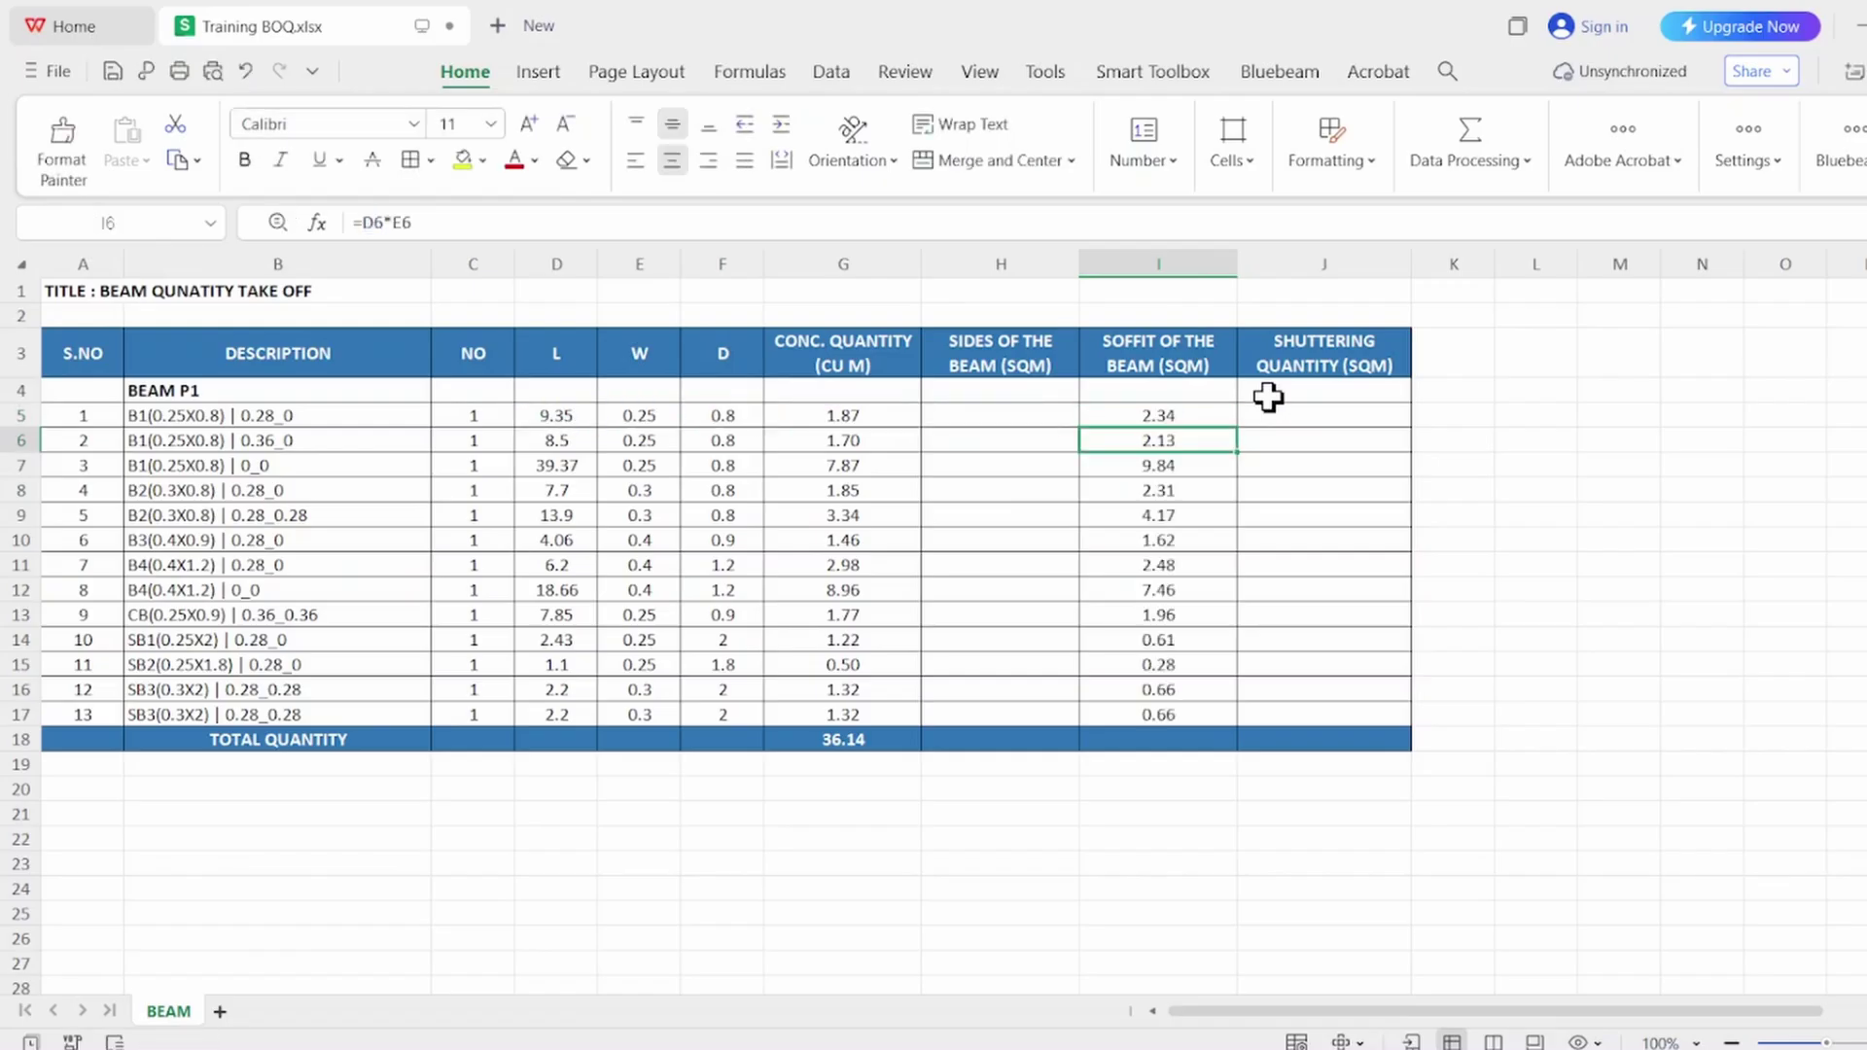
Total the sides, soffit and shuttering columns in H18, I18 and J18 with SUM over rows 5 to 17, and check the I18 formula
key(ctrl+Down)
key(Down)
key(Left)
key(Left)
key(Left)
key(Escape)
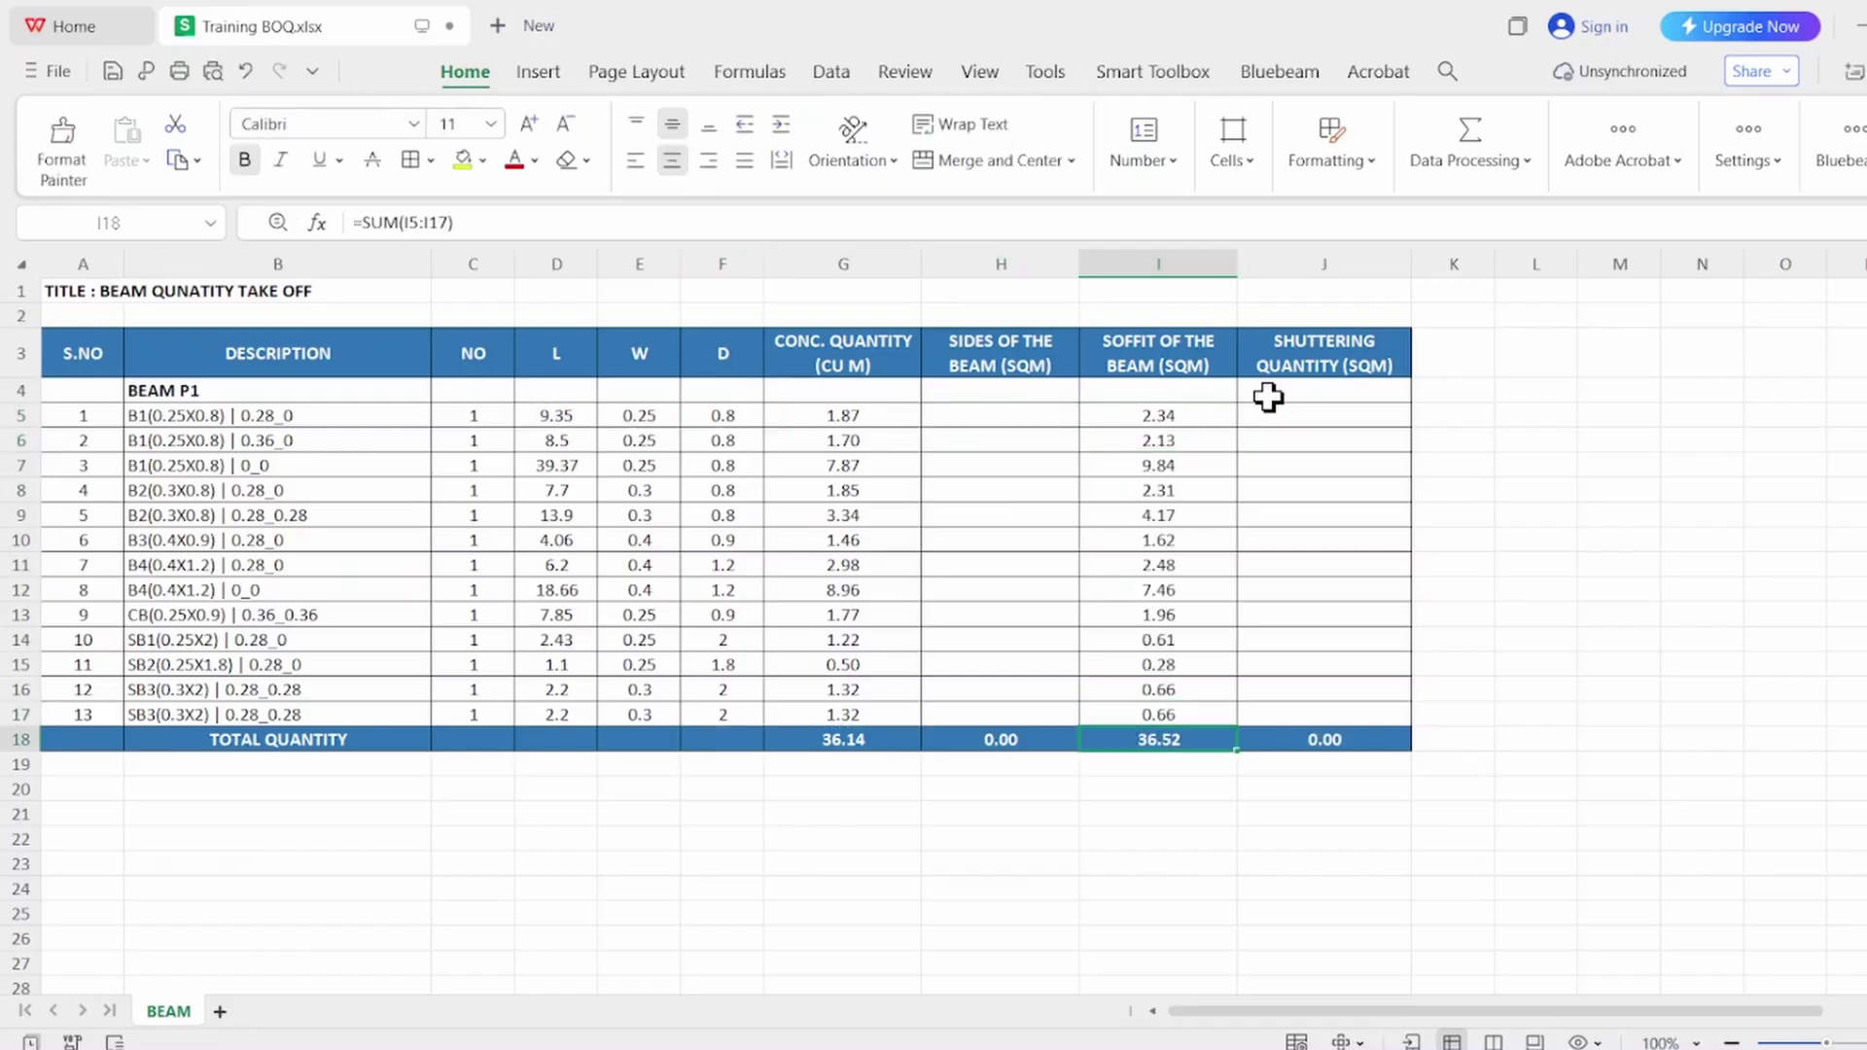
key(F2)
key(Escape)
key(F2)
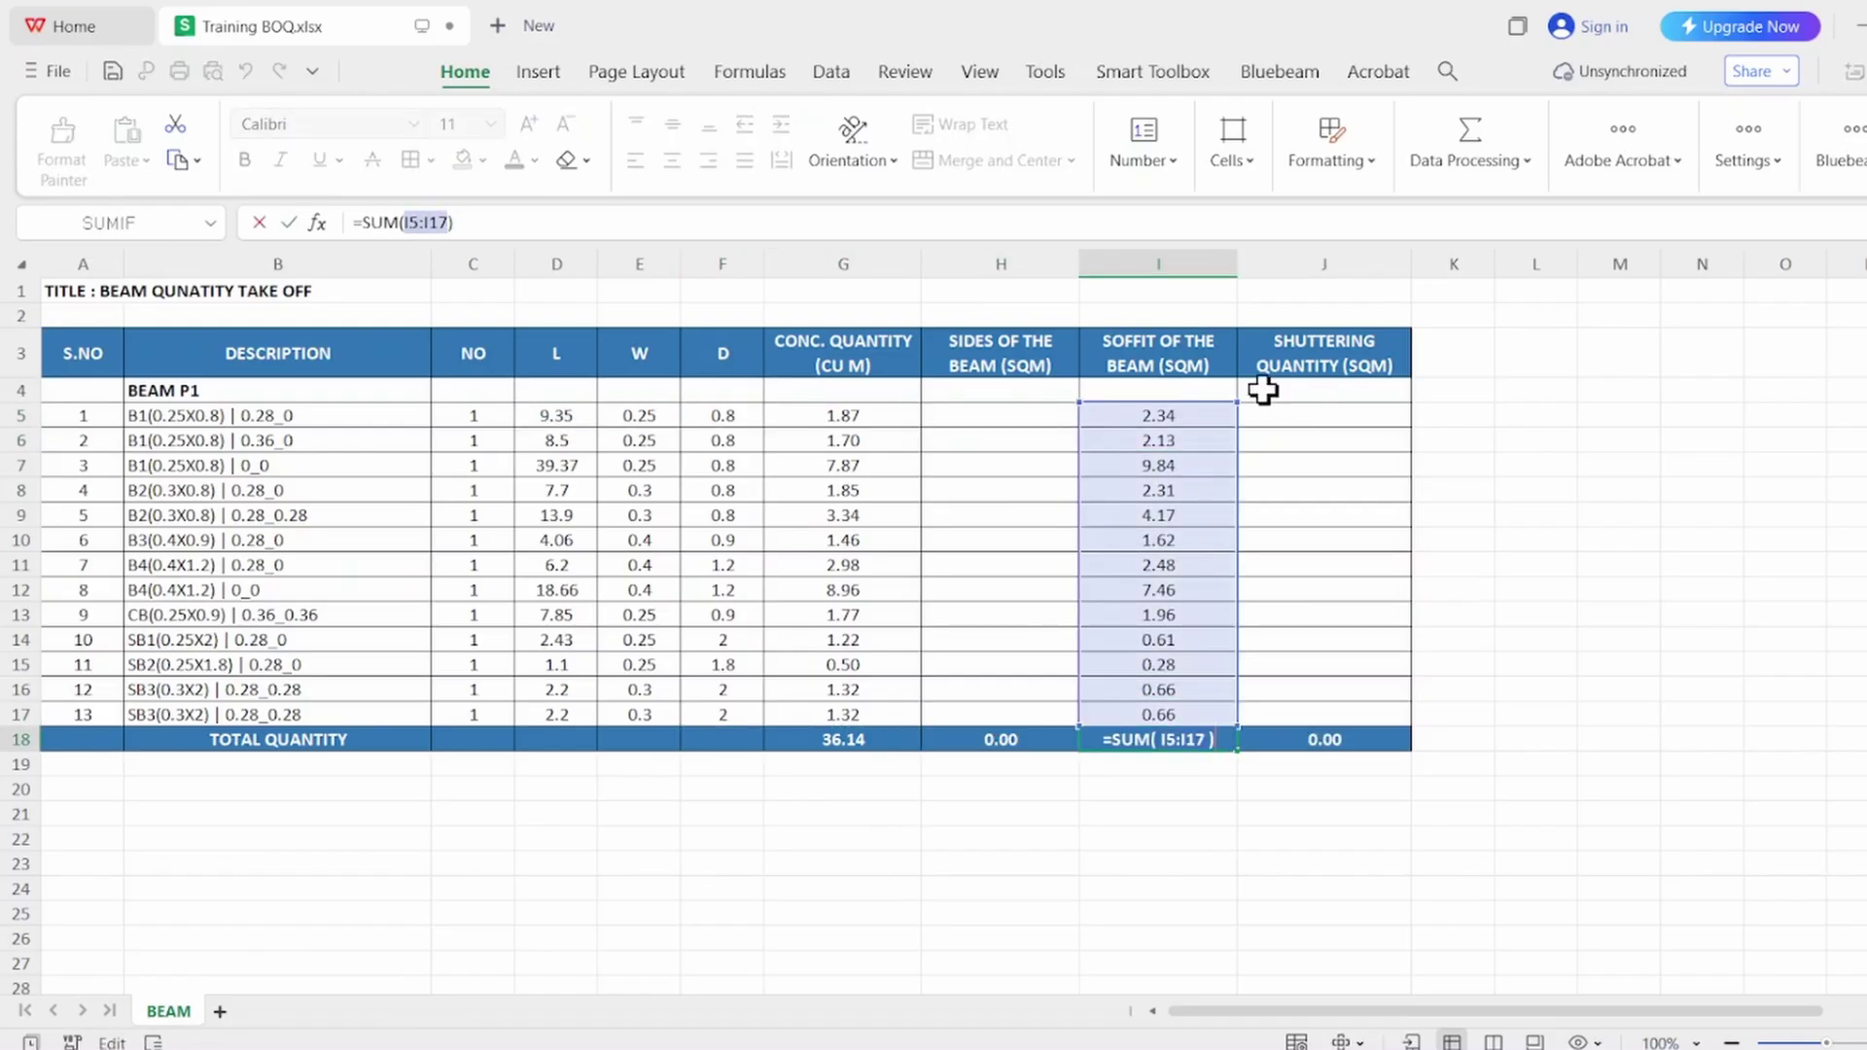
key(ctrl+Return)
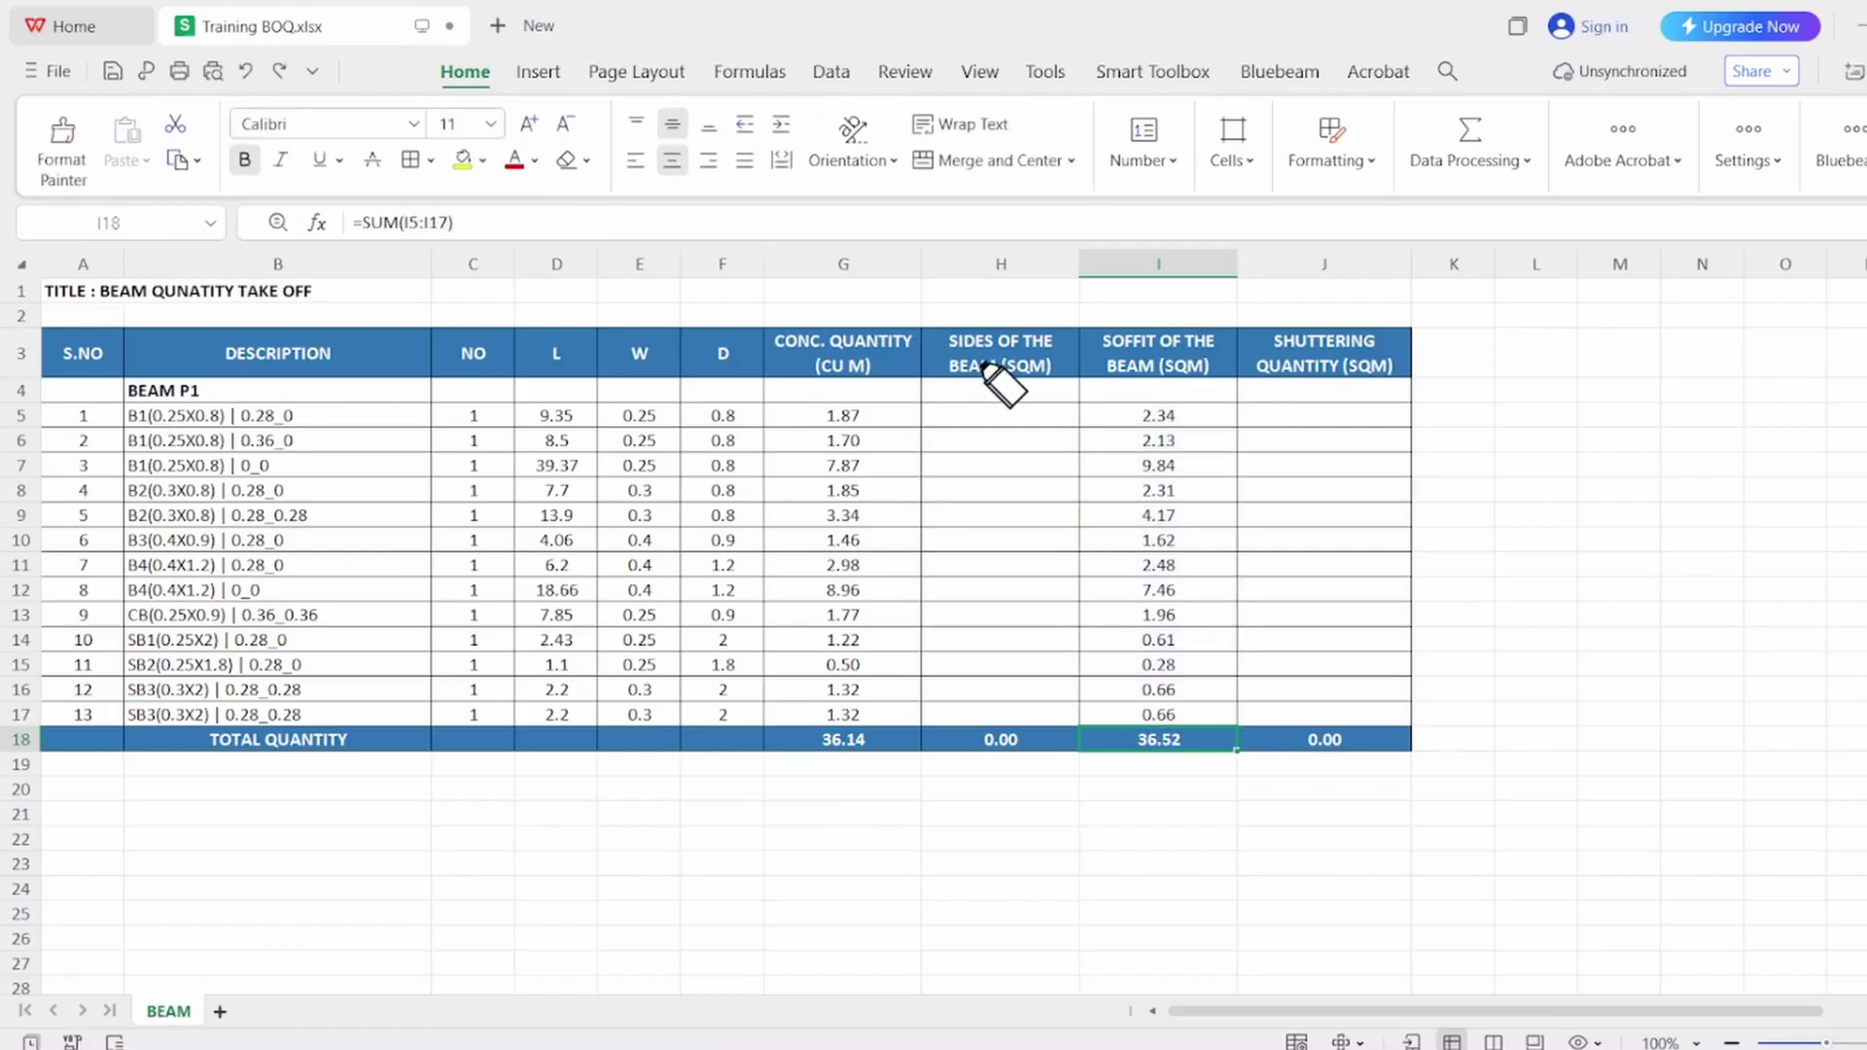
drag(987, 371, 997, 335)
drag(1160, 350, 1146, 362)
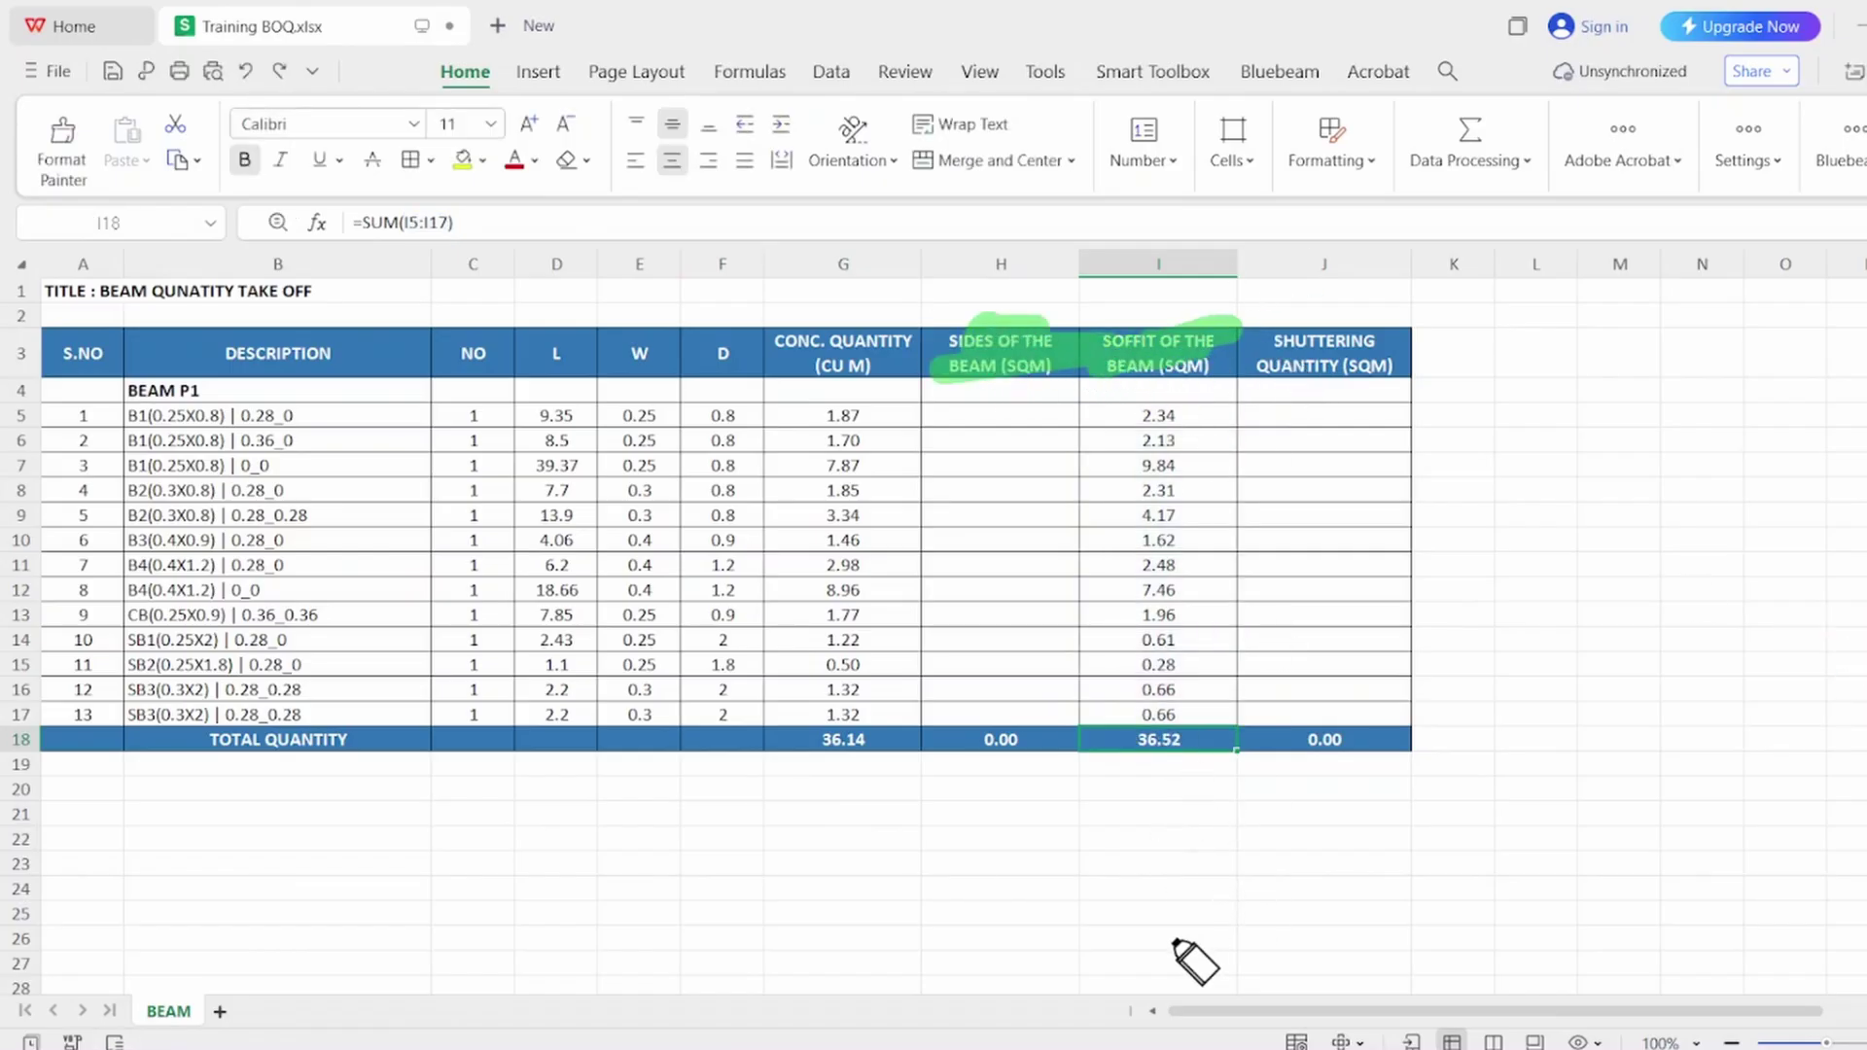
mouse_move(1024, 311)
mouse_down()
mouse_move(1118, 222)
mouse_move(1145, 283)
mouse_up()
drag(976, 288, 1067, 258)
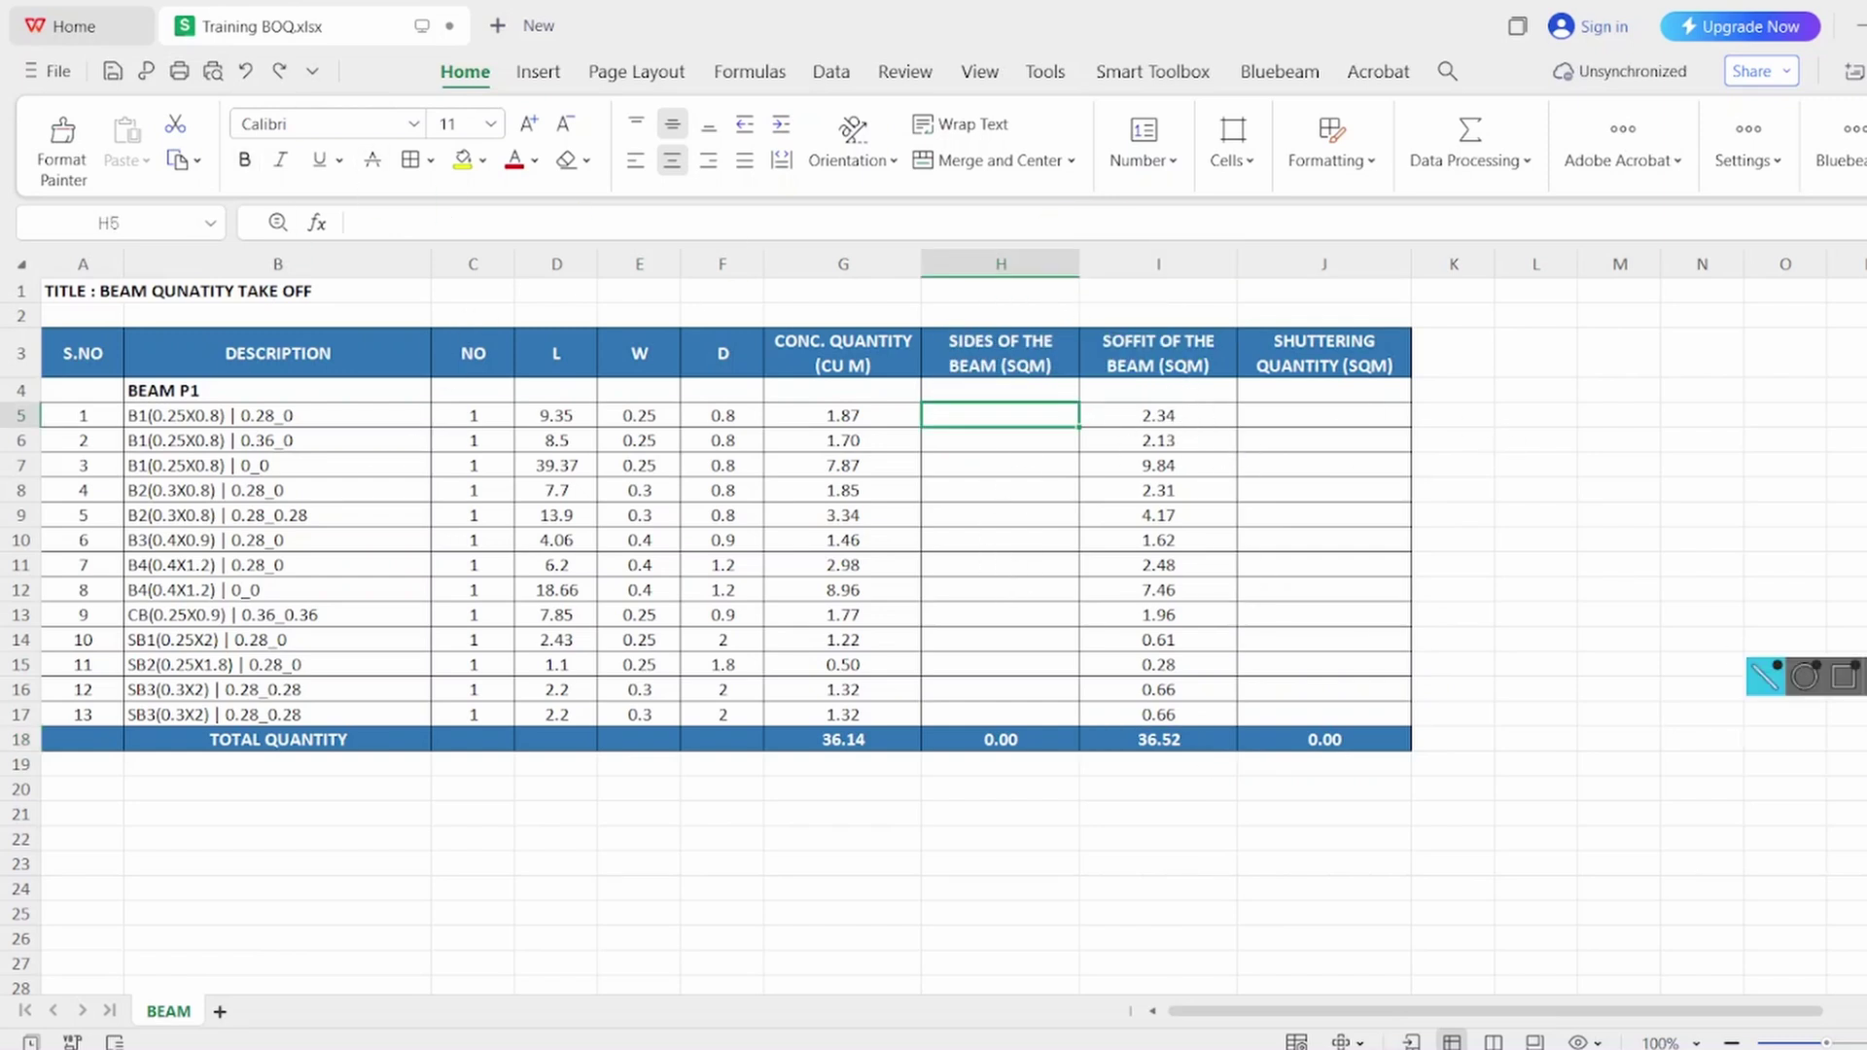
mouse_move(1865, 639)
click(1802, 639)
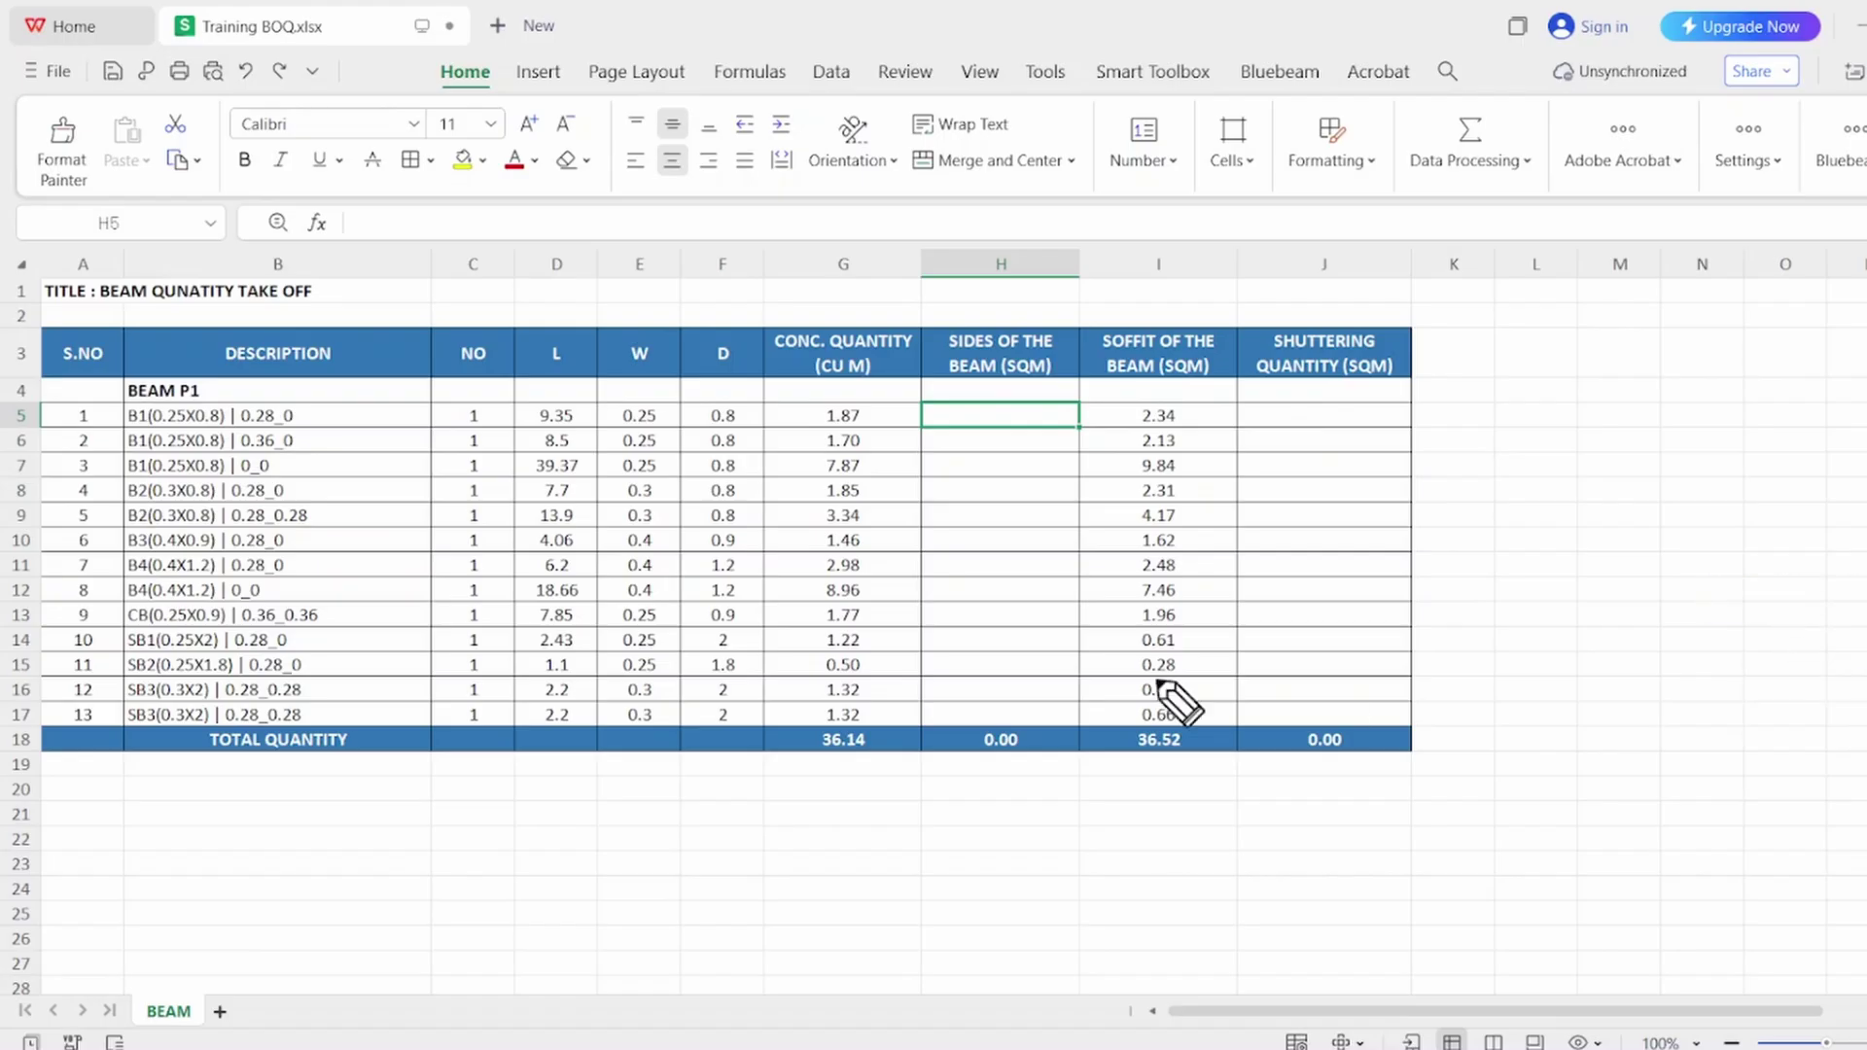
drag(117, 552, 187, 551)
drag(112, 599, 184, 603)
mouse_move(308, 469)
mouse_down()
mouse_move(257, 622)
mouse_move(330, 651)
mouse_up()
drag(1031, 345, 1038, 611)
drag(1206, 438, 1209, 549)
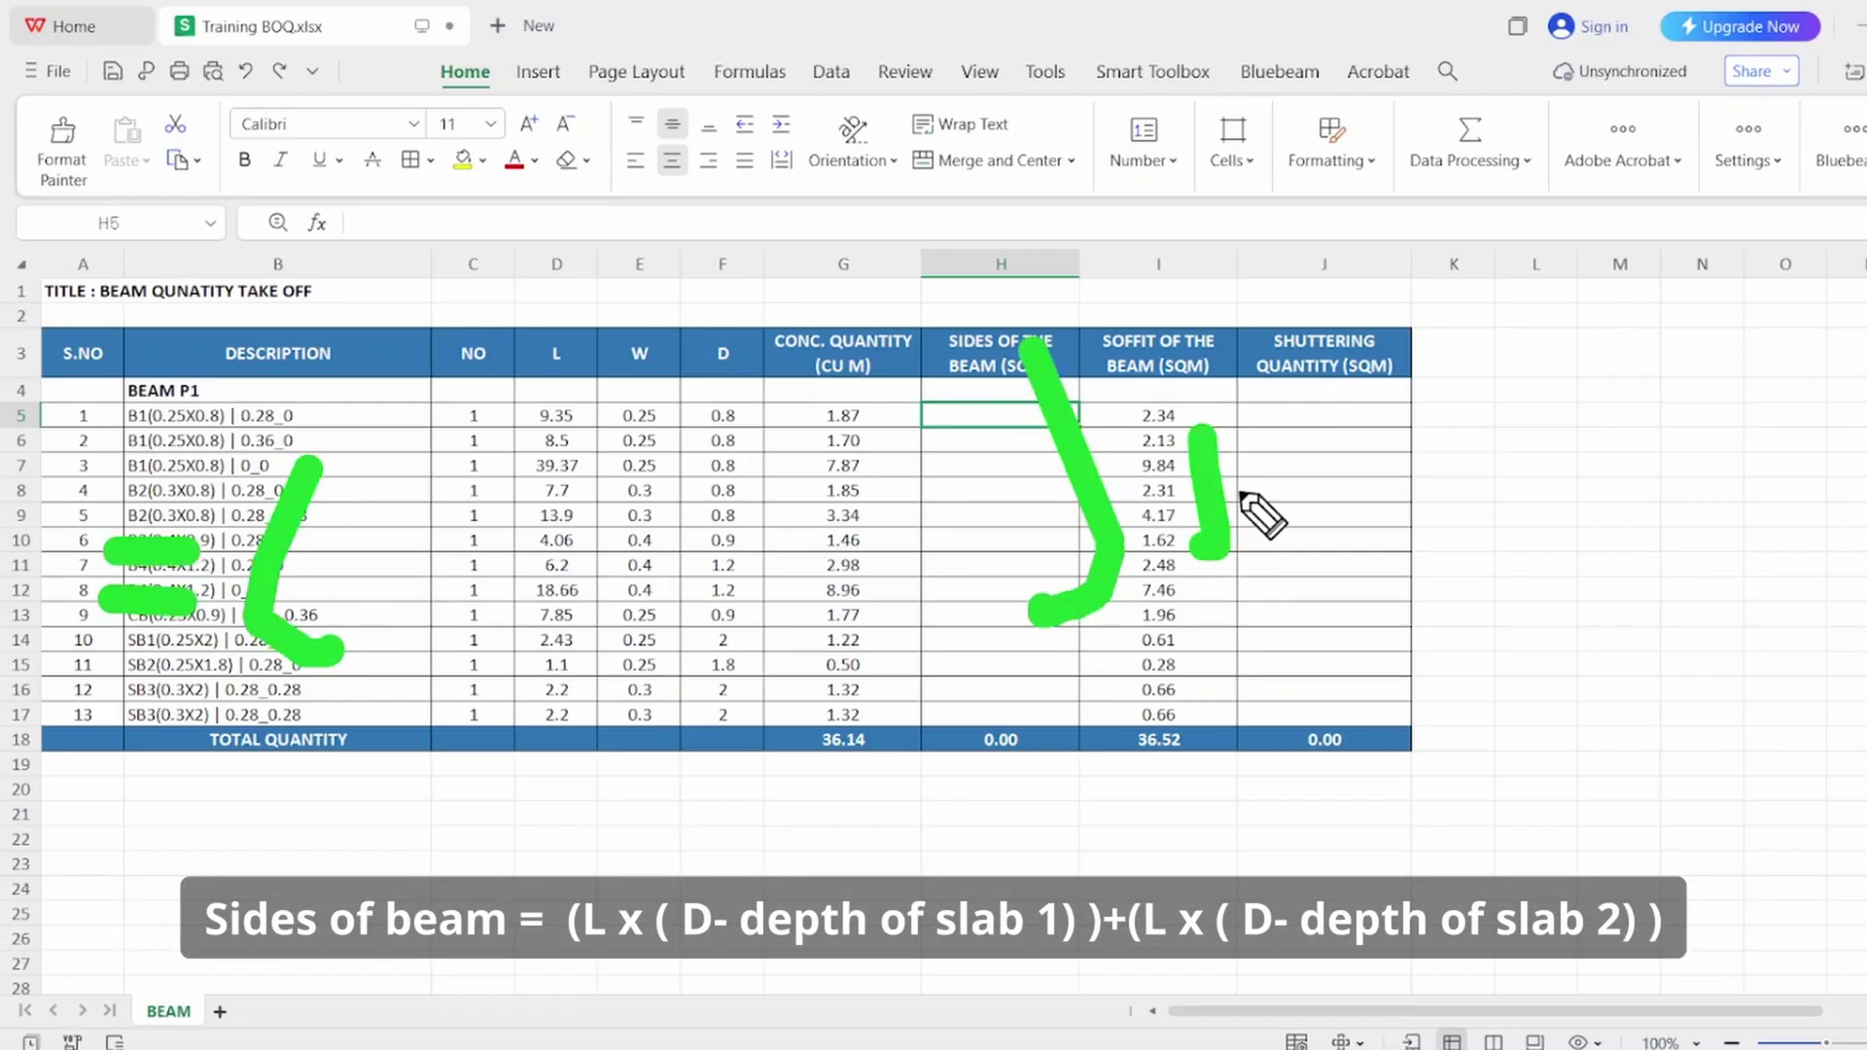
drag(1133, 481, 1293, 491)
drag(751, 754, 861, 939)
drag(1760, 715, 1671, 900)
drag(364, 477, 453, 622)
drag(442, 479, 521, 562)
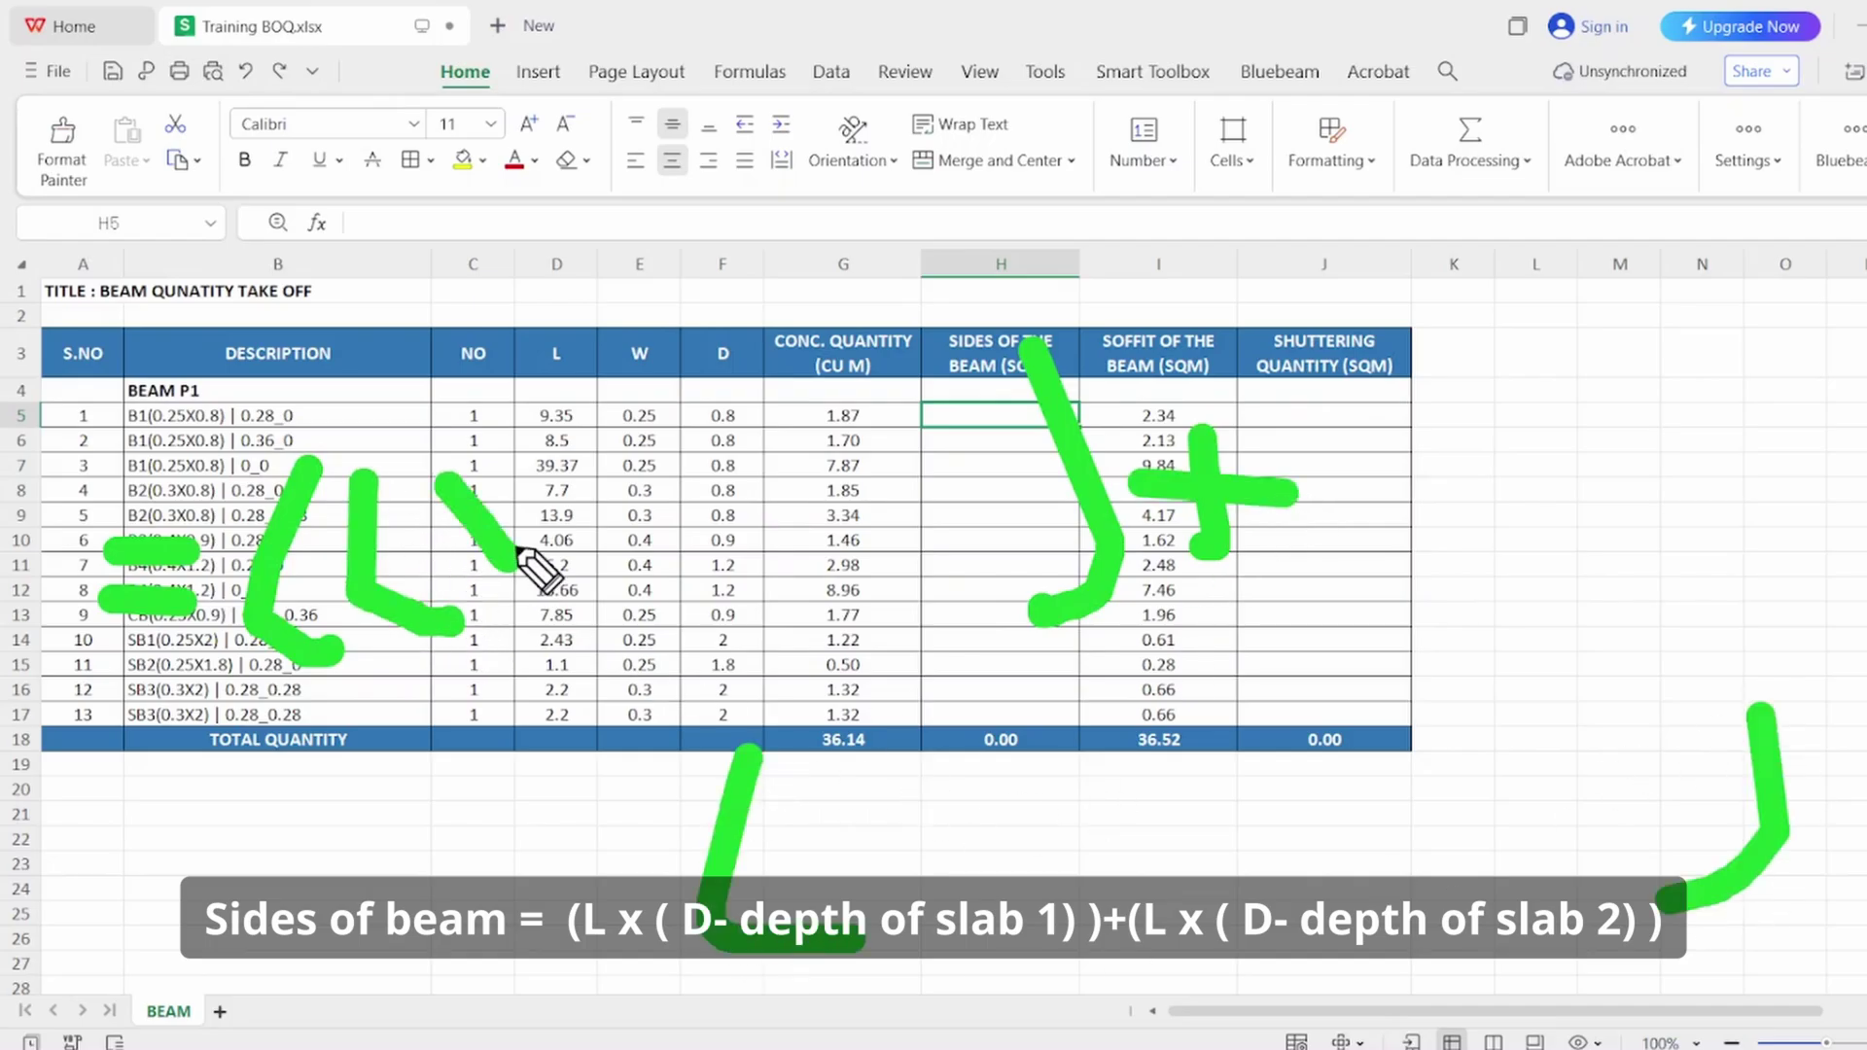
drag(515, 464, 466, 572)
drag(576, 435, 581, 634)
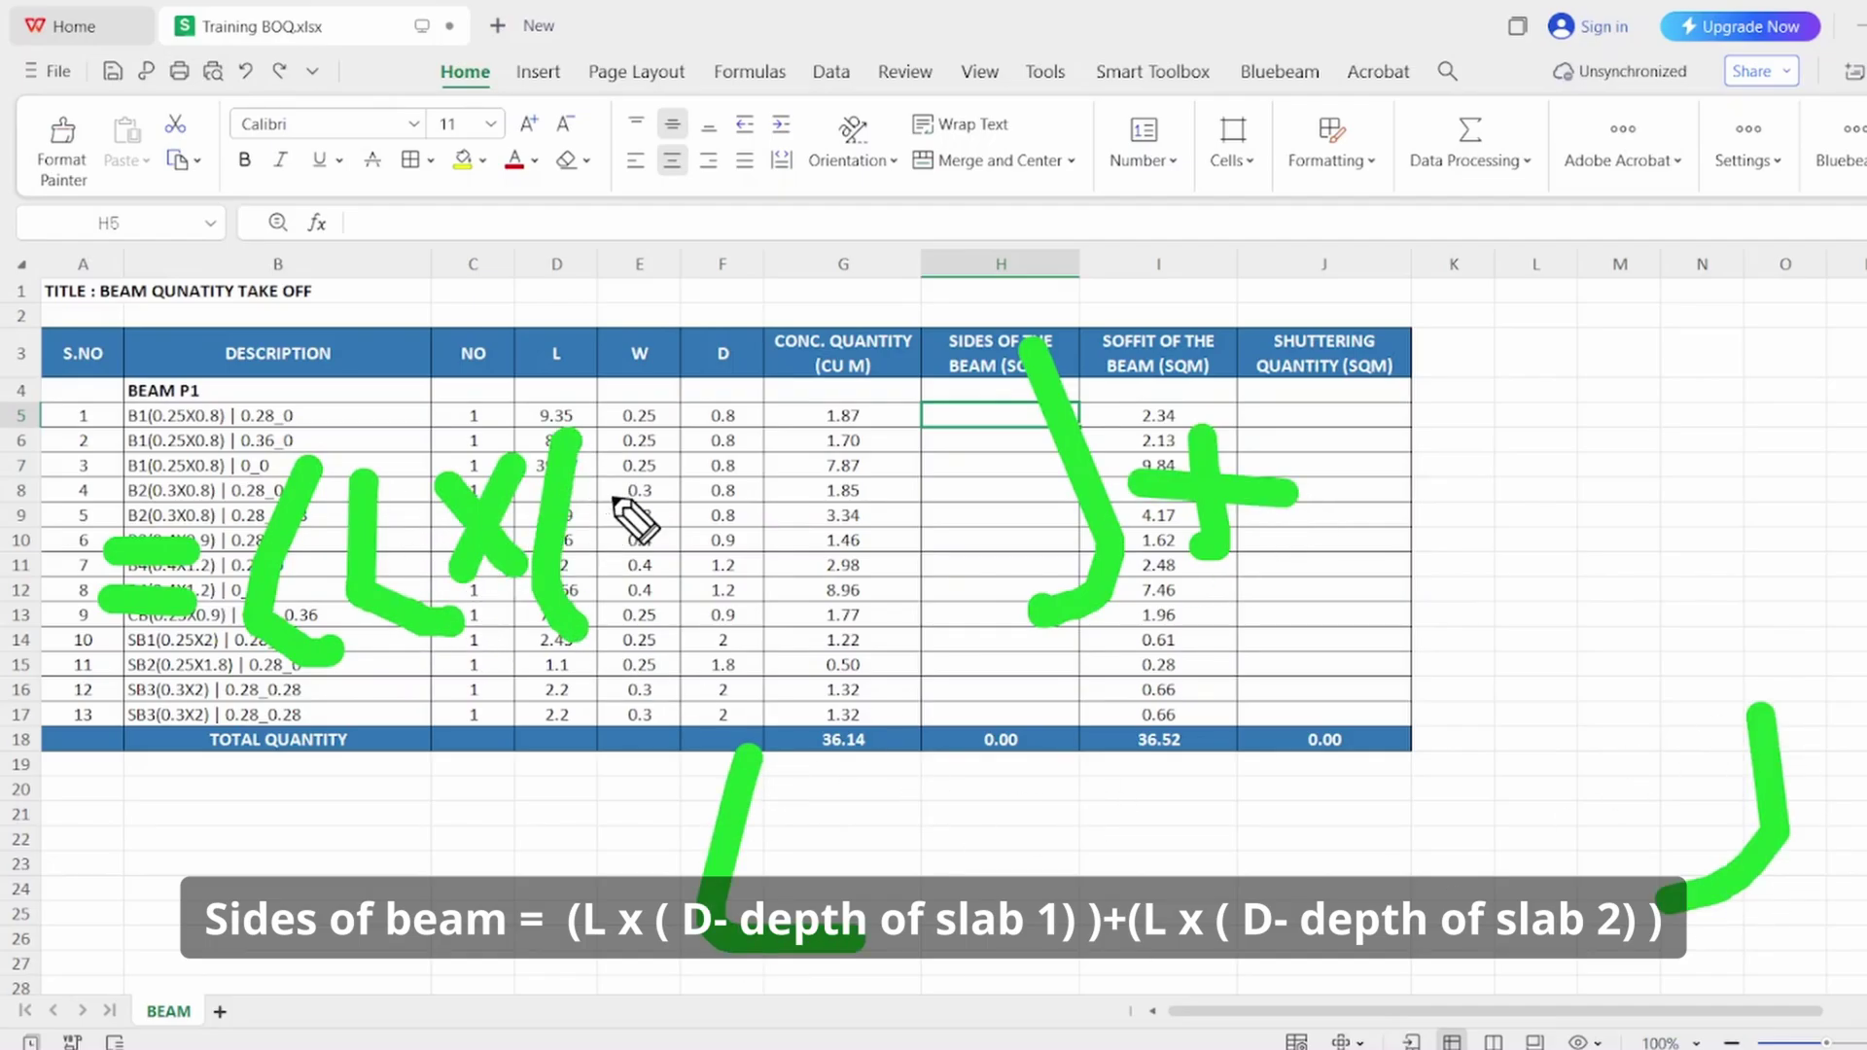
mouse_move(605, 465)
mouse_down()
mouse_move(615, 569)
mouse_move(686, 545)
mouse_move(618, 572)
mouse_up()
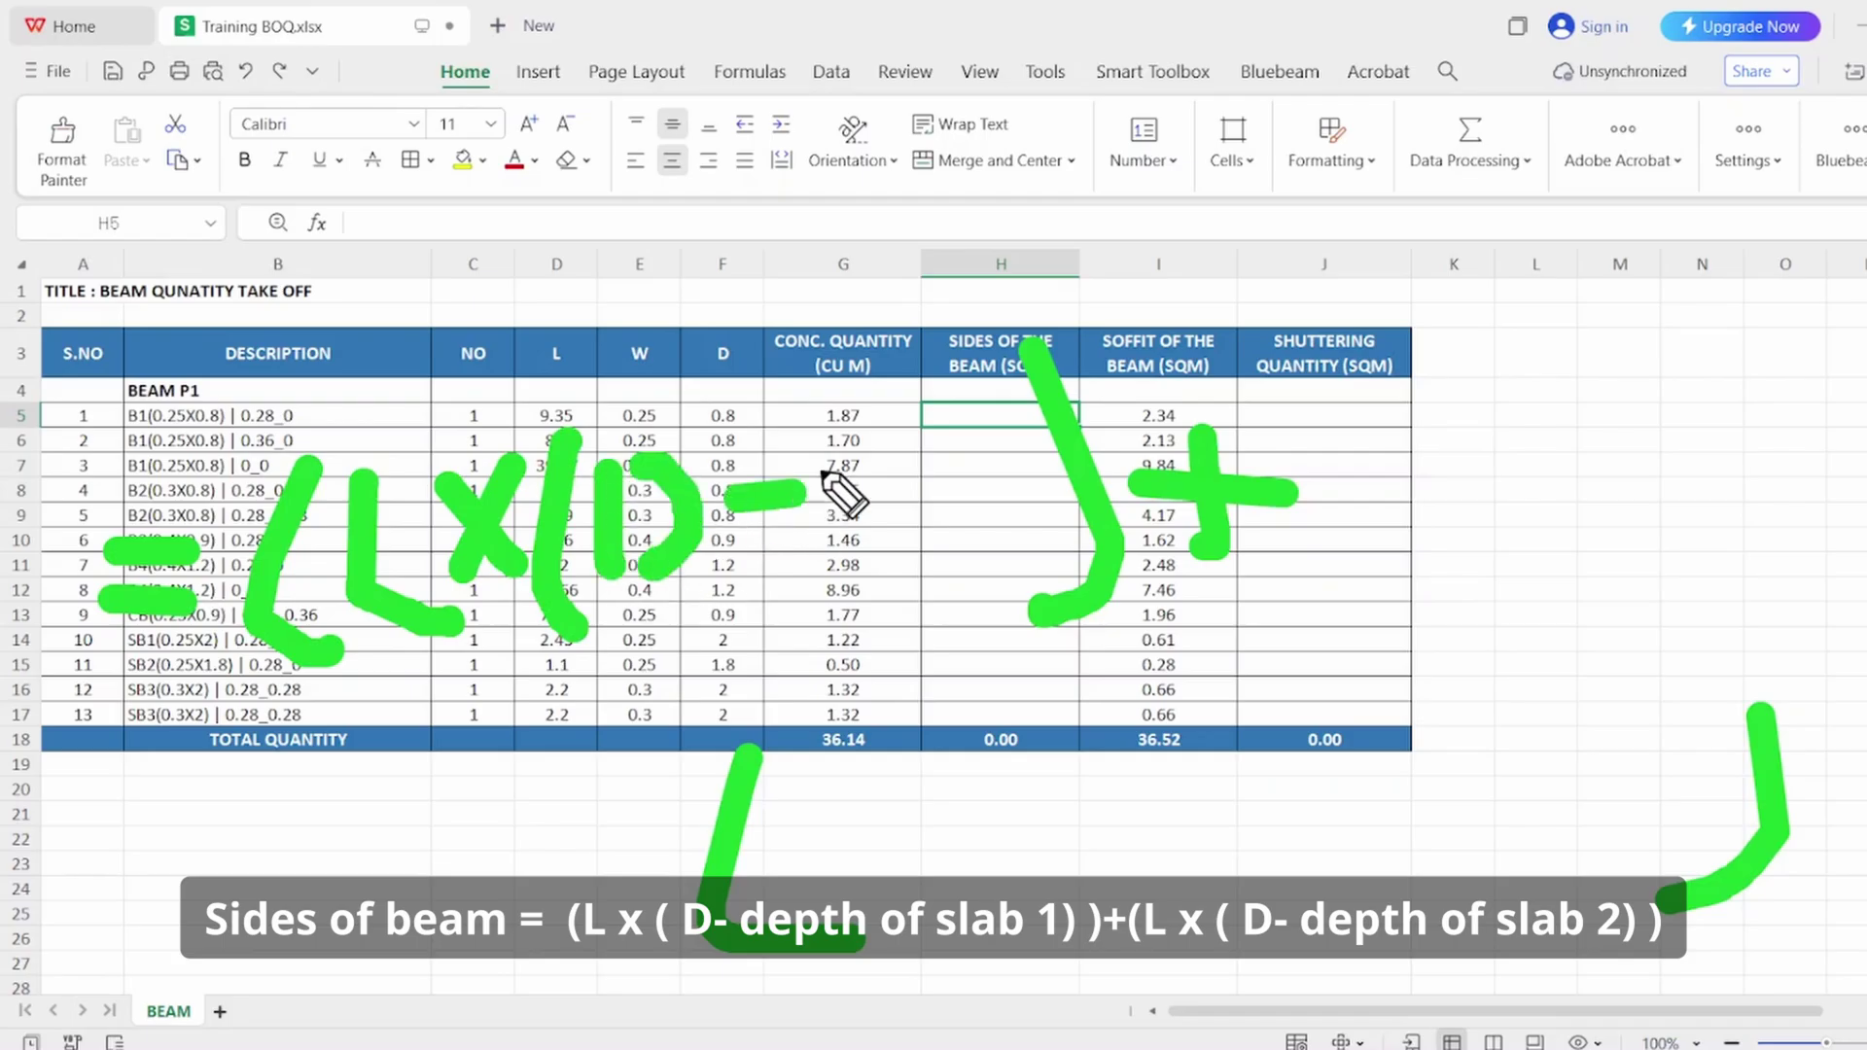
drag(842, 434, 877, 526)
click(1003, 509)
mouse_move(1015, 397)
mouse_down()
mouse_move(1038, 502)
mouse_move(1003, 509)
mouse_up()
mouse_move(833, 766)
mouse_down()
mouse_move(834, 849)
mouse_move(916, 857)
mouse_up()
drag(978, 749, 1060, 832)
drag(1055, 718, 988, 841)
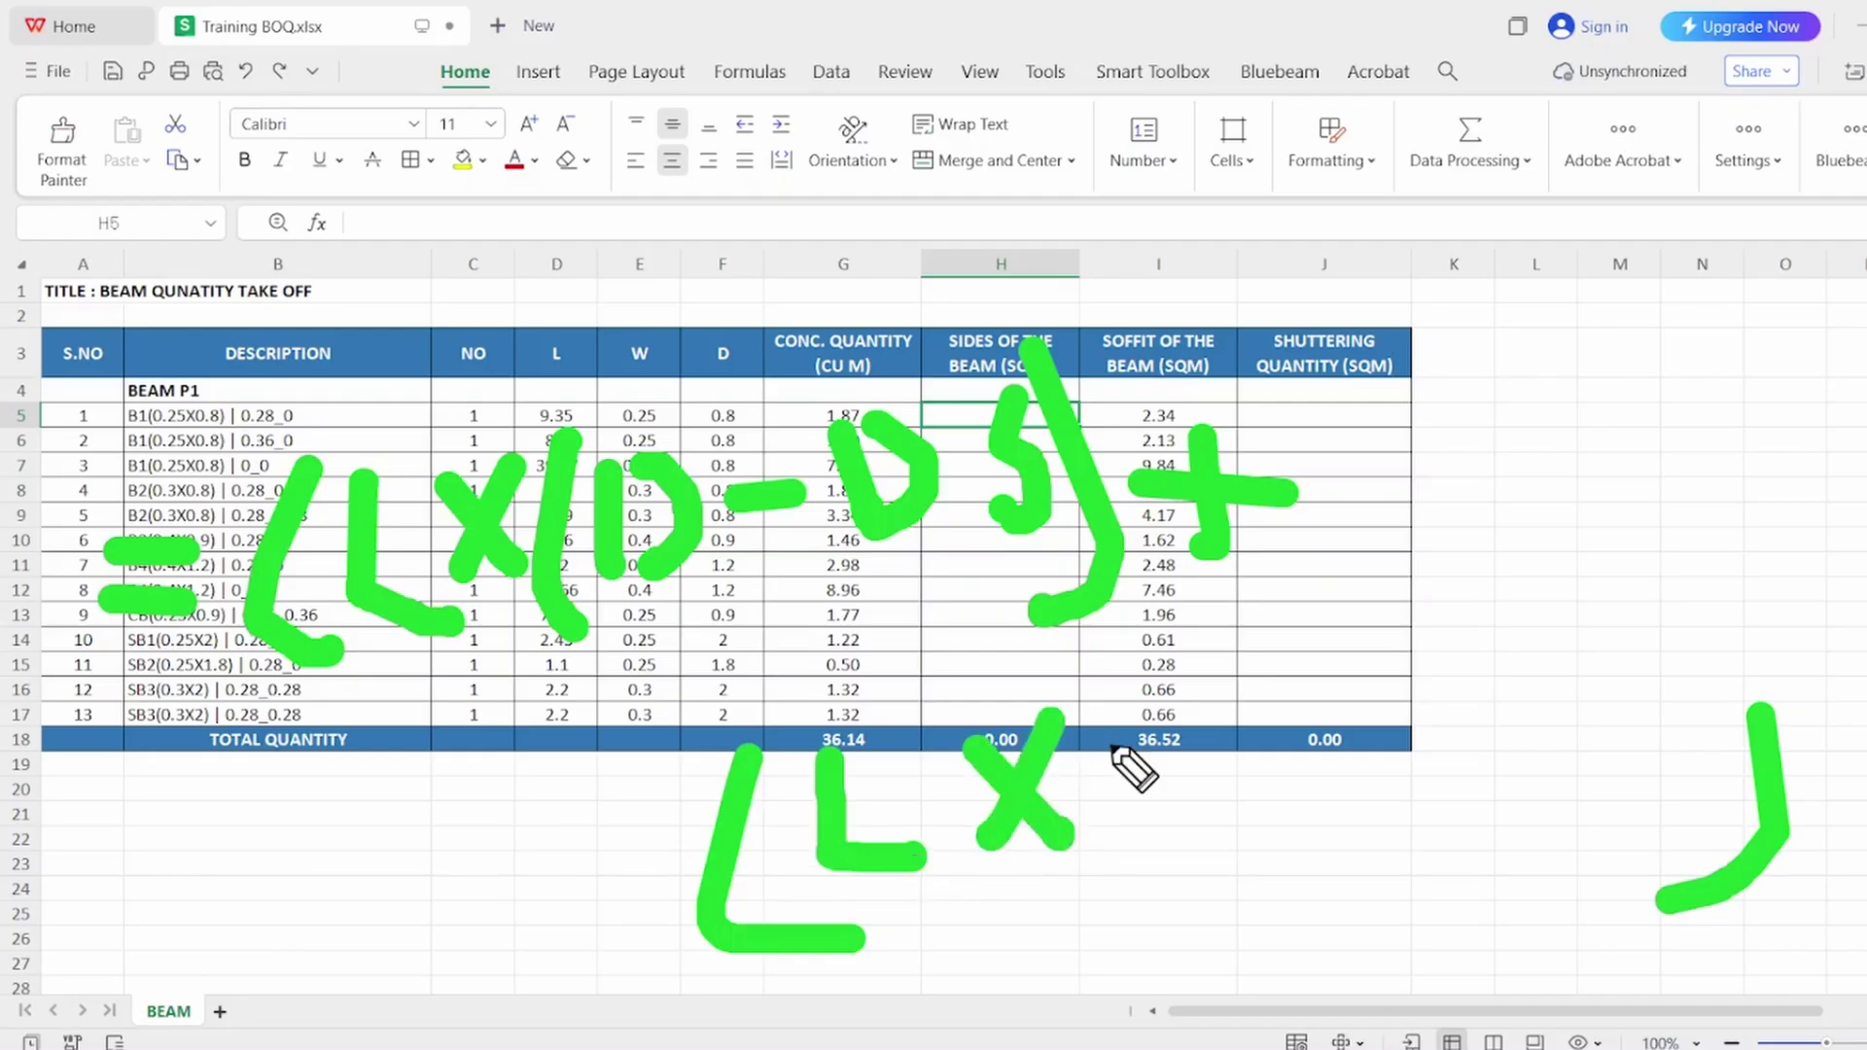
drag(1176, 686, 1181, 866)
mouse_move(1201, 720)
mouse_down()
mouse_move(1216, 793)
mouse_move(1211, 768)
mouse_up()
mouse_move(1247, 715)
mouse_down()
mouse_move(1308, 778)
mouse_move(1255, 817)
mouse_move(1441, 778)
mouse_up()
mouse_move(1473, 702)
mouse_down()
mouse_move(1498, 842)
mouse_move(1536, 817)
mouse_up()
click(1605, 796)
mouse_move(1717, 718)
mouse_down()
mouse_move(1663, 768)
mouse_move(1654, 836)
mouse_up()
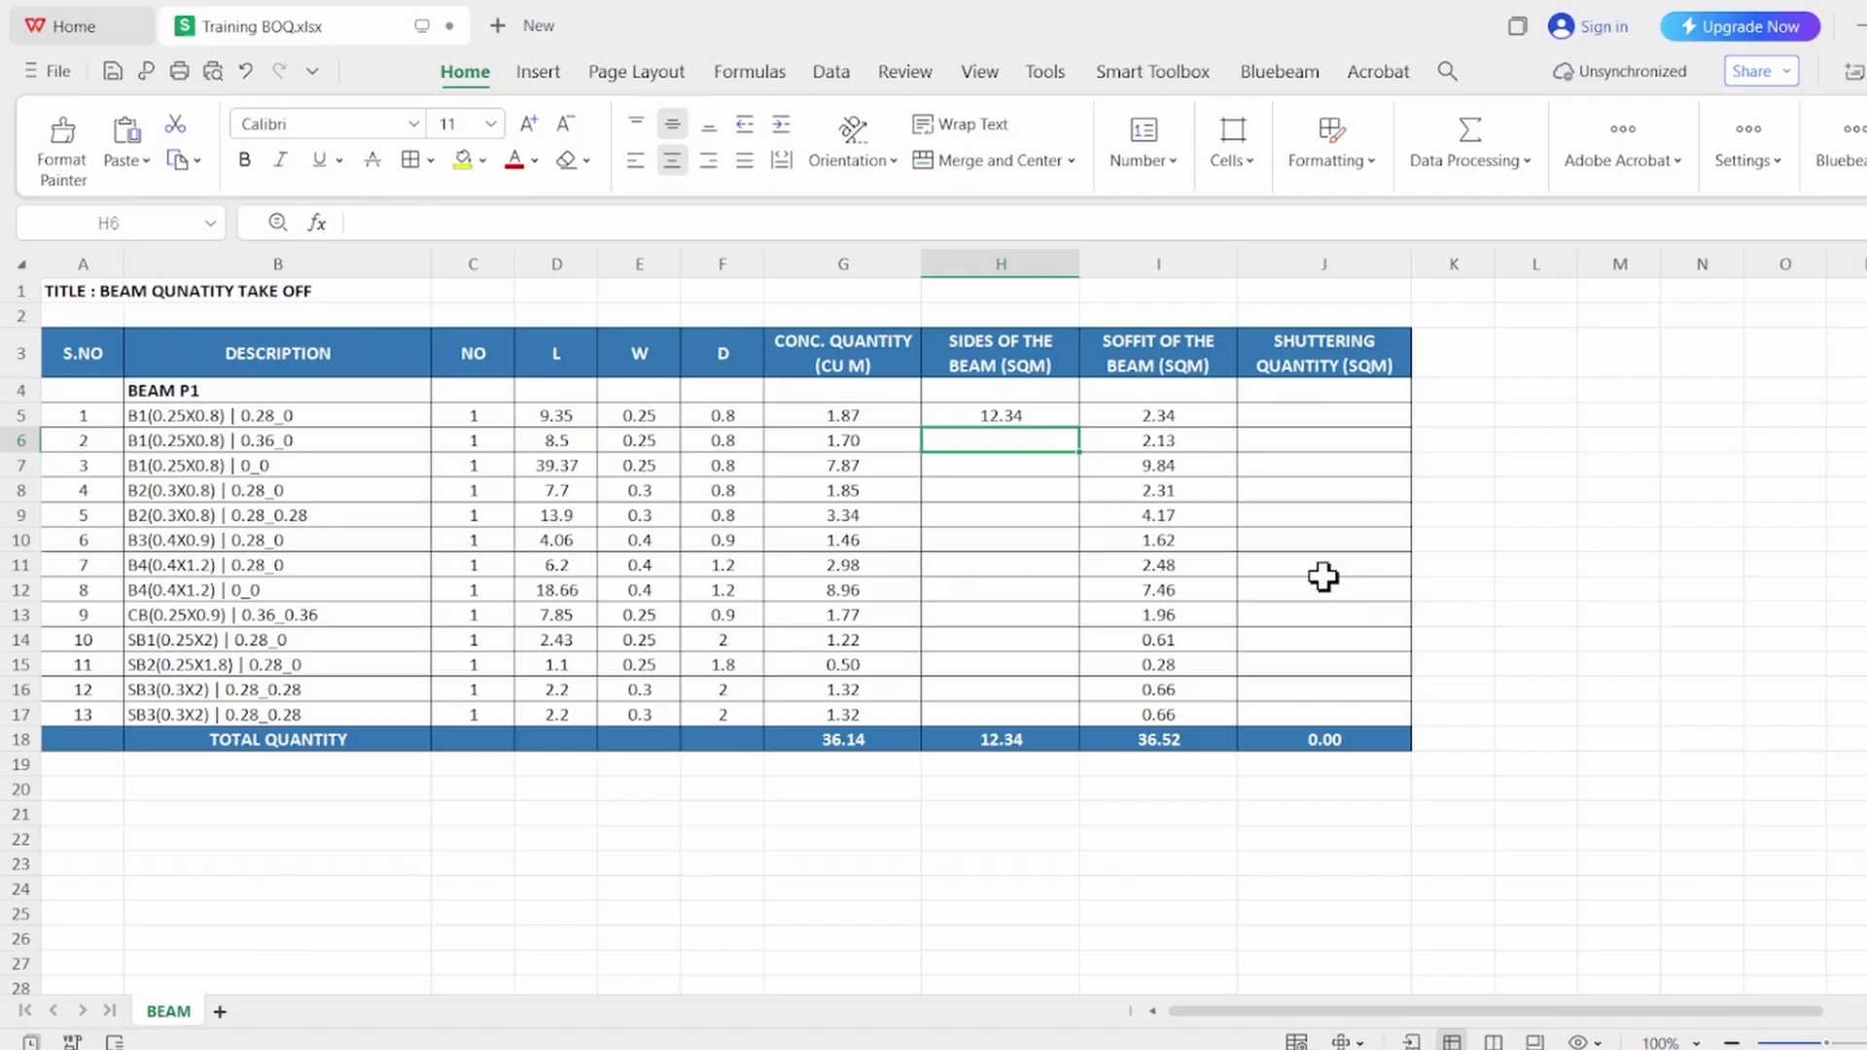
Open the sides-of-beam formula in H5 and compare its length, depth and slab thickness terms with the beam description
key(F2)
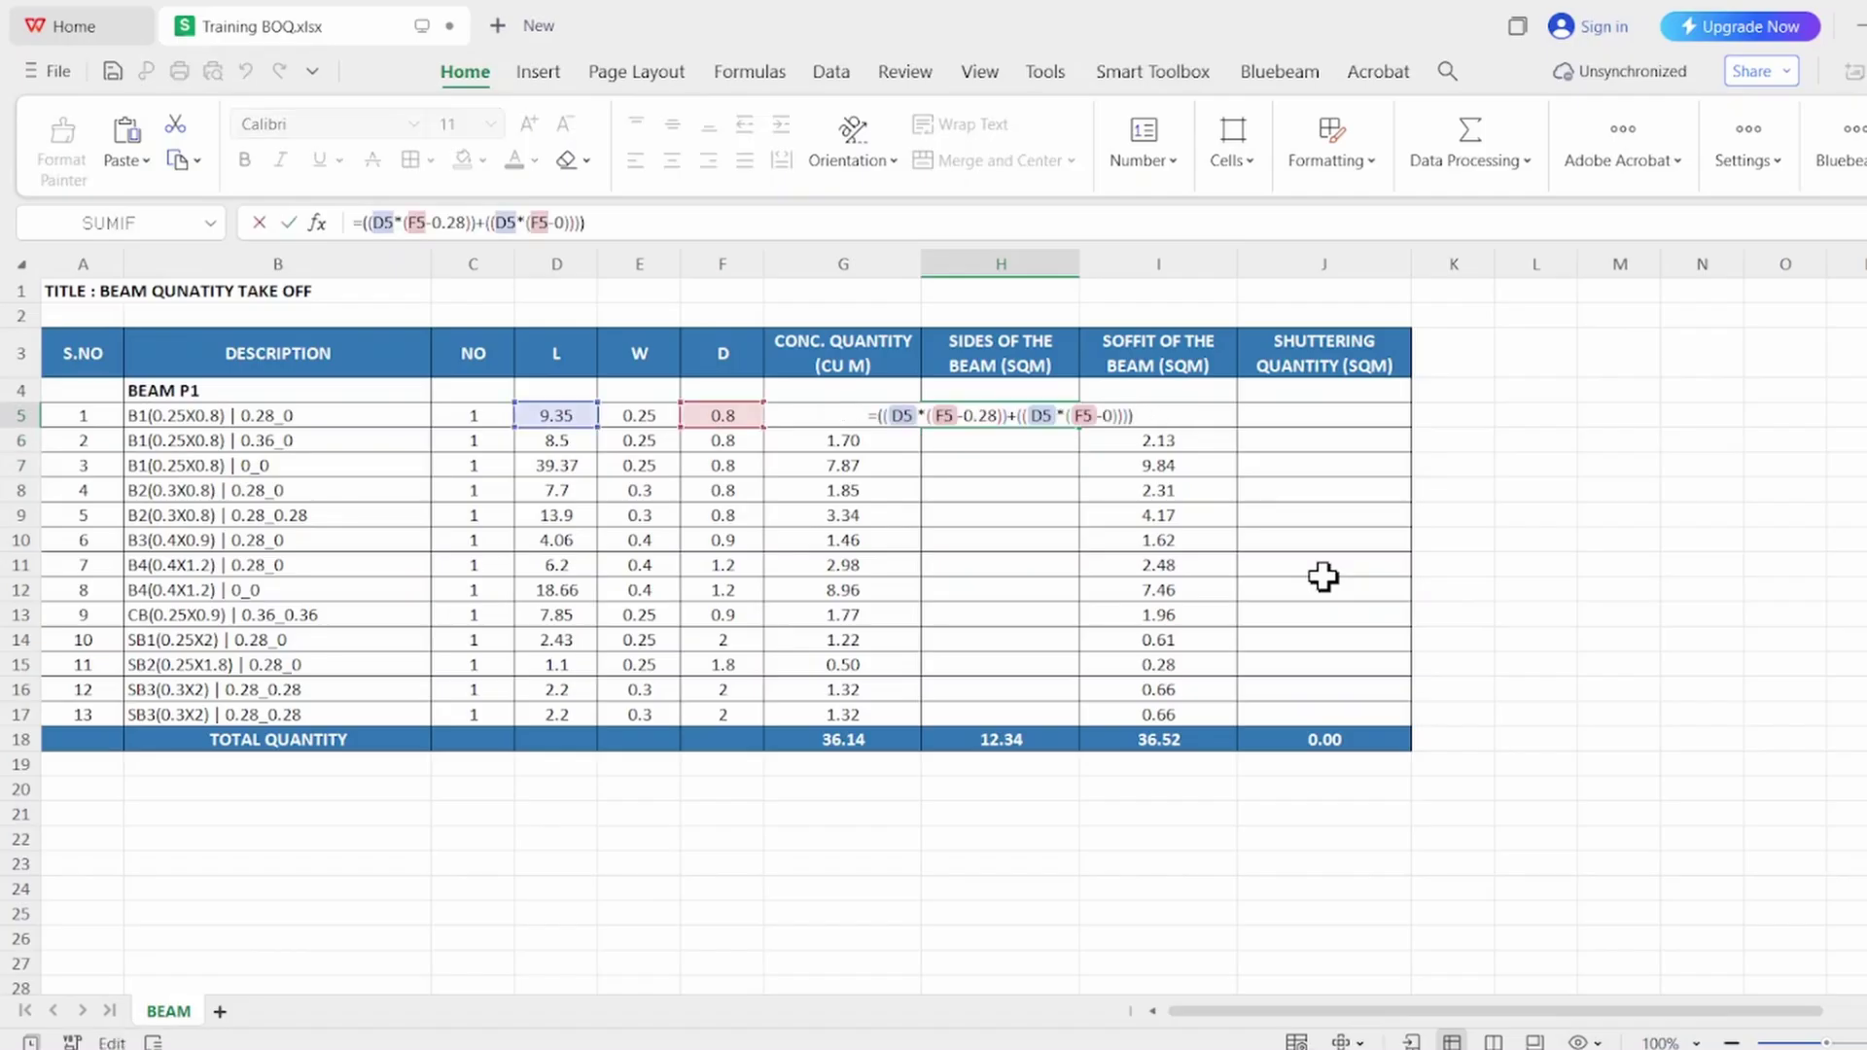
key(ctrl+alt+g)
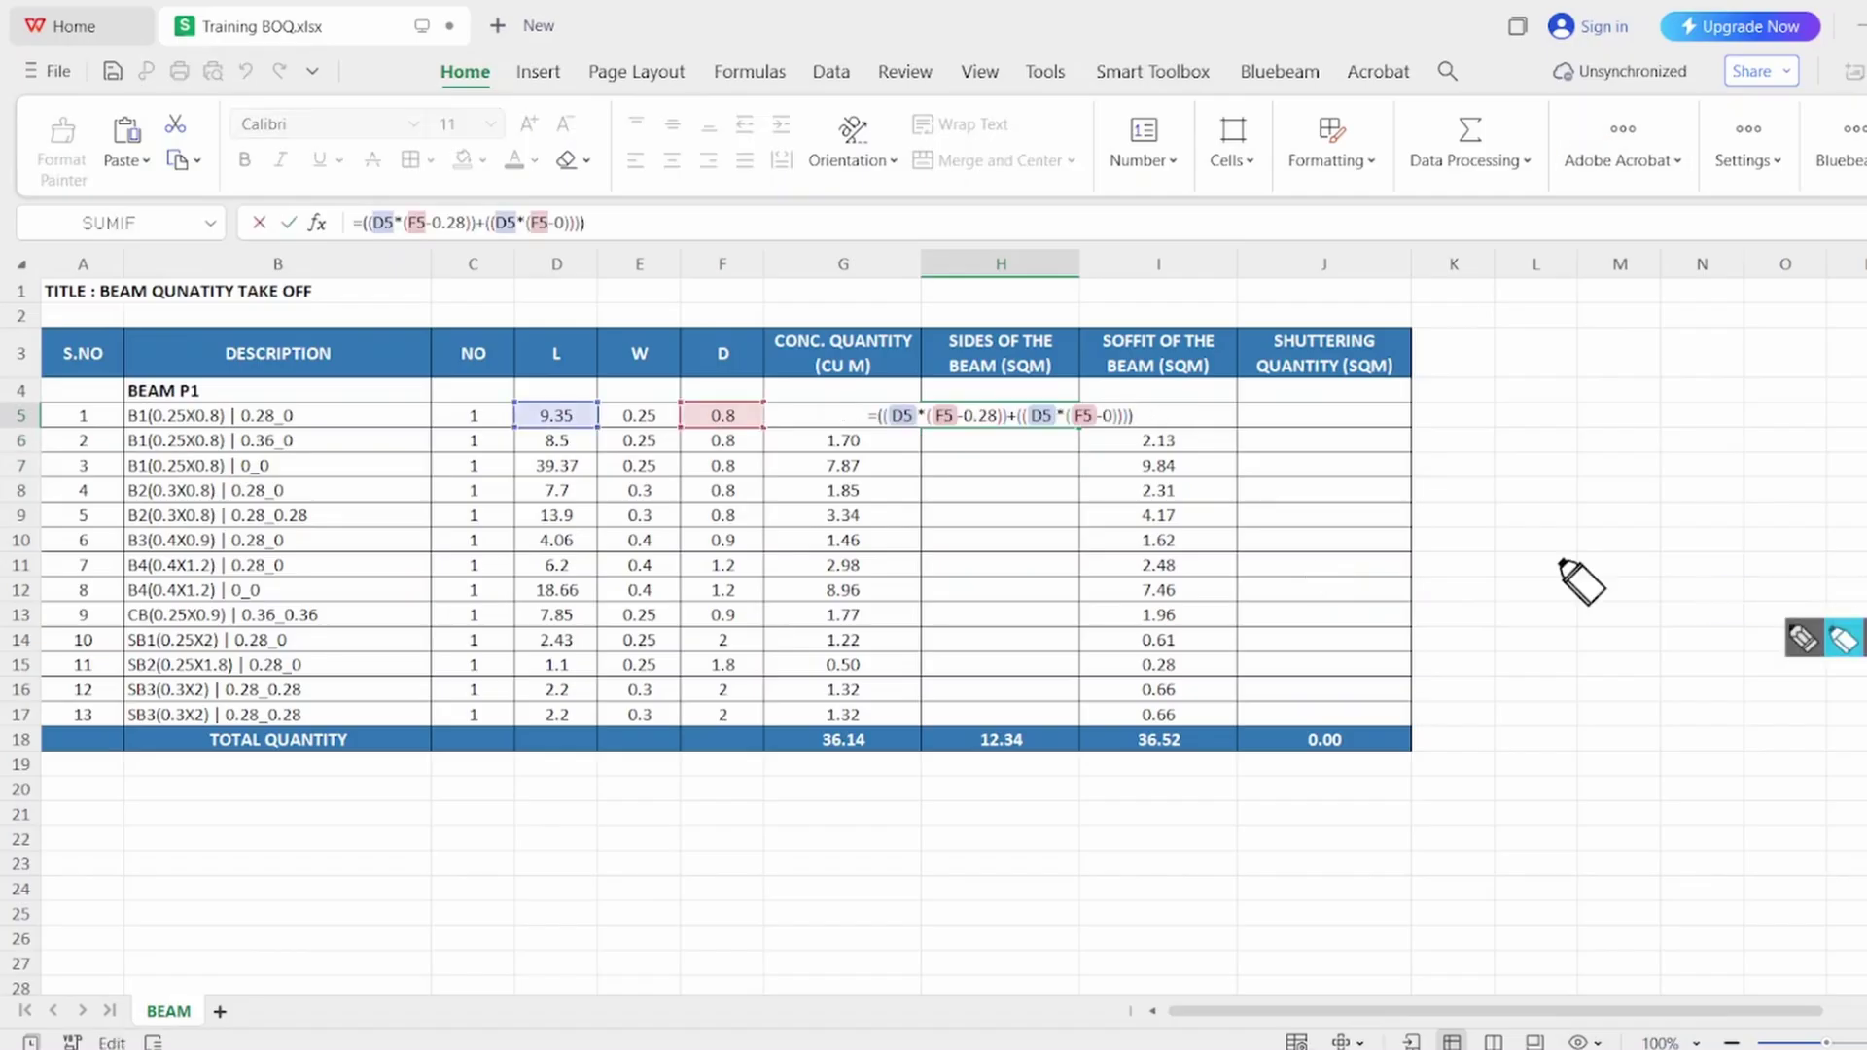
mouse_move(874, 415)
mouse_down()
mouse_move(1077, 373)
mouse_move(1112, 394)
mouse_up()
mouse_move(242, 415)
mouse_down()
mouse_move(256, 432)
mouse_move(835, 463)
mouse_move(963, 448)
mouse_up()
mouse_move(292, 402)
mouse_down()
mouse_move(934, 248)
mouse_move(1089, 372)
mouse_up()
Edit the slab thicknesses in the sides formulas to 0.35 for the first side in H6, 0 in H7 and 0.28 for both sides in H9
key(BackSpace)
key(BackSpace)
text(35)
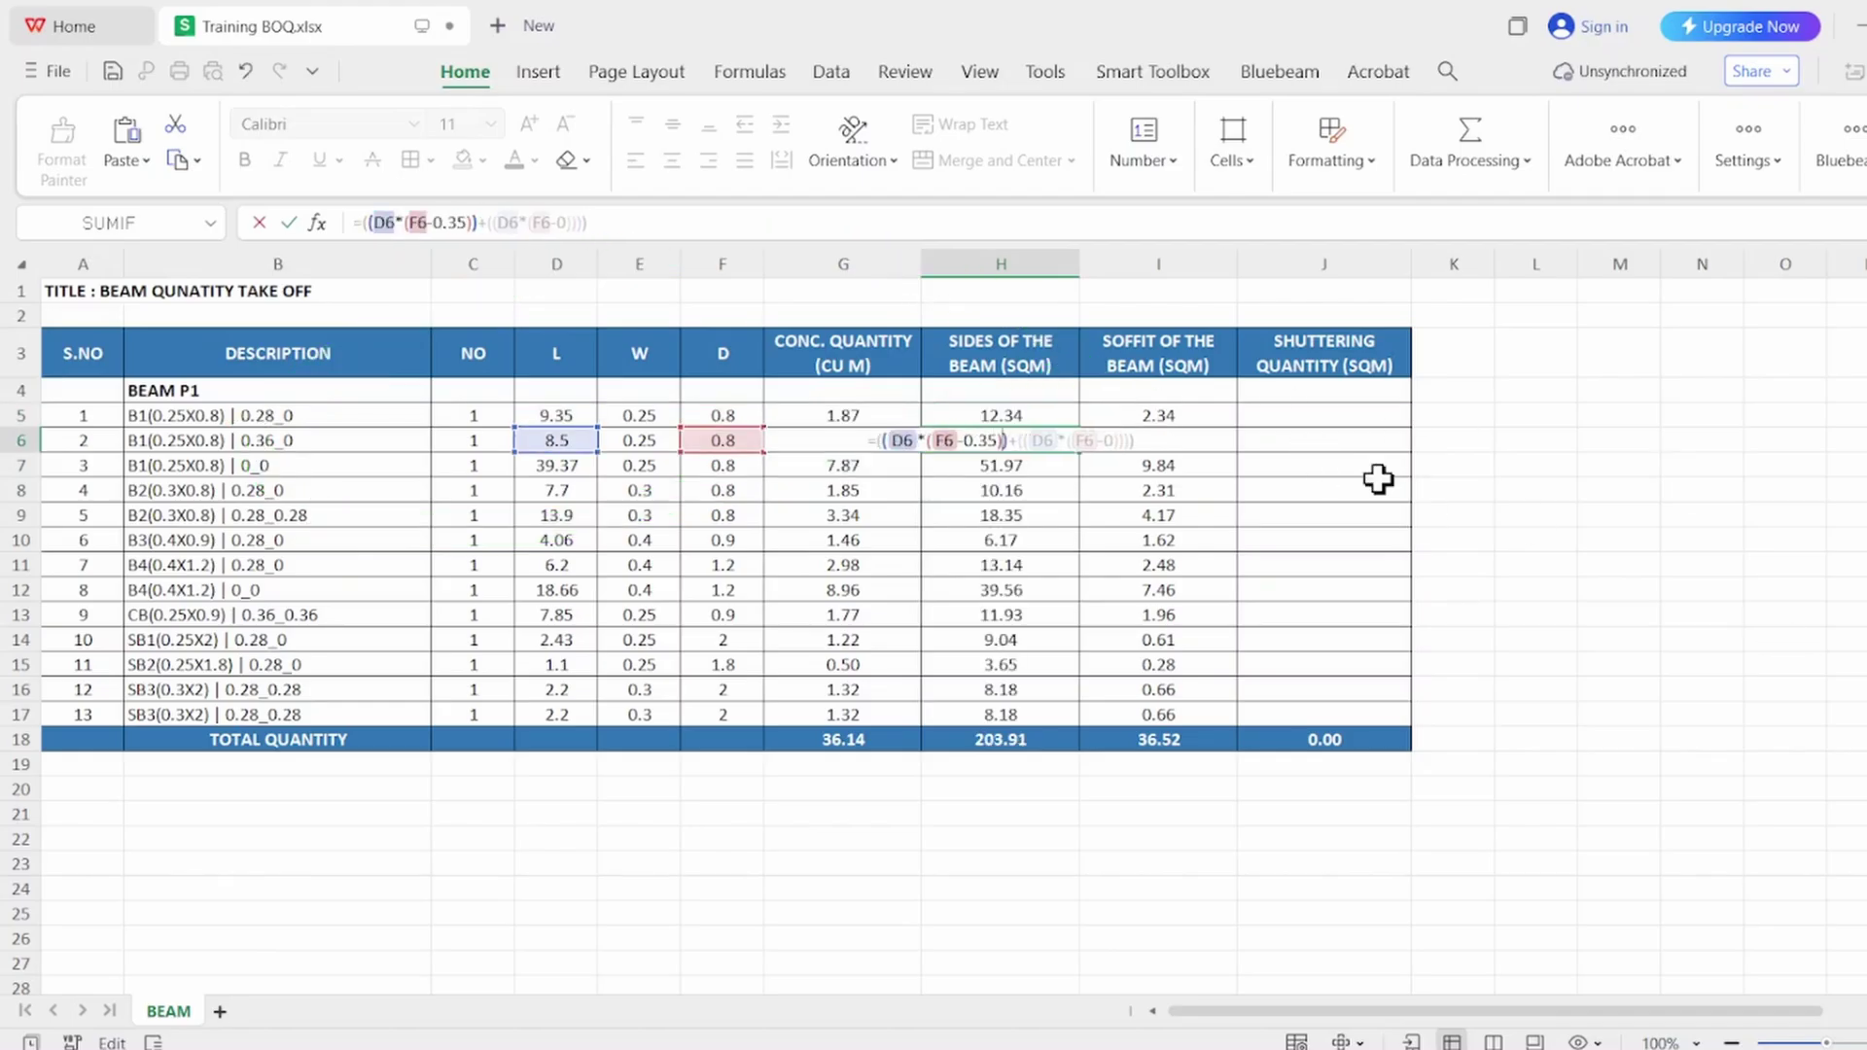
key(Return)
key(F2)
text(.28)
key(Return)
key(Return)
Match the slab thicknesses in the remaining sides formulas to the descriptions: 0 in H12, 0.36 twice in H13, 0.28 twice in H16 and H17
key(F2)
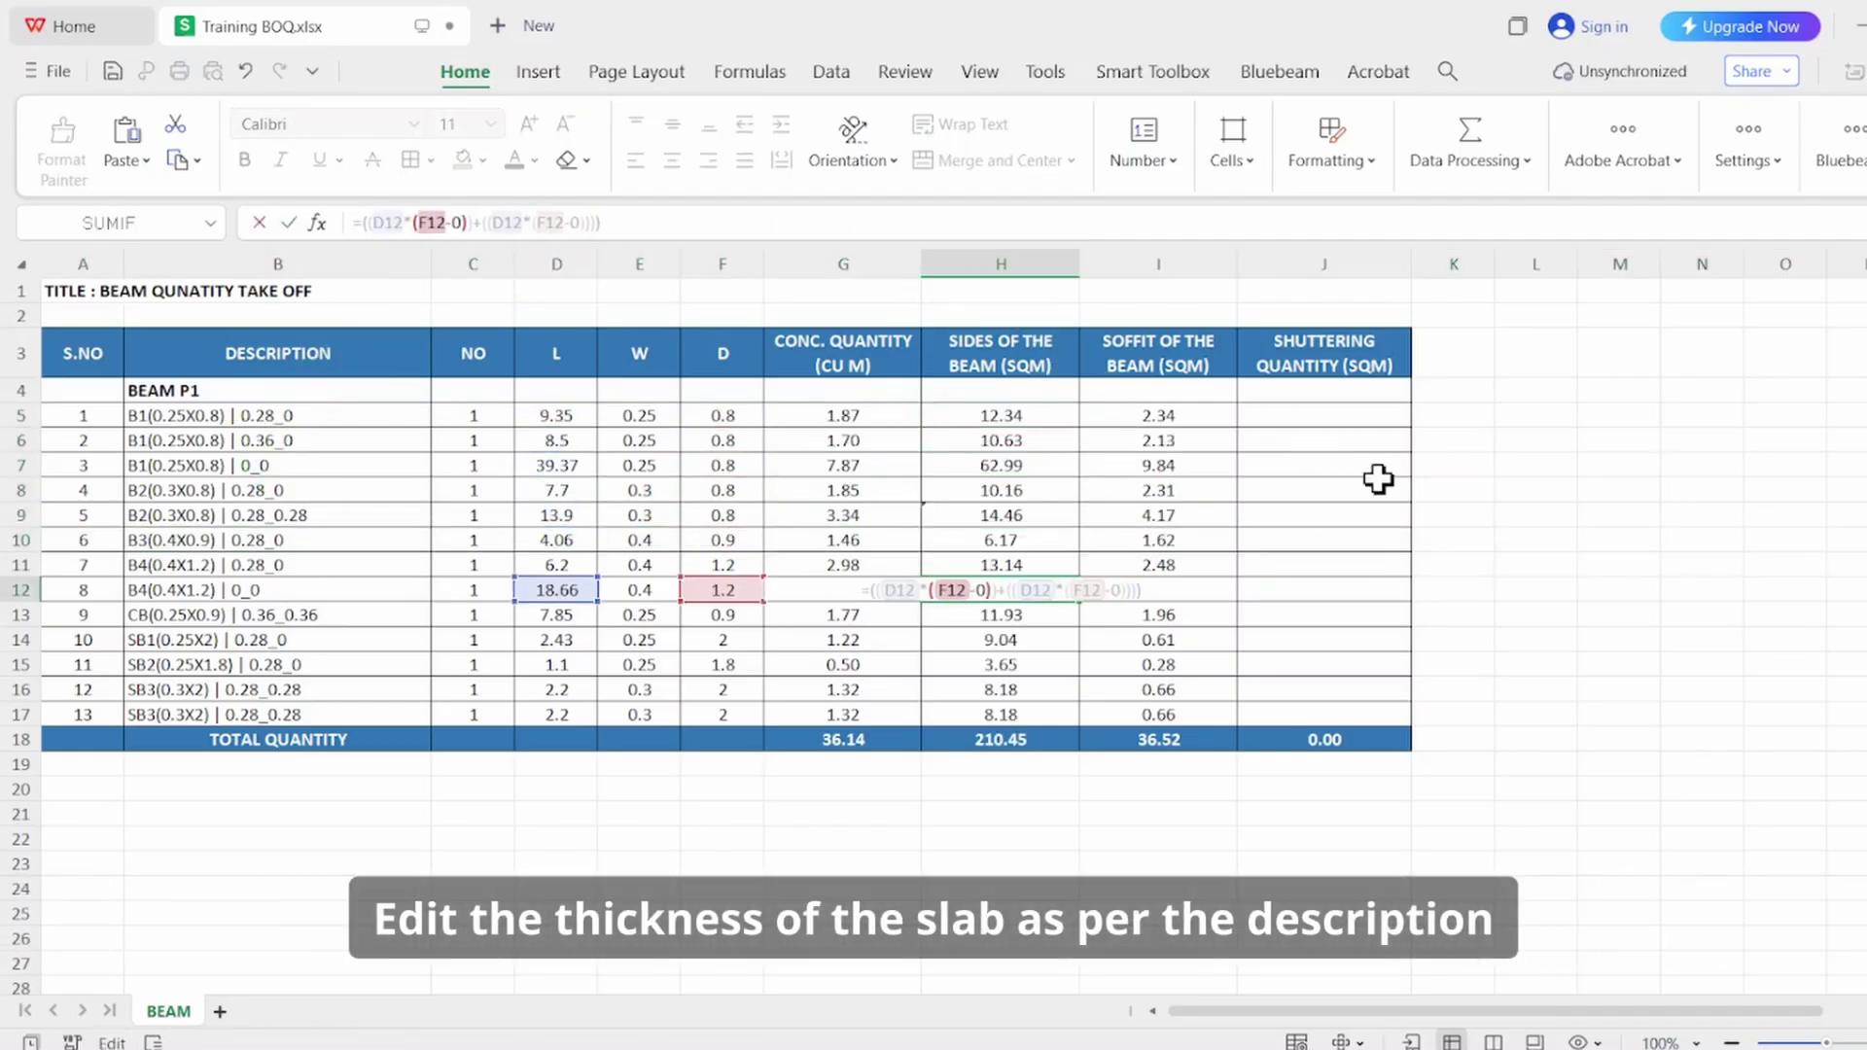
key(Return)
key(Return)
key(F2)
key(shift+space)
key(F2)
text(.36)
key(Return)
key(Return)
text(.28)
key(ctrl+shift+Up)
key(shift+Right)
drag(1002, 353, 1002, 740)
click(844, 353)
Calculate the shuttering quantity in J5 as sides plus soffit, =H5+I5, and copy the formula down to J17
click(1293, 417)
text(=H5+I5)
key(Return)
double_click(1411, 428)
click(1324, 515)
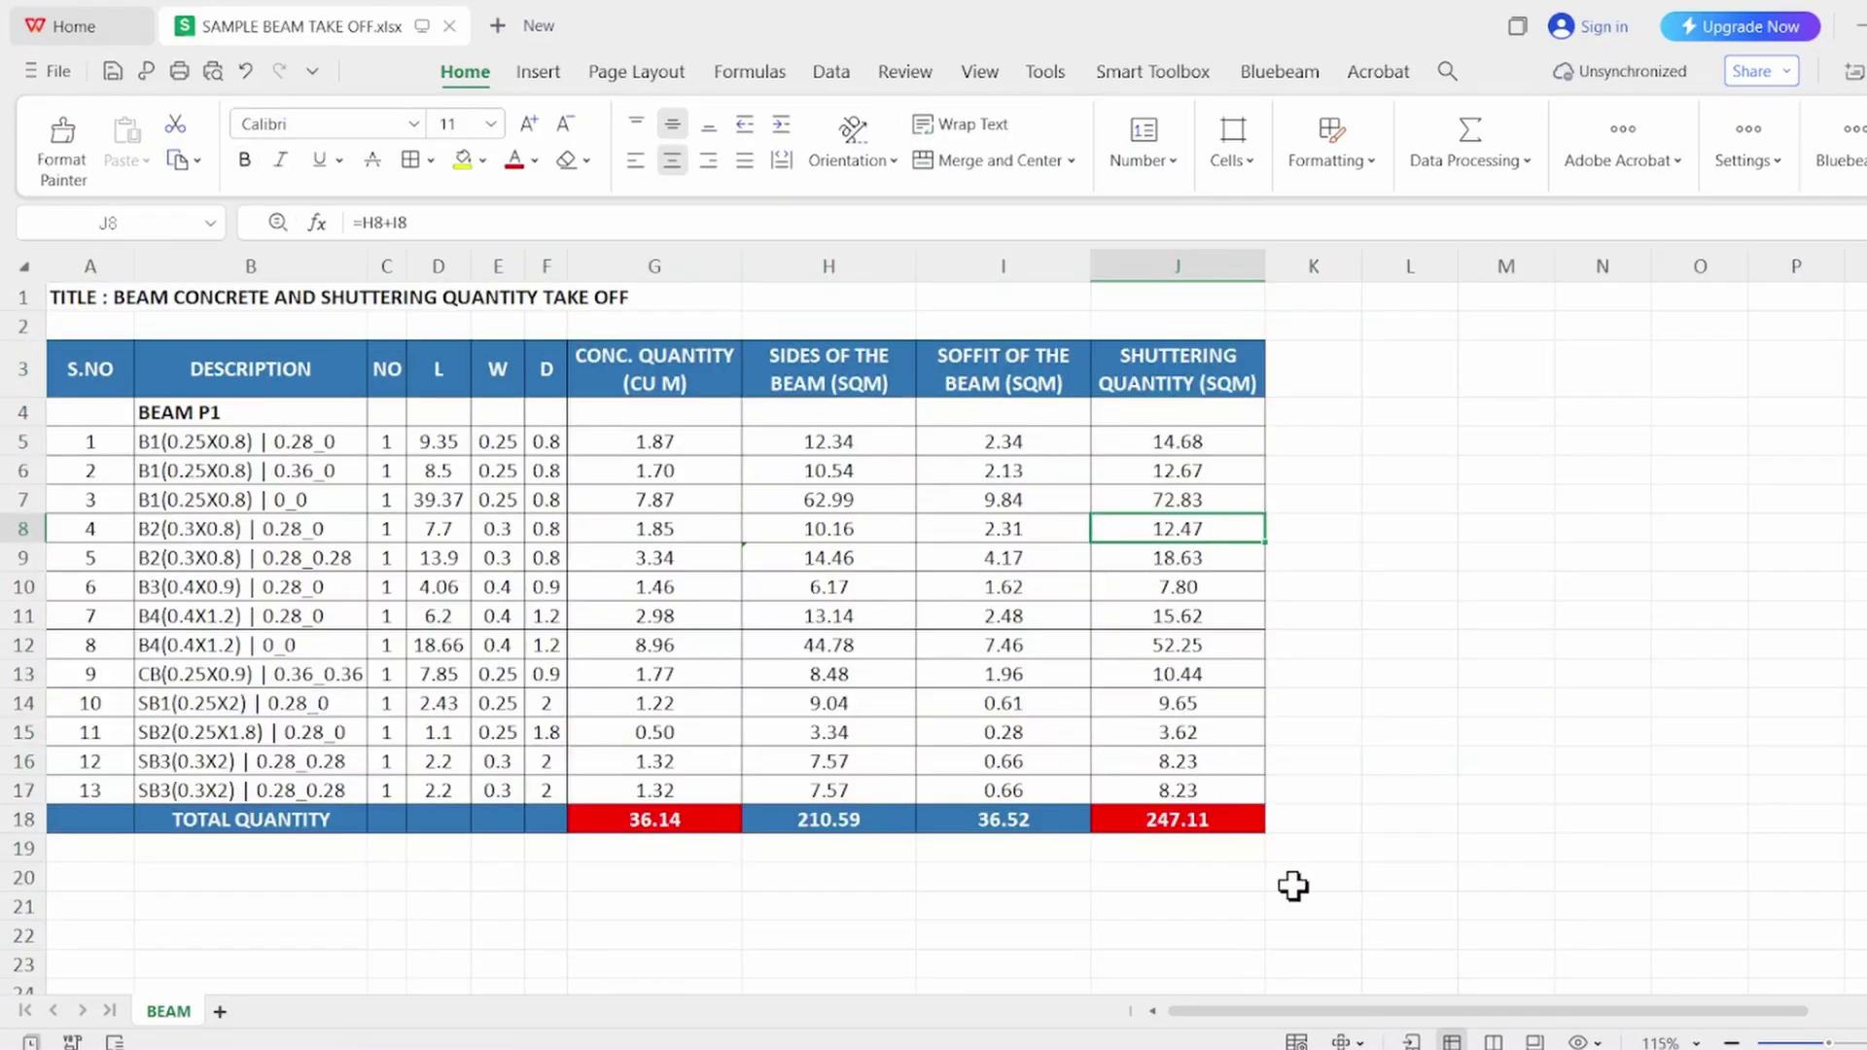
Examine the finished beam take-off table in SAMPLE BEAM TAKE OFF.xlsx, especially the concrete and shuttering quantity columns
click(1298, 854)
key(ctrl+shift+Home)
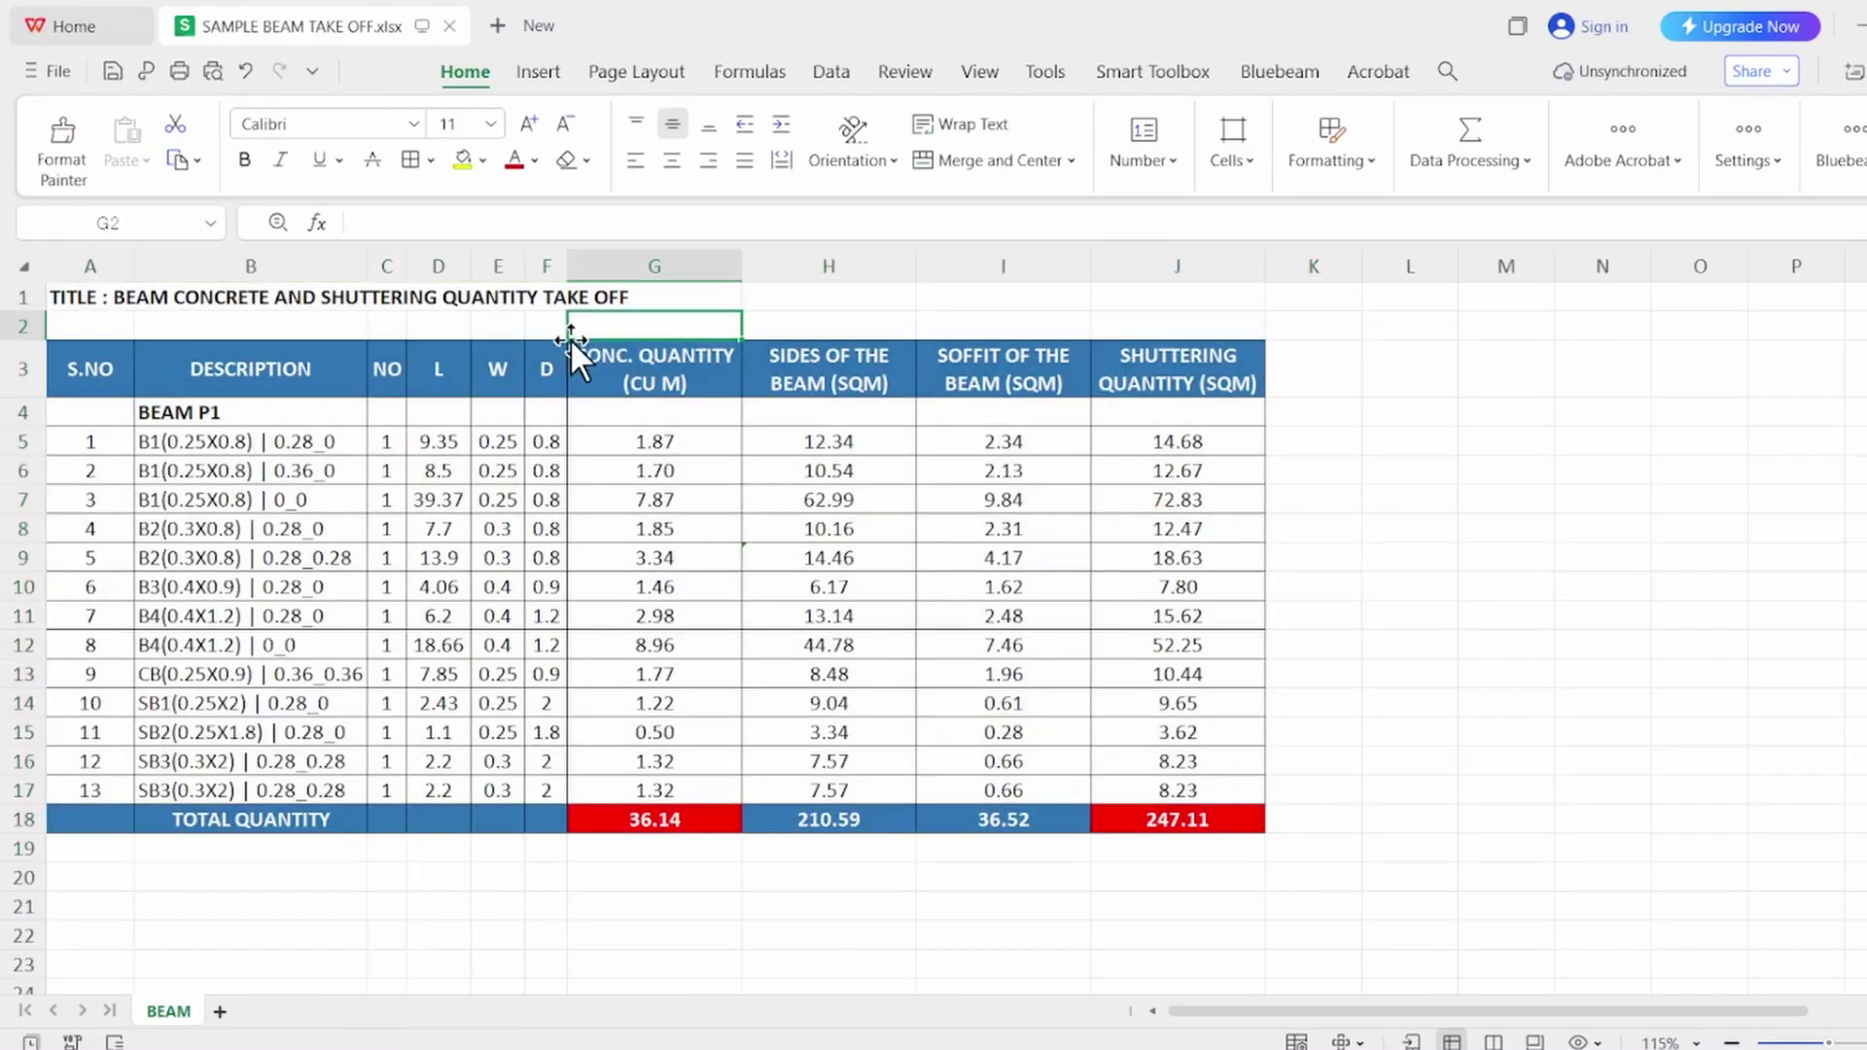
drag(632, 369, 676, 799)
drag(1203, 347, 1181, 783)
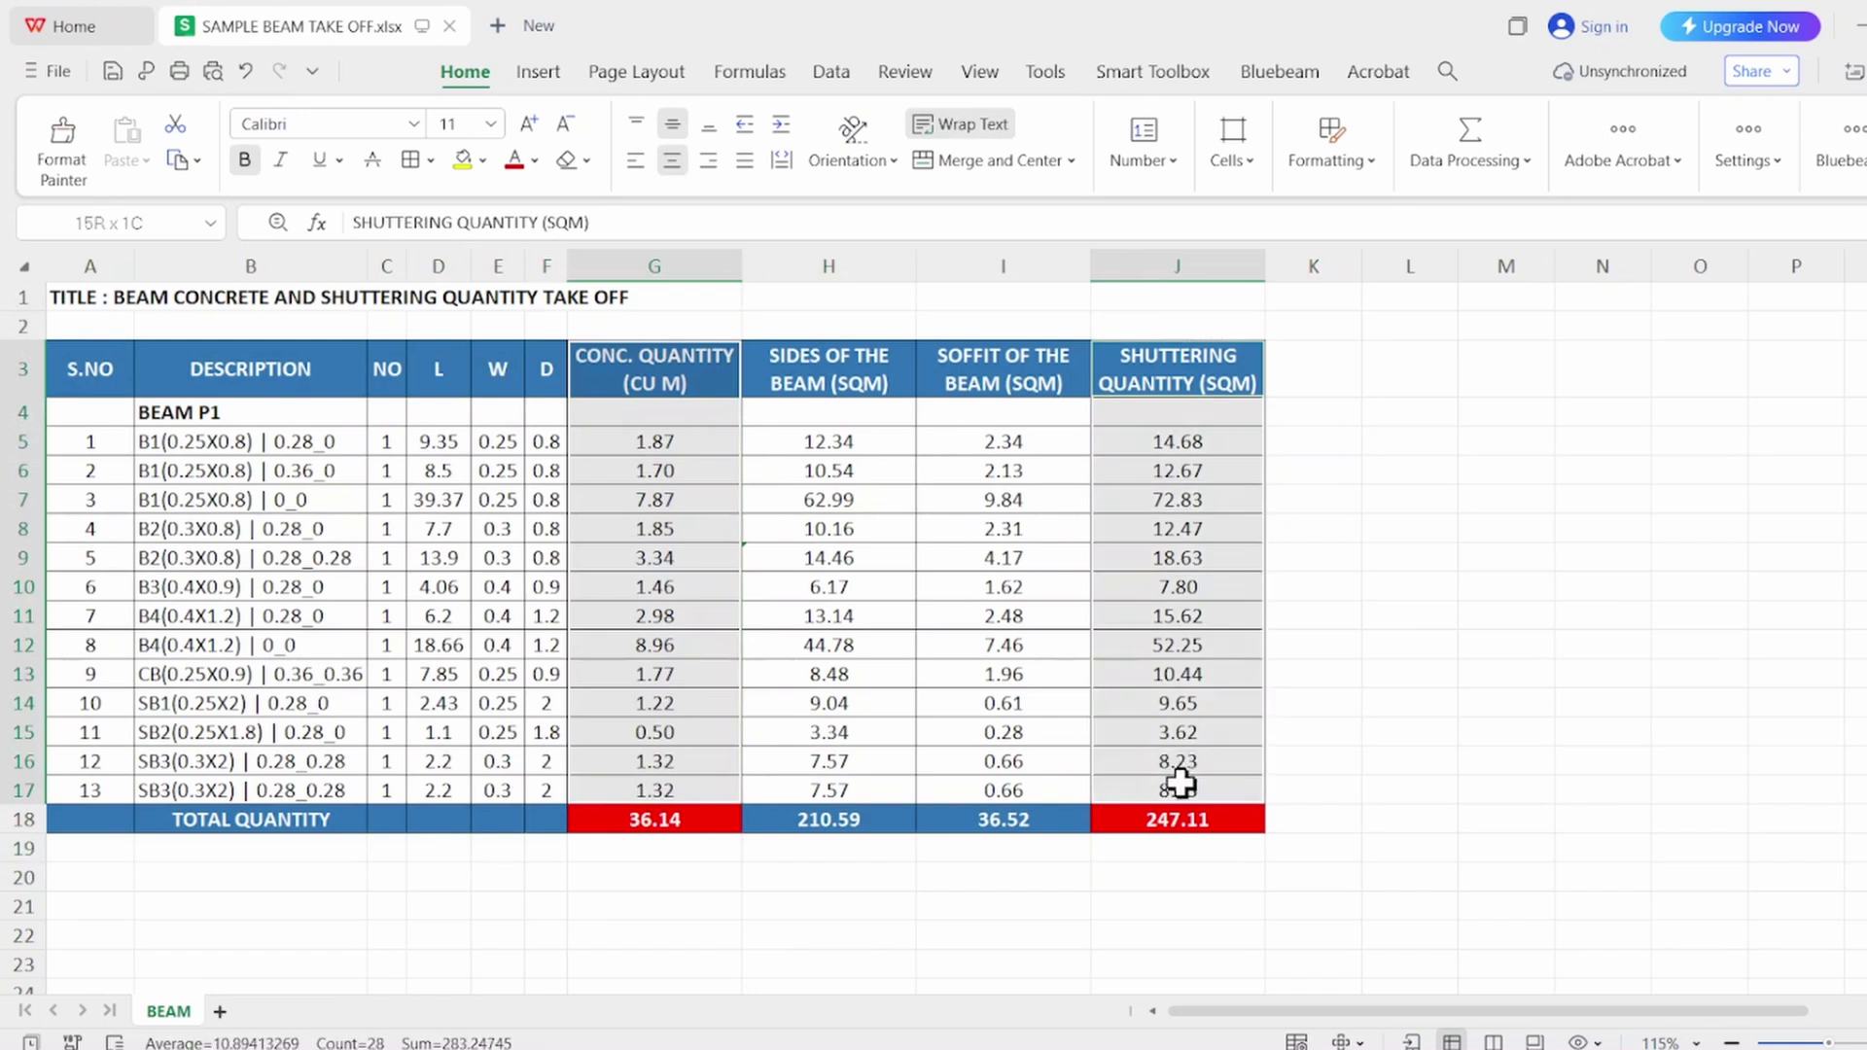
click(1420, 645)
click(1300, 875)
key(ctrl+shift+Home)
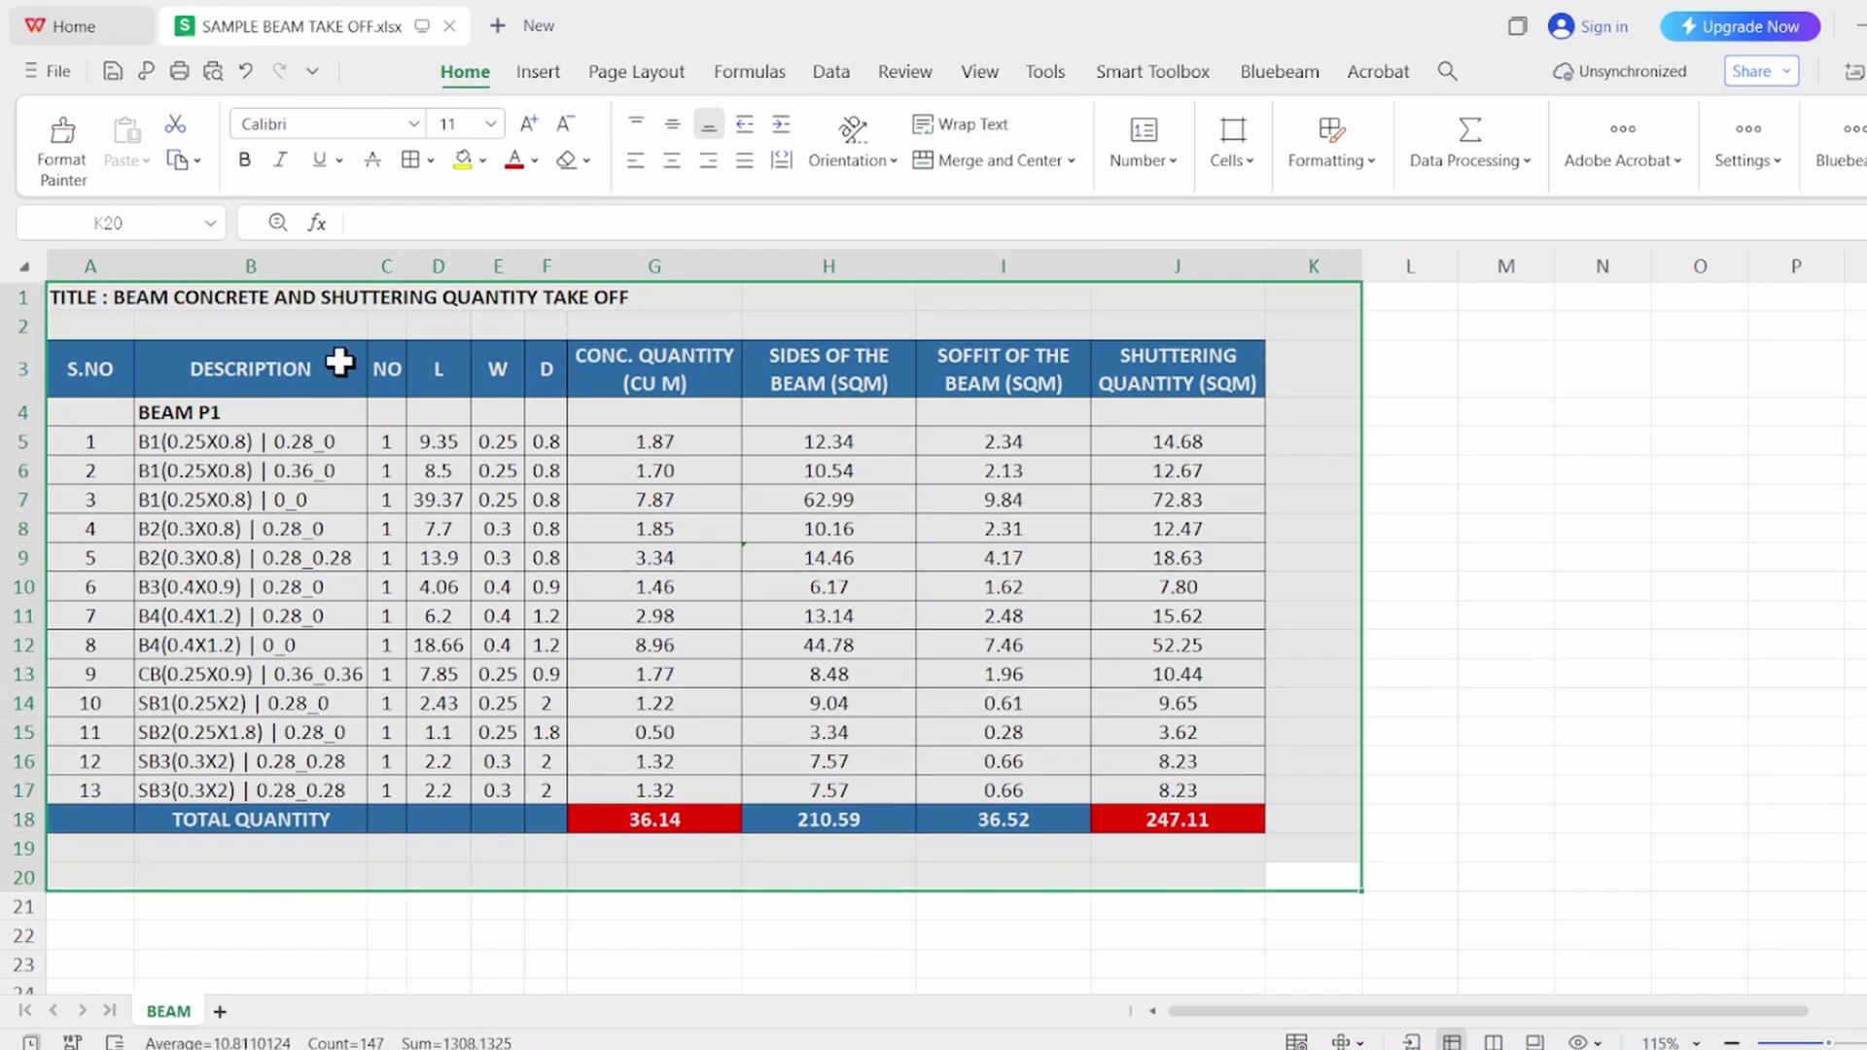
click(1065, 367)
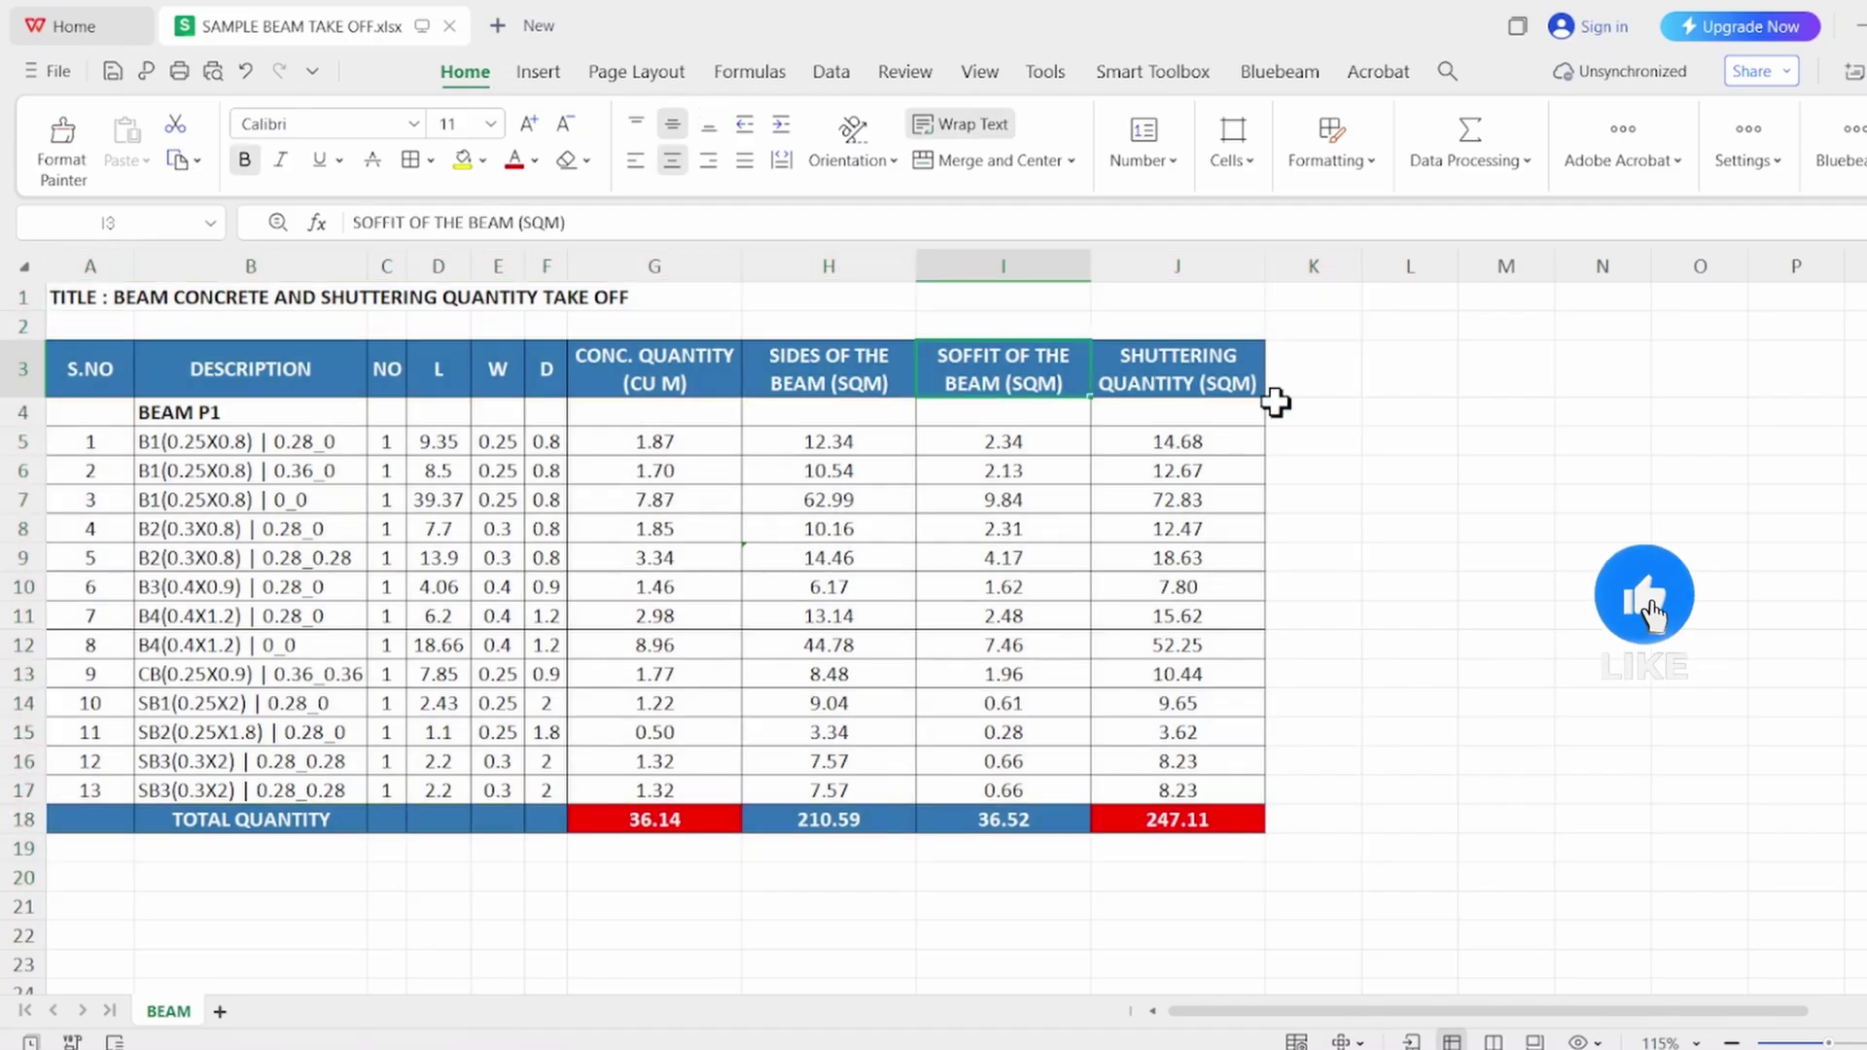
click(1240, 817)
shift+click(56, 284)
click(1392, 669)
scroll(1108, 499, down, 1)
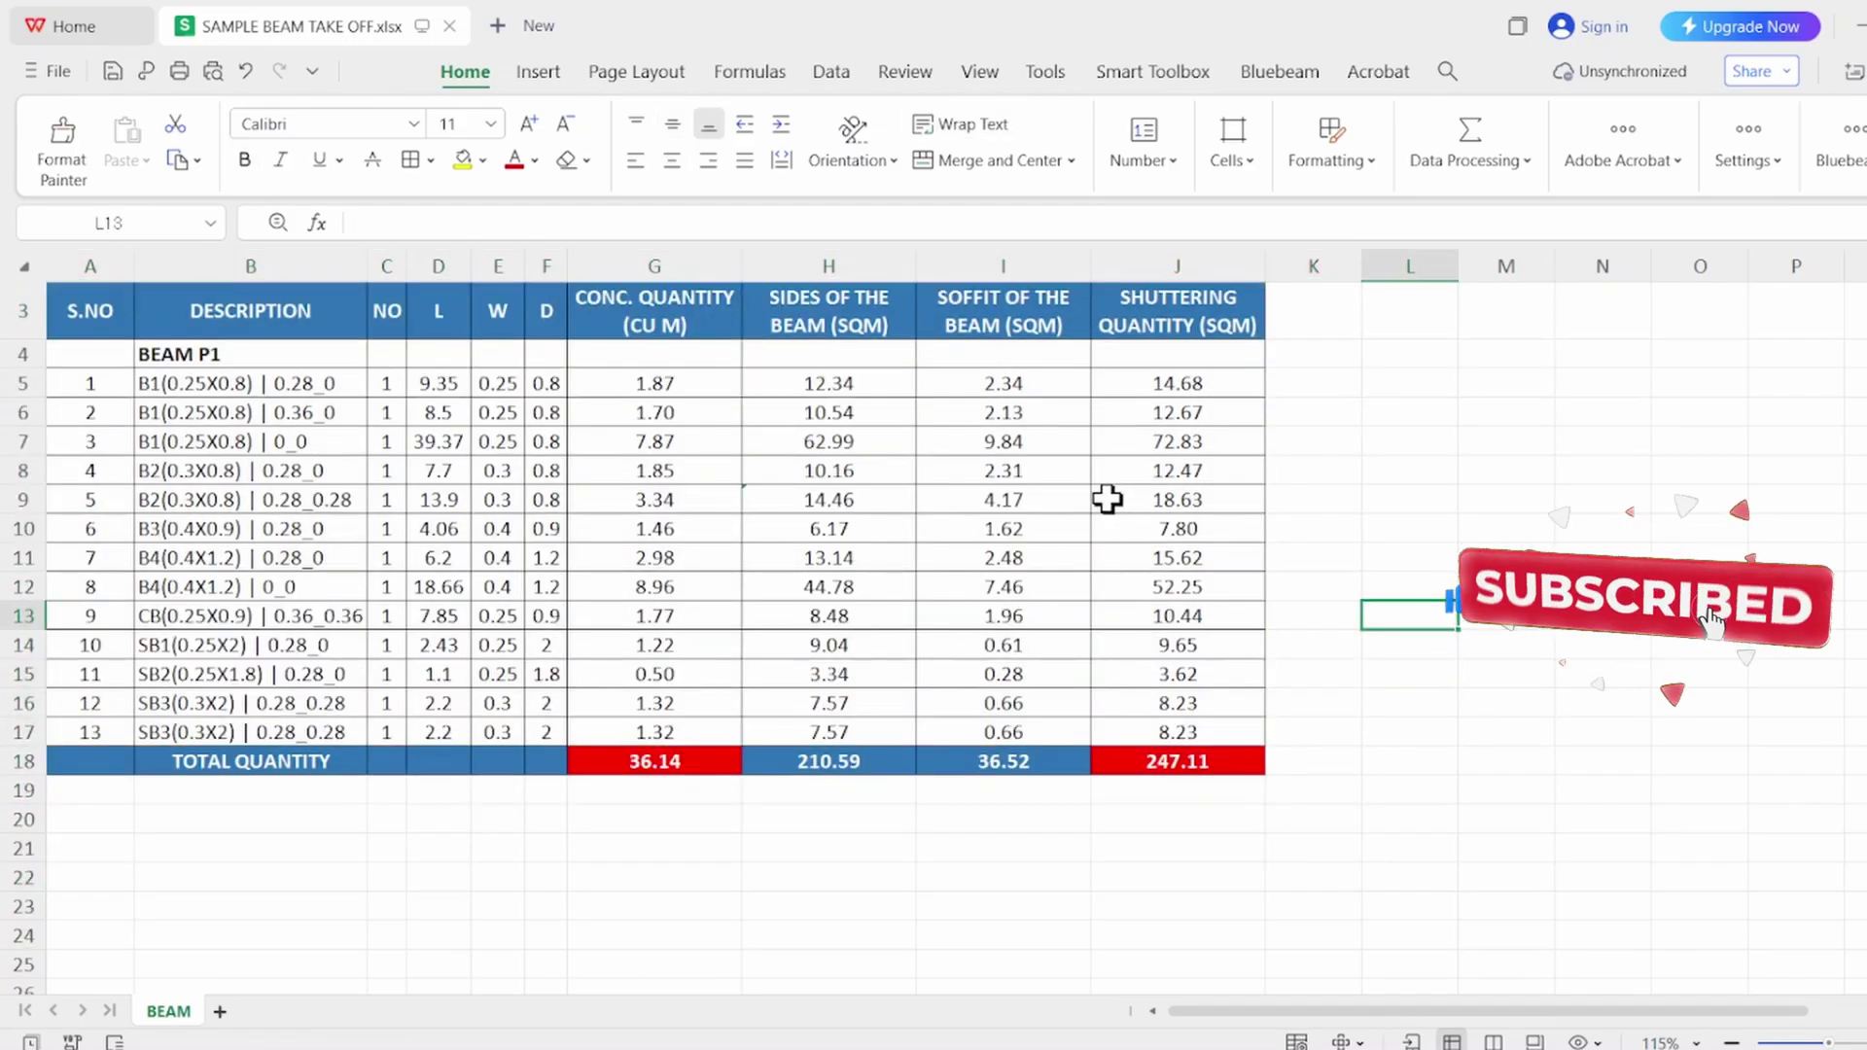
scroll(1108, 499, up, 1)
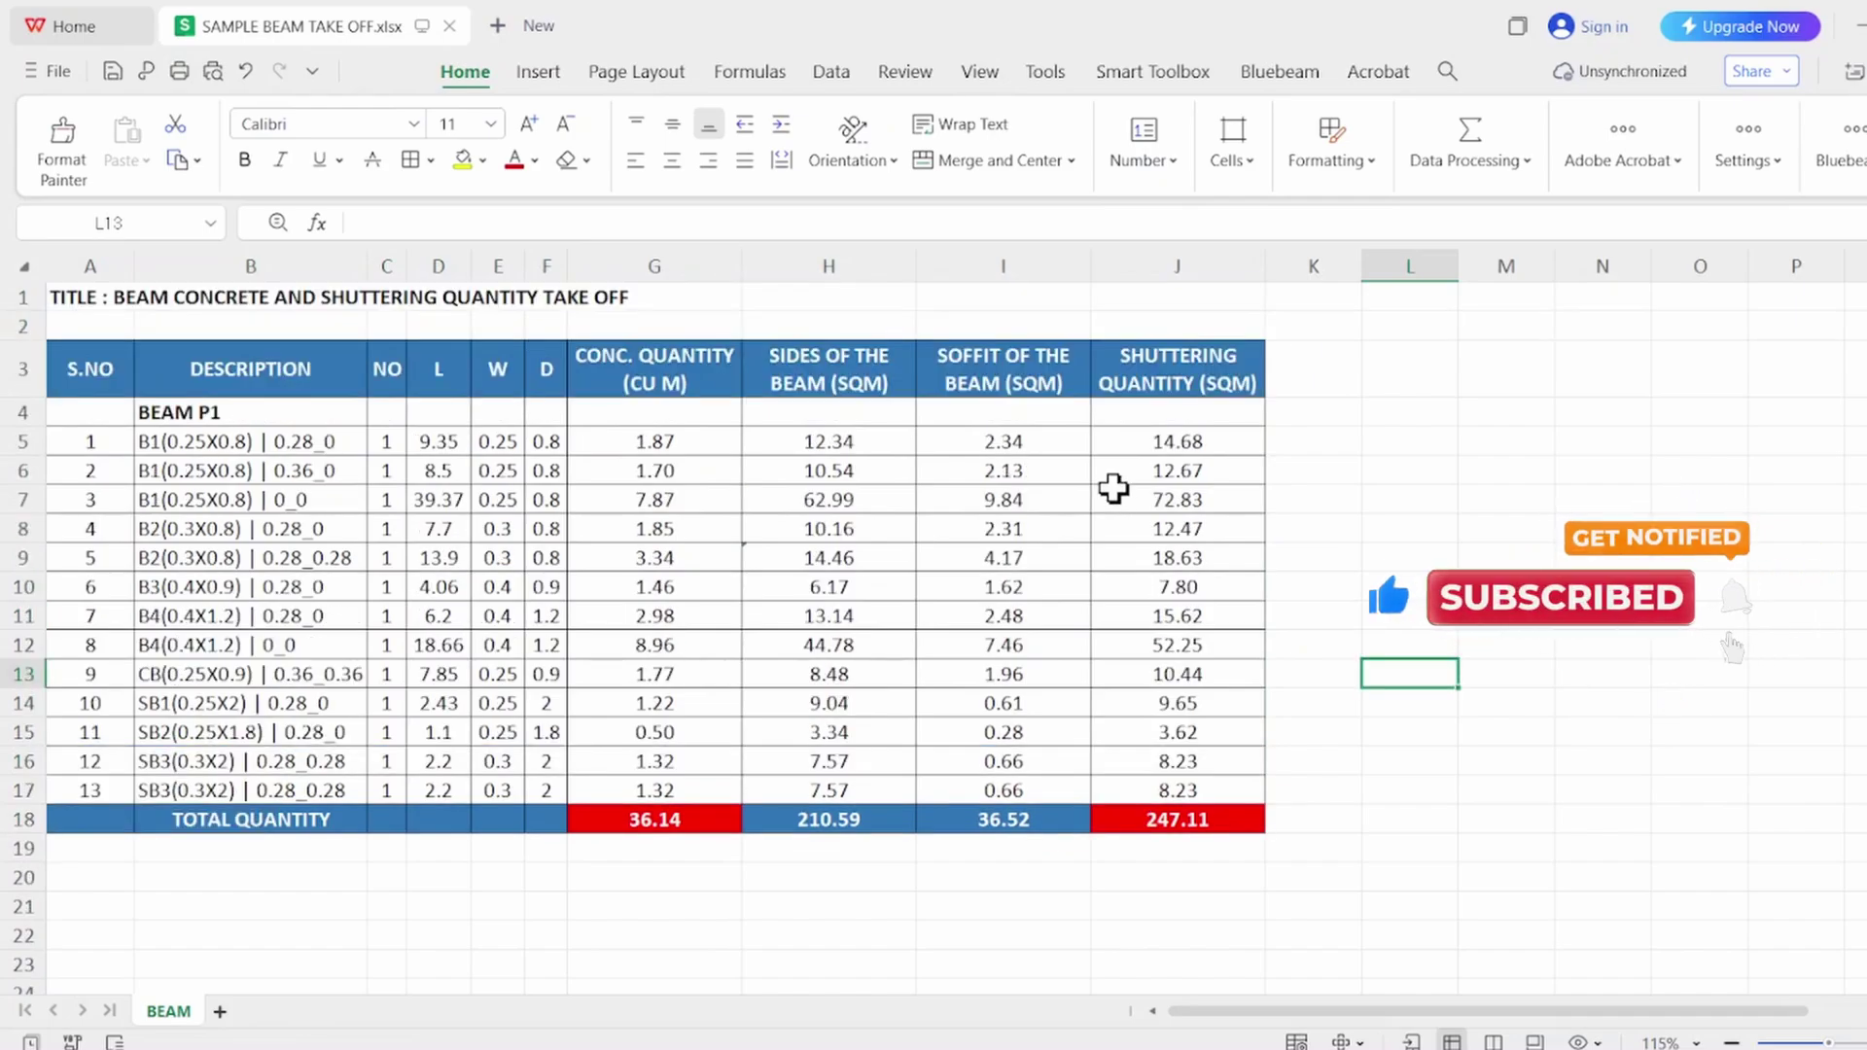
drag(1308, 846, 17, 146)
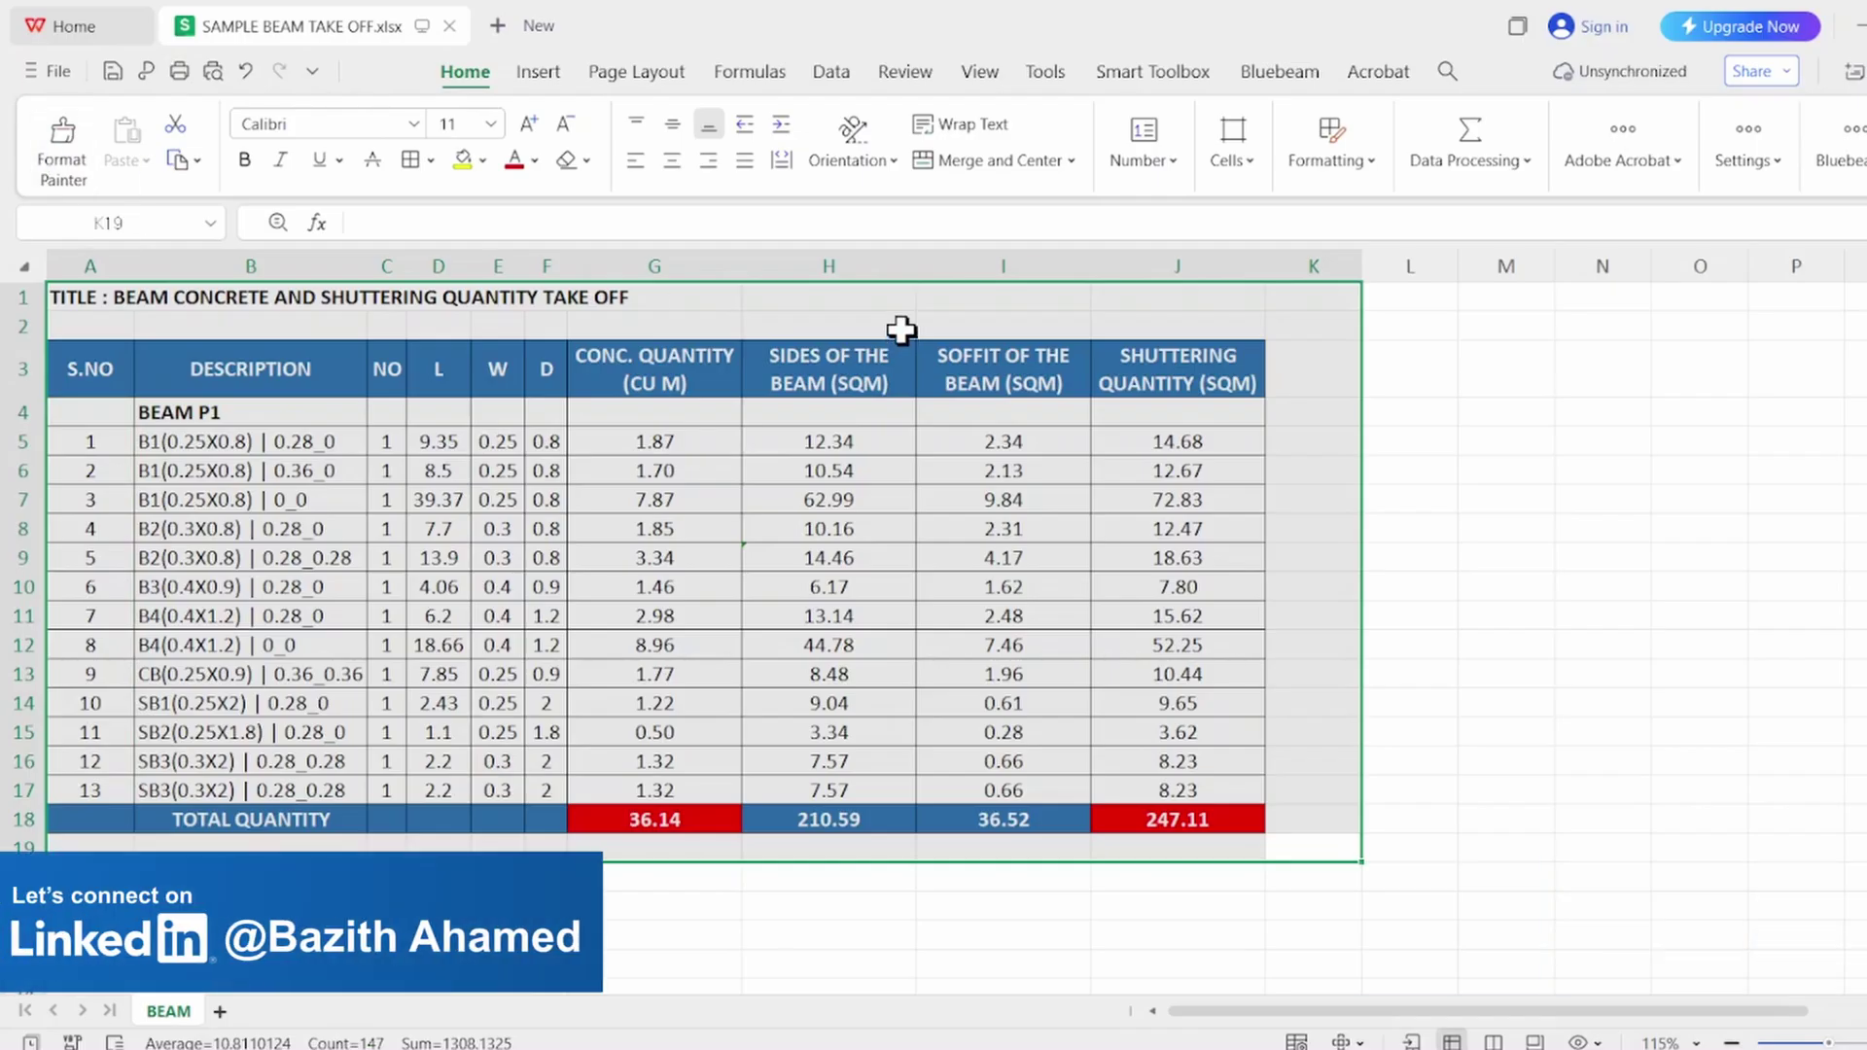
click(1139, 310)
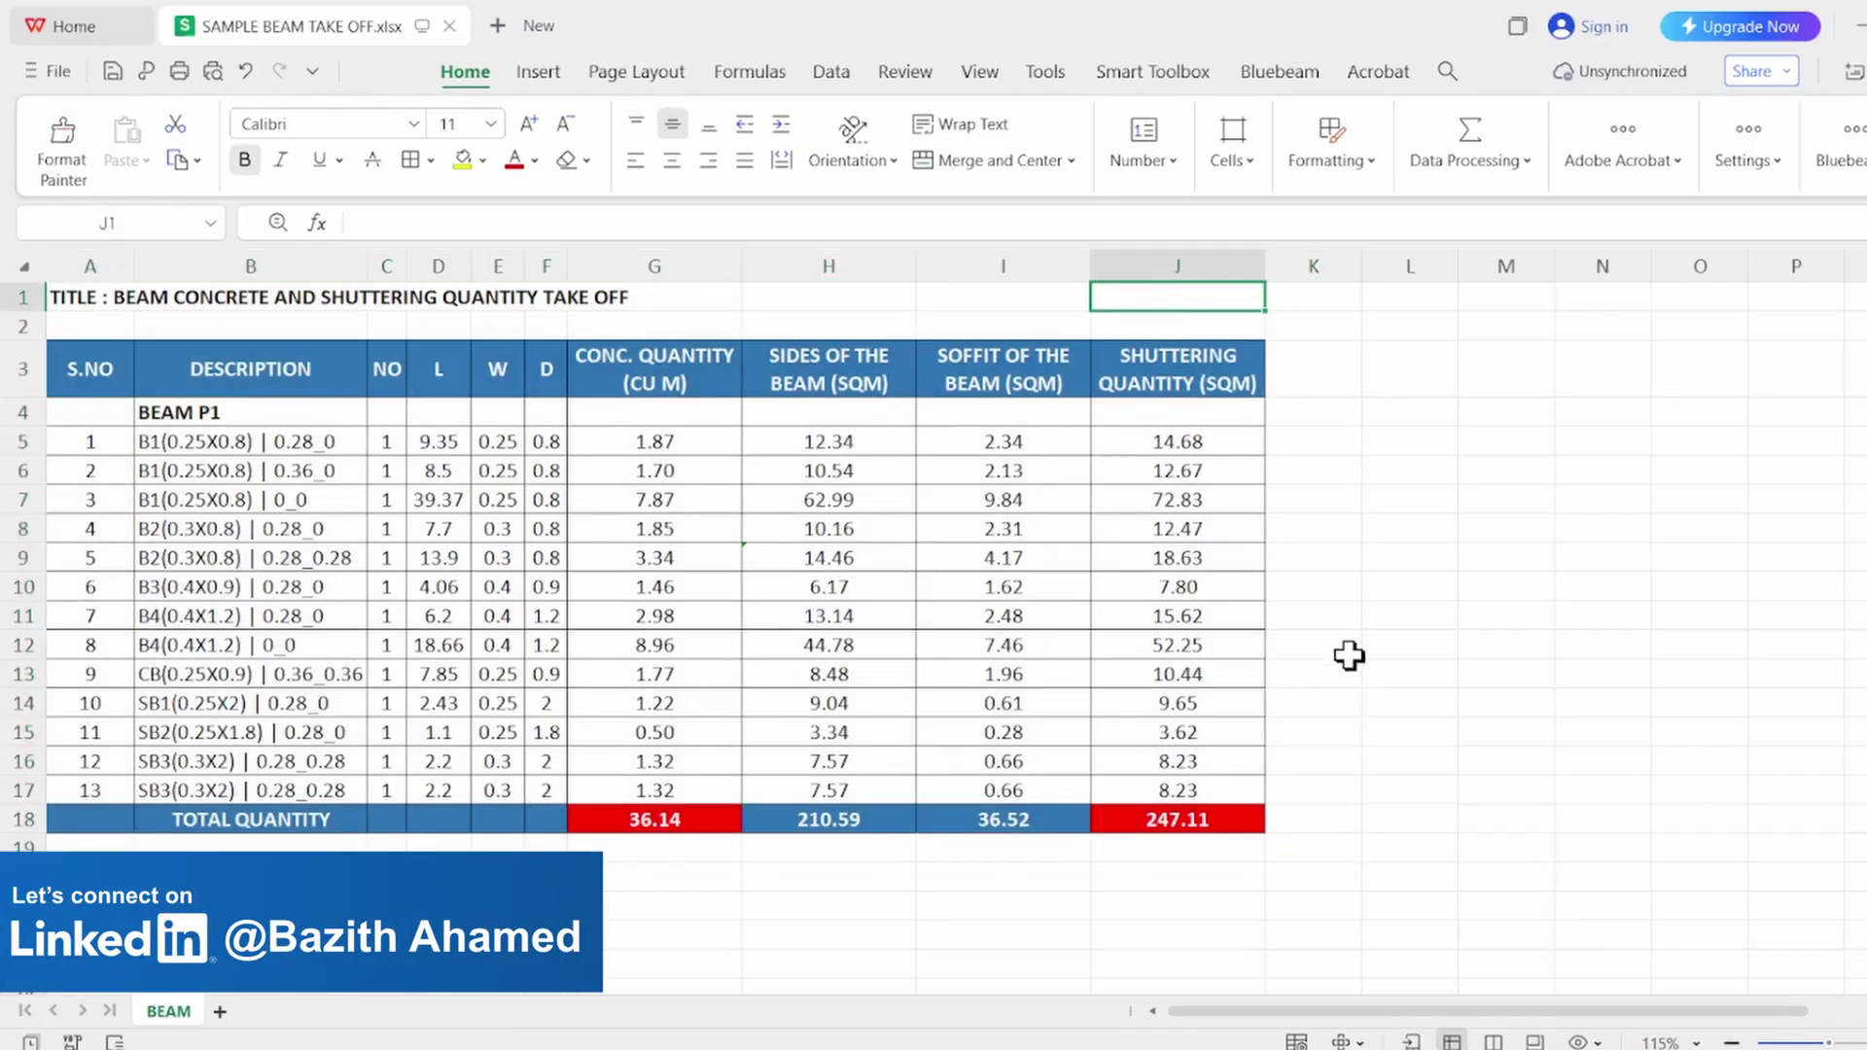